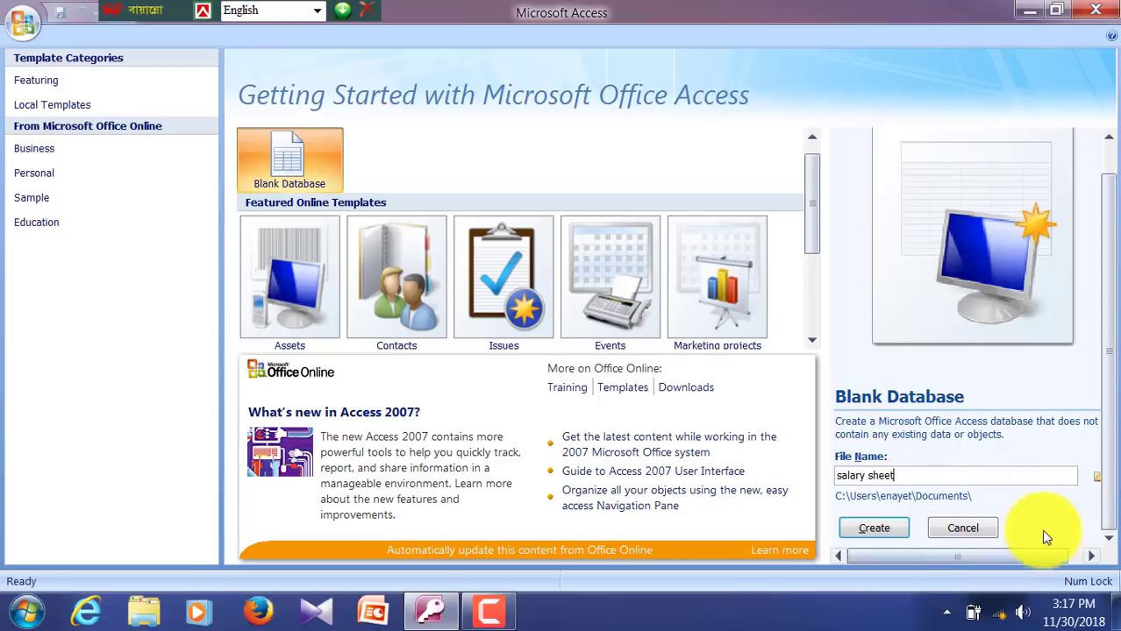
Step: Create the blank salary sheet database in the G:\Access file folder
left_click(1096, 478)
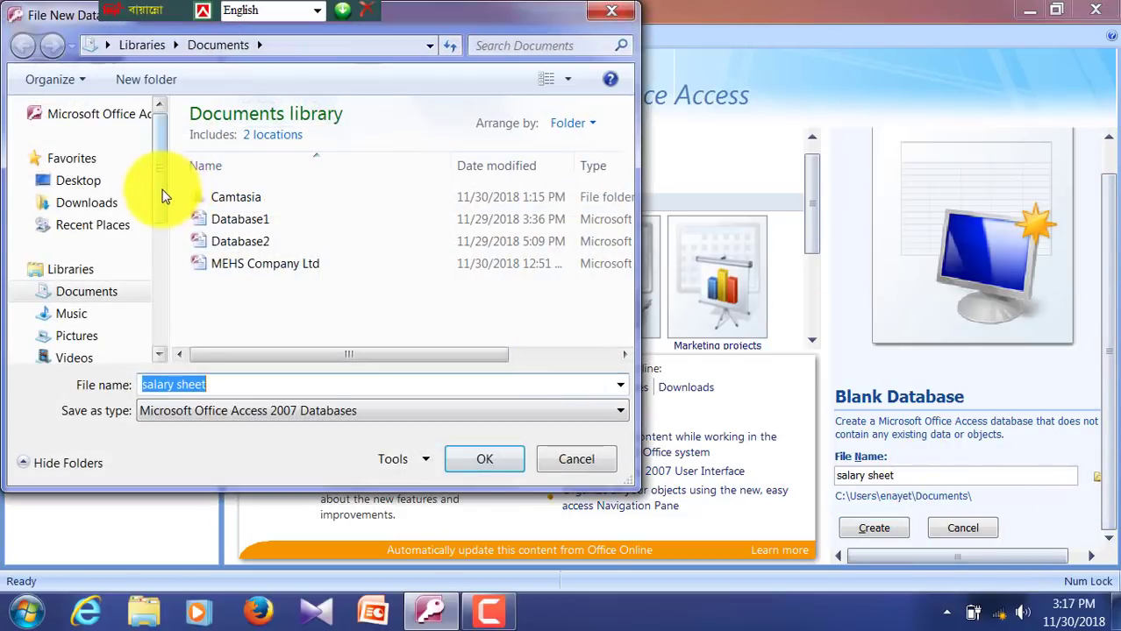
left_click_drag(162, 195, 160, 298)
left_click(105, 306)
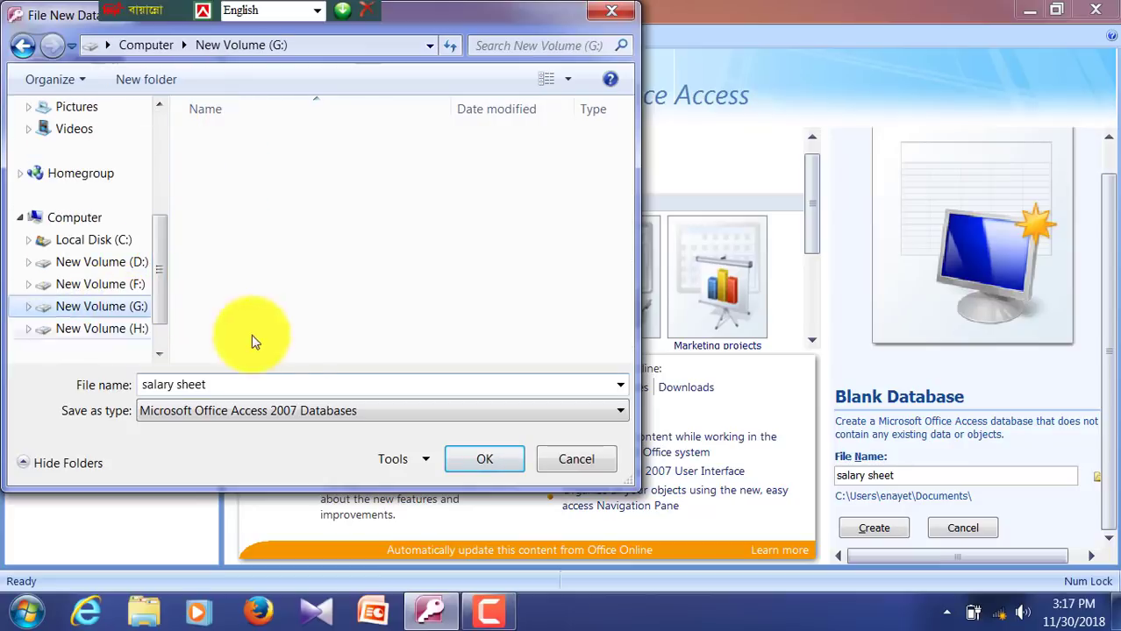
left_click(250, 149)
left_click(495, 464)
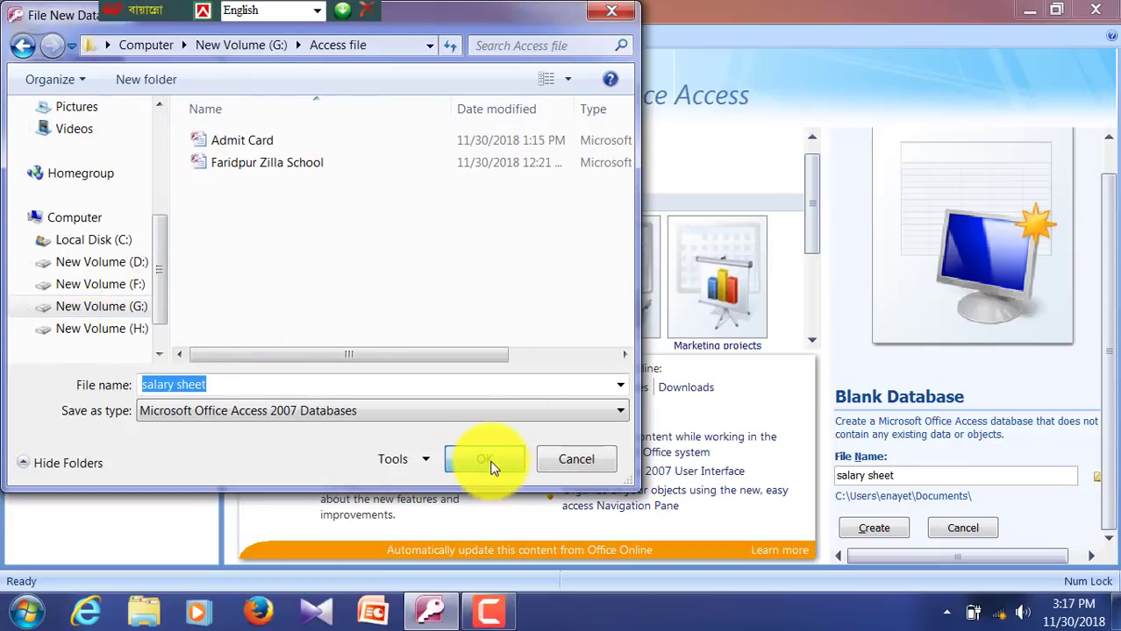
left_click(486, 460)
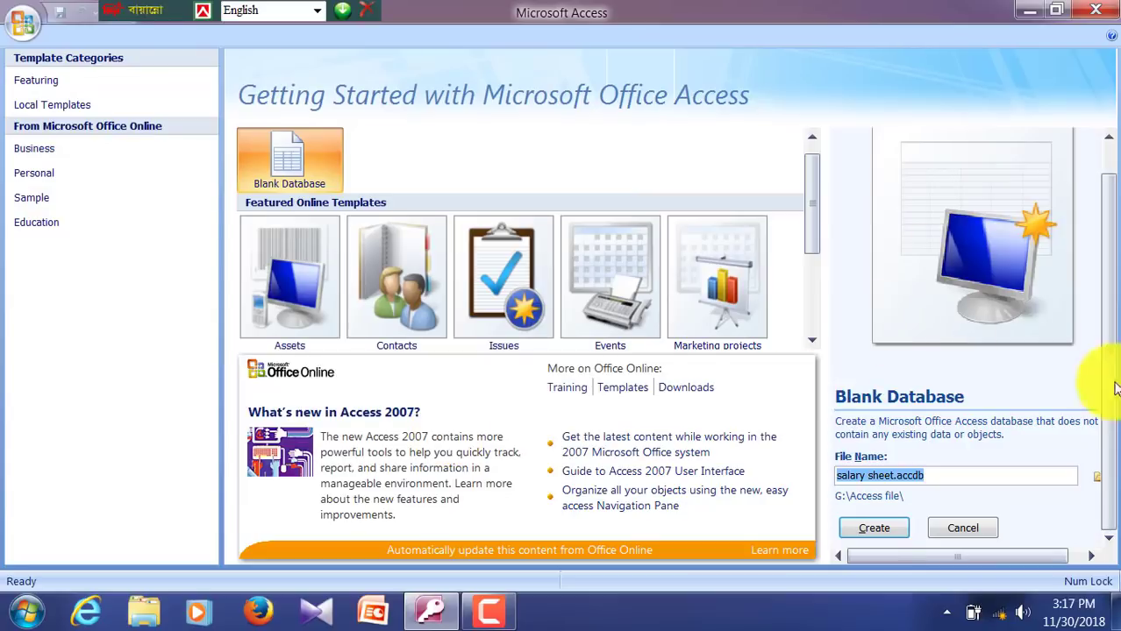
left_click(872, 528)
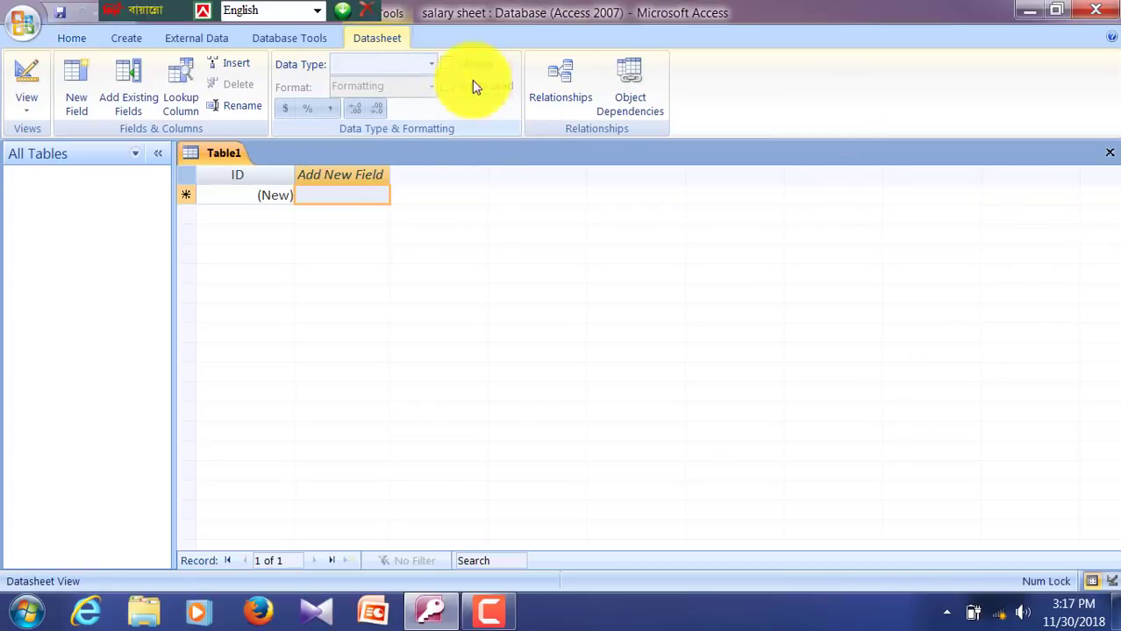
Step: Switch the new table to Design view, saving it as Employer information
left_click(27, 98)
left_click(62, 184)
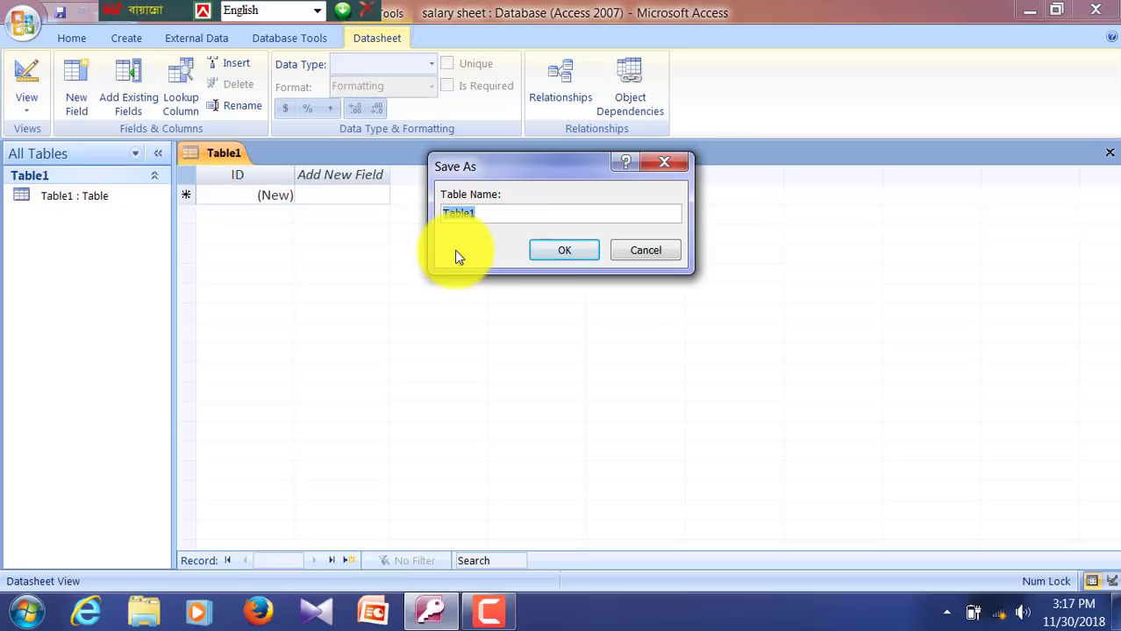
type("Employer information")
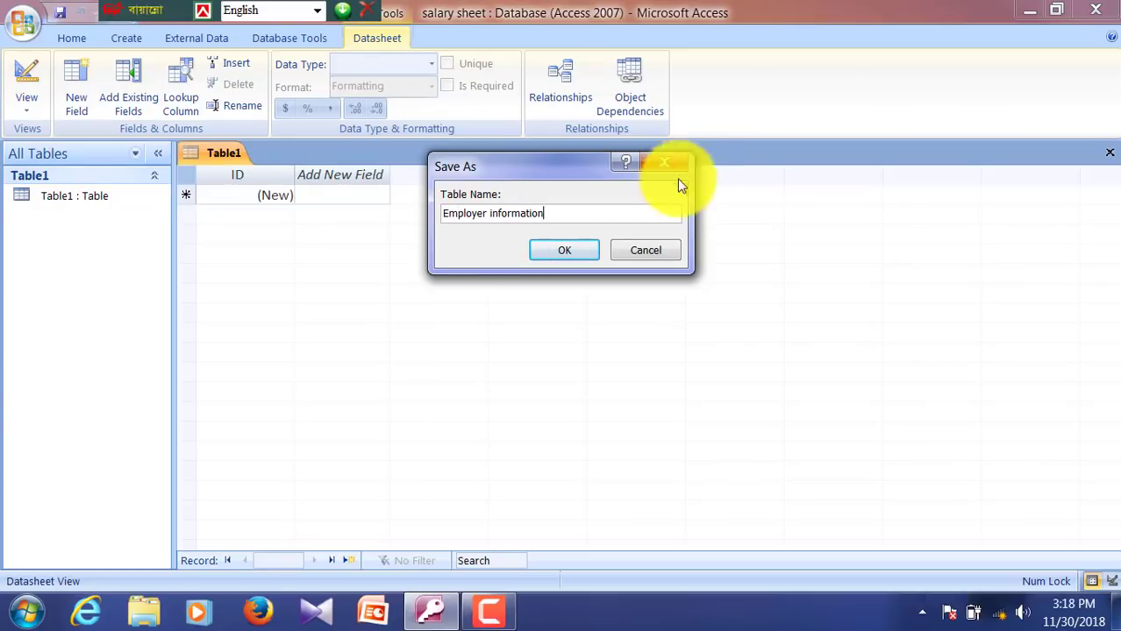
left_click(596, 251)
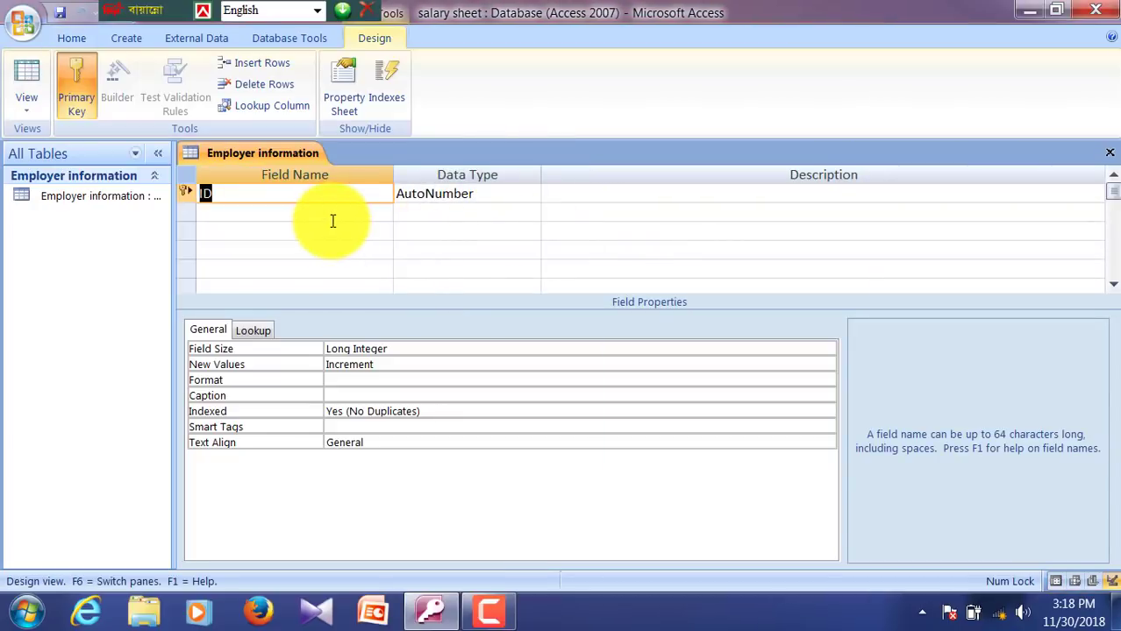
Step: Rename ID to sl no, add Employer name as Text and Join Date as Date/Time
type("sl no")
key("Tab")
key("Tab")
key("Tab")
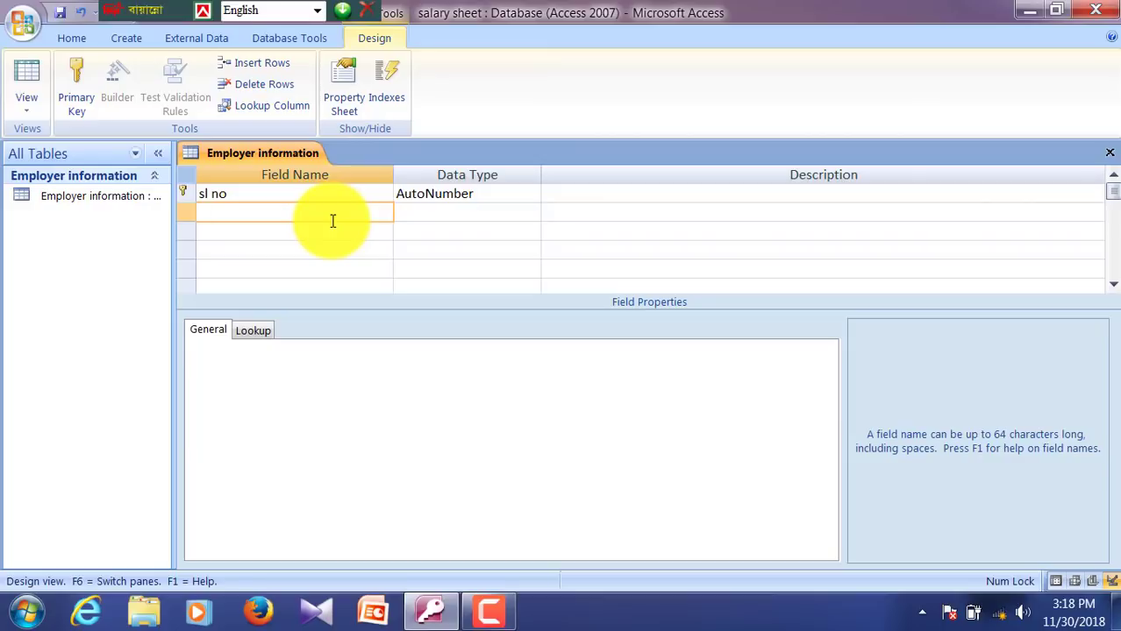
type("Emp")
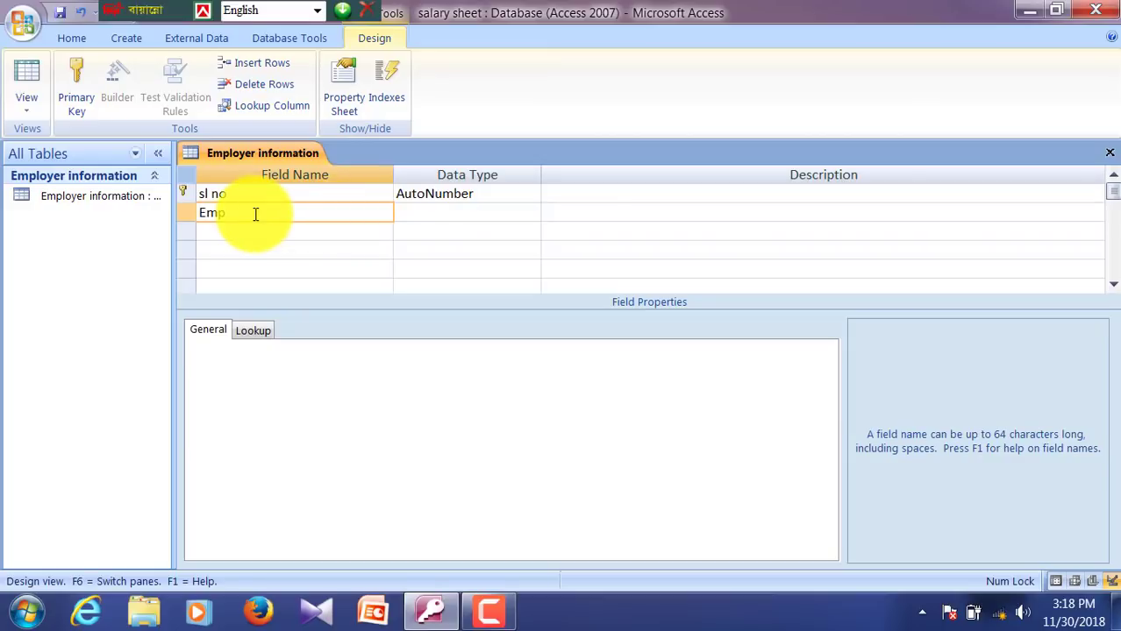
type("loyer name")
key("Tab")
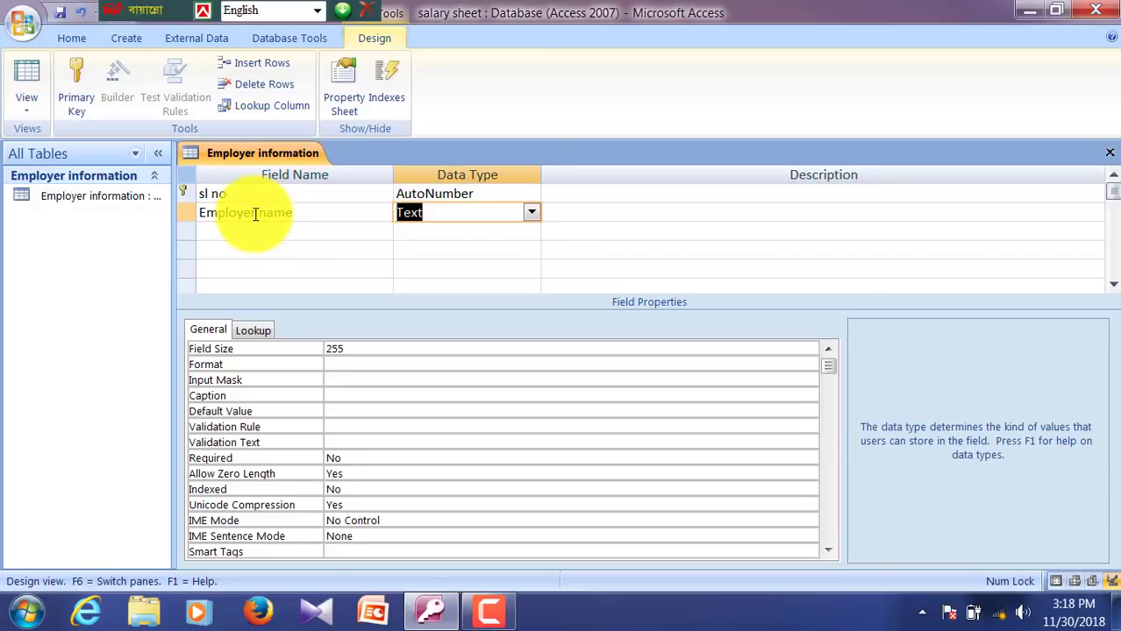
key("Tab")
key("Tab")
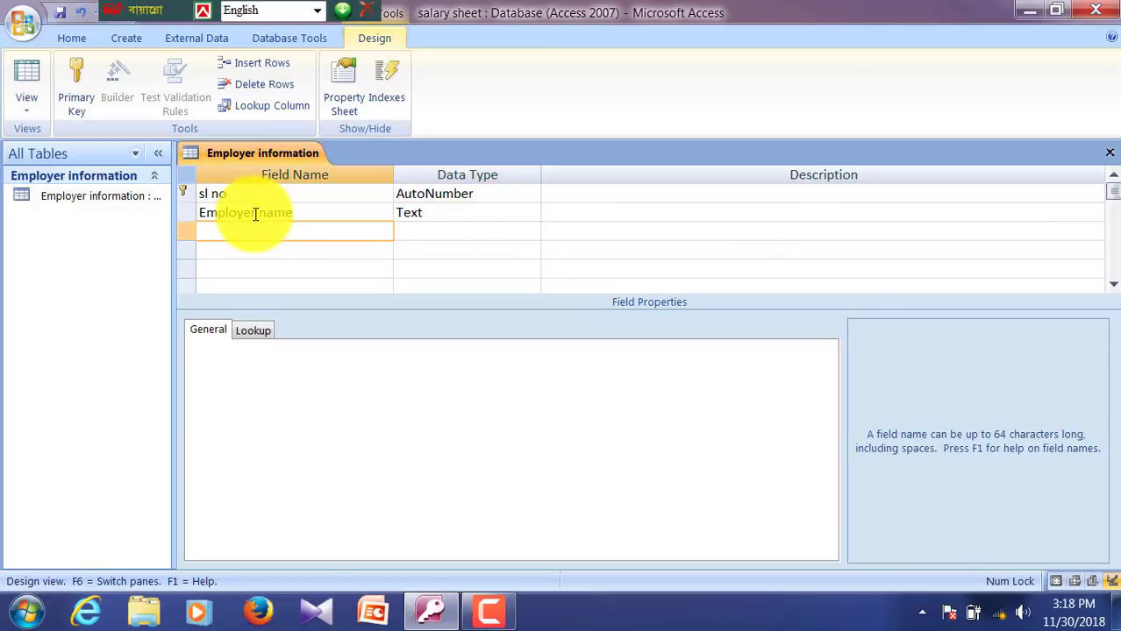
type("Joi")
key("BackSpace")
key("BackSpace")
type("oin Date")
key("Tab")
type("d")
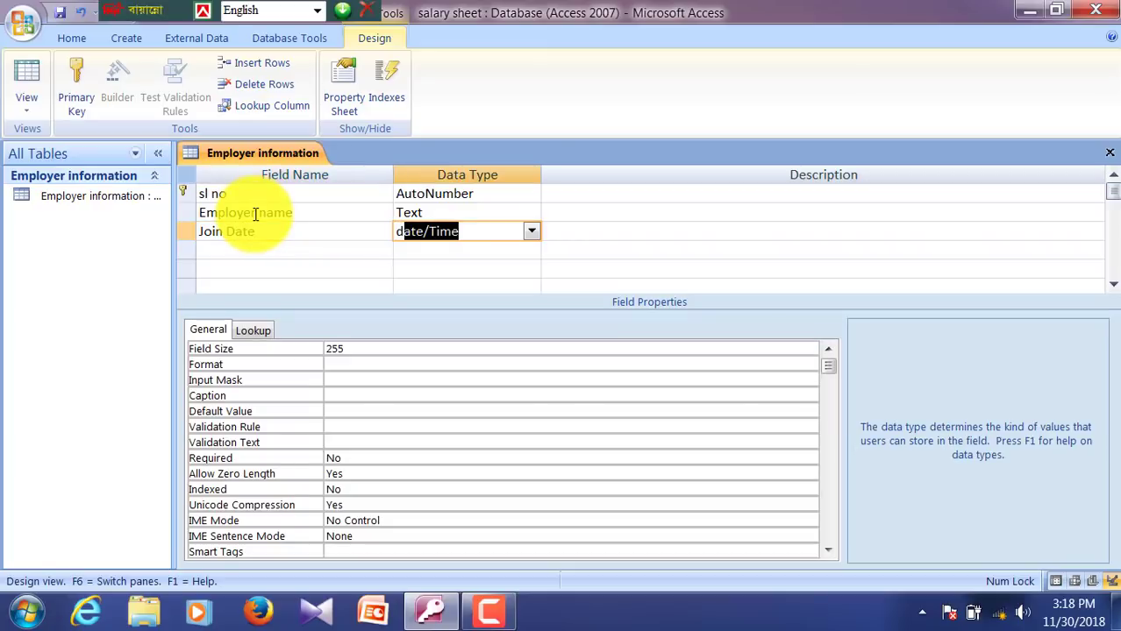
Step: Give Join Date the 99/99/00;0 input mask and begin an Employer Position field below it
left_click(363, 380)
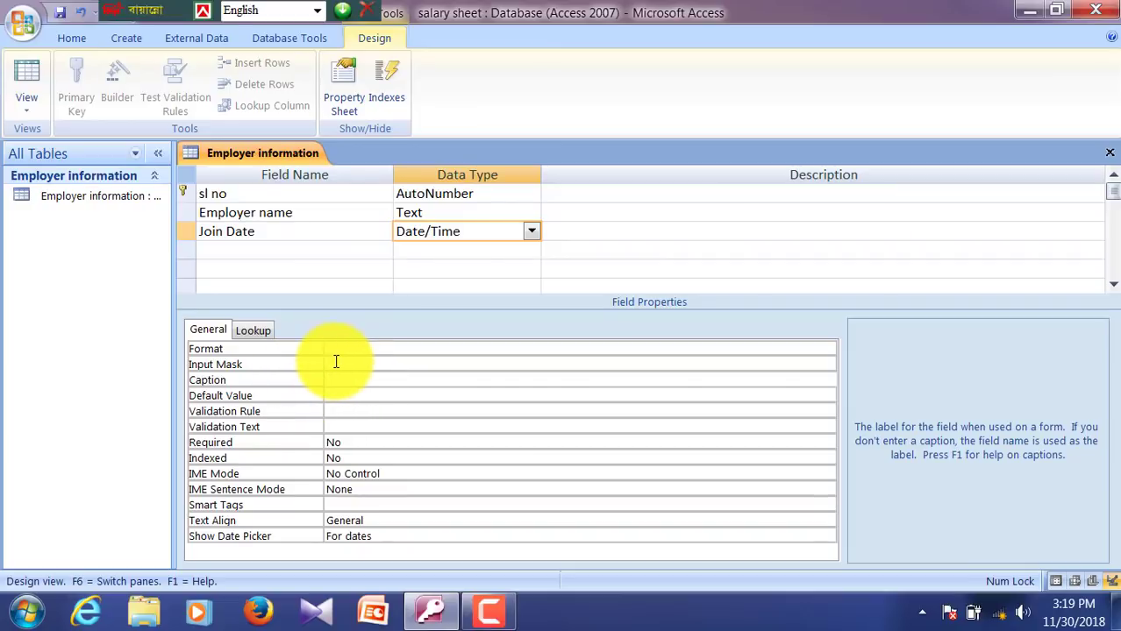
left_click(328, 361)
left_click(337, 233)
key("Tab")
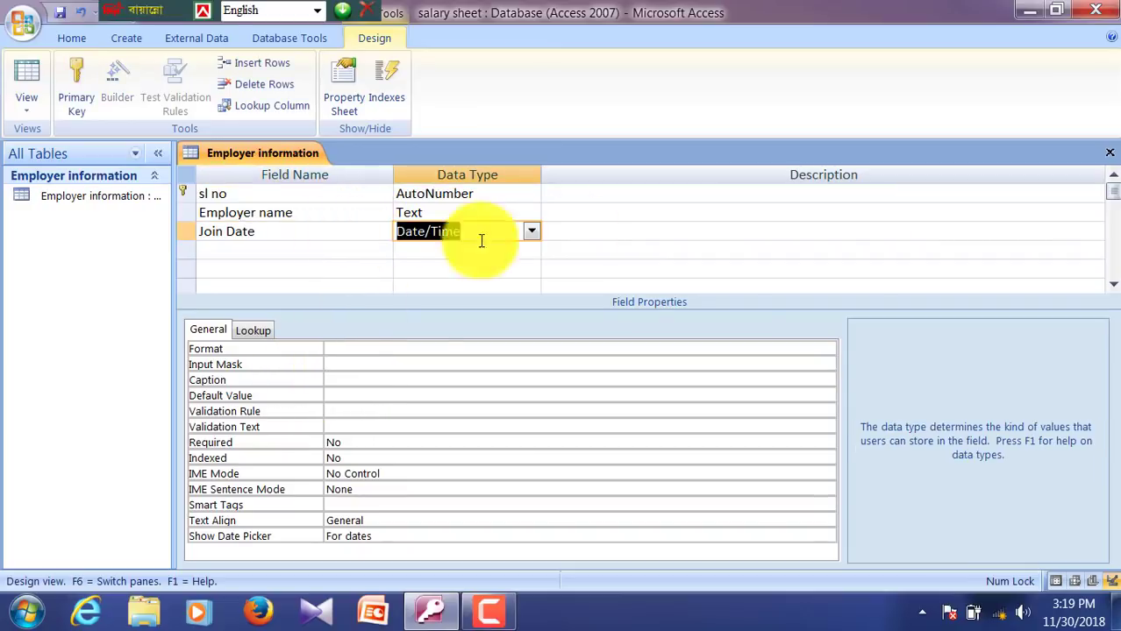
left_click(336, 361)
type("99/99/00;0")
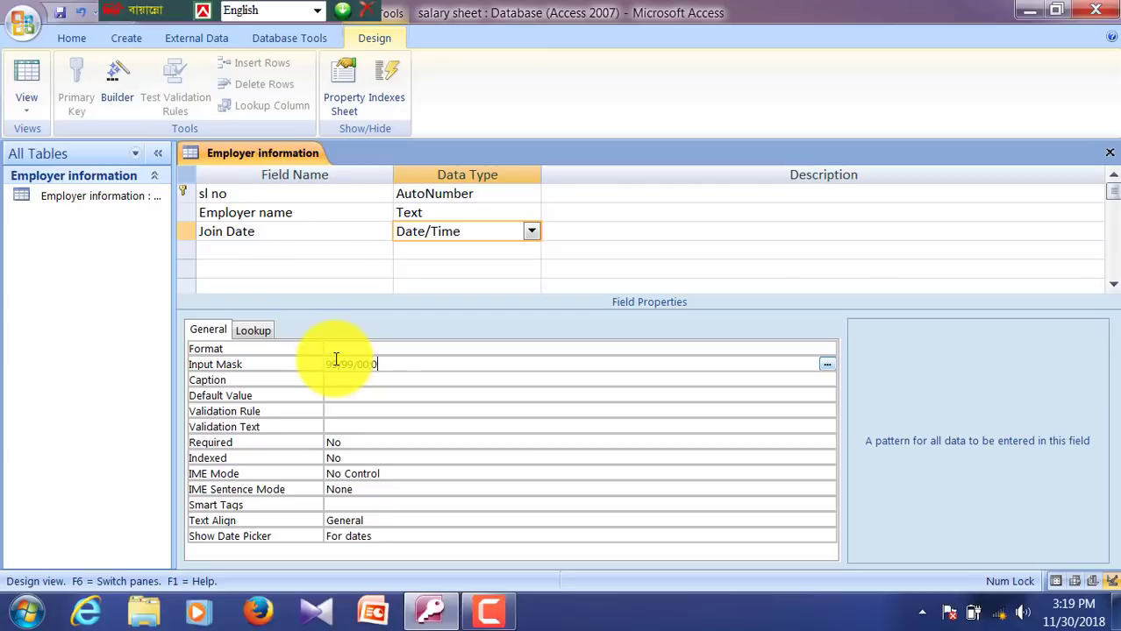
left_click(257, 249)
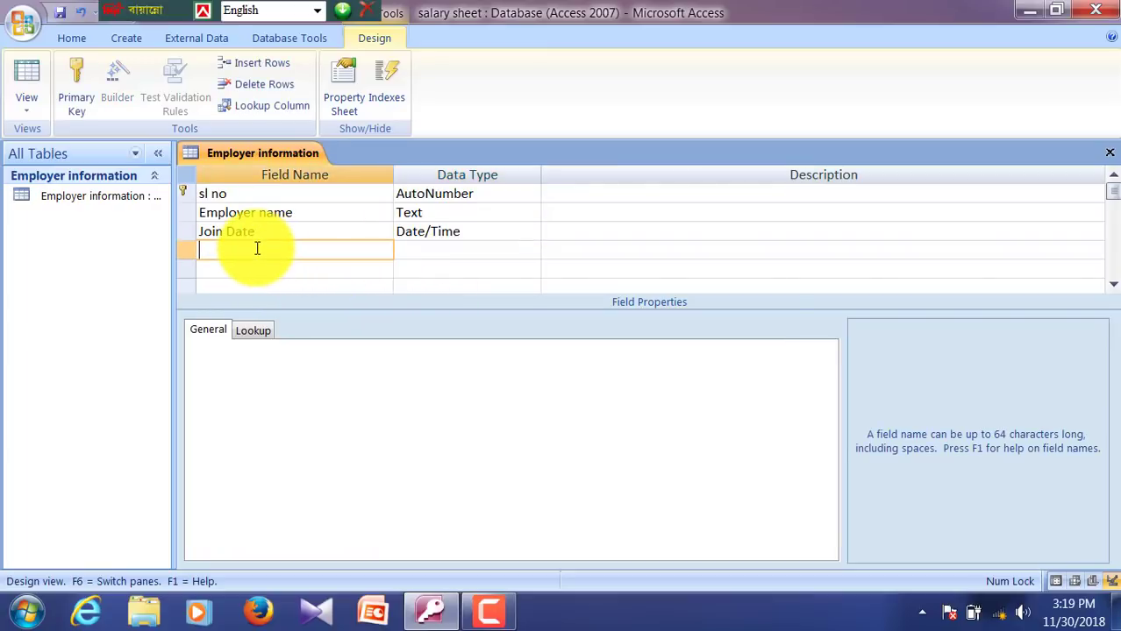
type("Employer Posi")
Step: Make Employer Position a Lookup Wizard field with values typed in manually
type("tion")
key("Tab")
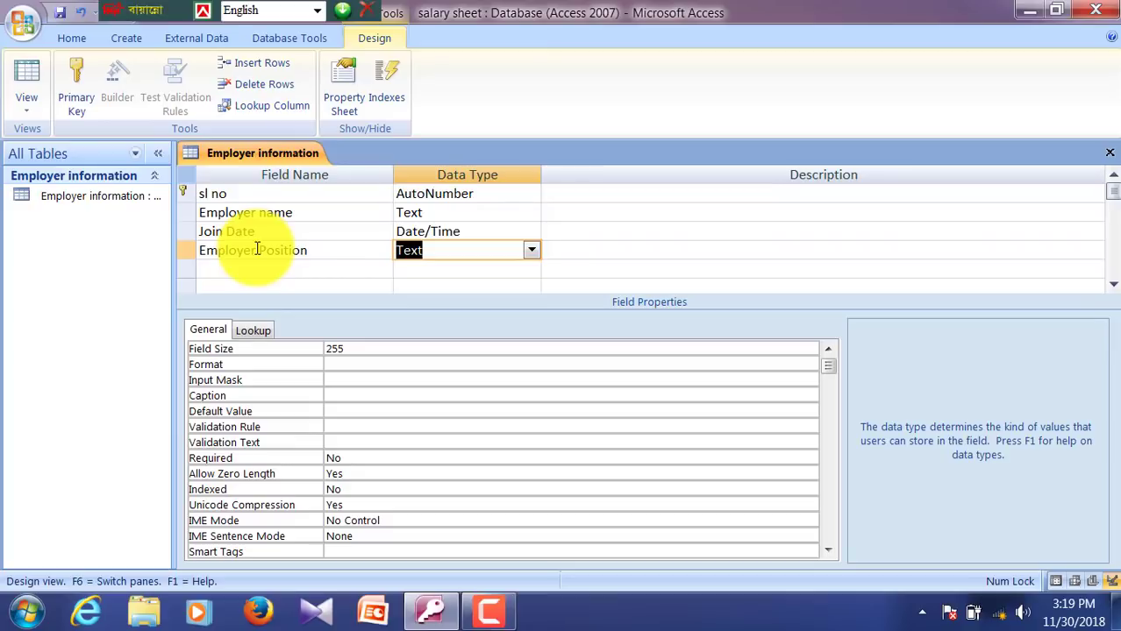
left_click(531, 251)
left_click(470, 461)
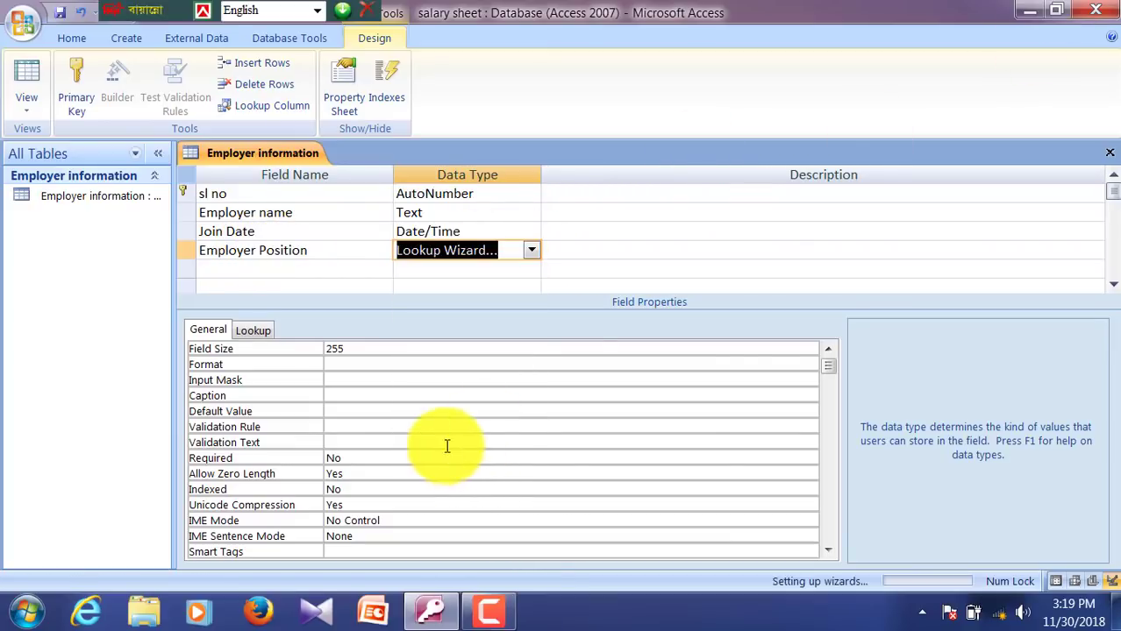
left_click(498, 225)
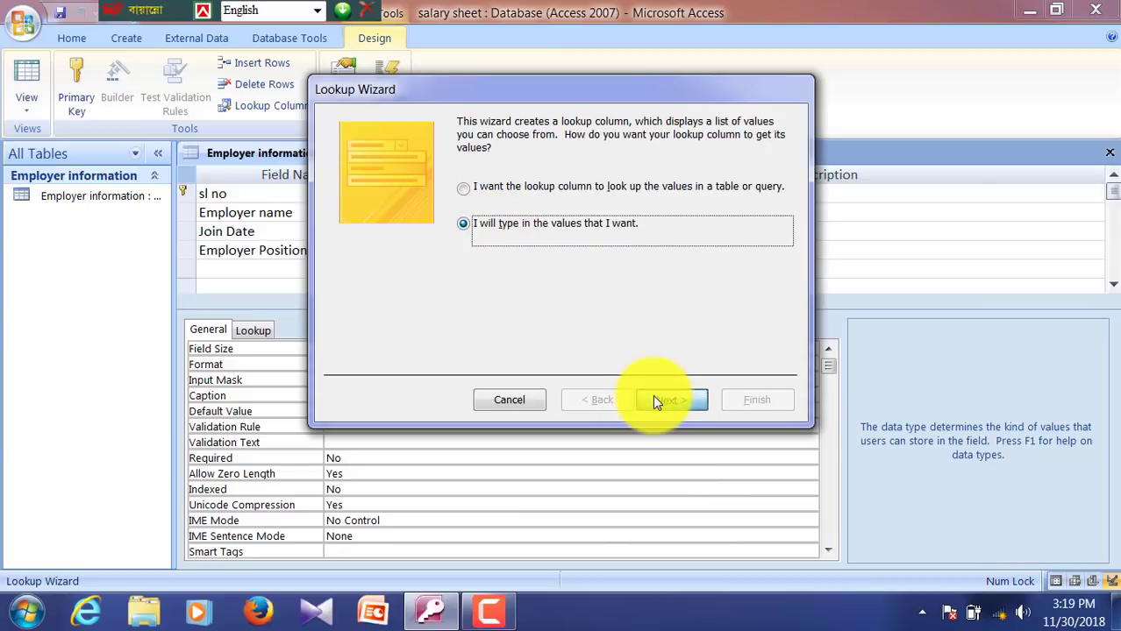
left_click(657, 397)
Step: Enter lookup values Officer, Manager, Clarck, MLSS, Leber and Night Guard, then finish the wizard
left_click(395, 239)
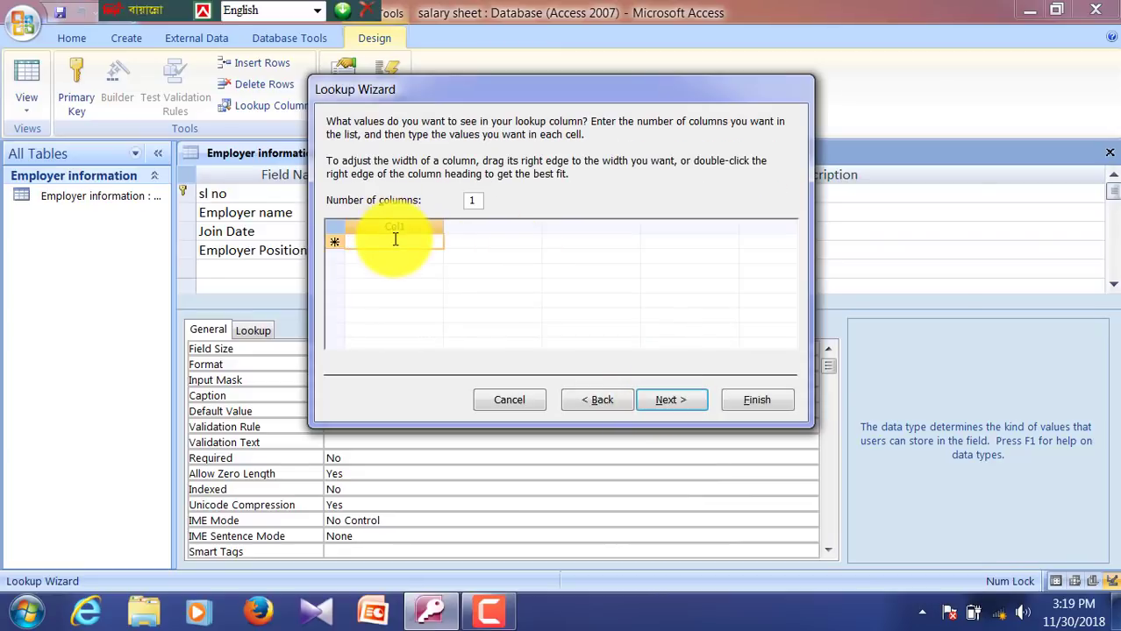
type("Officer")
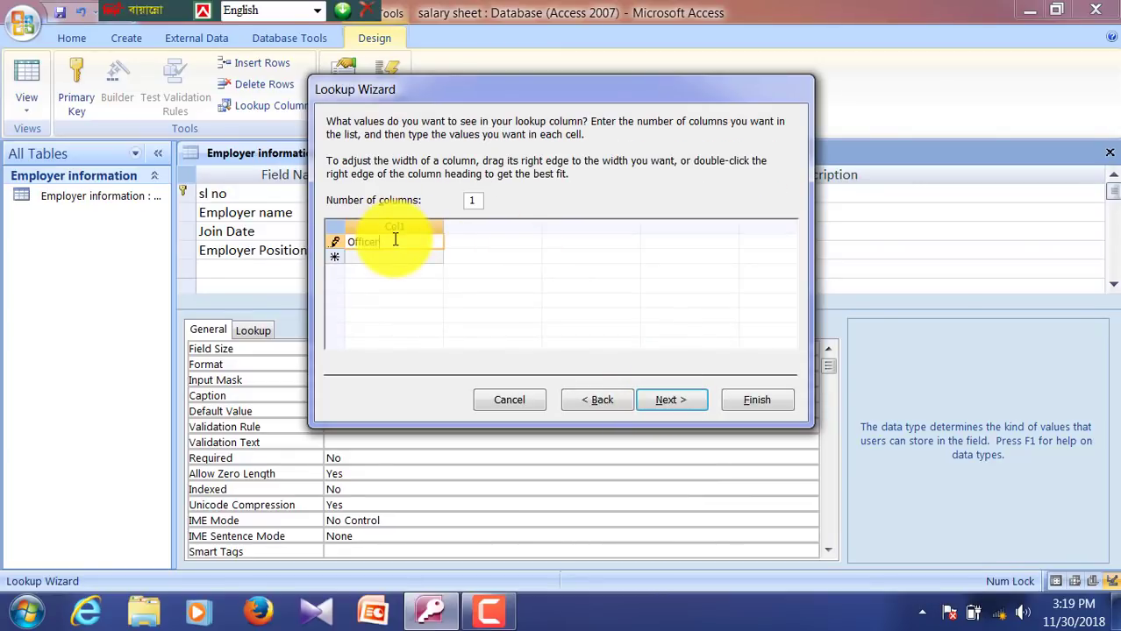
key("Tab")
type("Man")
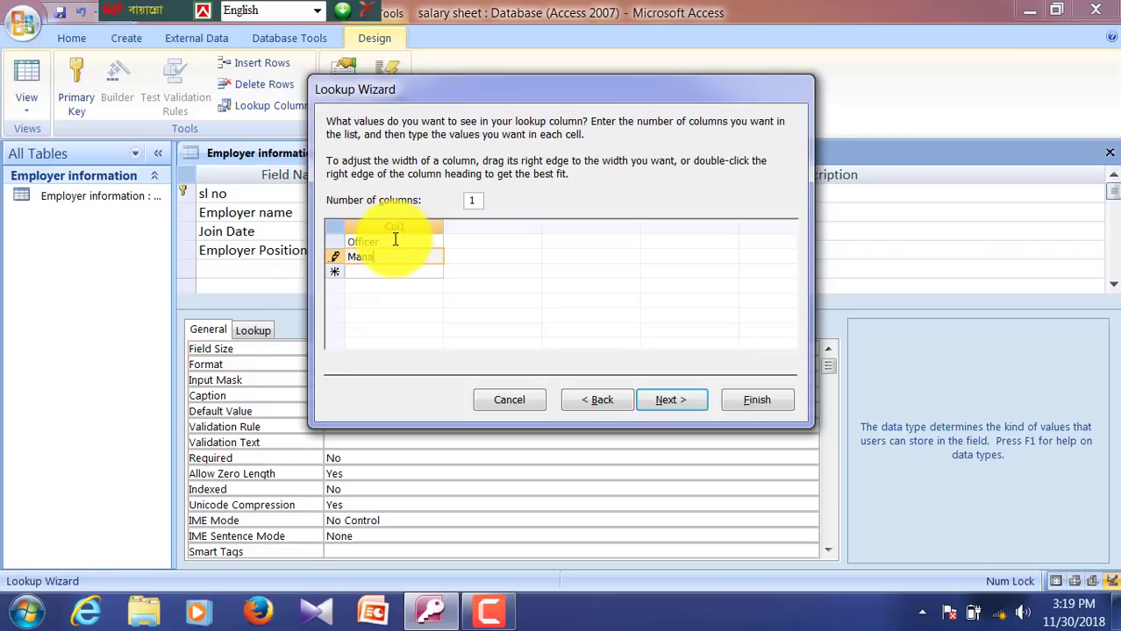
type("ager")
key("Tab")
type("C")
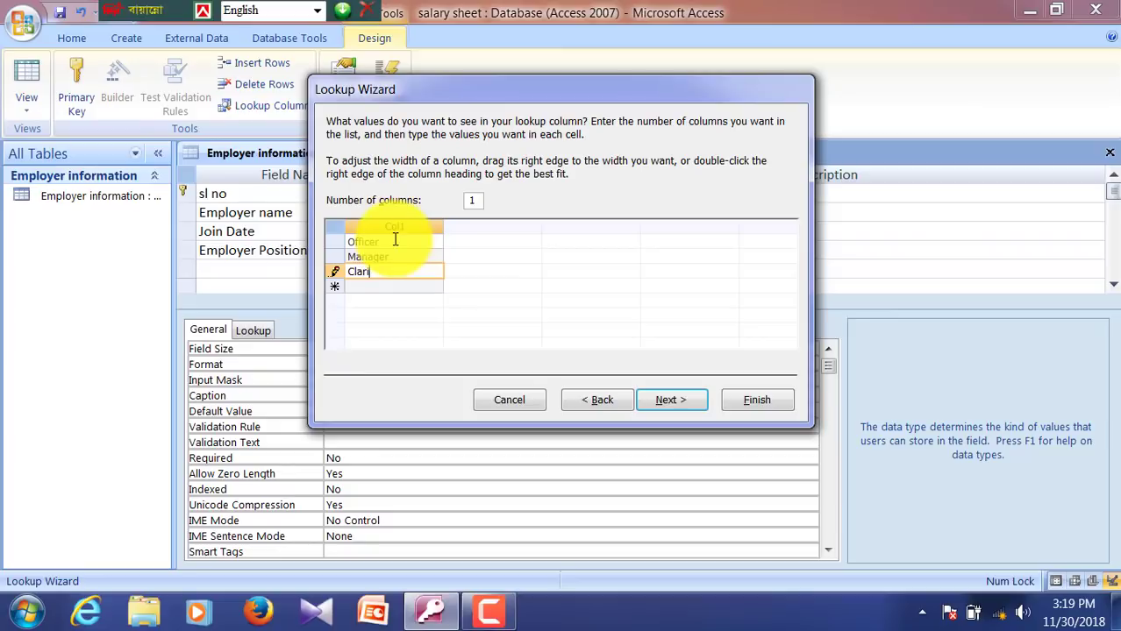
type("larck")
key("Tab")
type("M")
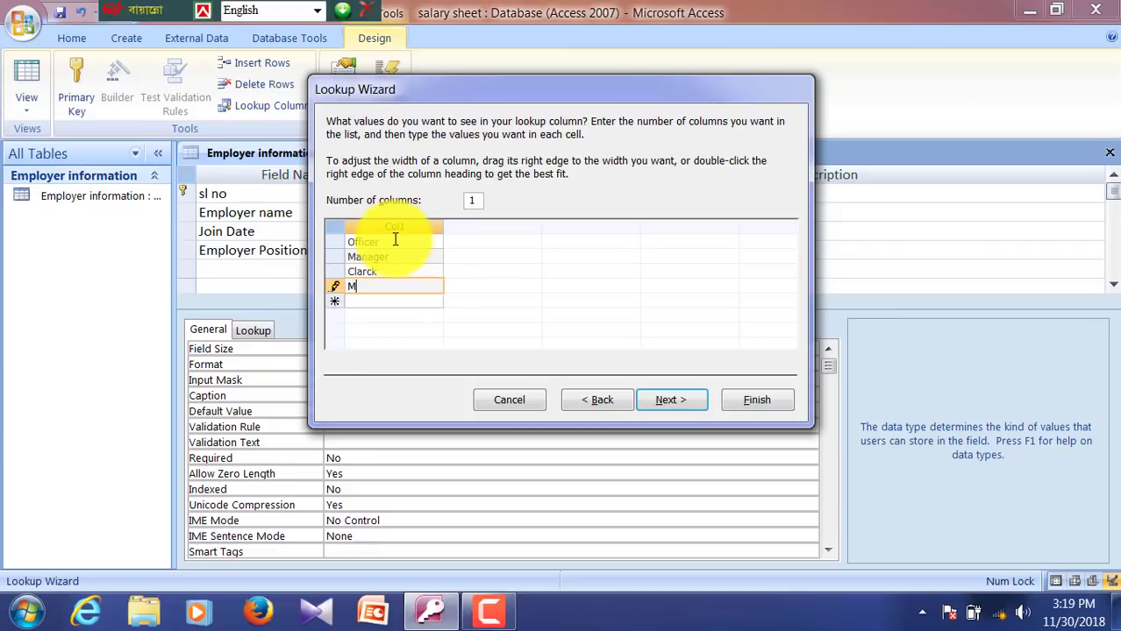
type("LSS")
key("Tab")
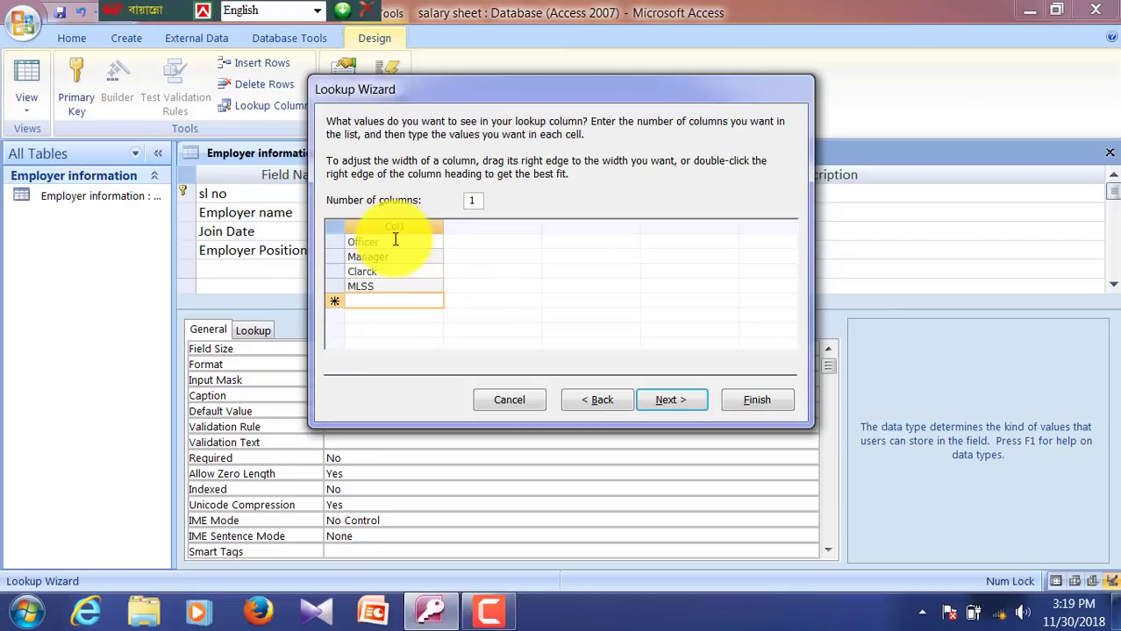
type("Leber")
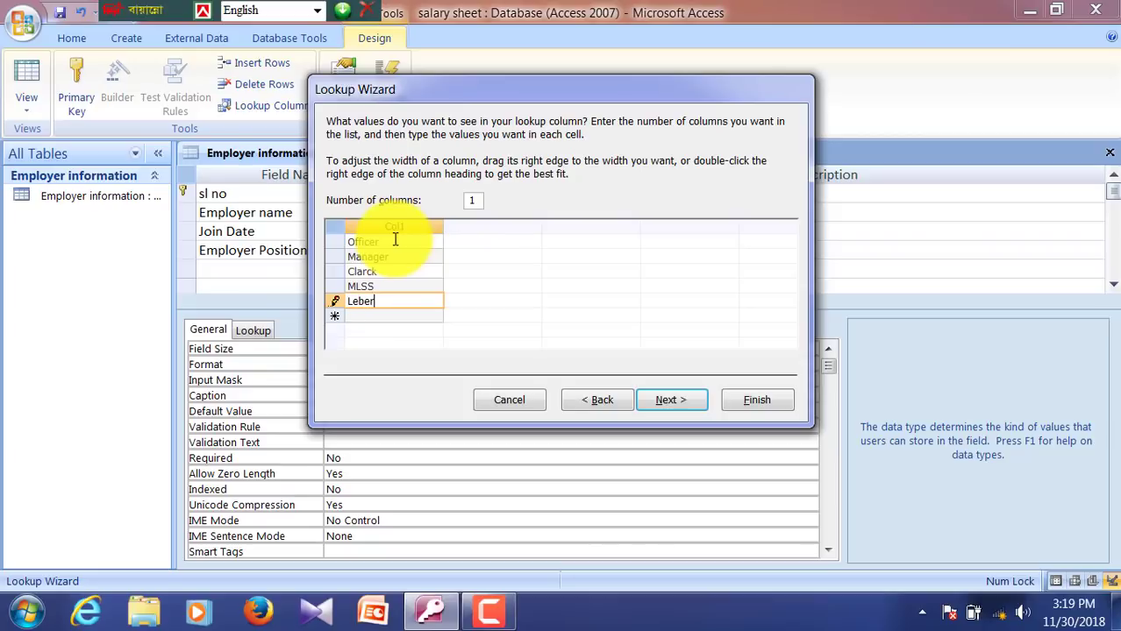
key("Tab")
type("Nigh")
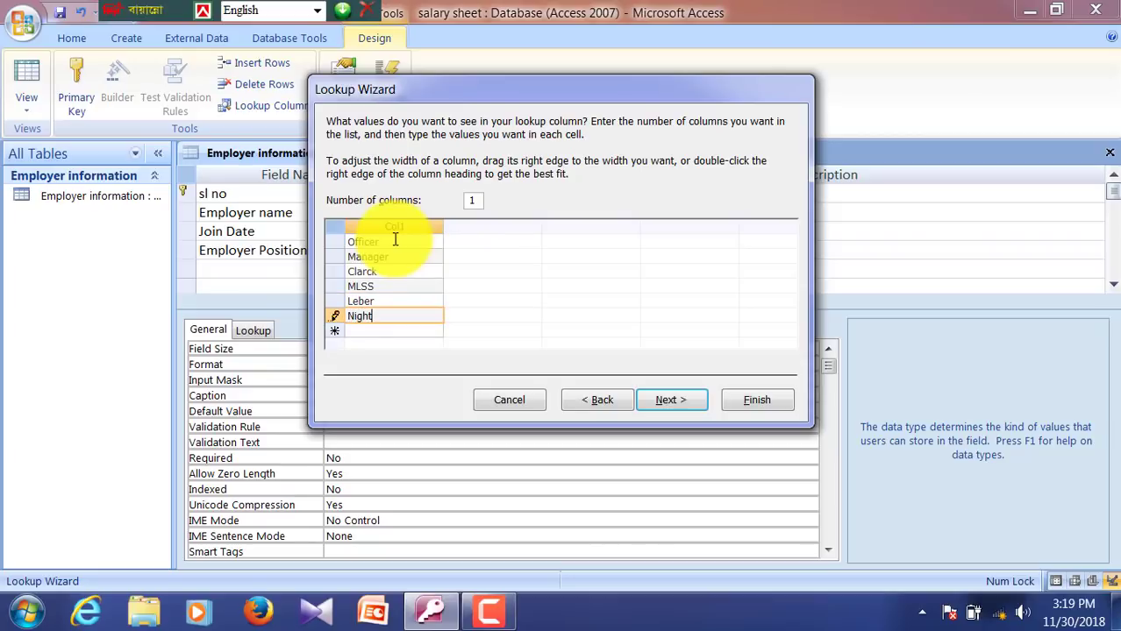
type("t Guard")
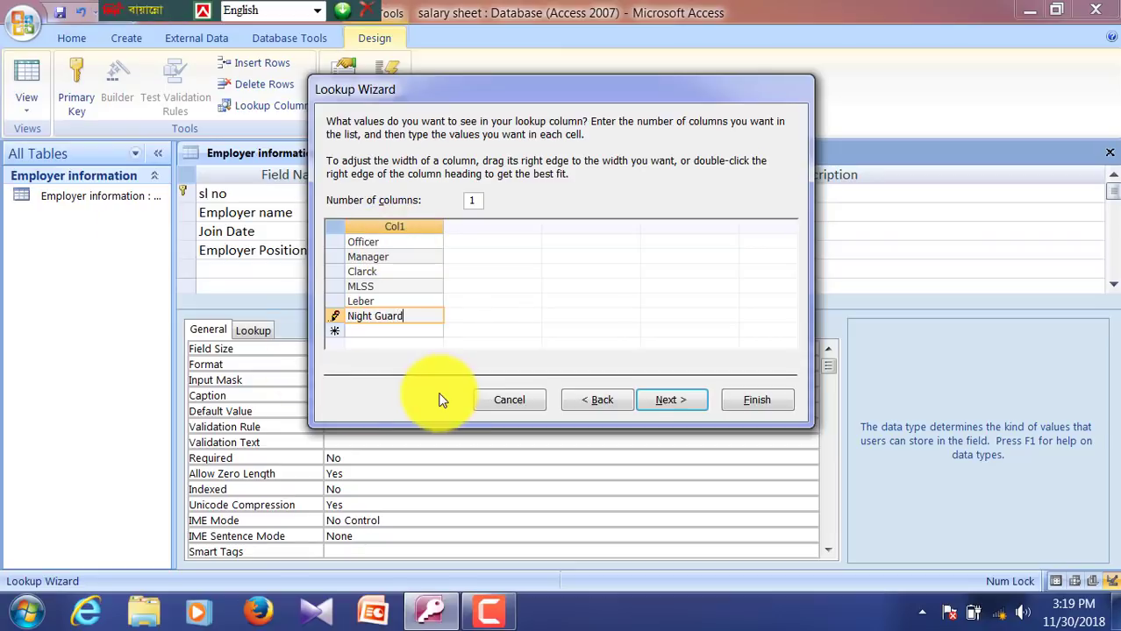
left_click(672, 403)
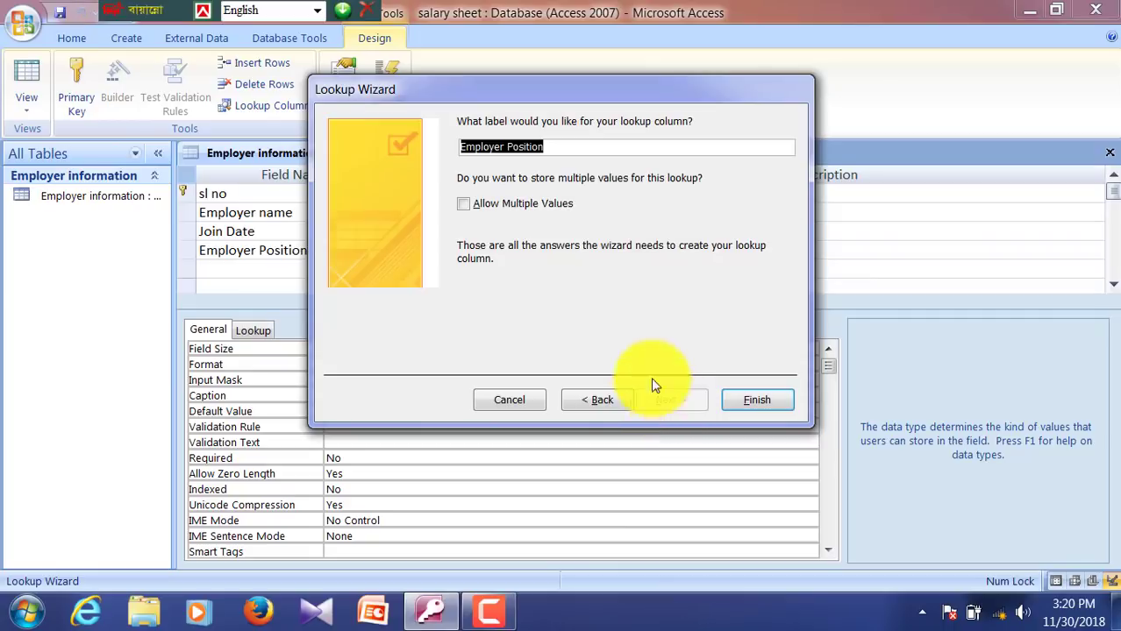
left_click(747, 399)
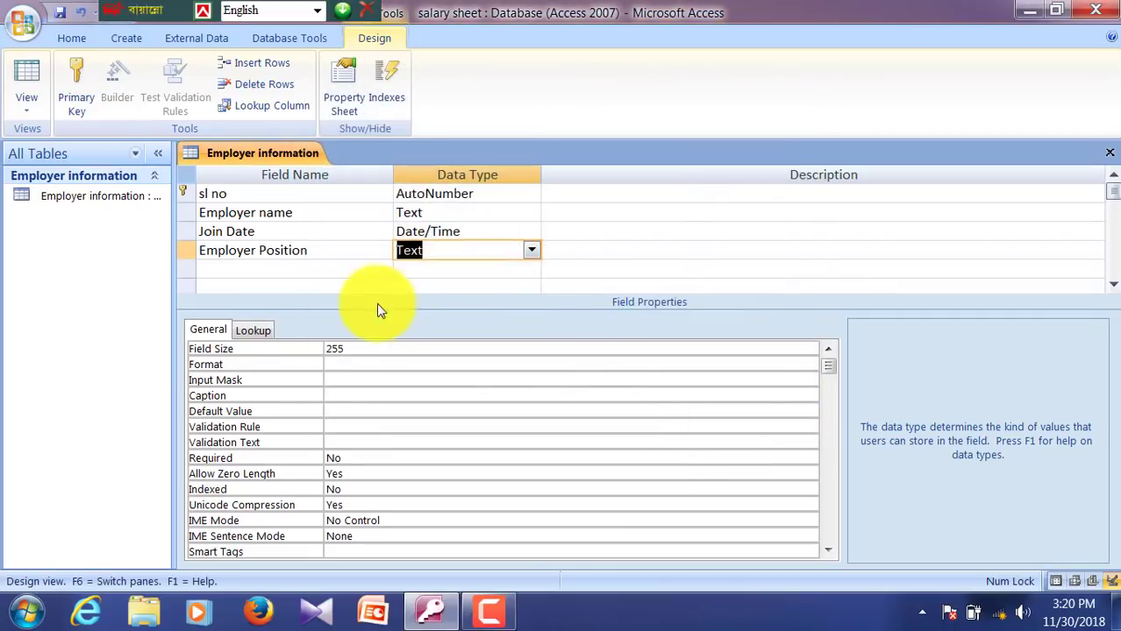
Step: Add an Employer Photo field with the Attachment data type
left_click(270, 271)
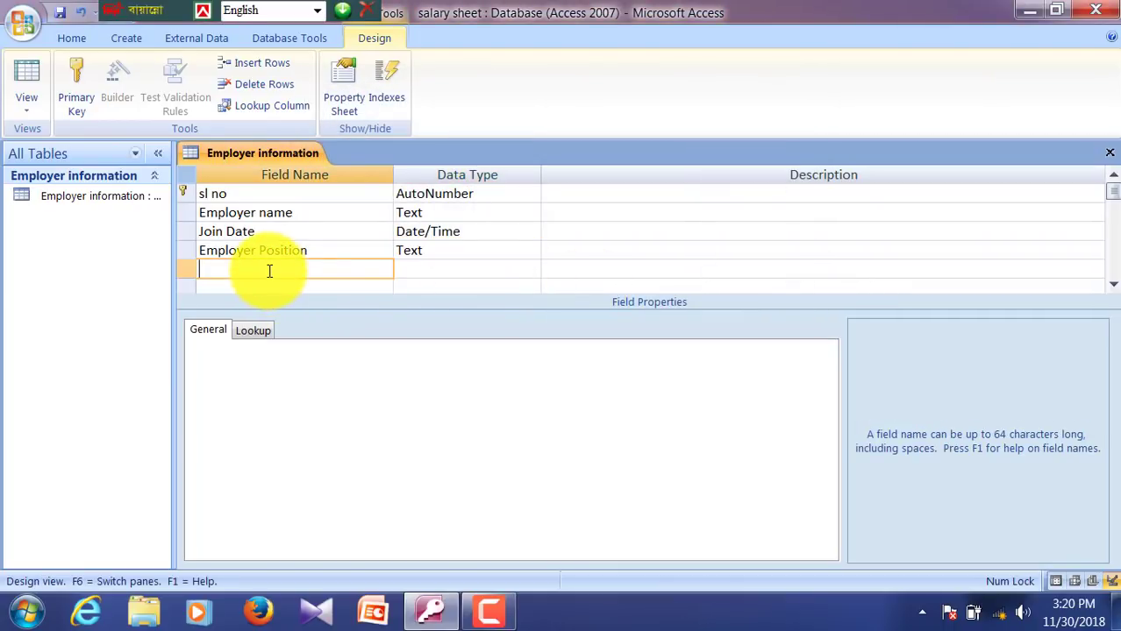
type("Em")
type("ployer")
type(" Pro")
type("to")
key("Tab")
type("a")
key("Tab")
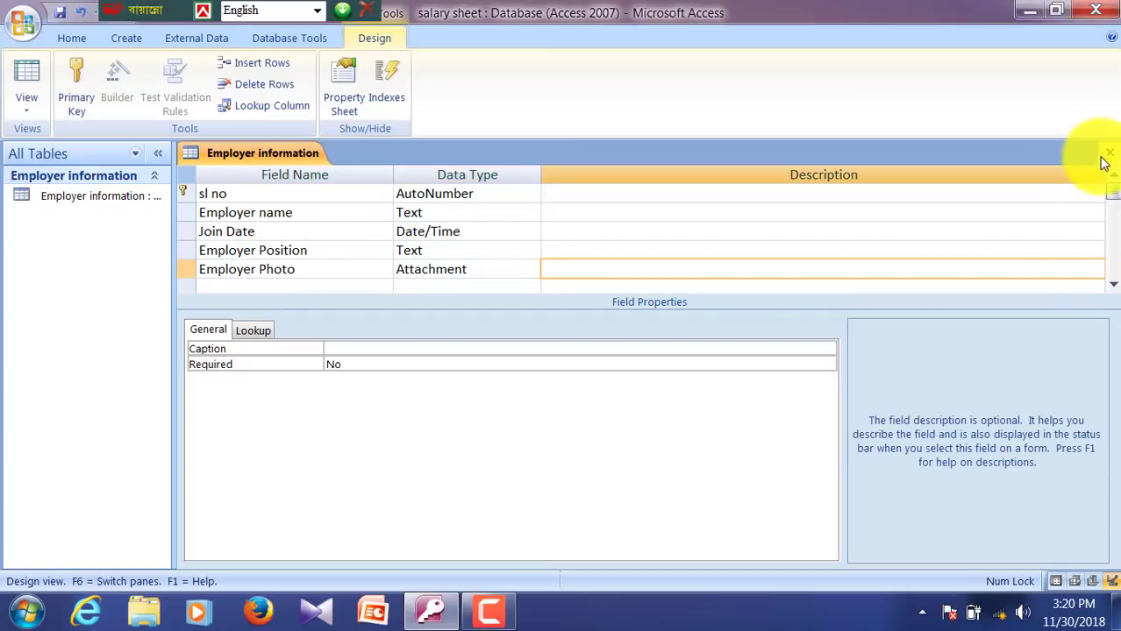
Step: Close and save the Employer information design, then start a new blank table in Design view
left_click(1109, 154)
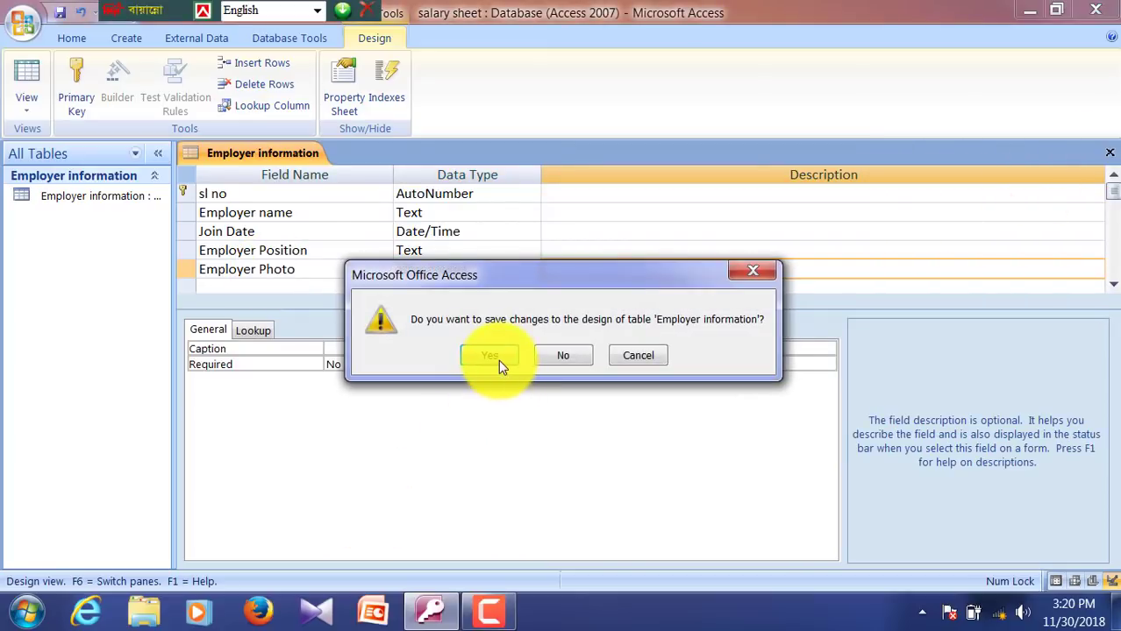
left_click(498, 360)
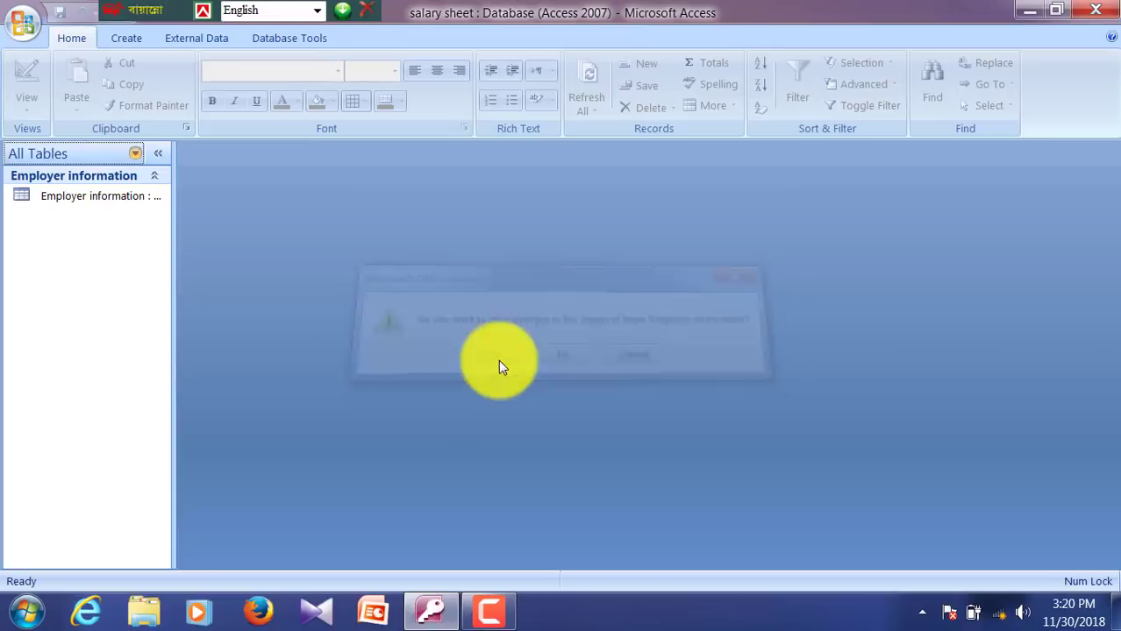
left_click(64, 198)
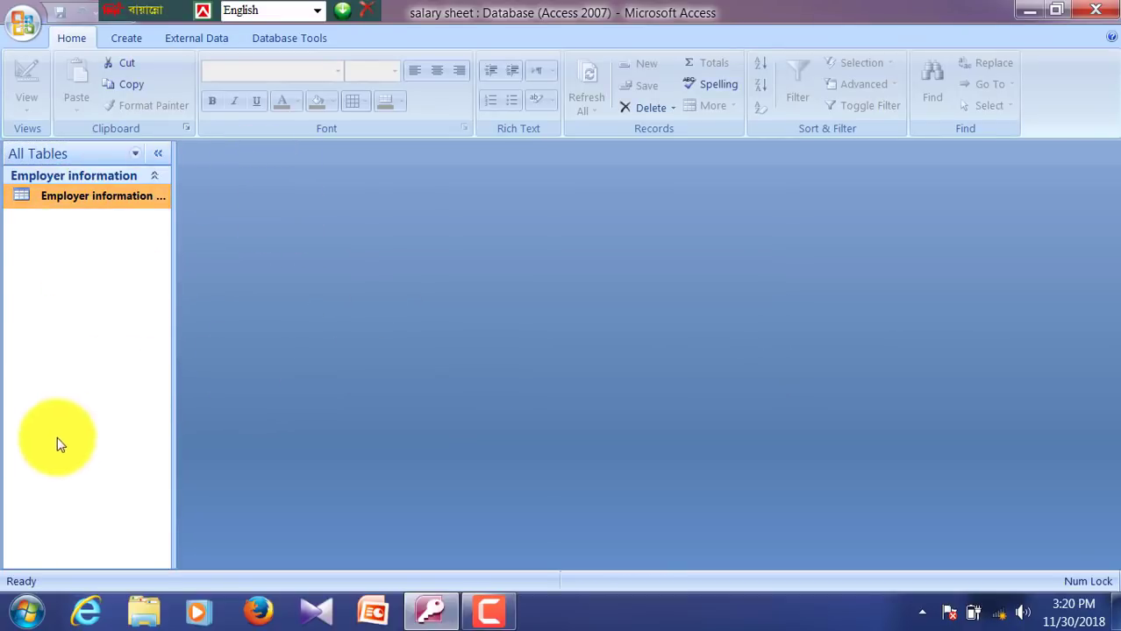
left_click(123, 42)
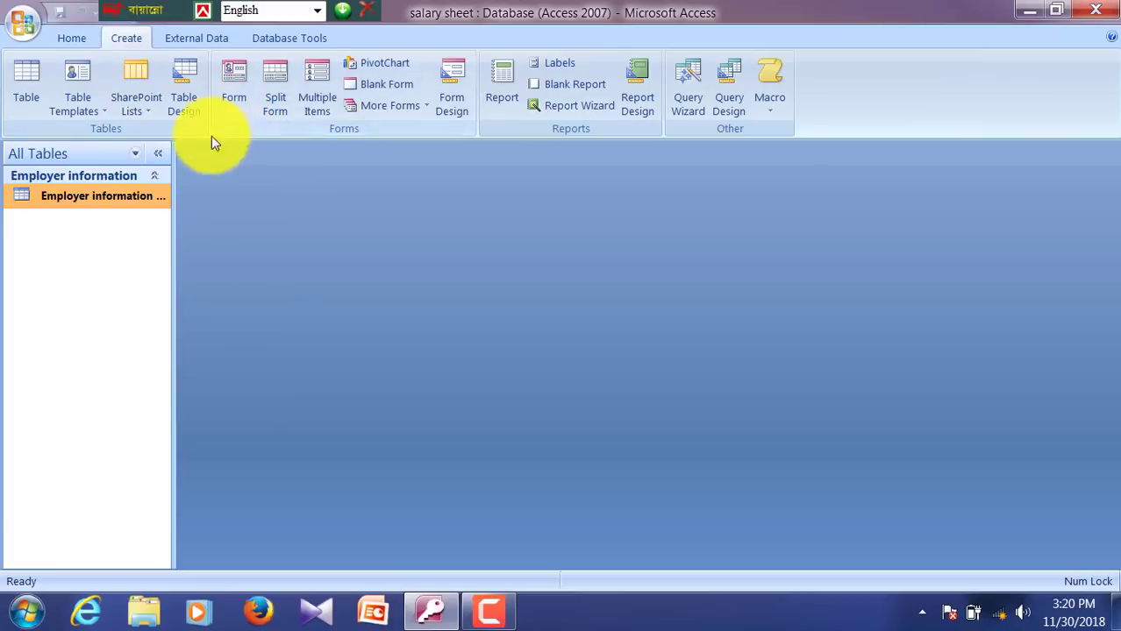
left_click(178, 115)
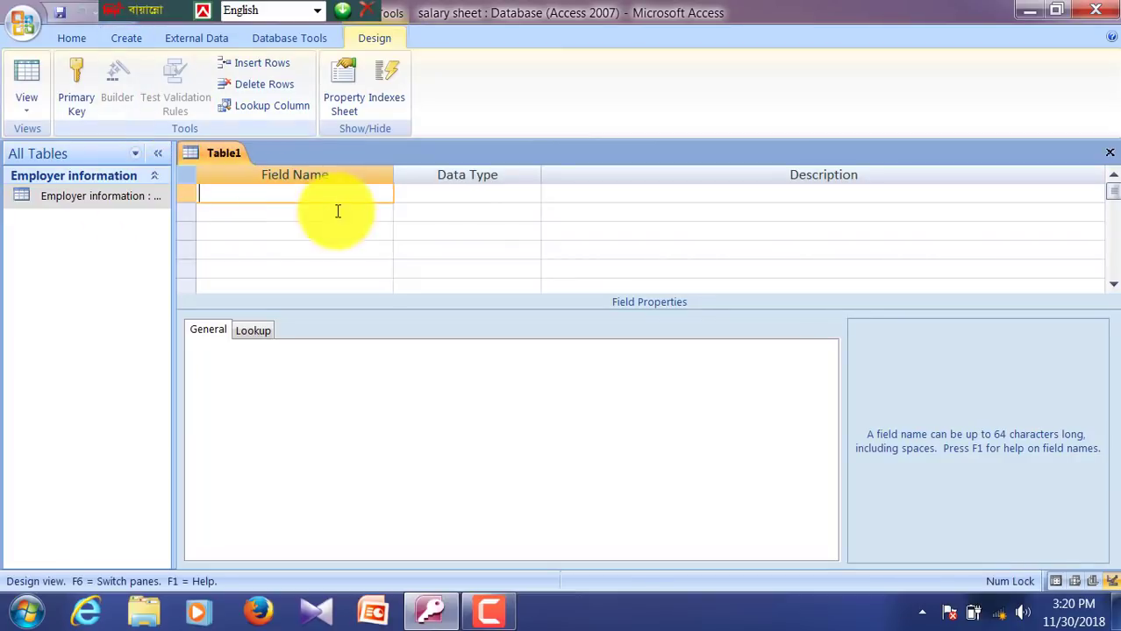
Step: Add an AutoNumber sl no field and a Number field named basic
type("sl no")
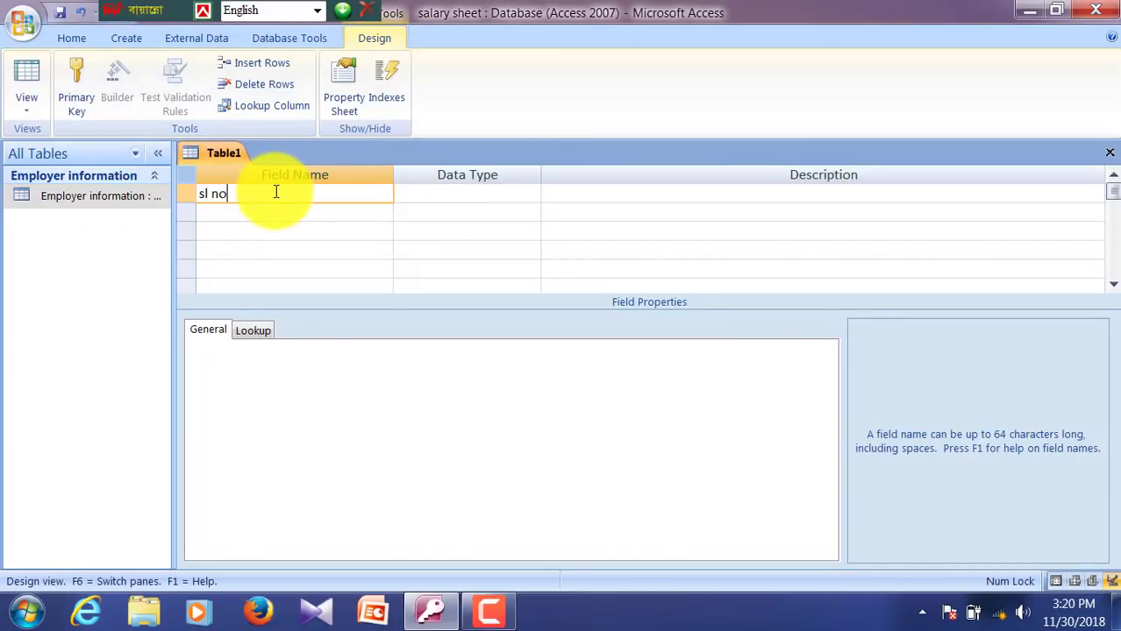
key("Tab")
type("at")
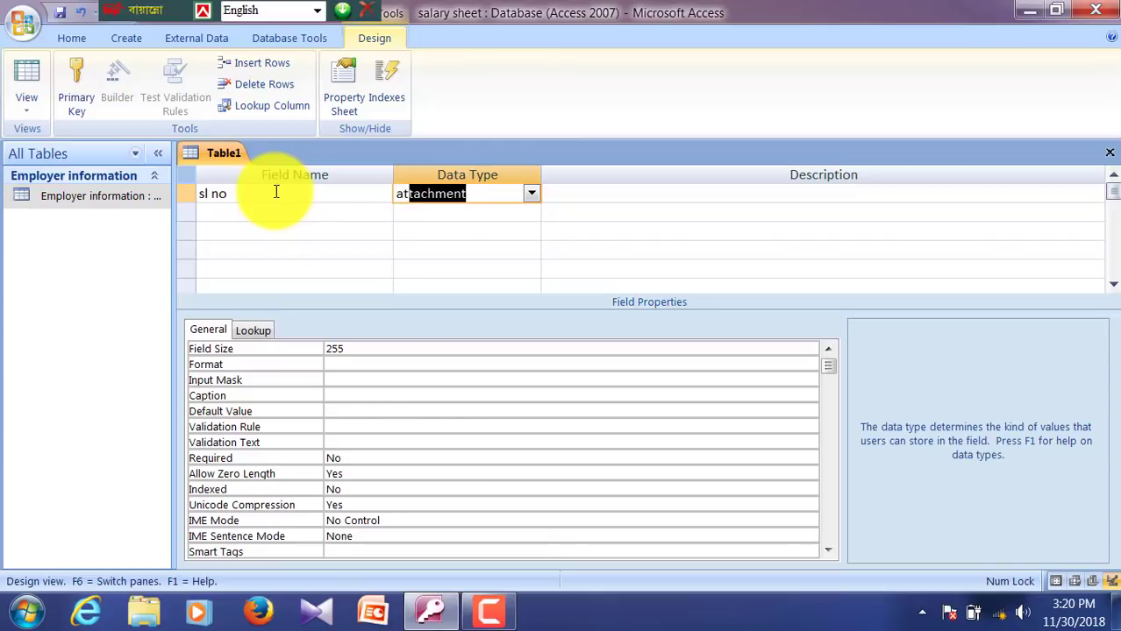
key("Tab")
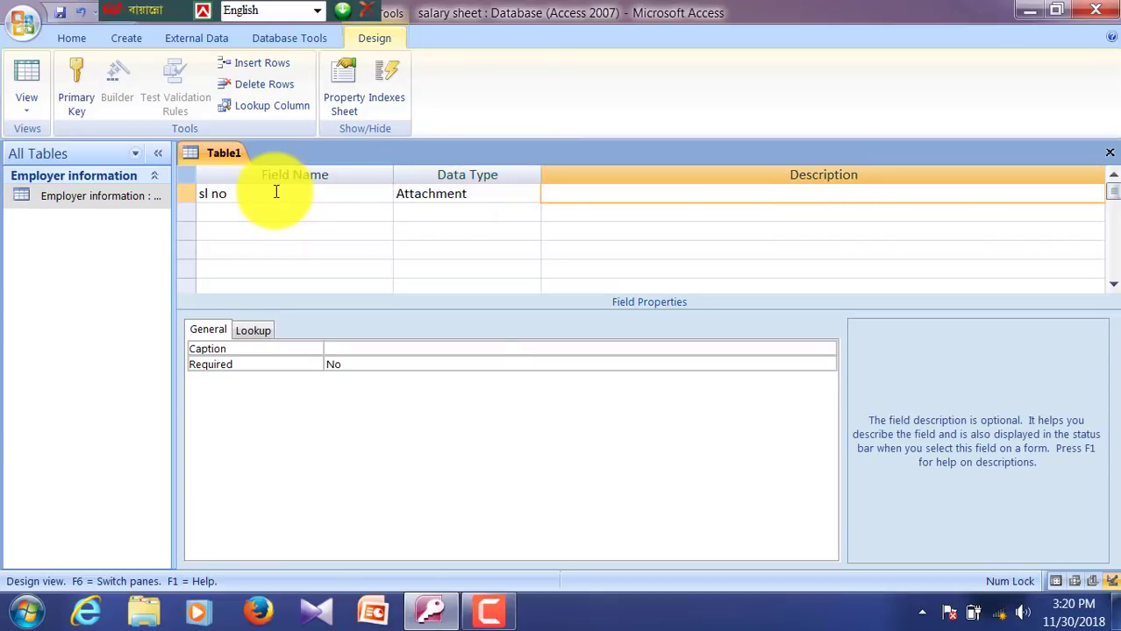
key("Tab")
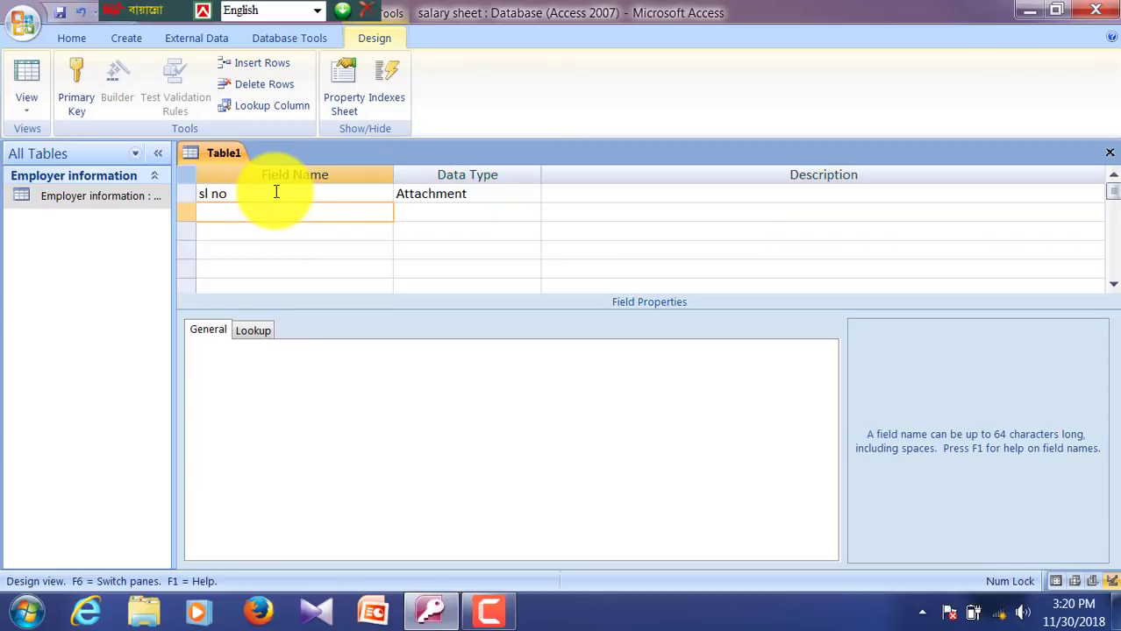
type("basic")
key("Tab")
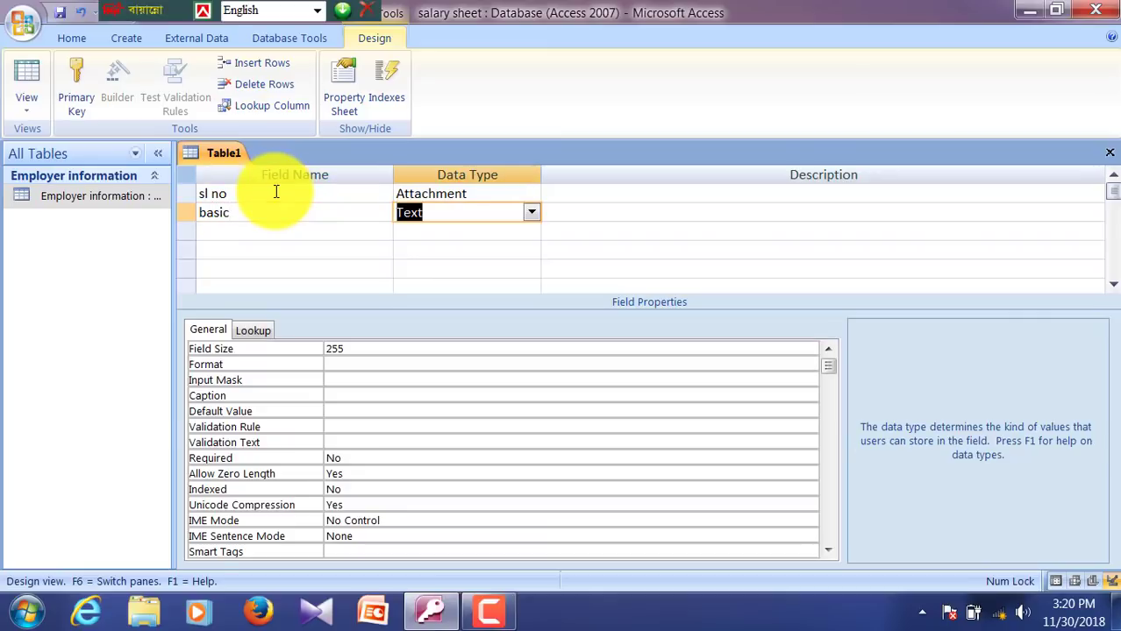
type("N")
key("Tab")
key("Tab")
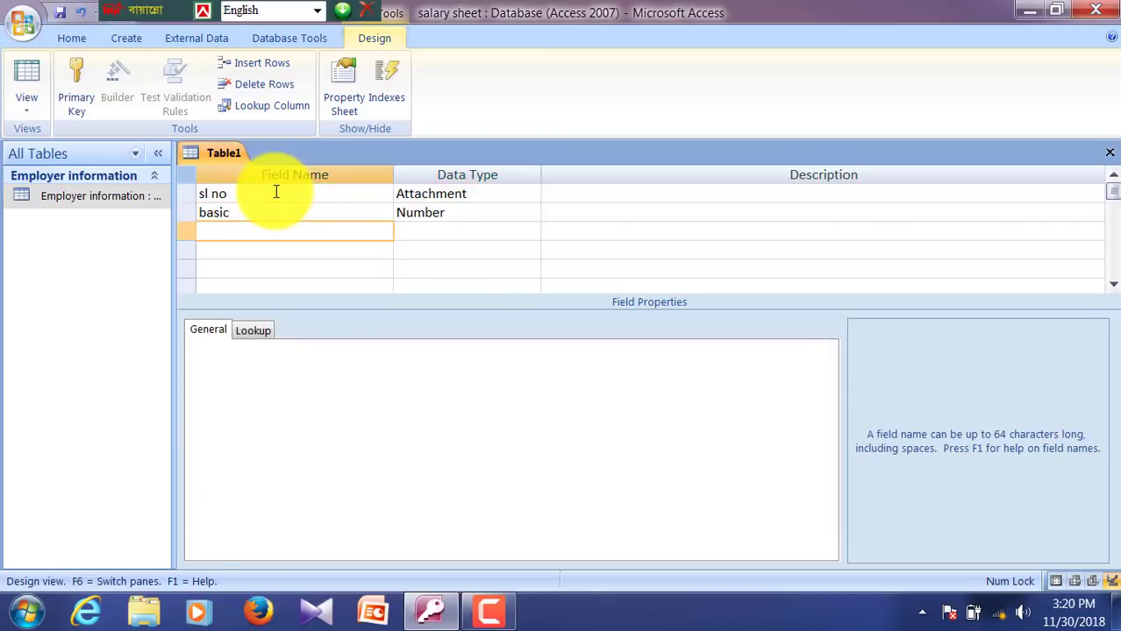
left_click(517, 193)
left_click(532, 194)
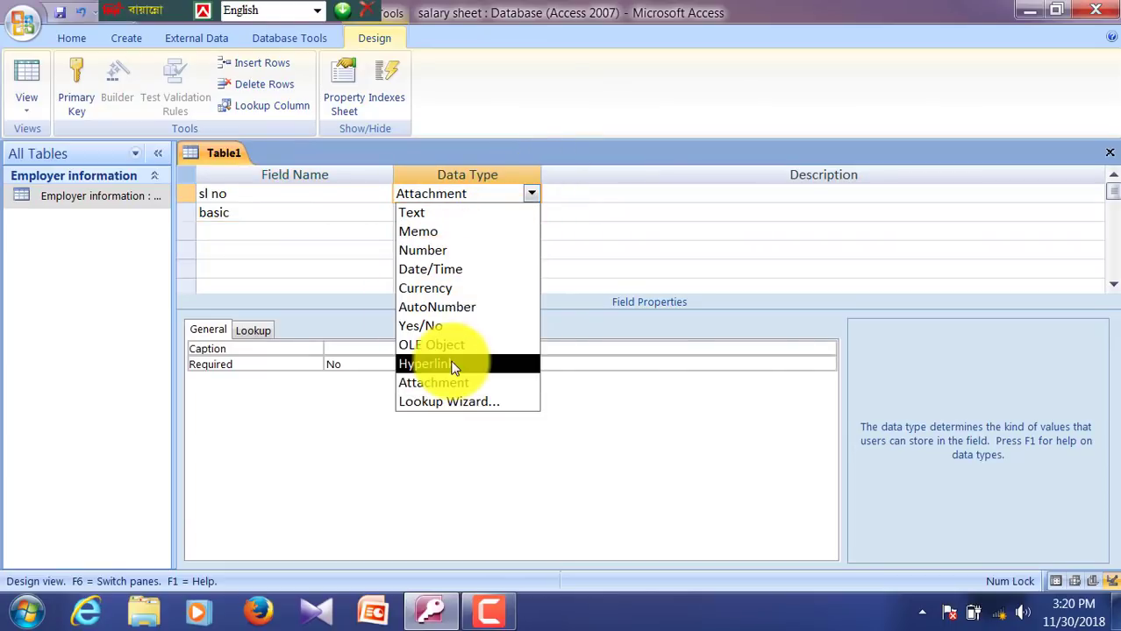
left_click(441, 308)
key("Tab")
key("Tab")
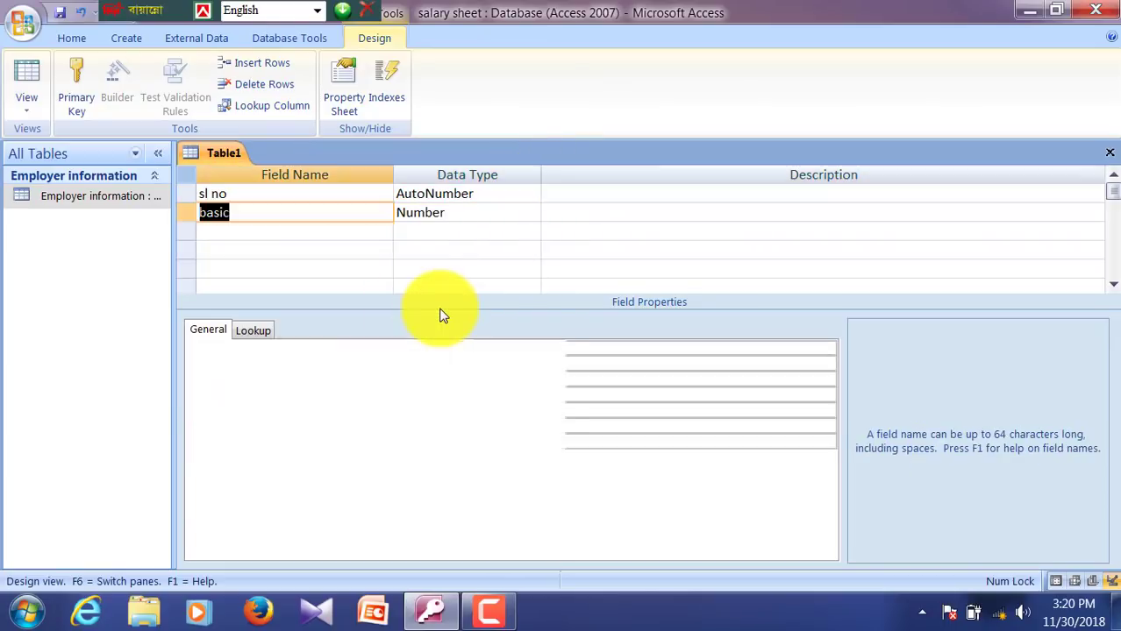
key("Tab")
key("Tab")
key("Tab")
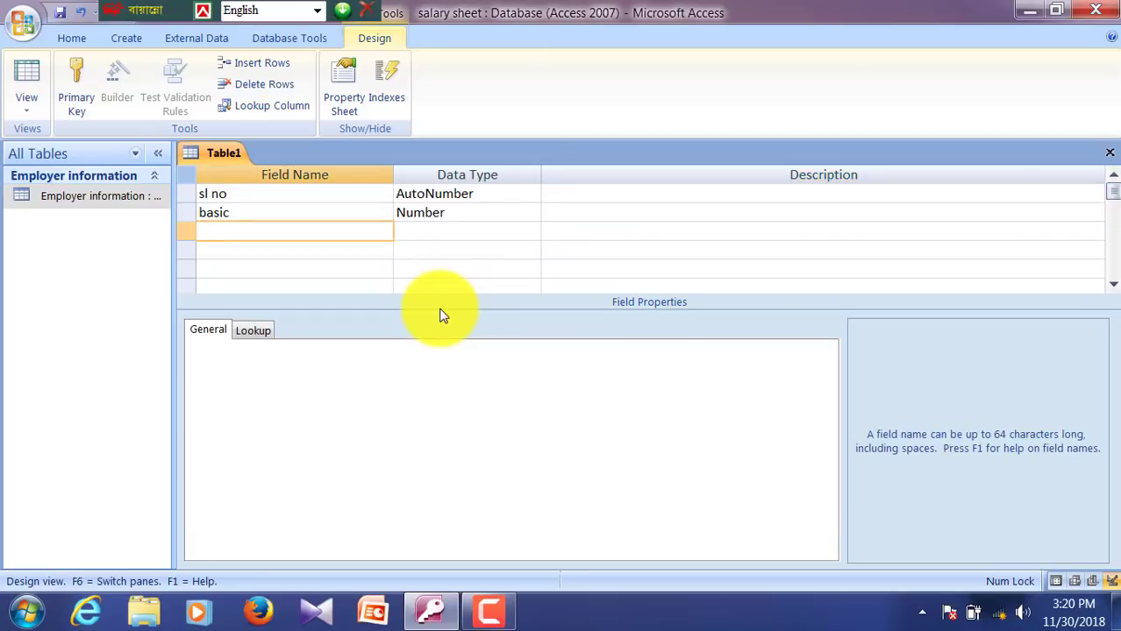
Step: Add h rent and edu as Number fields
type("h rent")
key("Tab")
type("n")
key("Tab")
key("Tab")
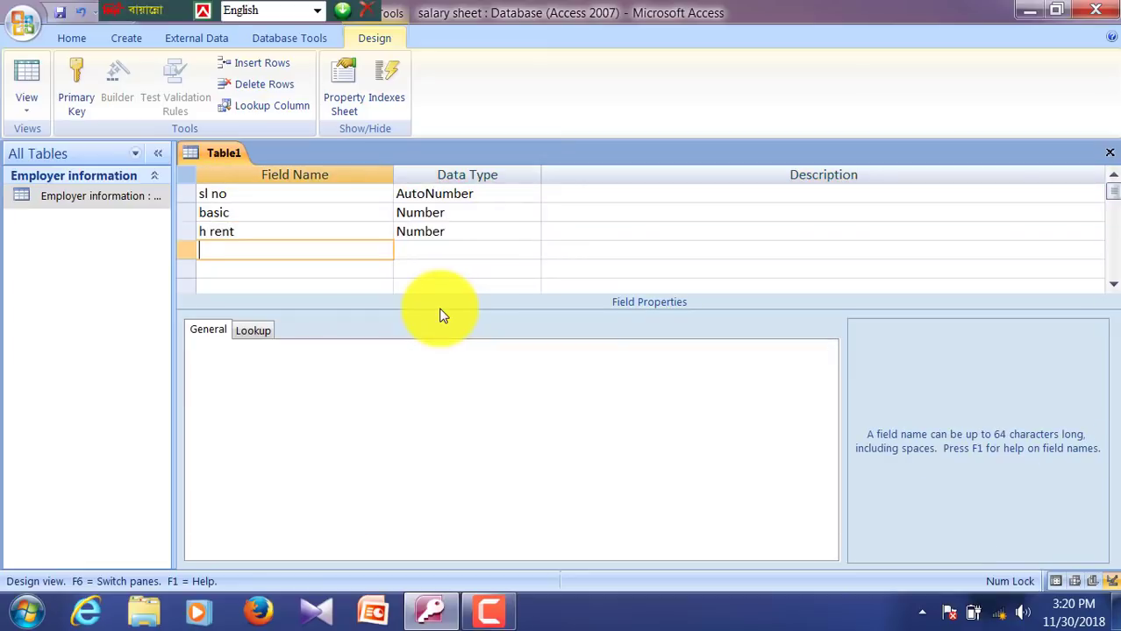
type("edu")
key("Tab")
key("Tab")
key("shift+Tab")
type("n")
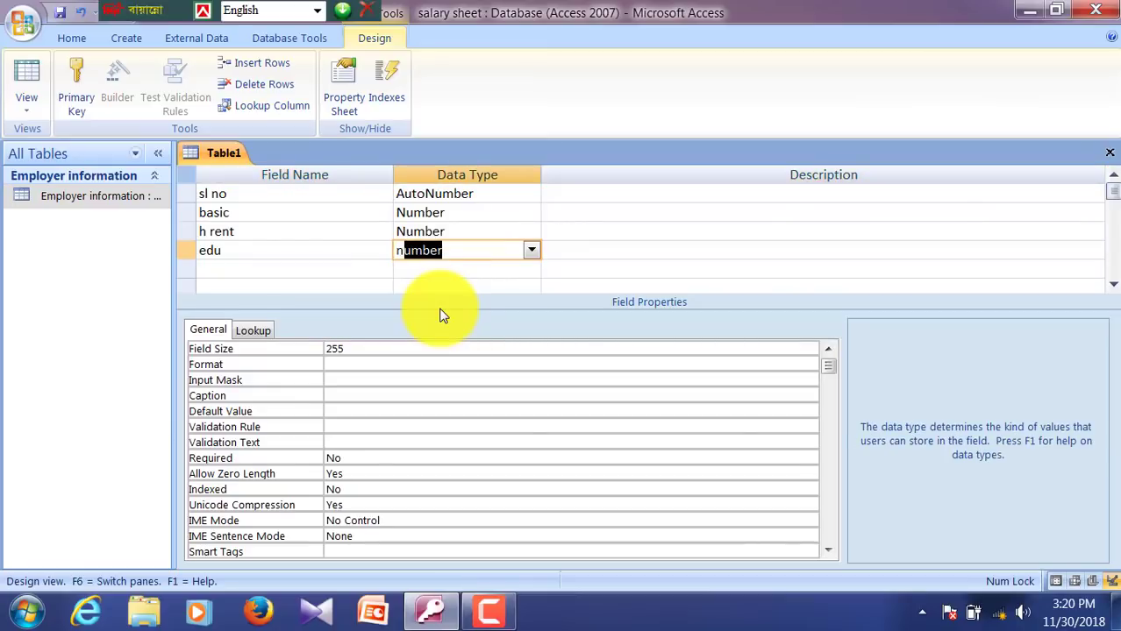
key("Tab")
key("Tab")
Step: Add tiffin and bonus as Number fields, correcting the bonus spelling
type("tiffin")
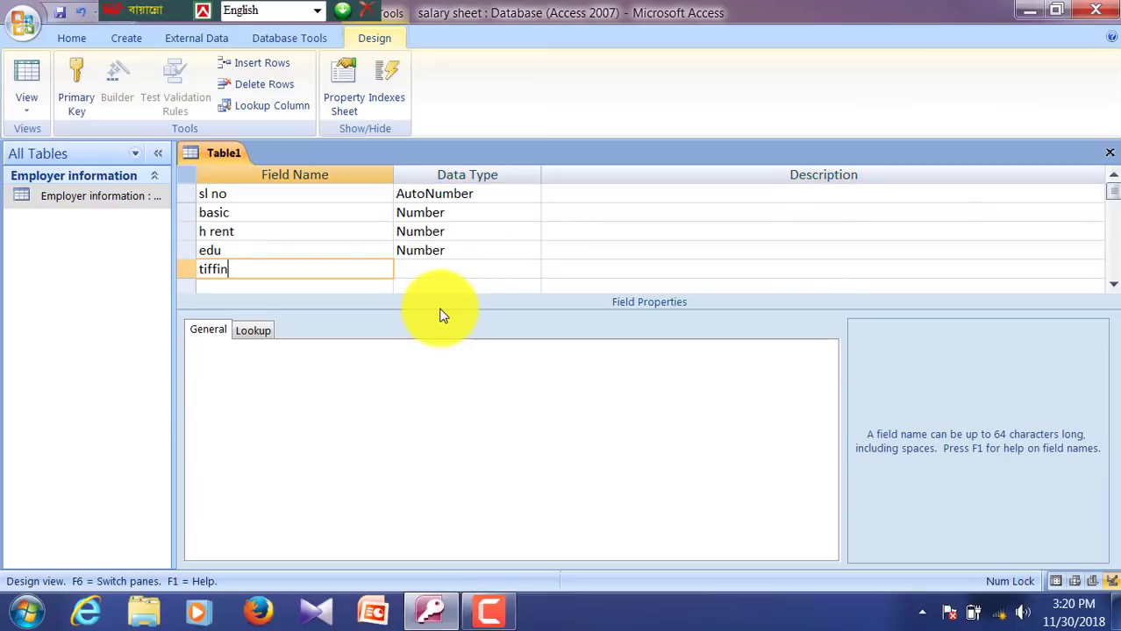
key("Tab")
key("Tab")
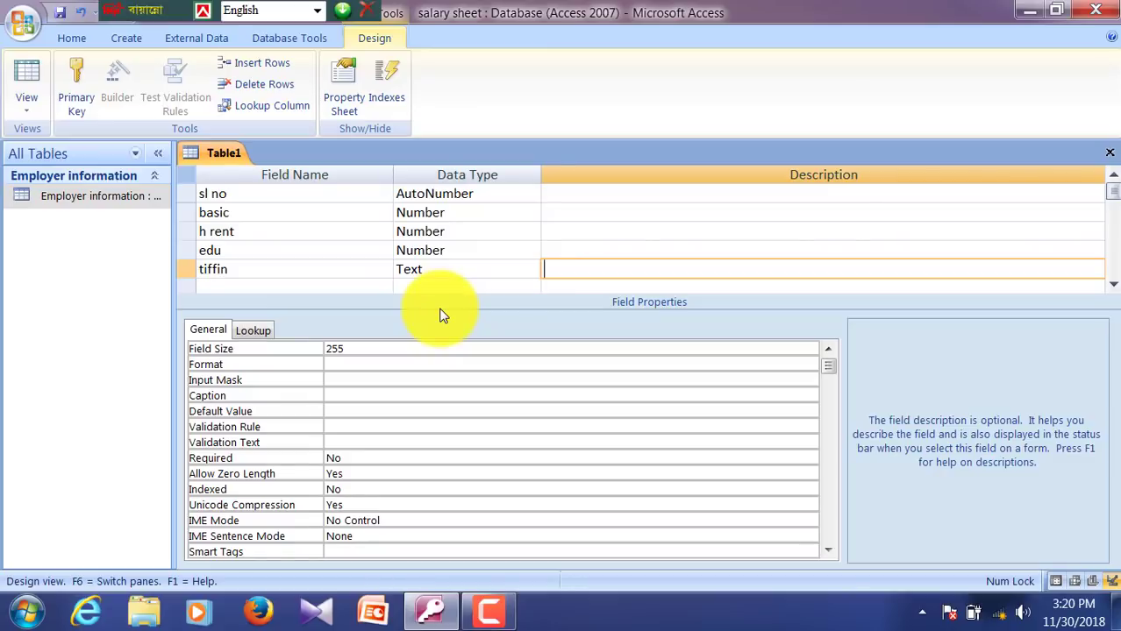
key("shift+Tab")
type("n")
key("Tab")
key("Tab")
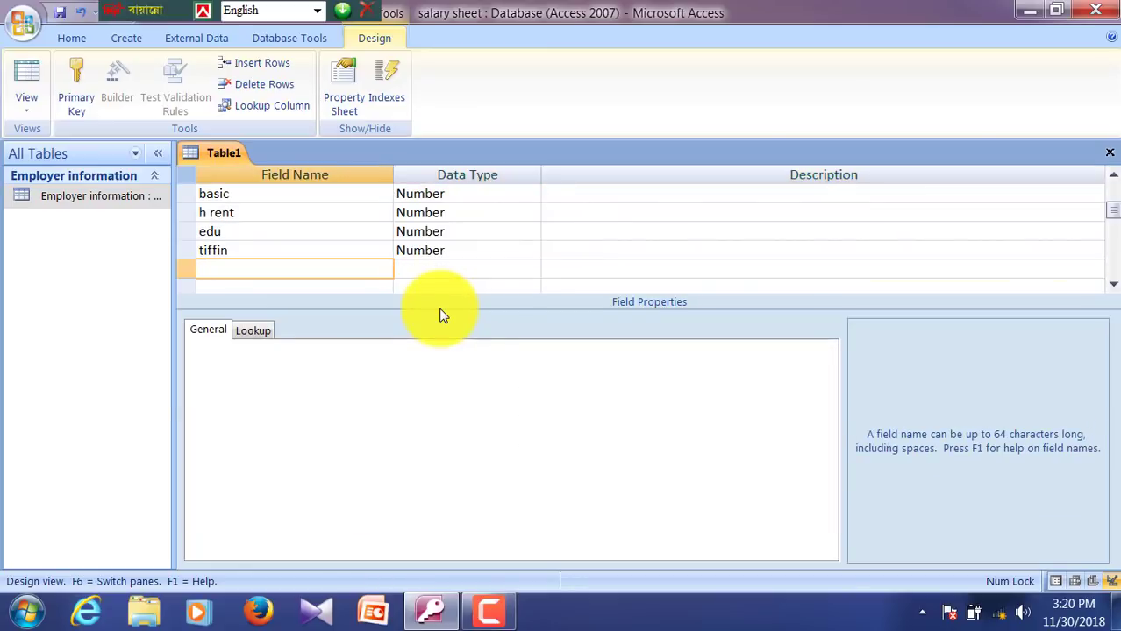
type("bonsu")
key("Tab")
key("shift+Tab")
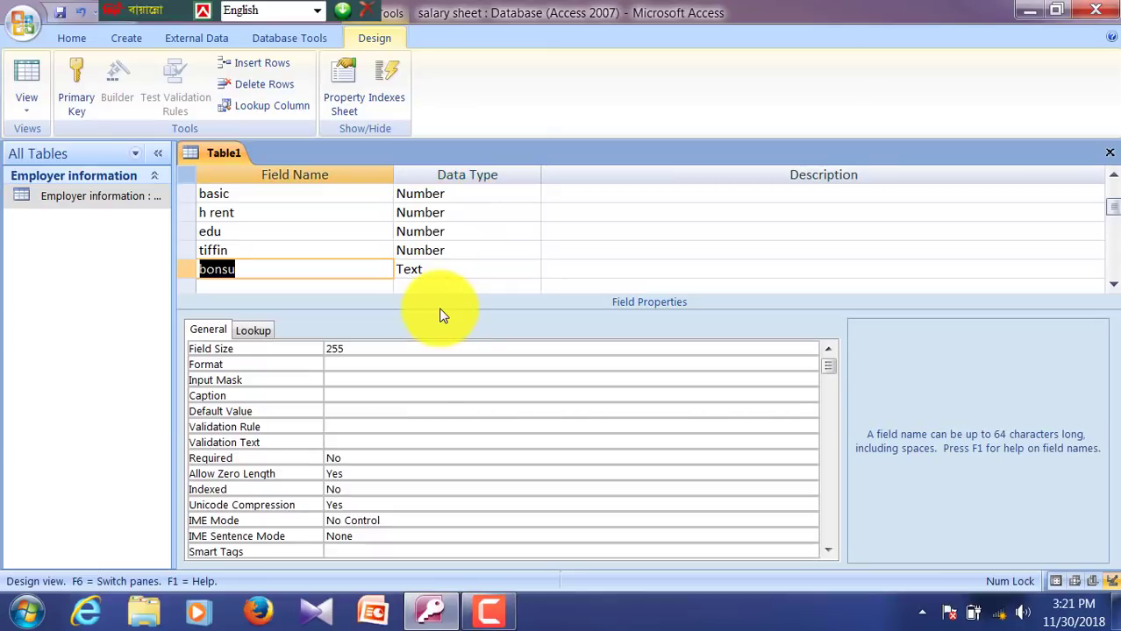
type("bonus")
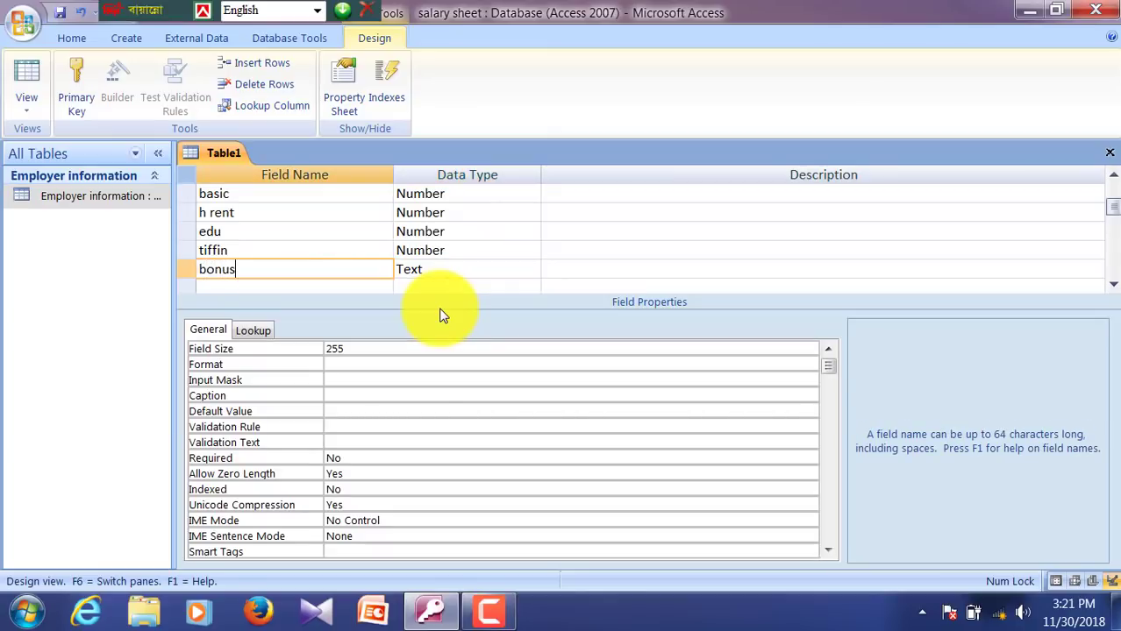
key("Tab")
type("n")
key("Tab")
key("Tab")
Step: Add total, pf and gpf as Number fields
type("total")
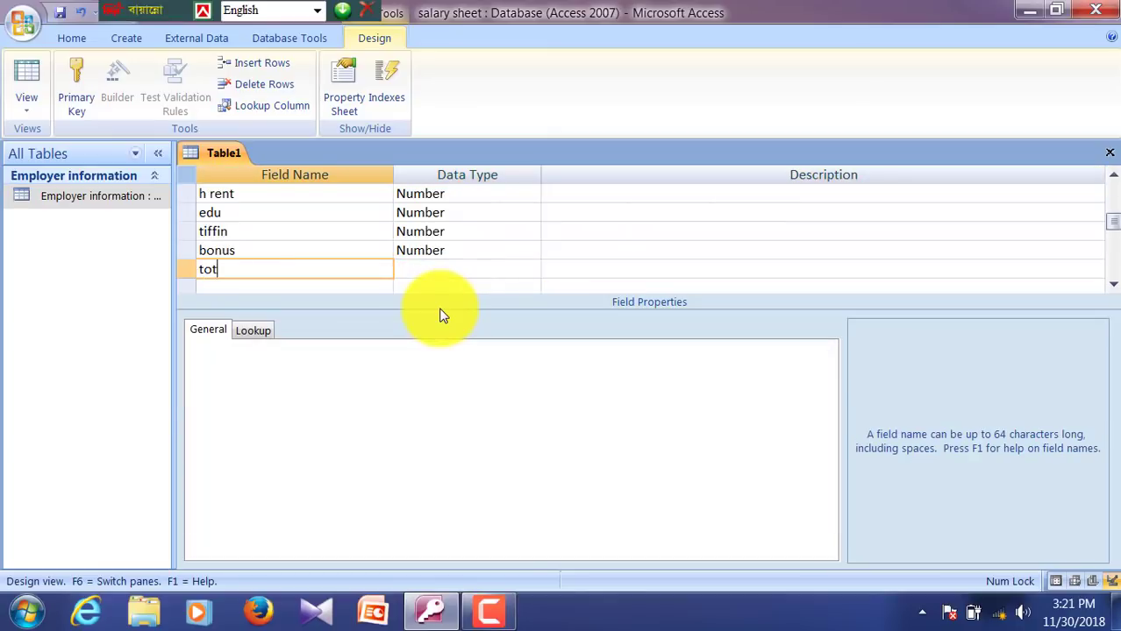
key("Tab")
type("n")
key("Tab")
key("Tab")
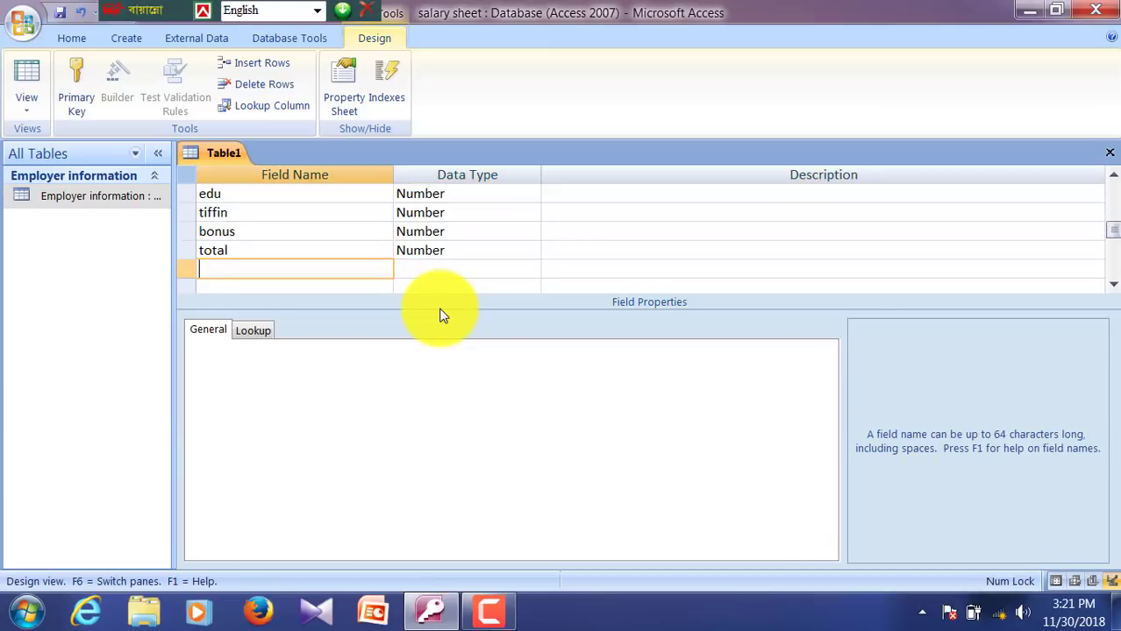
type("pf")
key("Tab")
type("n")
key("Tab")
key("Tab")
type("g")
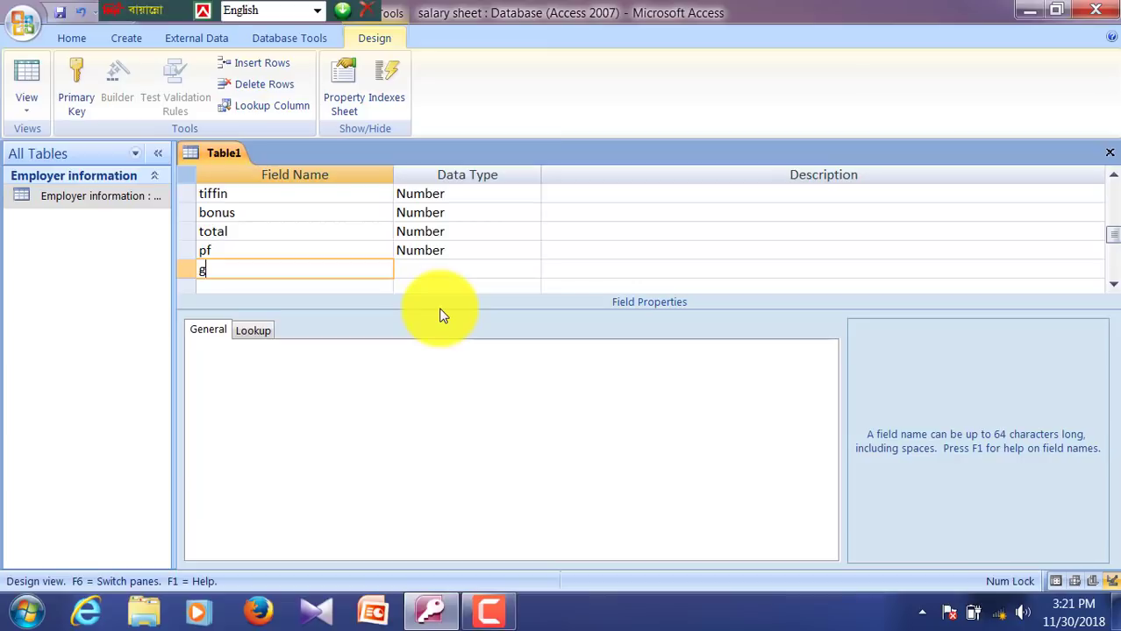
type("pf")
key("Tab")
type("n")
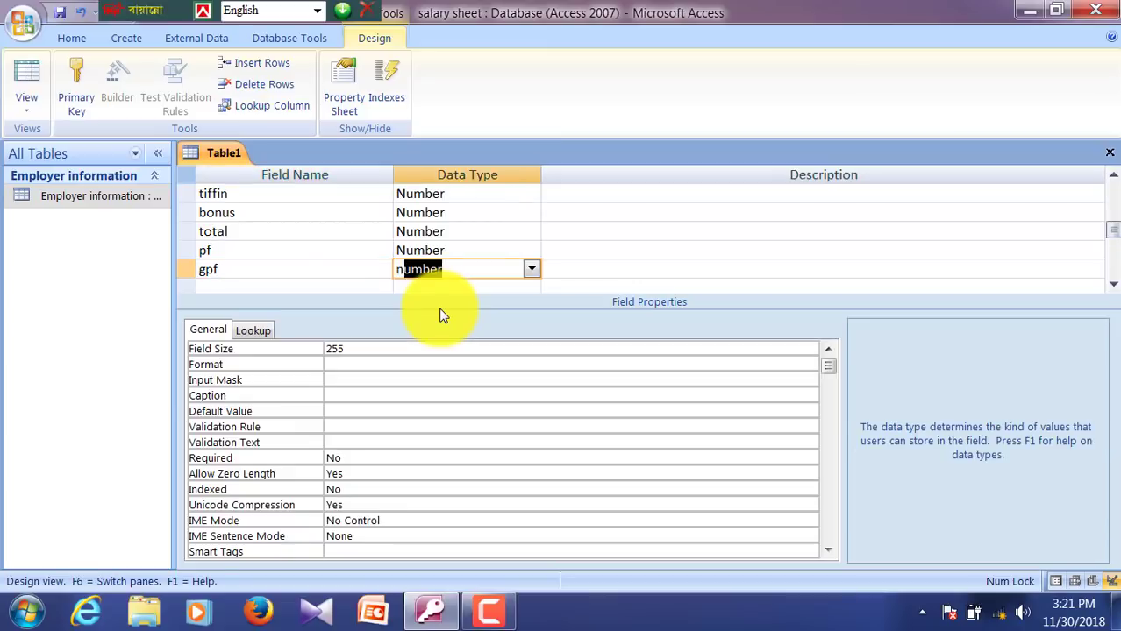
key("Tab")
key("Tab")
Step: Add h loan, total due and net salary as Number fields
type("h lona")
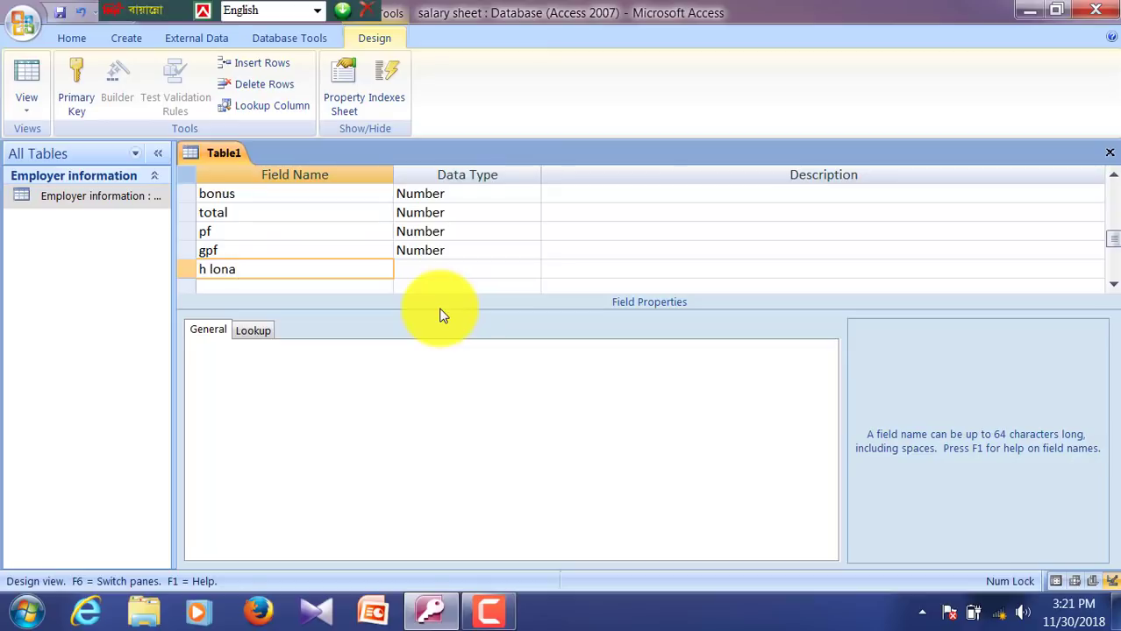
key("BackSpace")
key("BackSpace")
type("an")
key("Tab")
type("n")
key("Tab")
key("Tab")
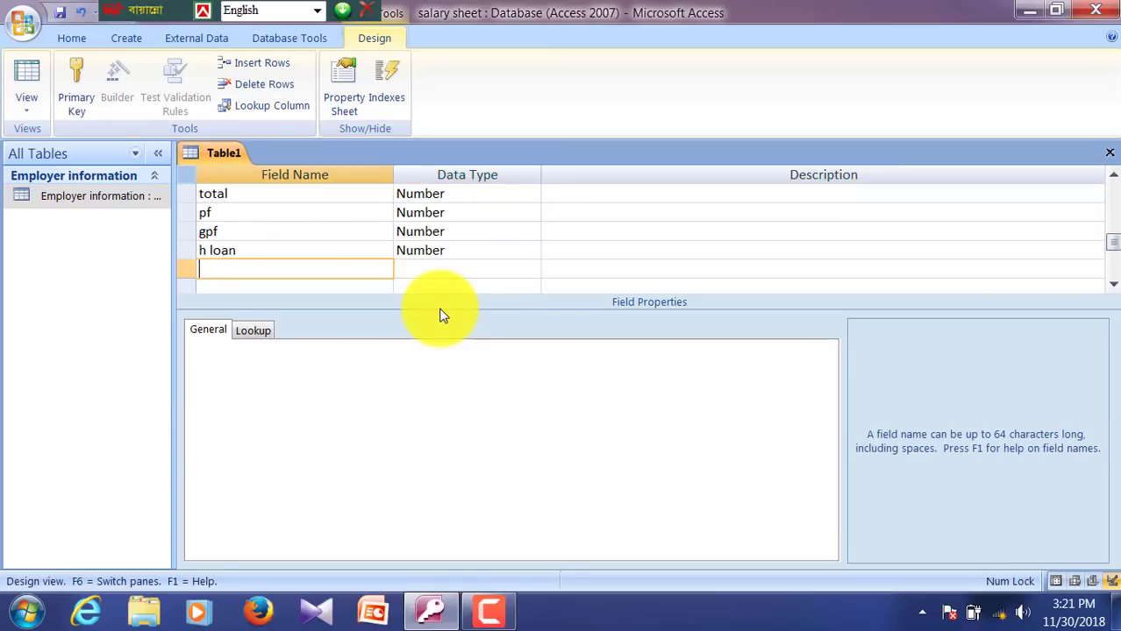
type("total due")
key("Tab")
type("n")
key("Tab")
key("Tab")
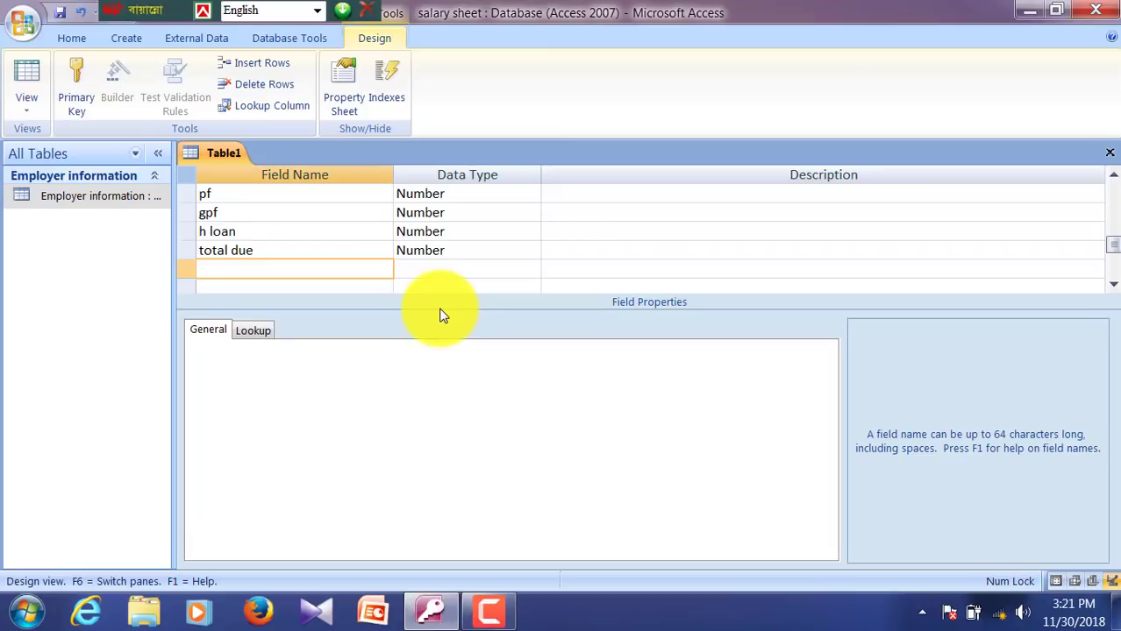
type("net salary")
key("Tab")
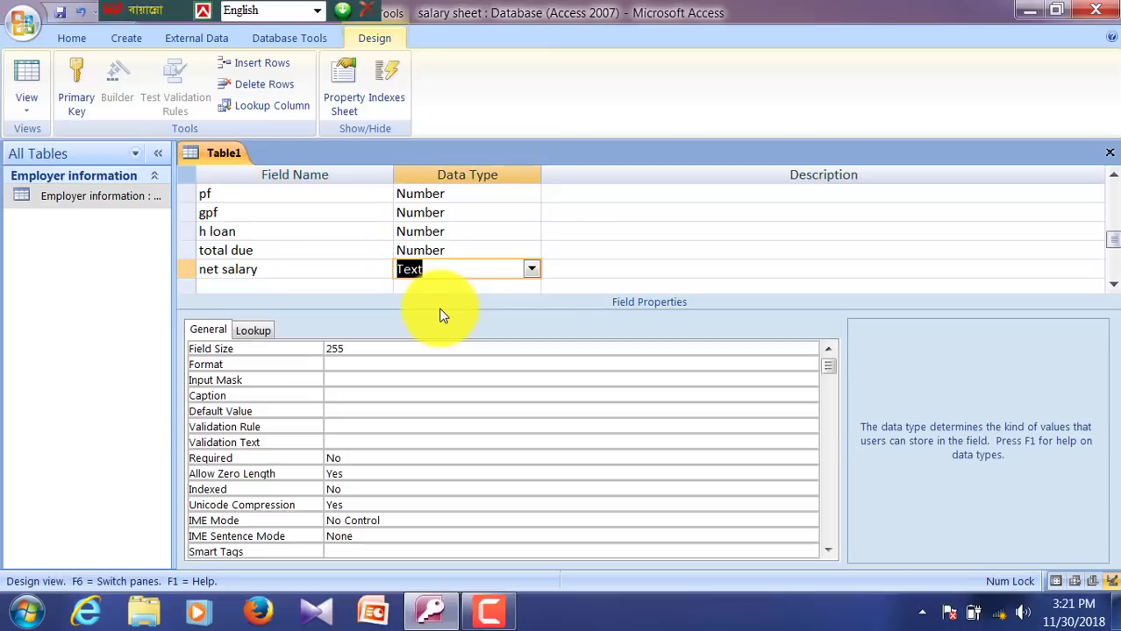
key("Tab")
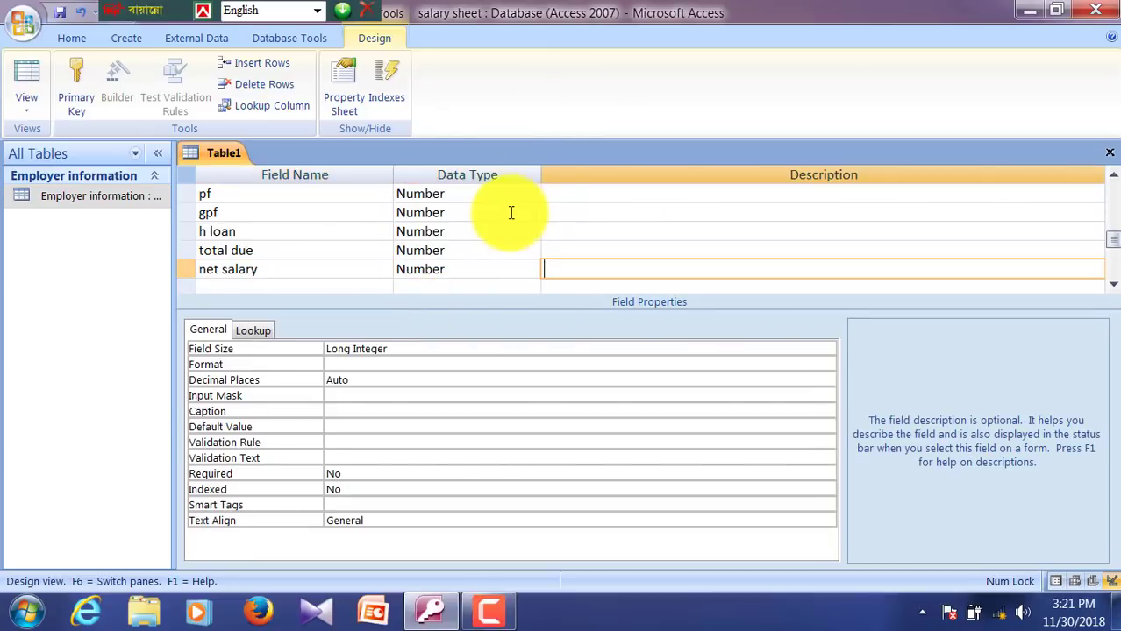
Step: Close Table1 and save it as salary statment without a primary key
left_click(1109, 153)
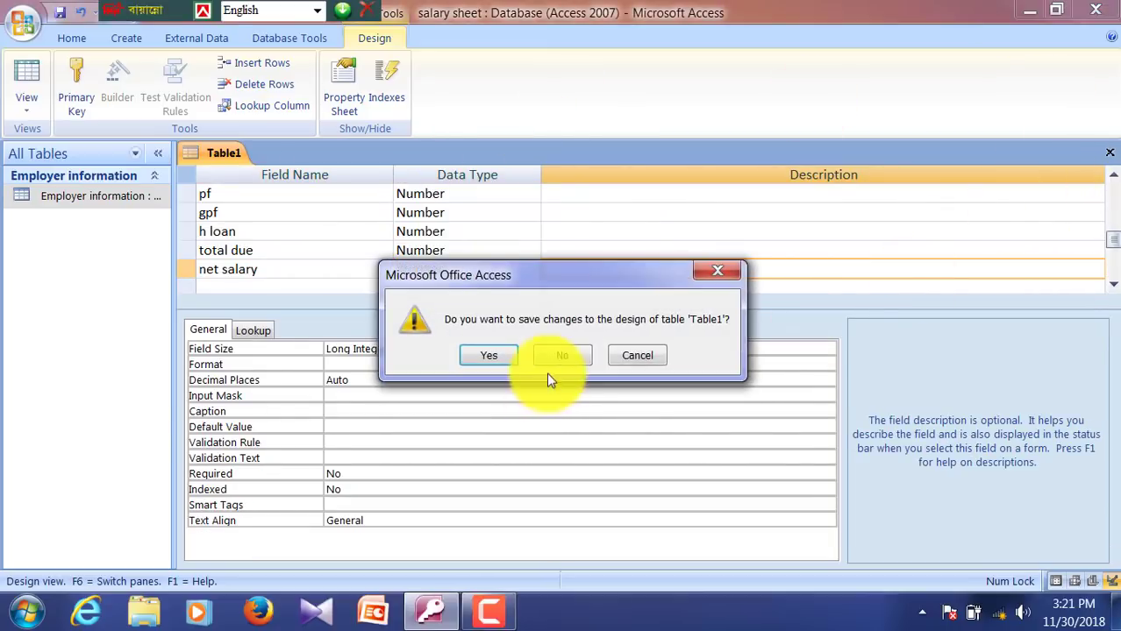
left_click(489, 356)
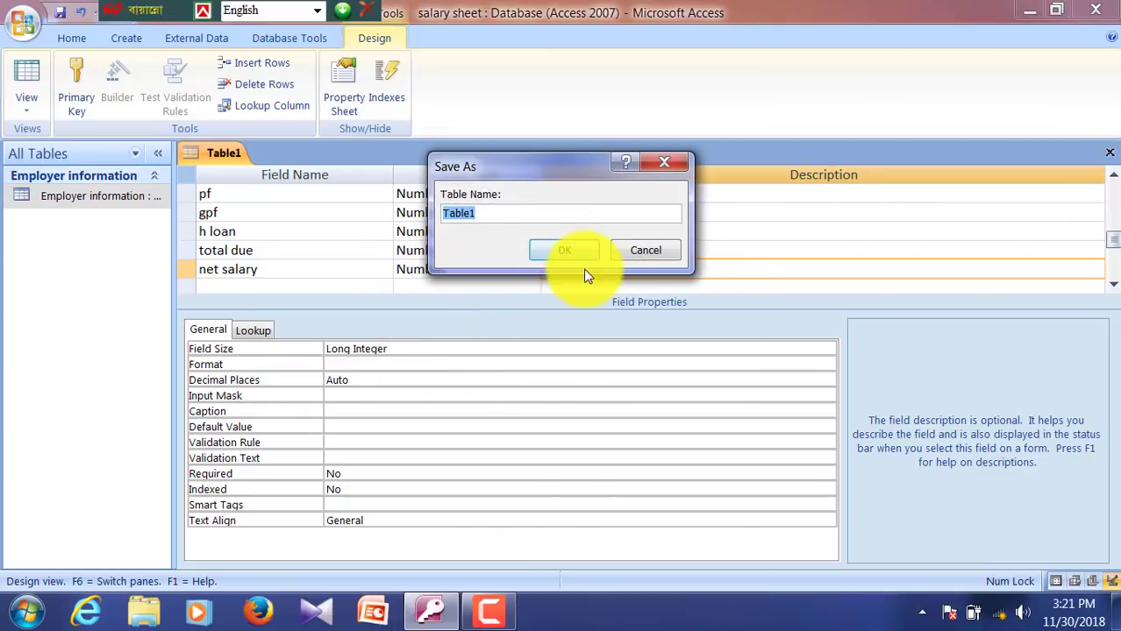
type("salary stat")
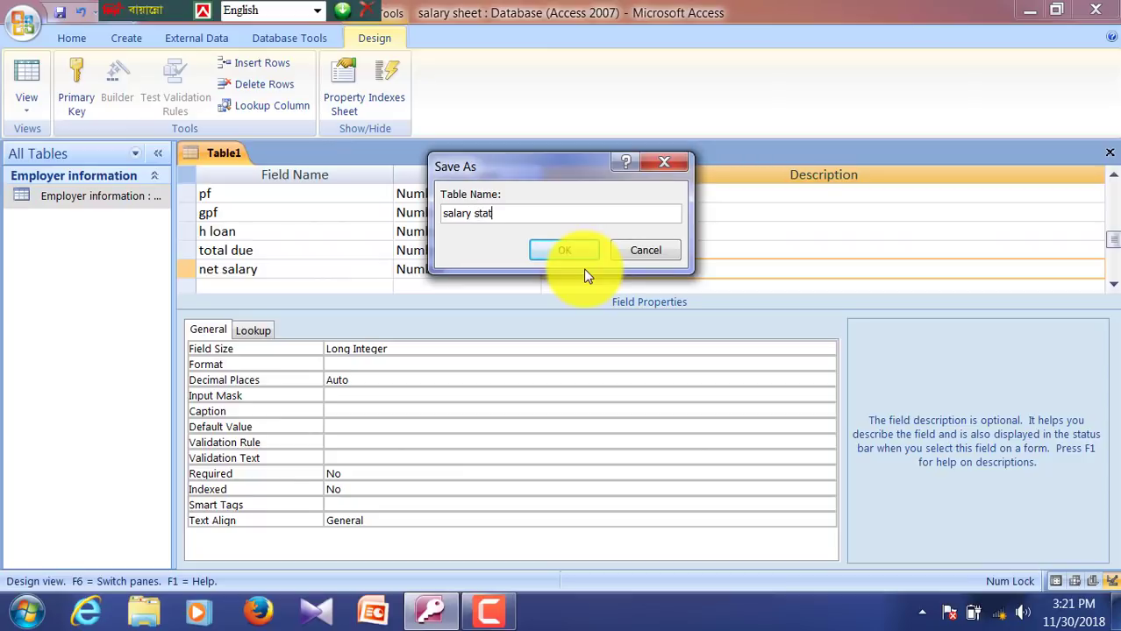
type("ment")
key("Return")
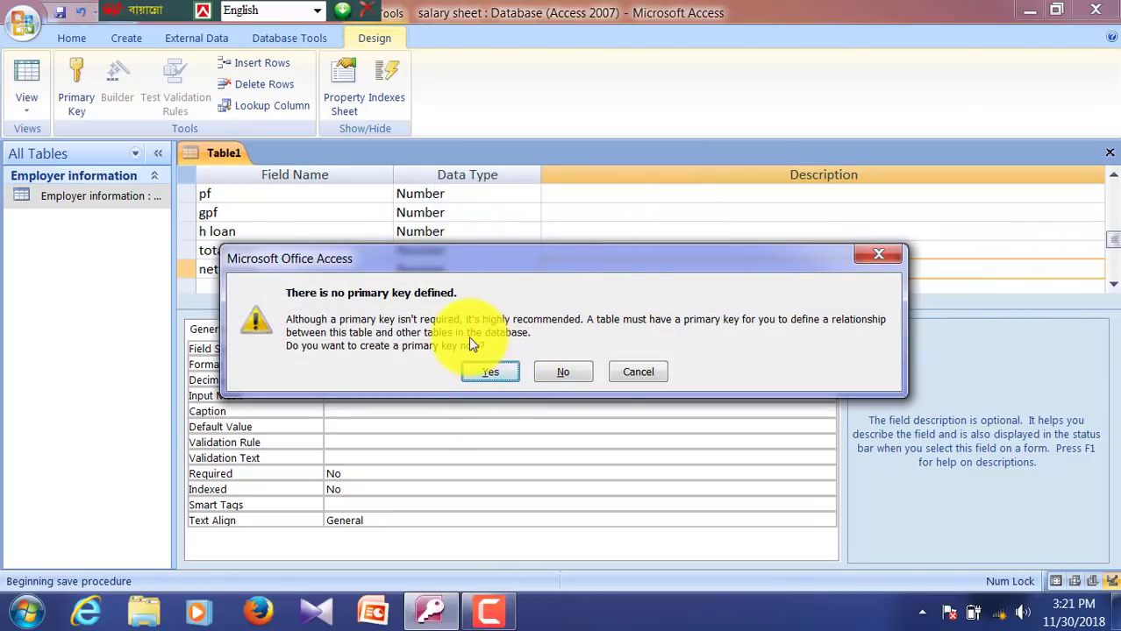
left_click(561, 372)
left_click(102, 232)
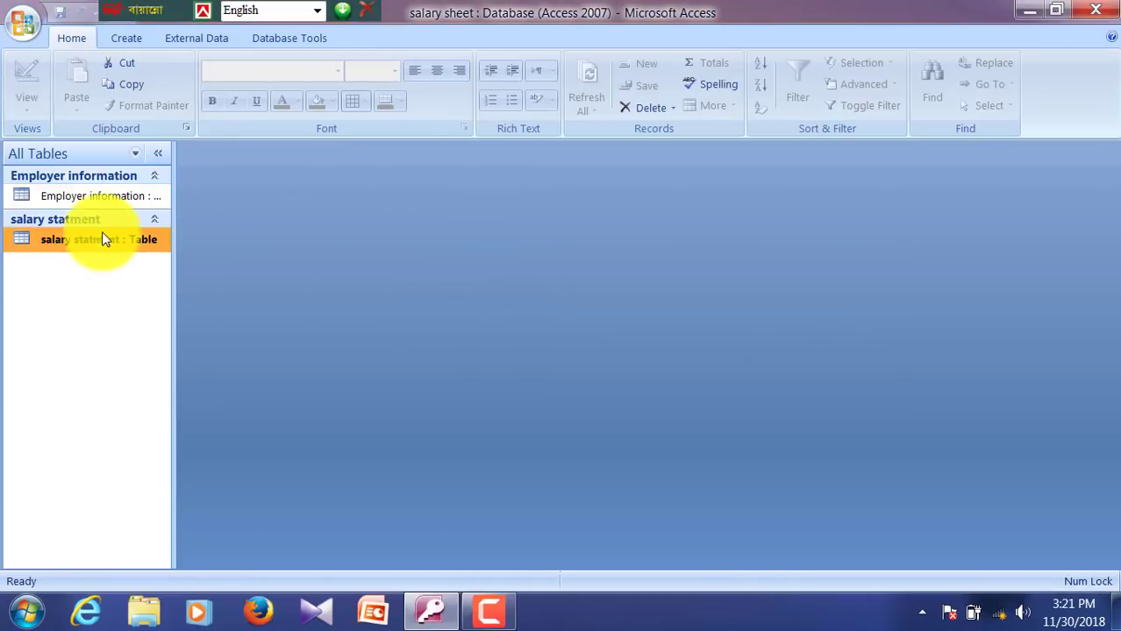
right_click(77, 199)
left_click(131, 233)
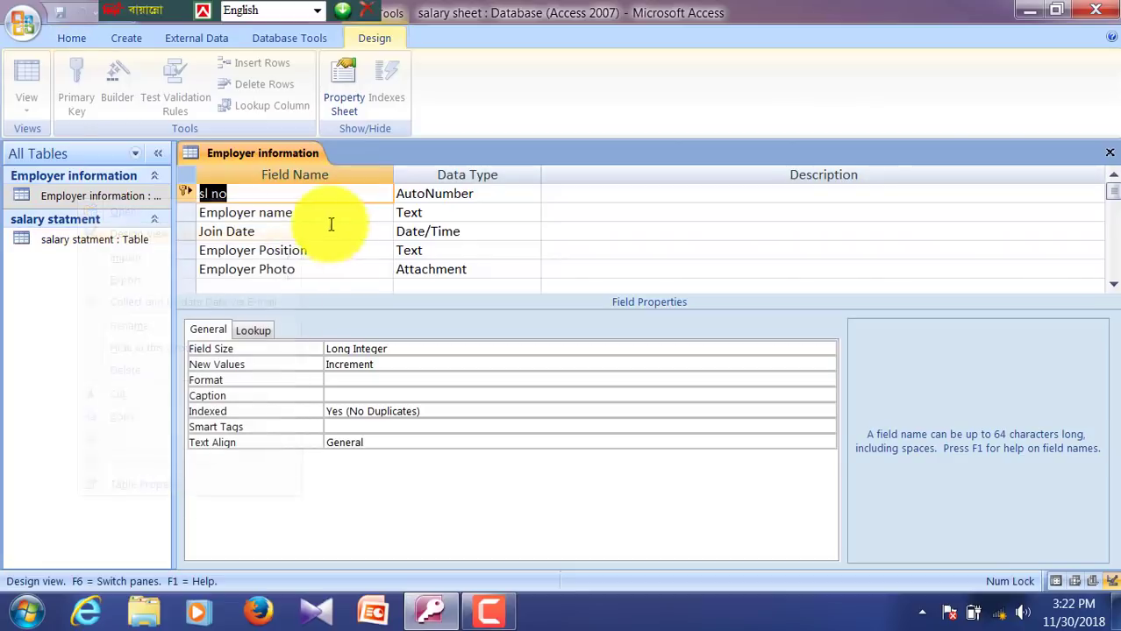
left_click(289, 213)
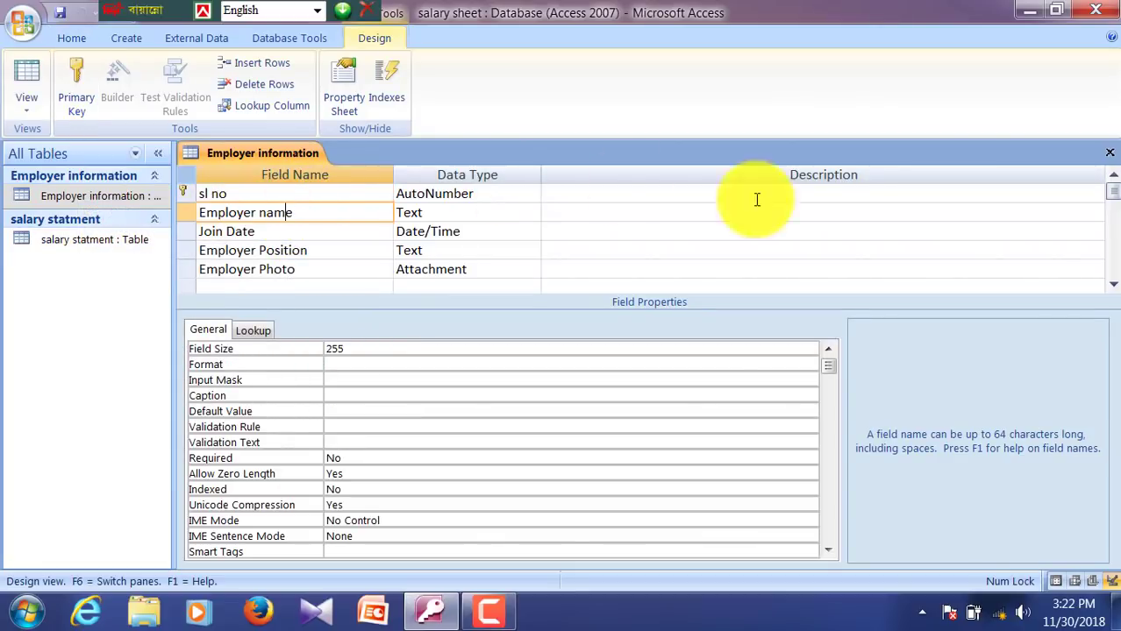
left_click(1111, 156)
right_click(115, 235)
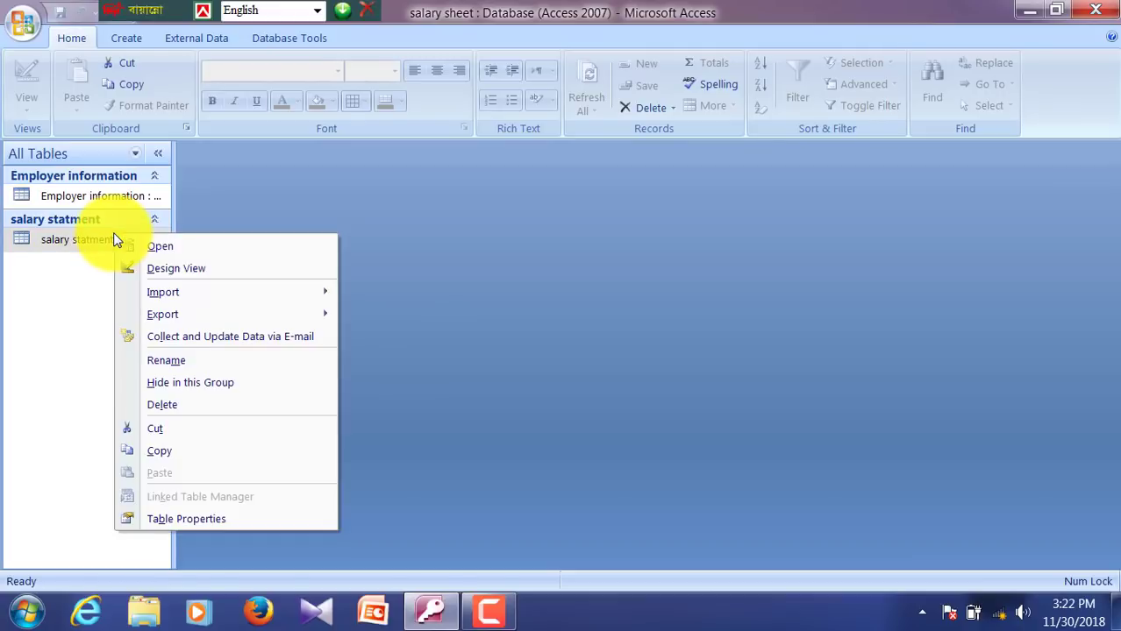
left_click(169, 270)
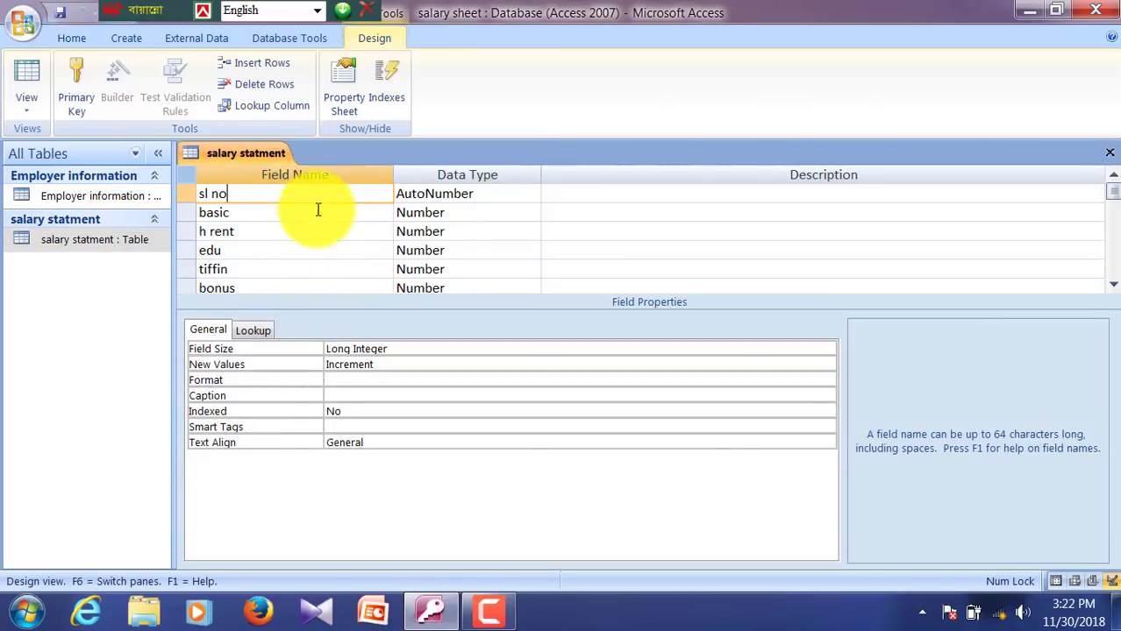
left_click(1109, 158)
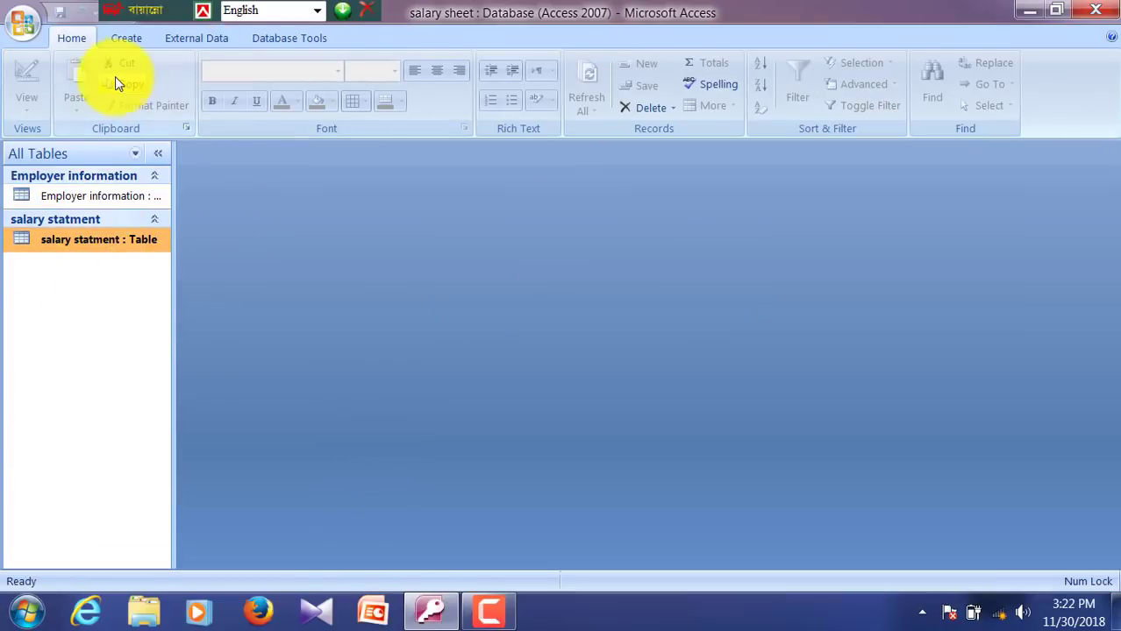
Step: Start a new query design with the salary statment table added
left_click(129, 39)
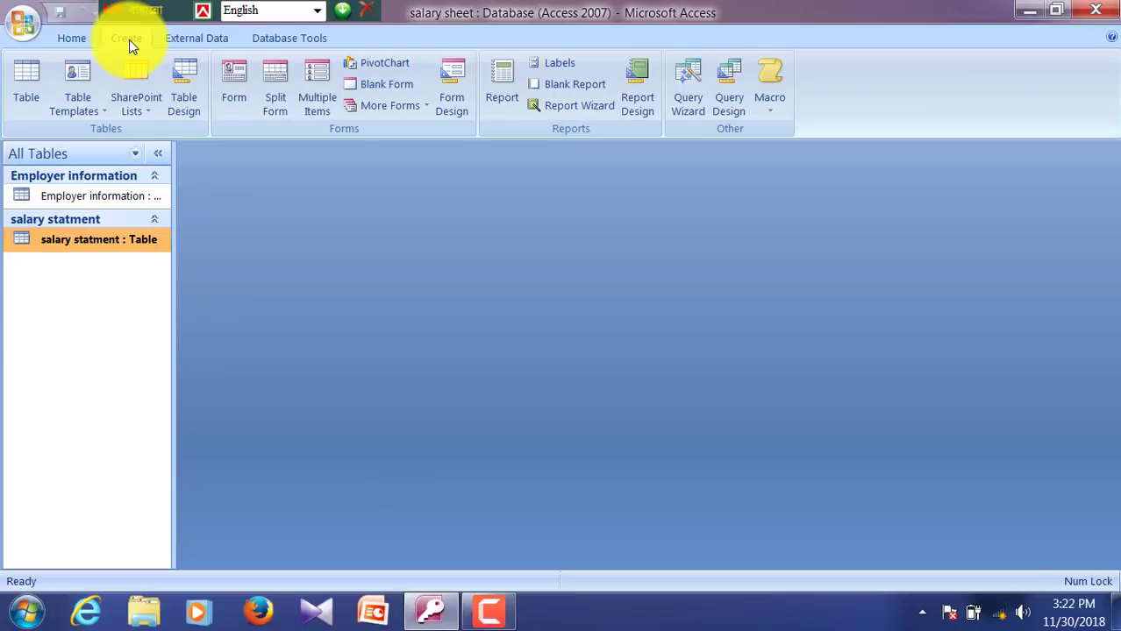
left_click(728, 104)
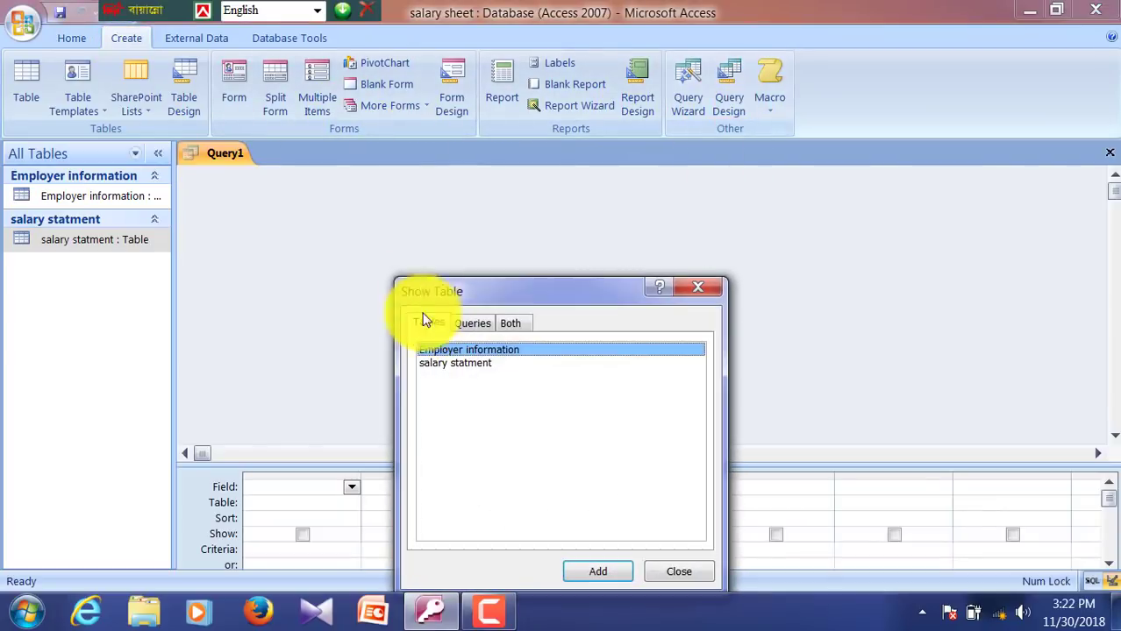
left_click(468, 365)
left_click(599, 571)
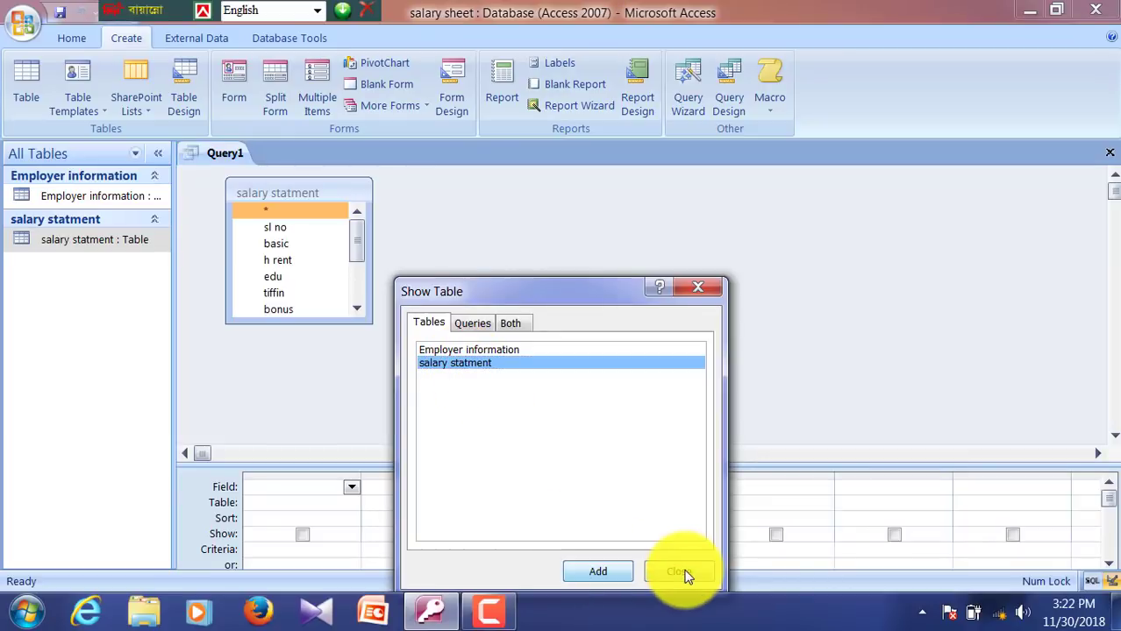
left_click(682, 575)
Step: Drag all salary statment fields, sl no through net salary, into the query grid
left_click(277, 230)
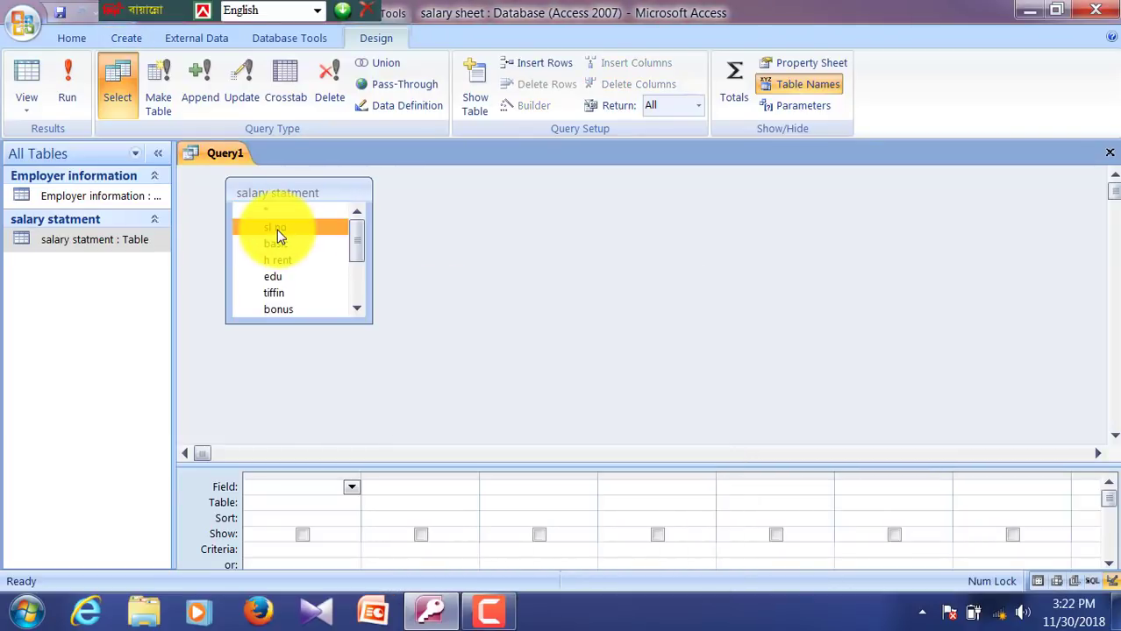
key("shift+Down")
key("shift+Down")
key("shift+Down")
key("shift+Down")
key("shift+Down")
key("shift+Down")
key("shift+Down")
key("shift+Down")
key("shift+Down")
key("shift+Down")
key("shift+Down")
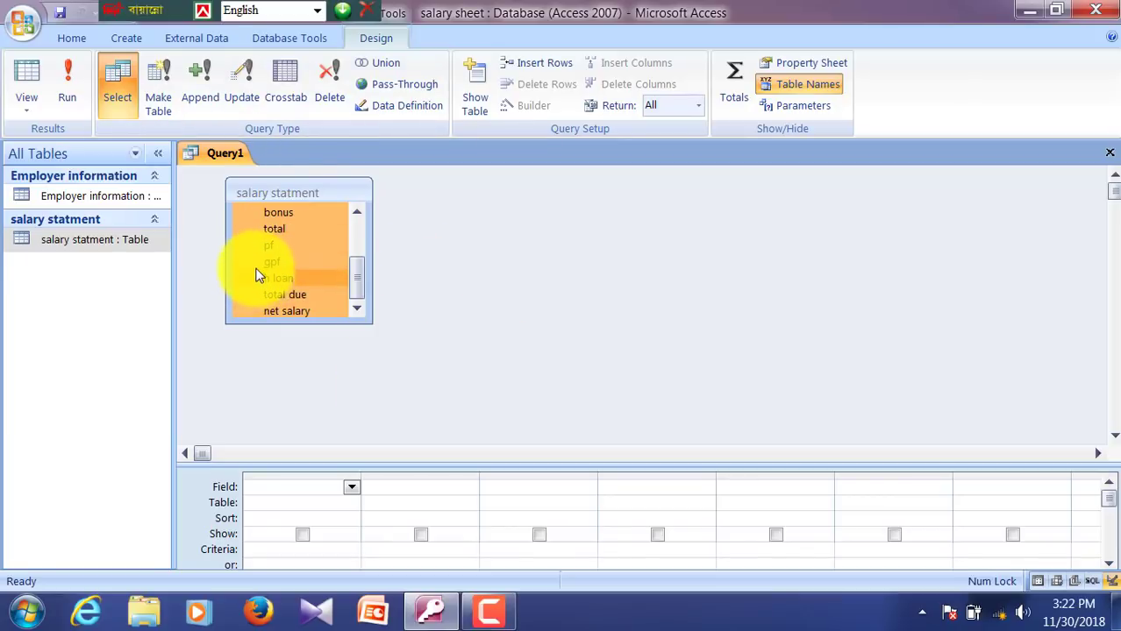
left_click_drag(255, 274, 279, 489)
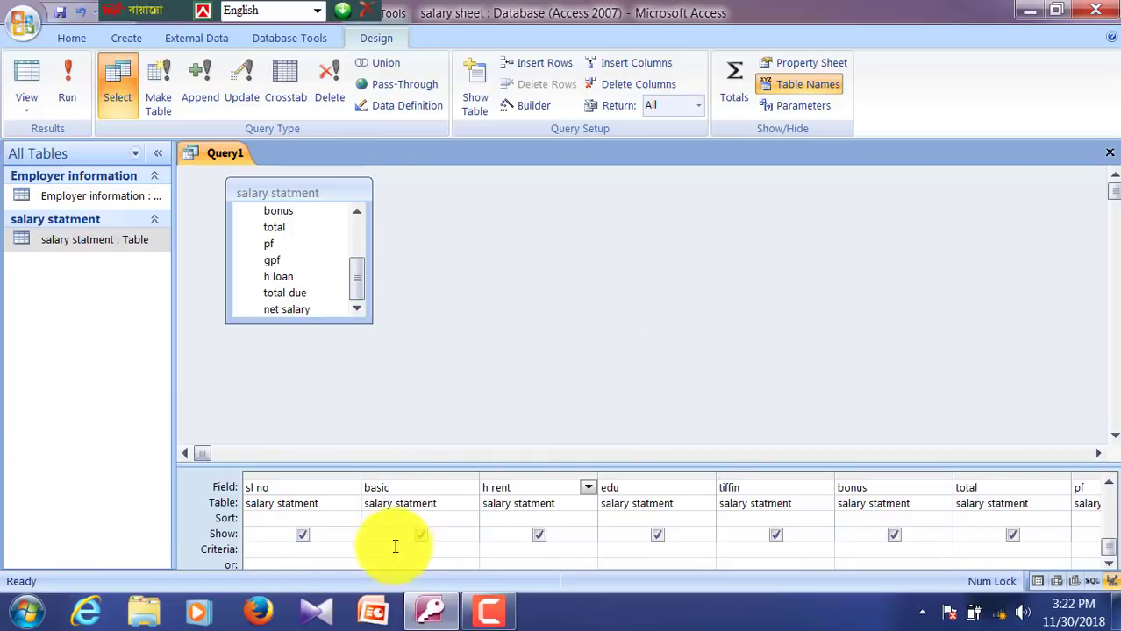
Step: Open the basic field's properties and give it Standard format with 0 decimal places
right_click(401, 487)
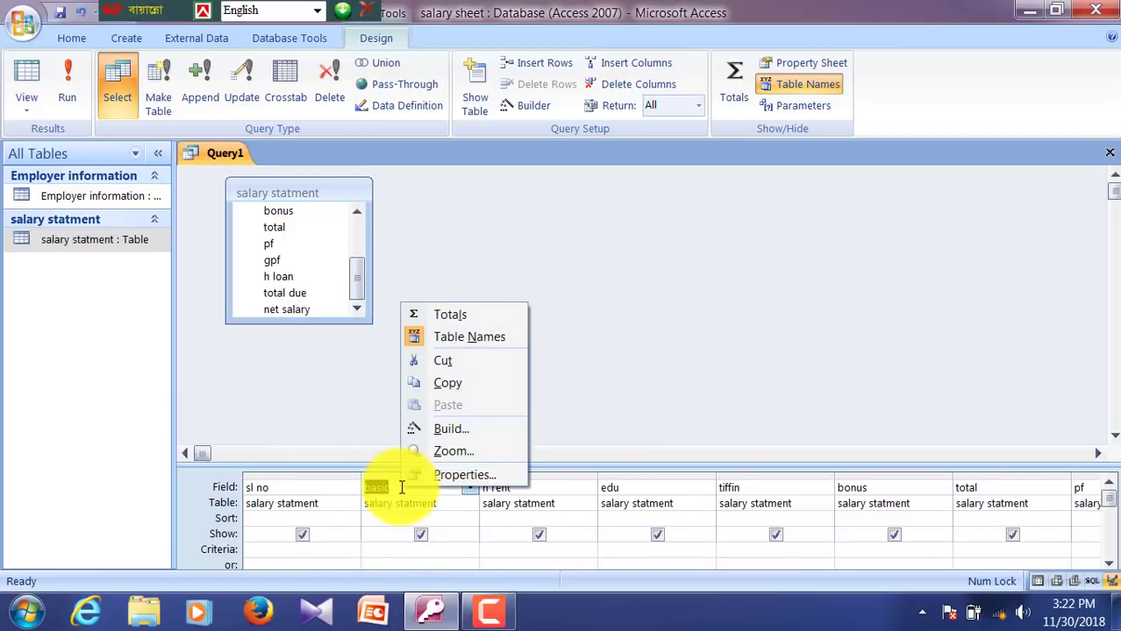
left_click(443, 475)
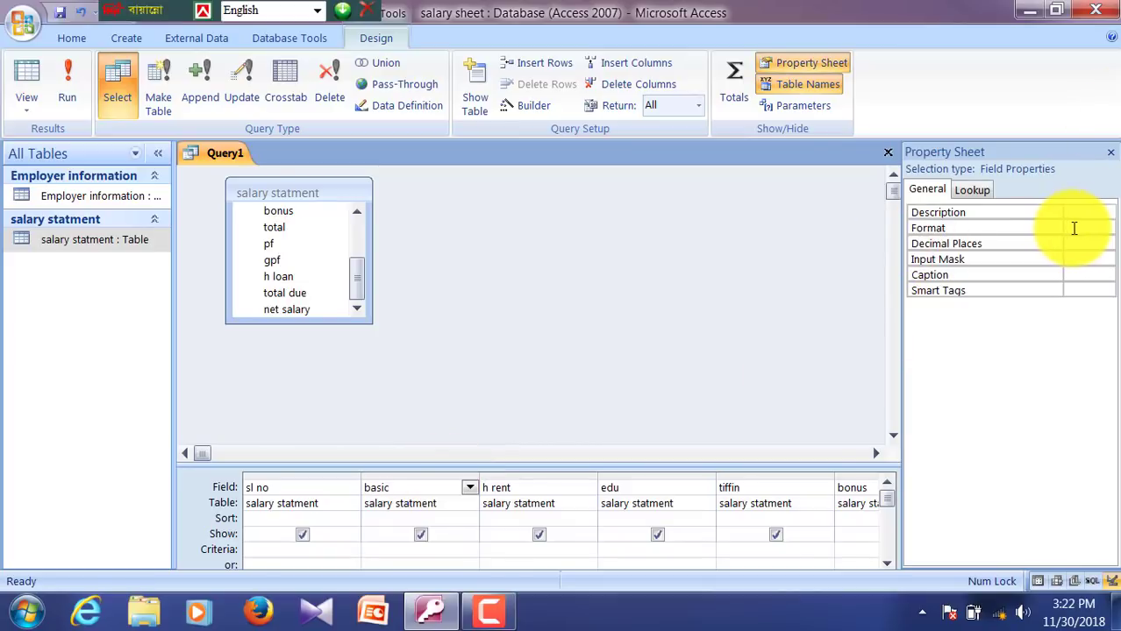
left_click(1073, 228)
left_click(1106, 228)
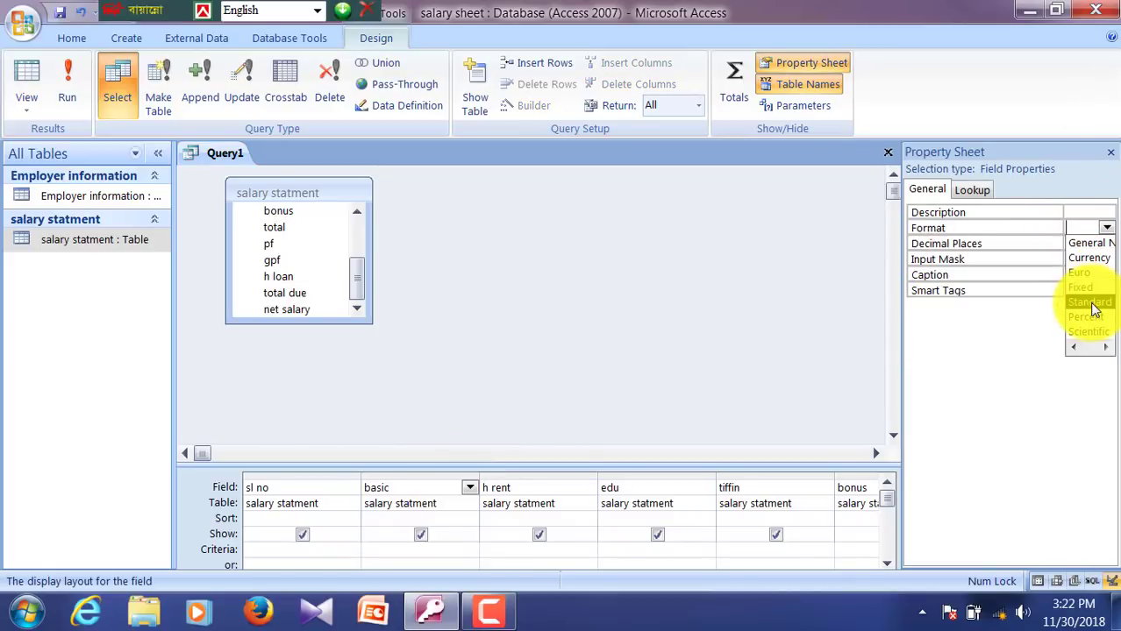
left_click(1090, 302)
left_click(1092, 244)
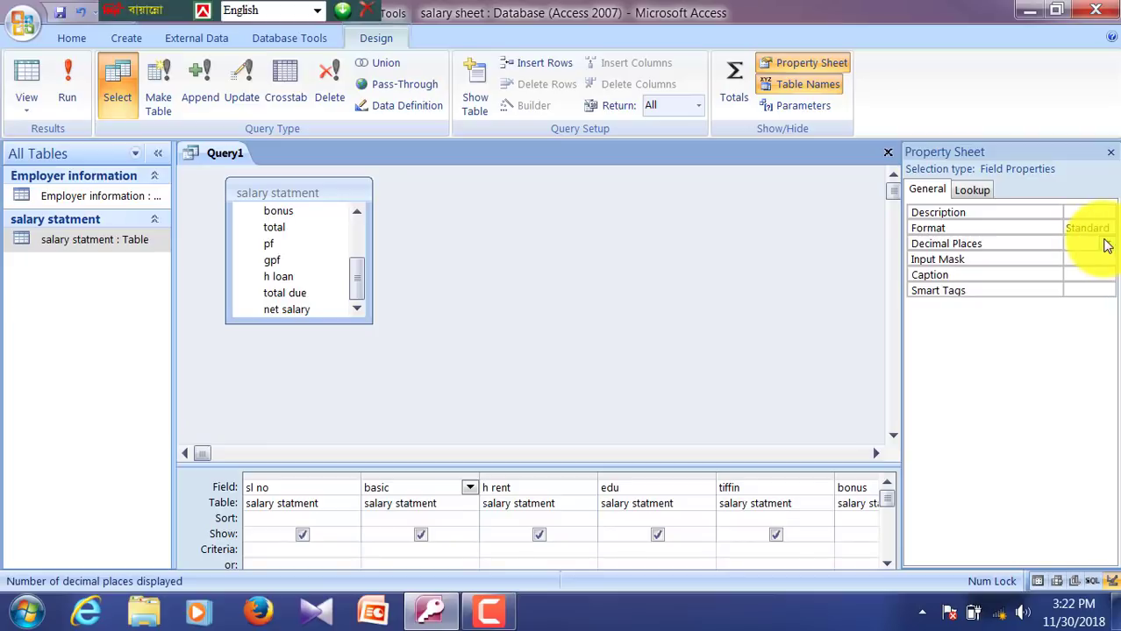
left_click(1106, 245)
left_click(1087, 275)
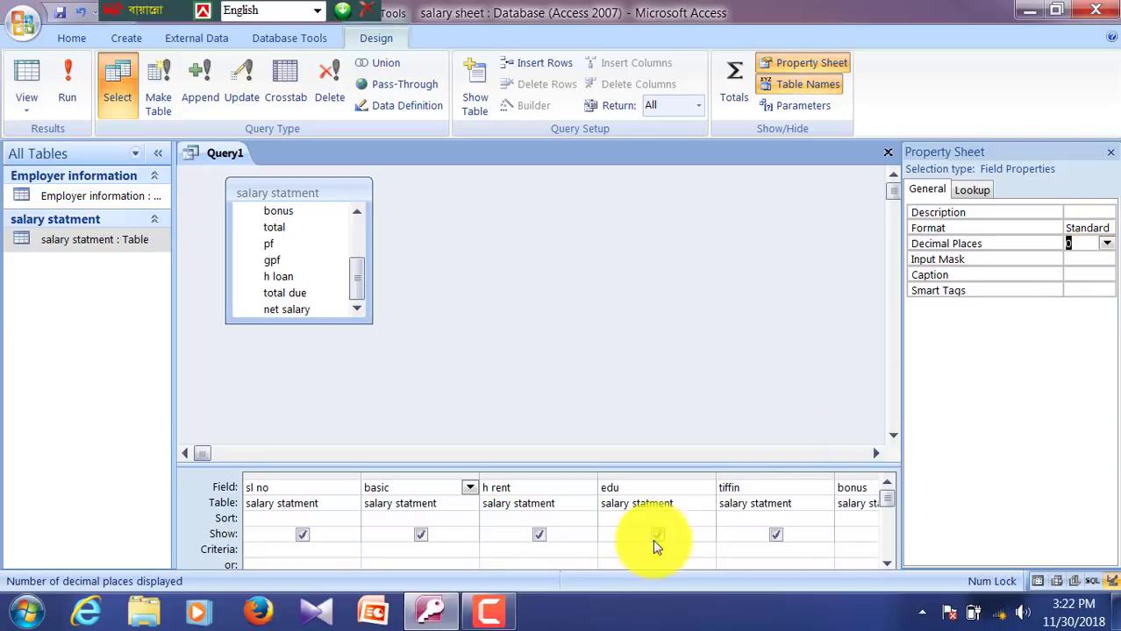
Step: Give the h rent field Standard format with 0 decimal places
left_click(551, 490)
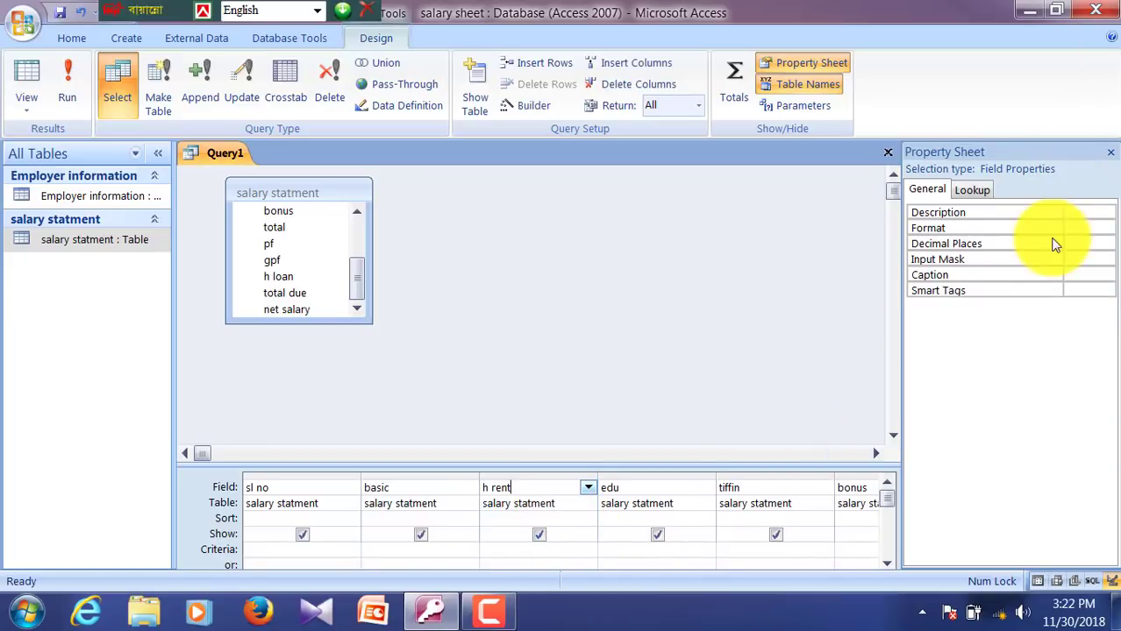
left_click(1083, 228)
left_click(1106, 228)
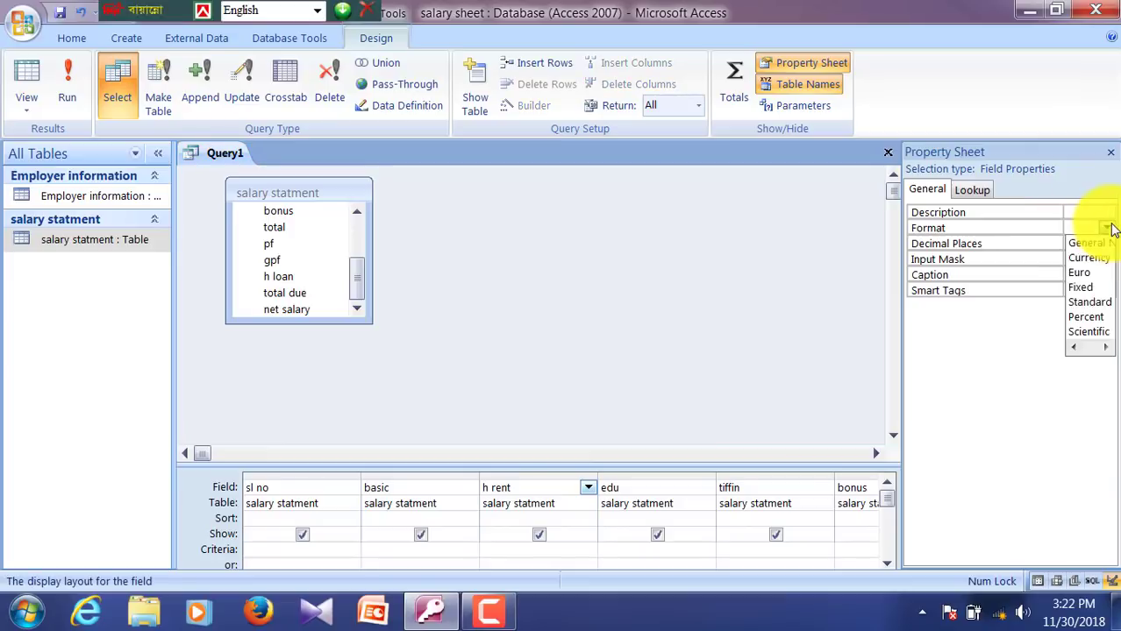
left_click(1089, 302)
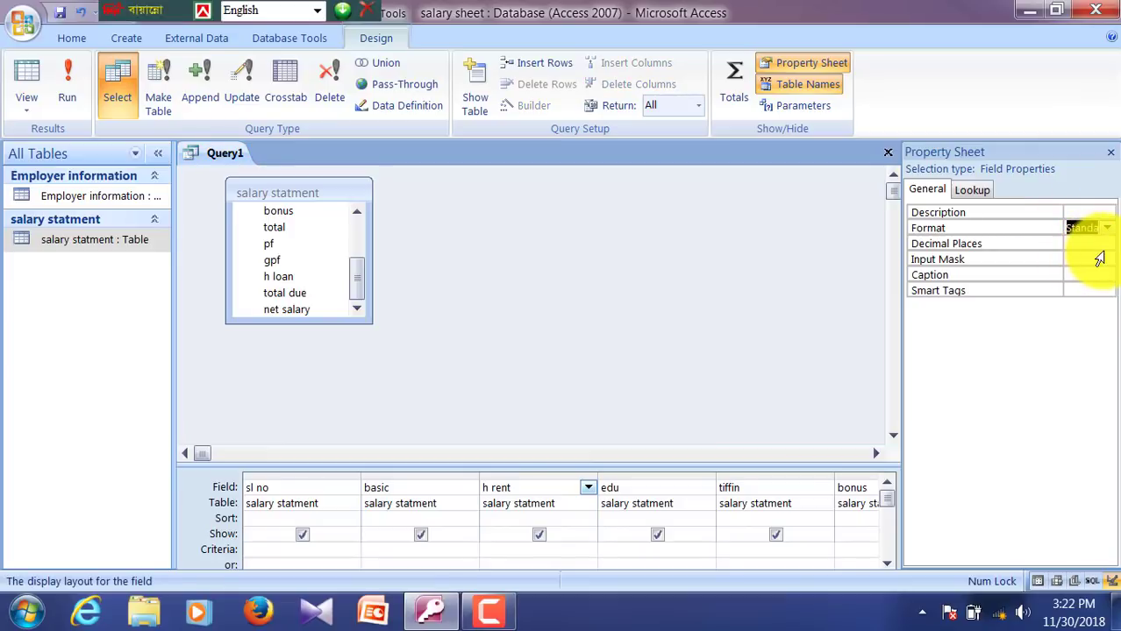
left_click(1106, 246)
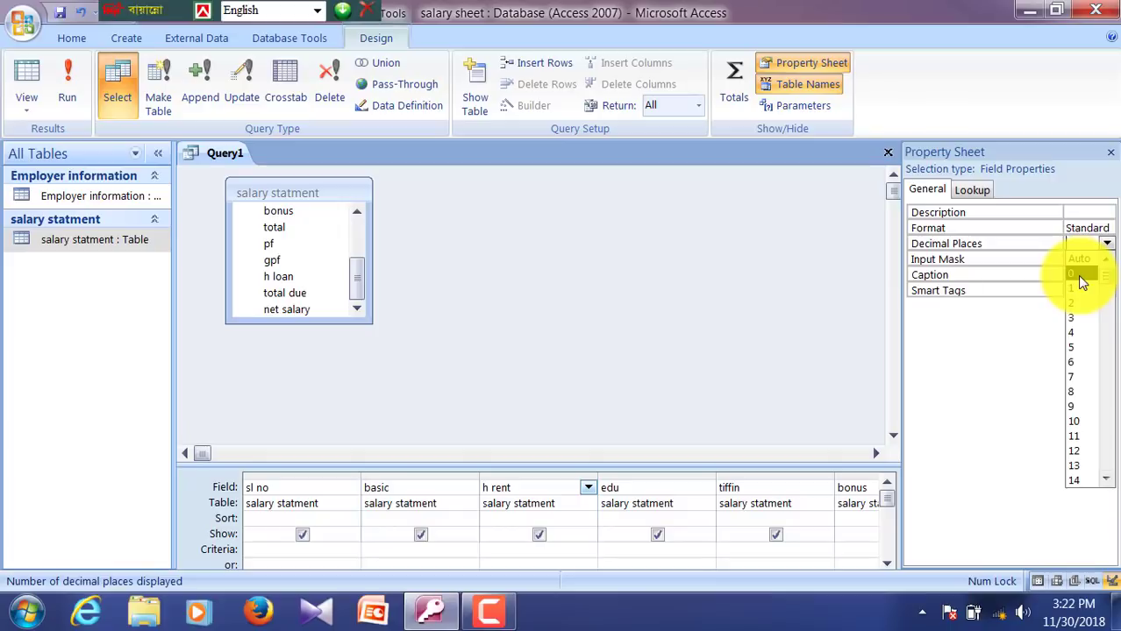
left_click(1085, 275)
Step: Give the edu field Standard format with 0 decimal places
left_click(656, 491)
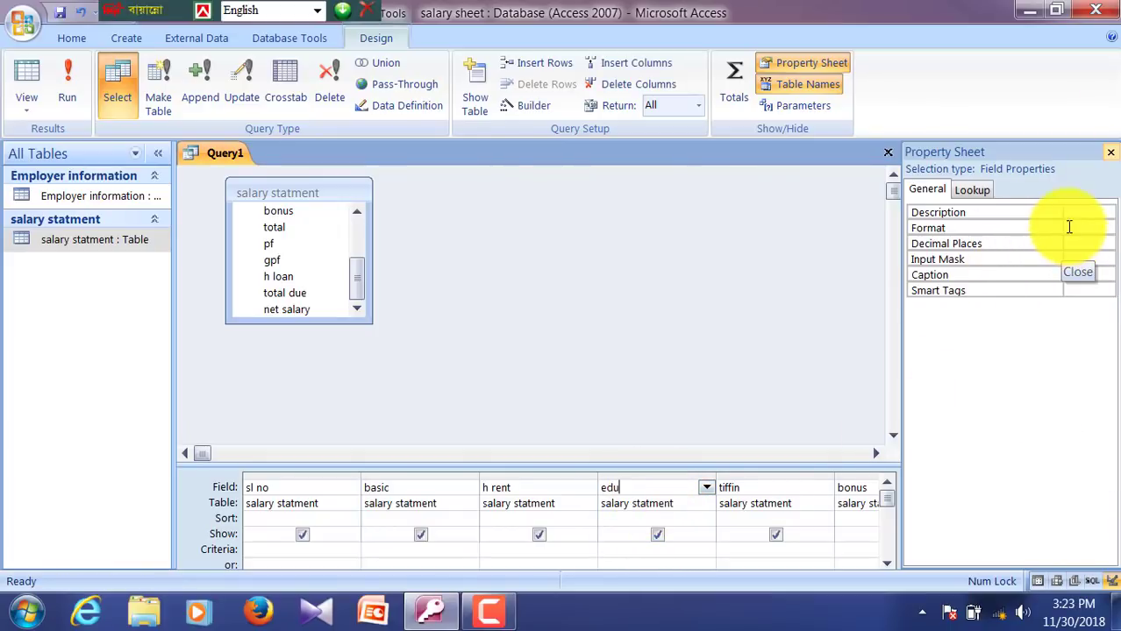
left_click(1088, 228)
left_click(1110, 228)
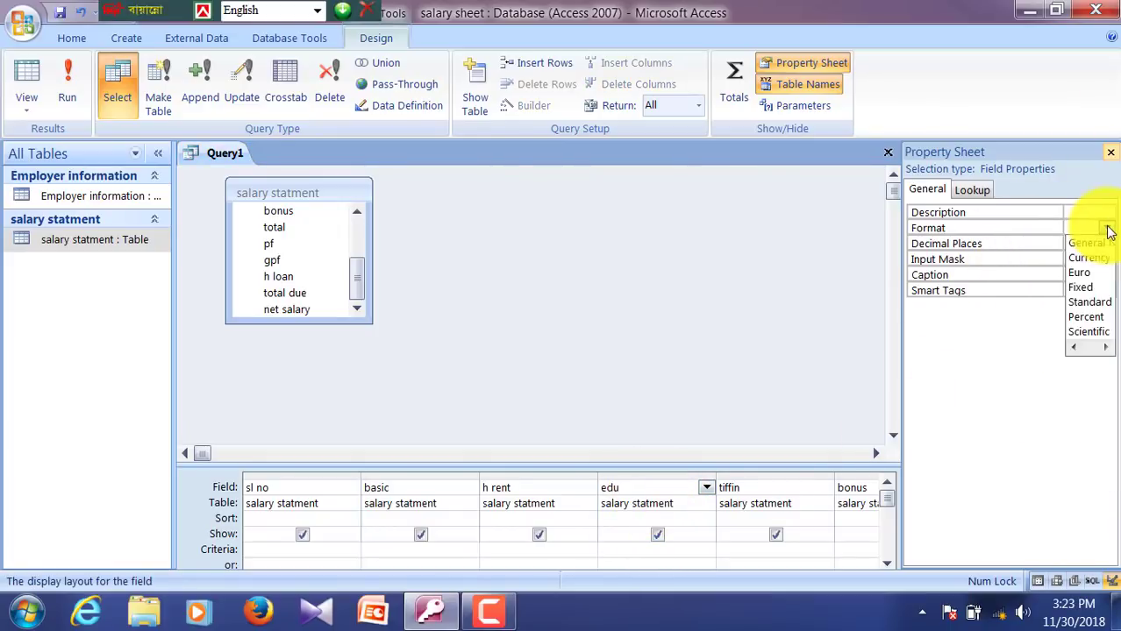
left_click(1088, 302)
left_click(1090, 243)
left_click(1107, 243)
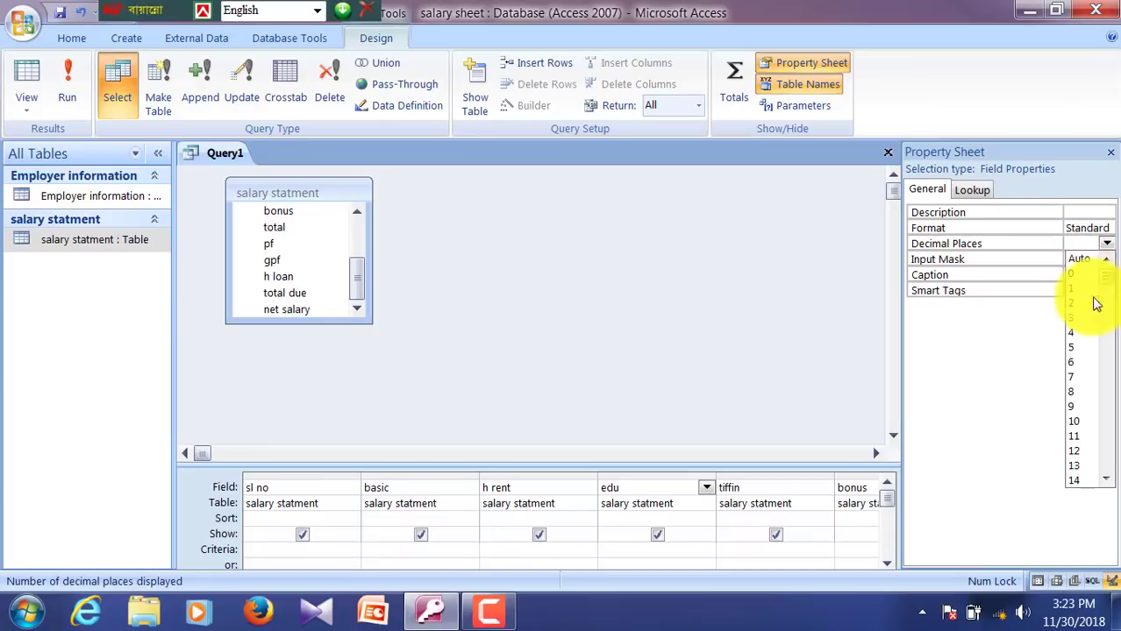
left_click(1080, 275)
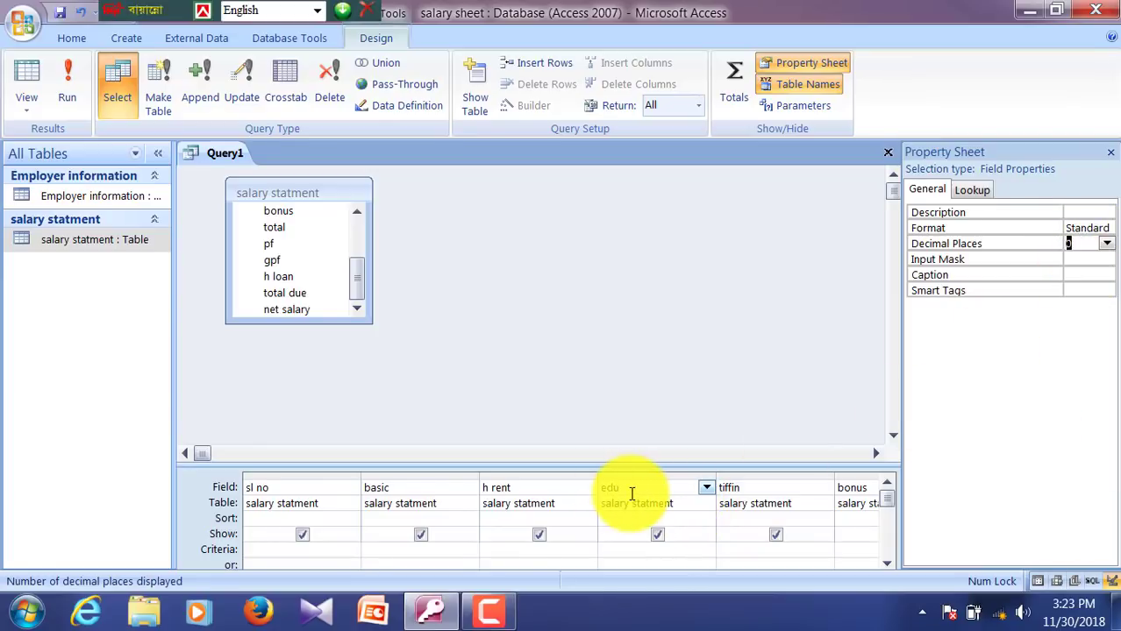
Step: Give the tiffin field Standard format with 0 decimal places
left_click(641, 488)
key("Tab")
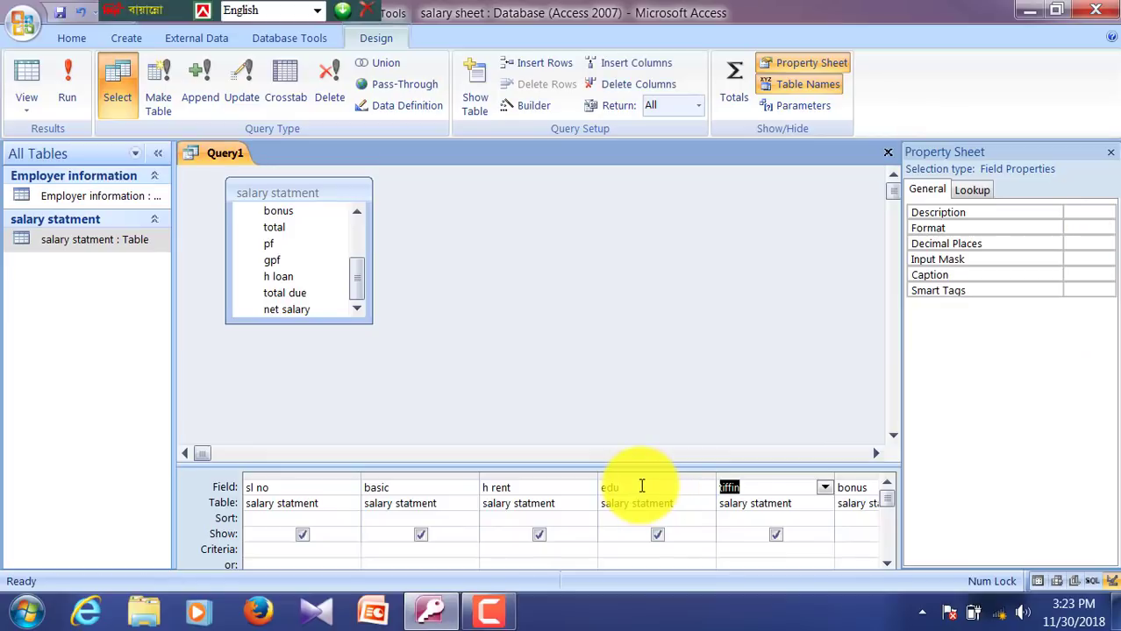
left_click(1074, 230)
left_click(1107, 228)
left_click(1103, 302)
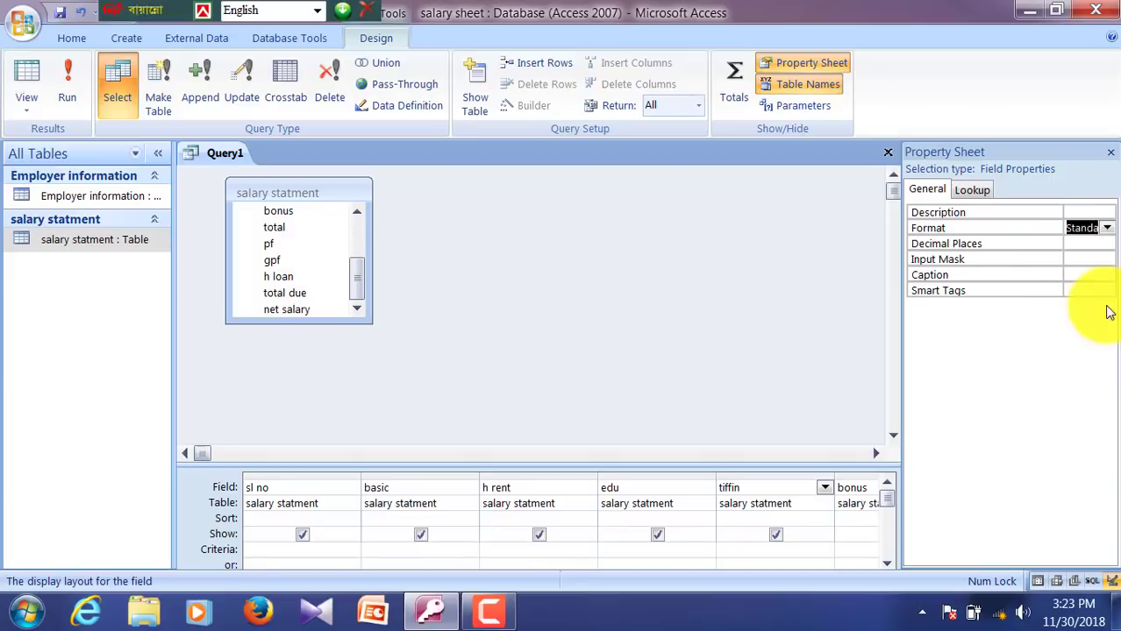
left_click(1094, 244)
left_click(1107, 243)
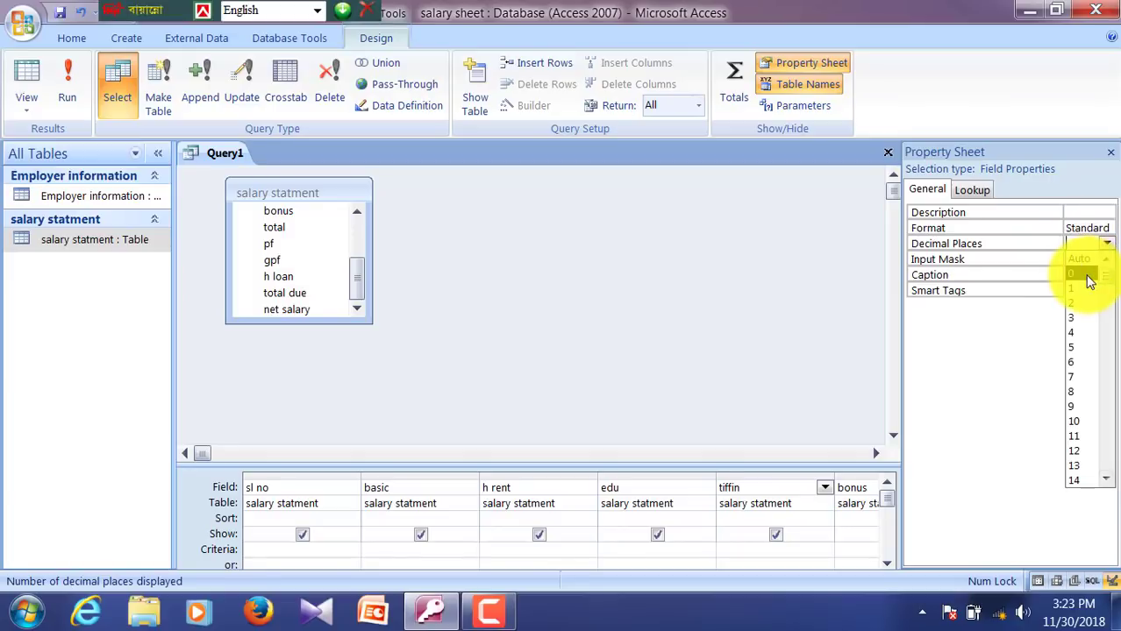
left_click(1087, 276)
Step: Give the bonus field Standard format with 0 decimal places
left_click(785, 489)
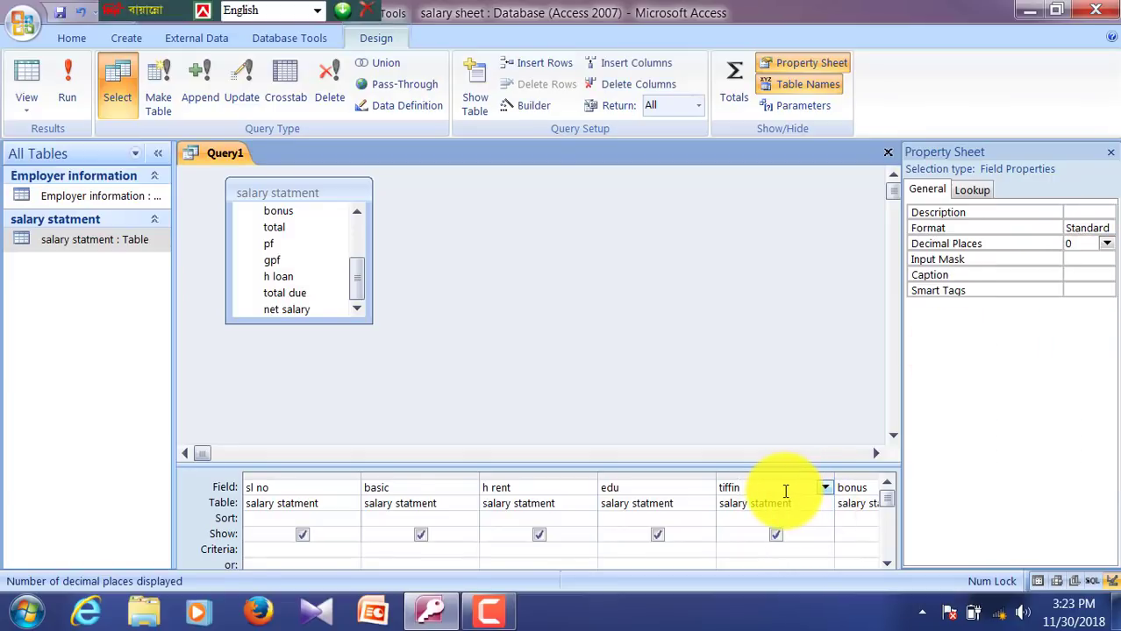
key("Tab")
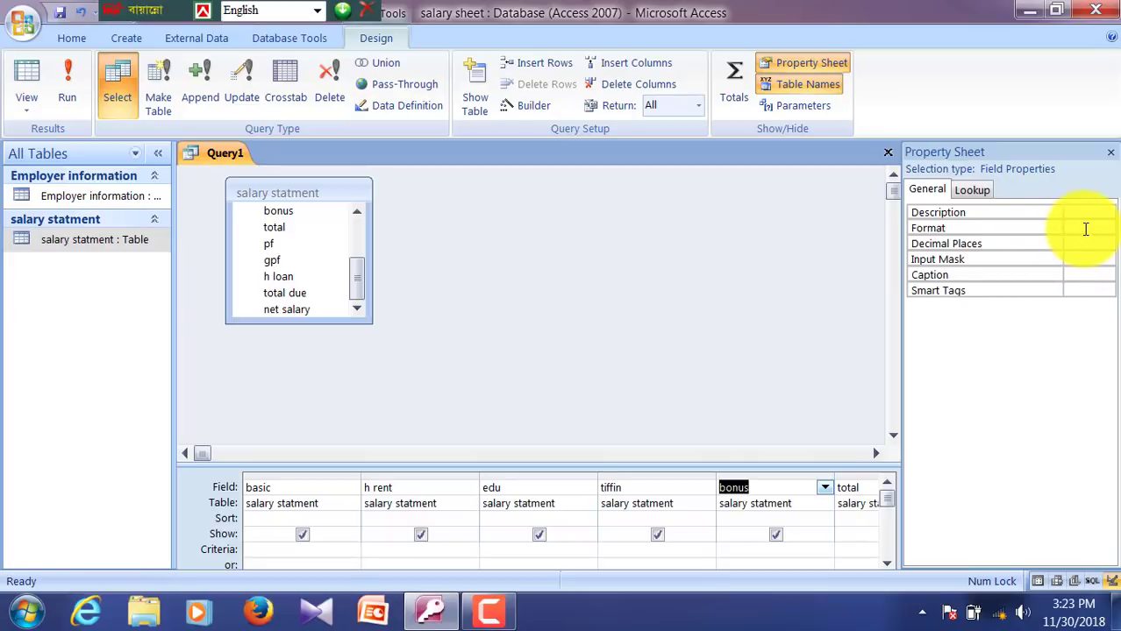
left_click(1096, 229)
left_click(1107, 233)
left_click(1094, 303)
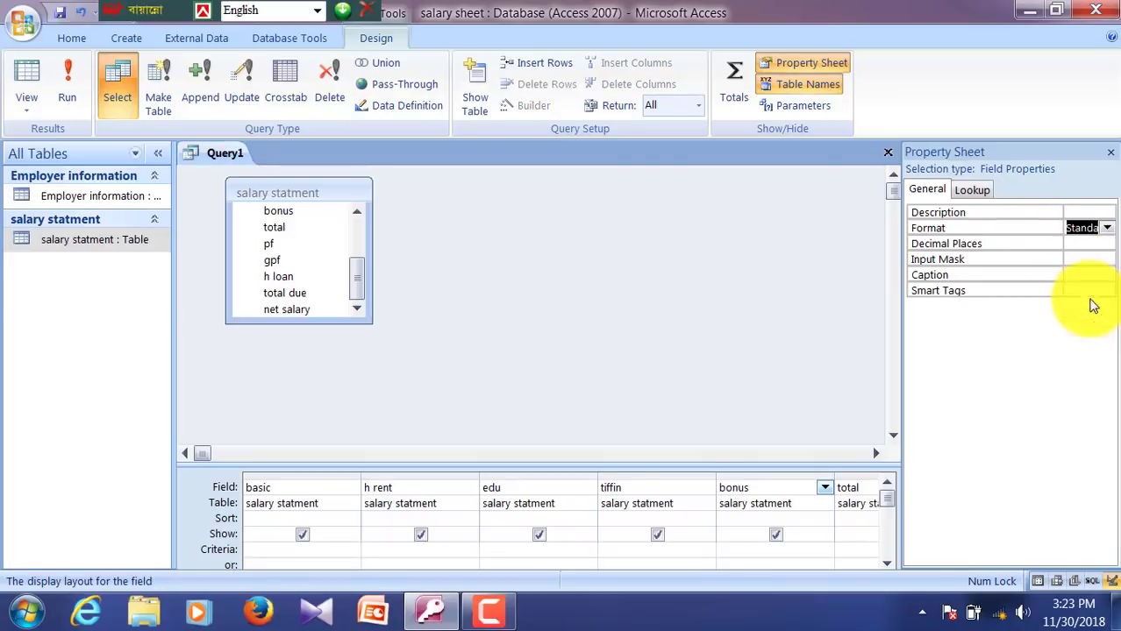
left_click(1107, 246)
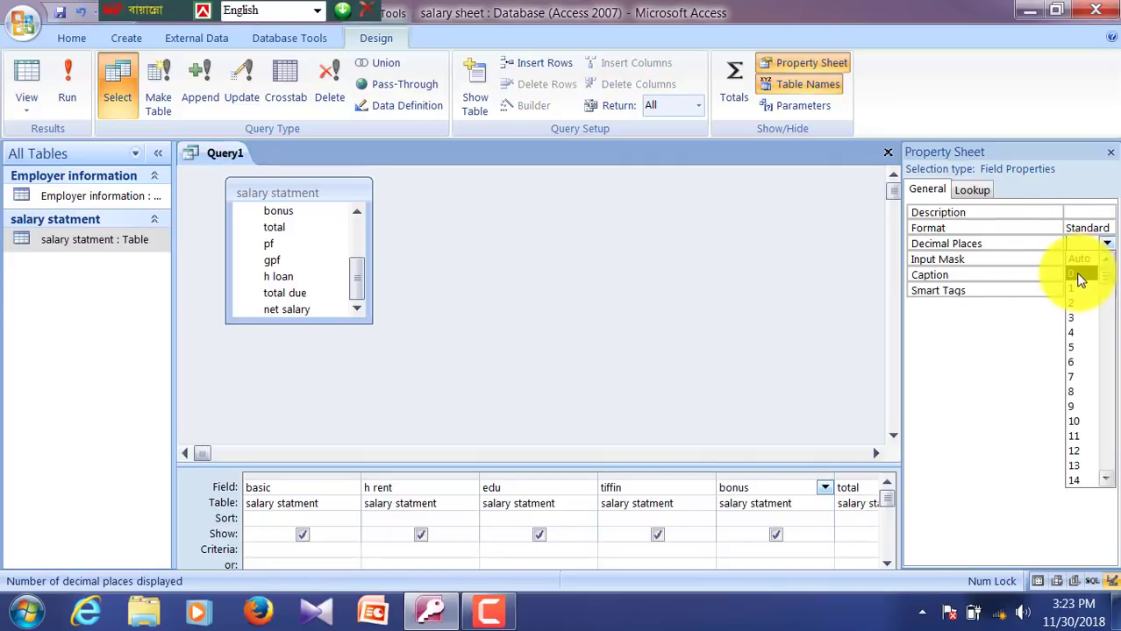
left_click(1078, 274)
Step: Give the total field Standard format with 0 decimal places
left_click(784, 489)
key("Tab")
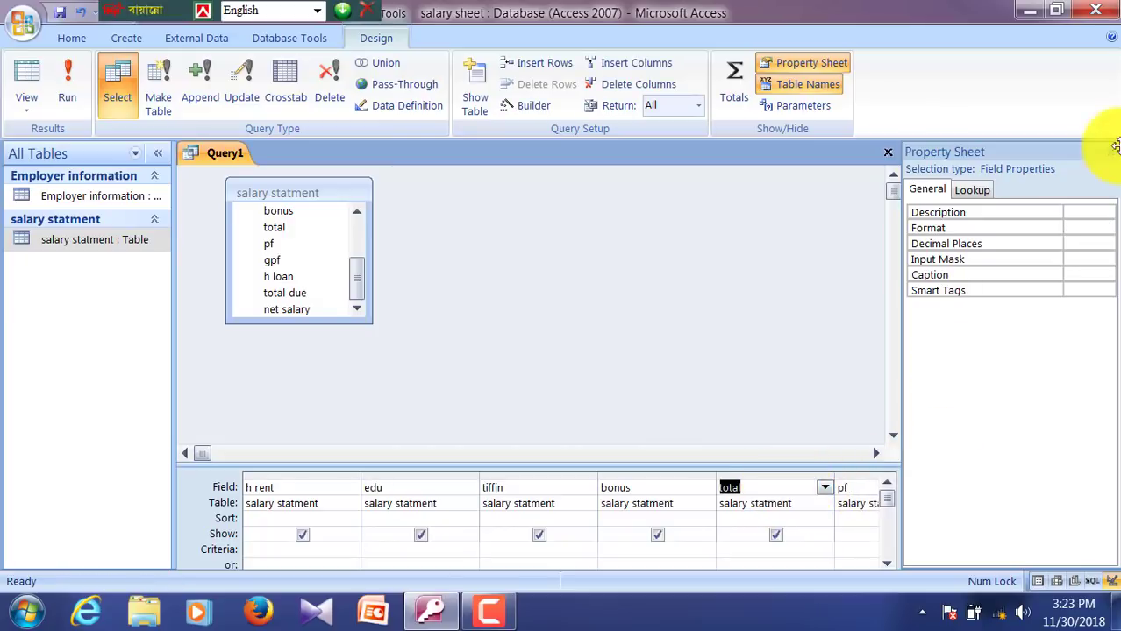
left_click(1096, 229)
left_click(1107, 228)
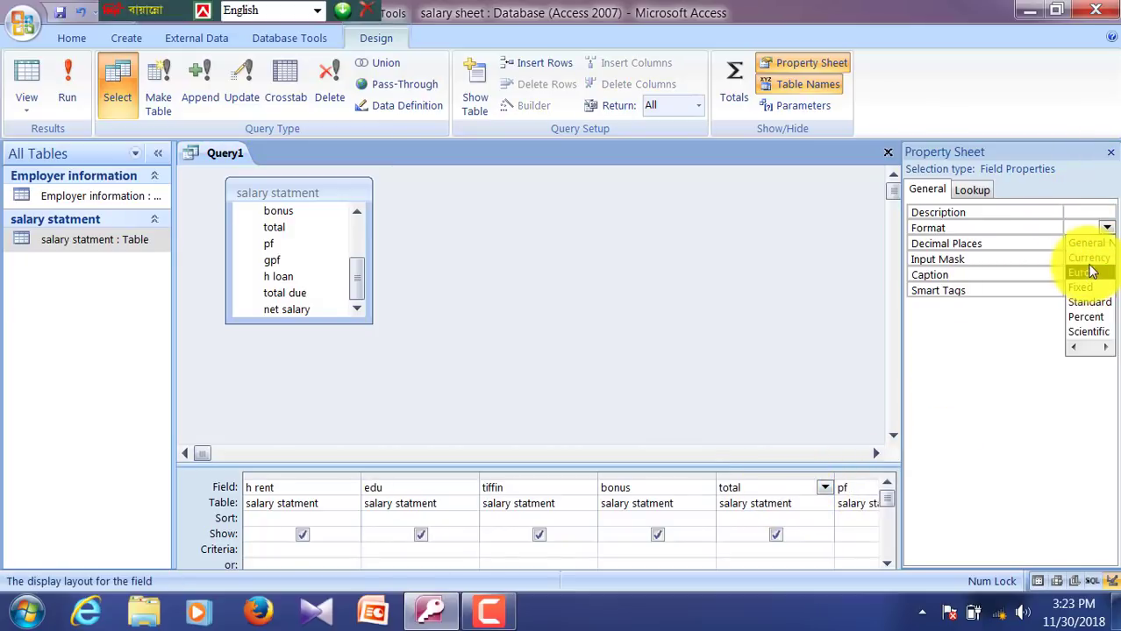
left_click(1088, 302)
left_click(1087, 244)
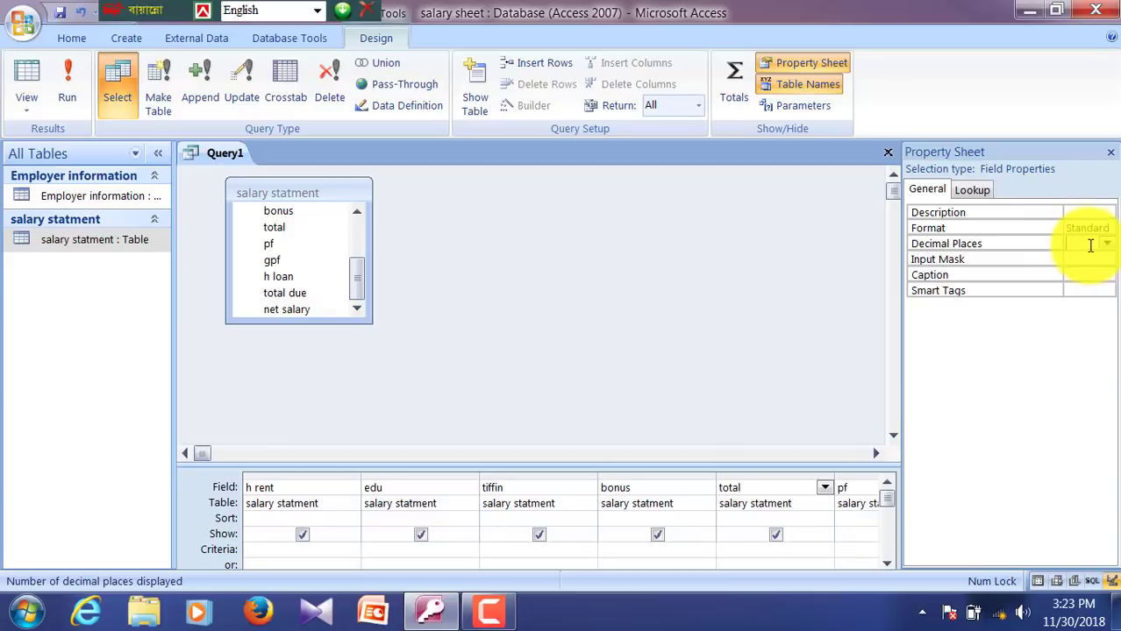
left_click(1107, 244)
left_click(1073, 274)
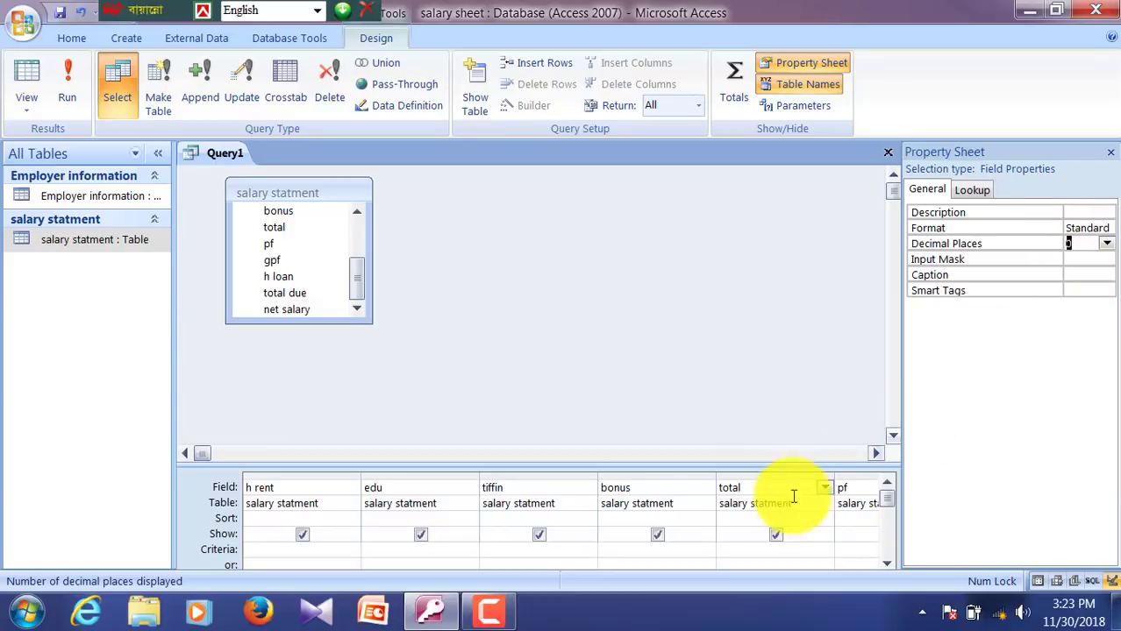
left_click(786, 493)
key("Tab")
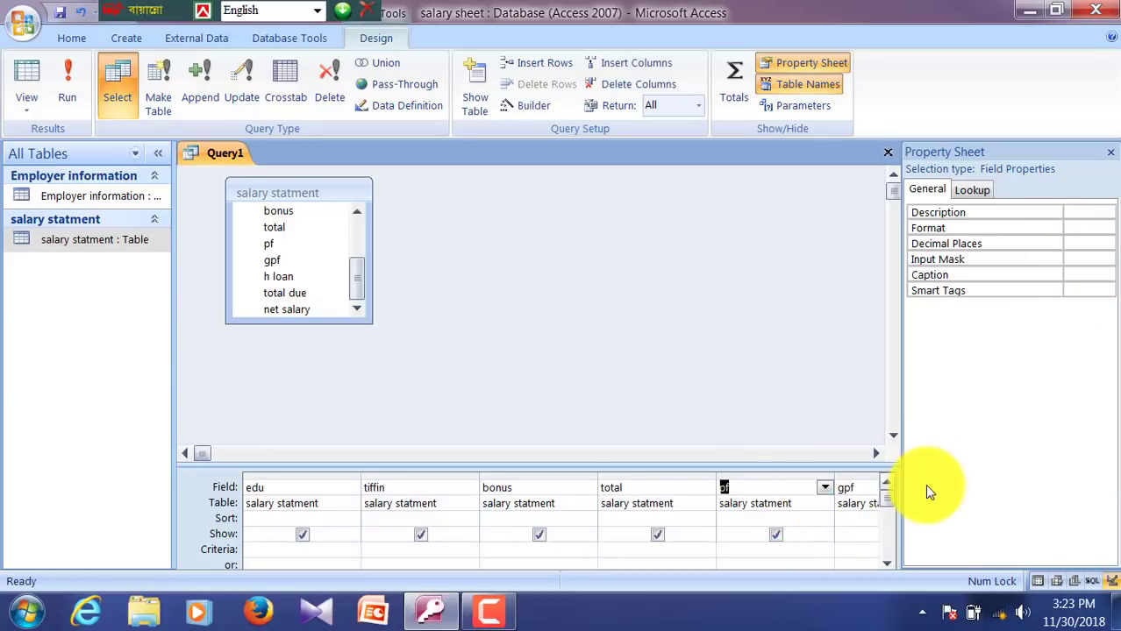
Step: Give the pf field Standard format (replacing Fixed) with 0 decimal places
left_click(1090, 213)
left_click(1105, 230)
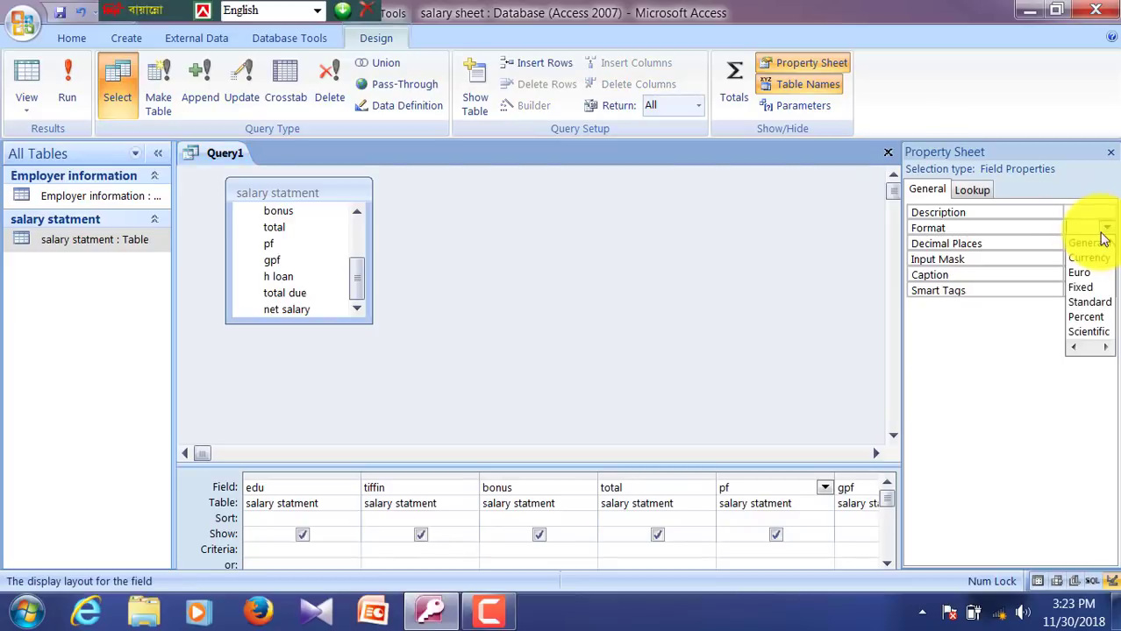
left_click(1101, 285)
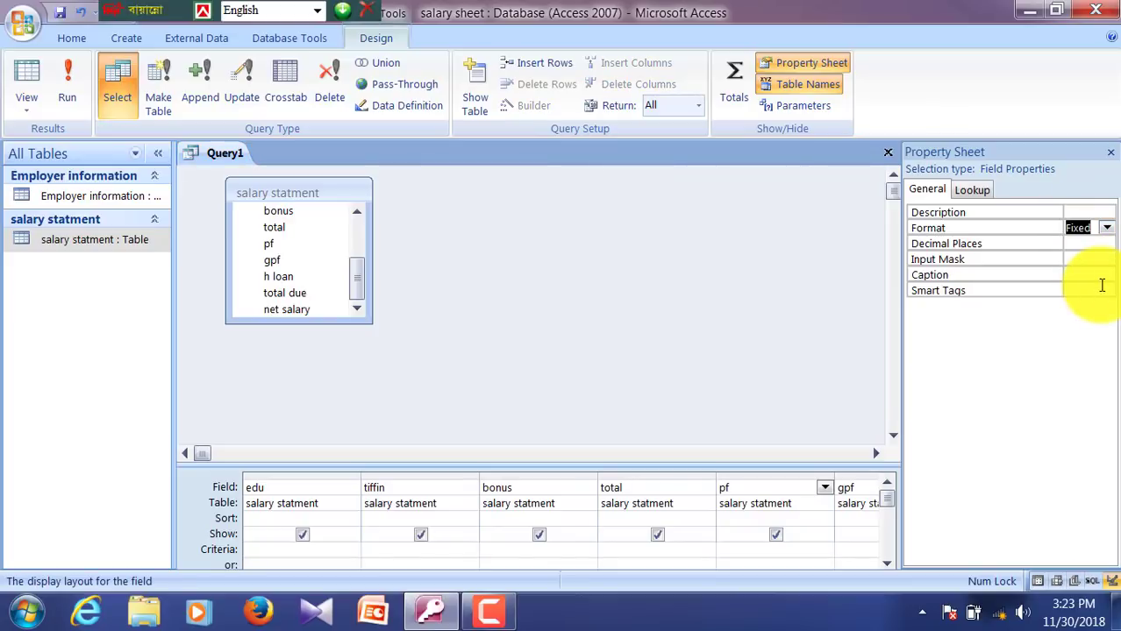
left_click(1087, 244)
left_click(1080, 228)
left_click(1106, 228)
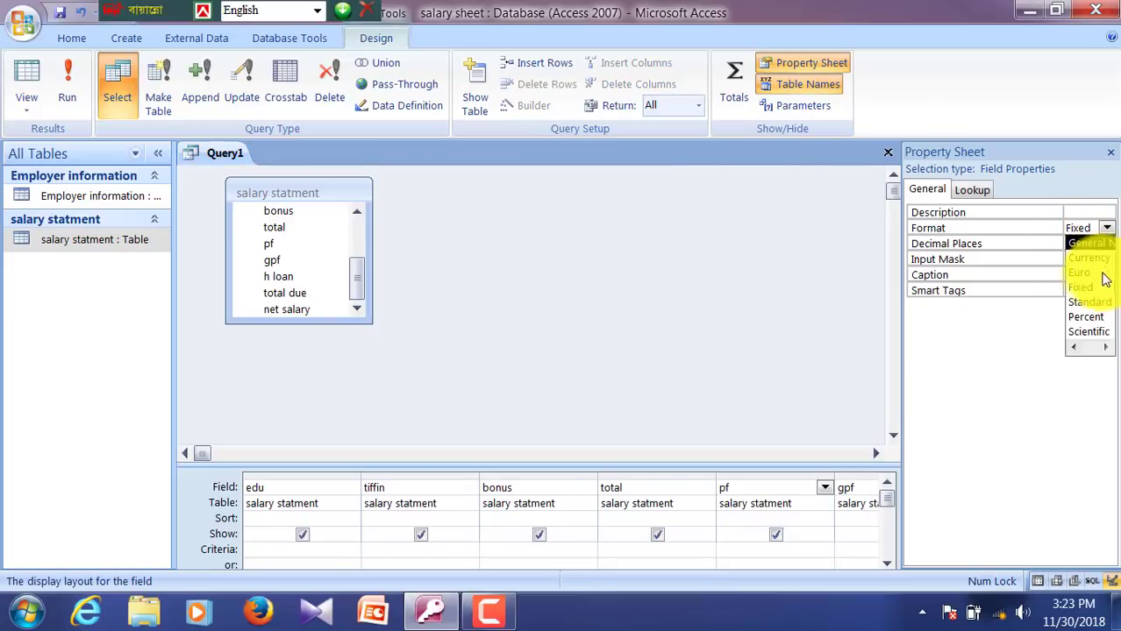
left_click(1089, 302)
left_click(1108, 245)
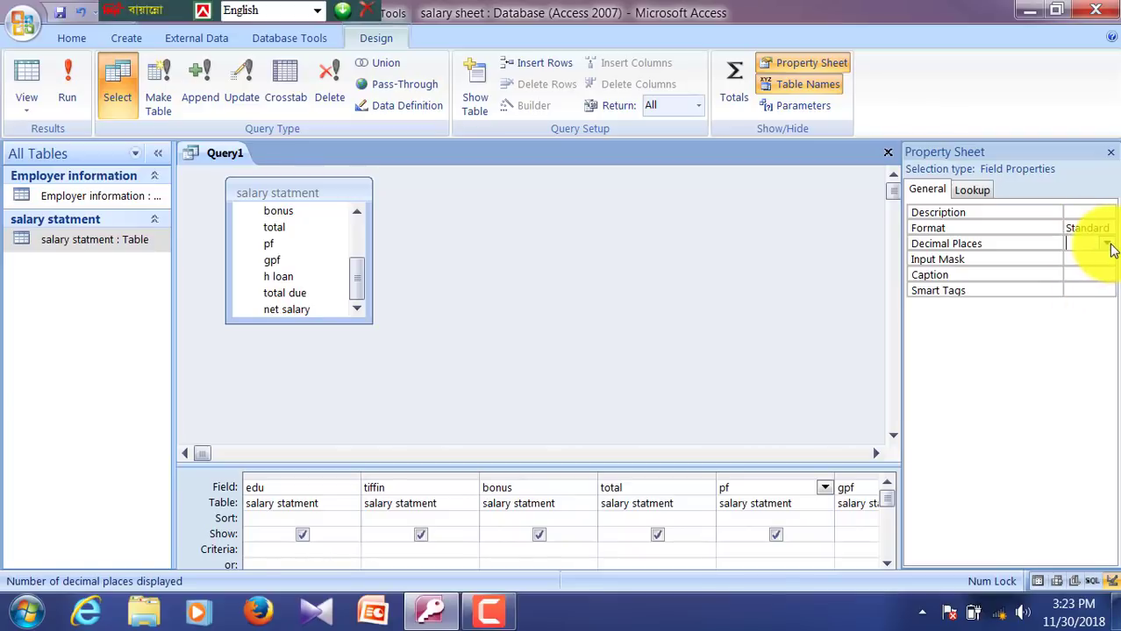
left_click(1108, 244)
left_click(1072, 278)
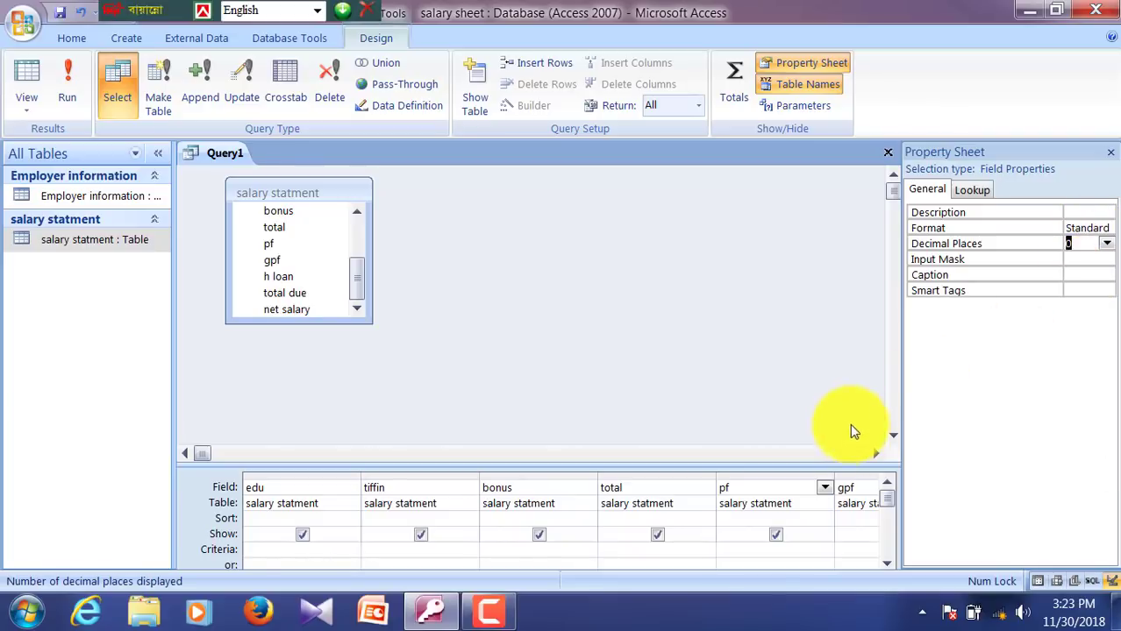
Step: Give the gpf field Standard format with 0 decimal places
left_click(777, 488)
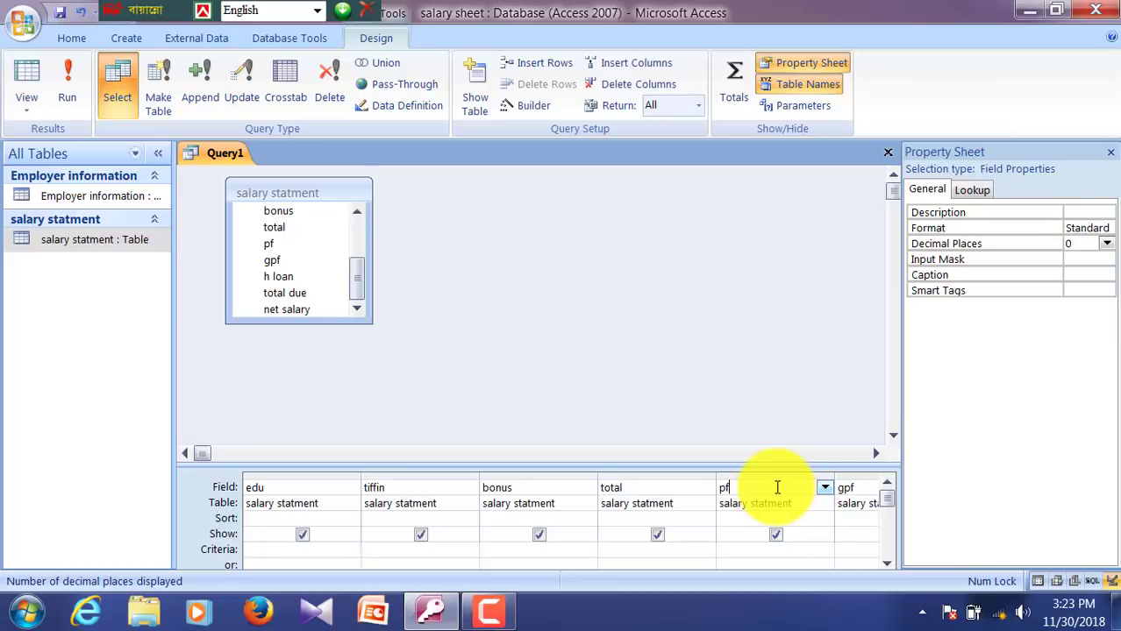
key("Tab")
left_click(1083, 231)
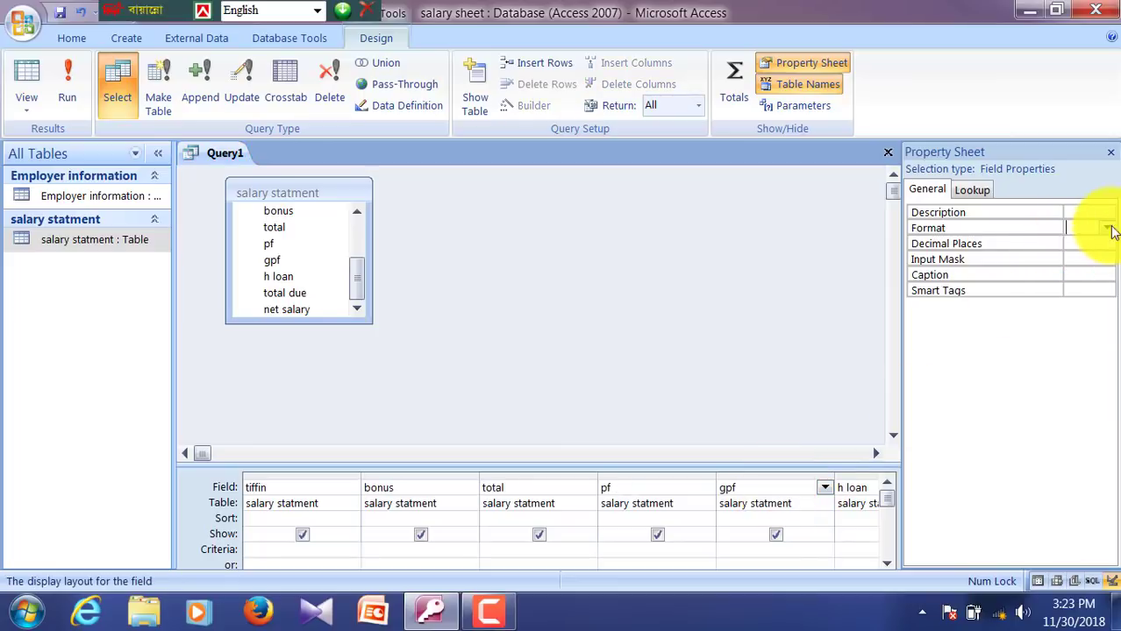
left_click(1106, 228)
left_click(1082, 299)
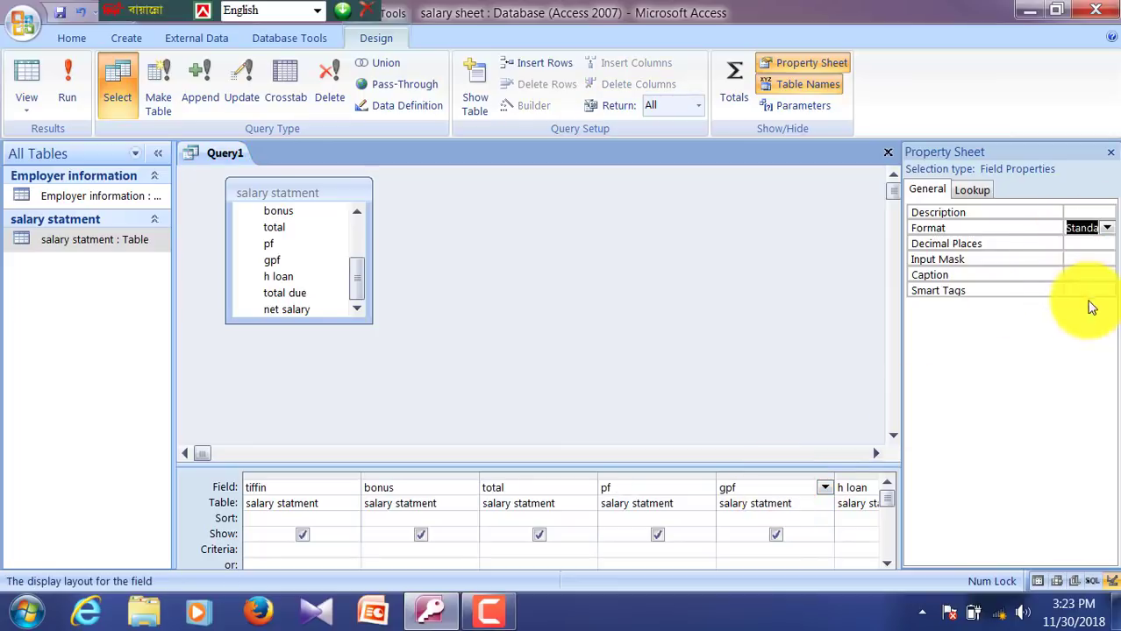
left_click(1109, 249)
left_click(1107, 246)
left_click(1085, 275)
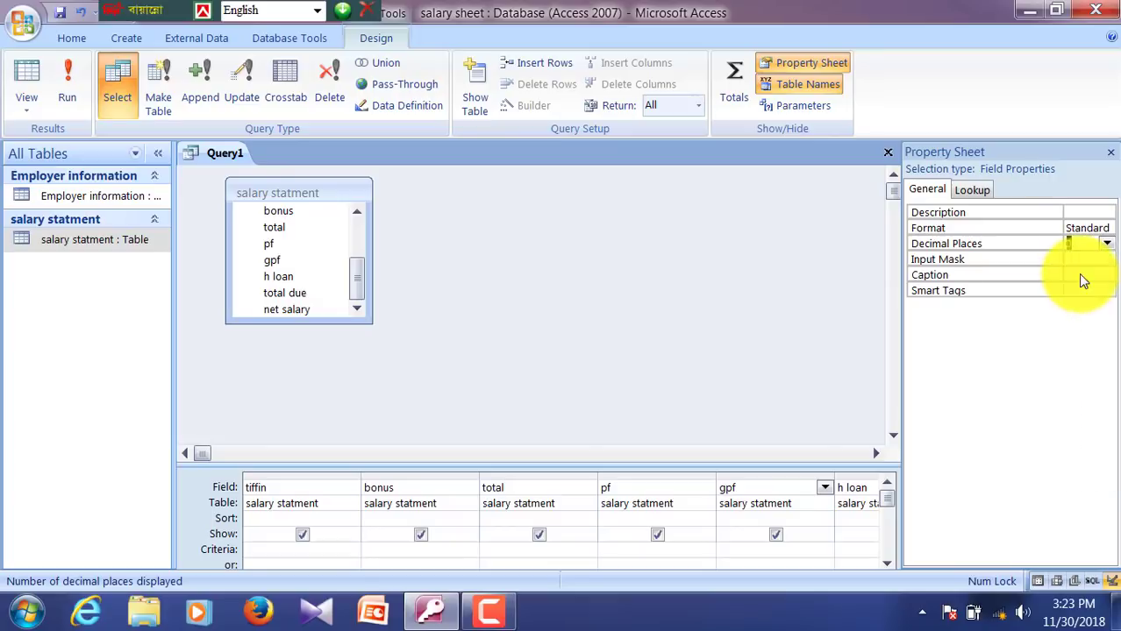
Step: Give the h loan field Standard format with 0 decimal places
left_click(859, 487)
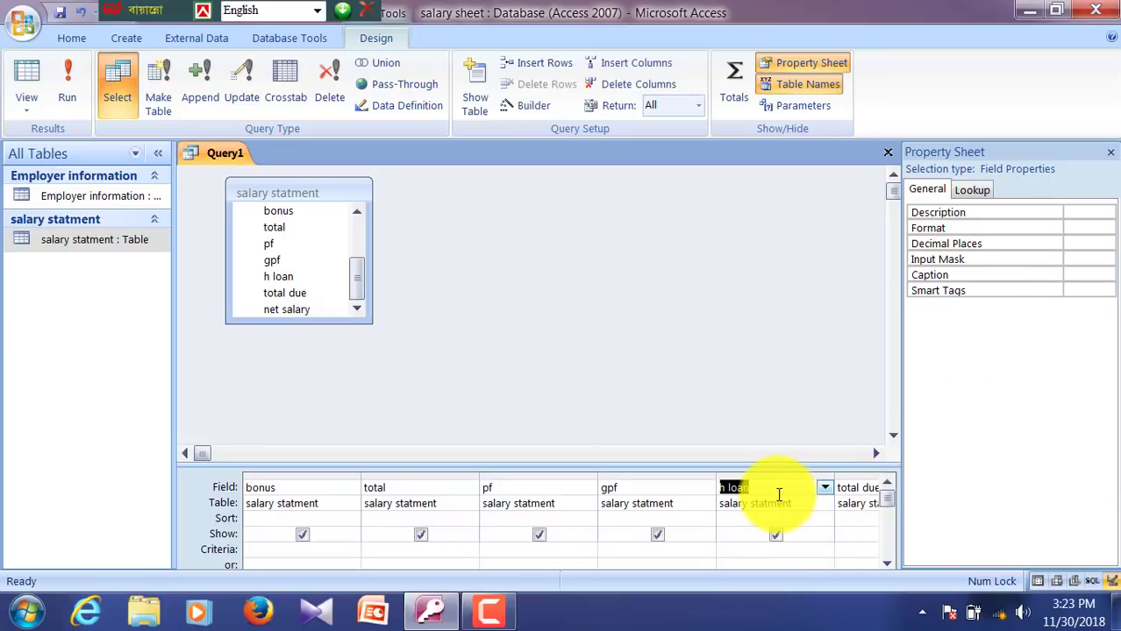
left_click(1097, 229)
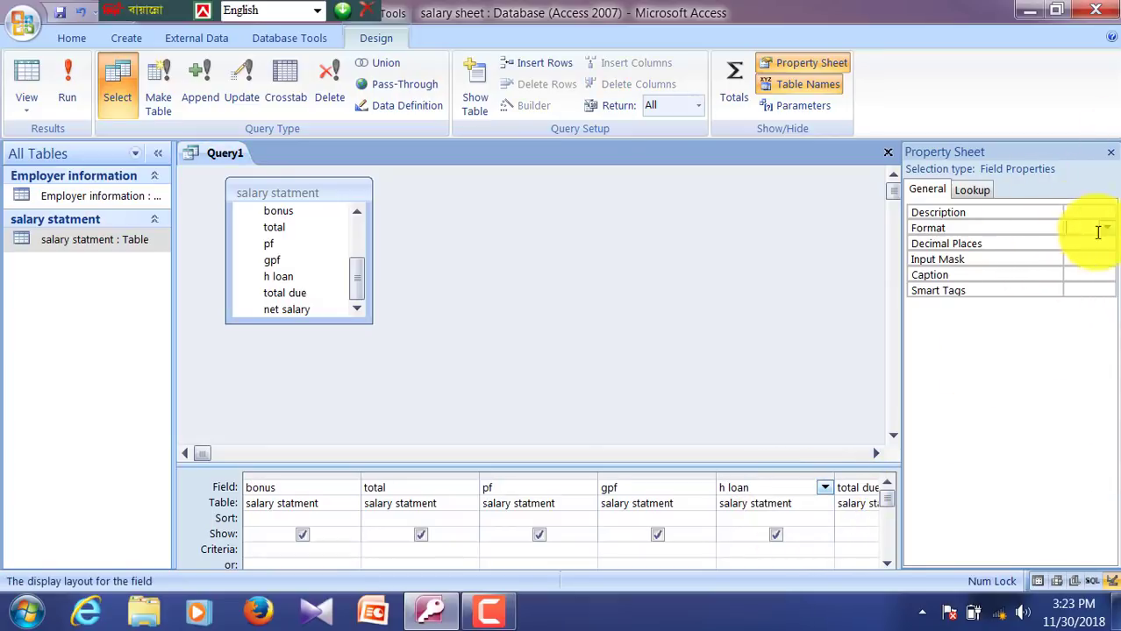
left_click(1110, 230)
left_click(1082, 302)
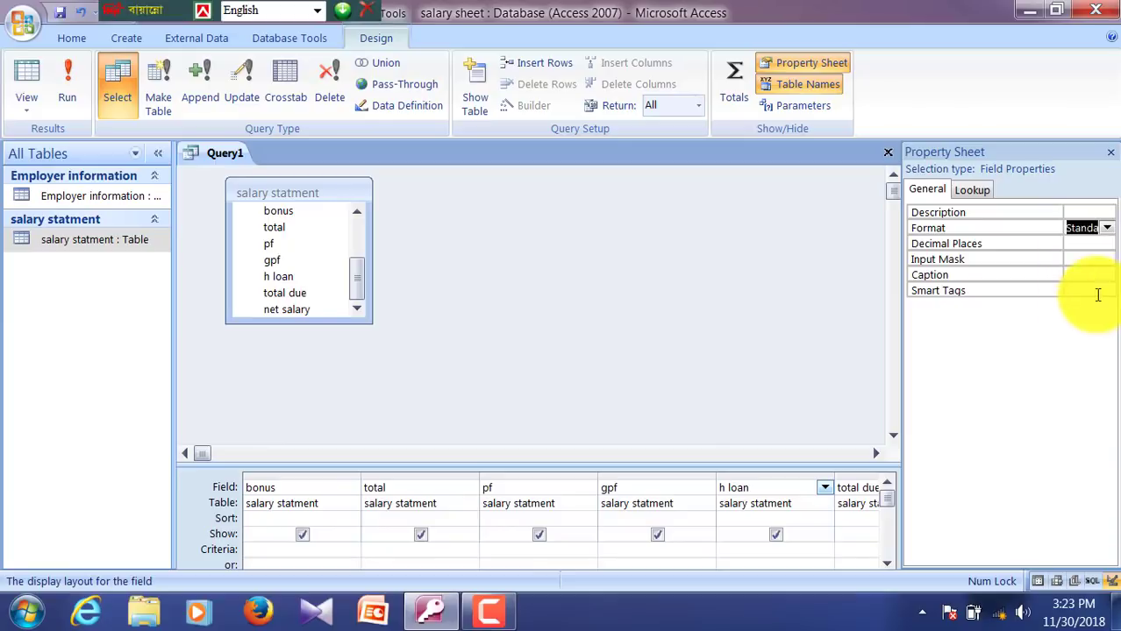
left_click(1107, 244)
left_click(1085, 266)
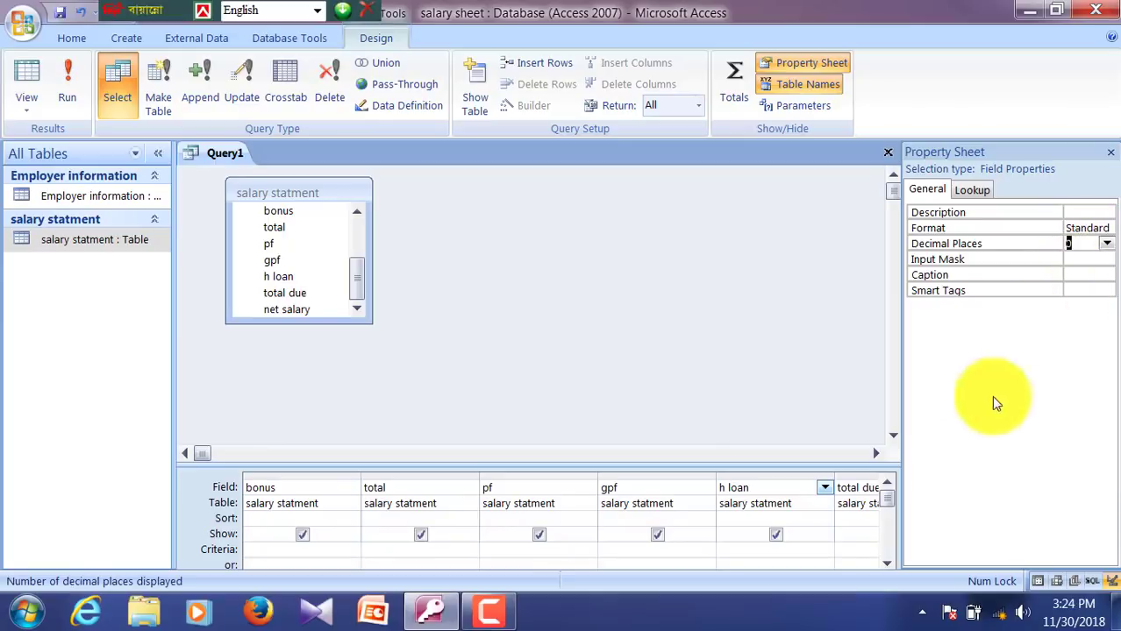
Step: Give the total due field Standard format with 0 decimal places, widening the value column
left_click(792, 489)
key("Tab")
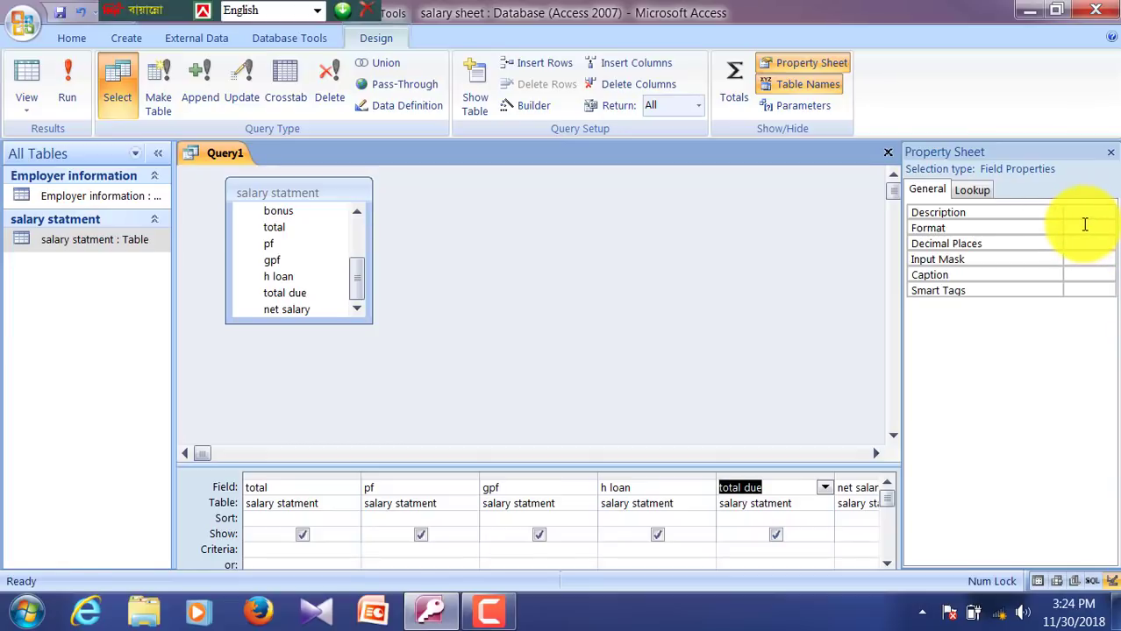
left_click(1107, 228)
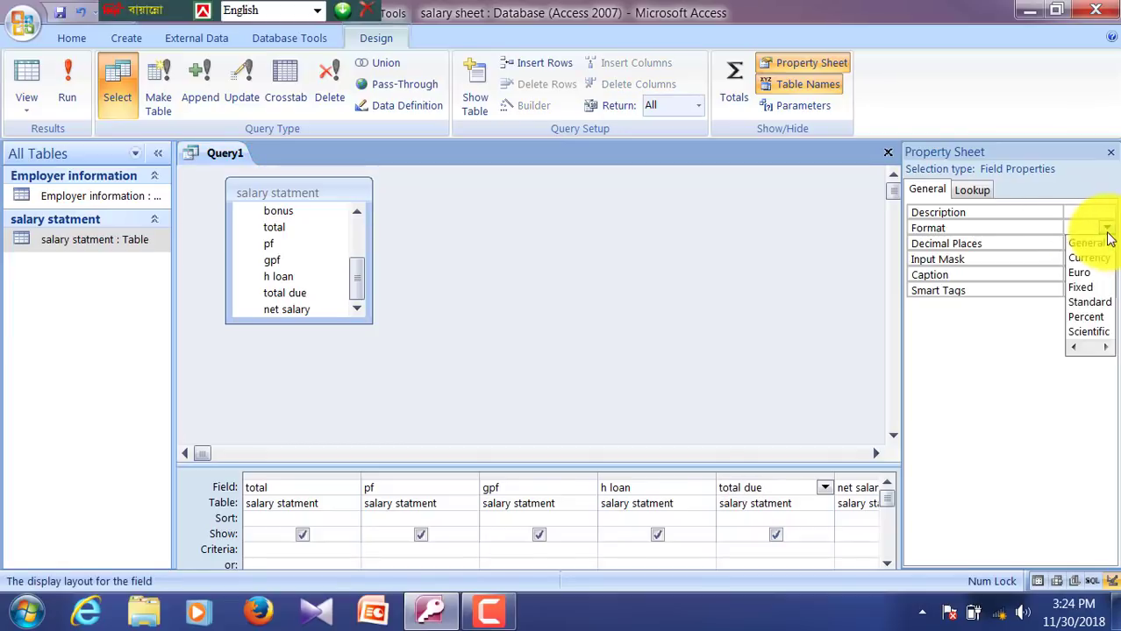
left_click(1085, 306)
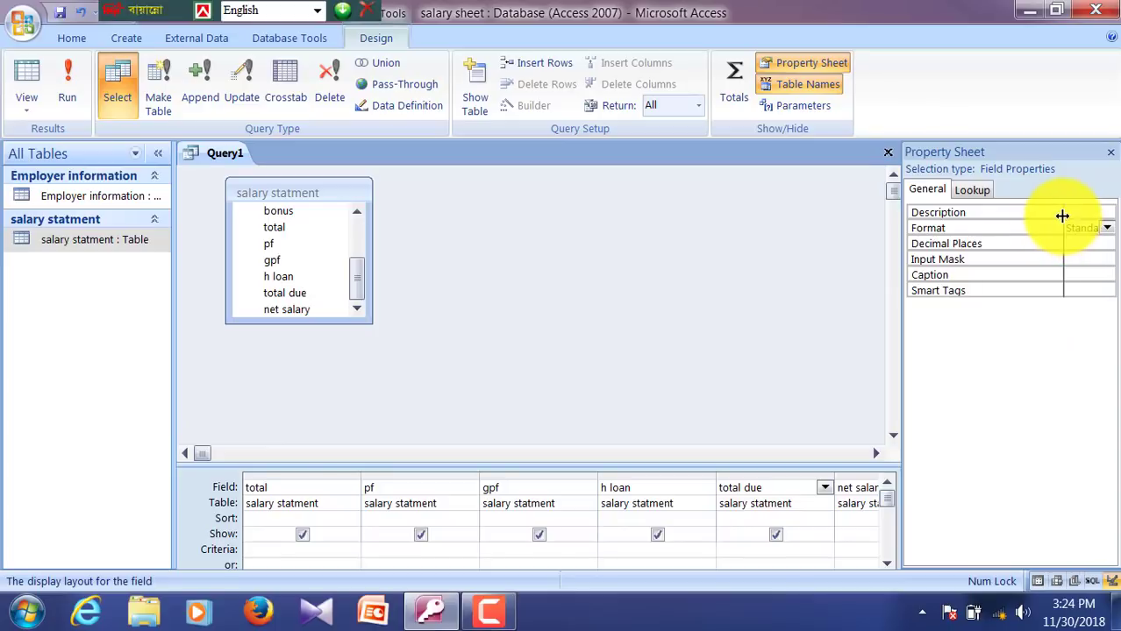
left_click_drag(1061, 215, 992, 220)
left_click(1105, 245)
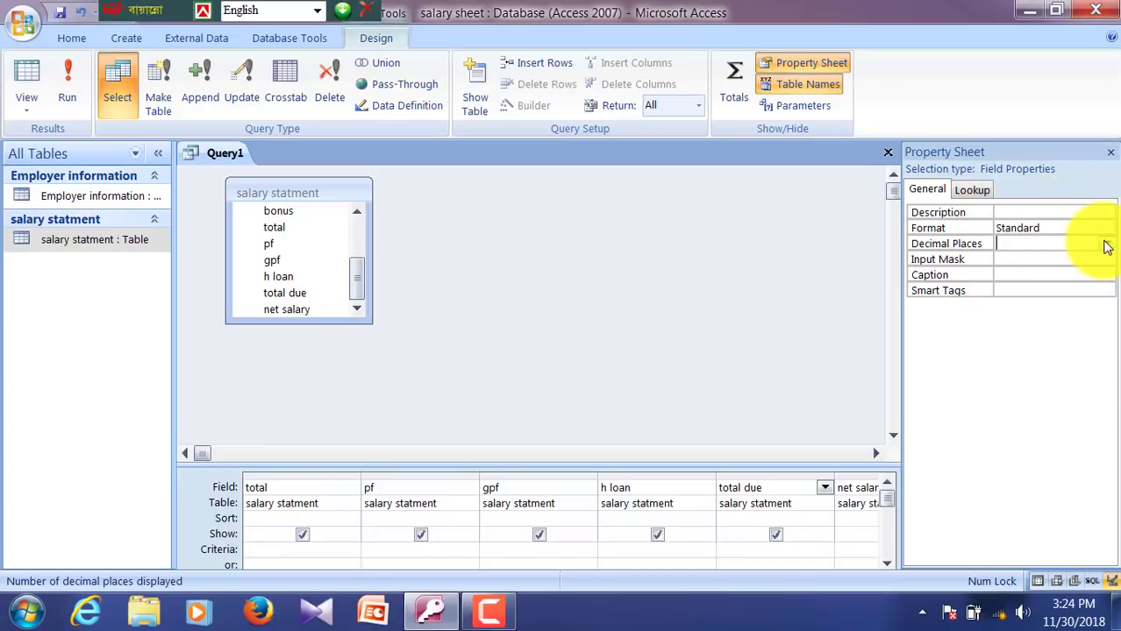
left_click(1106, 245)
left_click(1030, 279)
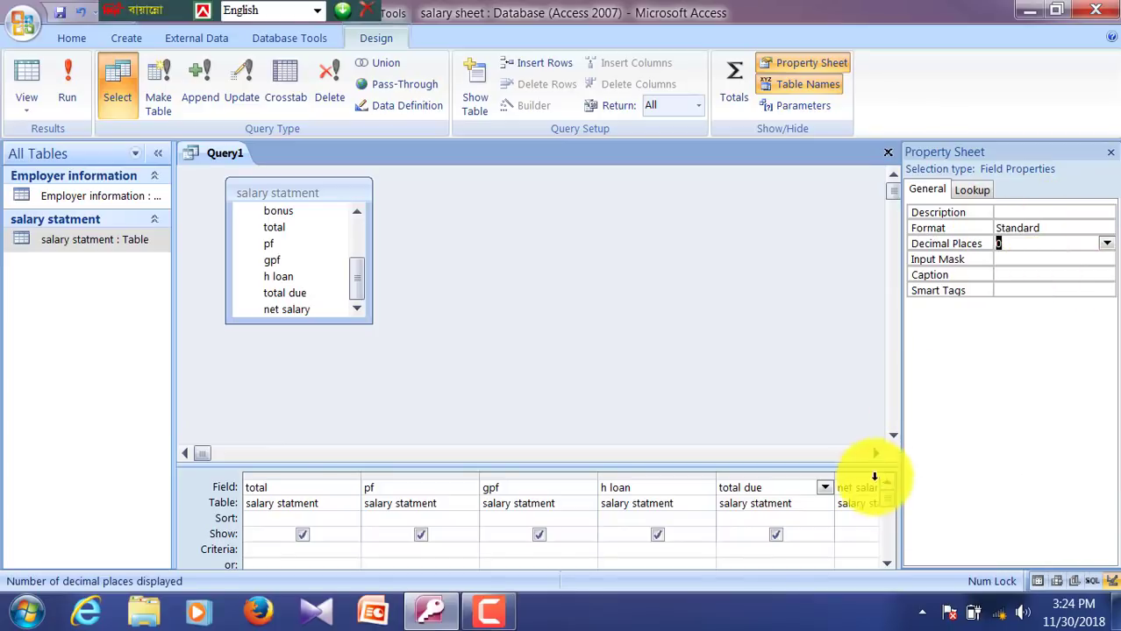
Step: Give net salary Standard format with 0 decimal places and close the Property Sheet
left_click(779, 488)
key("Tab")
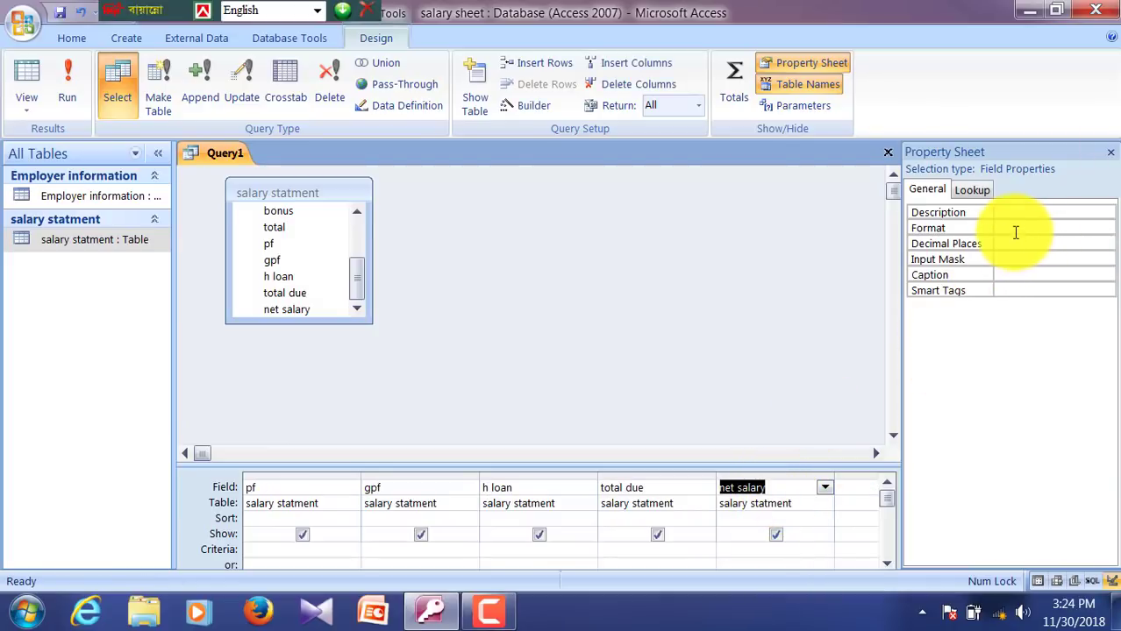
left_click(1015, 230)
left_click(1106, 228)
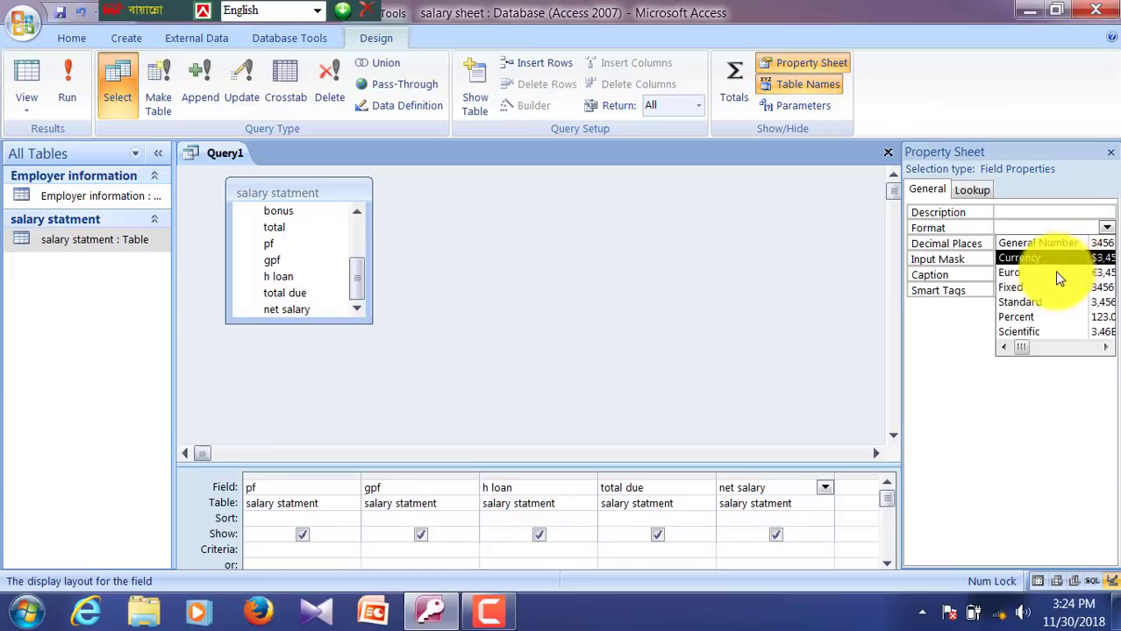
left_click(1039, 301)
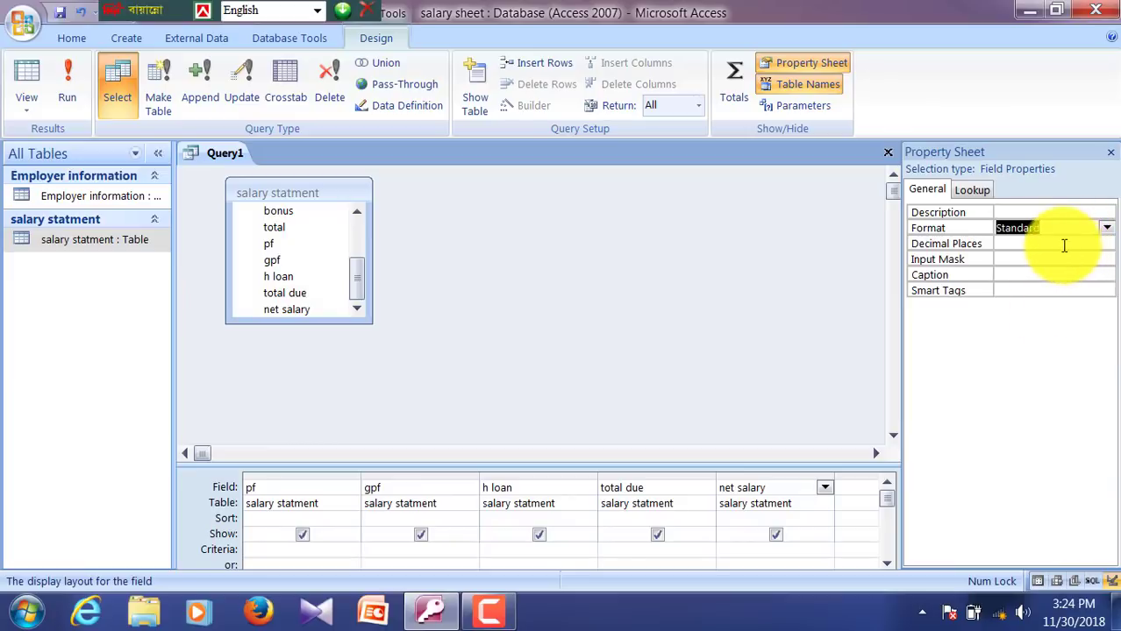
left_click(1063, 244)
left_click(1106, 244)
left_click(1031, 271)
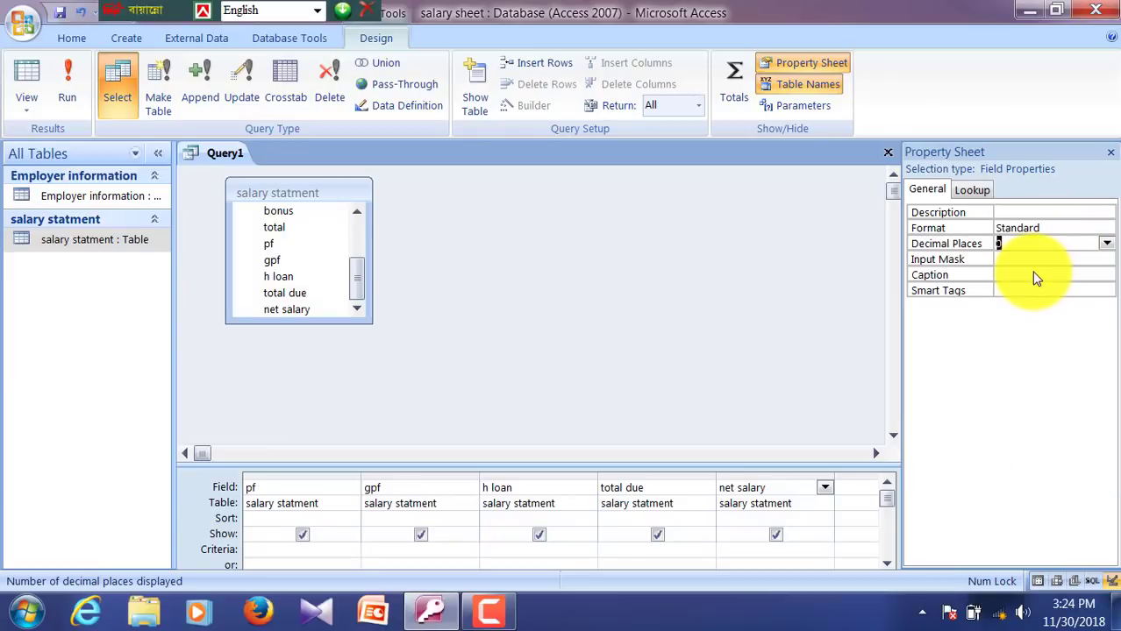
left_click(1108, 155)
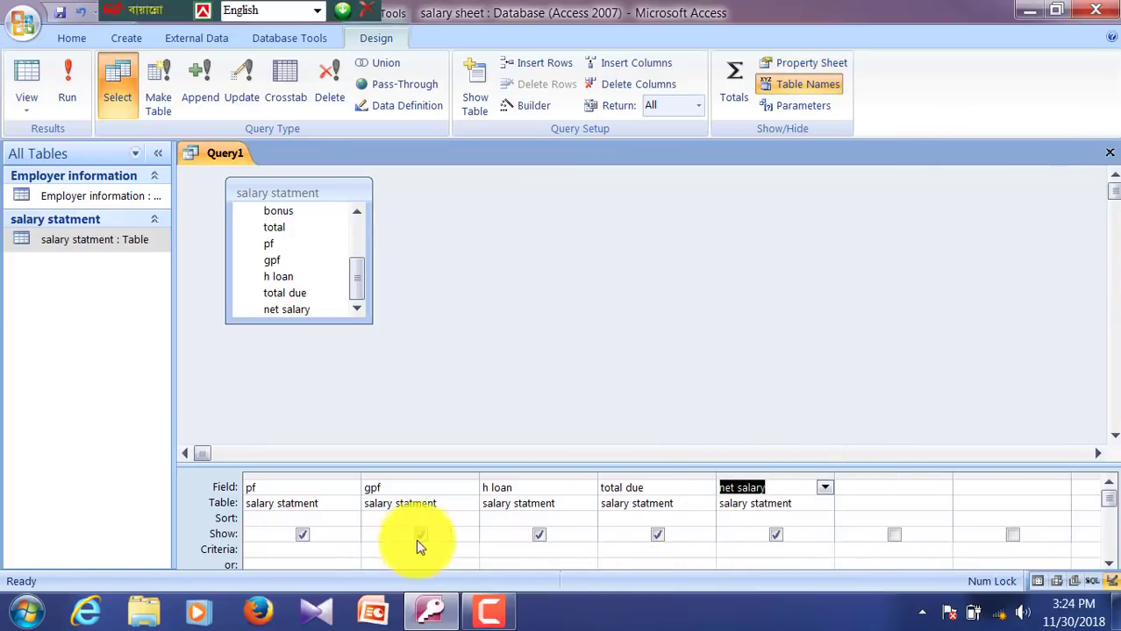
left_click(300, 487)
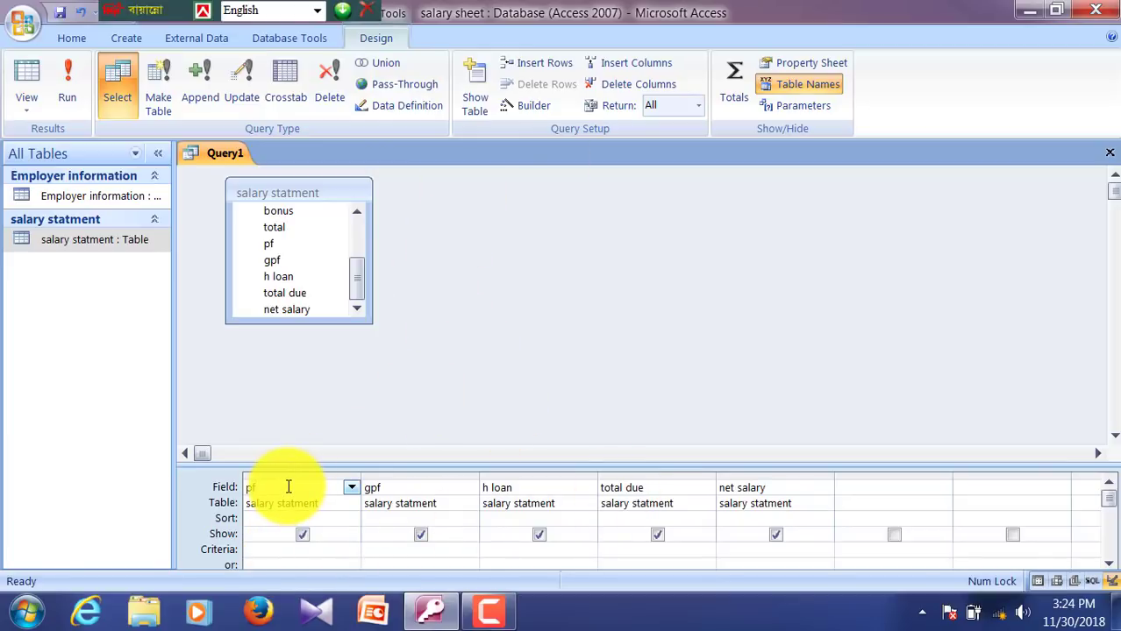
key("Left")
key("Left")
key("Left")
key("Left")
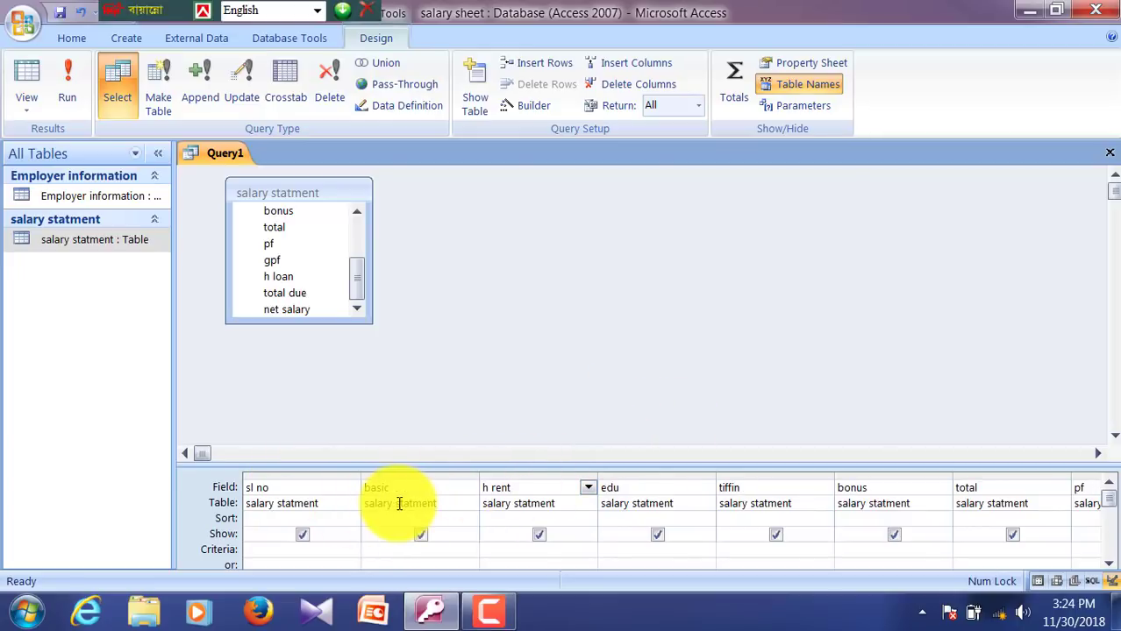
Step: Open the h rent field in the Zoom box with its font size set to 26
right_click(526, 488)
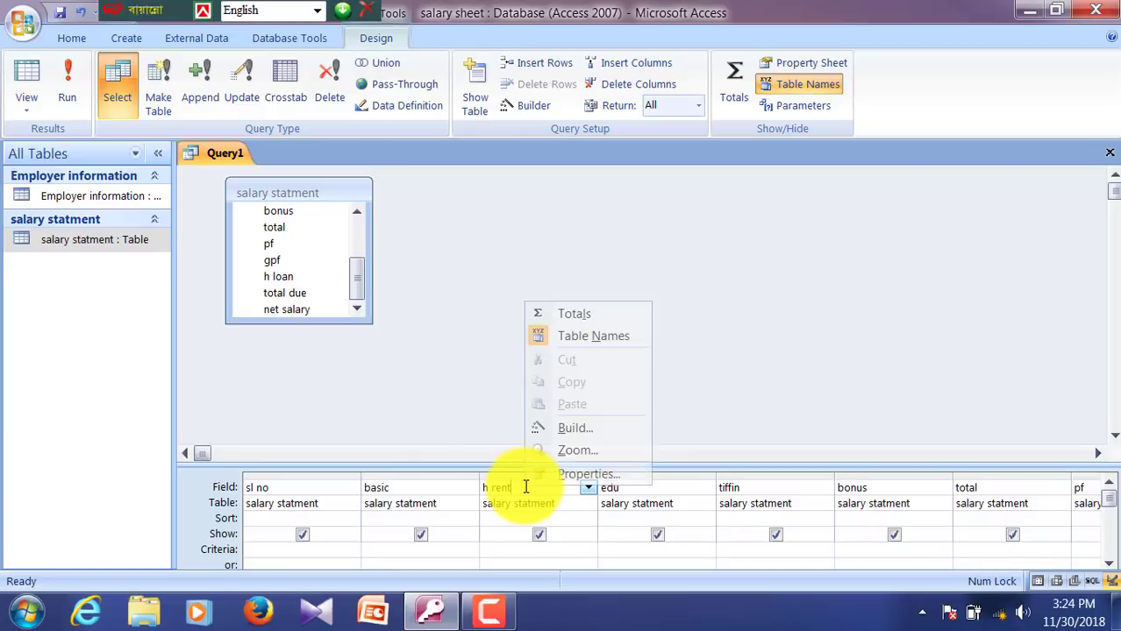
left_click(533, 452)
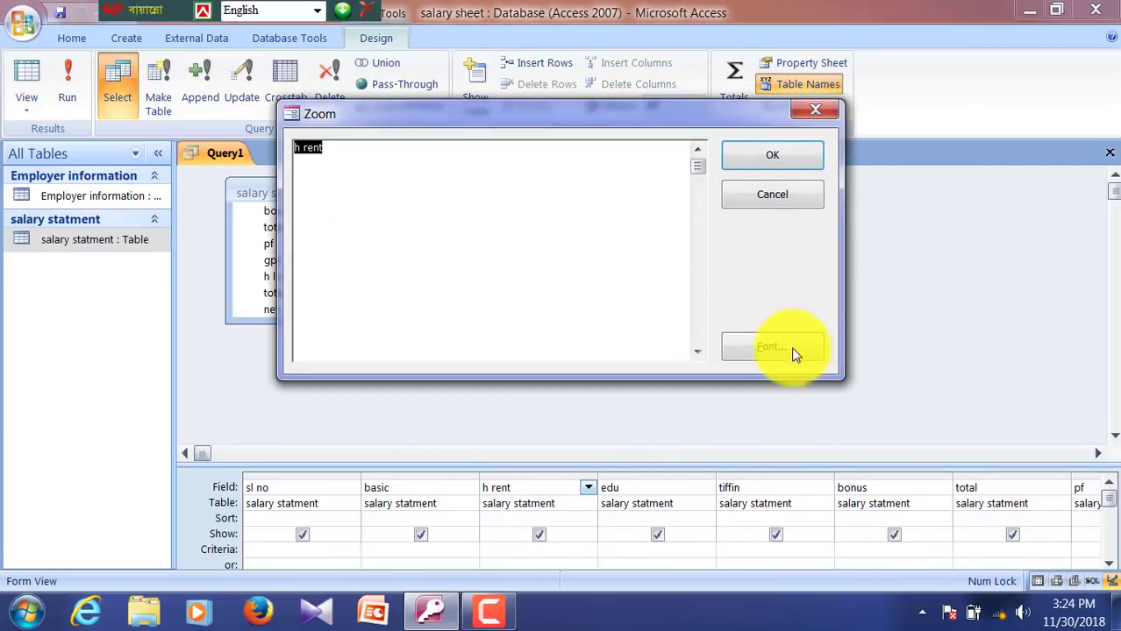
left_click(758, 351)
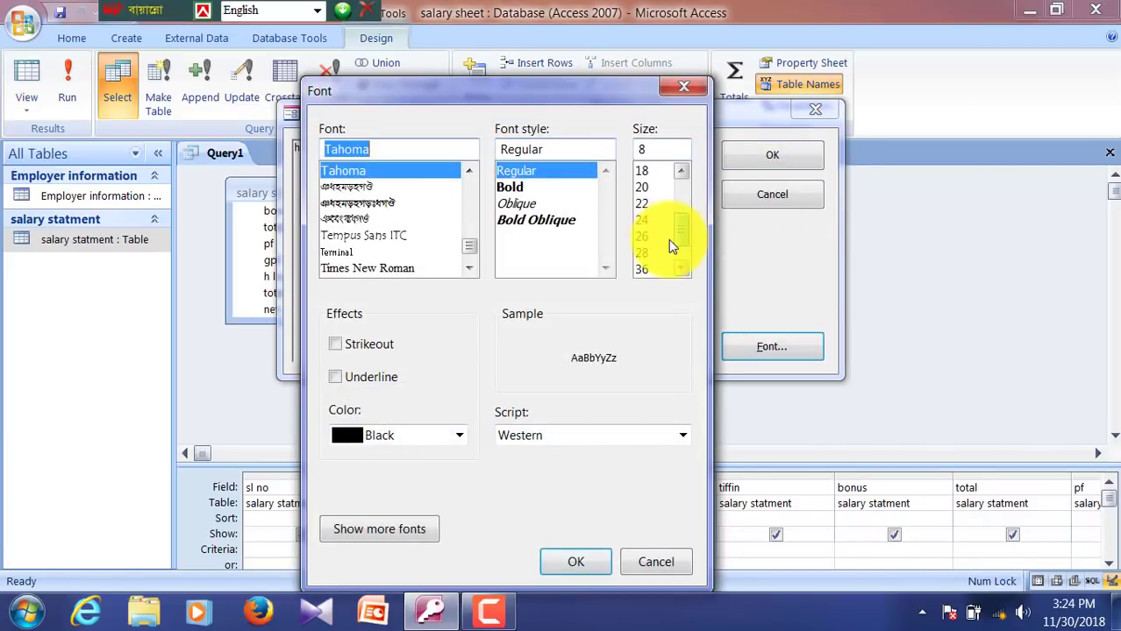
scroll(668, 239, "down", 1)
left_click(648, 220)
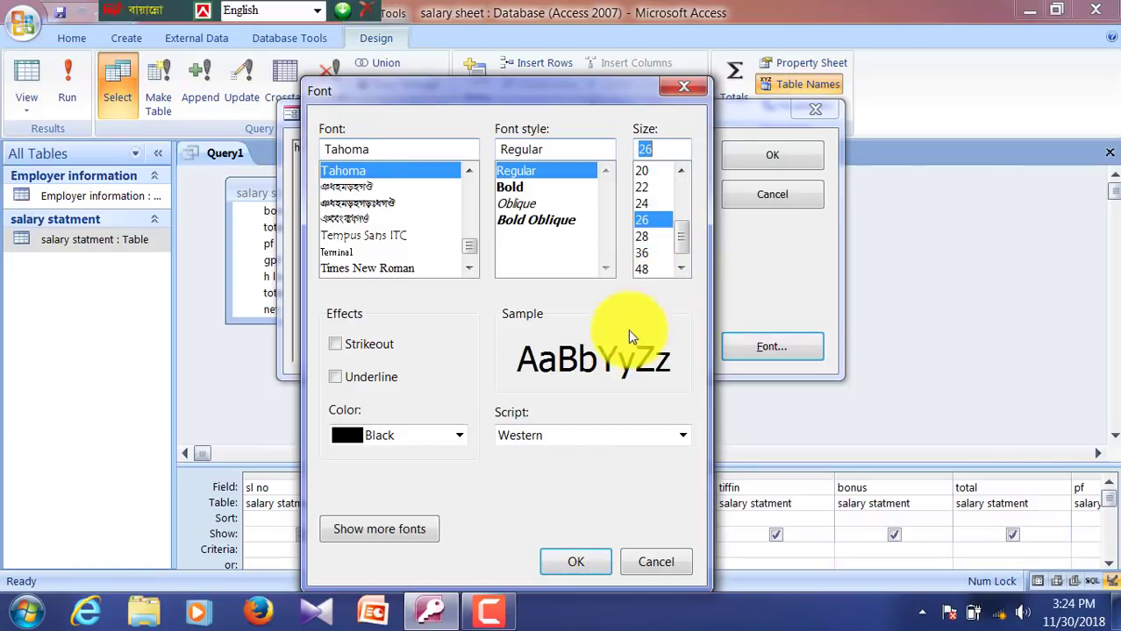
left_click(558, 554)
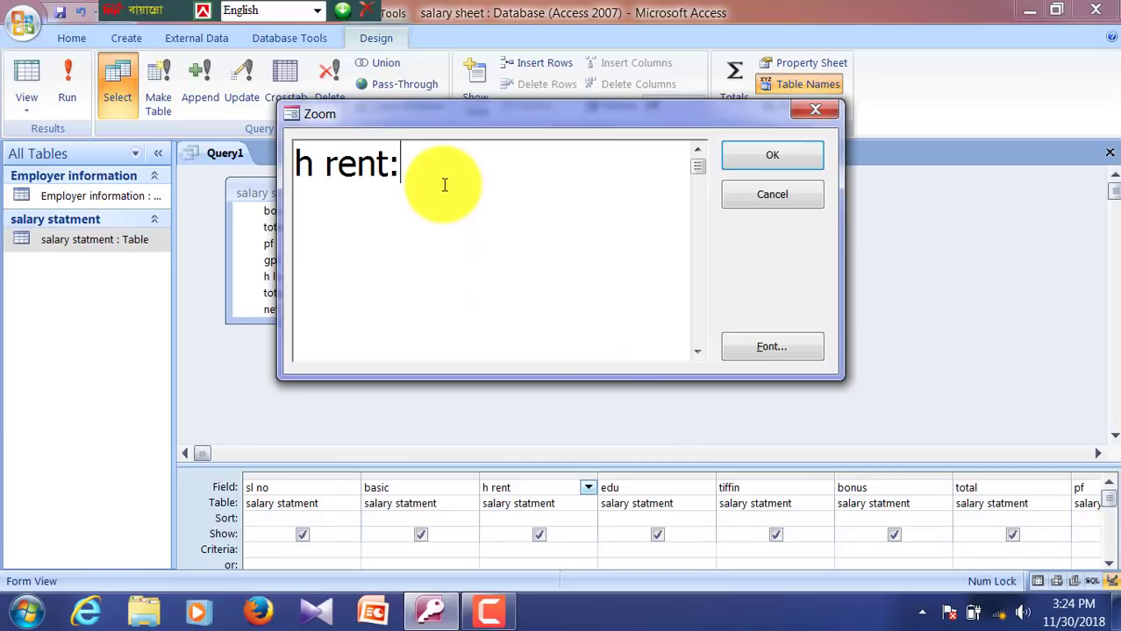
Step: Type the IIf expression: basic*.45 when basic >= 4500, otherwise basic*.35 when below 4500
type("f([basic")
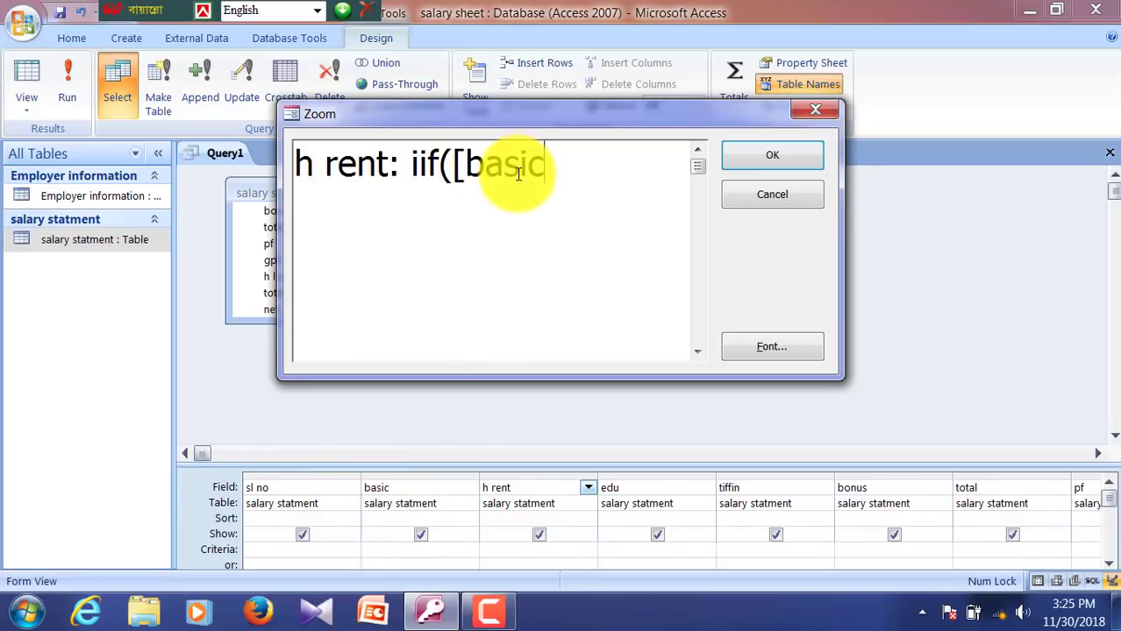
type("]")
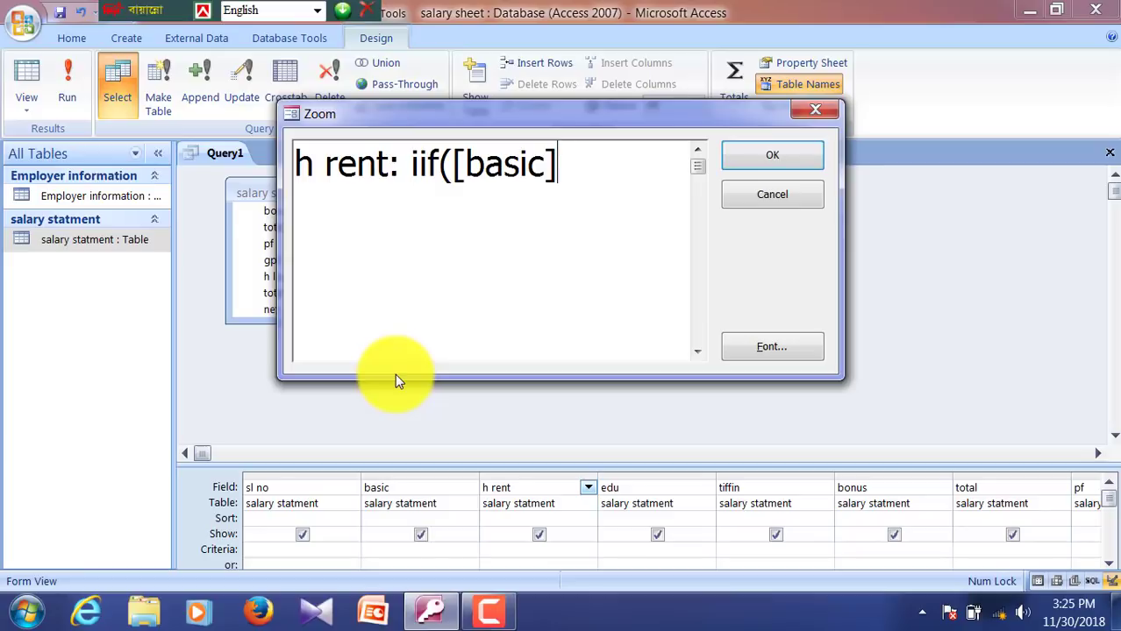
type(">=4500")
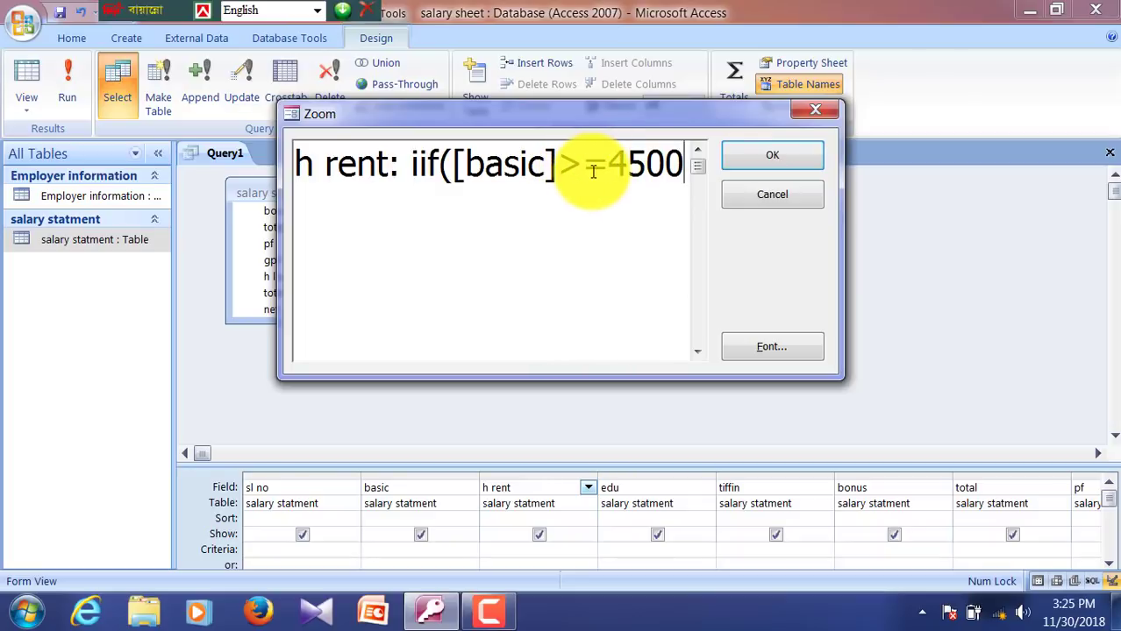
type(",")
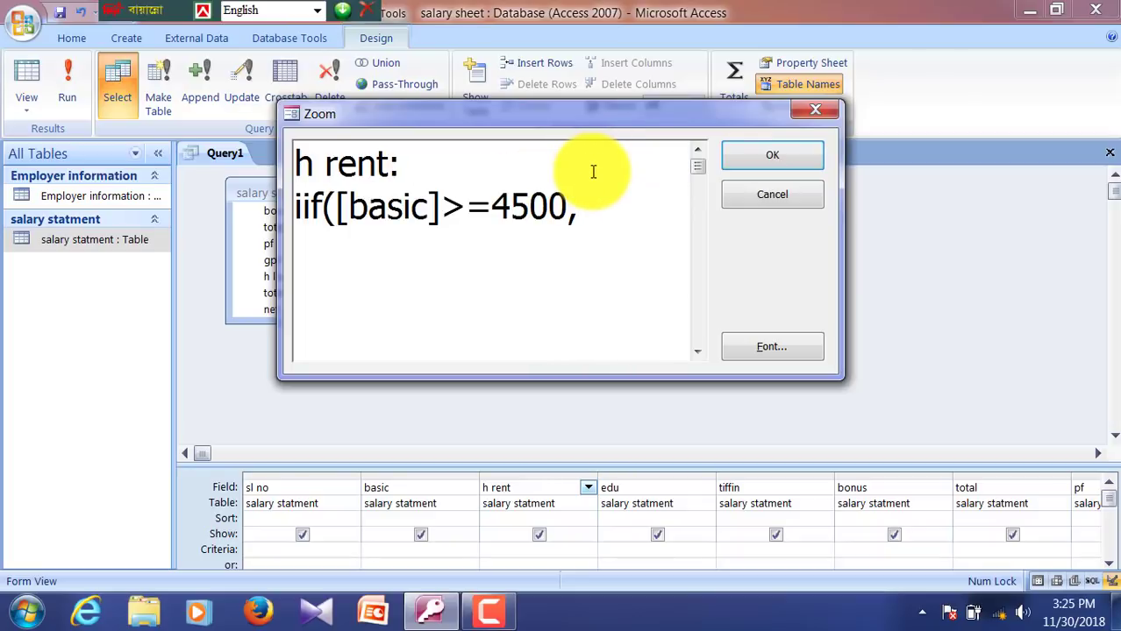
type("[basic]")
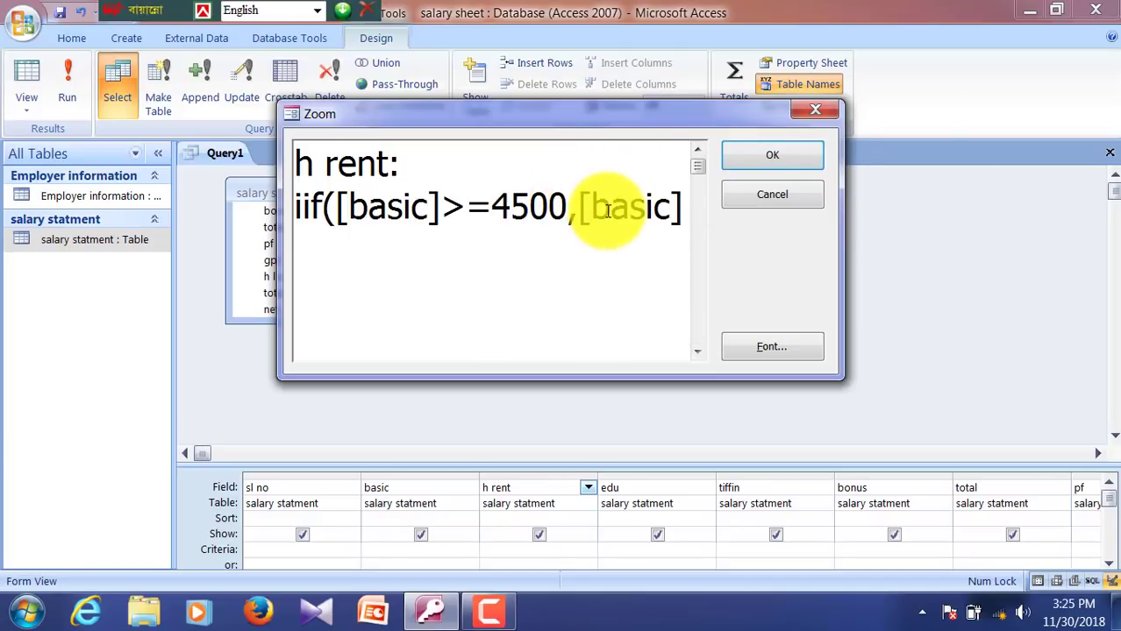
type("*.45,iif")
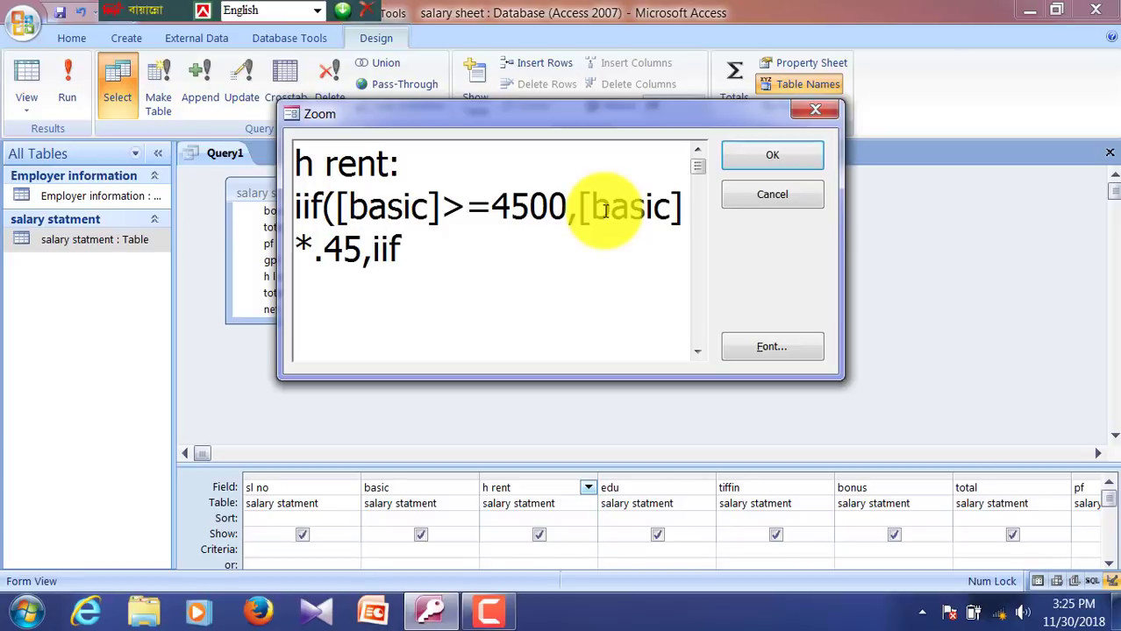
type("([basic]")
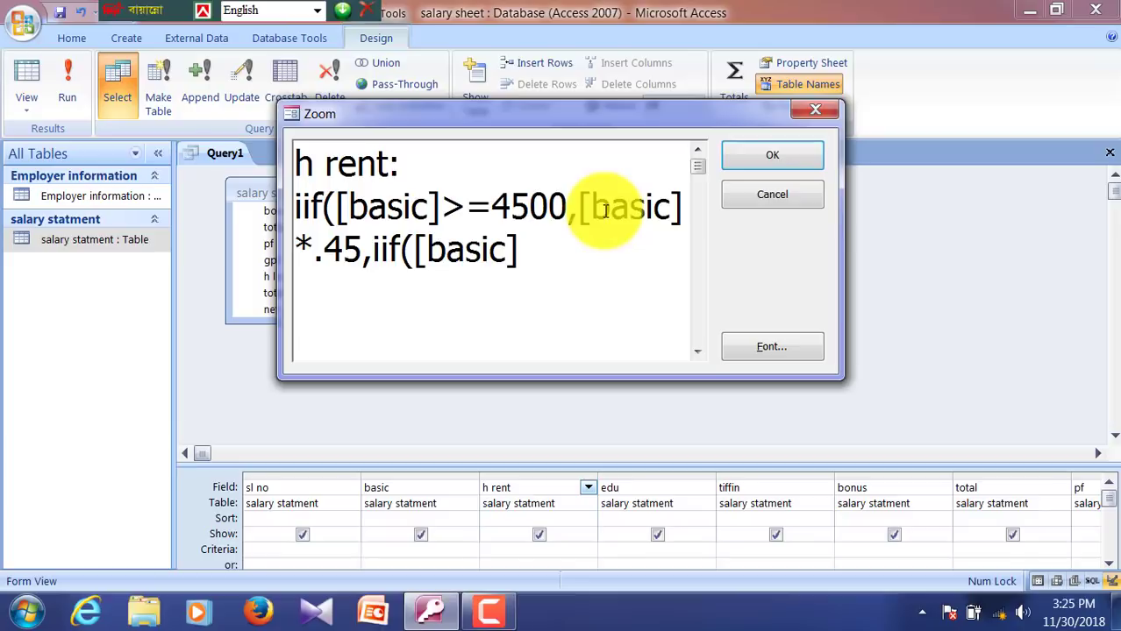
type("<45")
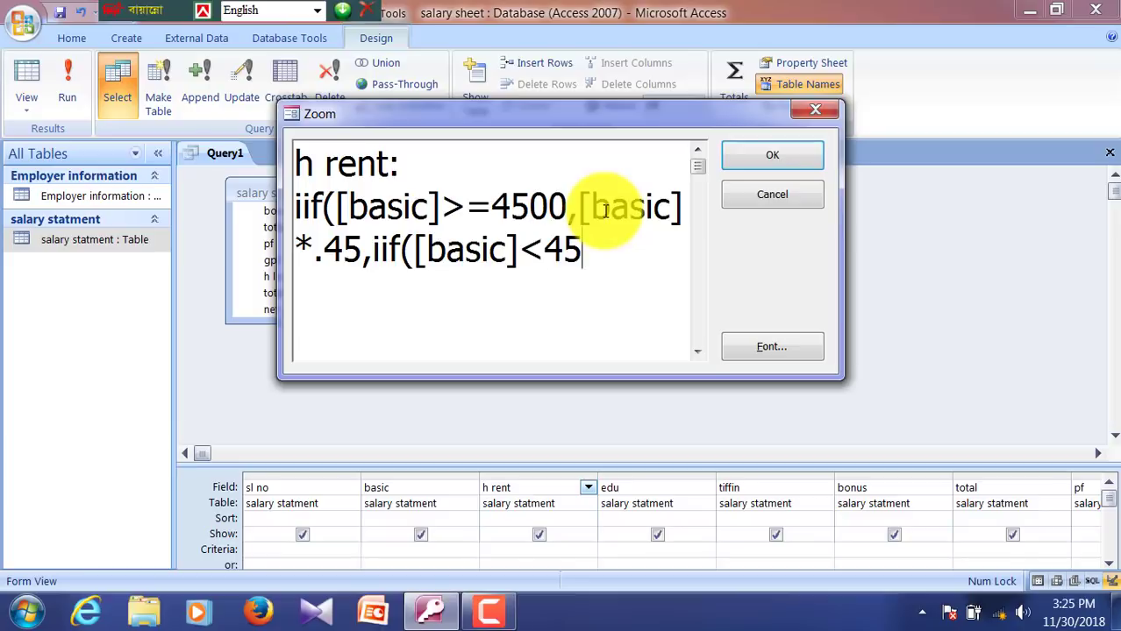
type("00,")
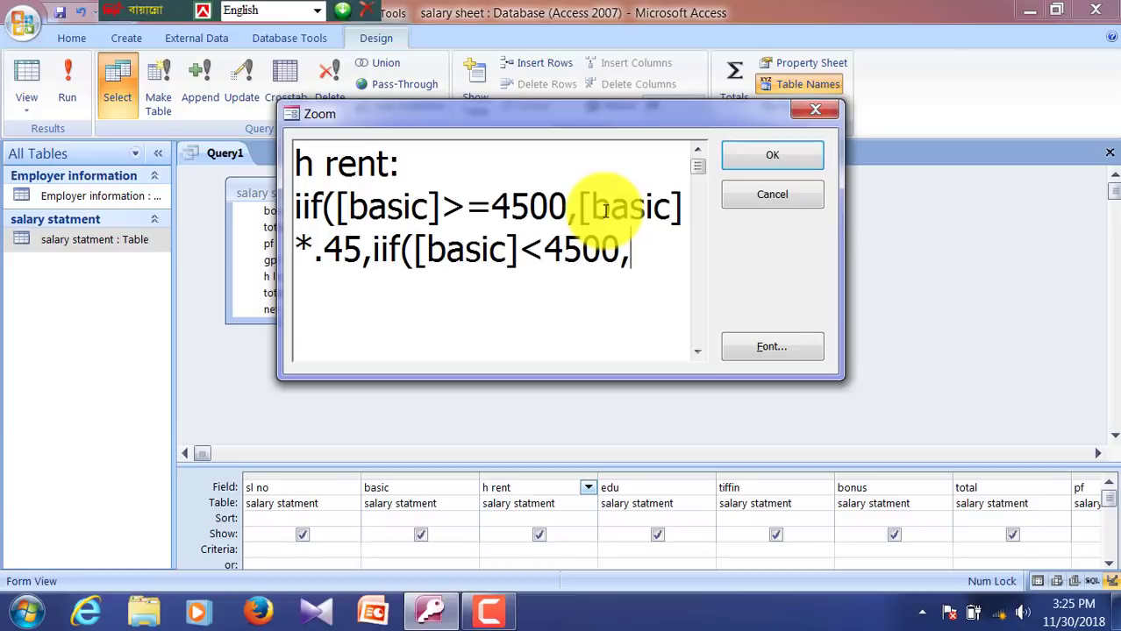
type("[")
type("basic")
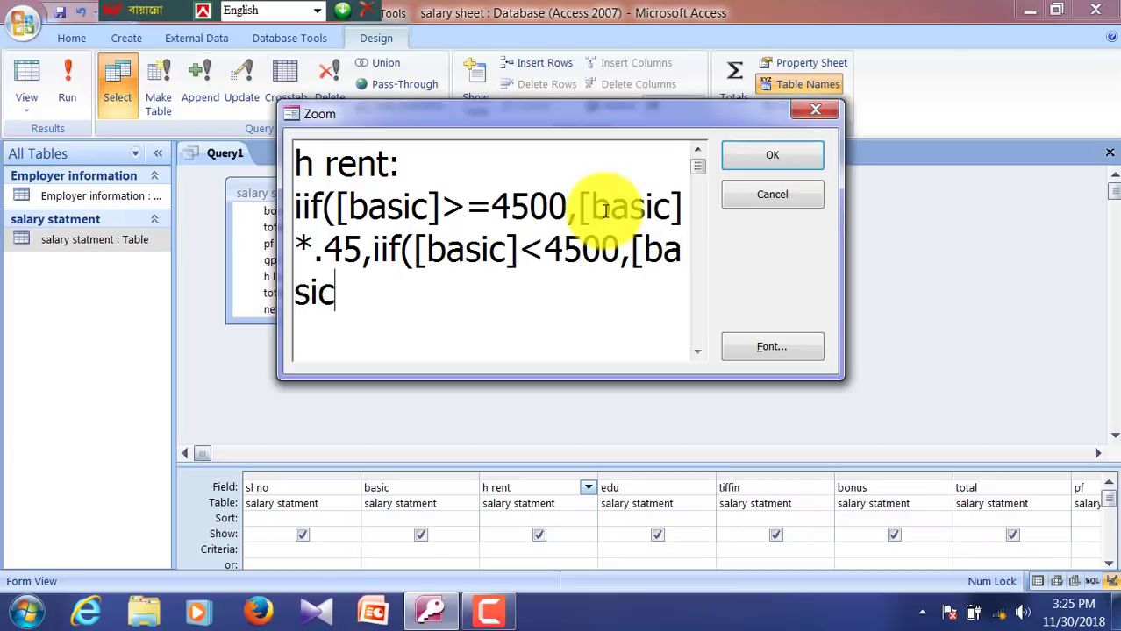
type("]*.35")
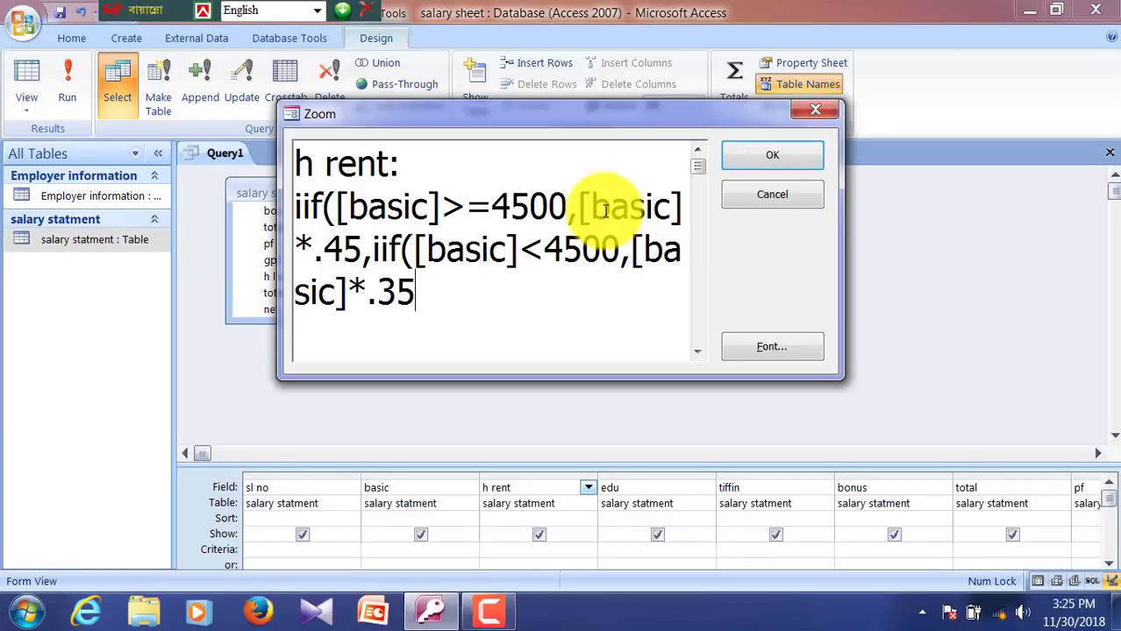
Step: Revise the lower-tier multiplier back to .35, close both IIf parentheses, and confirm the expression
key("BackSpace")
key("BackSpace")
key("BackSpace")
type("35")
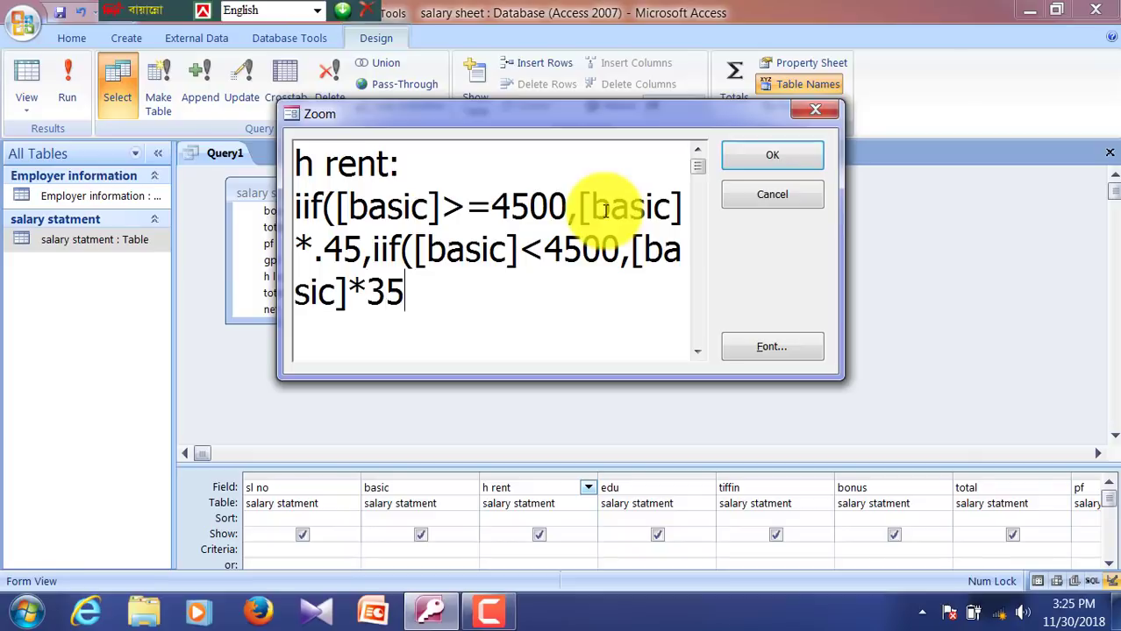
type("%")
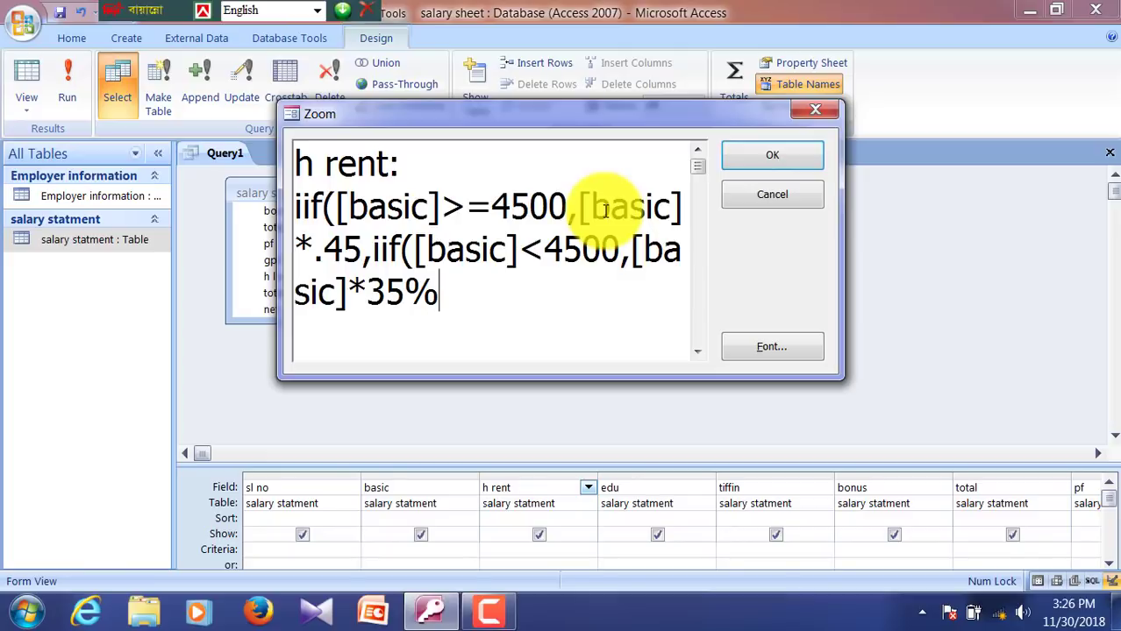
key("BackSpace")
key("BackSpace")
key("BackSpace")
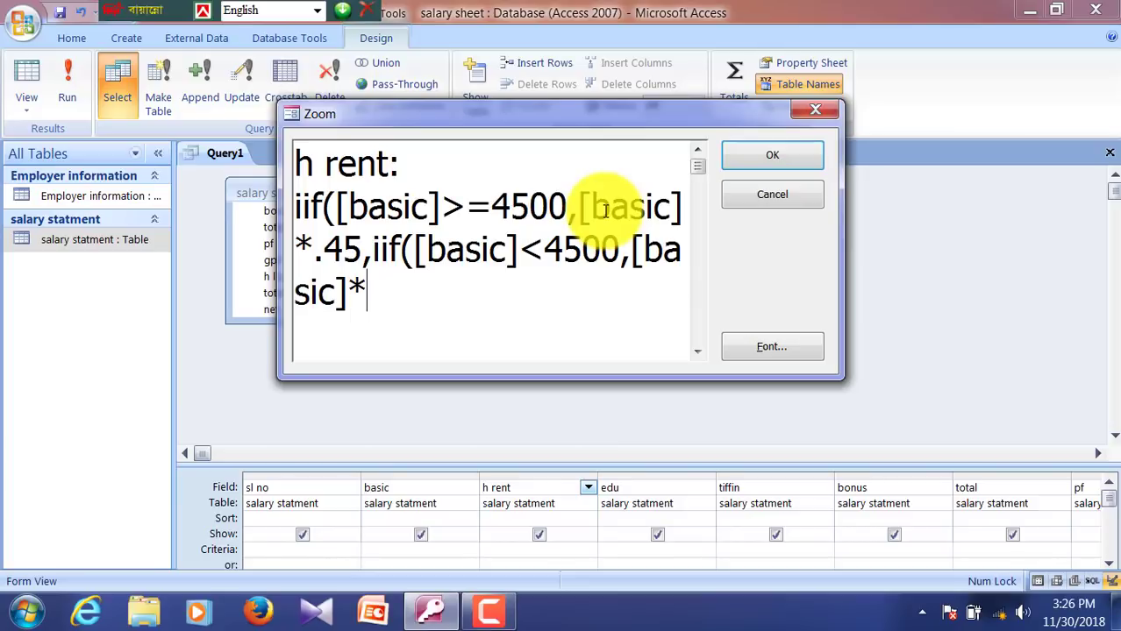
type(".07")
key("BackSpace")
type("8")
key("BackSpace")
type("9")
key("BackSpace")
key("BackSpace")
type("1")
key("BackSpace")
type("2")
key("BackSpace")
type("35")
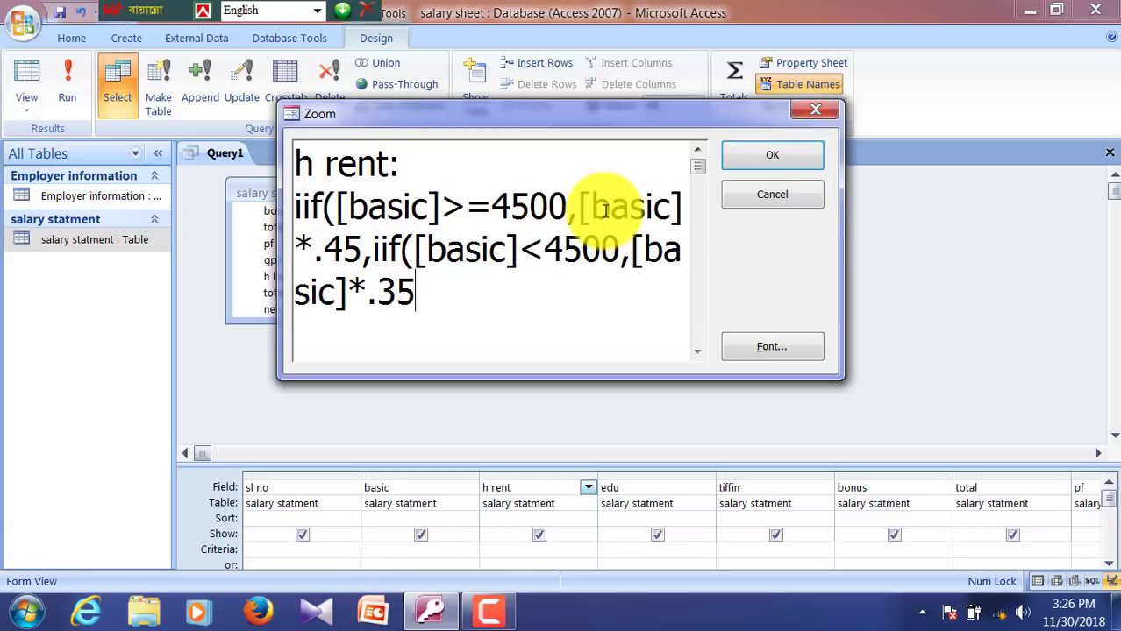
type("))")
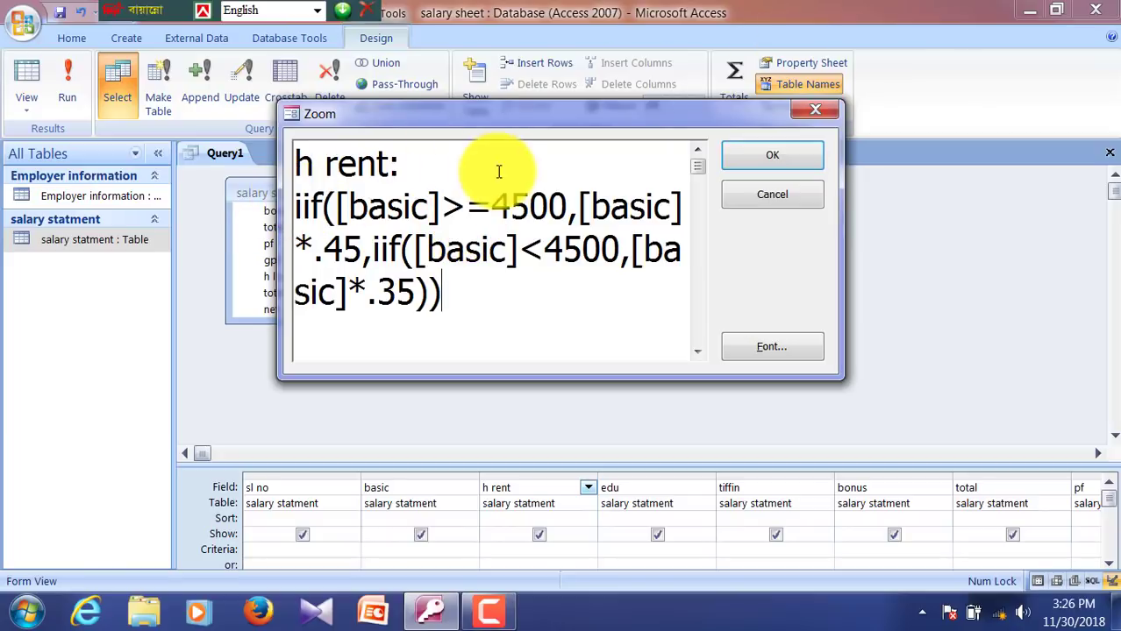
left_click(742, 161)
key("Tab")
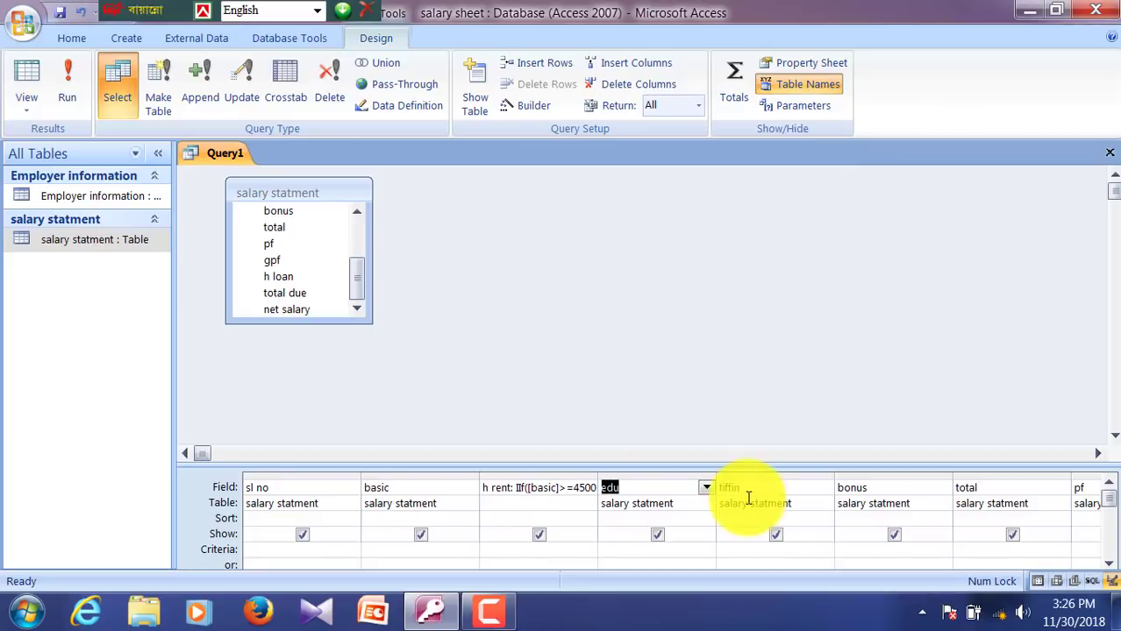
Step: Enter edu: CCur([basic]*.12) in the edu column's Zoom box and confirm it
right_click(659, 488)
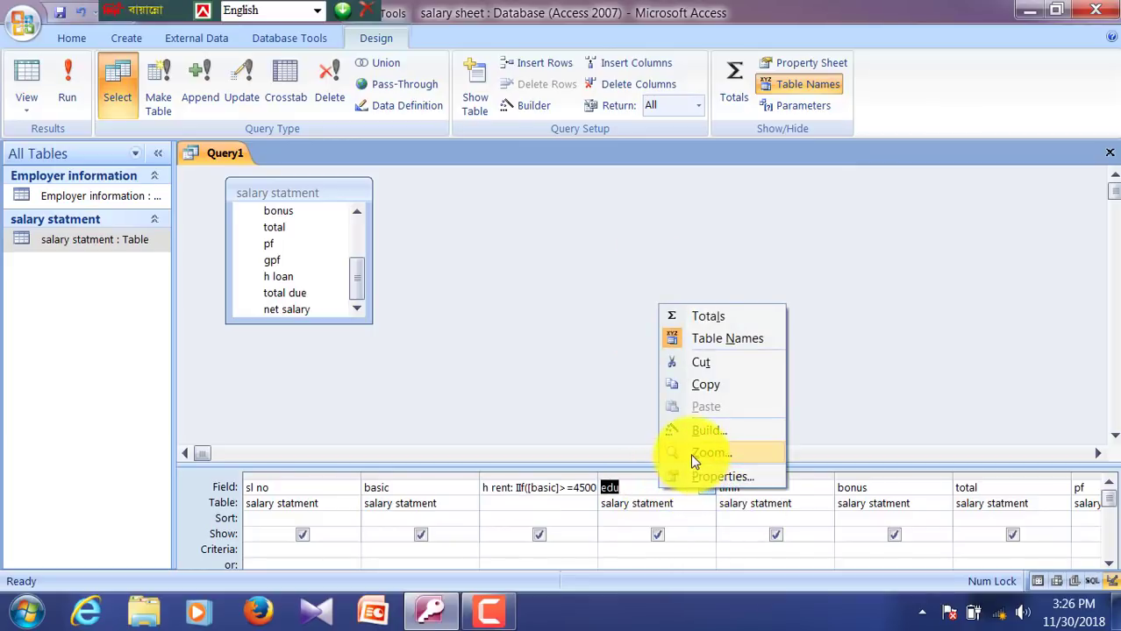
left_click(691, 454)
left_click(471, 208)
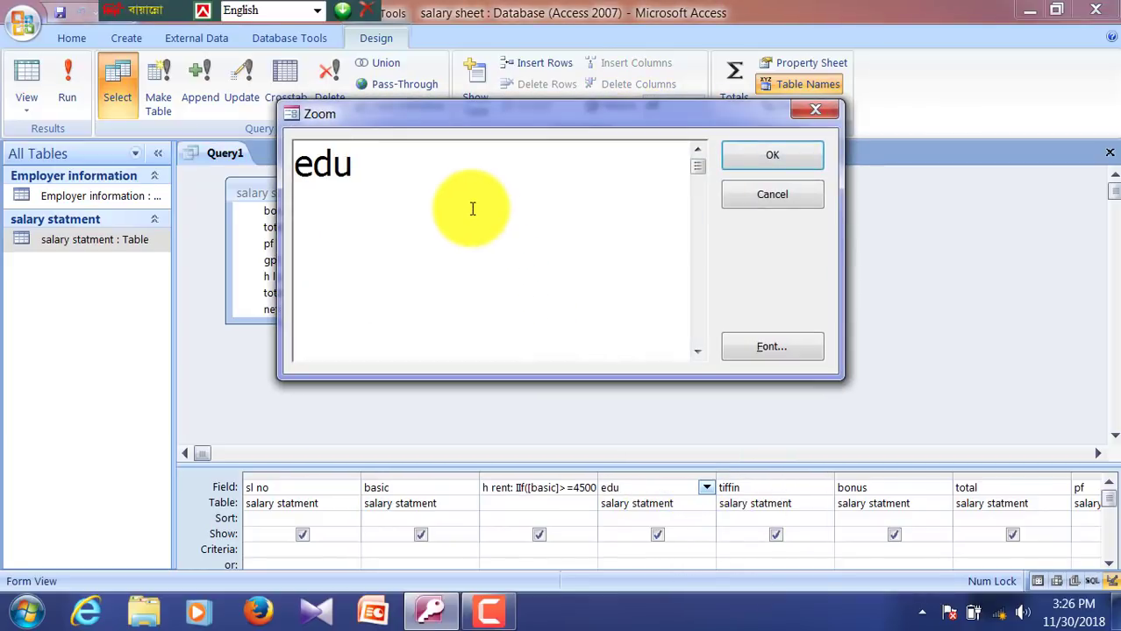
type(": CCur")
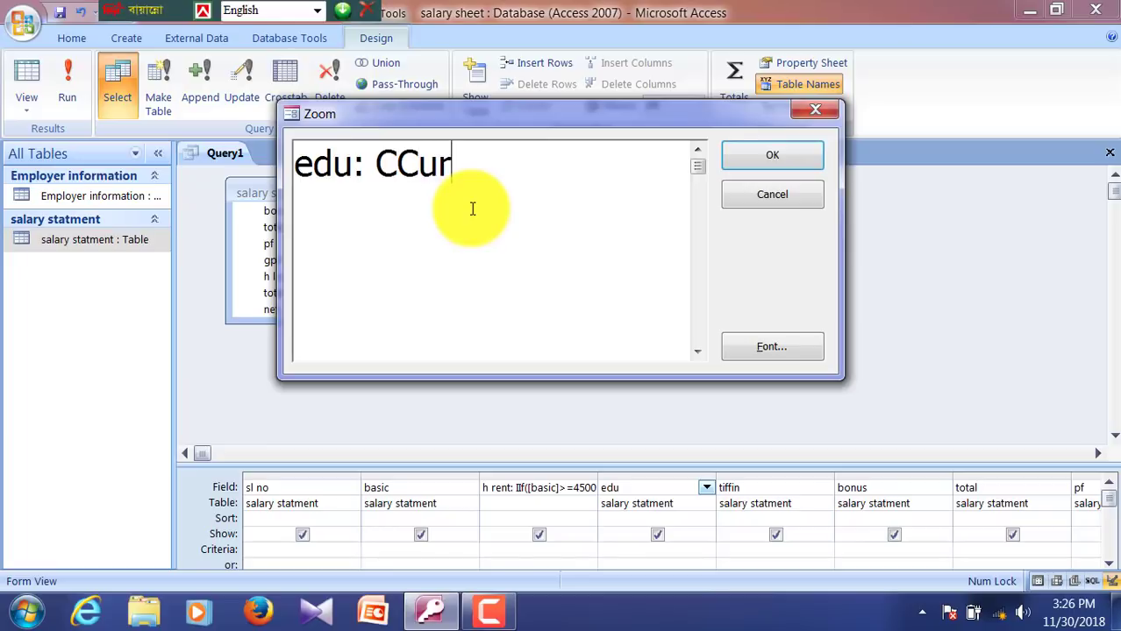
type("([")
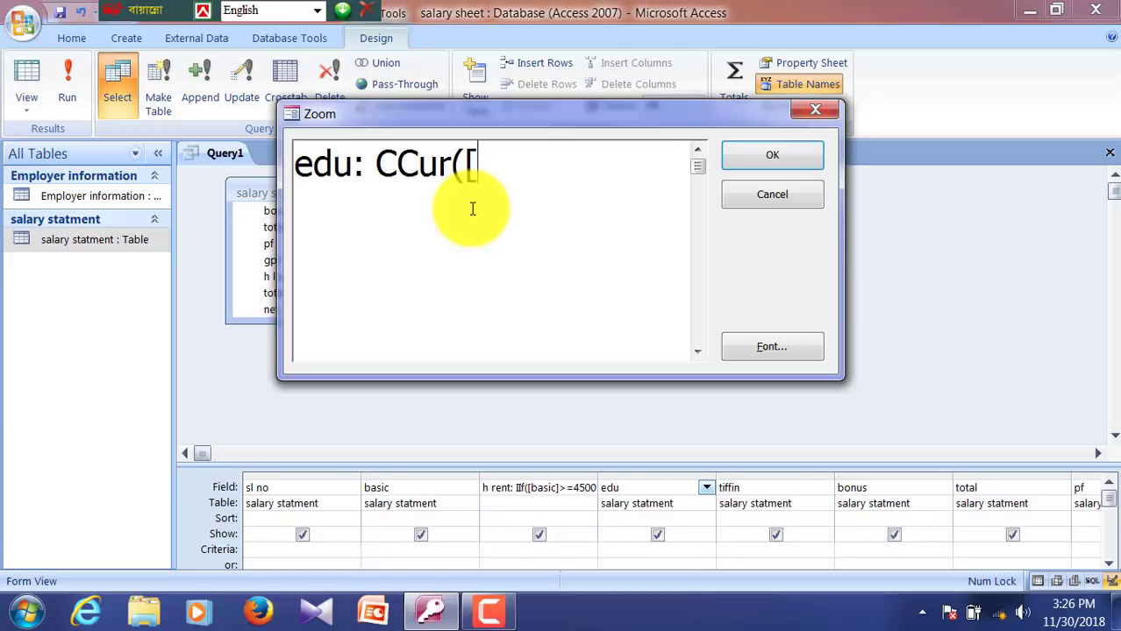
type("basic")
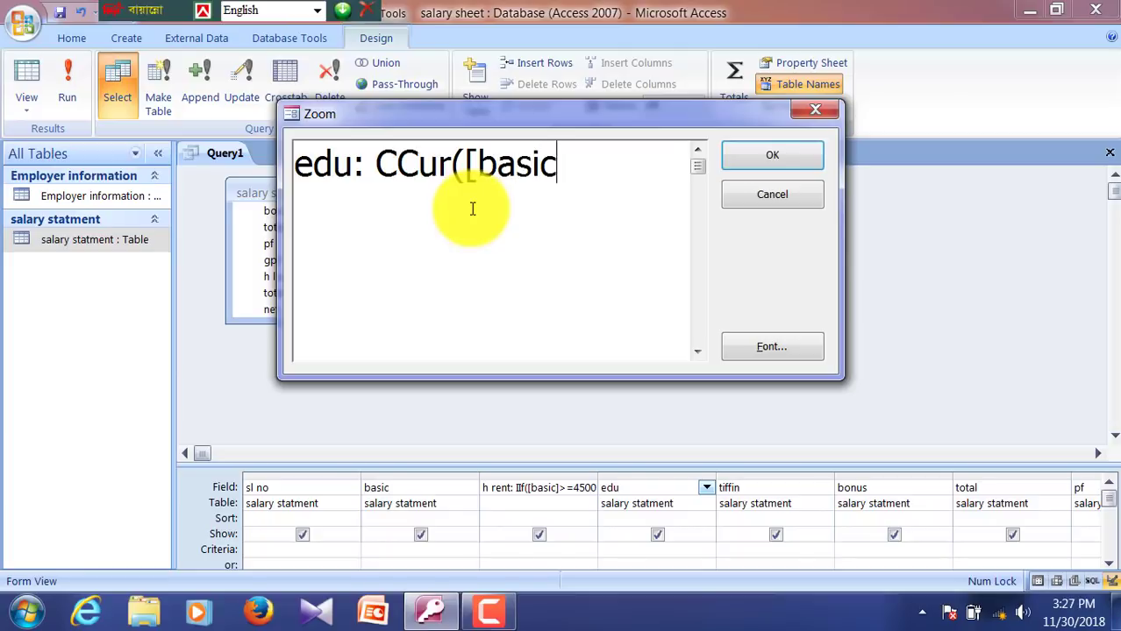
type("]*")
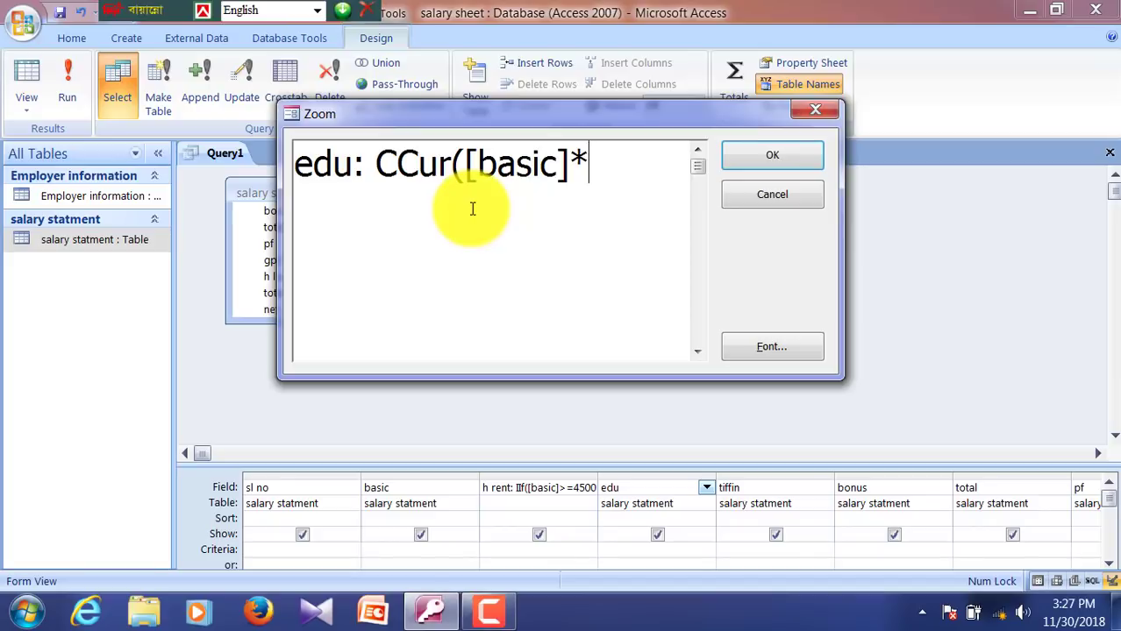
type(".12)")
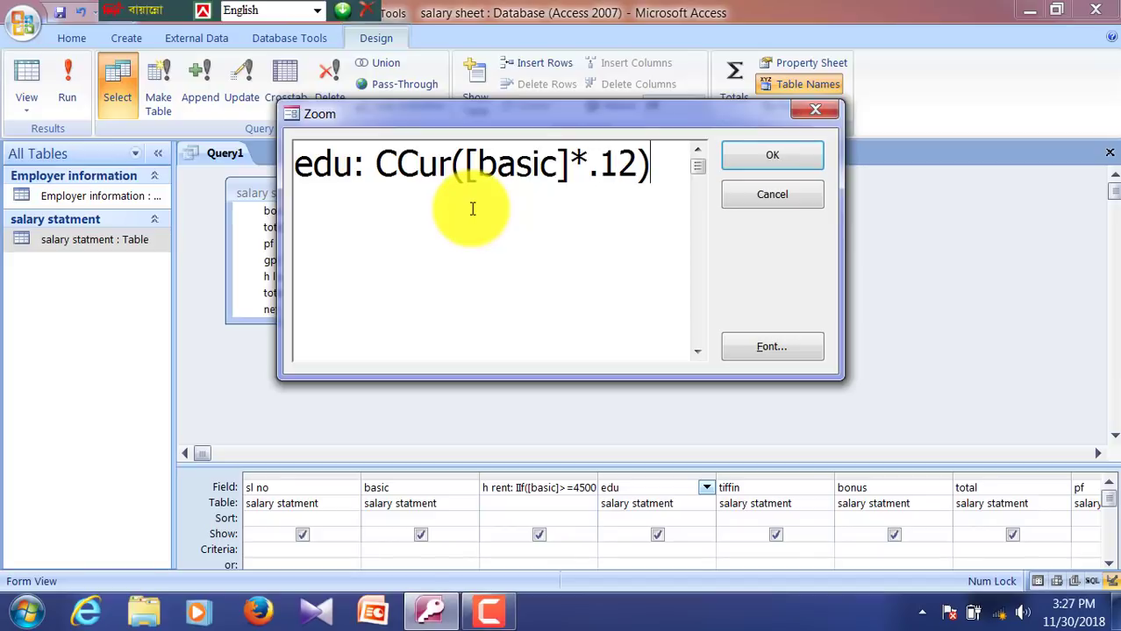
key("Return")
key("Tab")
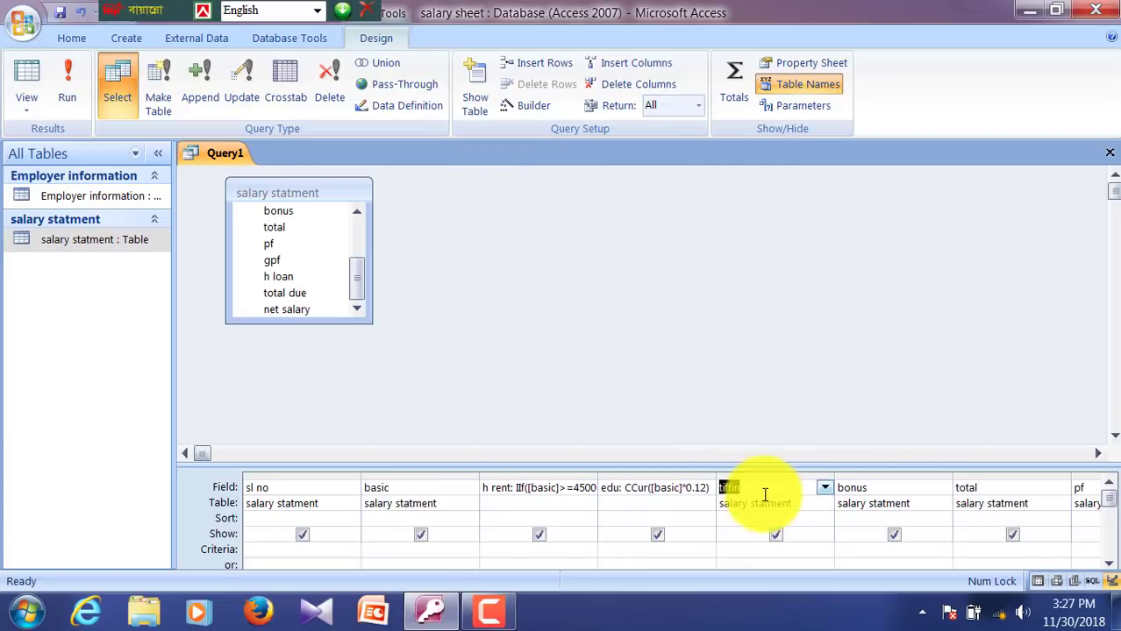
Step: Open tiffin in the Zoom box and begin its expression with iif([basic]<=2500,
right_click(764, 496)
left_click(815, 448)
left_click(396, 176)
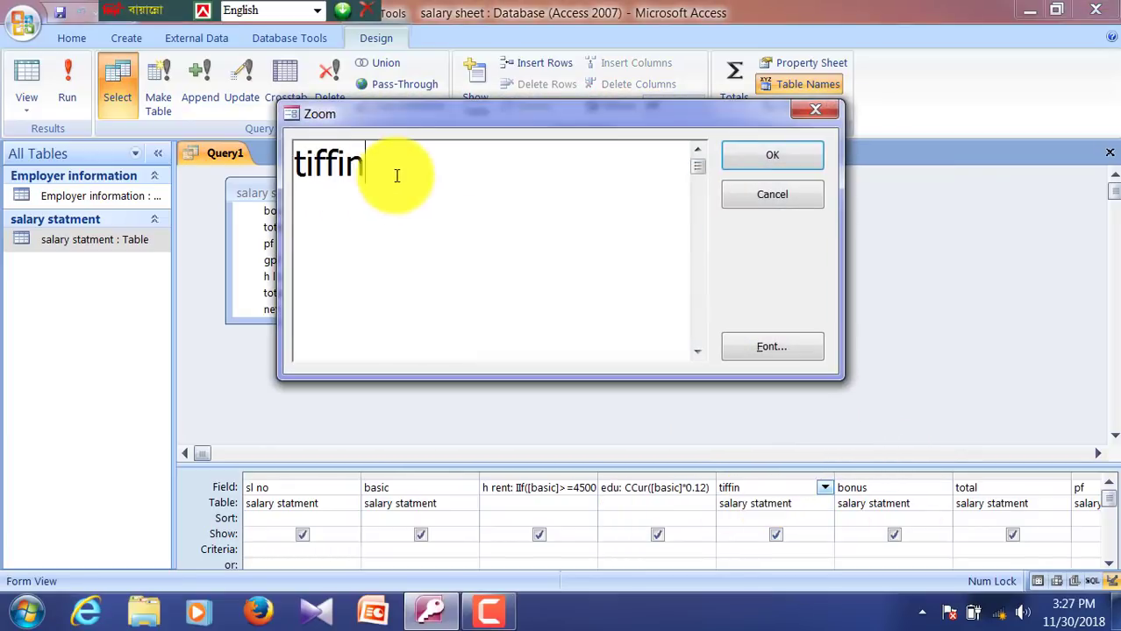
type(":")
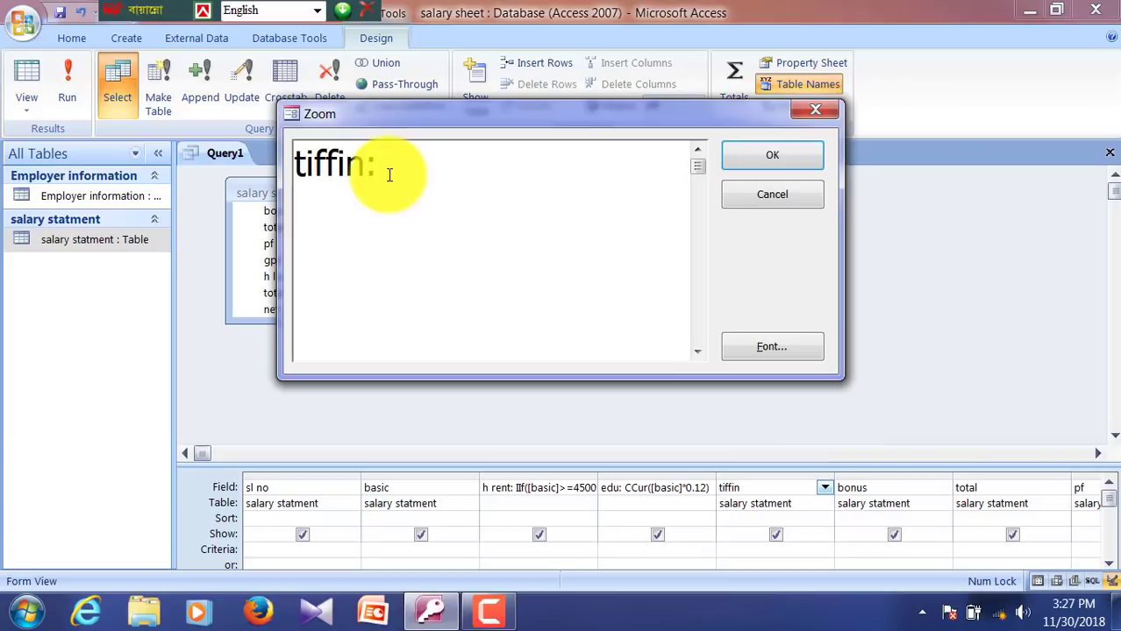
type(" iif([b")
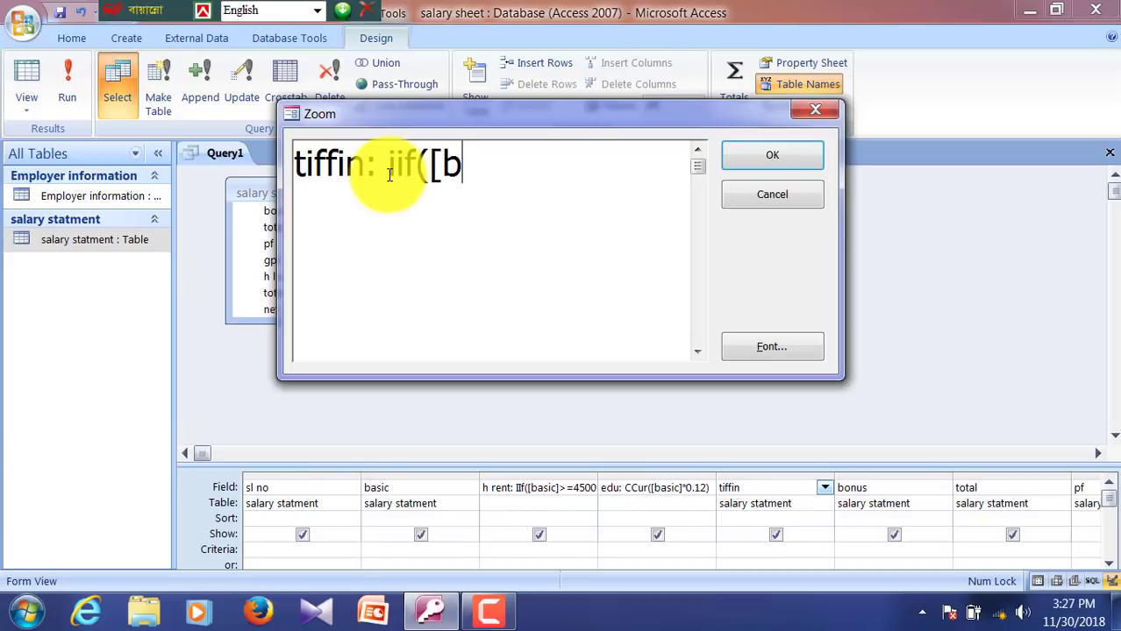
type("asic]")
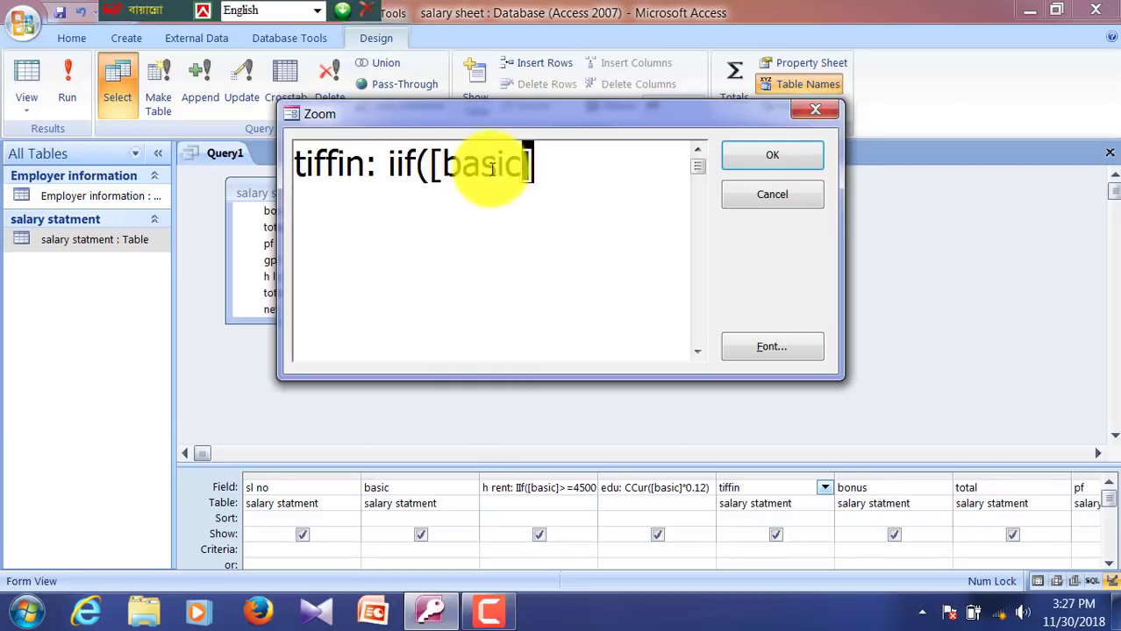
left_click_drag(491, 168, 473, 168)
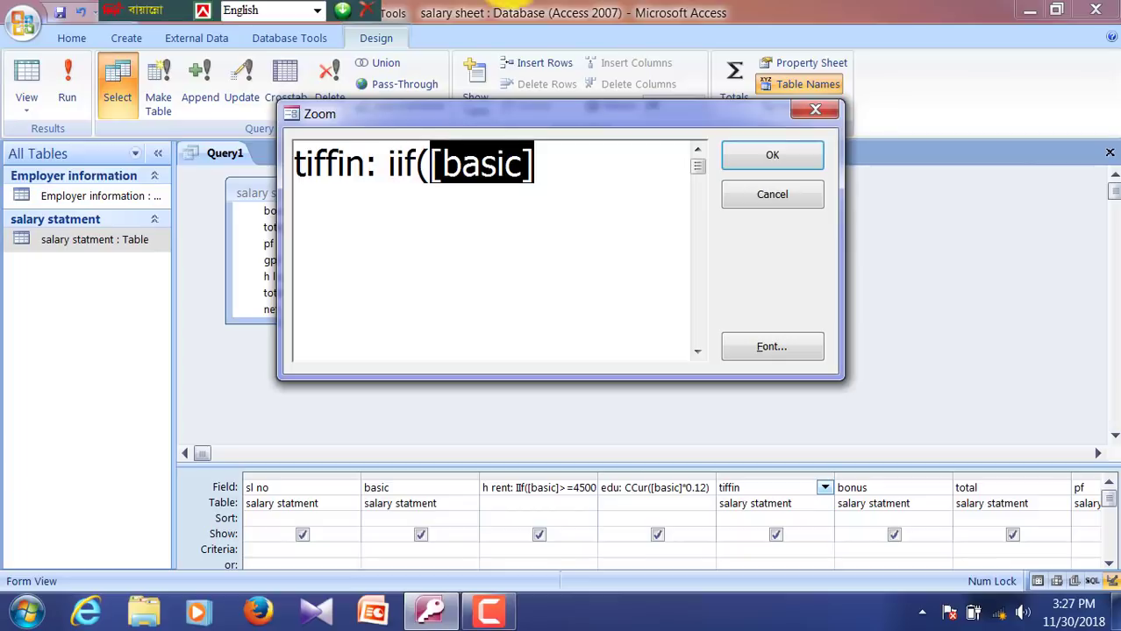
left_click(593, 182)
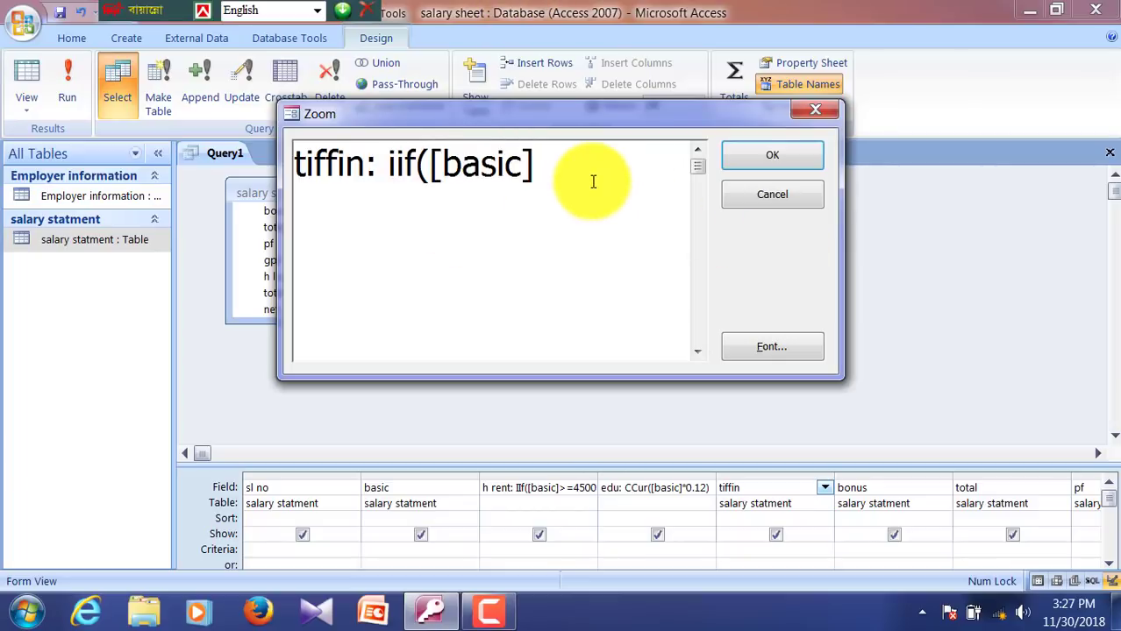
type("<=2500")
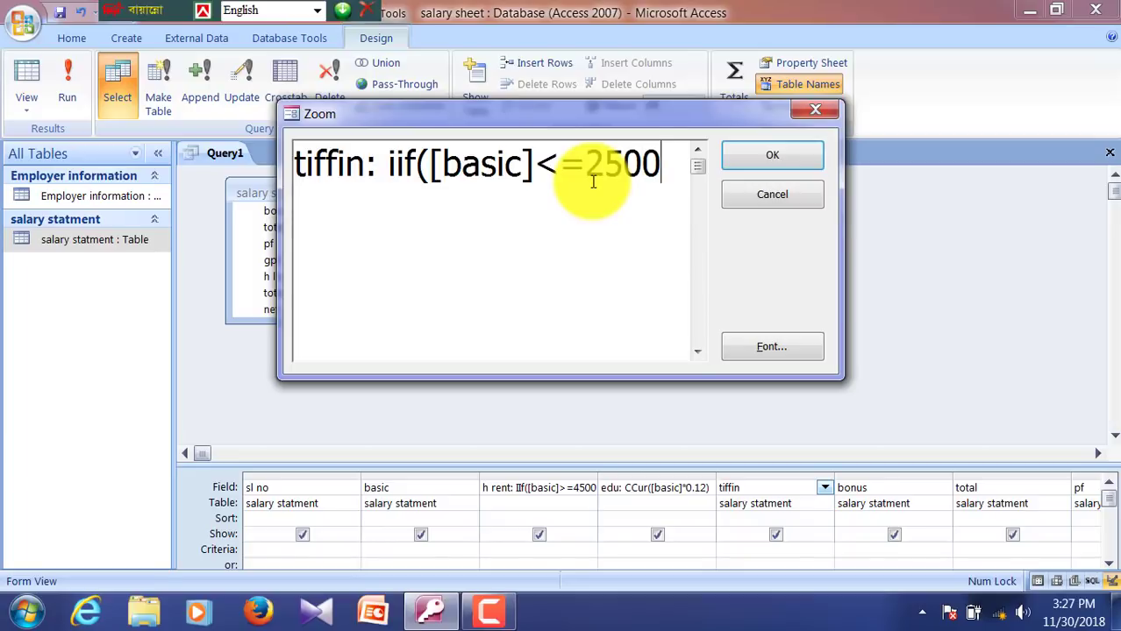
type(",")
Step: Add tiers 250*2, 250*3 (to 4500), 250*5 (to 6500), and 250*6 above 6500
type("250")
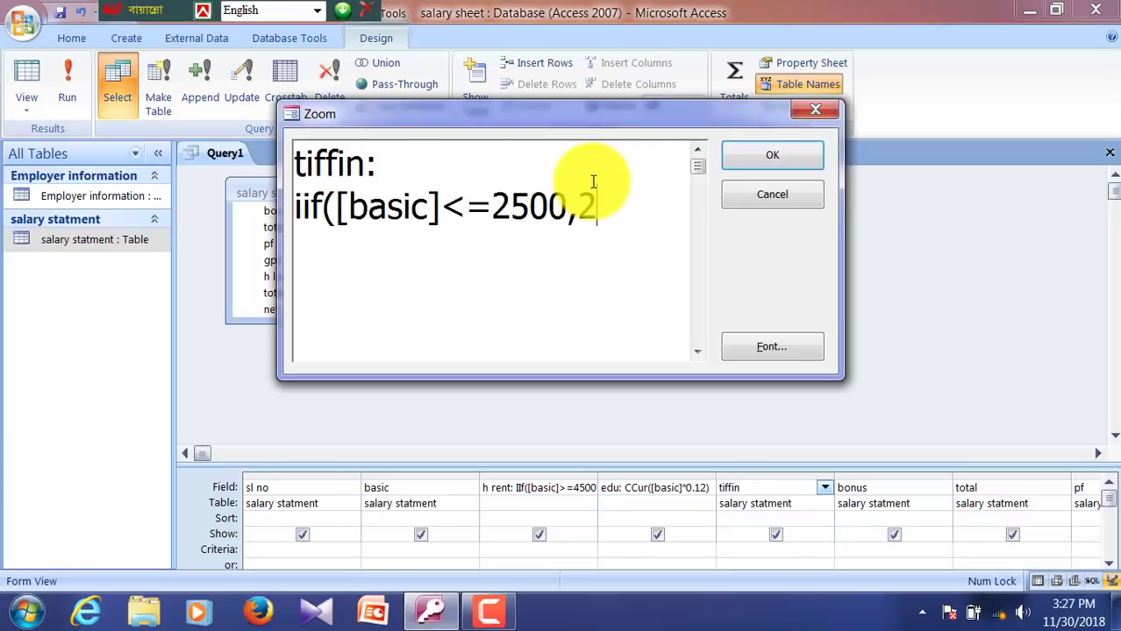
type("*2")
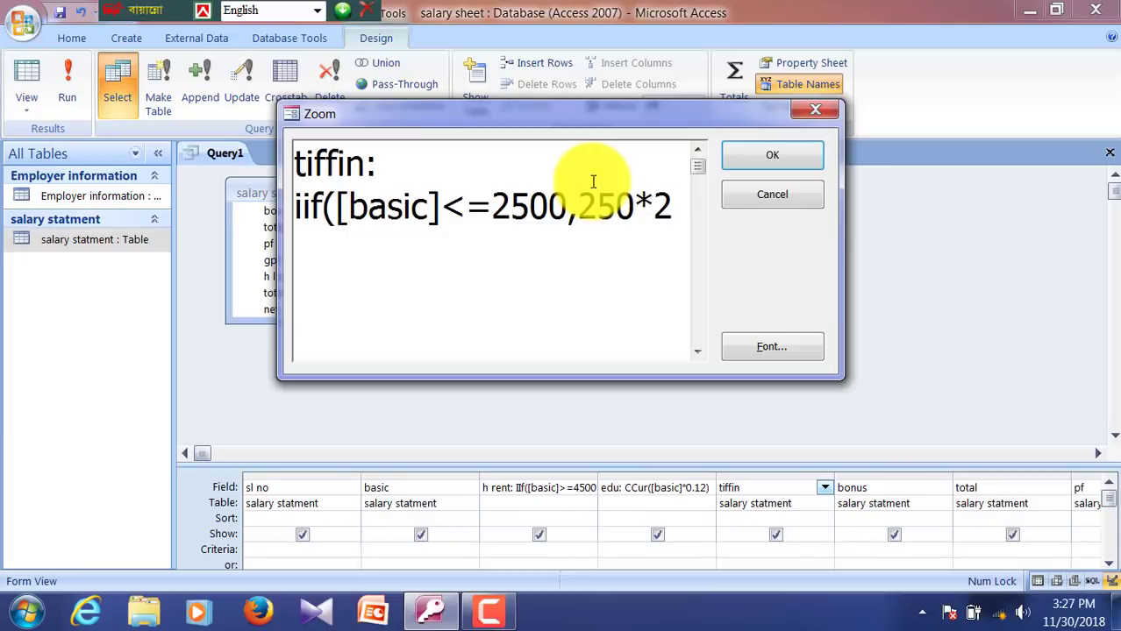
type(", iif(")
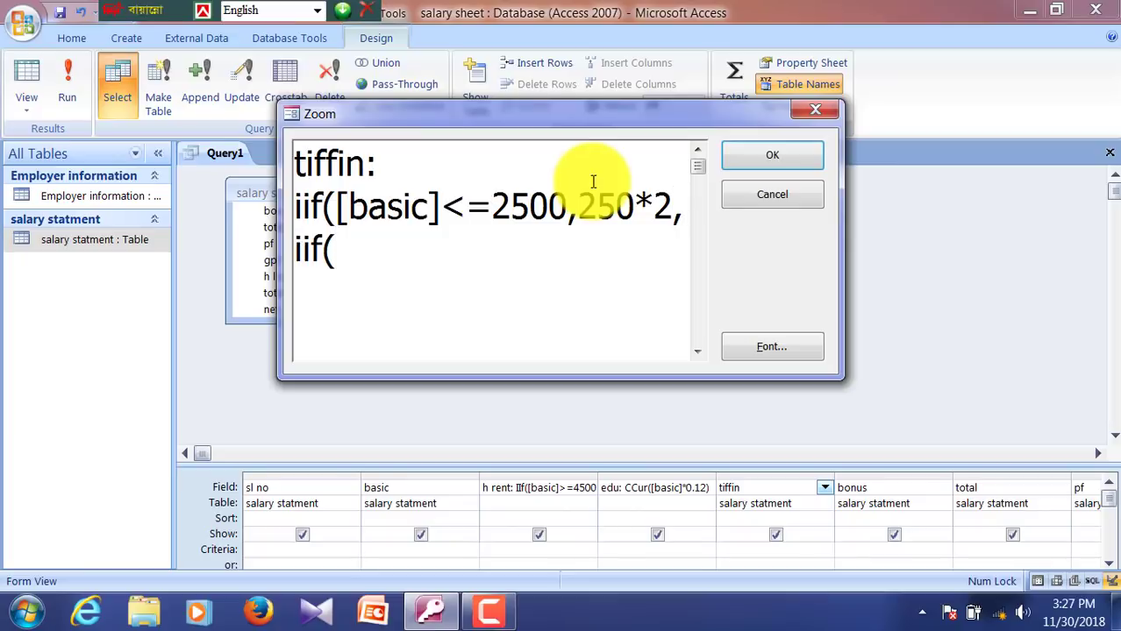
type("[basic]<")
type("=")
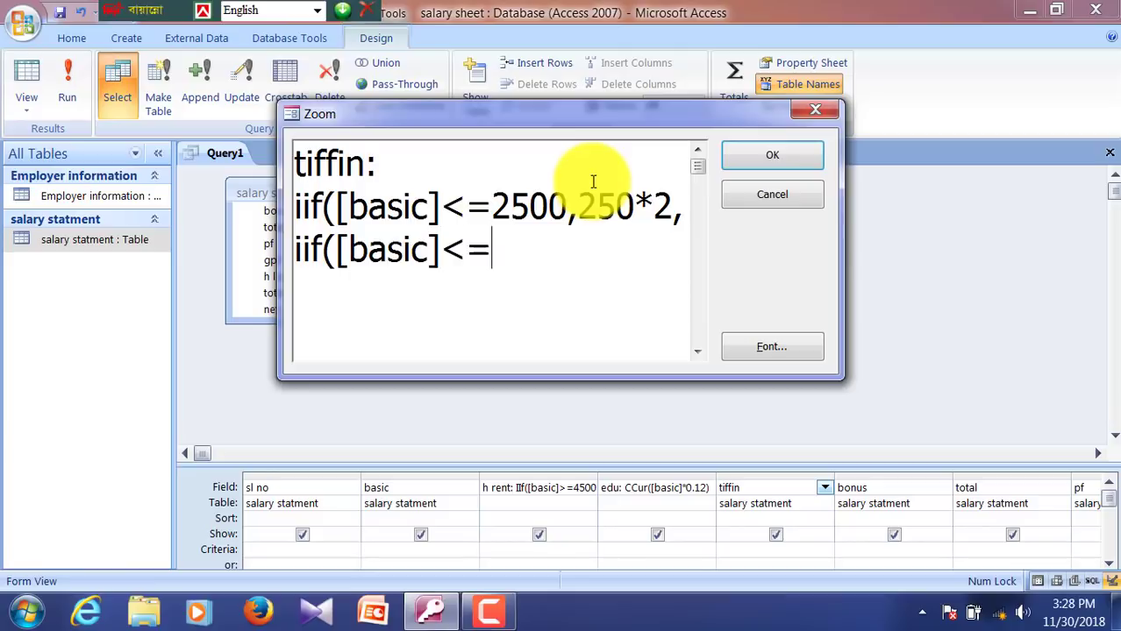
type("4500")
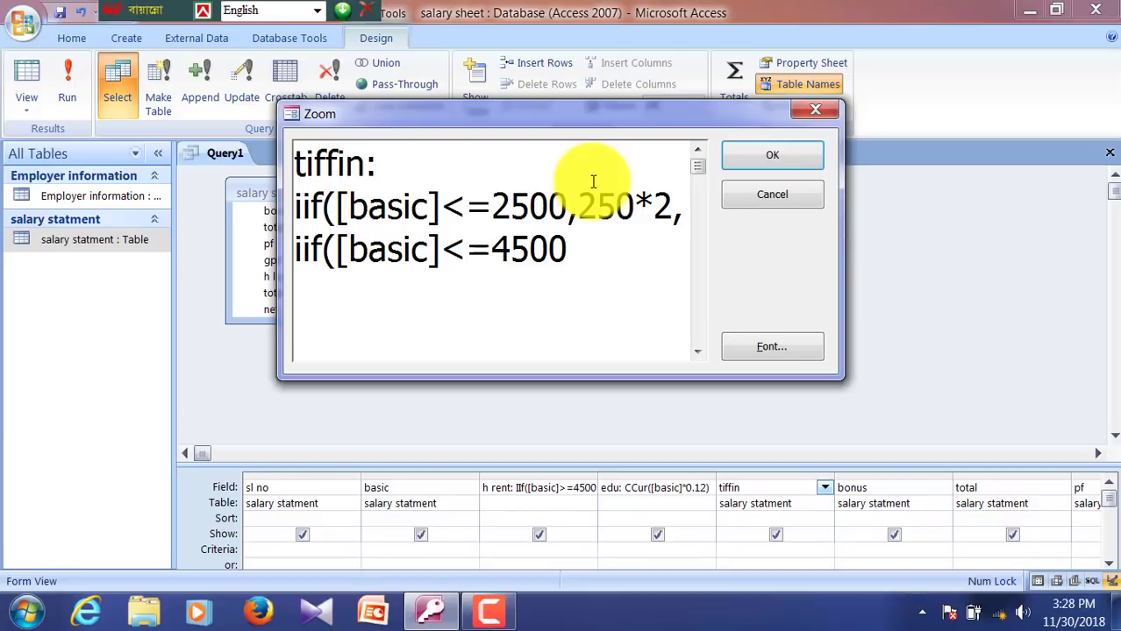
type(",250*")
type("3")
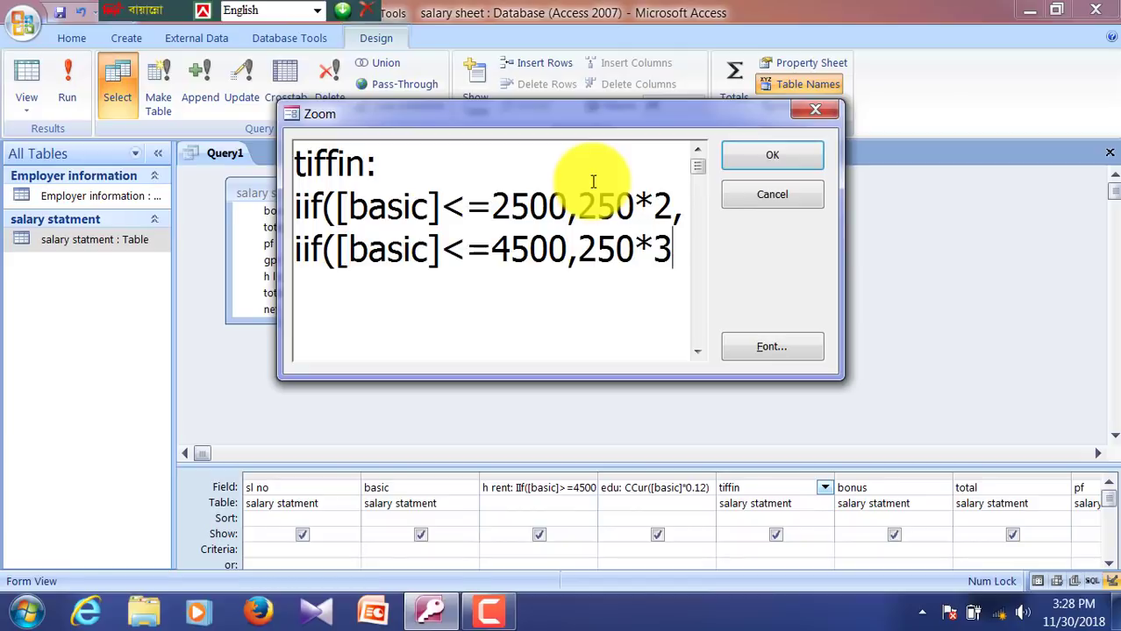
type(",if")
key("BackSpace")
type("if(")
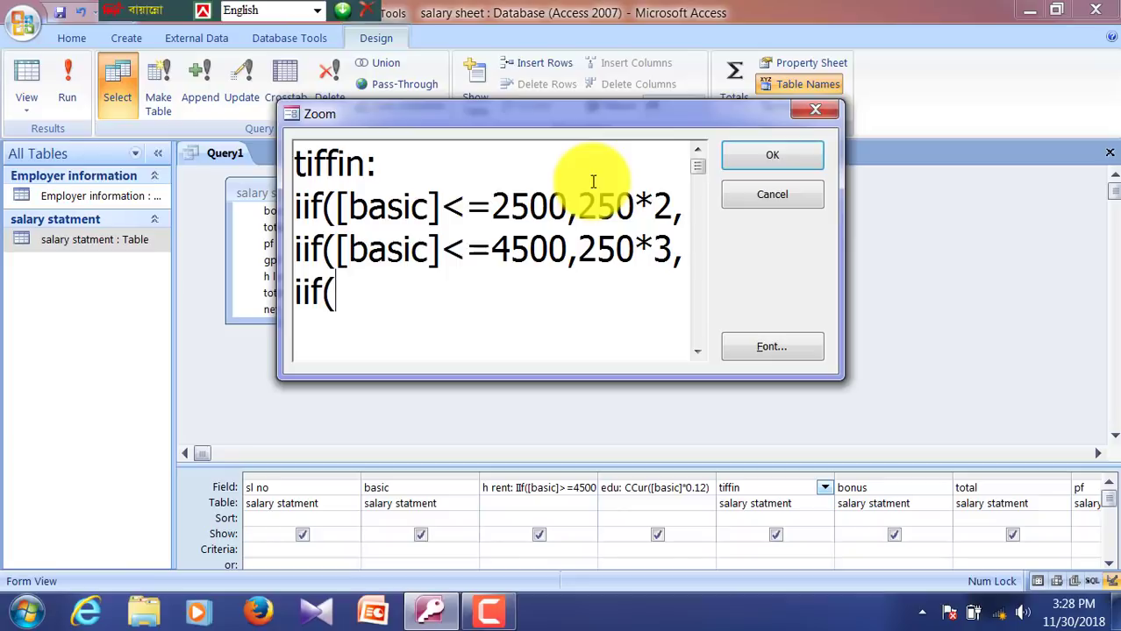
type("[basic]<")
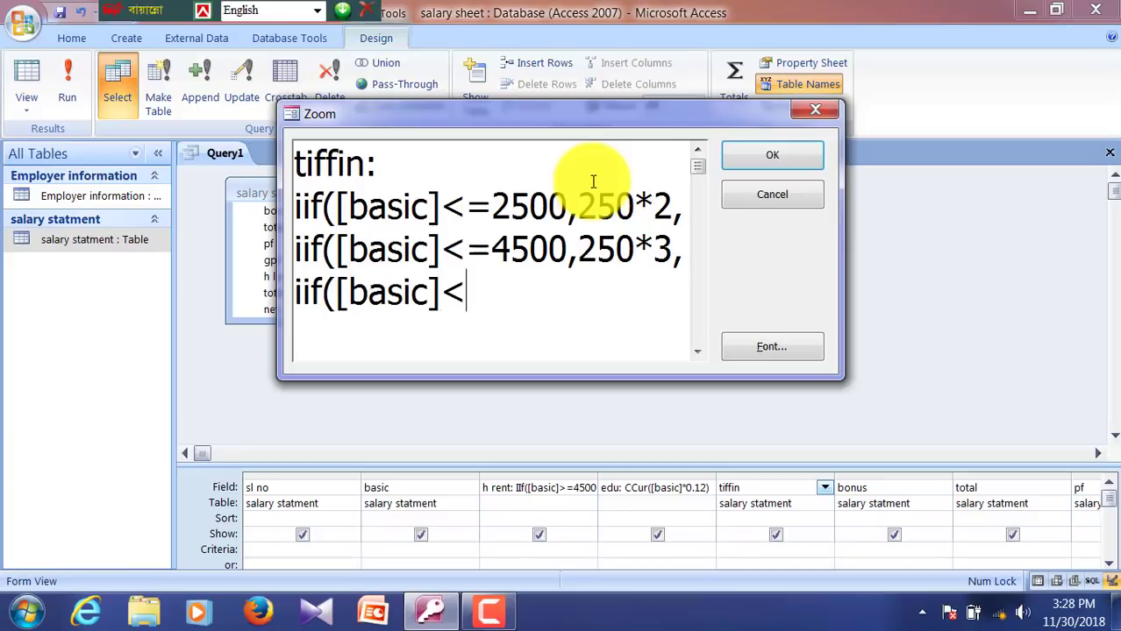
type("=6500")
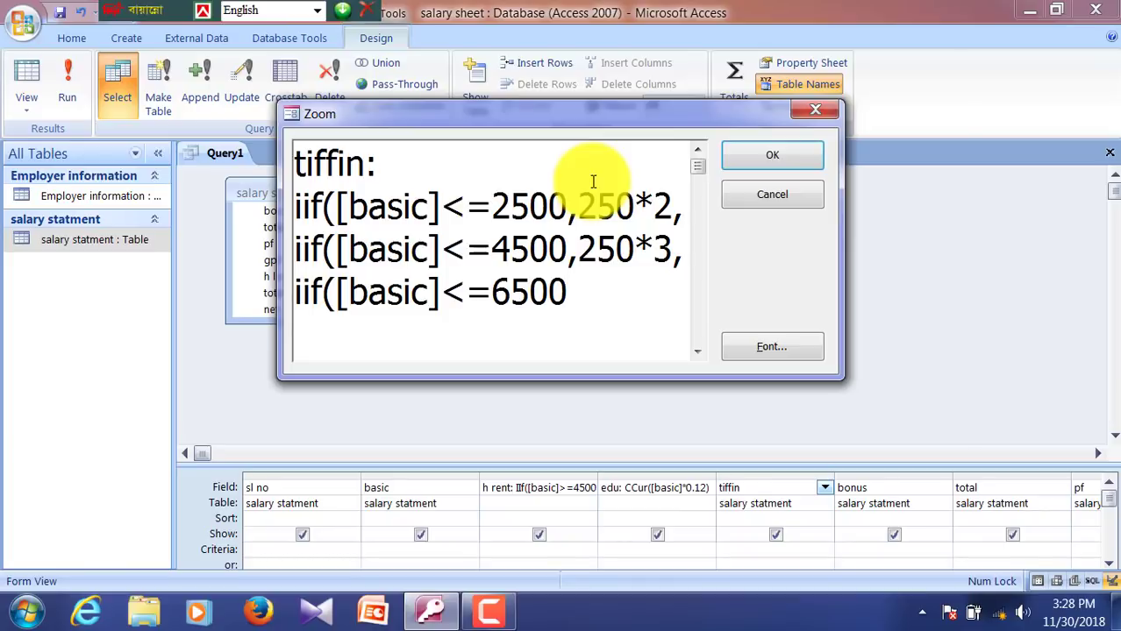
type(",25")
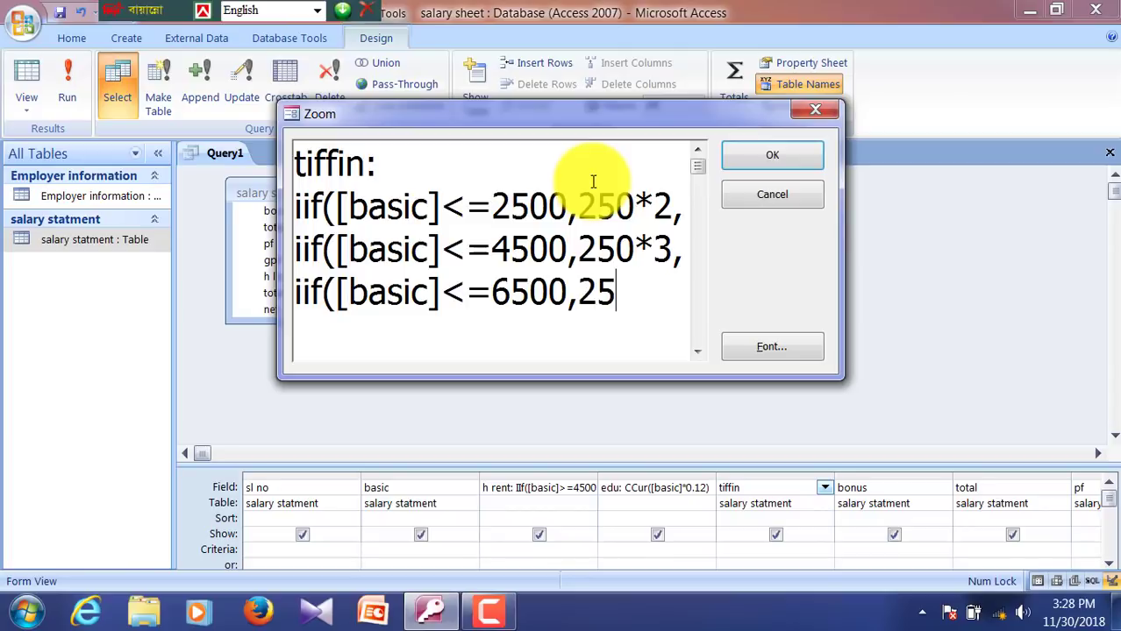
type("0*")
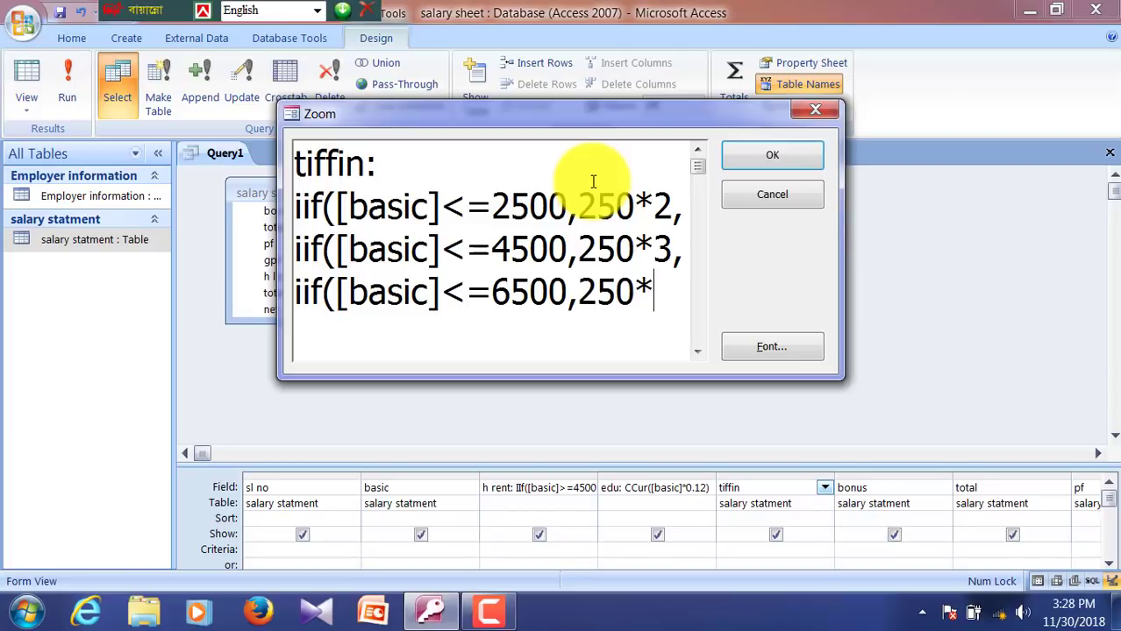
type("5,iif")
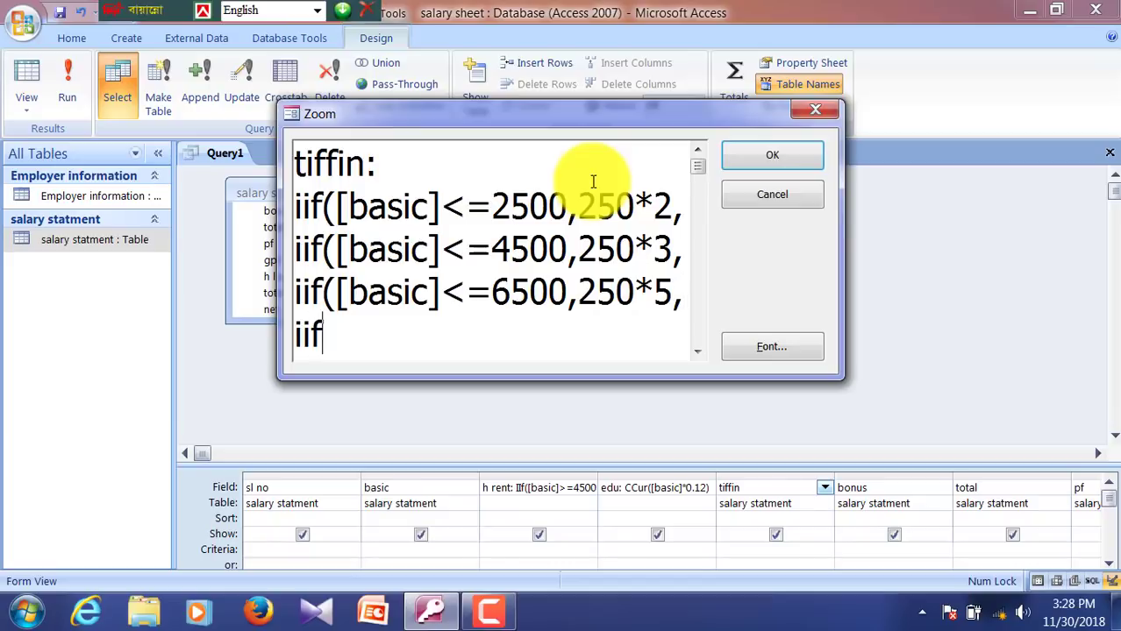
type("([basic]")
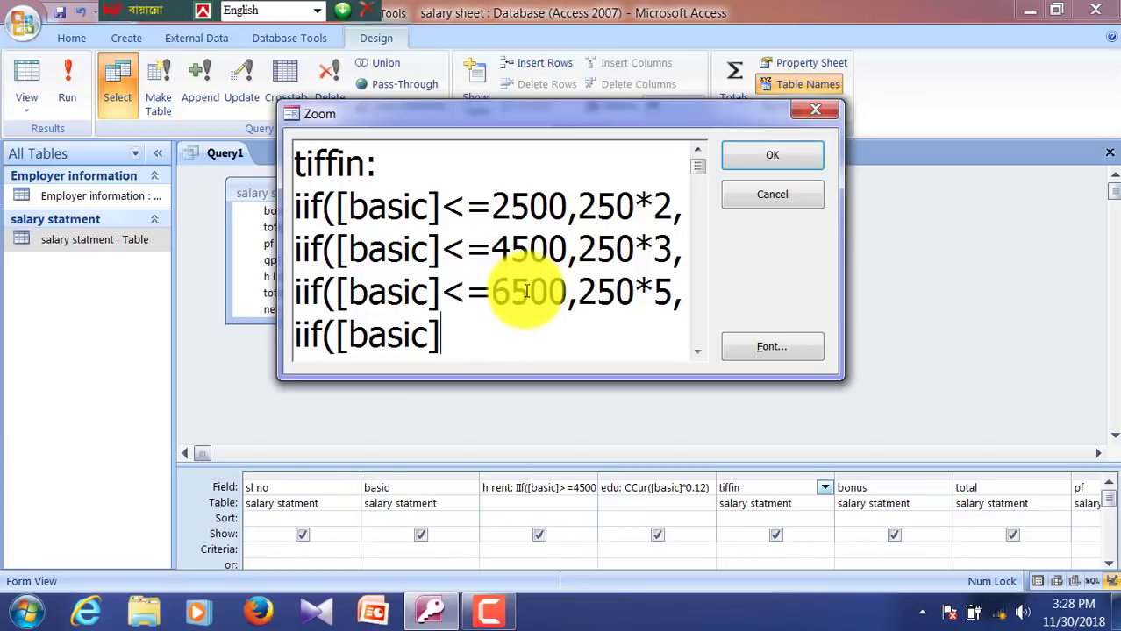
type(">")
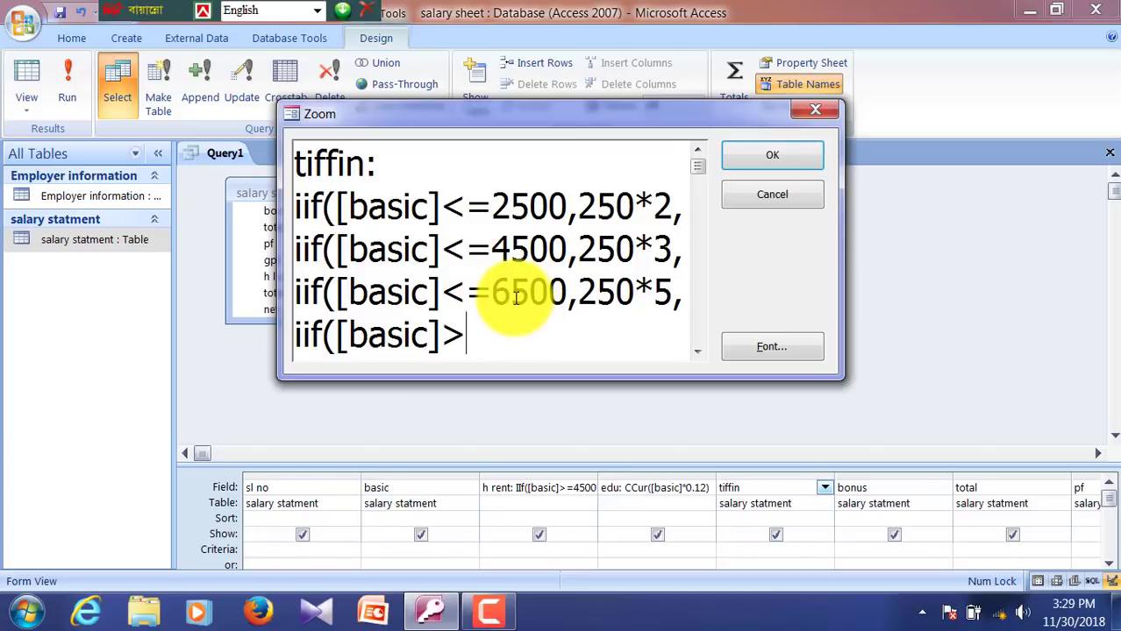
type("6500")
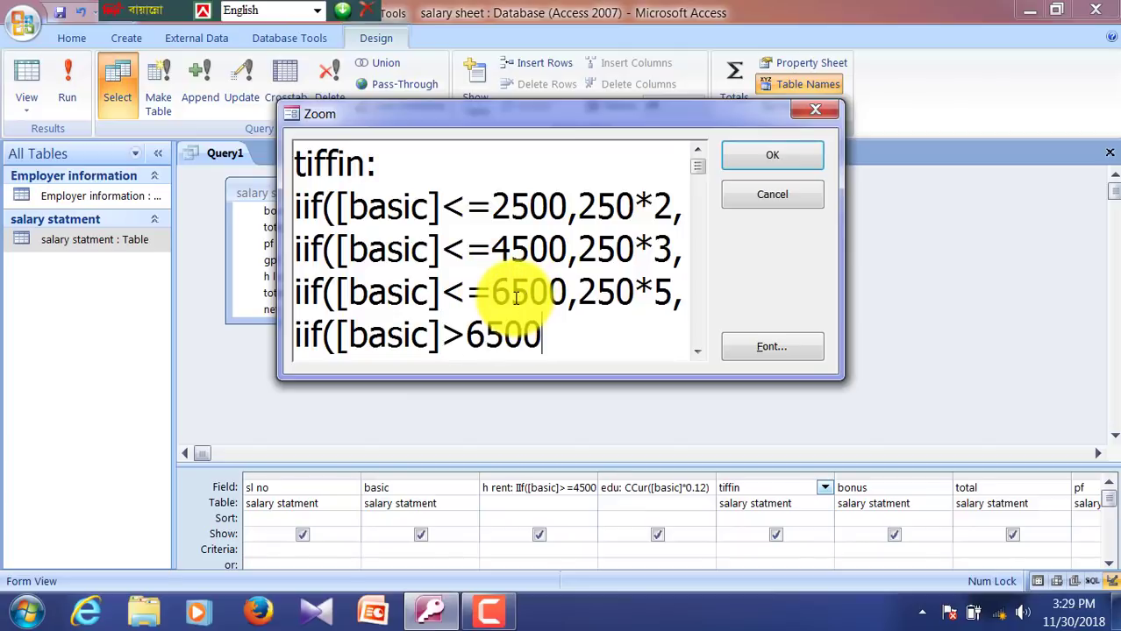
type(",250*")
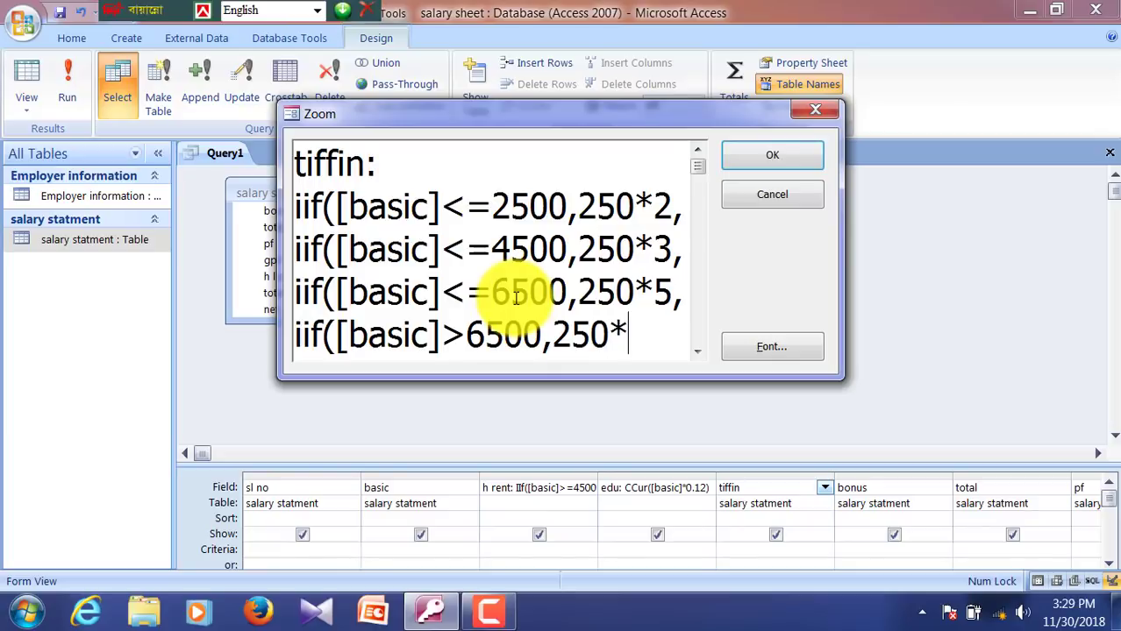
type("6")
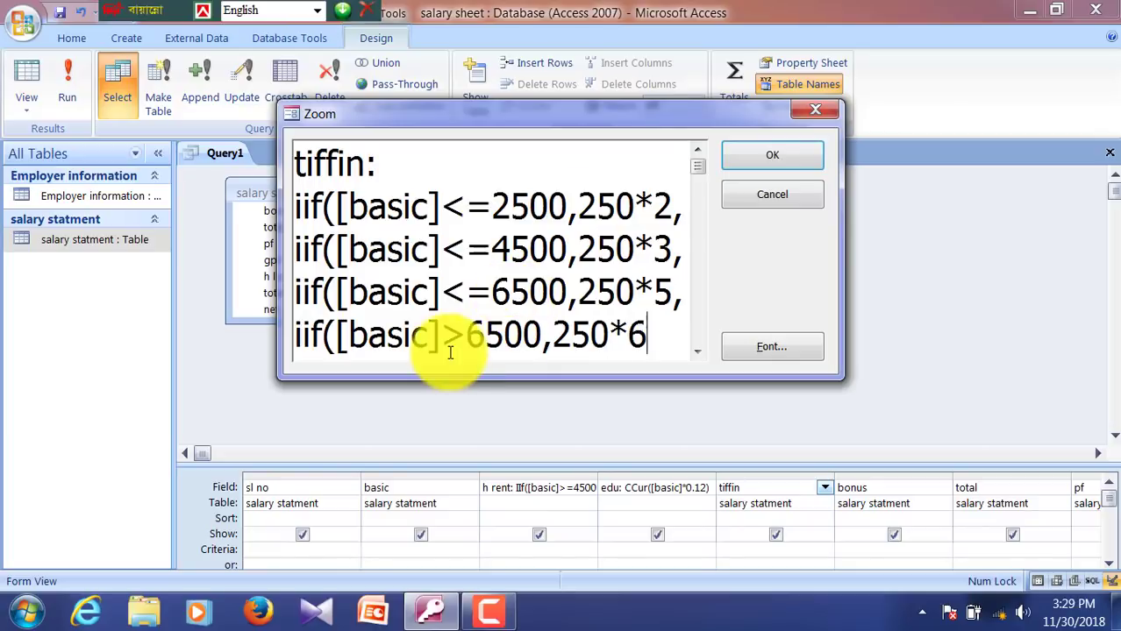
Step: Change the amount in all four tiffin tiers from 250 to 50
left_click(577, 207)
key("Delete")
key("Delete")
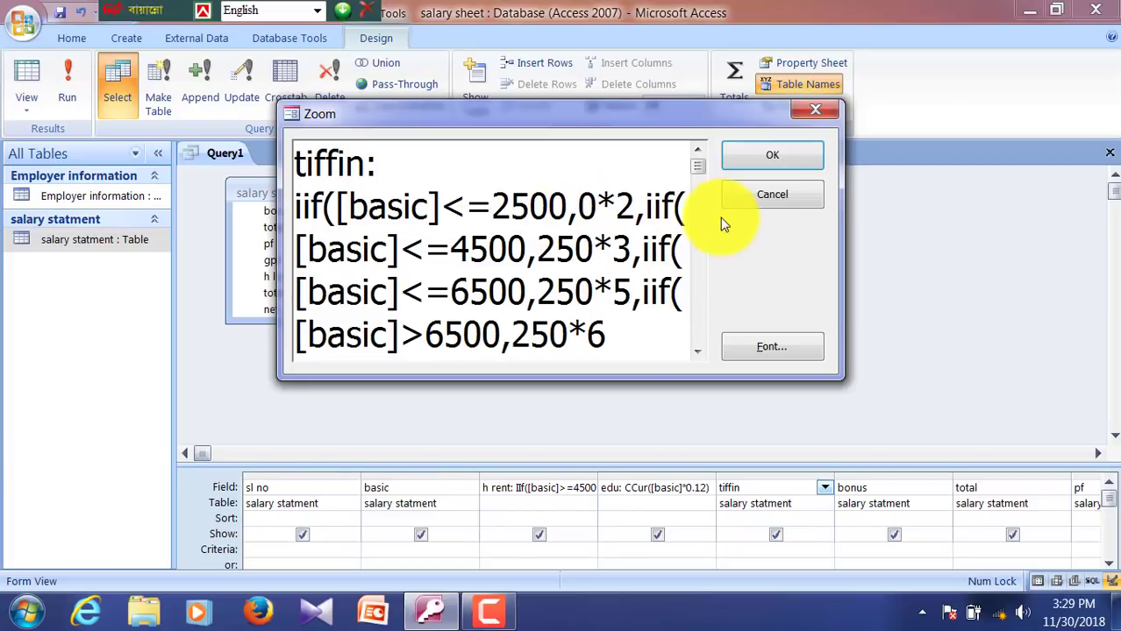
key("Delete")
type("50")
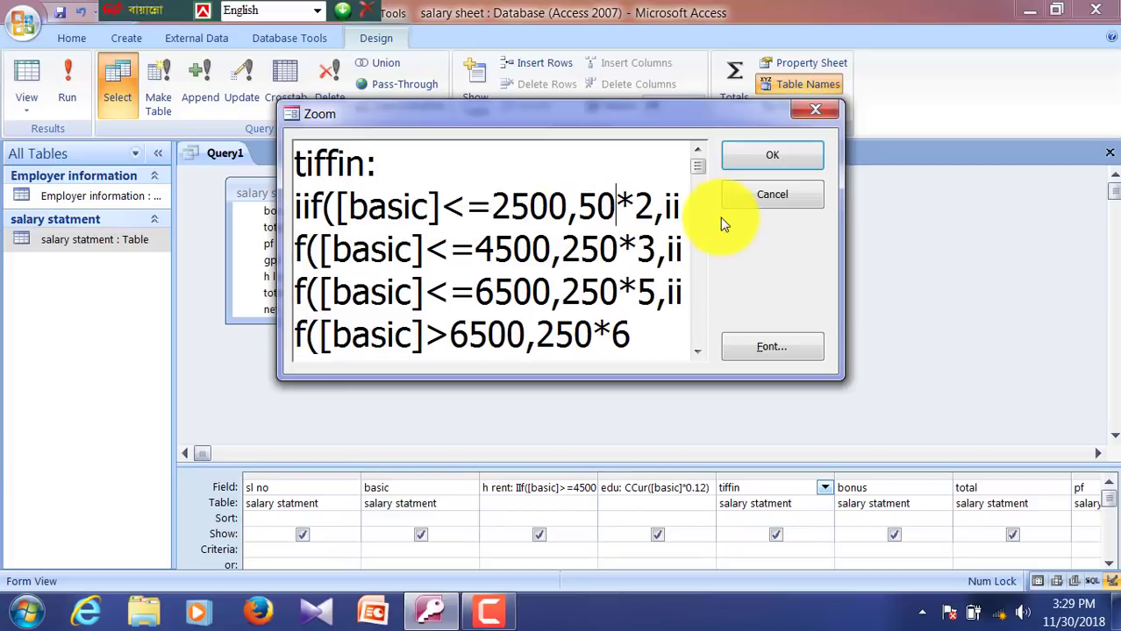
left_click(562, 245)
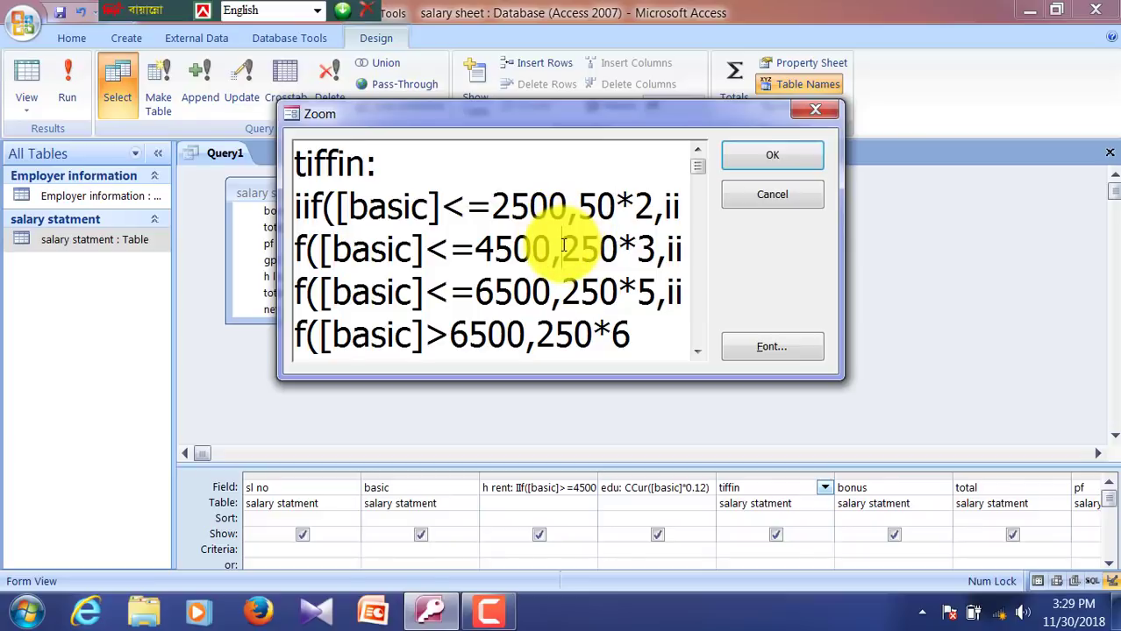
key("Delete")
key("Delete")
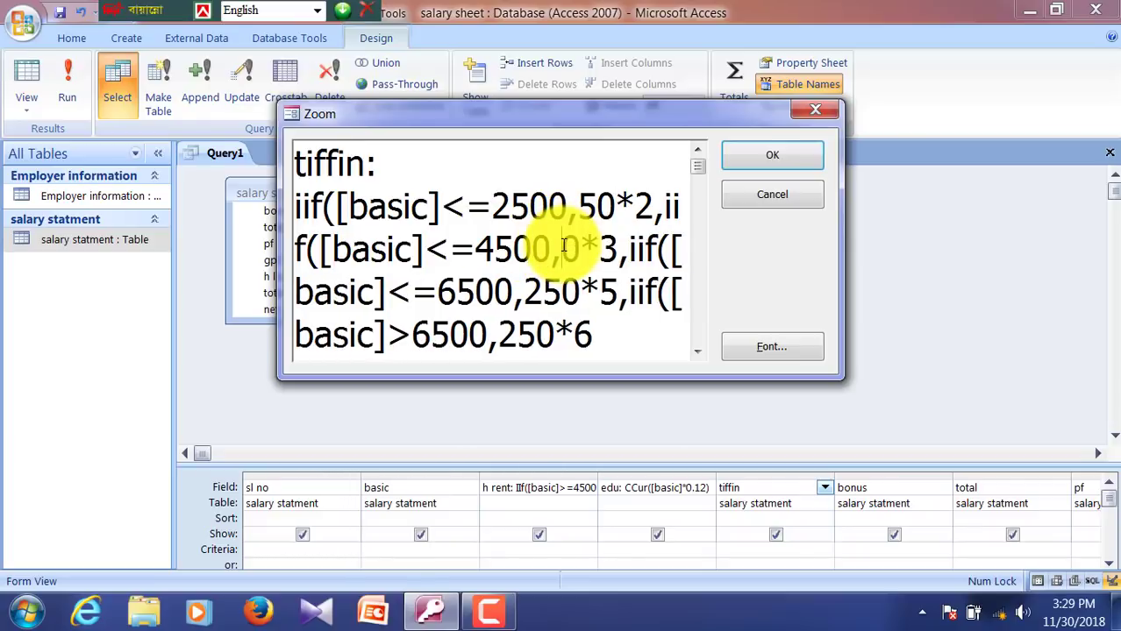
type("5")
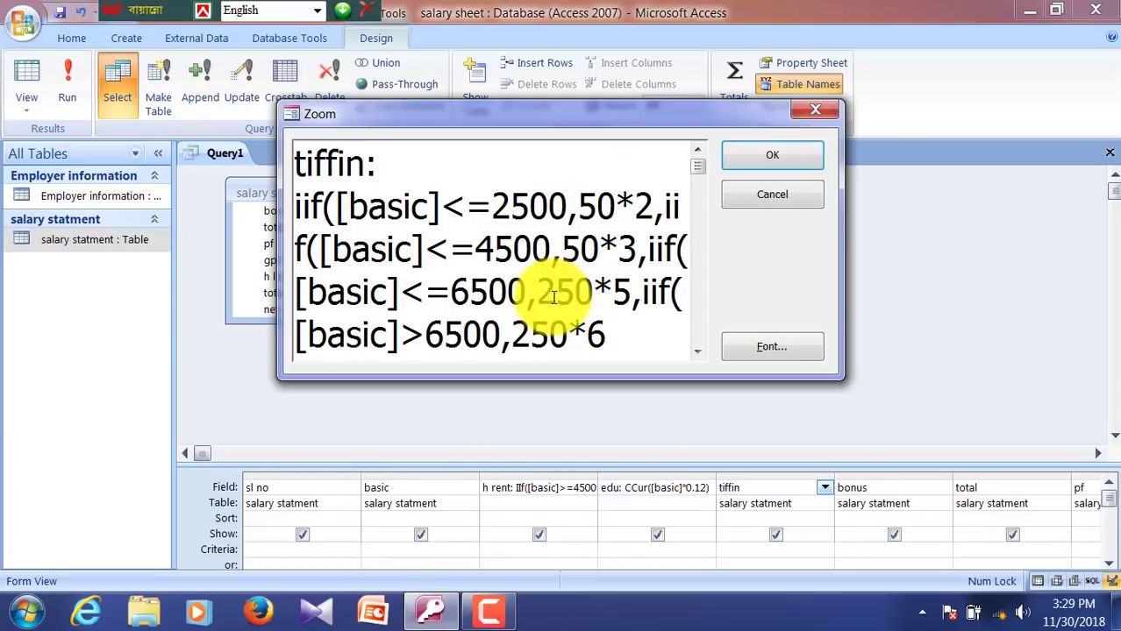
left_click(545, 297)
key("Delete")
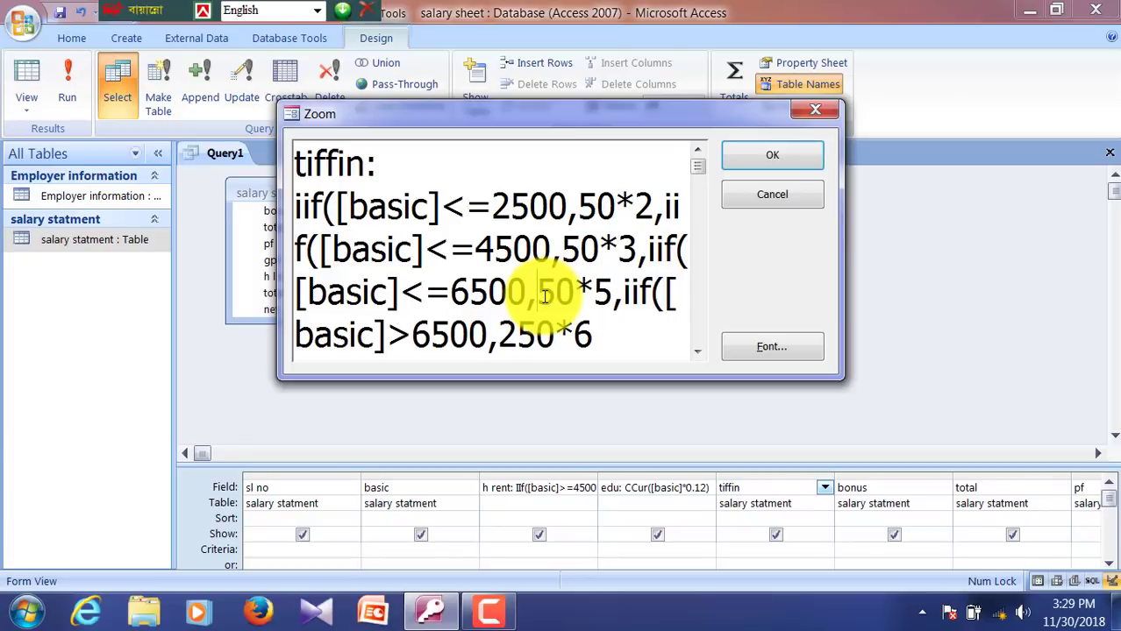
left_click(503, 339)
key("Delete")
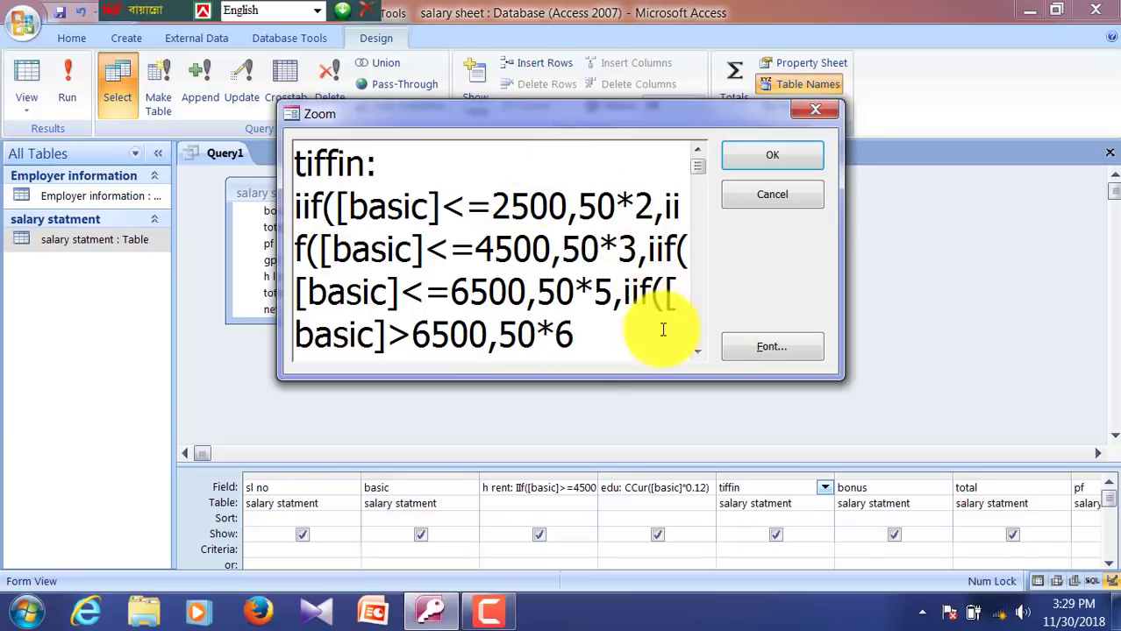
Step: Close the nested IIf with '))))' after 50*6 and store the expression in the tiffin column
left_click(595, 355)
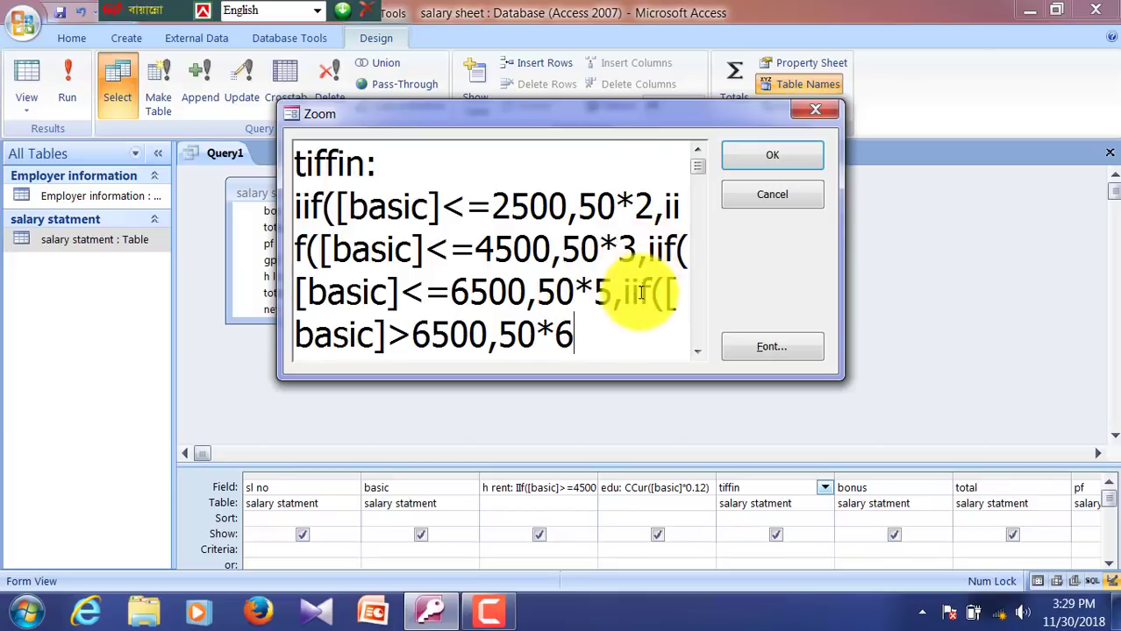
type("))))")
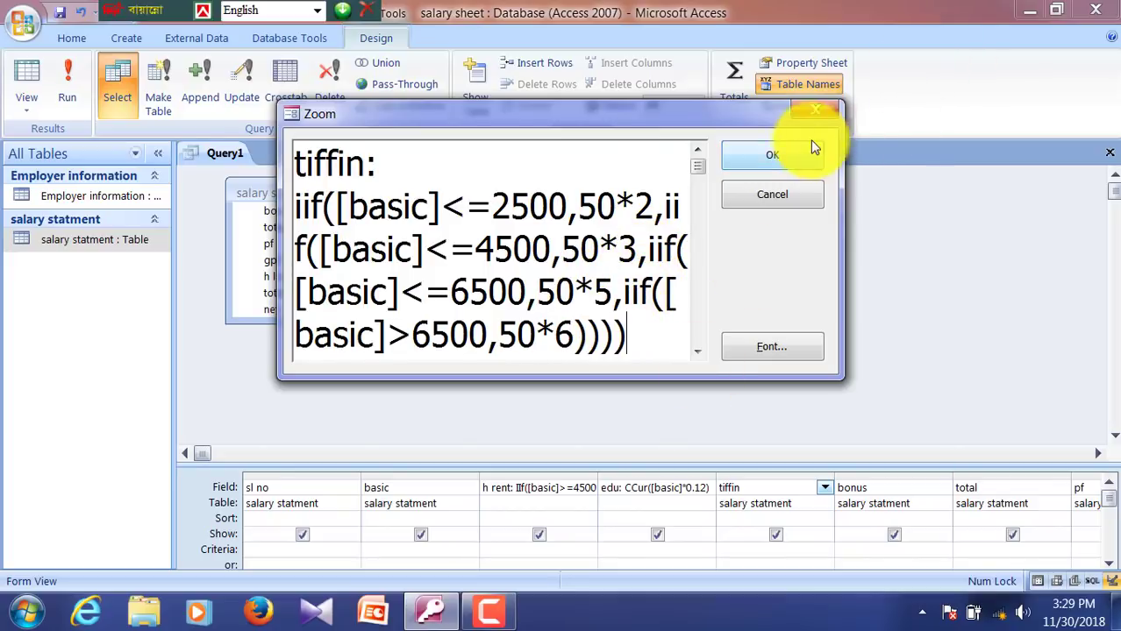
left_click(795, 149)
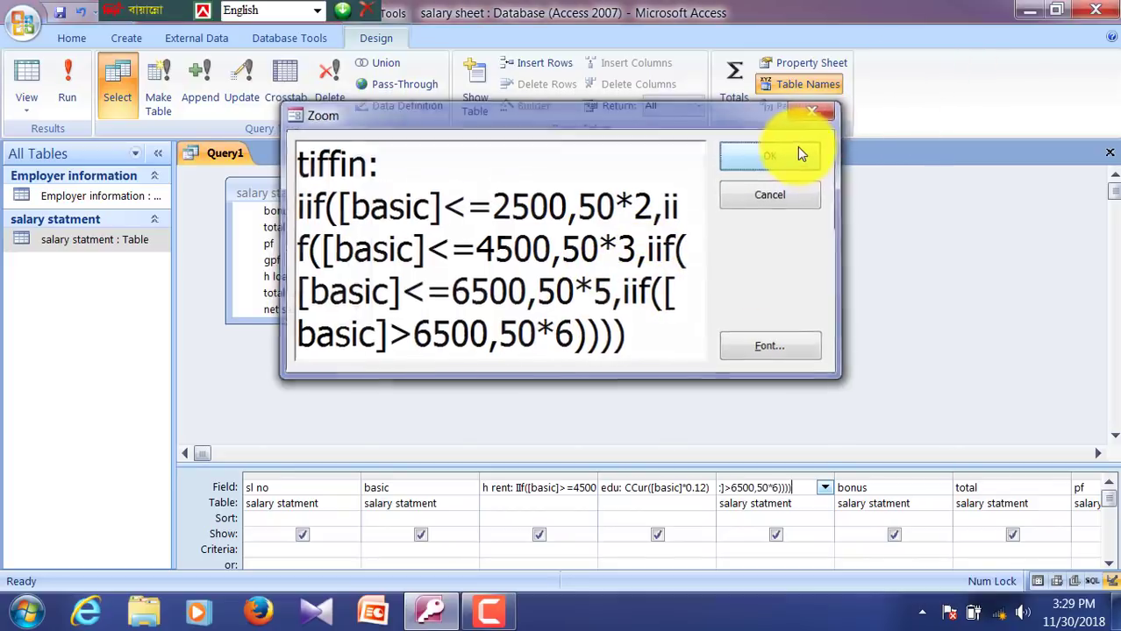
key("Tab")
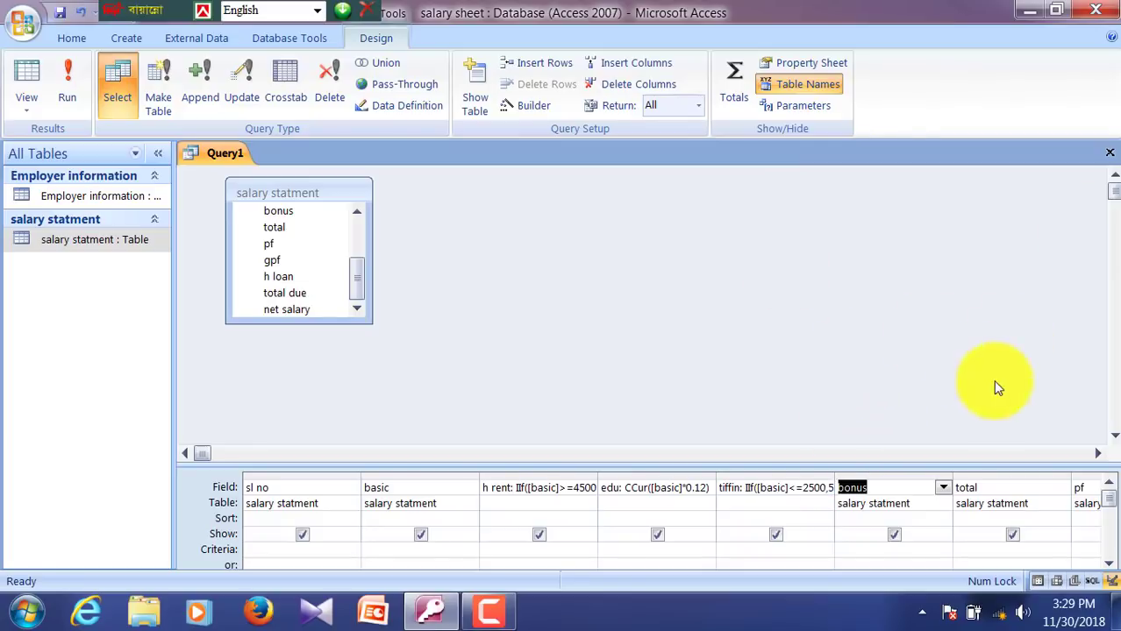
Step: In the bonus field's Zoom box, type 'bonus: iif([basic]<=3000,300*2,iif([basic]<=6500,'
right_click(888, 491)
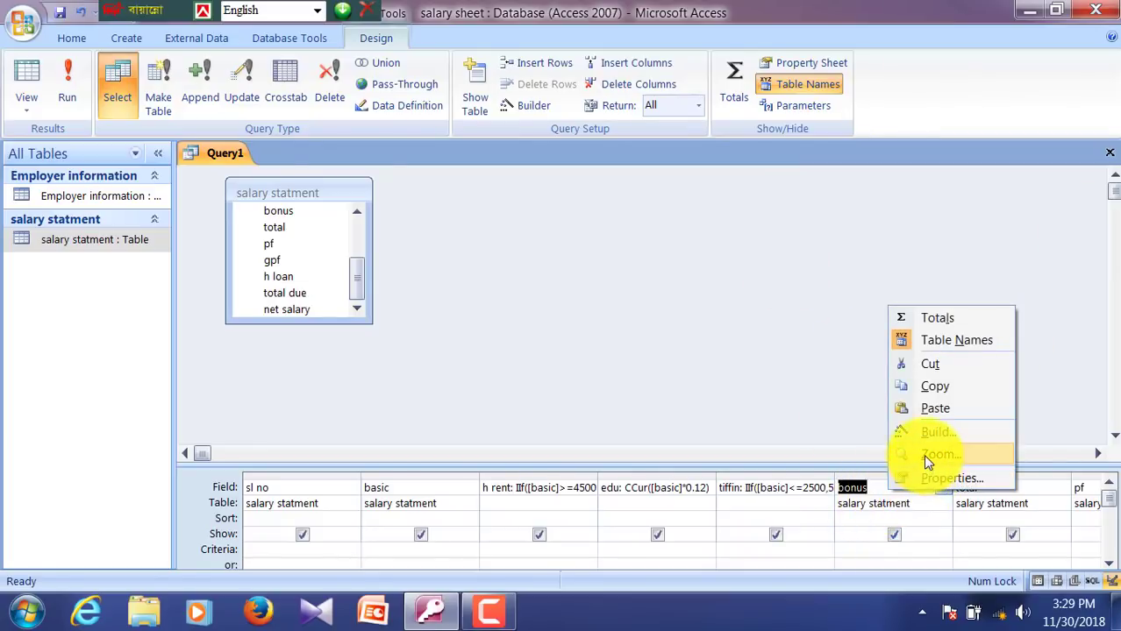
left_click(922, 454)
left_click(512, 221)
type(":")
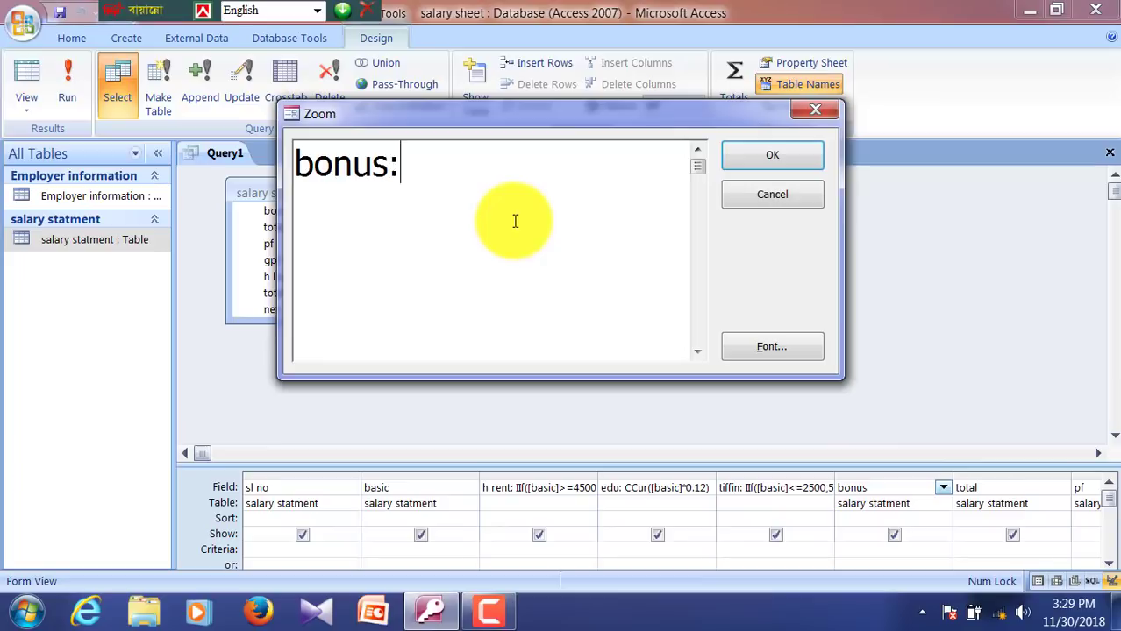
type(" iif(")
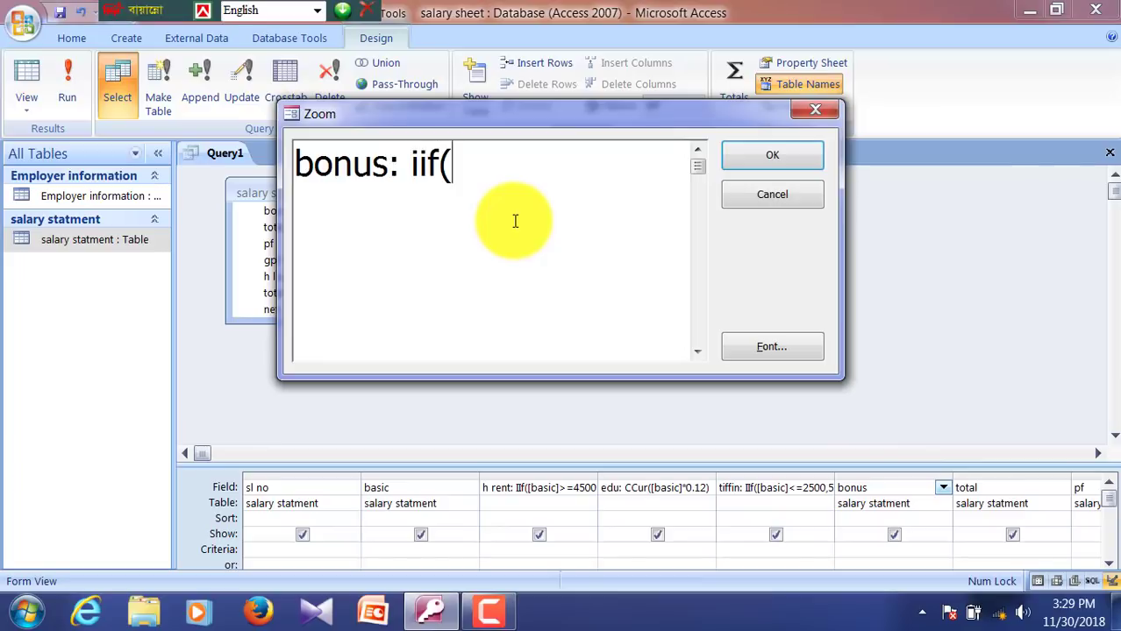
type("[")
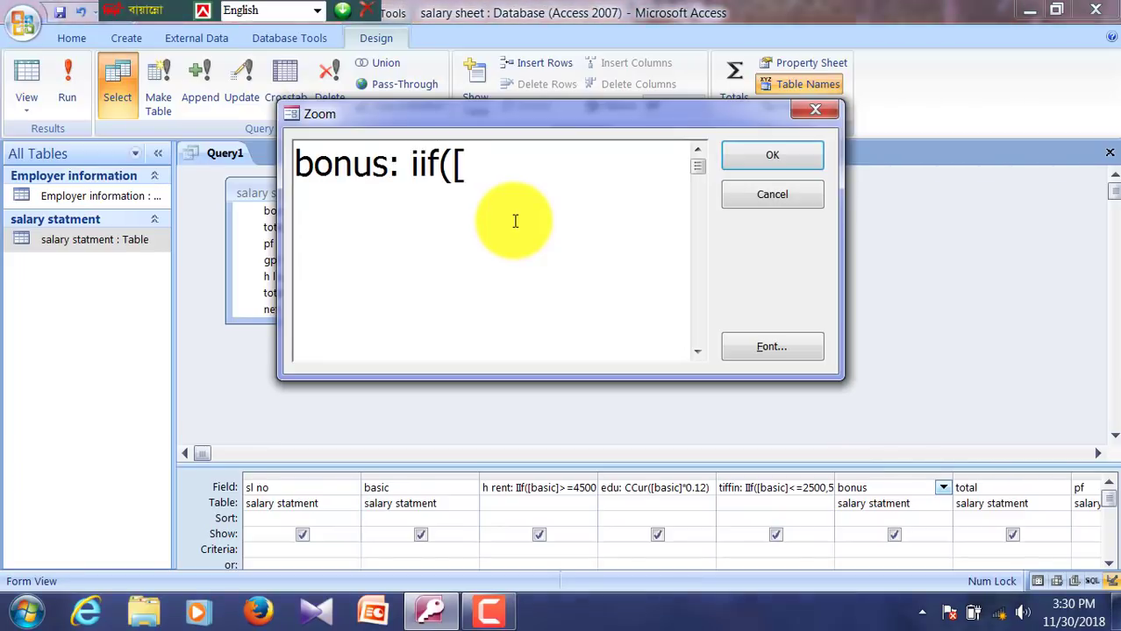
key("BackSpace")
type("[basic]")
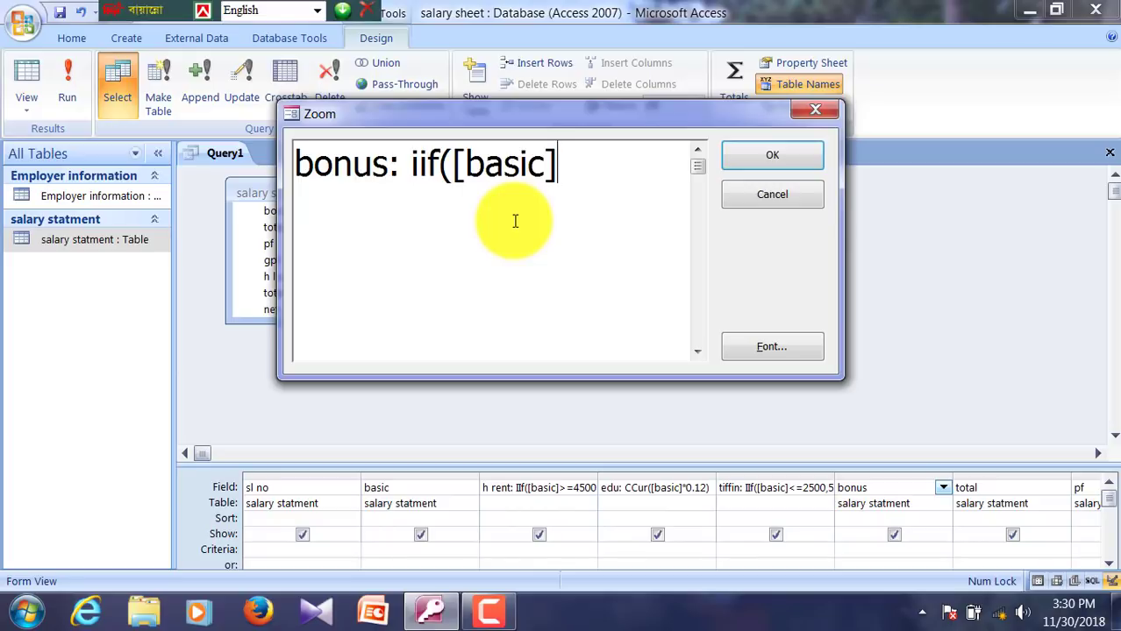
type("<=1500,")
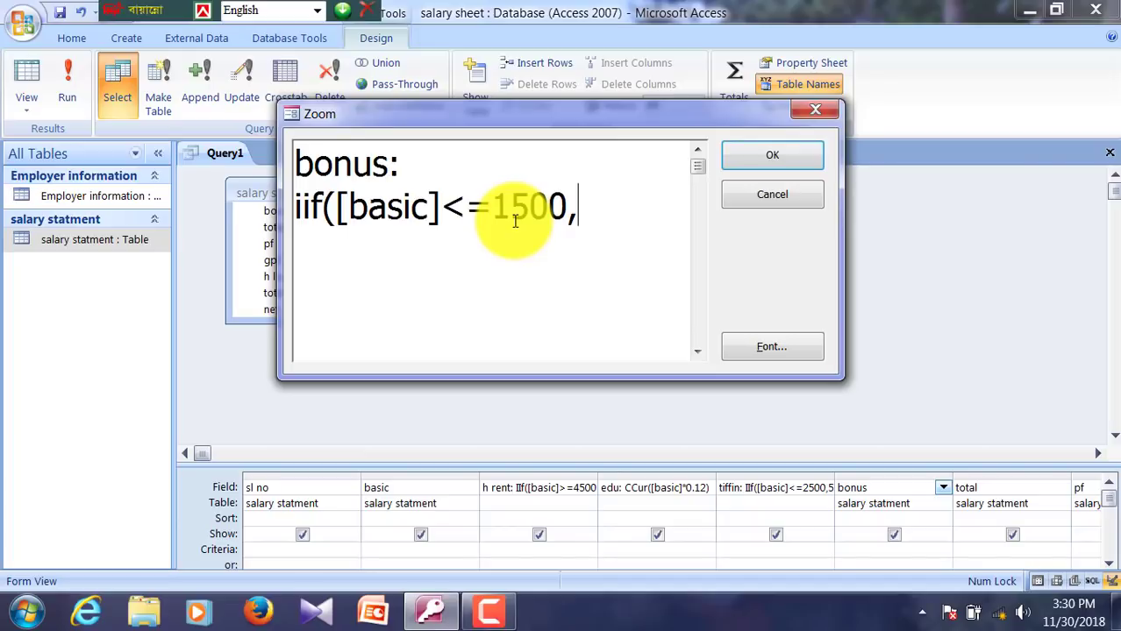
key("BackSpace")
key("BackSpace")
key("BackSpace")
key("BackSpace")
key("BackSpace")
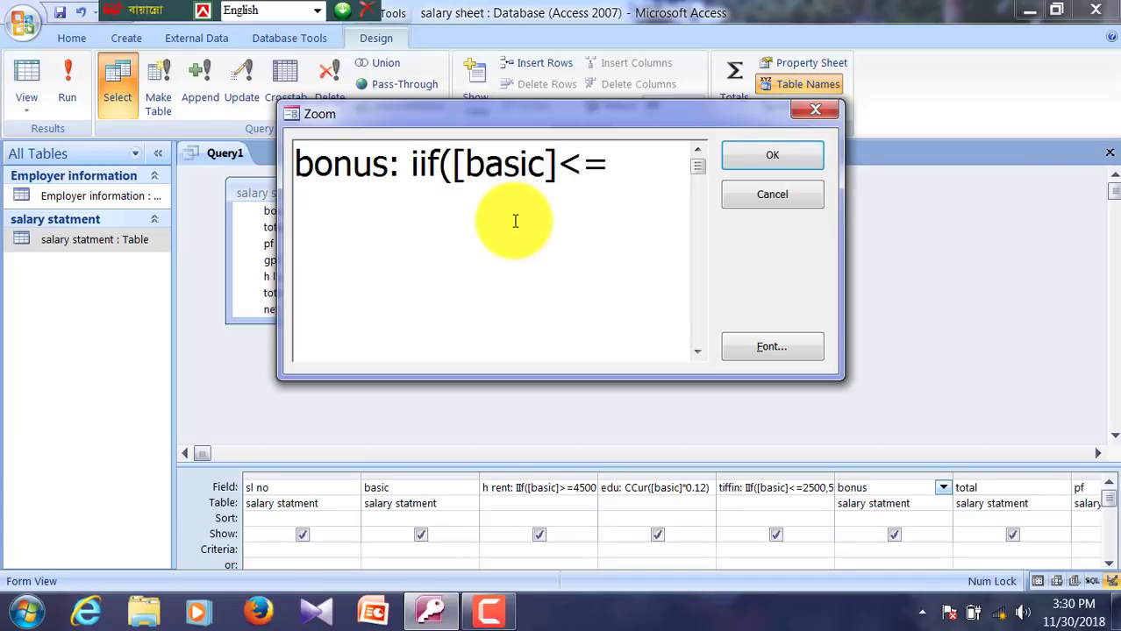
type("3000,")
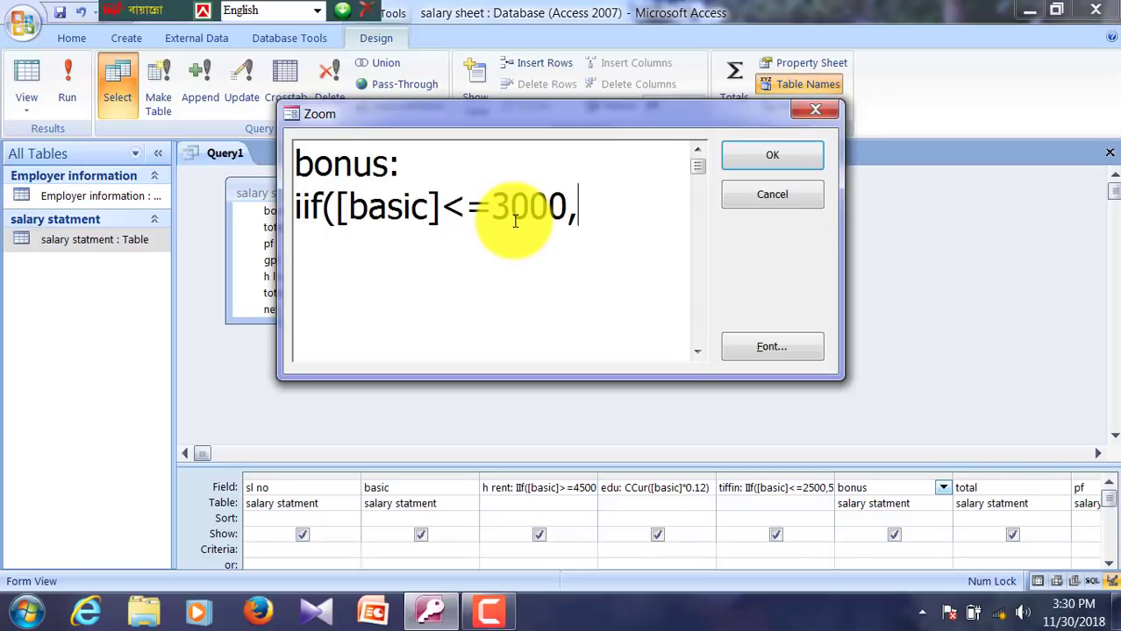
type("300*2")
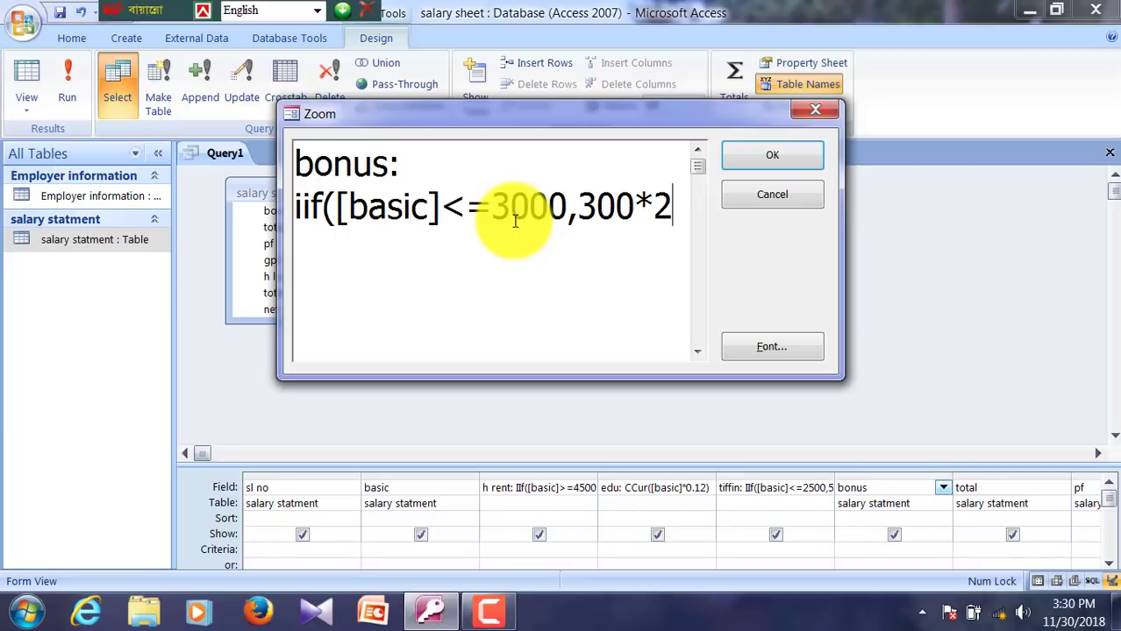
type(",iif(")
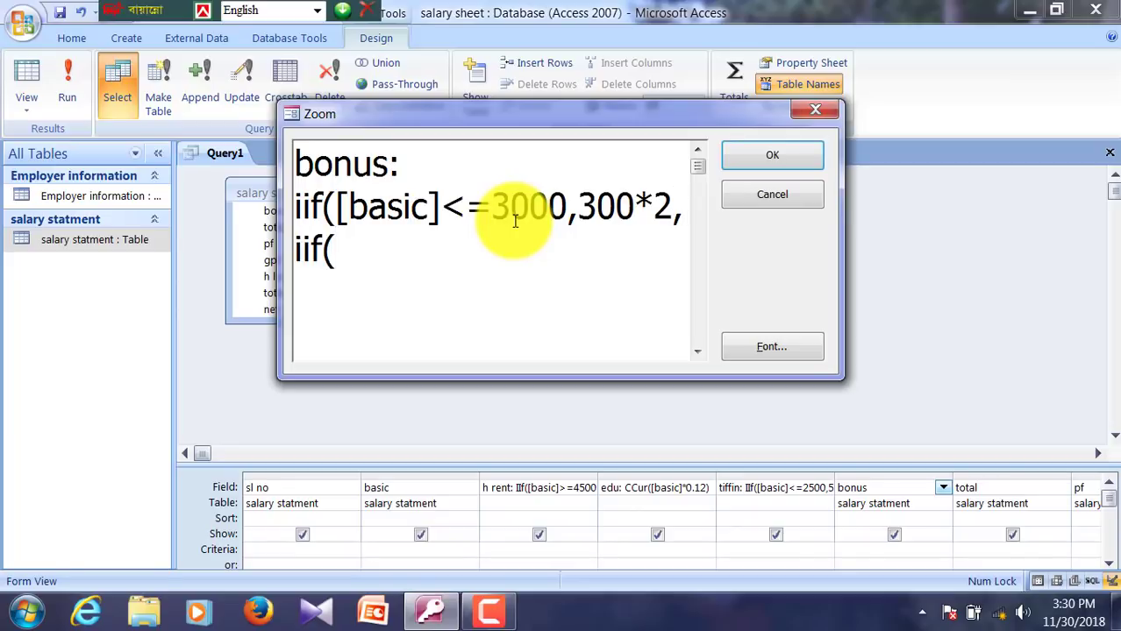
type("[basic]<=")
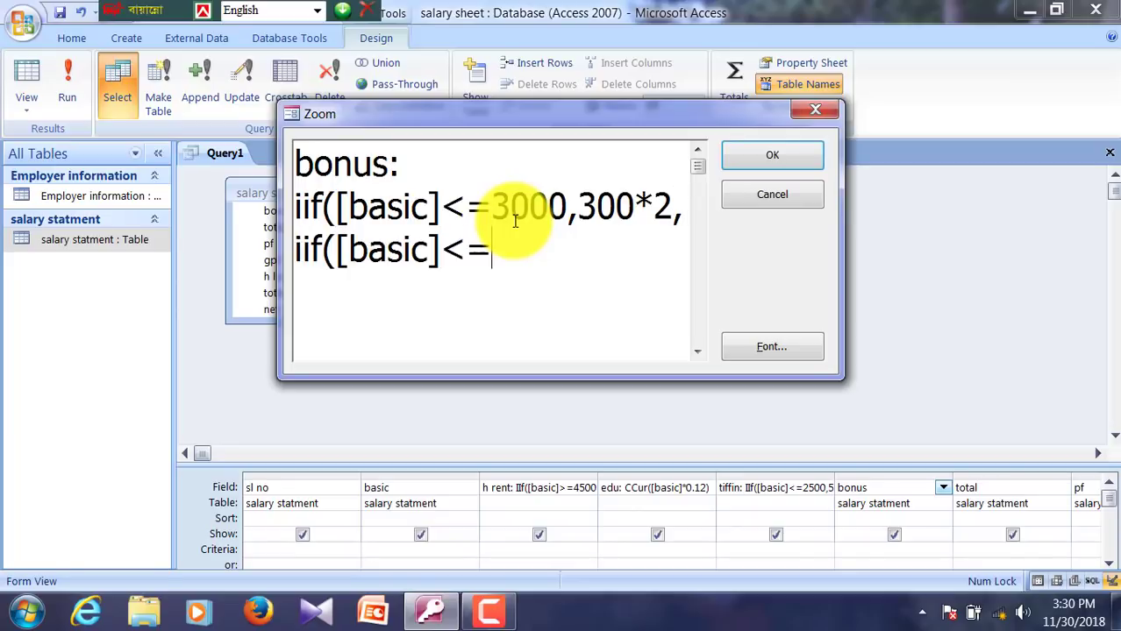
type("6500")
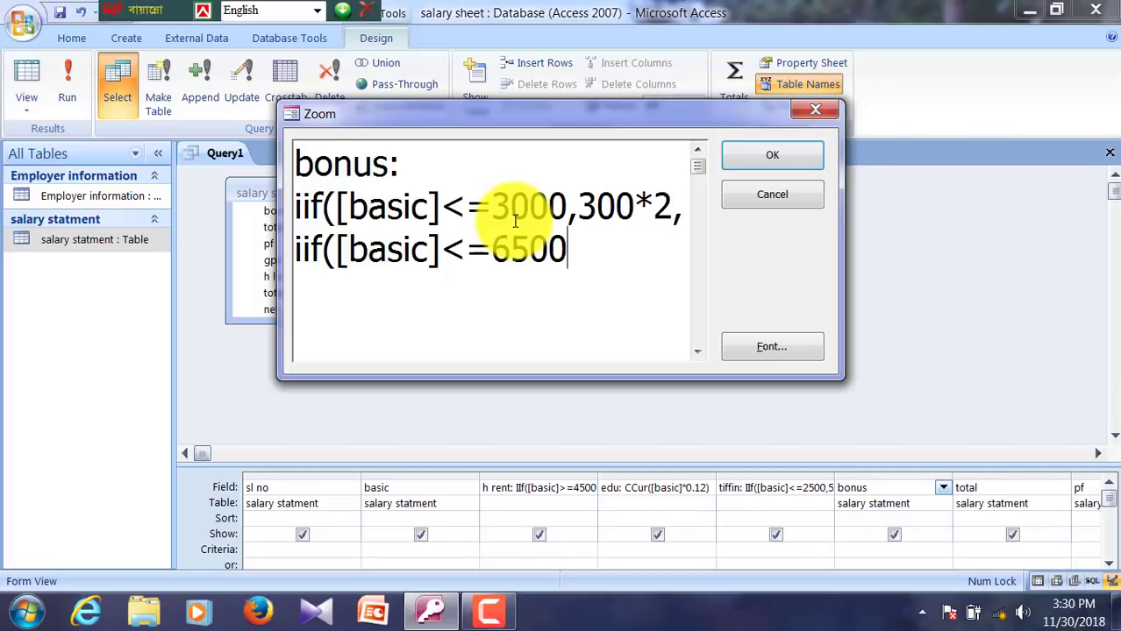
type(",")
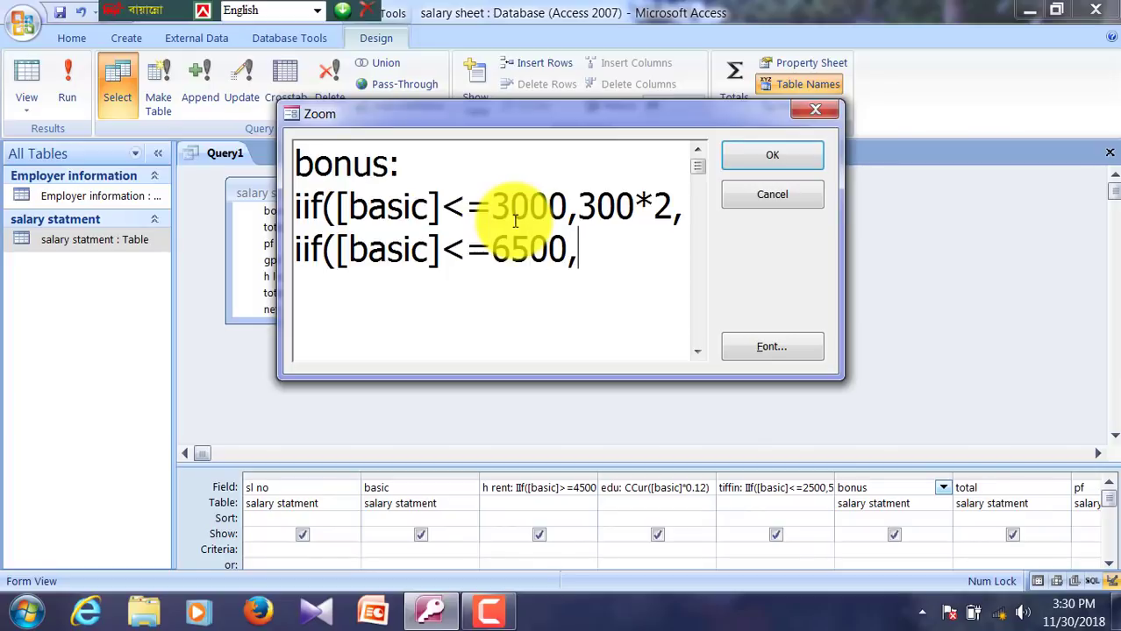
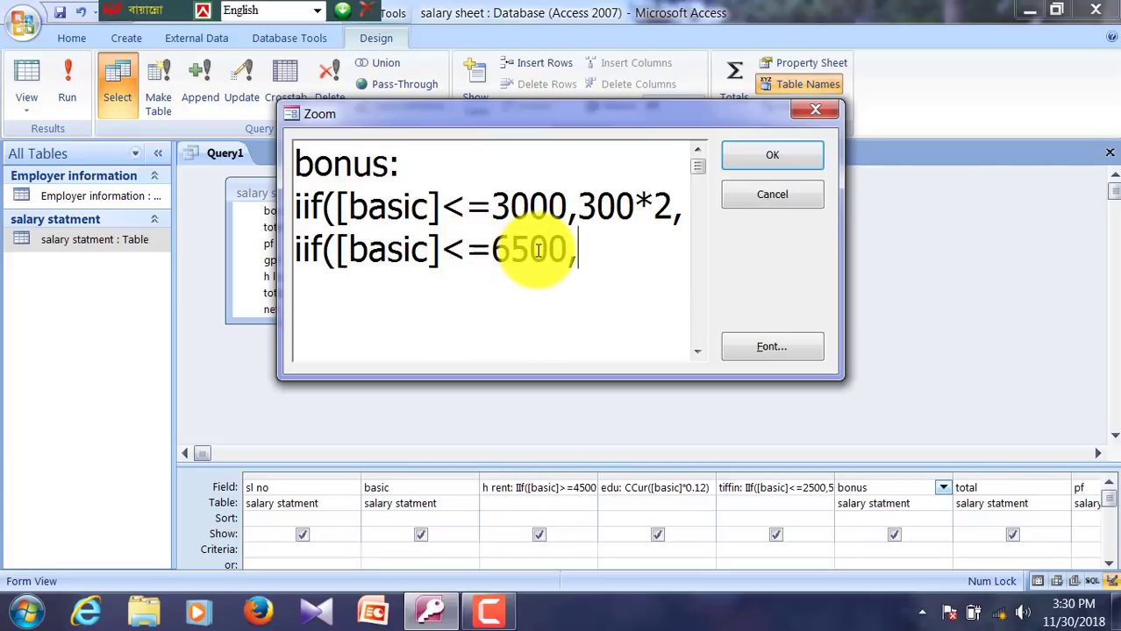
Step: Finish the bonus IIf with 300*4 and the >6500 case 300*6, closing all parentheses
type("300*4")
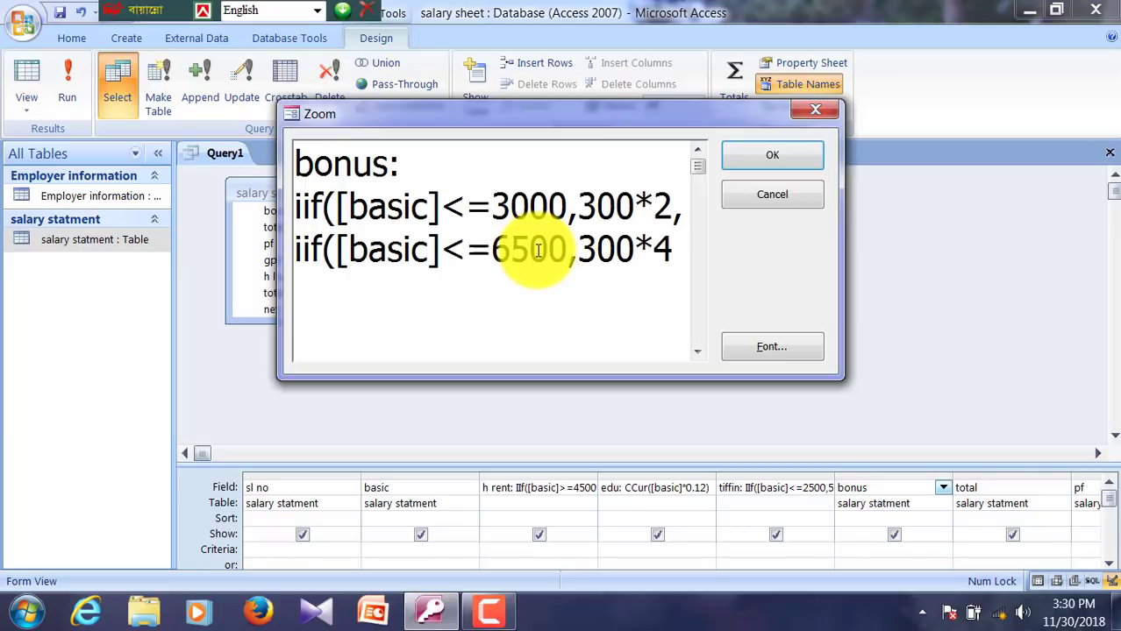
type(",iif([basic]")
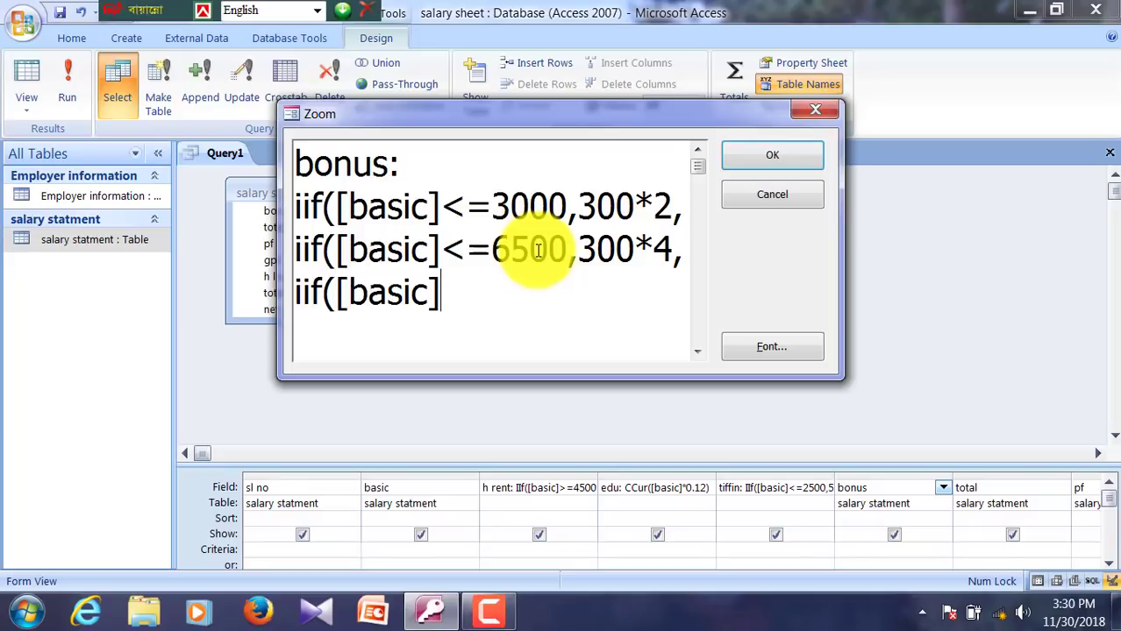
type(">6500")
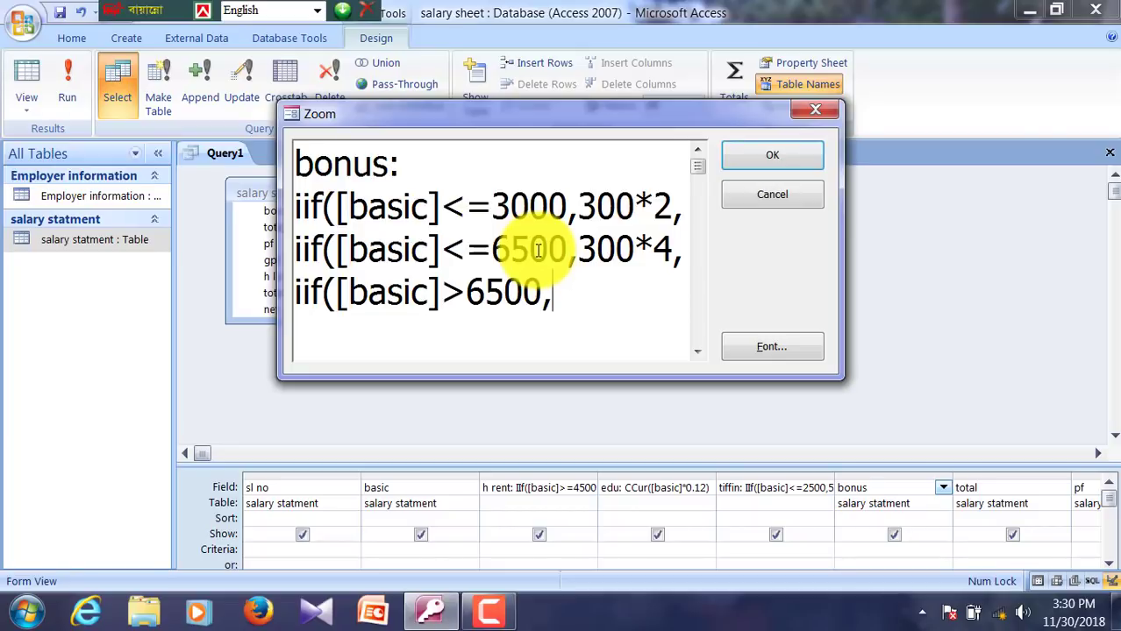
type(",300*")
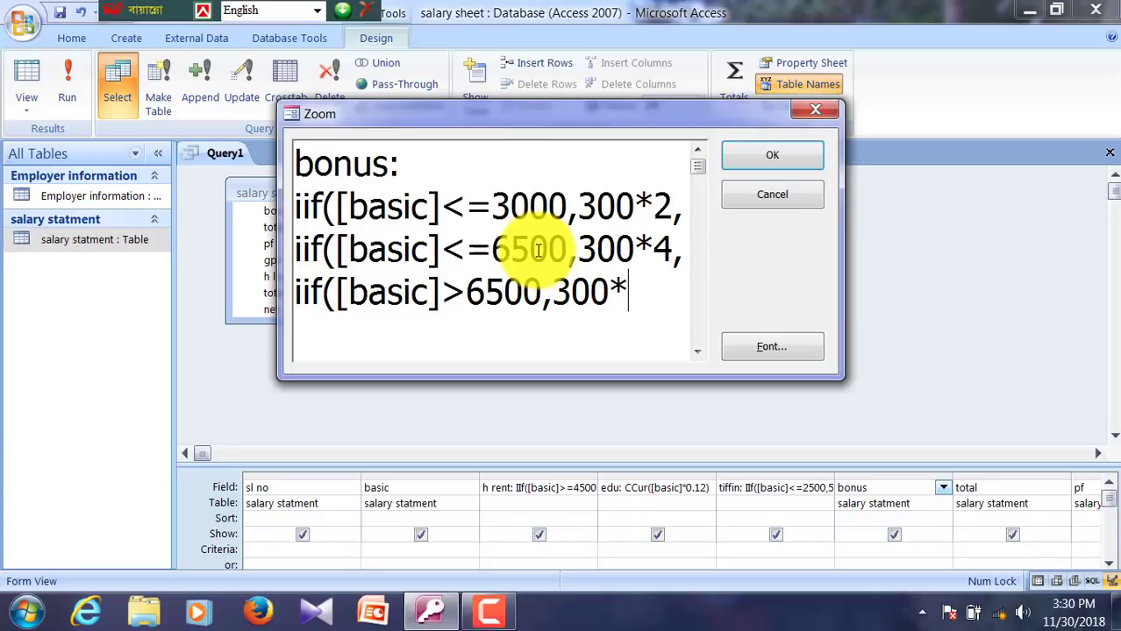
type("6)))")
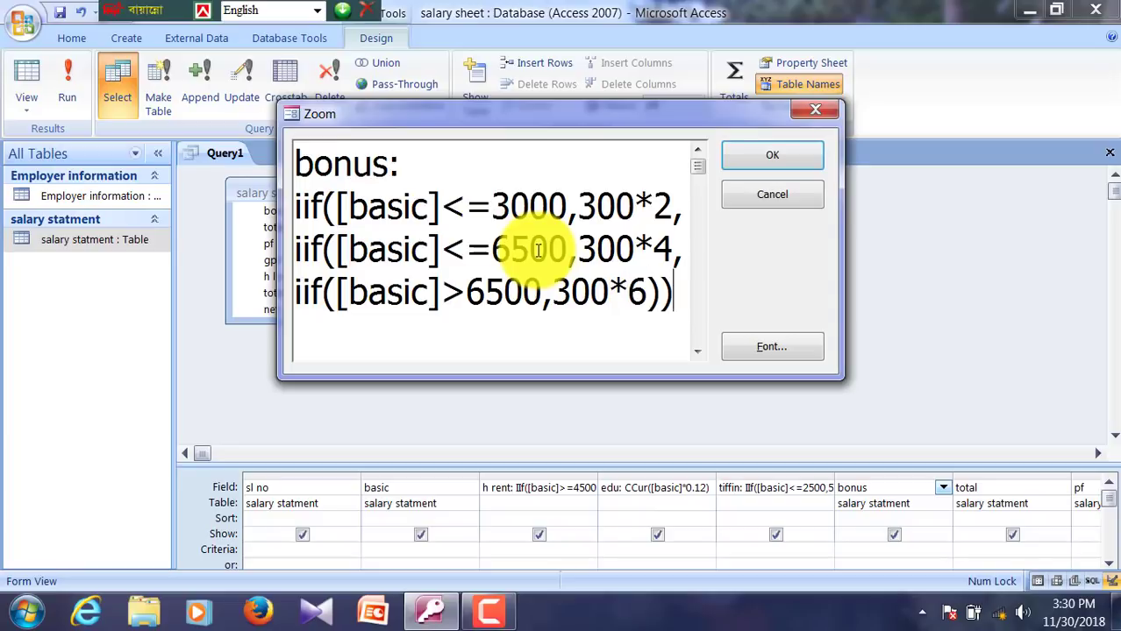
left_click(777, 163)
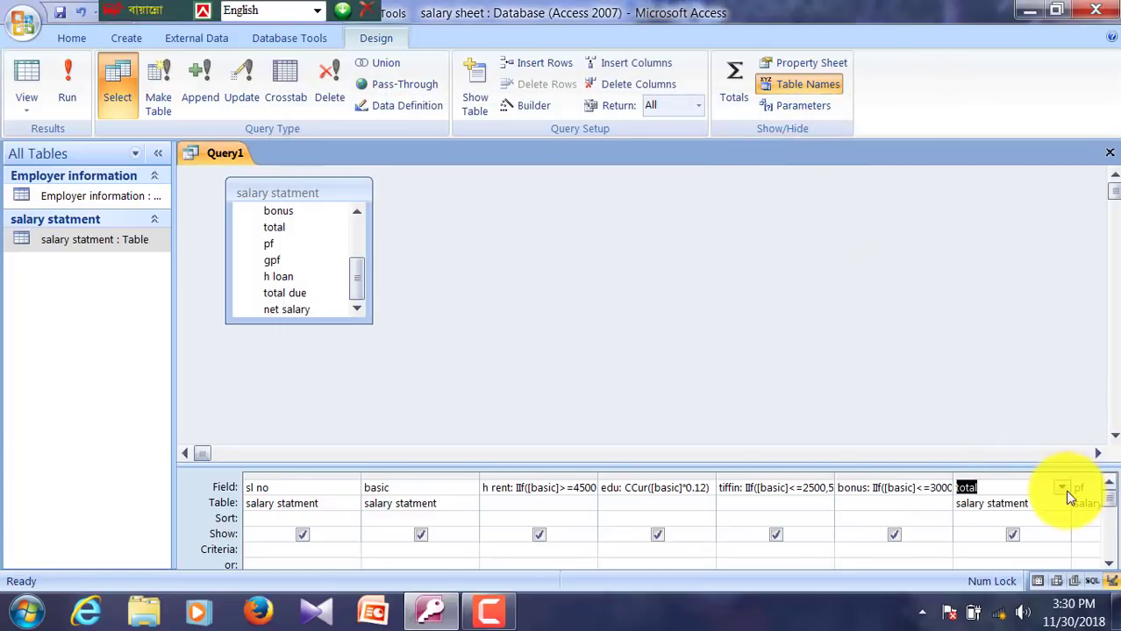
Step: Define the total column as total: CCur([basic]+[h rent]+[edu]+[tiffin]+[bonus]) via Zoom
right_click(1027, 484)
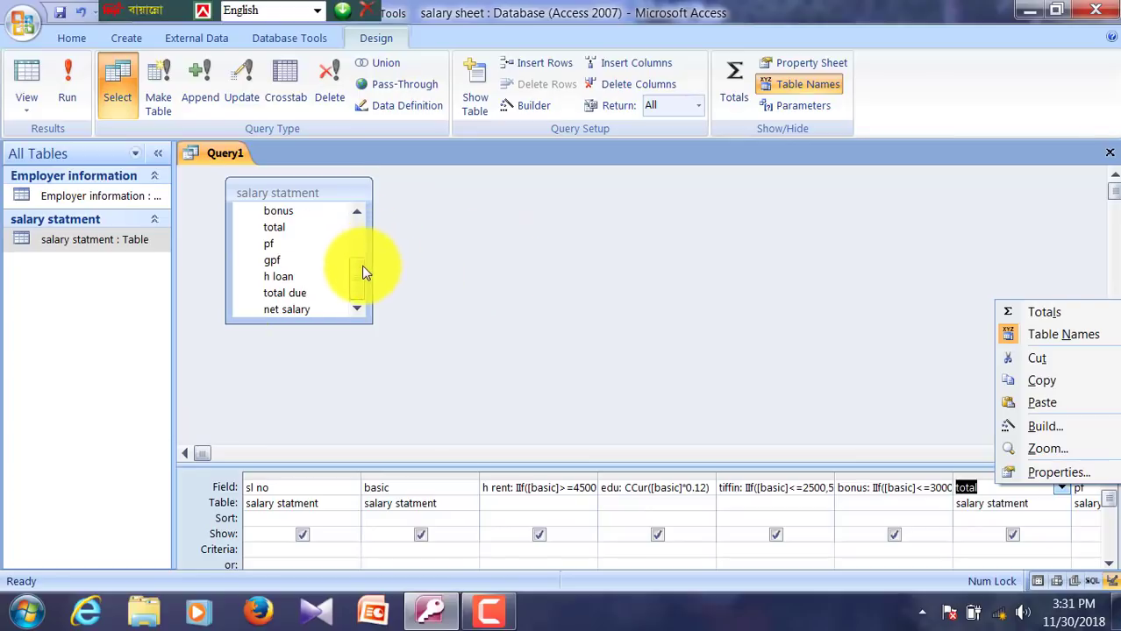
scroll(360, 263, "up", 5)
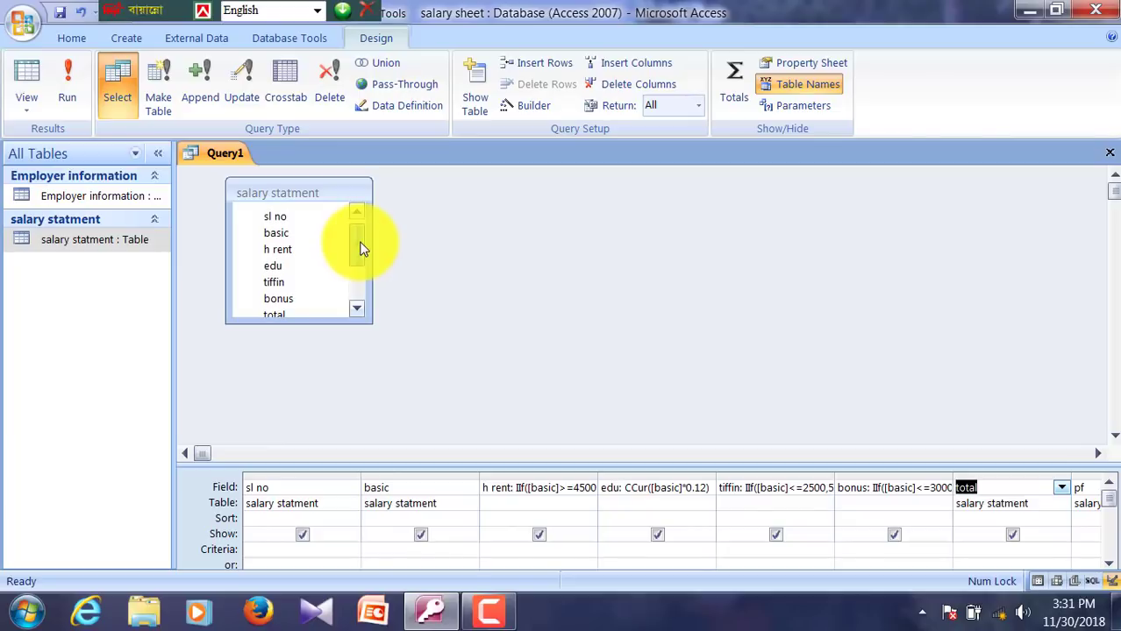
right_click(988, 489)
left_click(1021, 453)
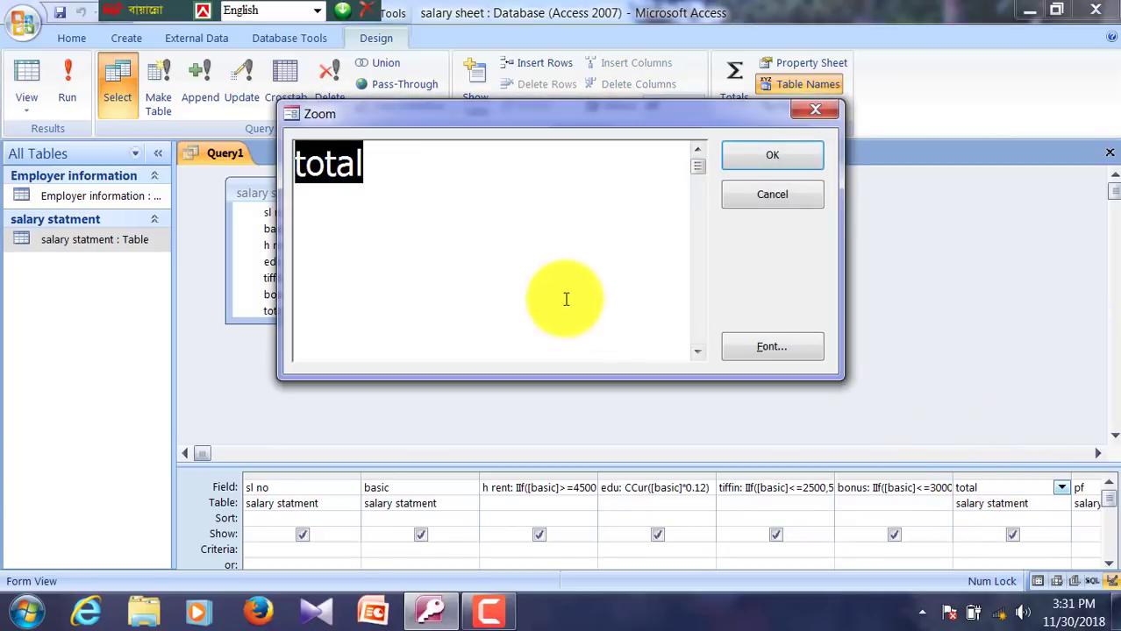
left_click_drag(458, 123, 682, 125)
left_click(650, 166)
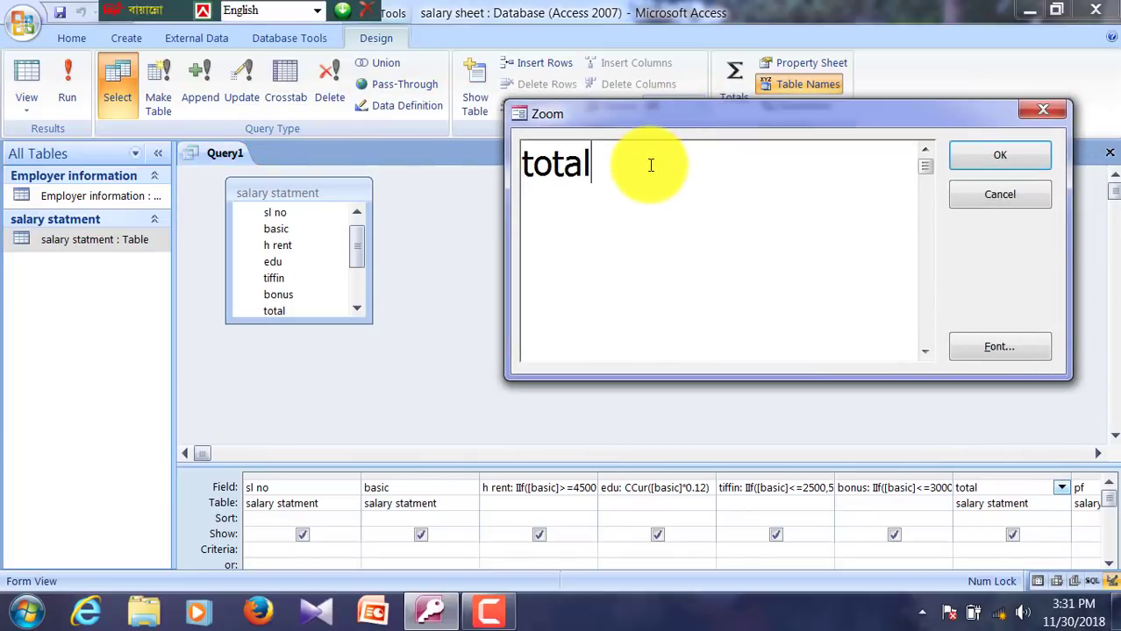
type(": CCur([")
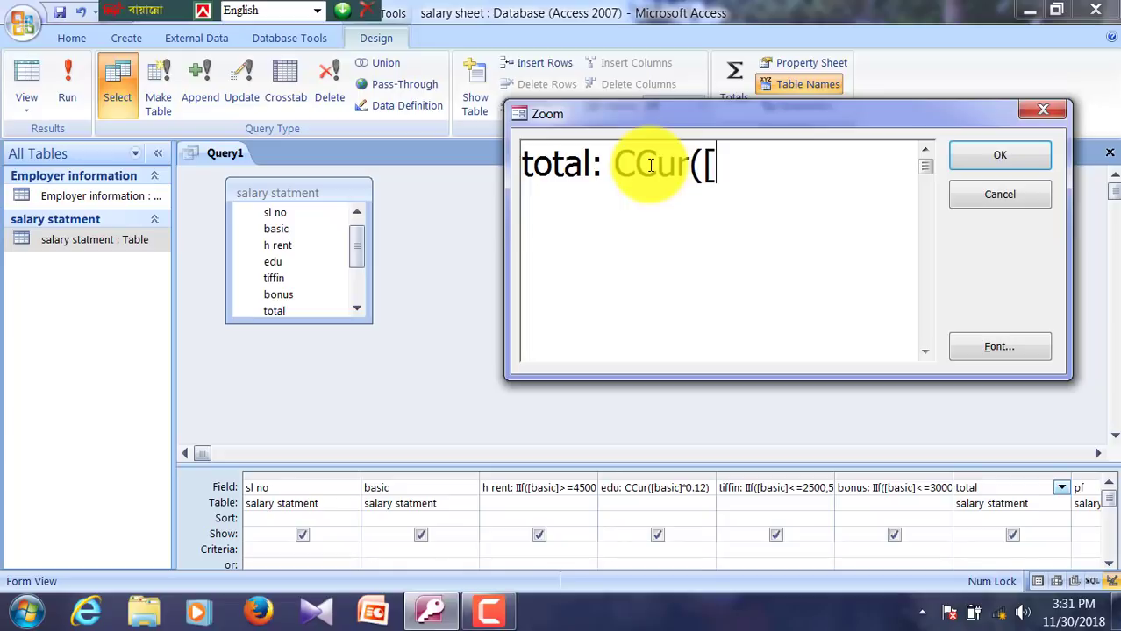
type("ba")
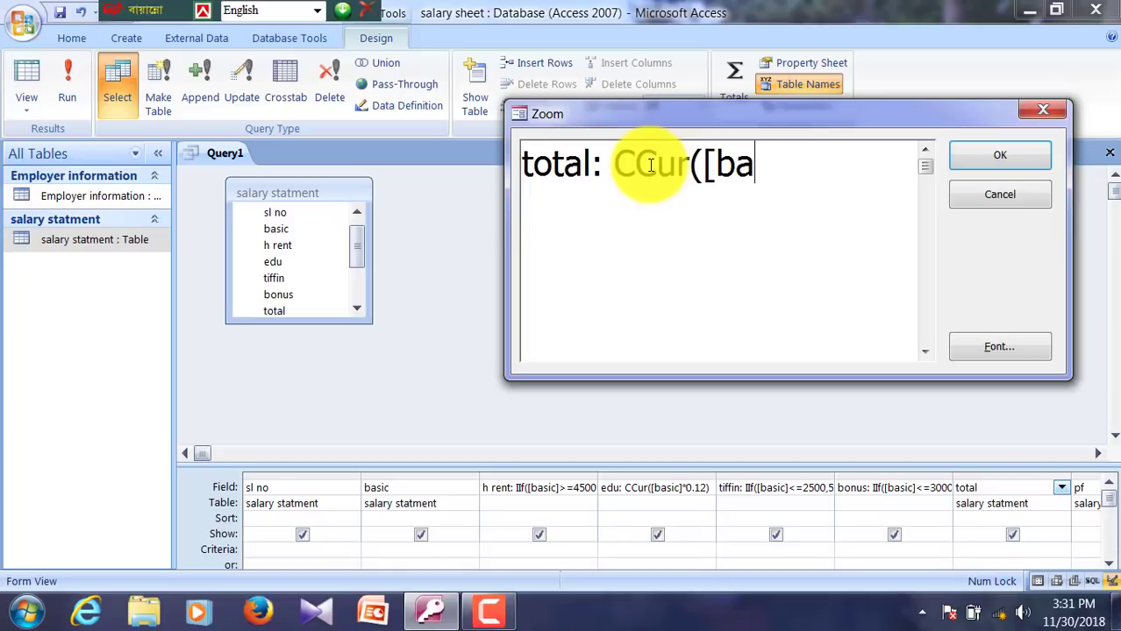
type("sic]")
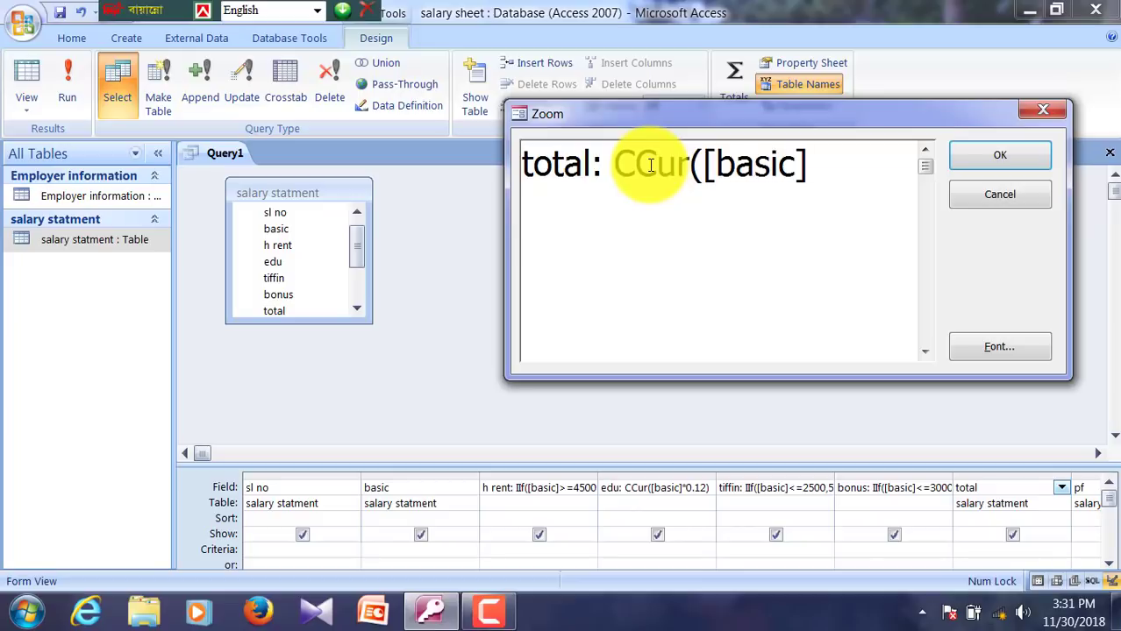
type("+[h rent")
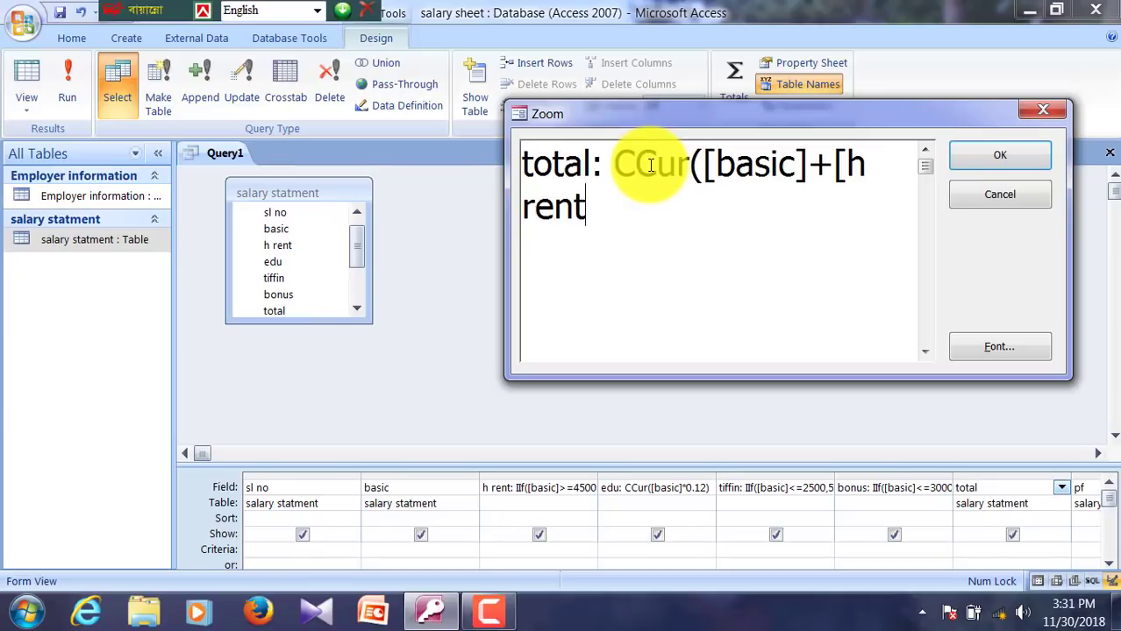
type("]+[")
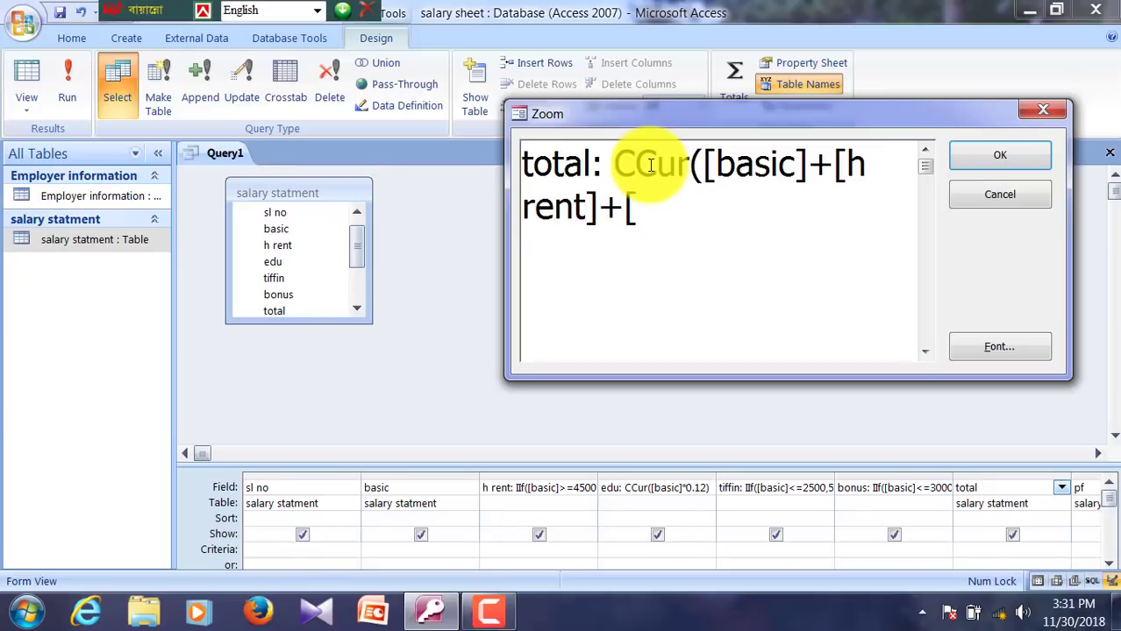
type("edu")
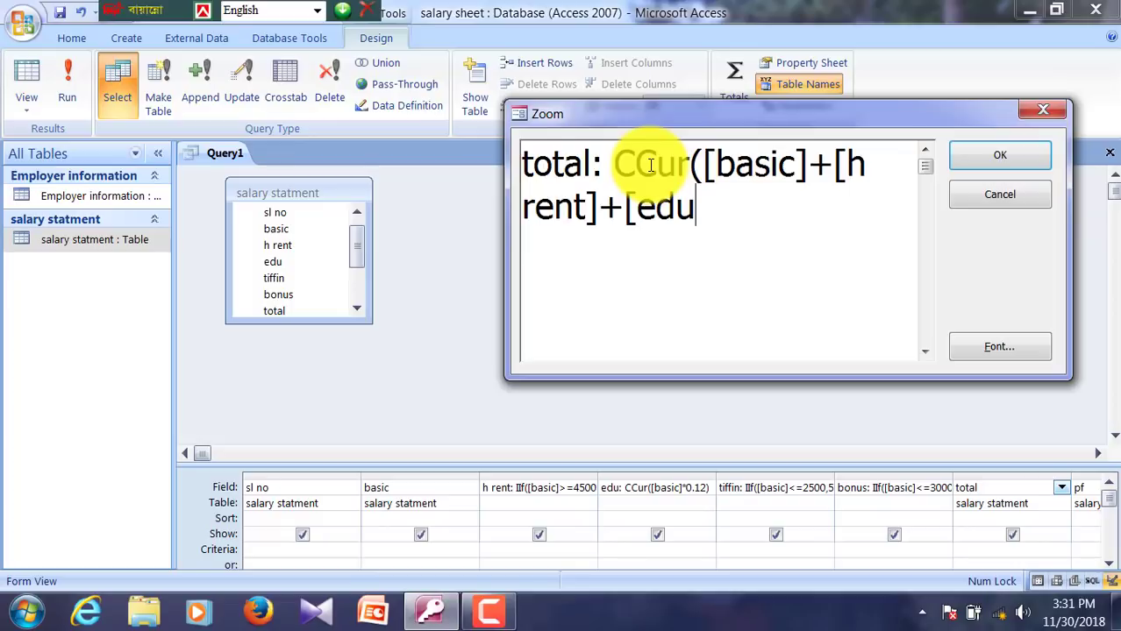
type("]+[")
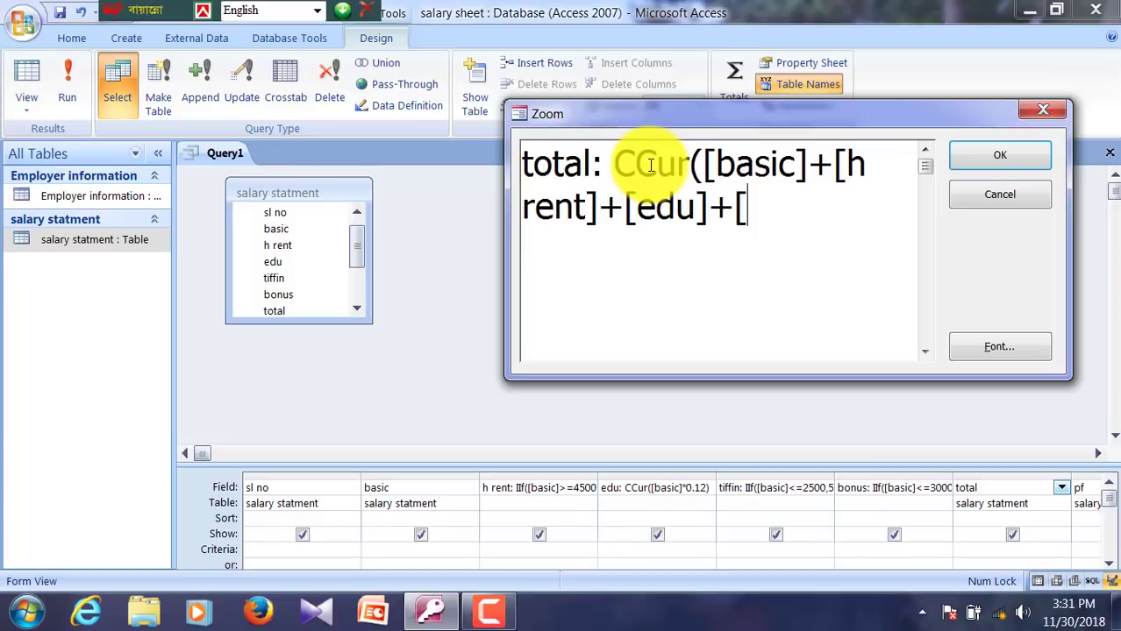
type("tiffin")
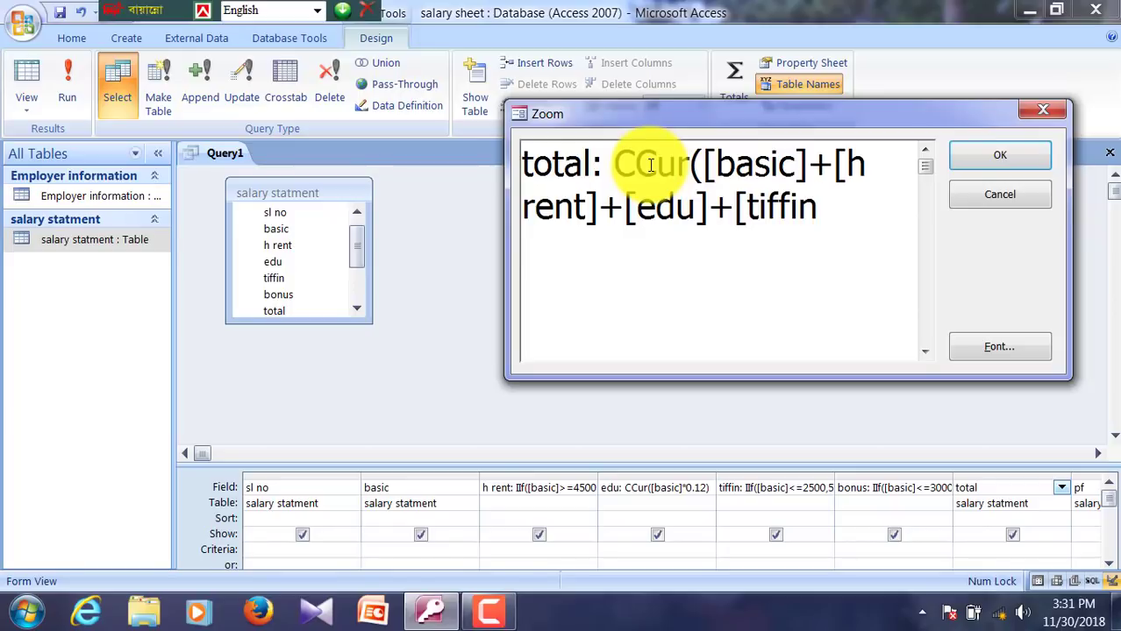
type("]+[")
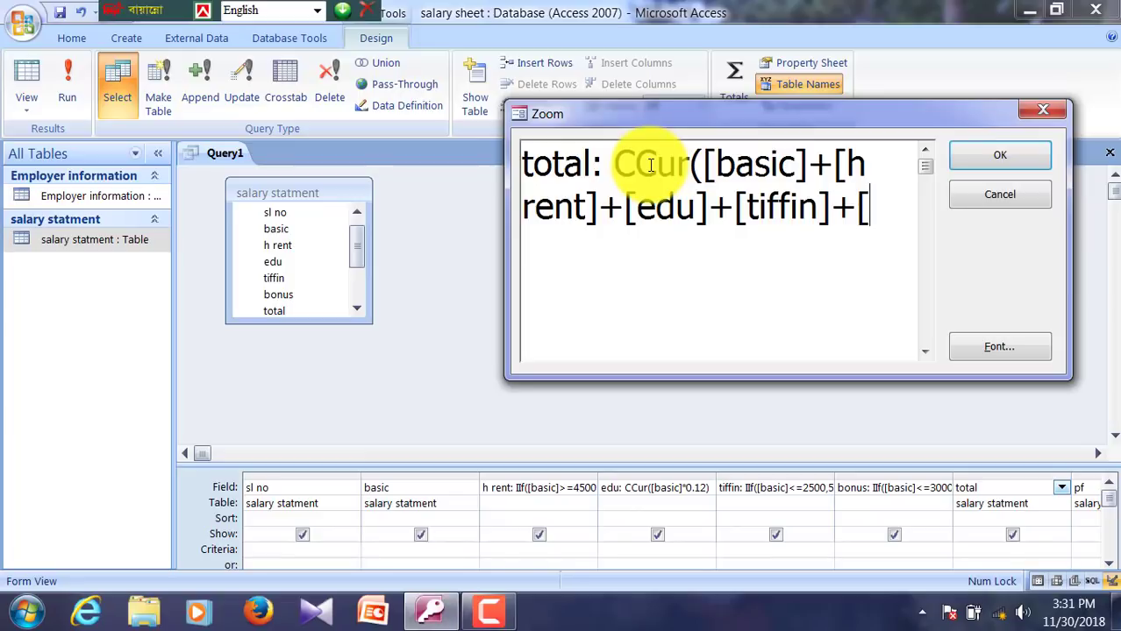
type("bon")
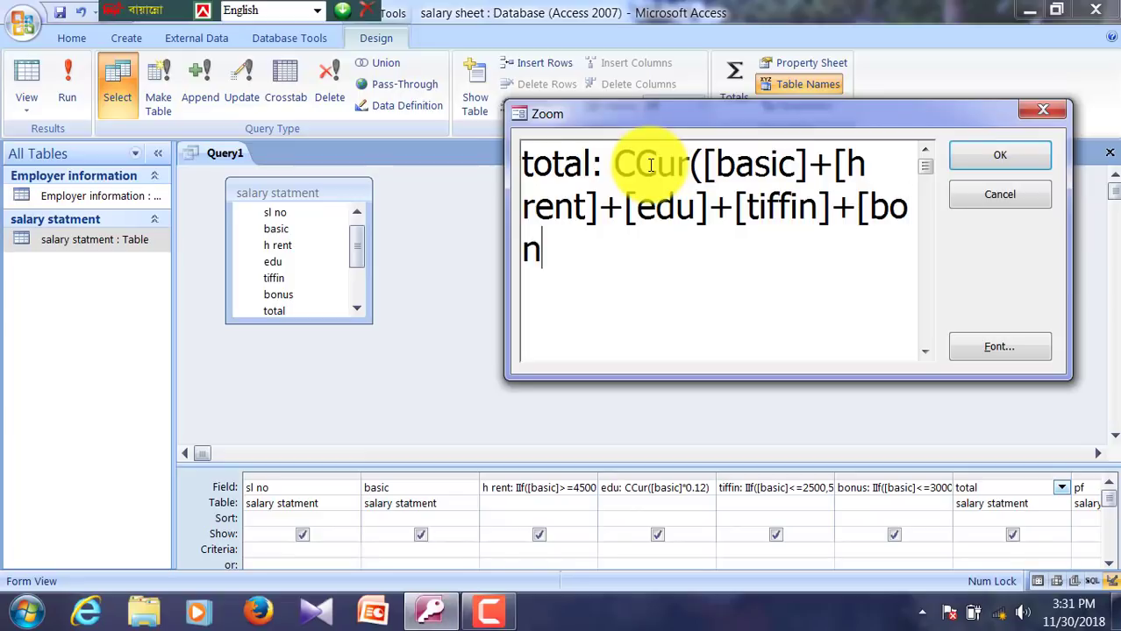
type("us])")
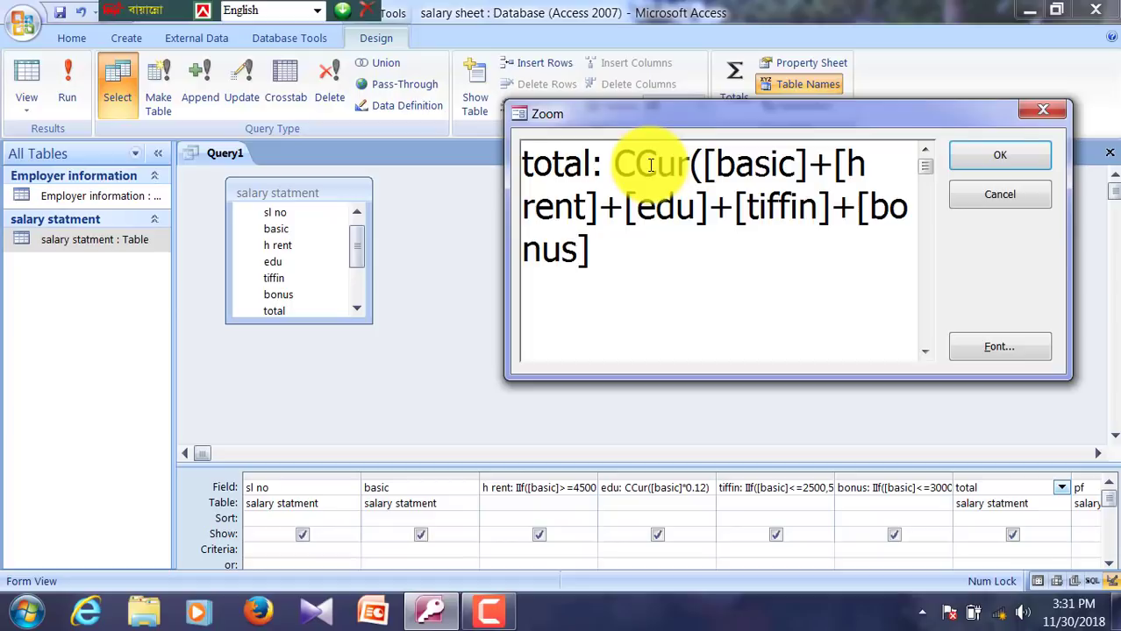
left_click(967, 163)
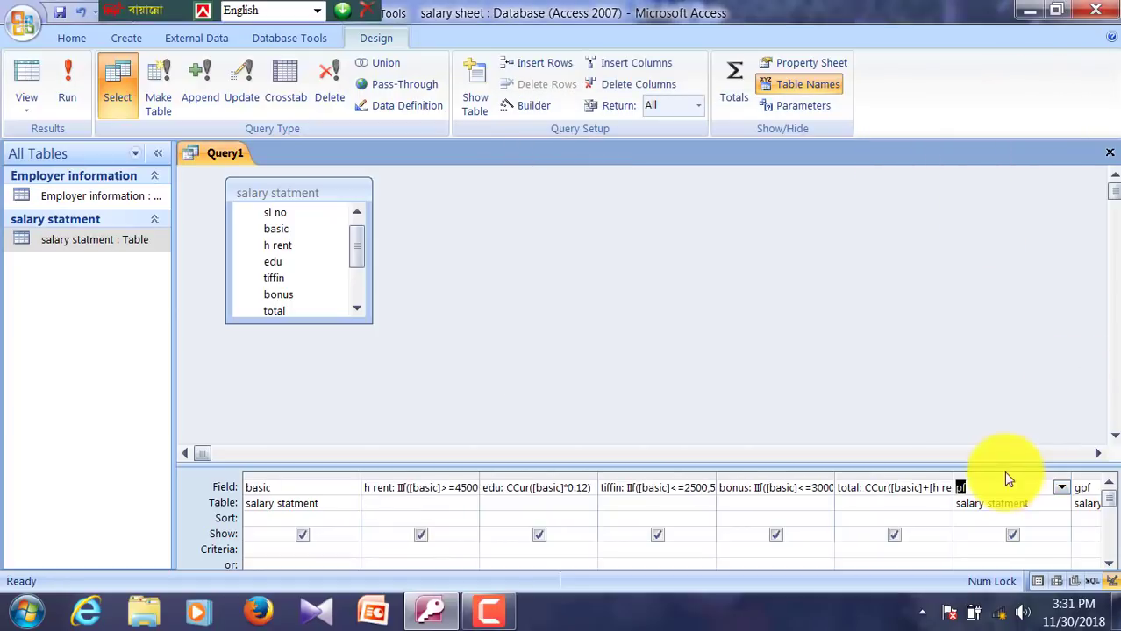
Step: Define the pf column as pf: CCur([basic]*0.05) via the Zoom box
left_click(1001, 471)
left_click(992, 487)
right_click(994, 487)
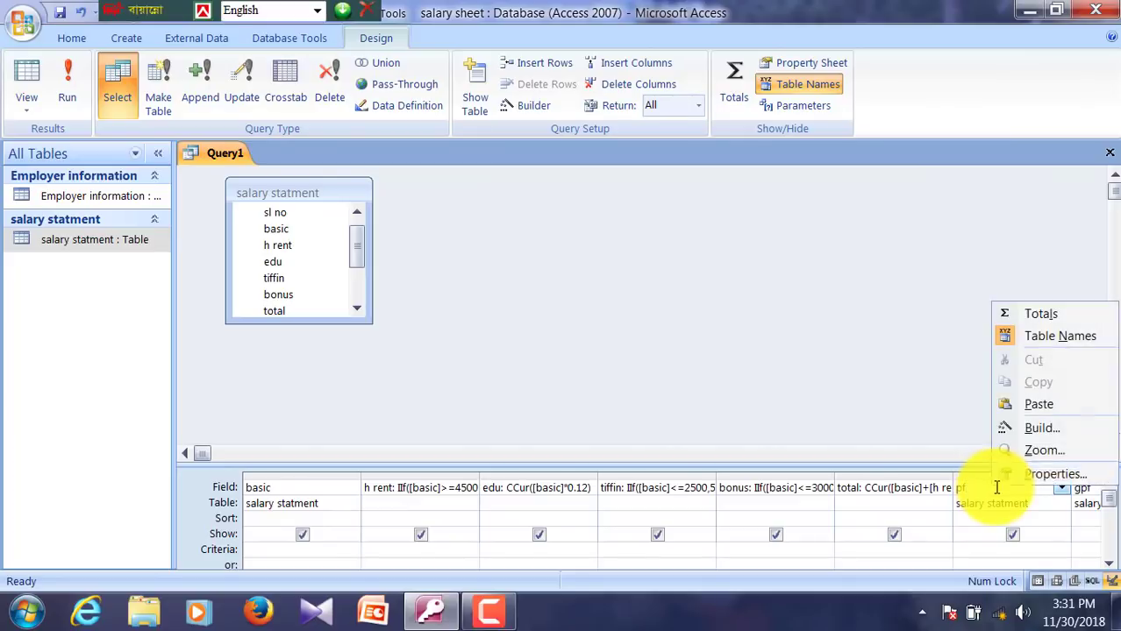
left_click(1037, 449)
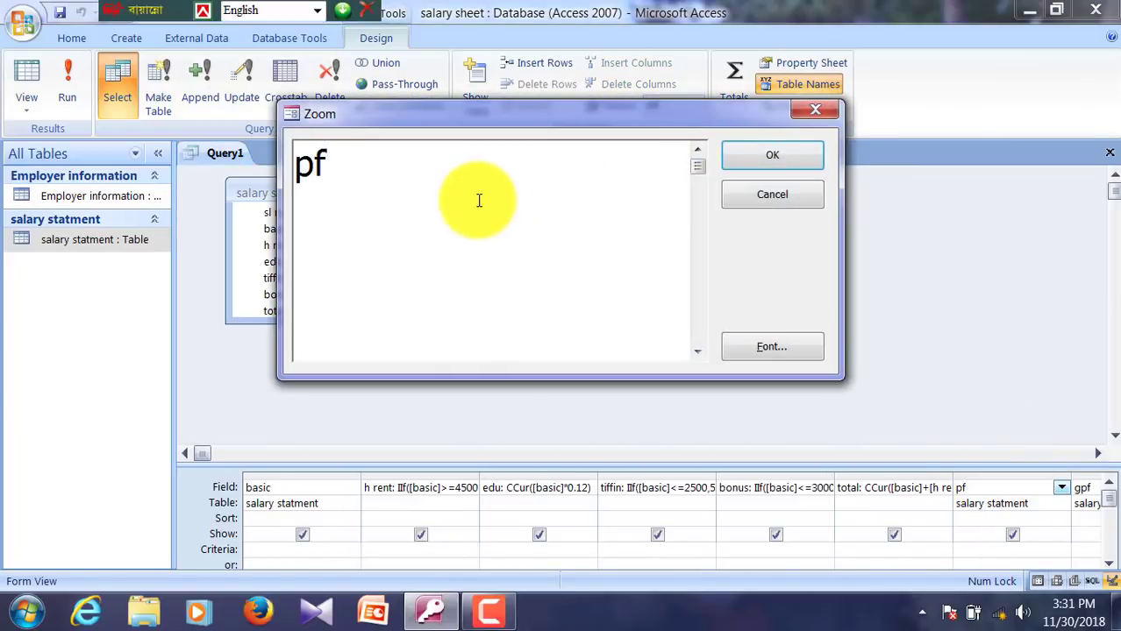
type(": CCu")
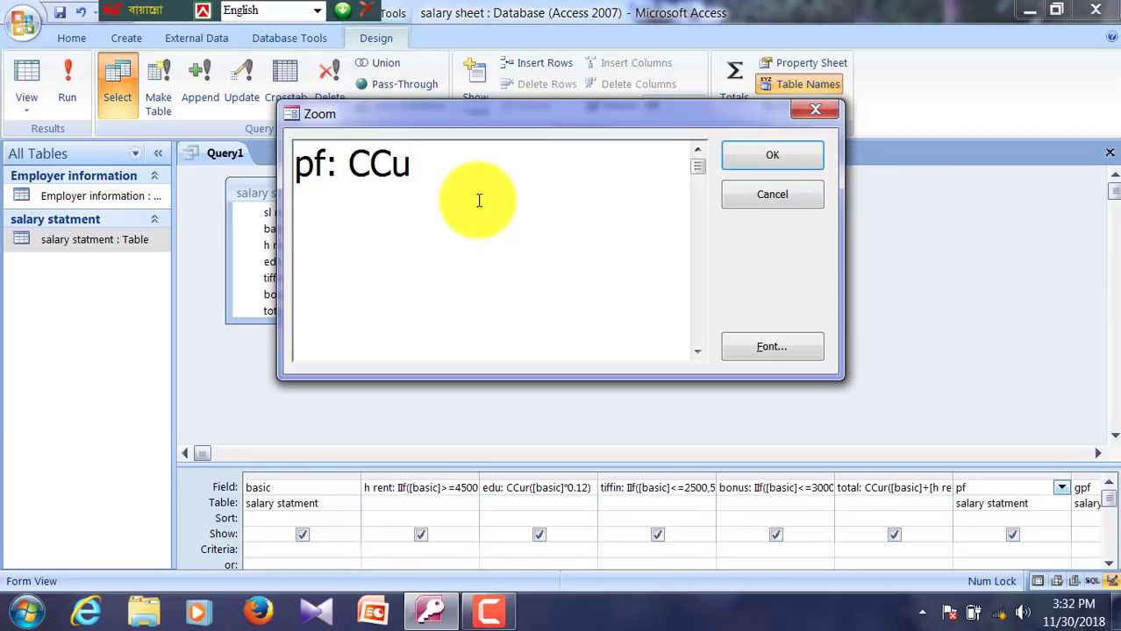
type("r([basic]")
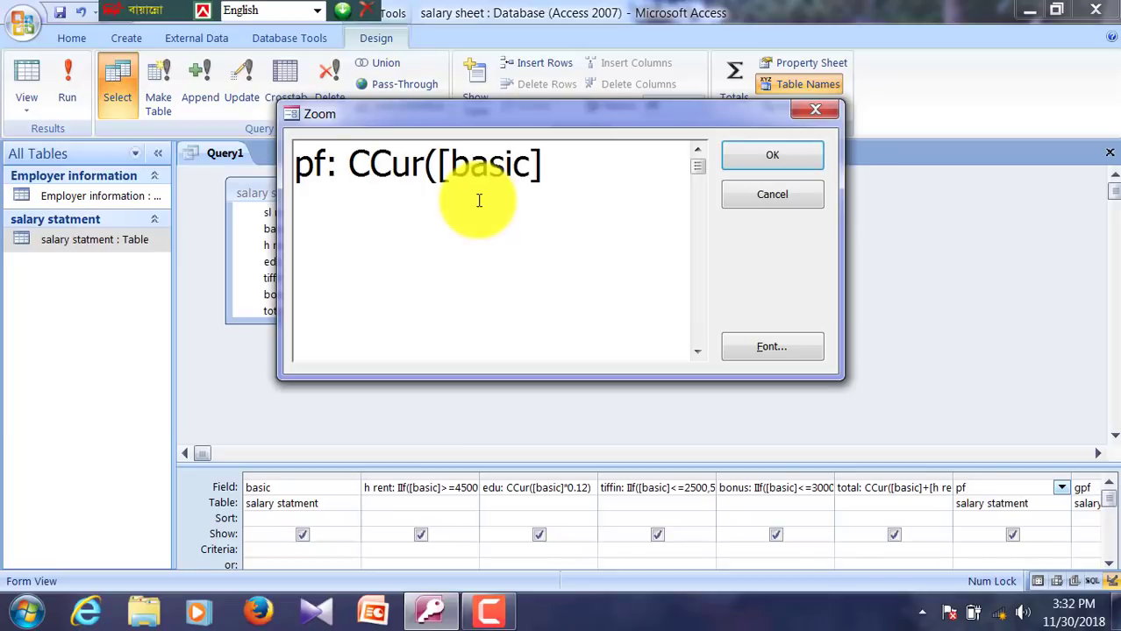
type("*0")
type(".")
type("05")
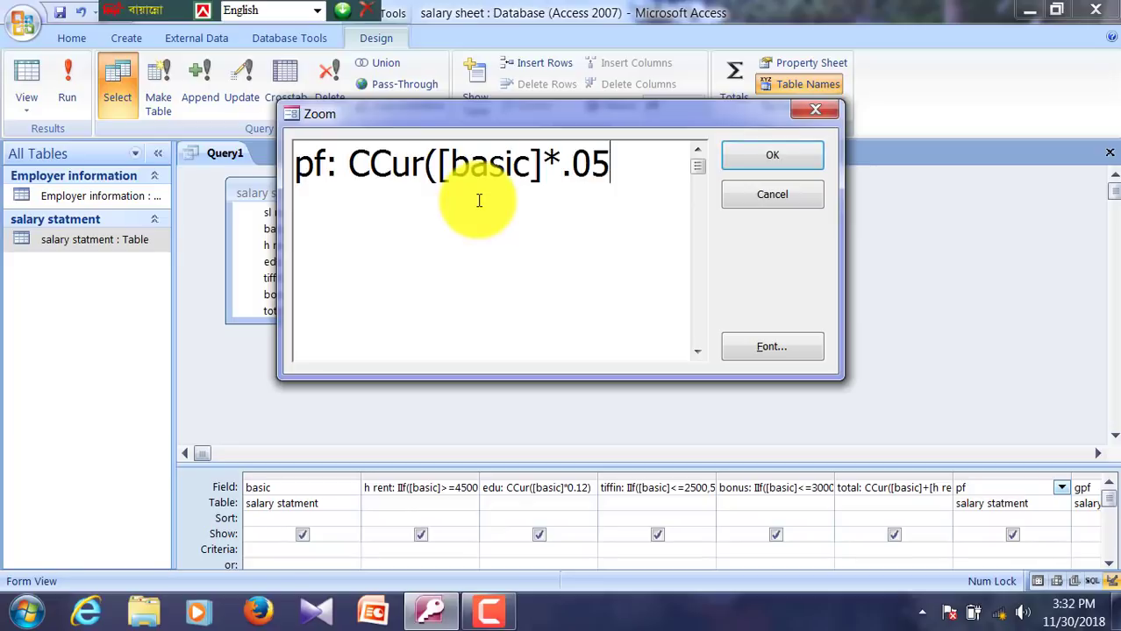
type(")")
key("Return")
key("Tab")
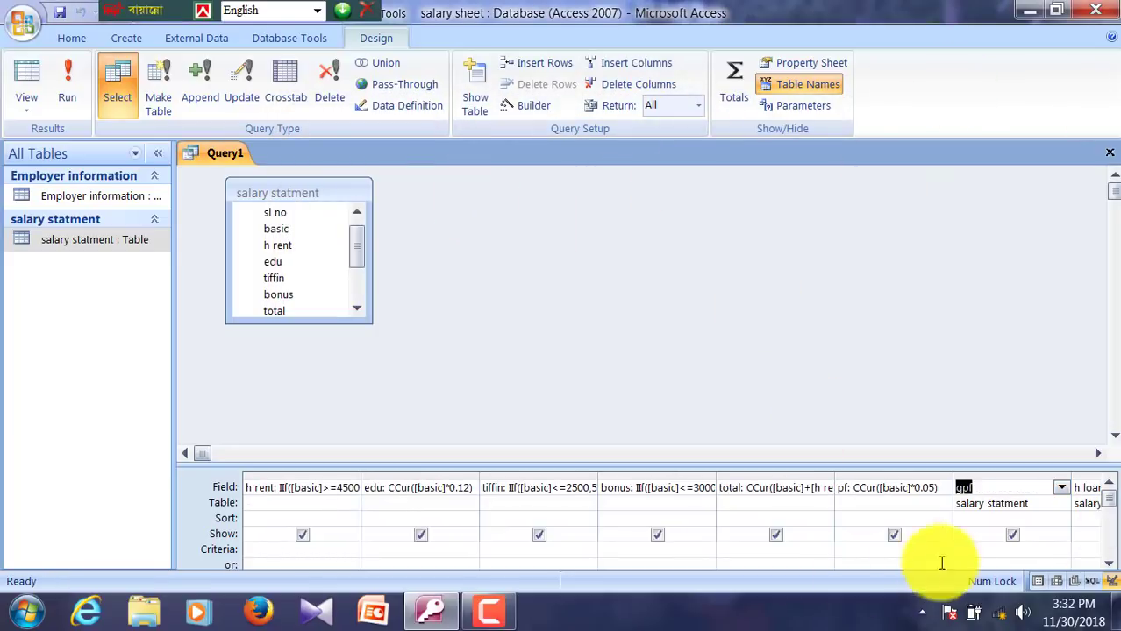
Step: Define the gpf column as gpf: CCur([basic]*.06) via the Zoom box
right_click(972, 487)
left_click(1001, 452)
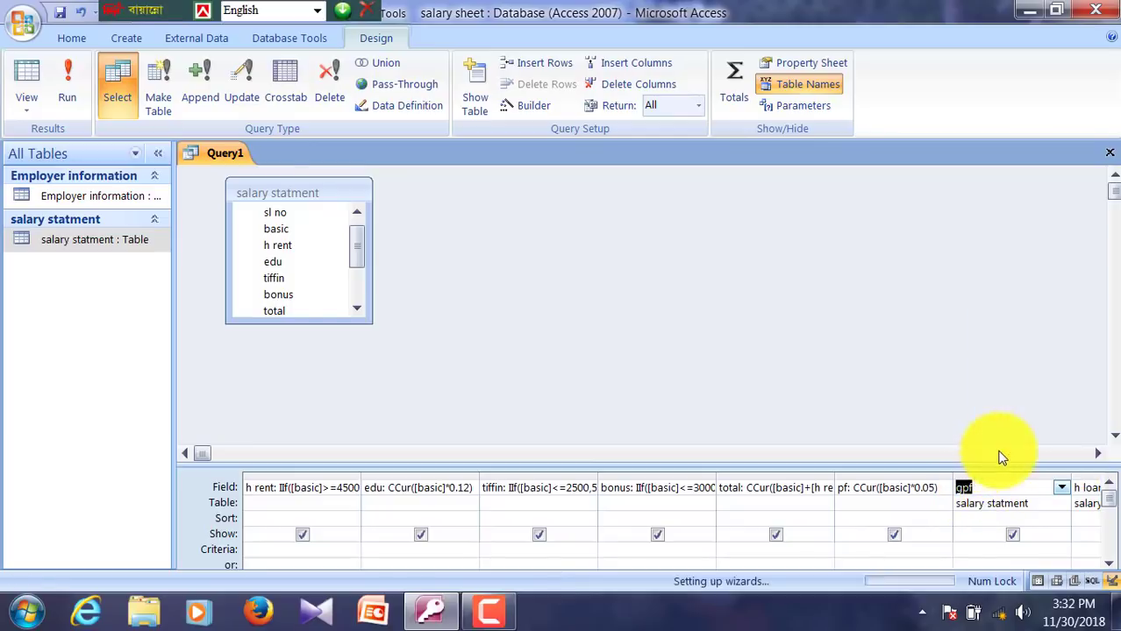
left_click(538, 218)
type(": ")
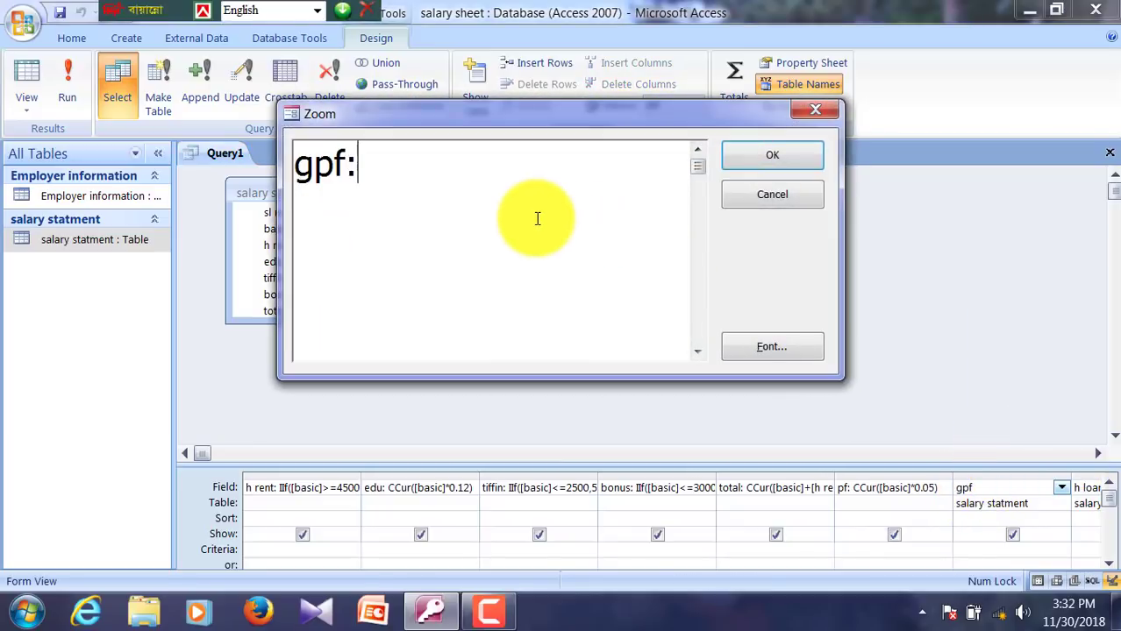
type("c")
key("BackSpace")
type("CCur")
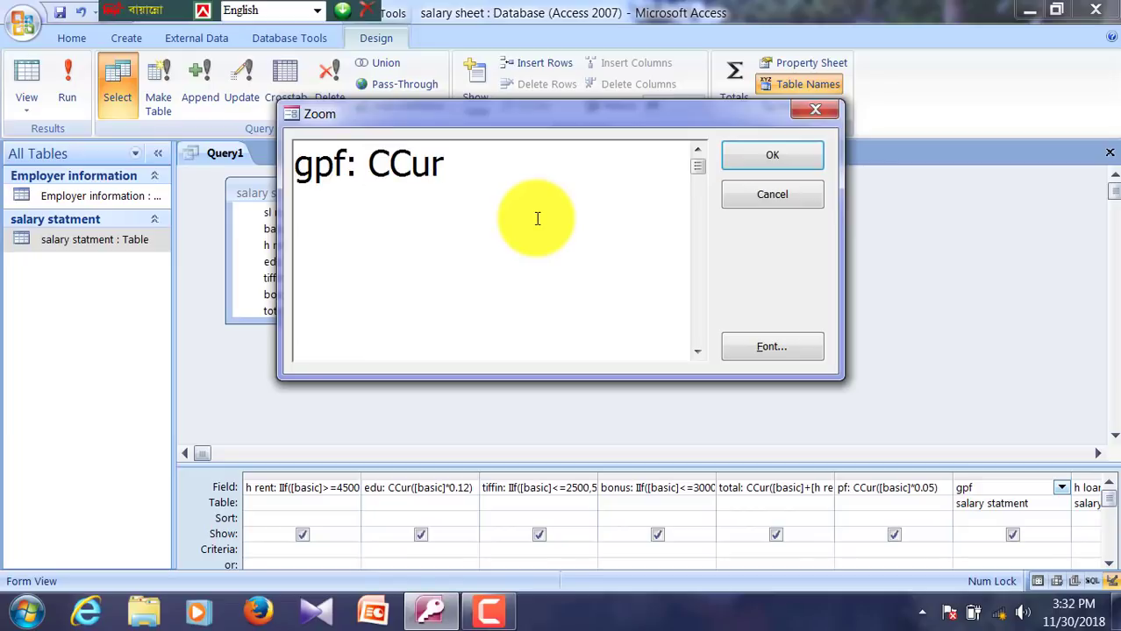
type("([basic]")
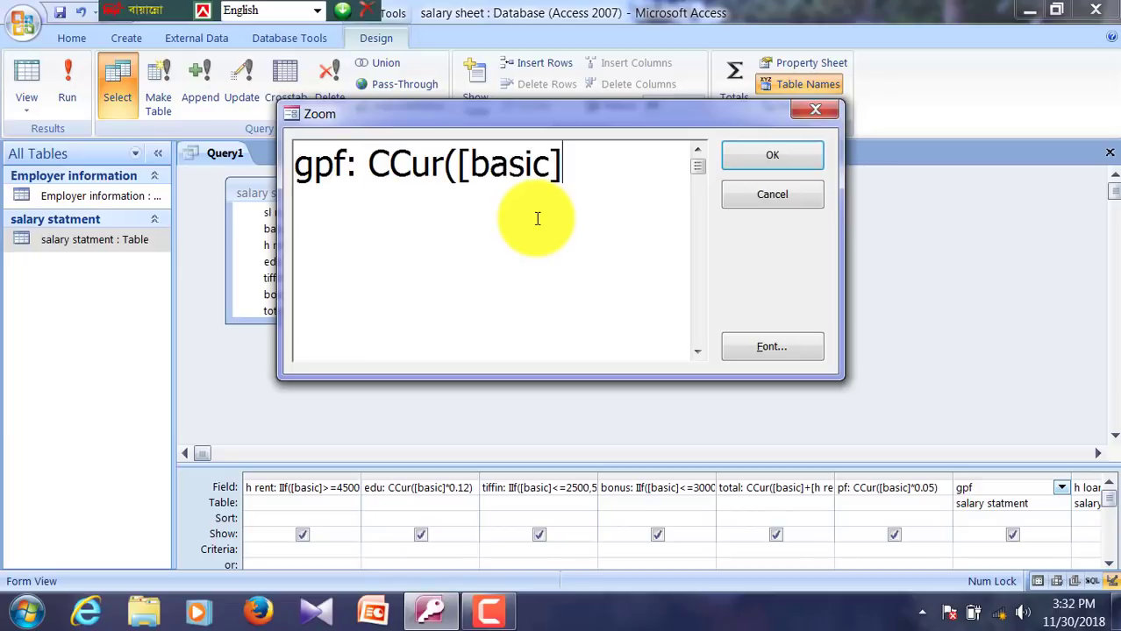
type("*.0")
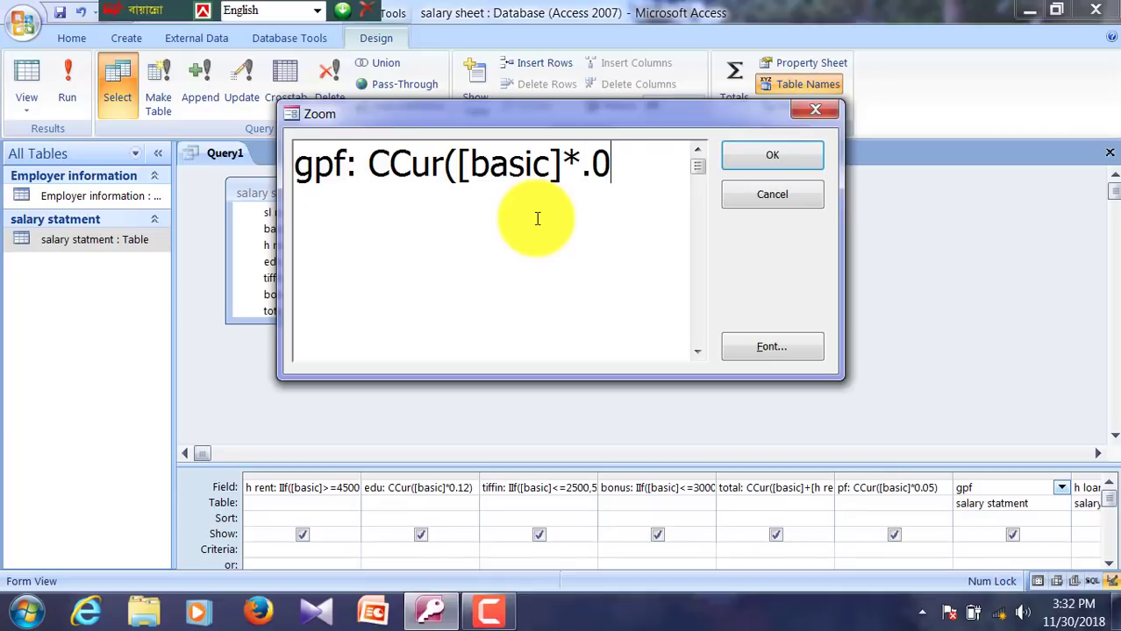
type("6)")
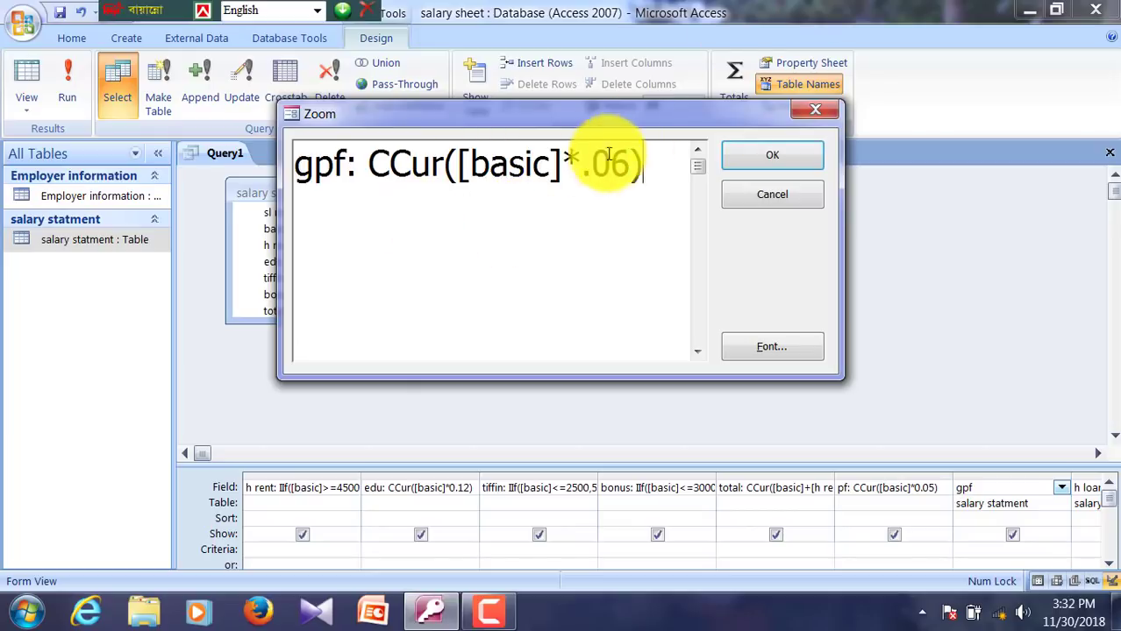
left_click(733, 155)
key("Tab")
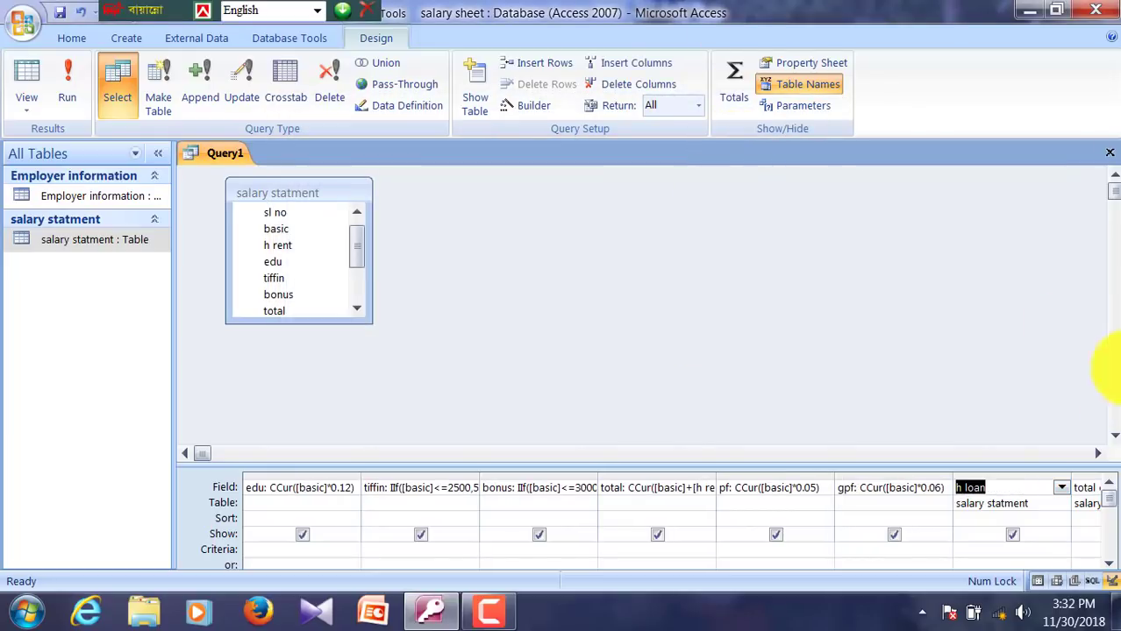
Step: Define h loan as iif([basic]<5500,[basic]*.25,iif([basic]>=5500,[basic]*.35)) via Zoom
right_click(1008, 492)
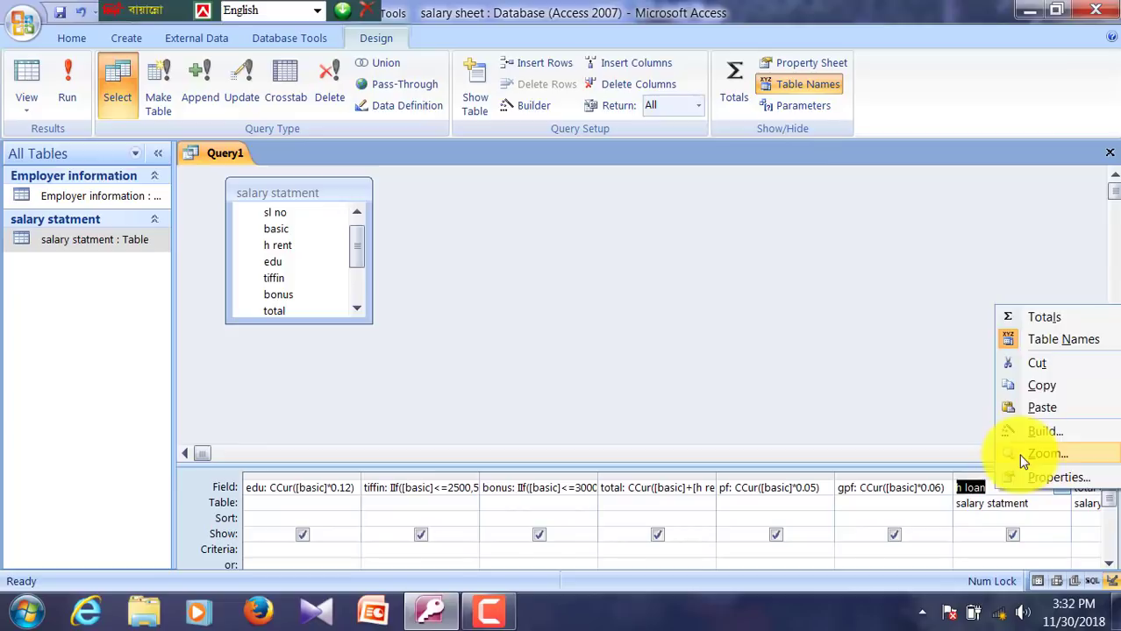
left_click(1023, 453)
left_click(508, 184)
type(": ")
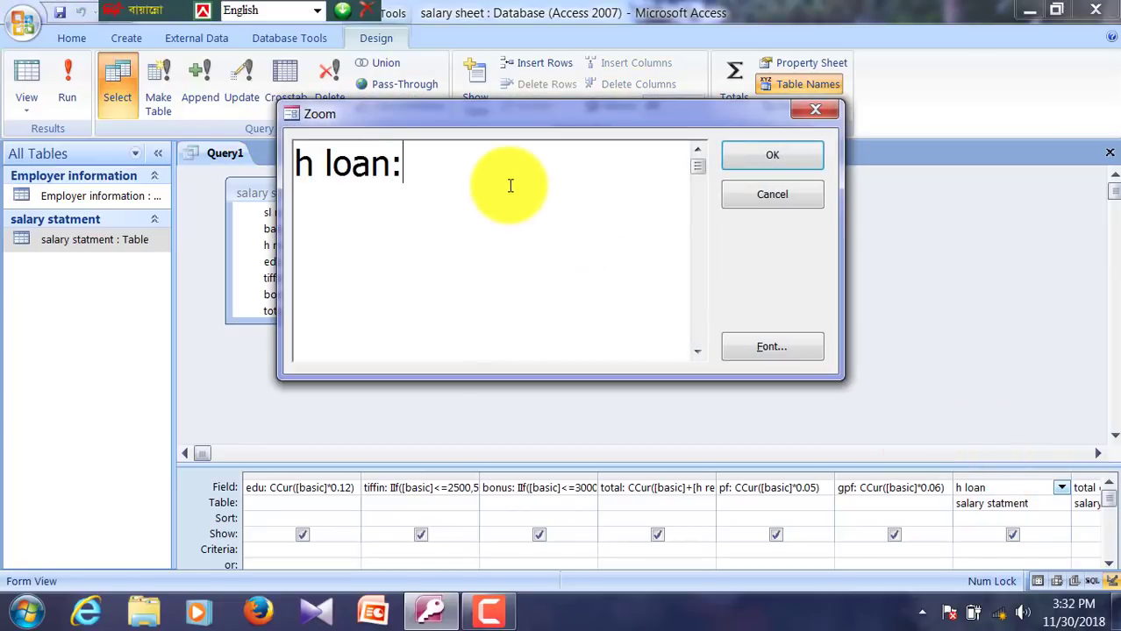
type("iif(")
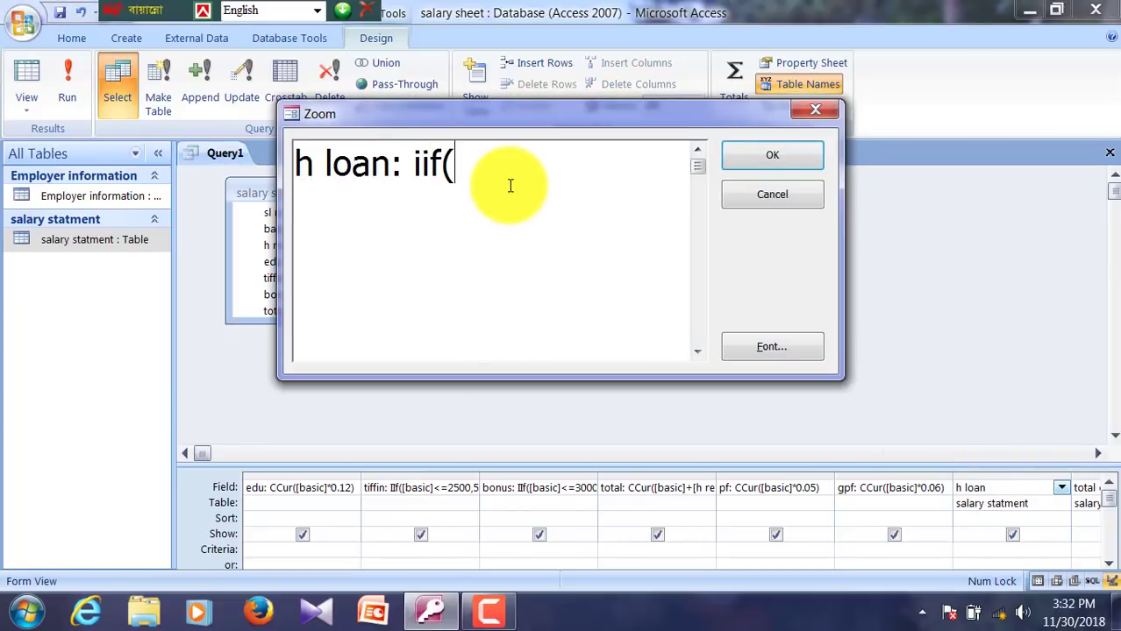
type("[basic]")
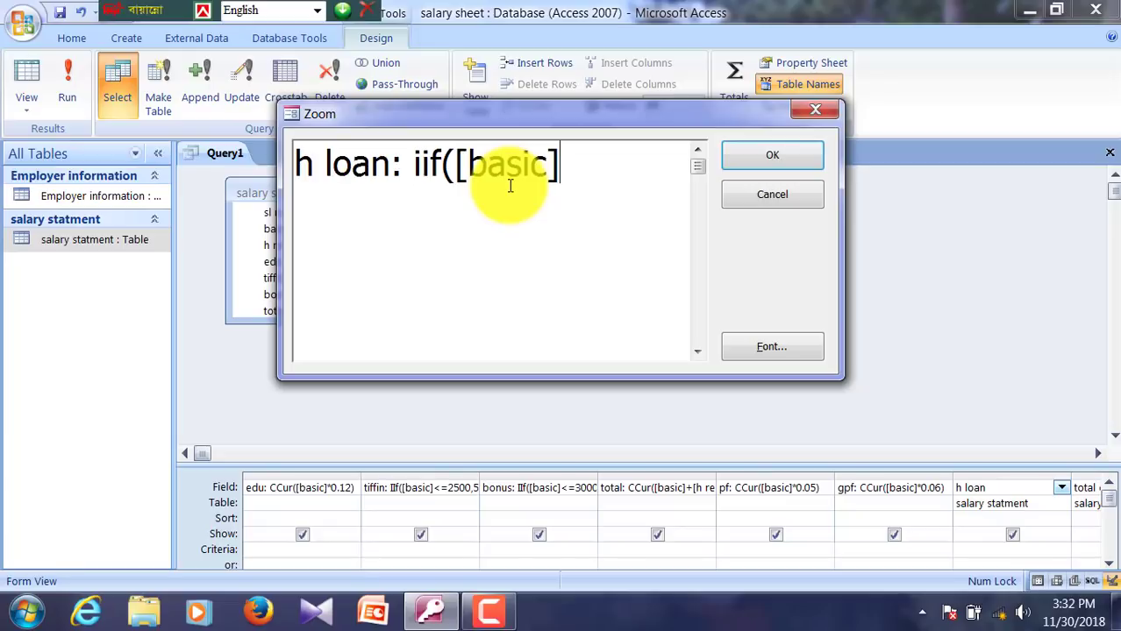
type("<5500")
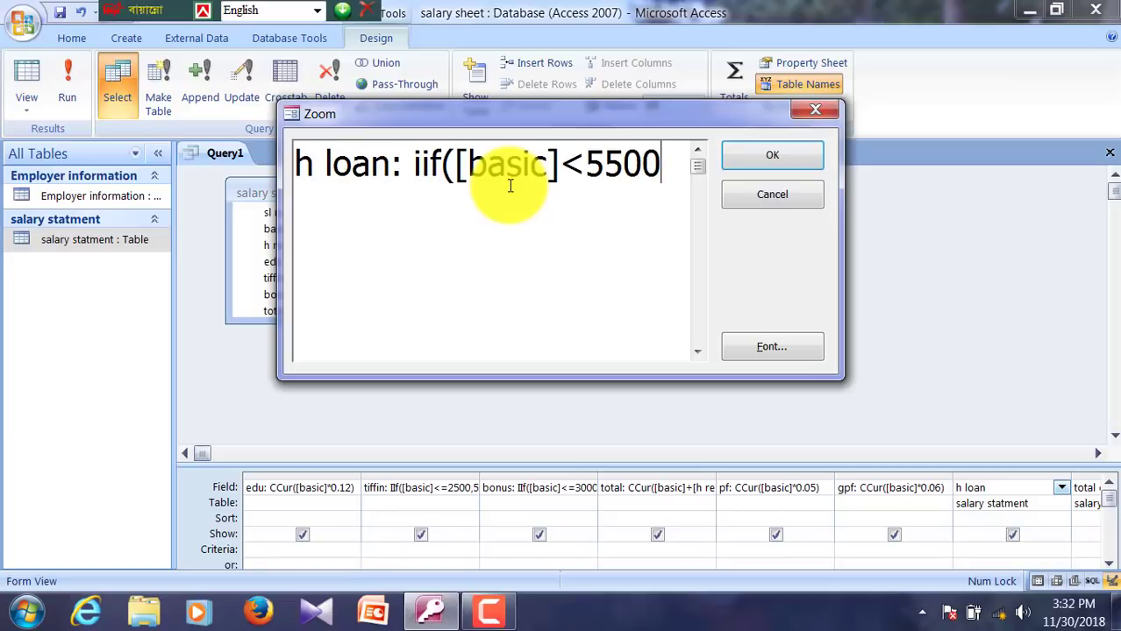
type(",[basic]*")
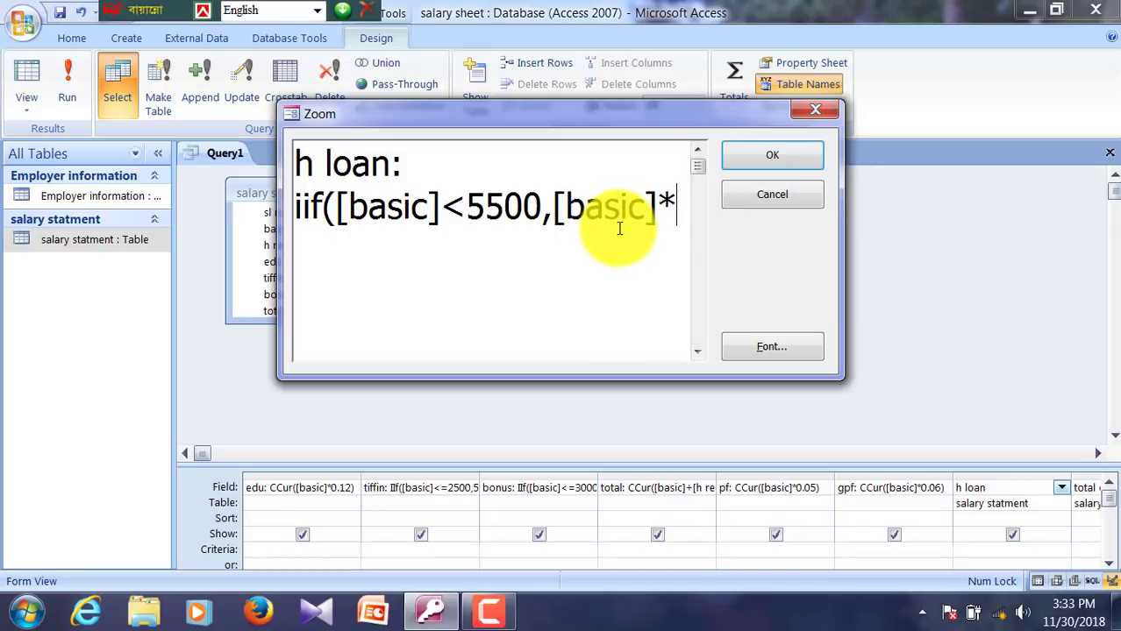
type(".25")
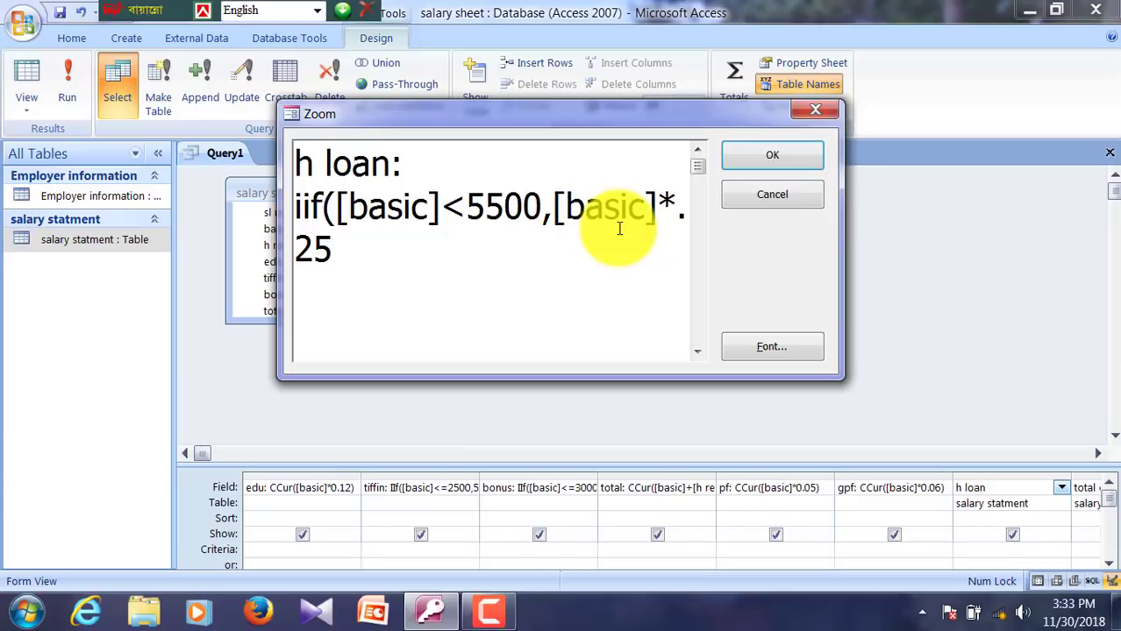
type(",iif(")
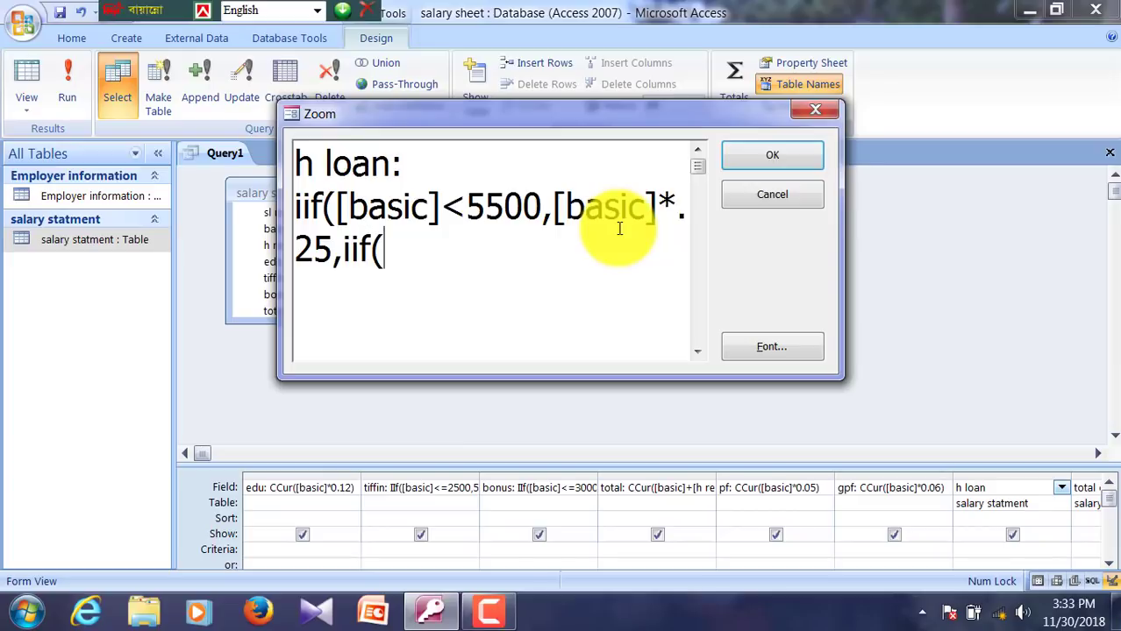
type("[basic]")
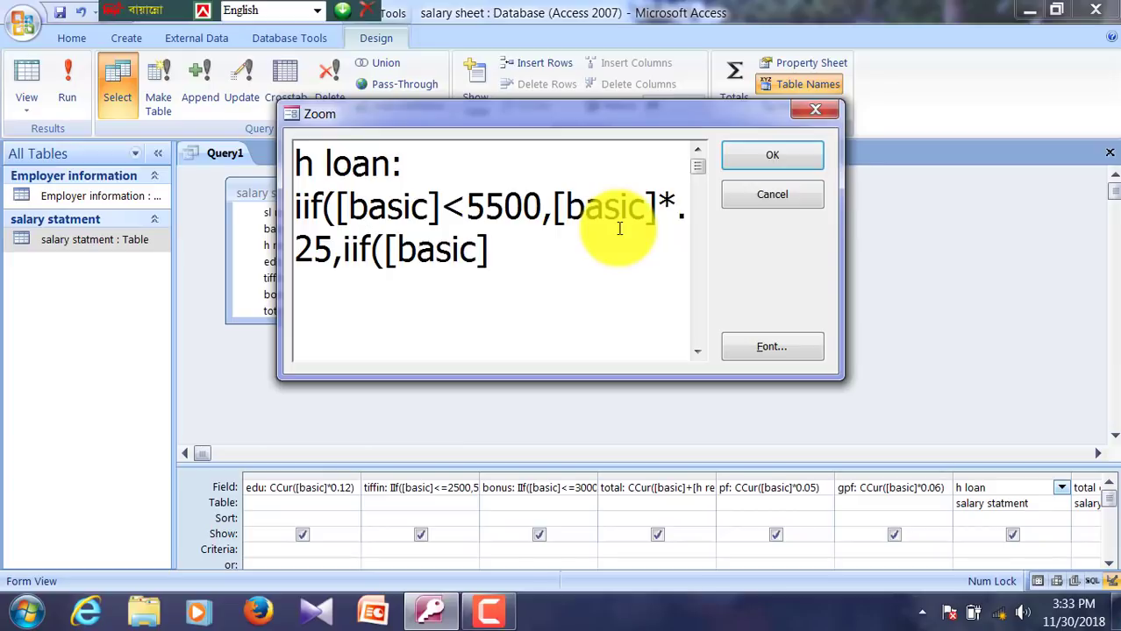
type(">=5500")
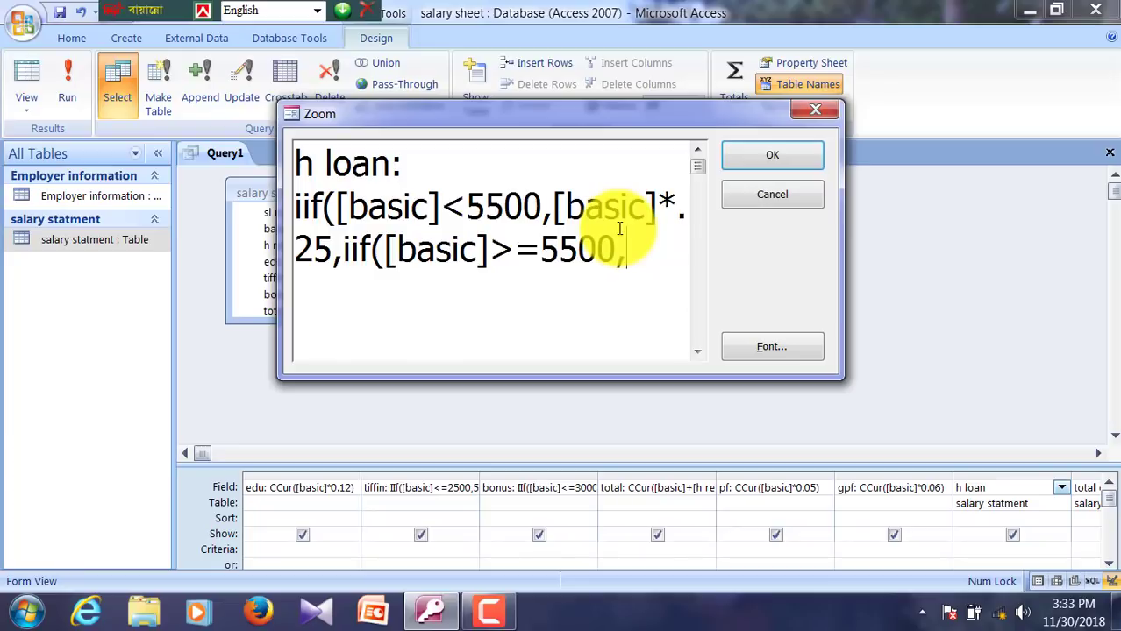
type(",[basic]")
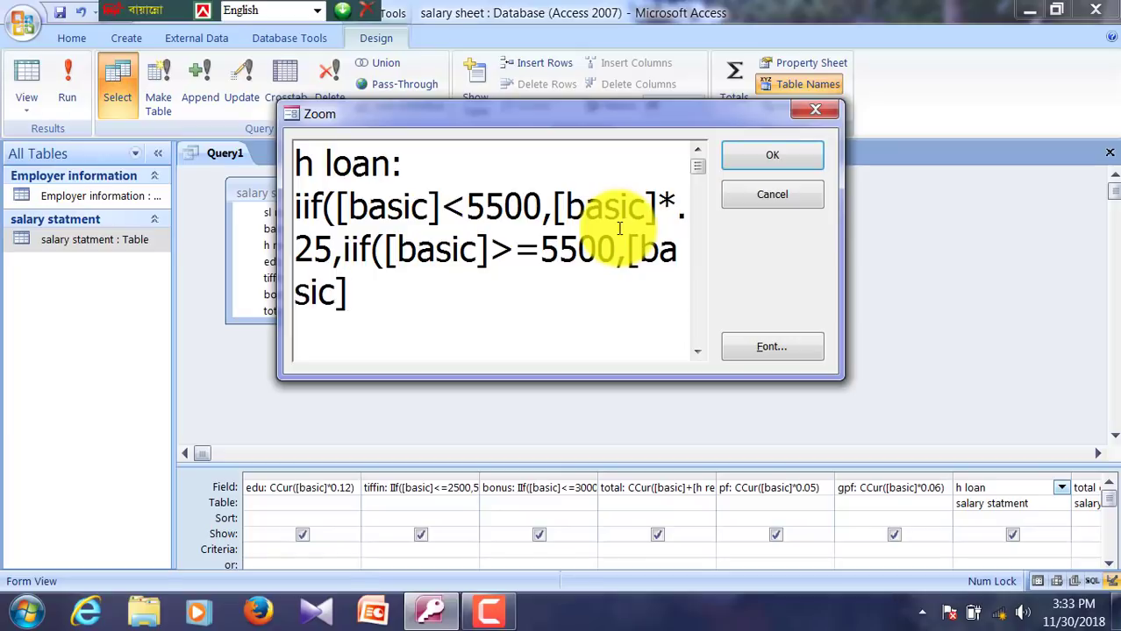
type(".35")
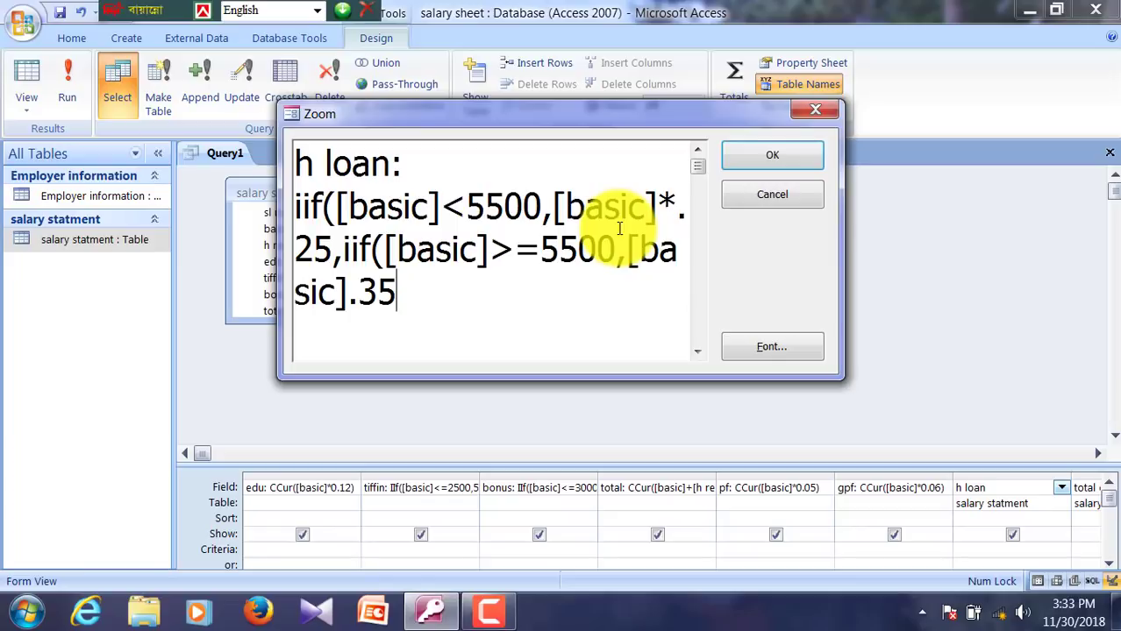
key("BackSpace")
key("BackSpace")
key("BackSpace")
type("*")
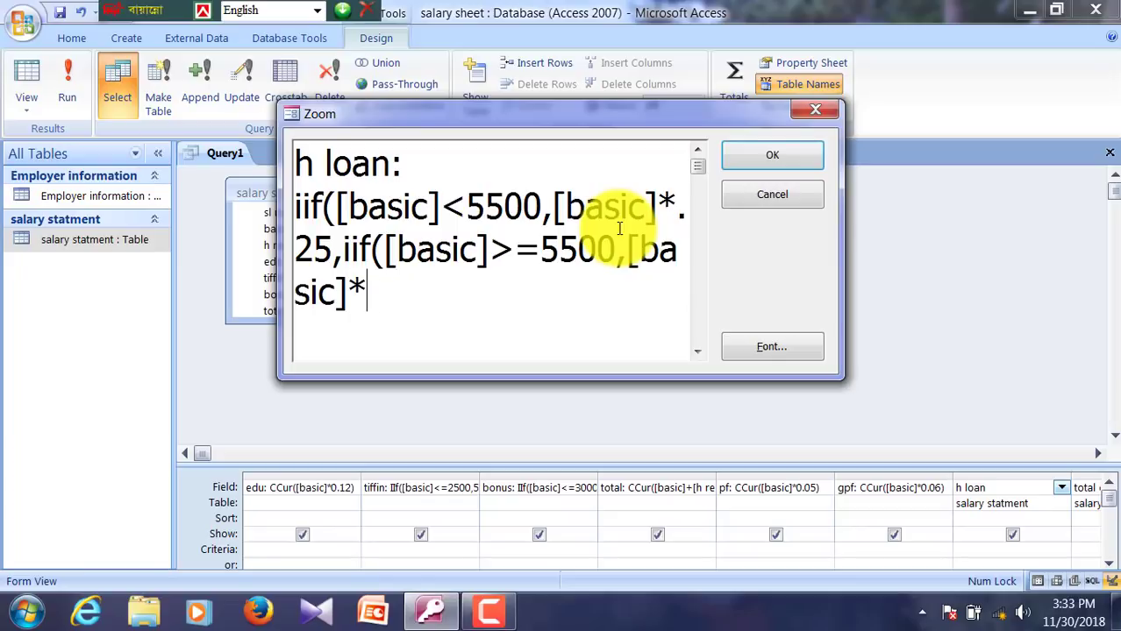
type("35")
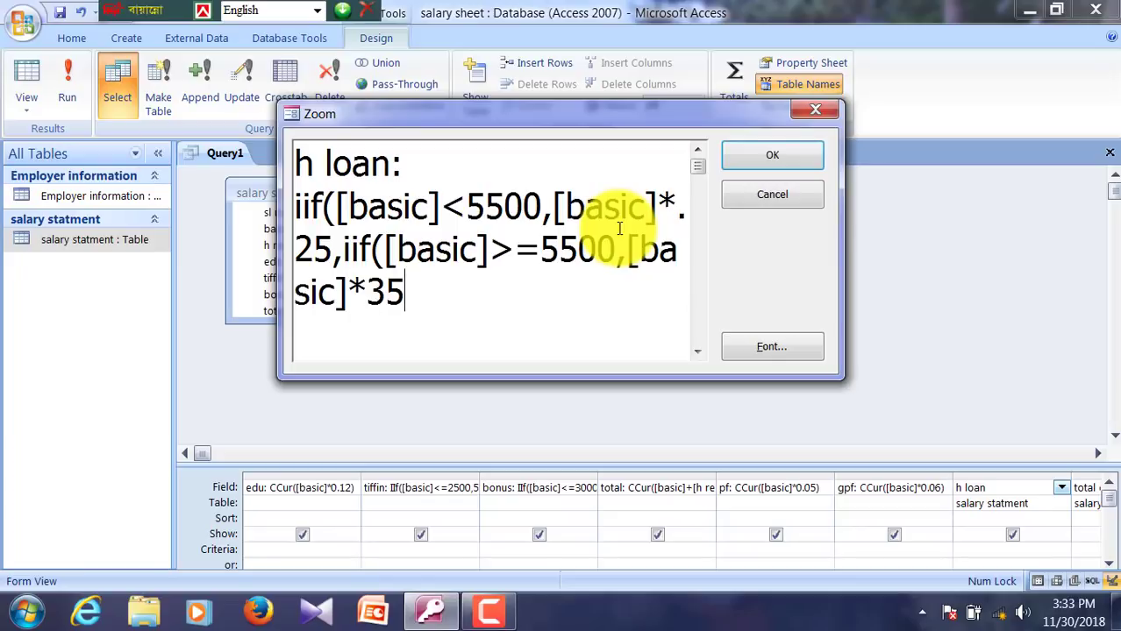
key("BackSpace")
key("BackSpace")
type(".35")
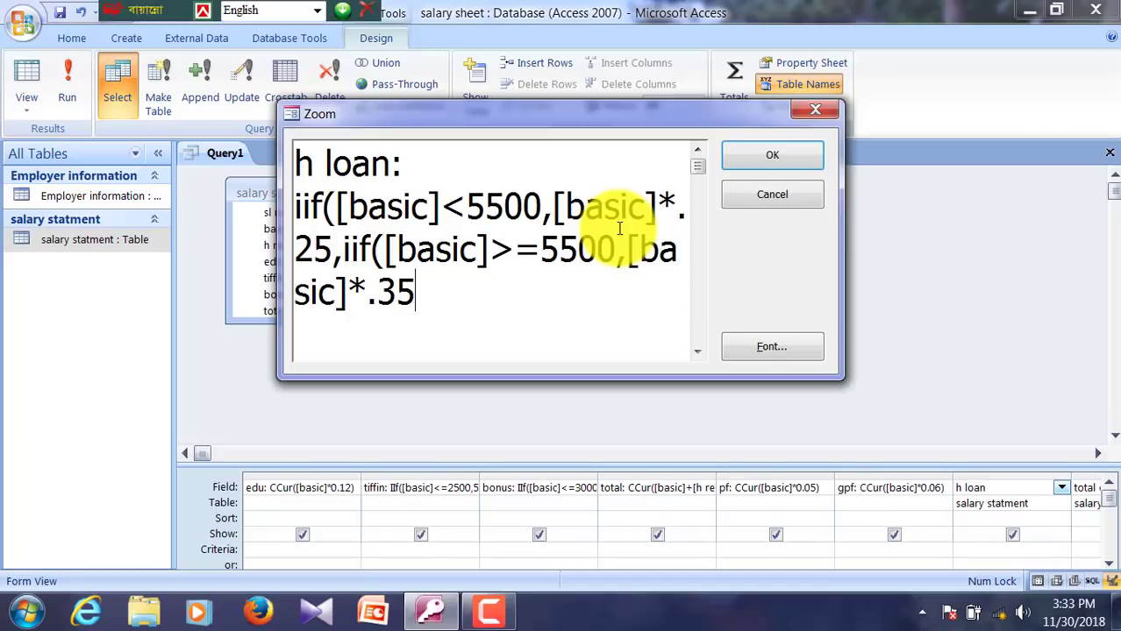
type("))")
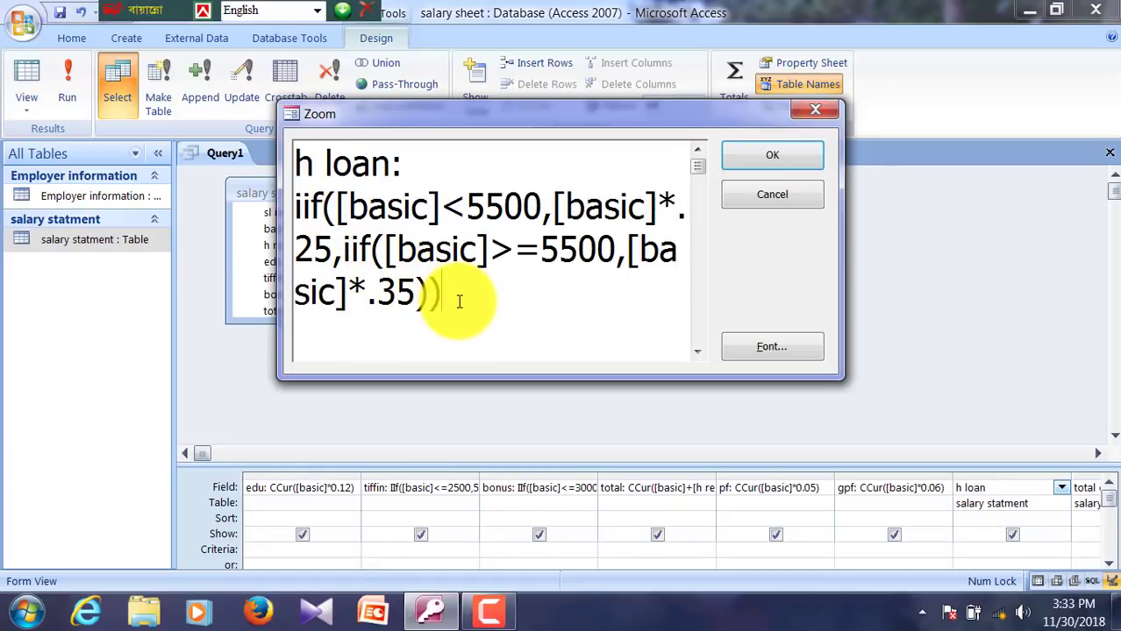
left_click(759, 155)
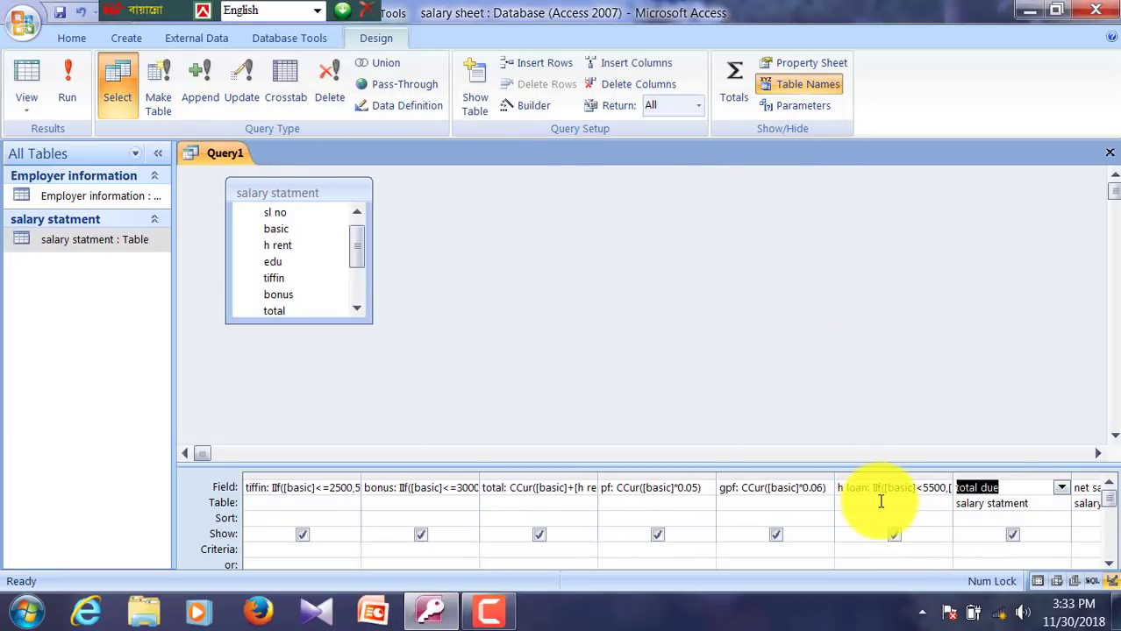
Step: Point out the gpf and h loan fields in the table and select the total due cell
right_click(1022, 487)
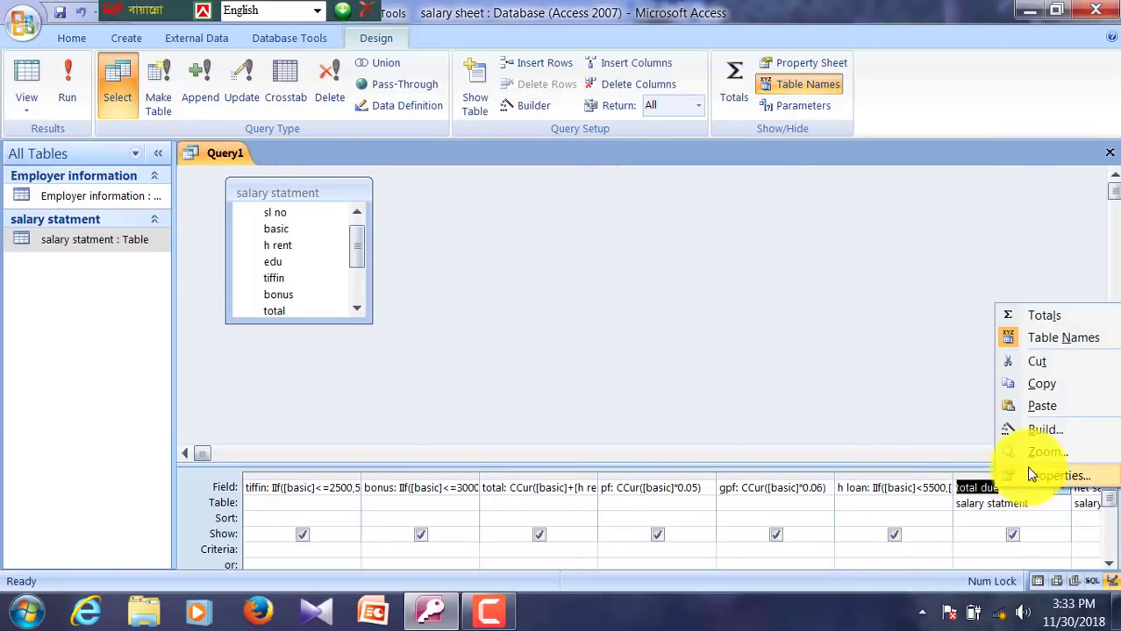
left_click(373, 239)
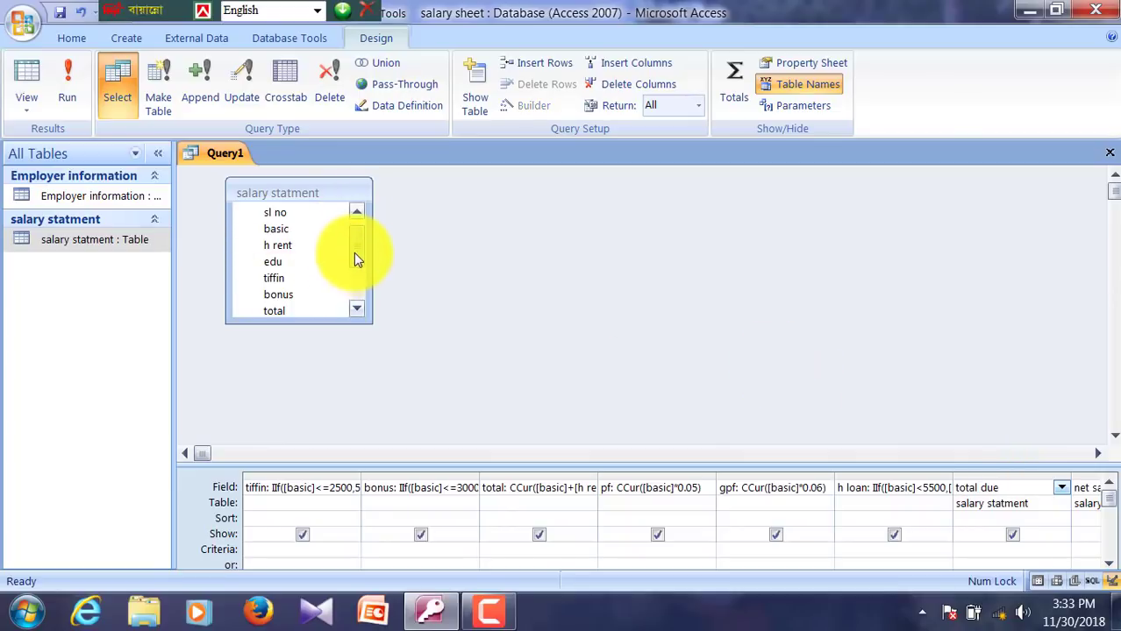
left_click_drag(353, 250, 362, 292)
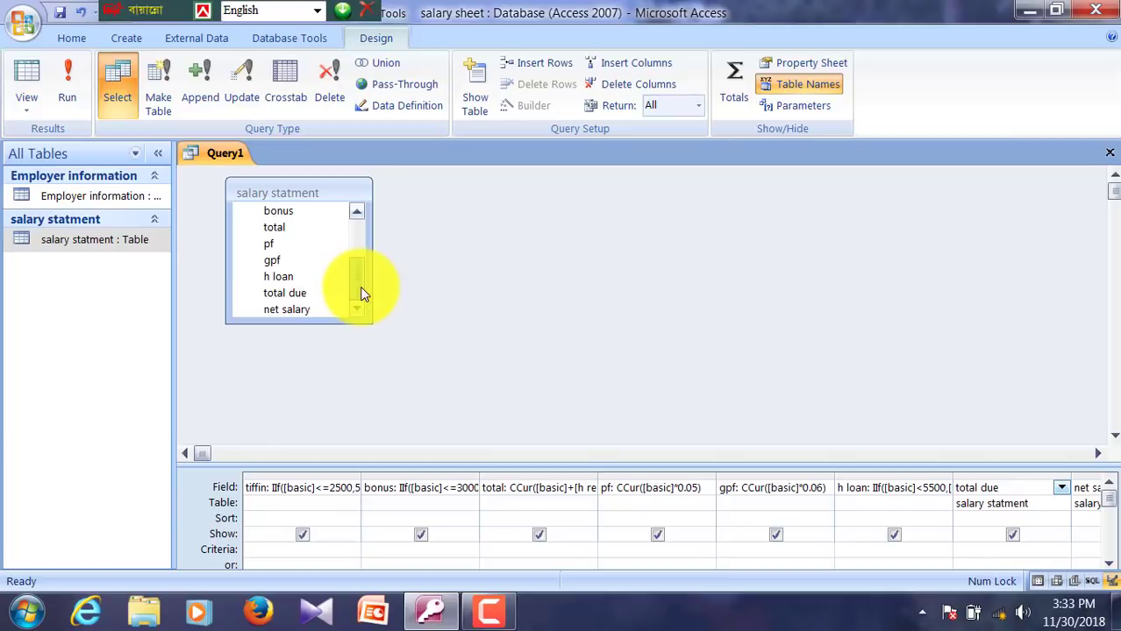
left_click(292, 257)
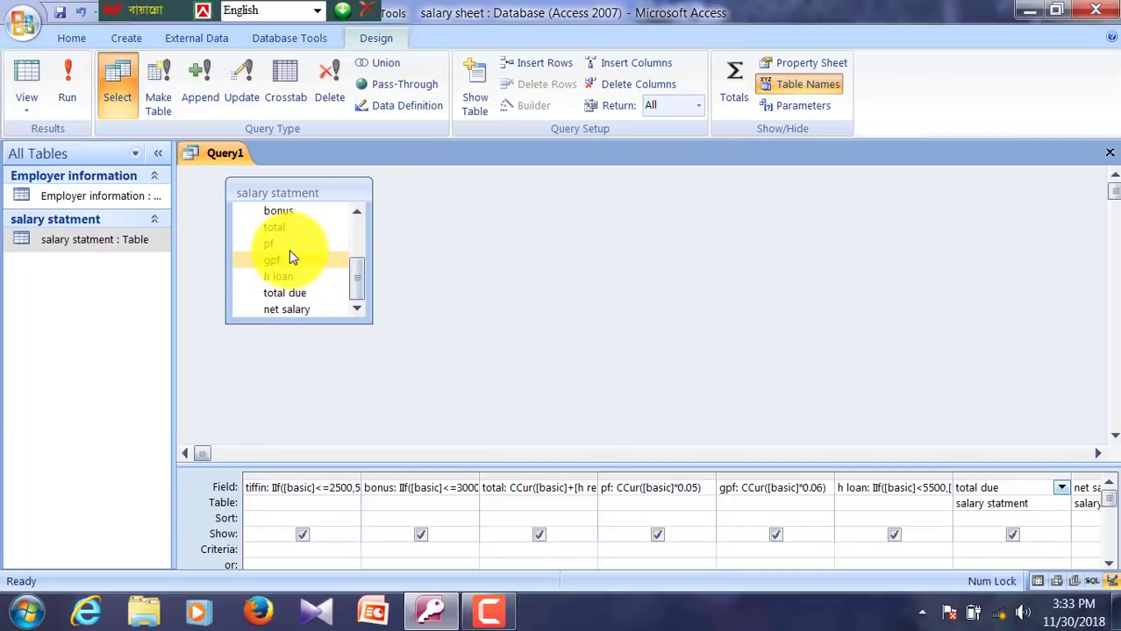
left_click(297, 277)
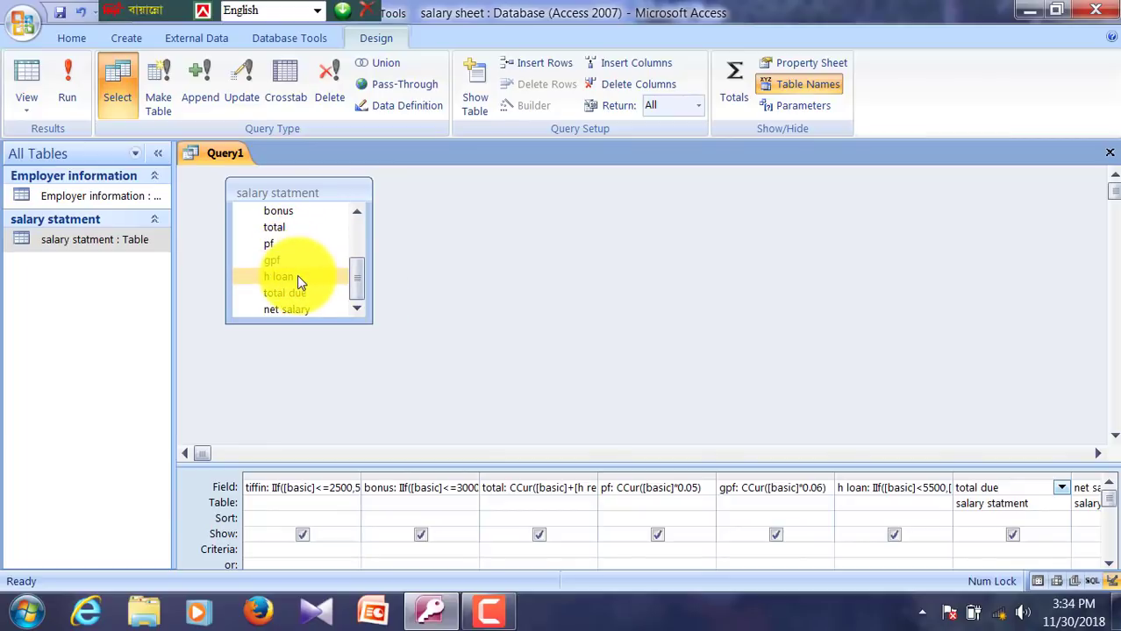
double_click(1014, 483)
right_click(1014, 483)
key("Escape")
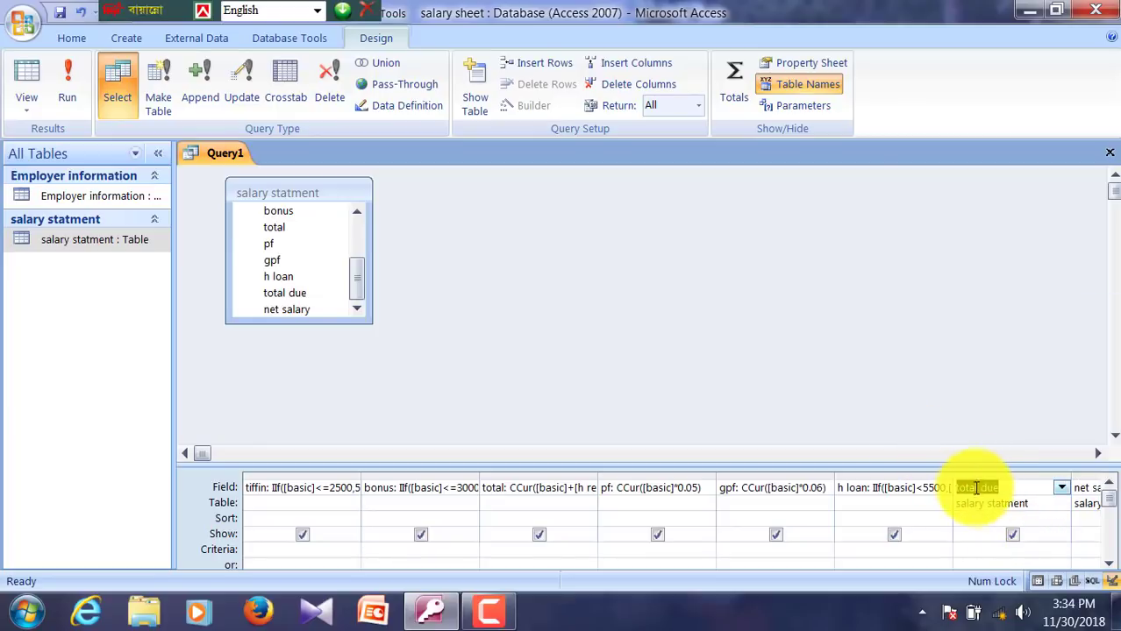
right_click(976, 489)
key("Escape")
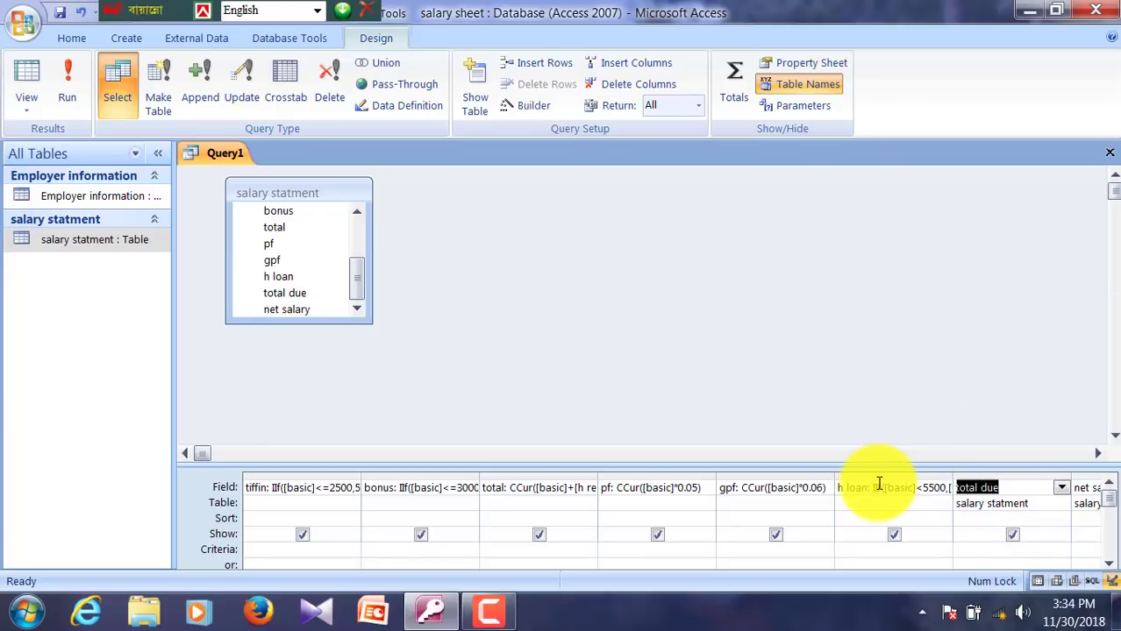
Step: Enter total due: CCur([pf]+[gpf]+[h loan]) in the Zoom box and commit it
left_click(995, 489)
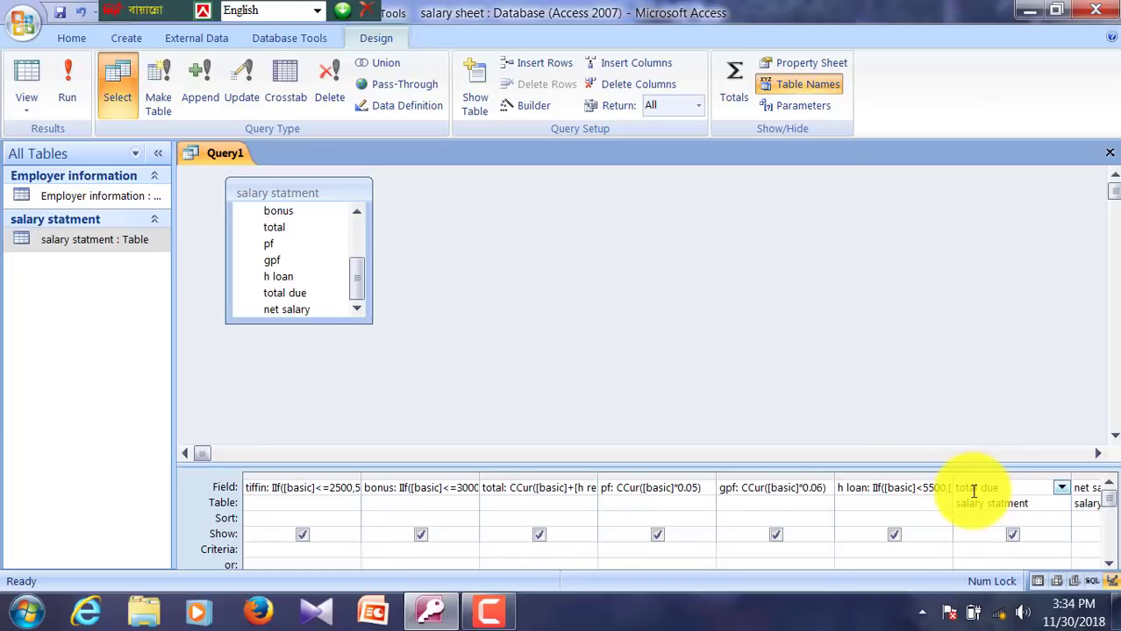
right_click(973, 491)
left_click(1004, 460)
left_click(542, 226)
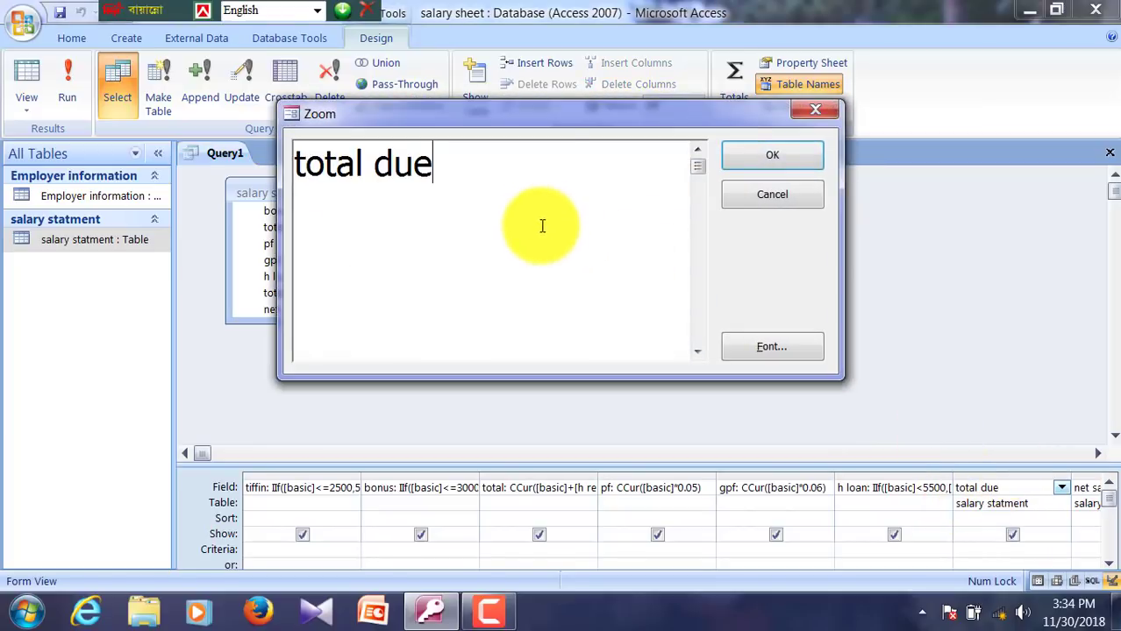
left_click_drag(493, 124, 654, 105)
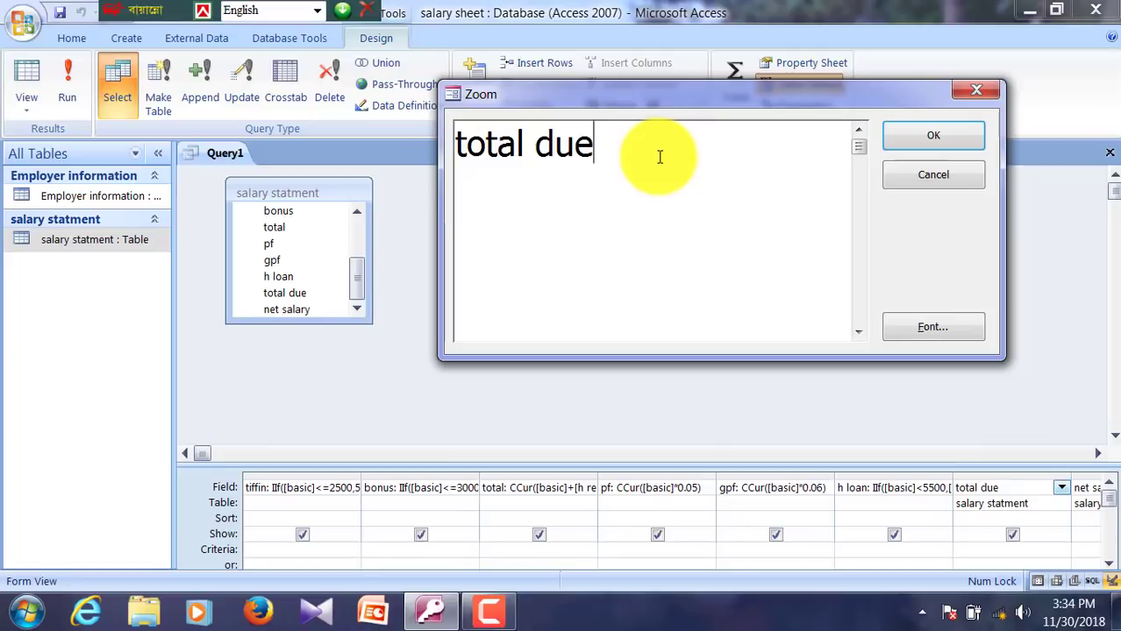
type(";")
key("BackSpace")
type(": ")
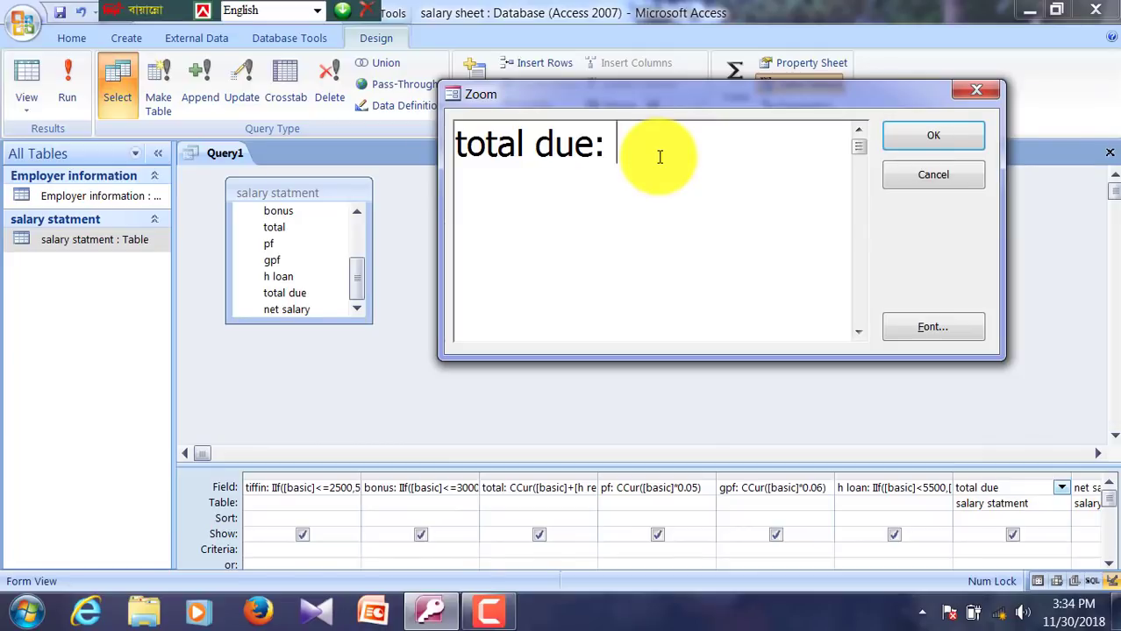
type("CCur(")
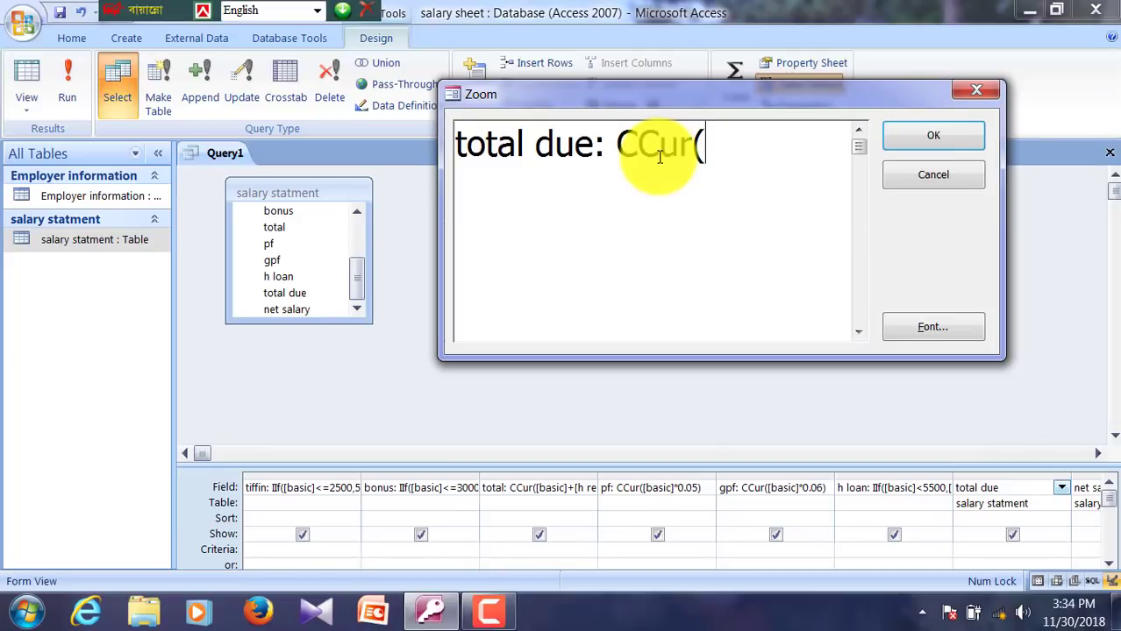
type("[p")
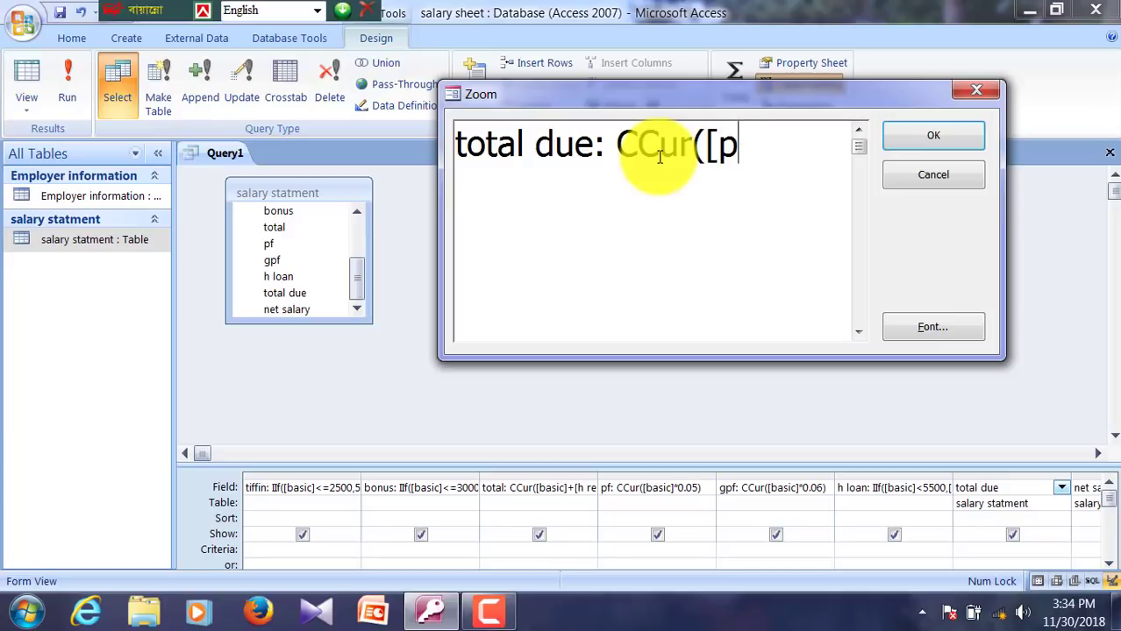
type("f]+")
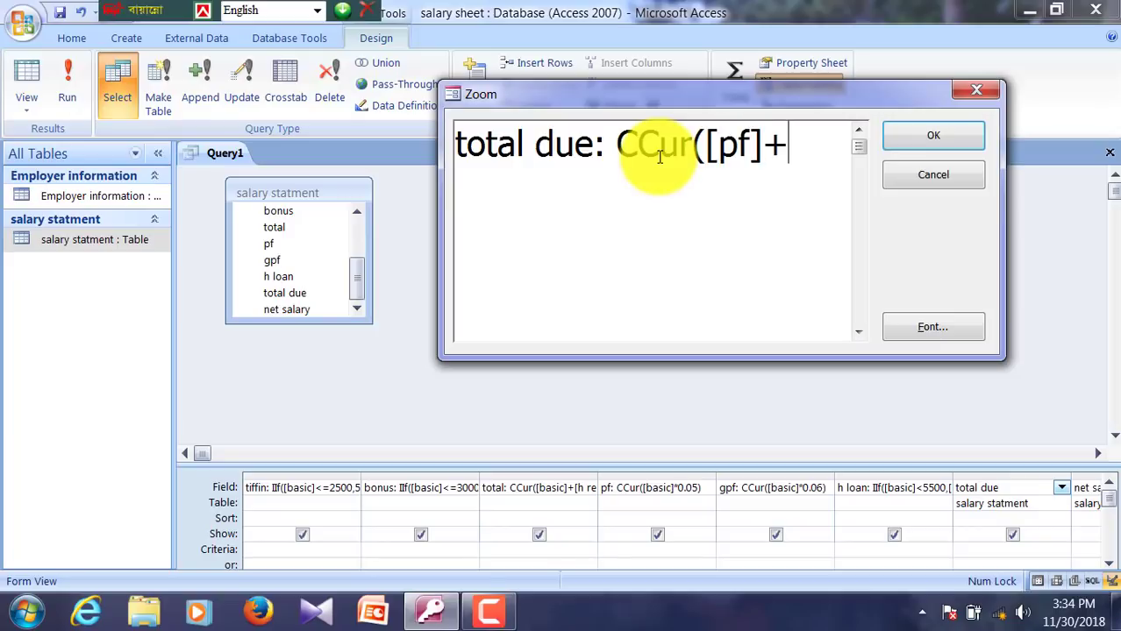
type("[gpf")
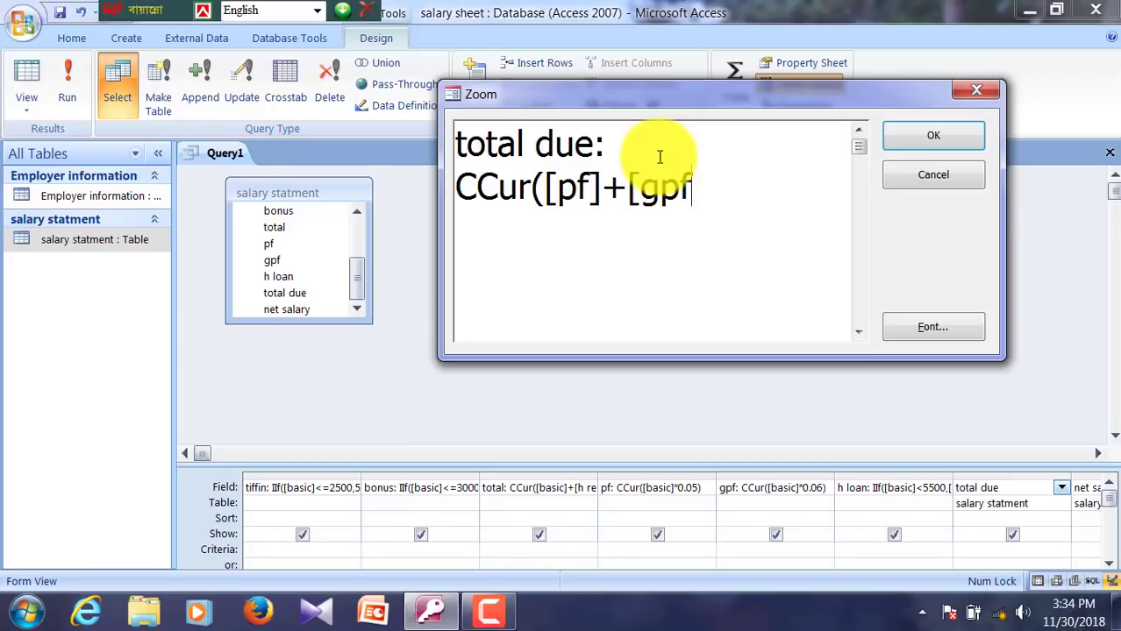
type("]+[")
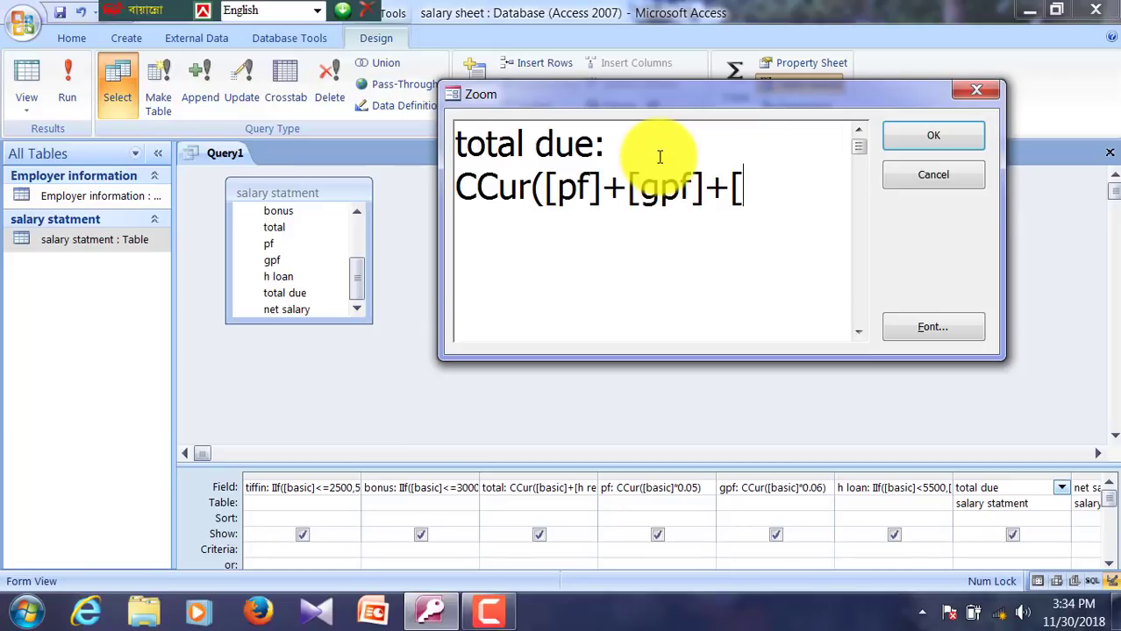
type("h loan")
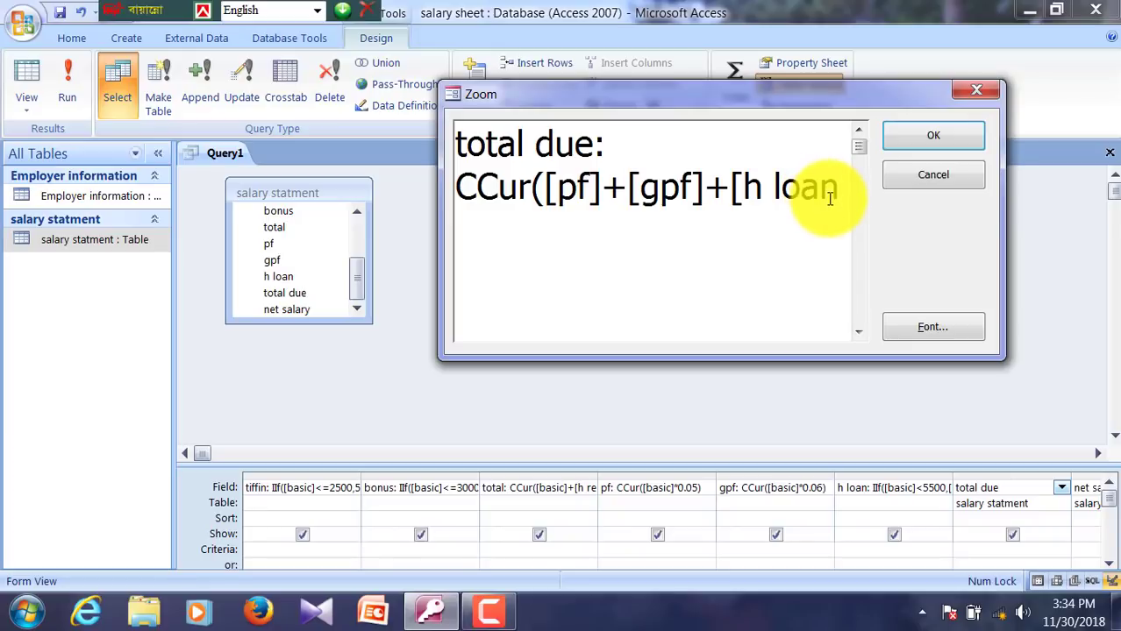
type("]")
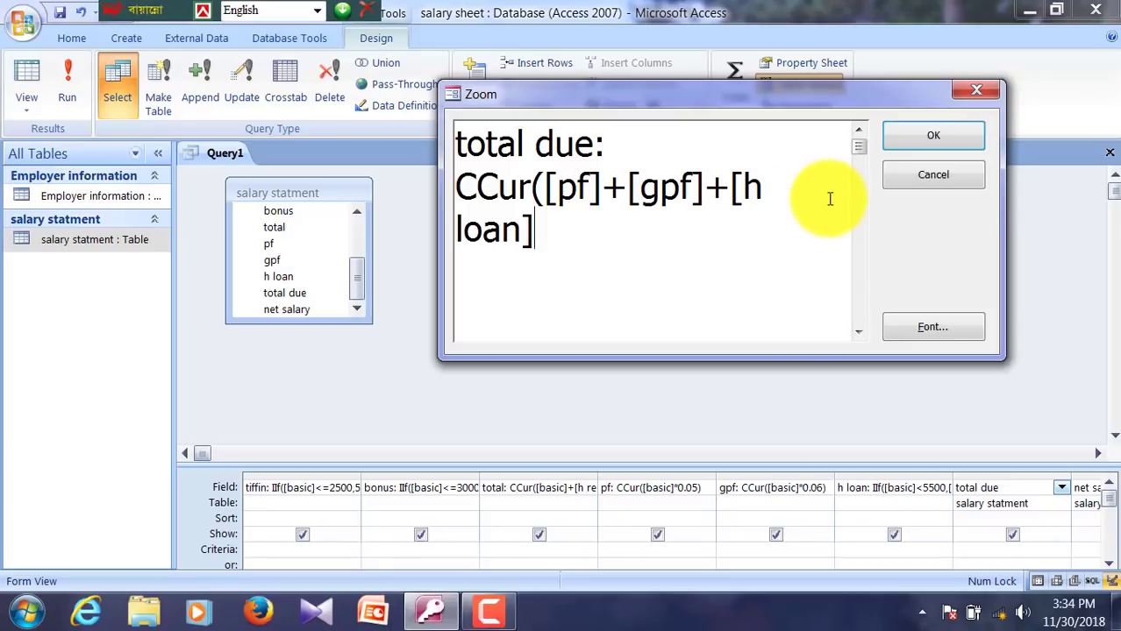
type(")")
left_click(909, 143)
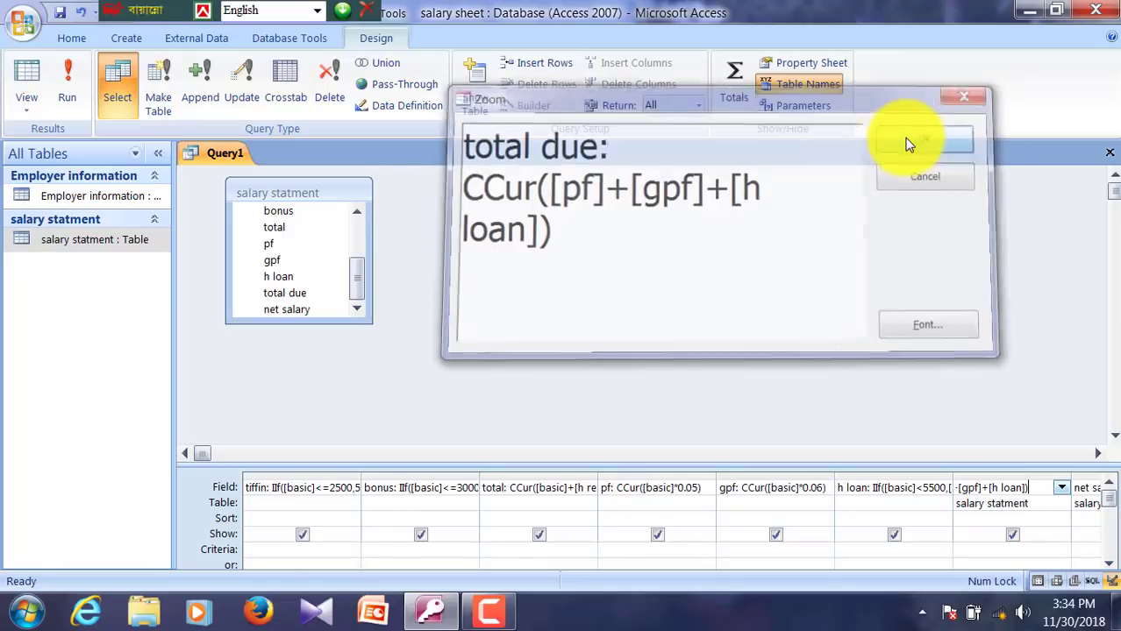
key("Tab")
left_click(1026, 484)
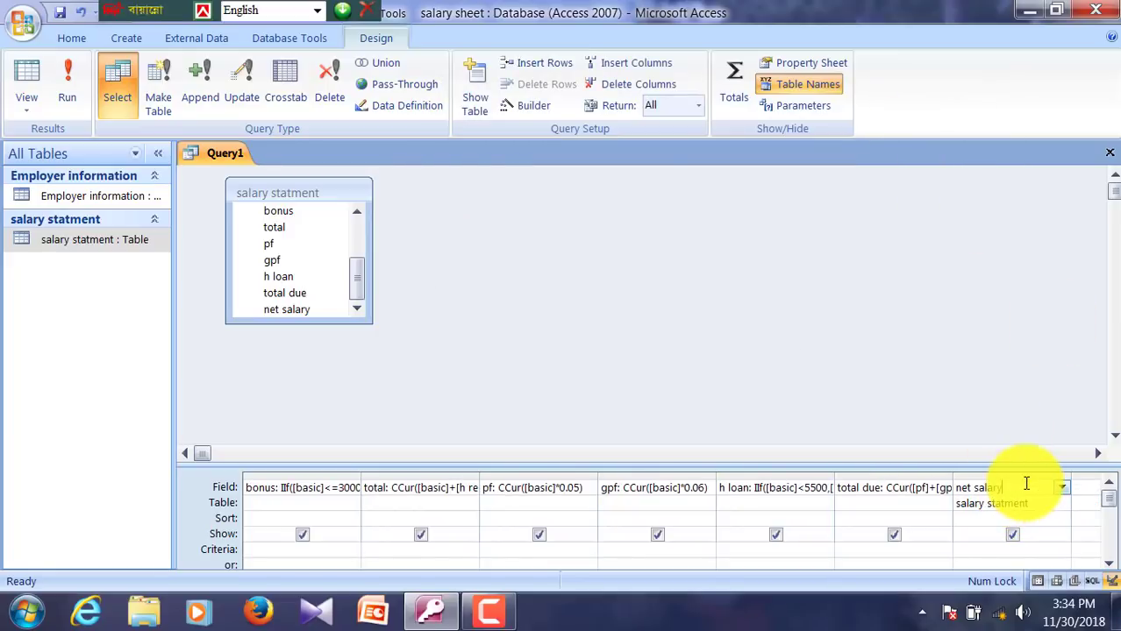
Step: Define net salary as net salary: CCur([total]-[total due]) via the Zoom box
right_click(1025, 484)
left_click(1045, 447)
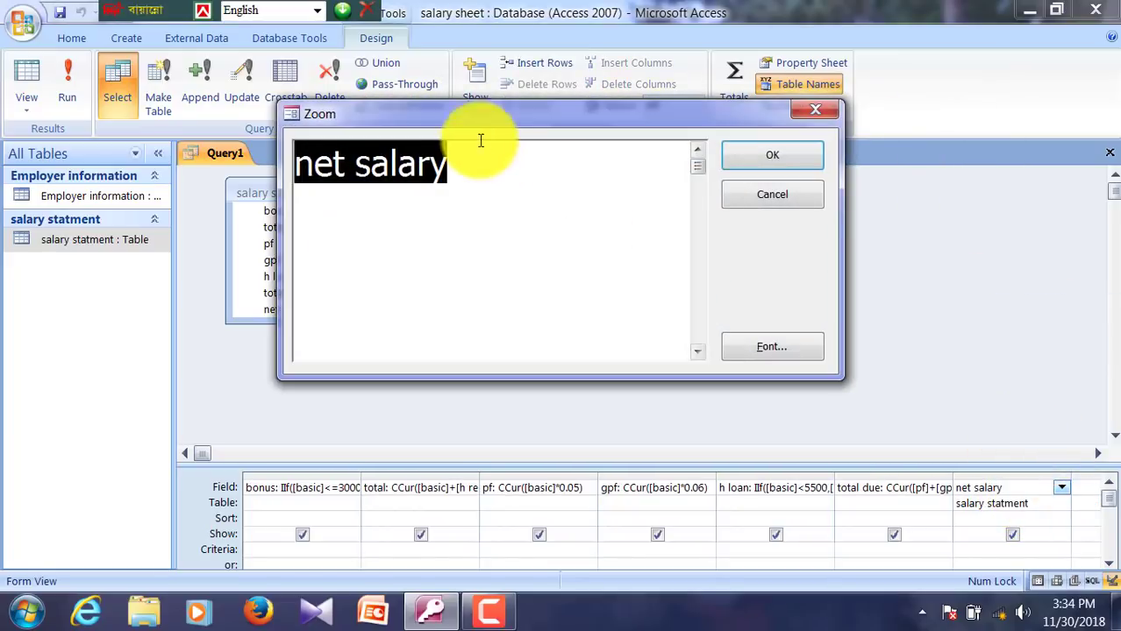
left_click_drag(482, 114, 699, 100)
left_click(701, 149)
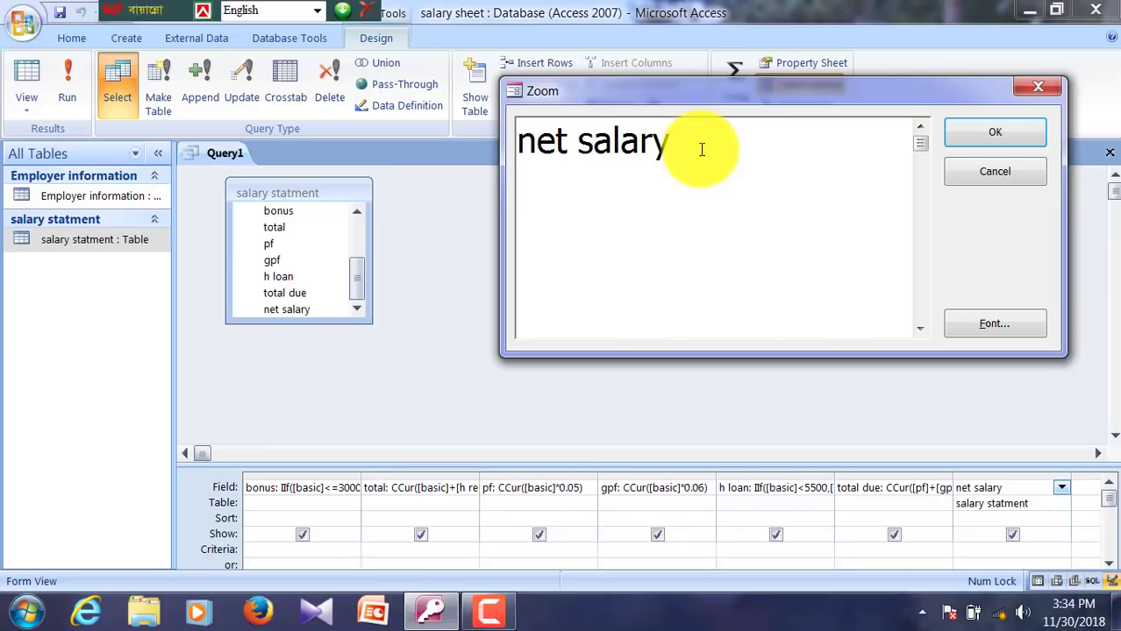
type(": CCur([")
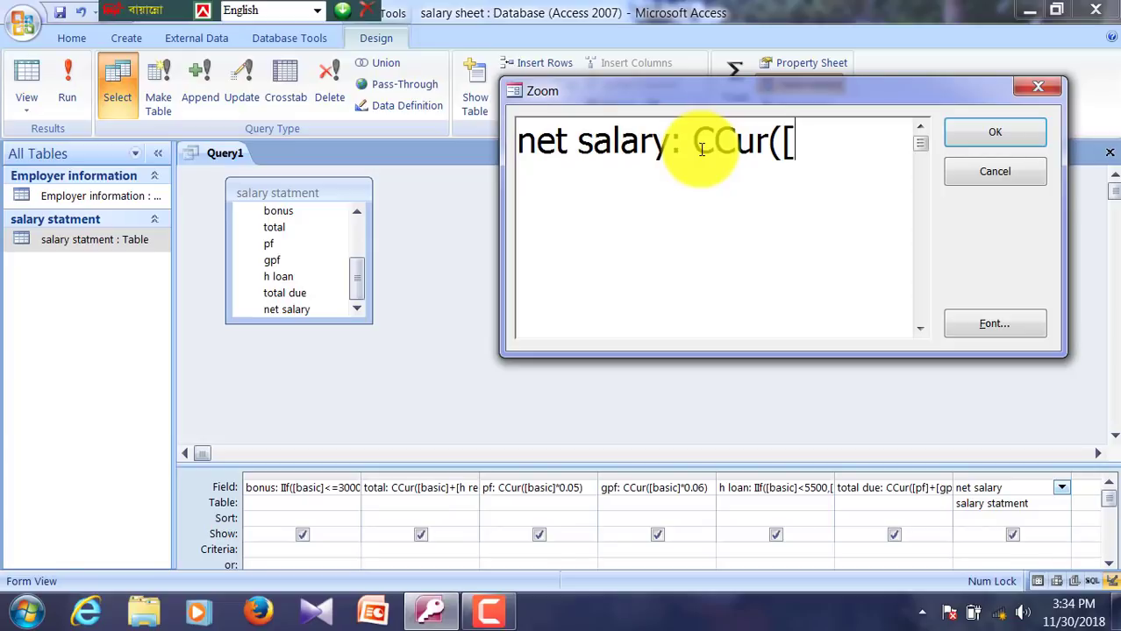
type("total")
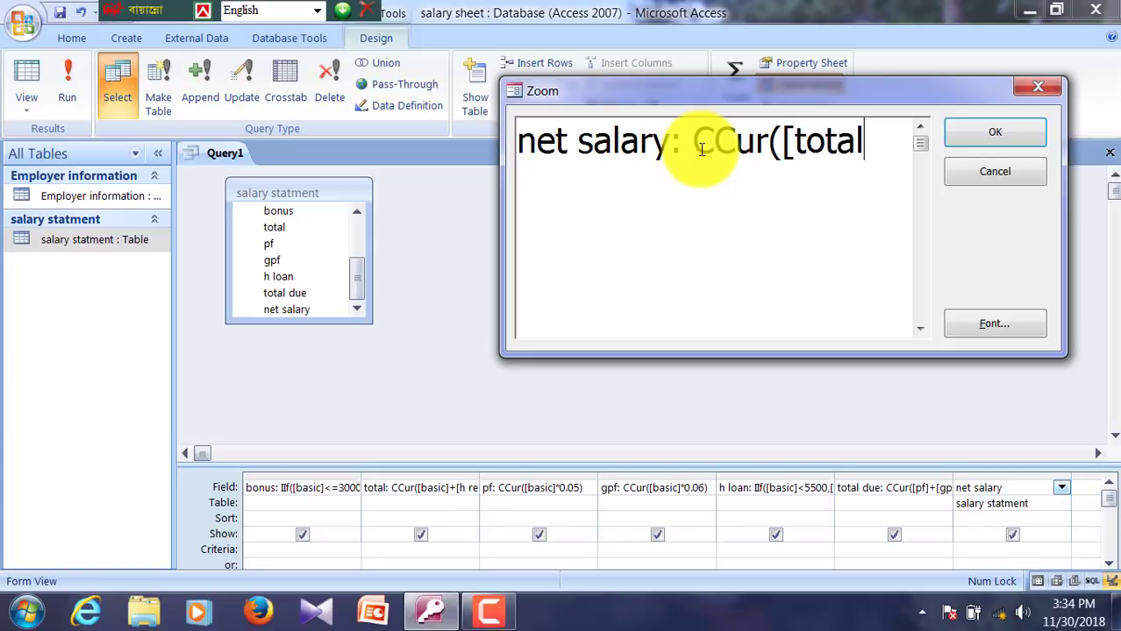
type("]-[")
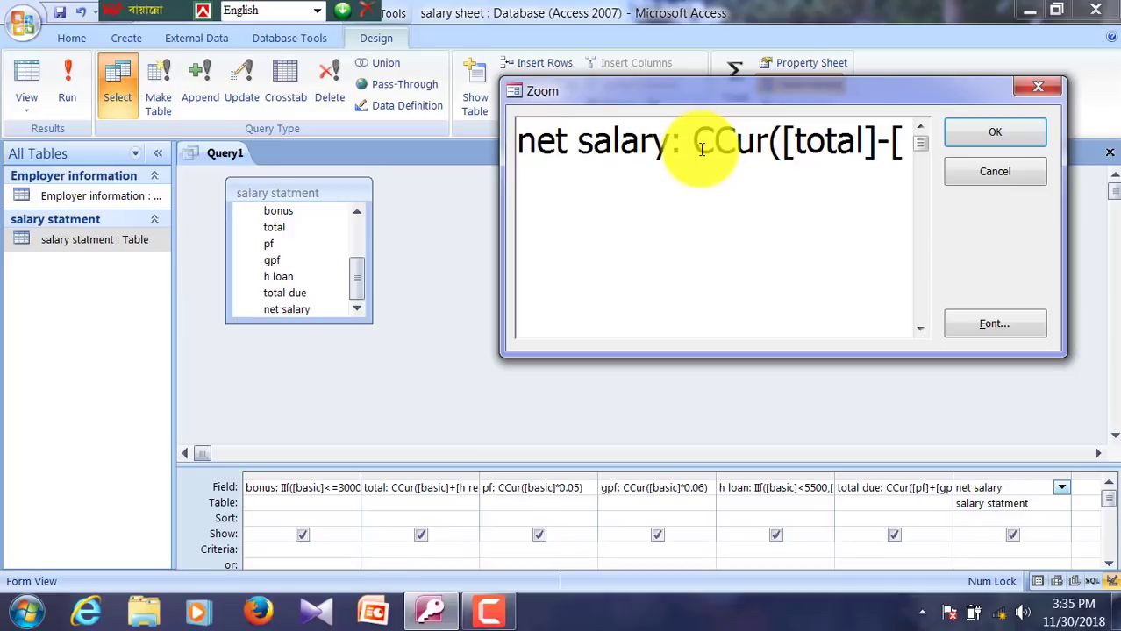
type("t")
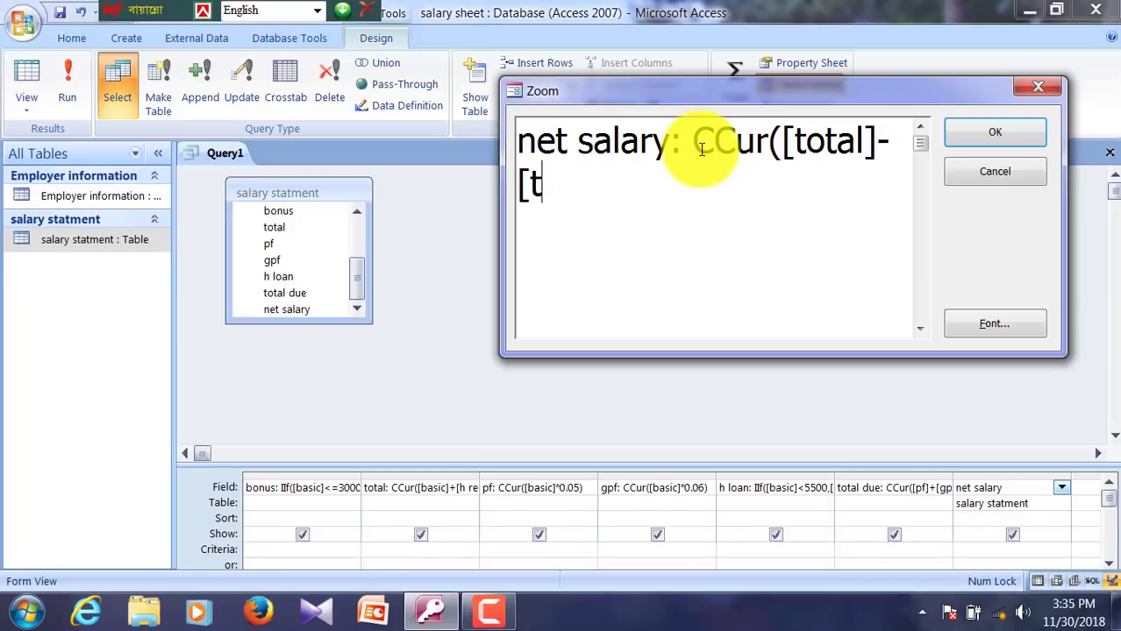
type("otal edue")
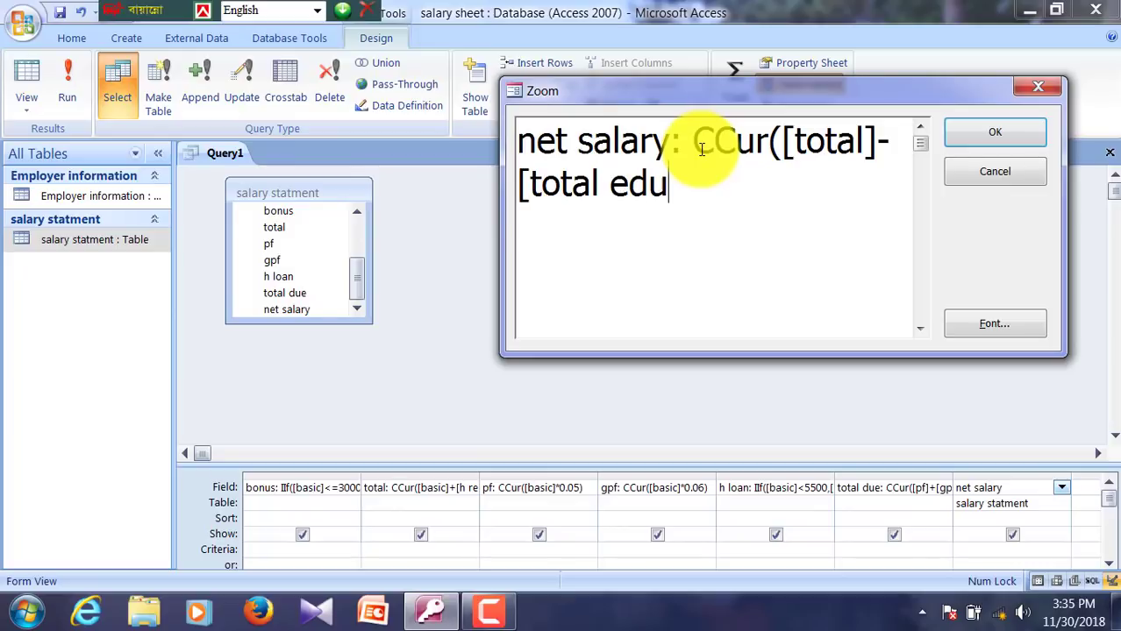
key("BackSpace")
key("BackSpace")
key("BackSpace")
key("BackSpace")
type("due")
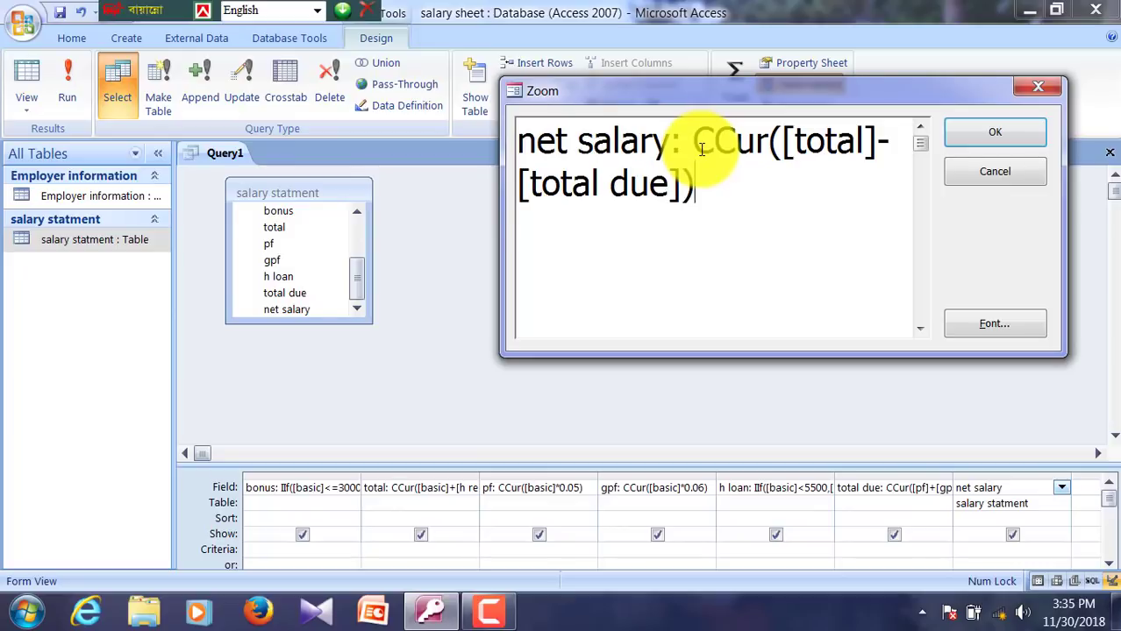
left_click(1027, 131)
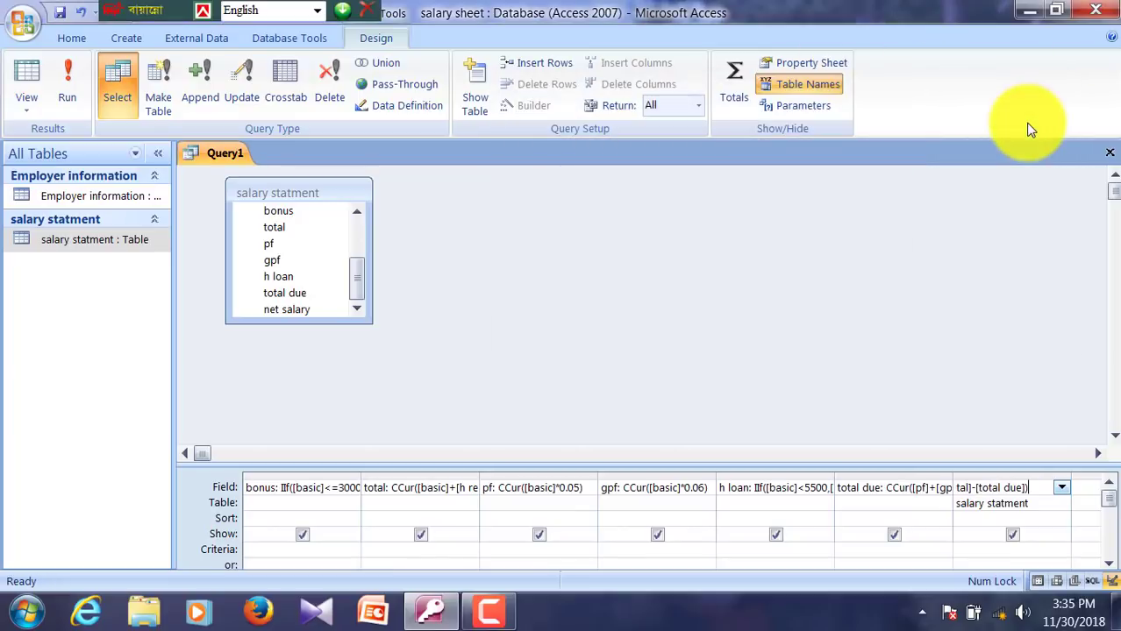
Step: Save the query as 'salary query' and close its design window
key("Tab")
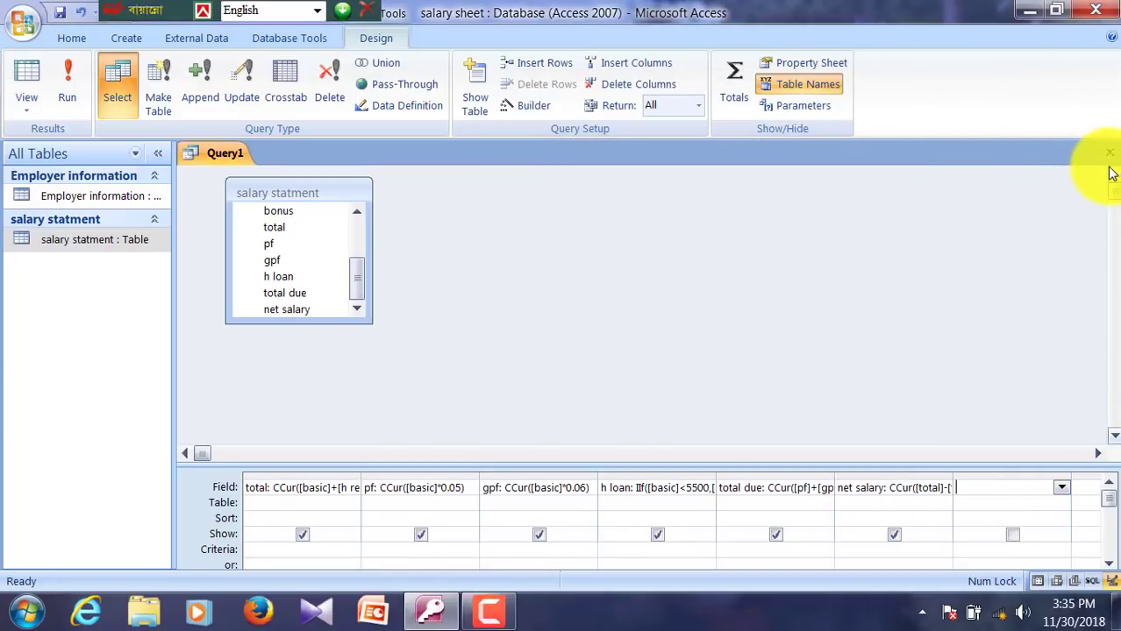
left_click(1109, 154)
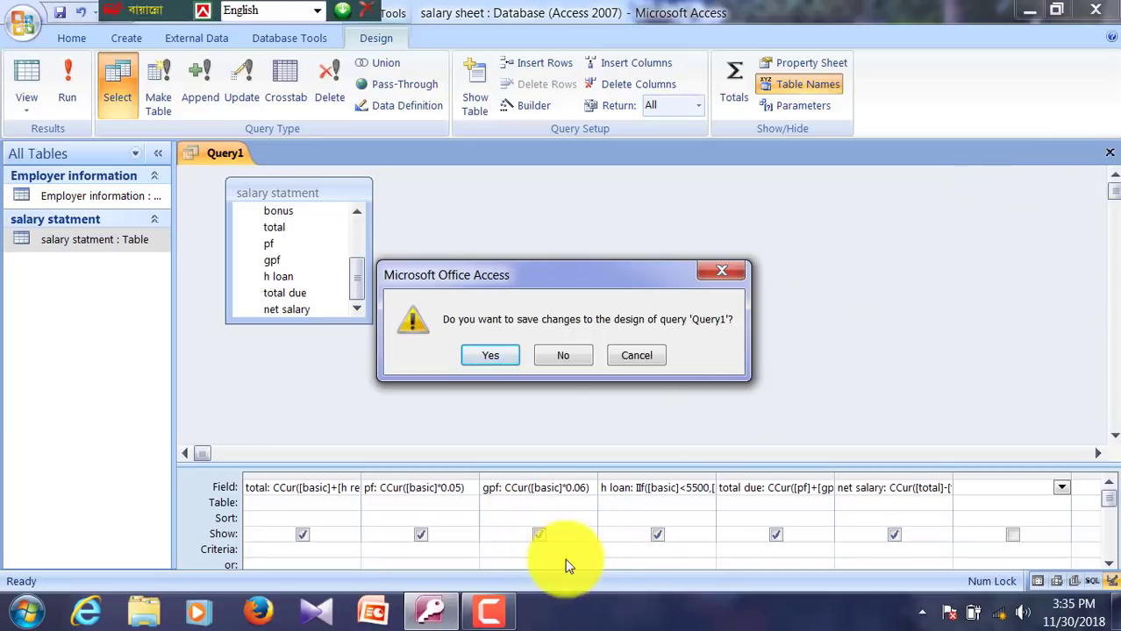
left_click(487, 355)
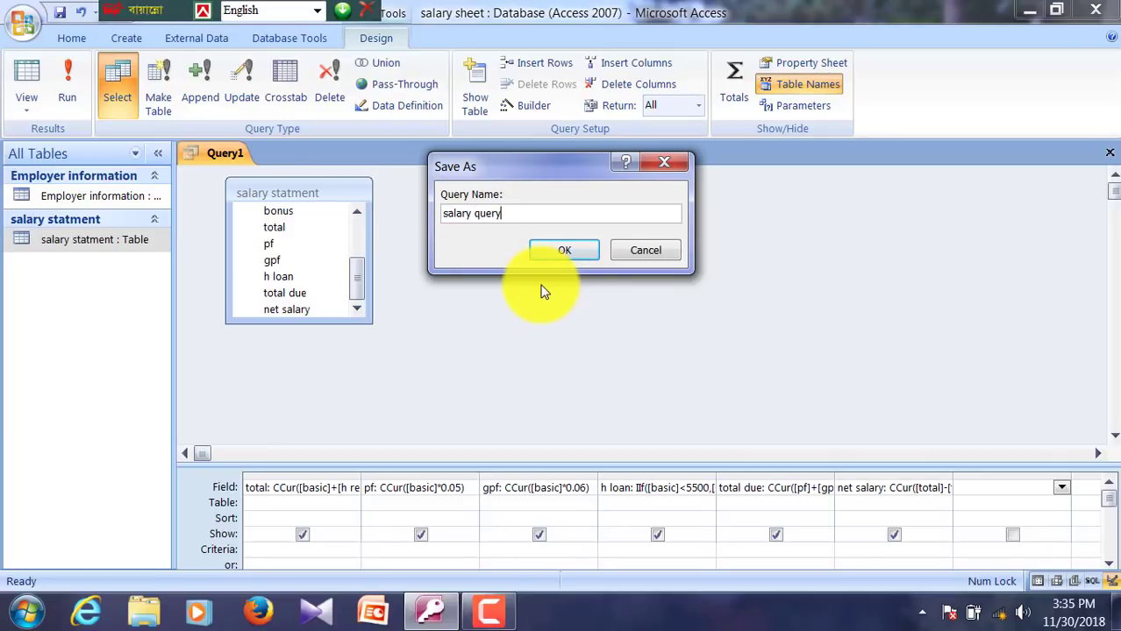
key("Return")
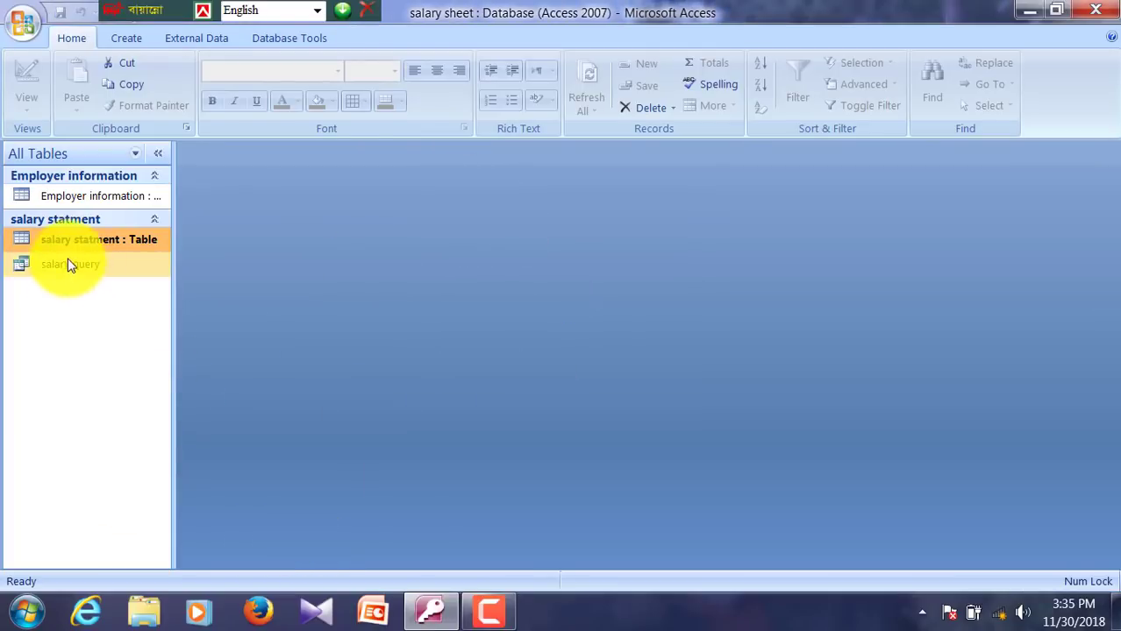
Step: Create a blank form in Design view and show the Employer information fields list
left_click(87, 196)
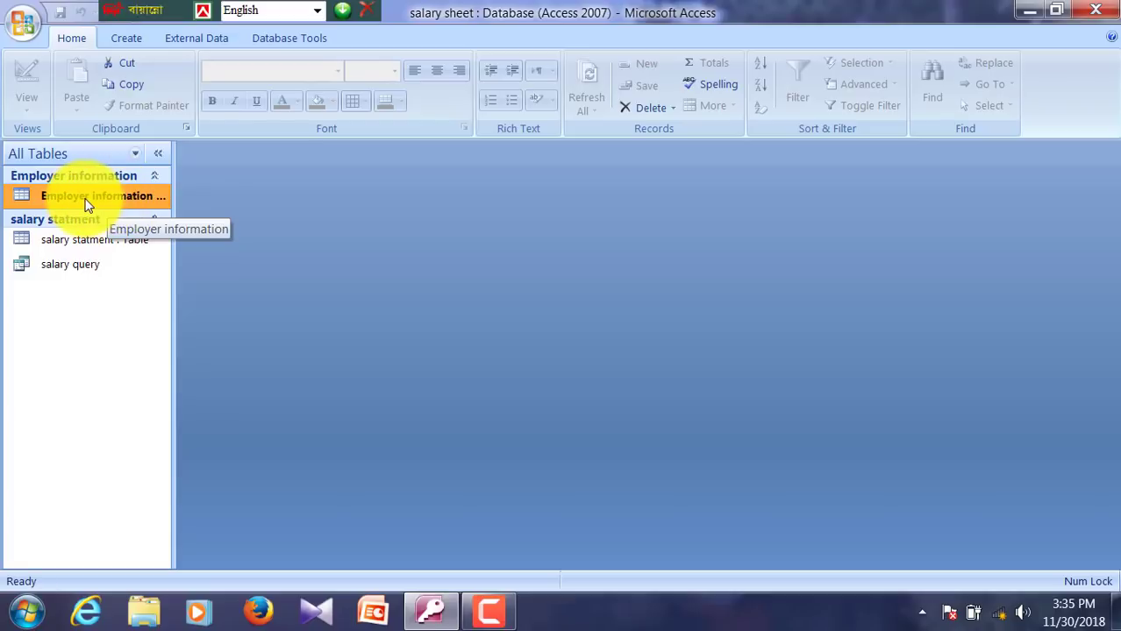
left_click(123, 37)
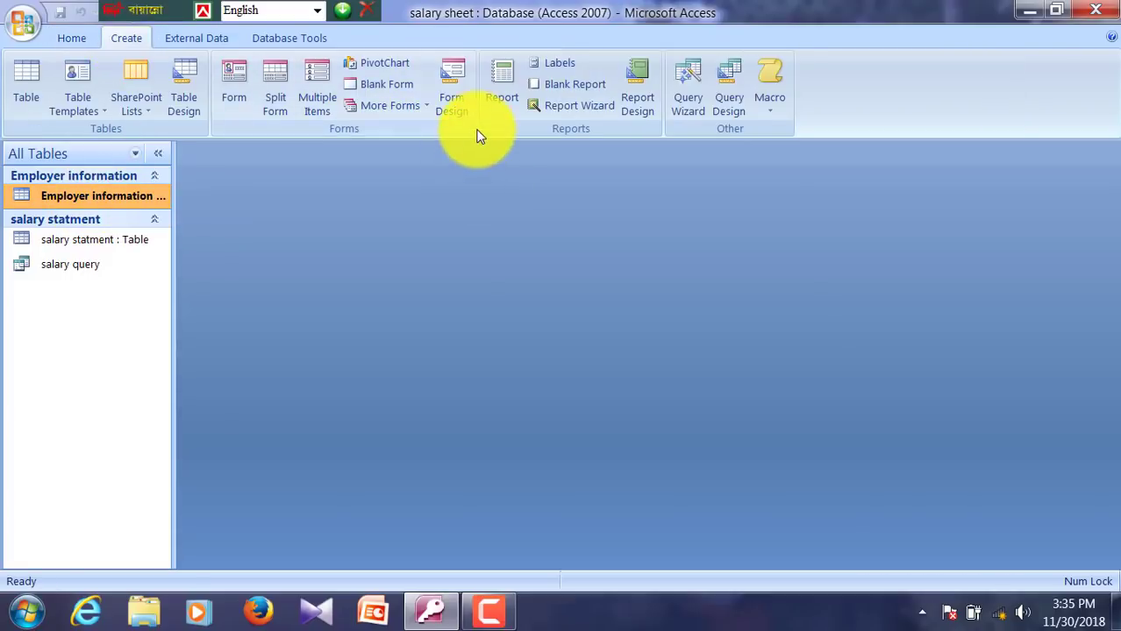
left_click(446, 120)
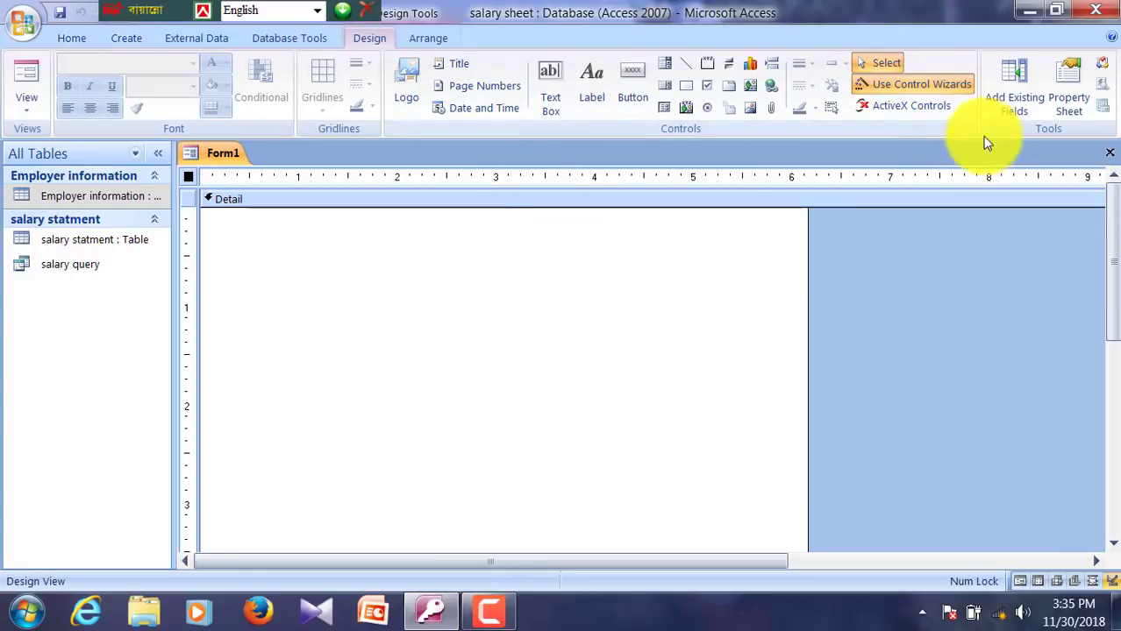
left_click(1006, 103)
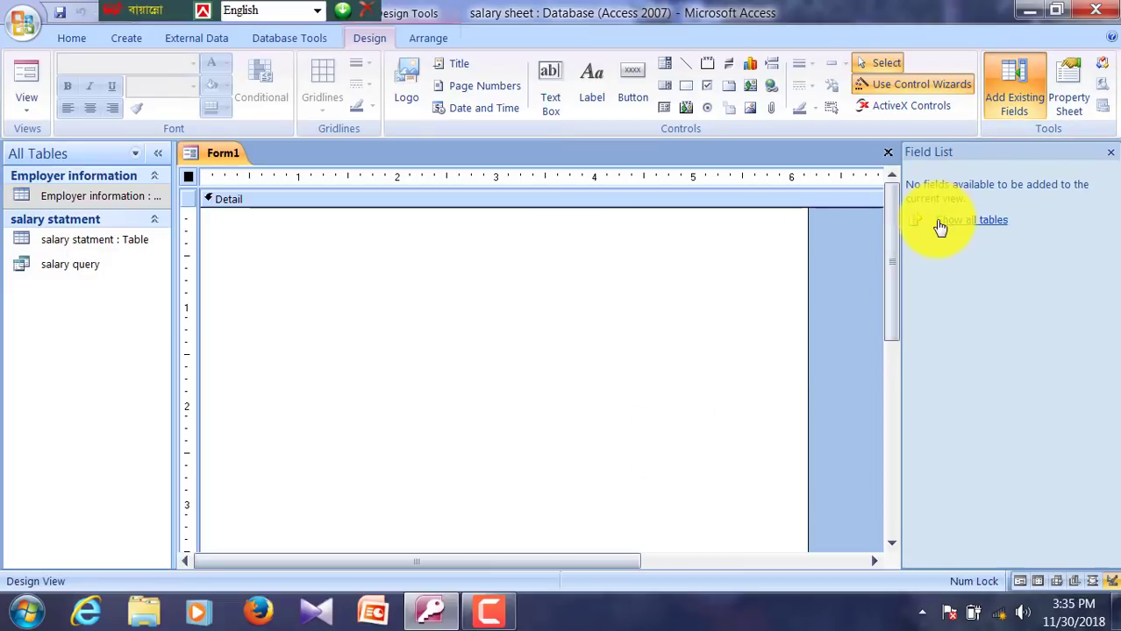
left_click(940, 223)
left_click(916, 192)
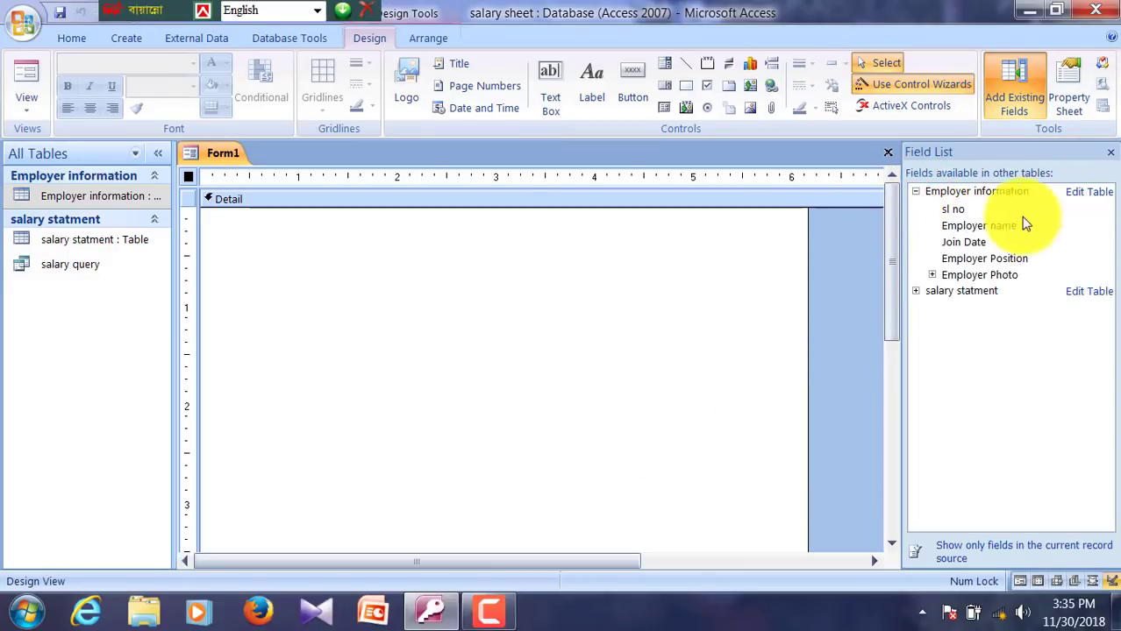
Step: Add sl no, Employer name, Join Date, Employer Position and Employer Photo to the form
right_click(959, 209)
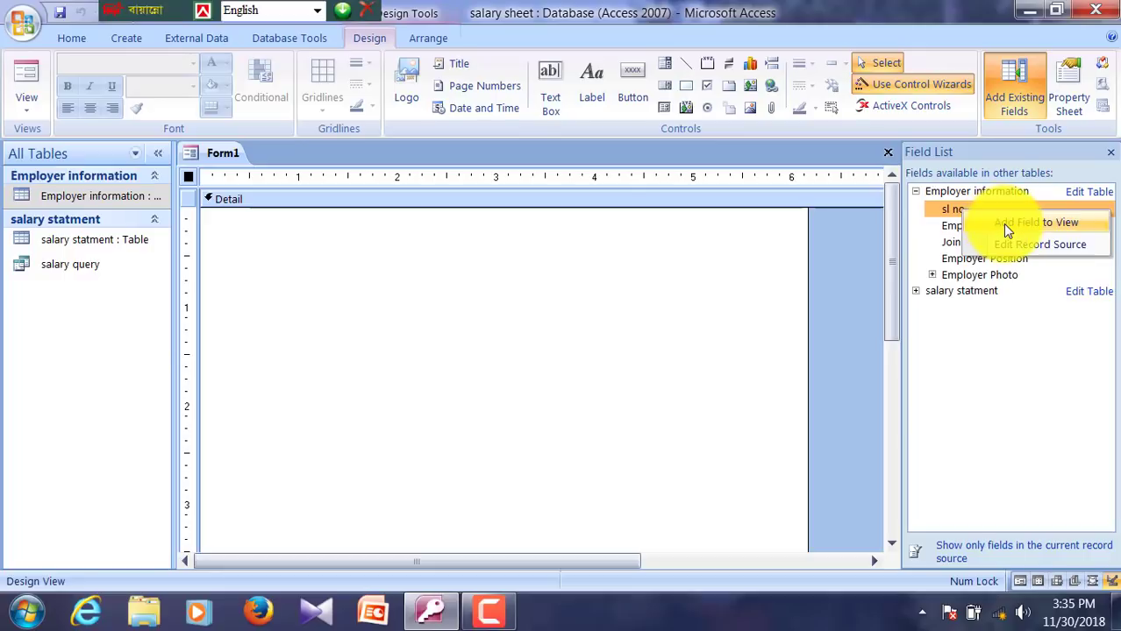
left_click(1002, 224)
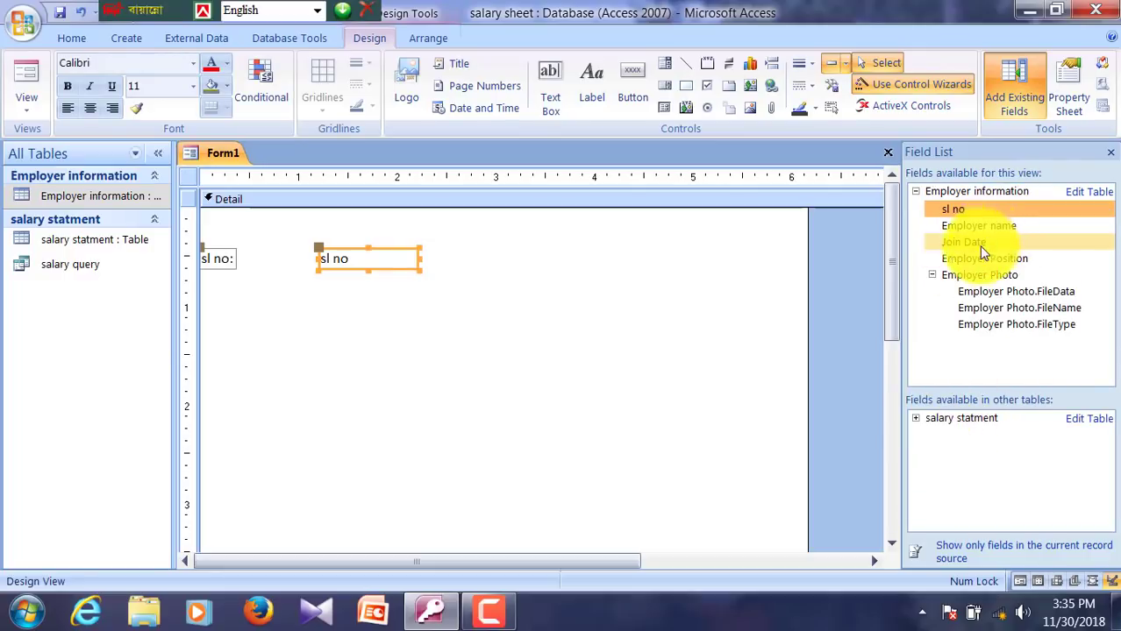
right_click(974, 225)
left_click(929, 240)
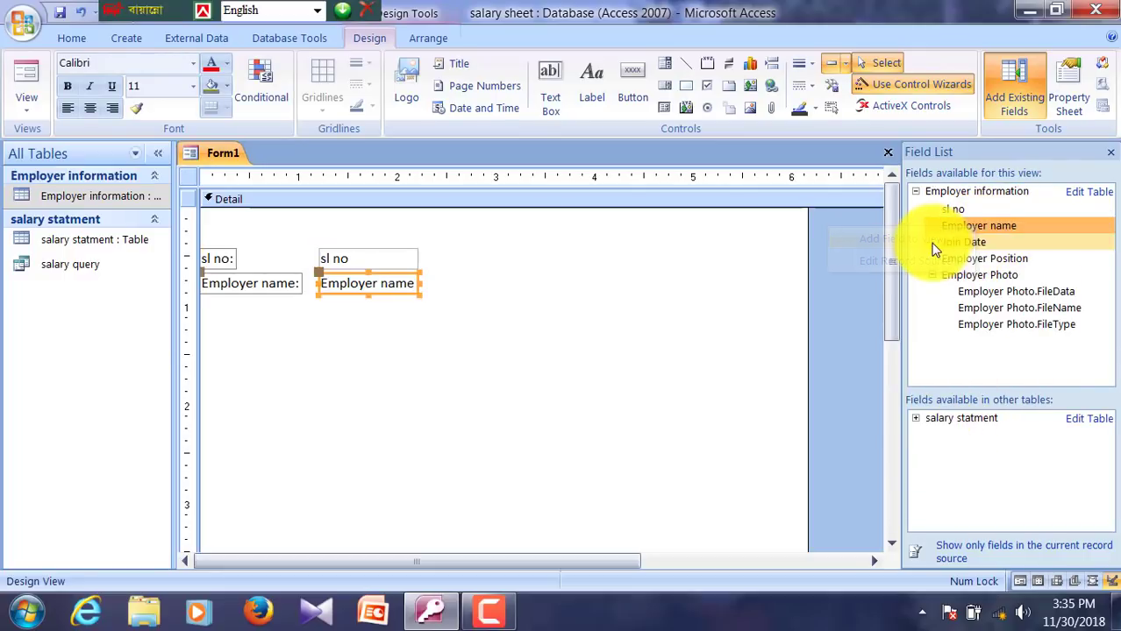
right_click(960, 249)
left_click(995, 256)
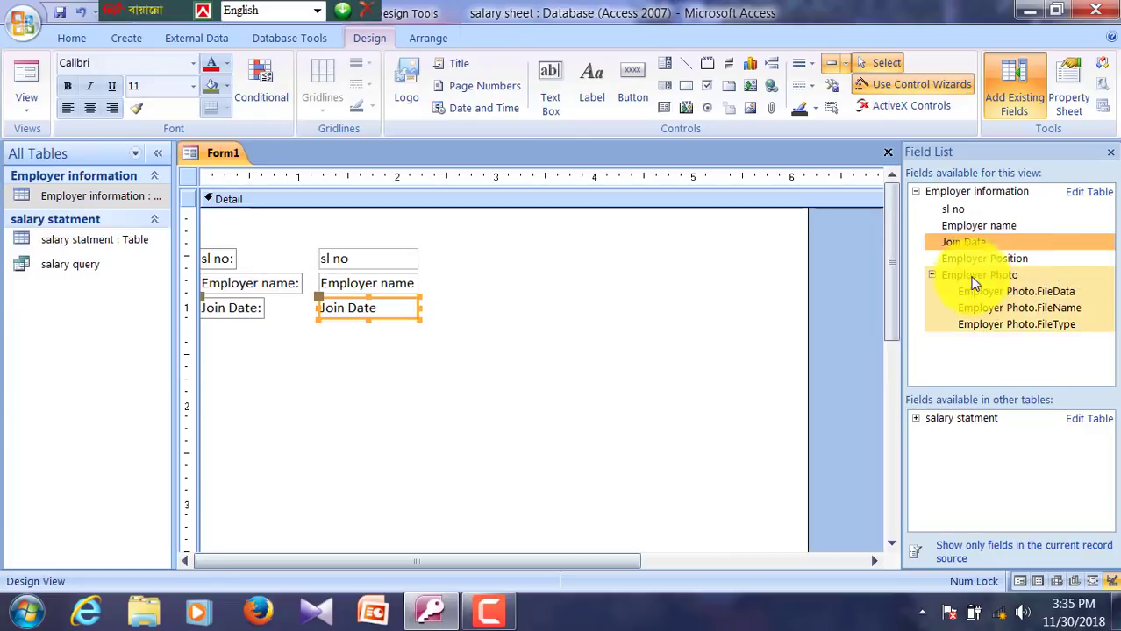
right_click(973, 263)
left_click(931, 272)
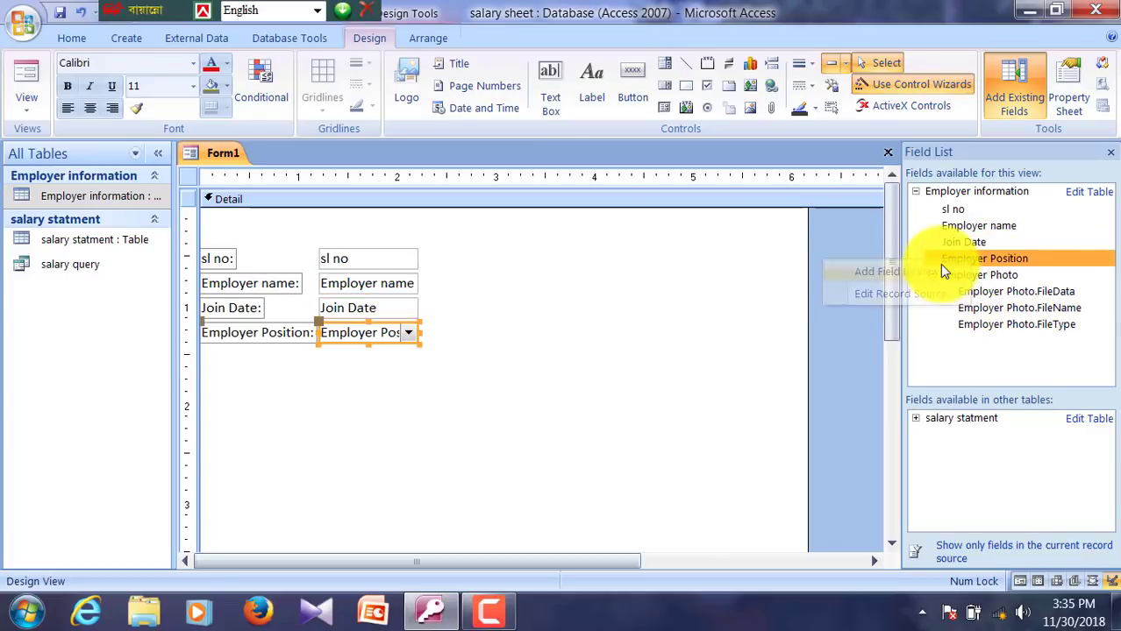
right_click(964, 279)
left_click(975, 286)
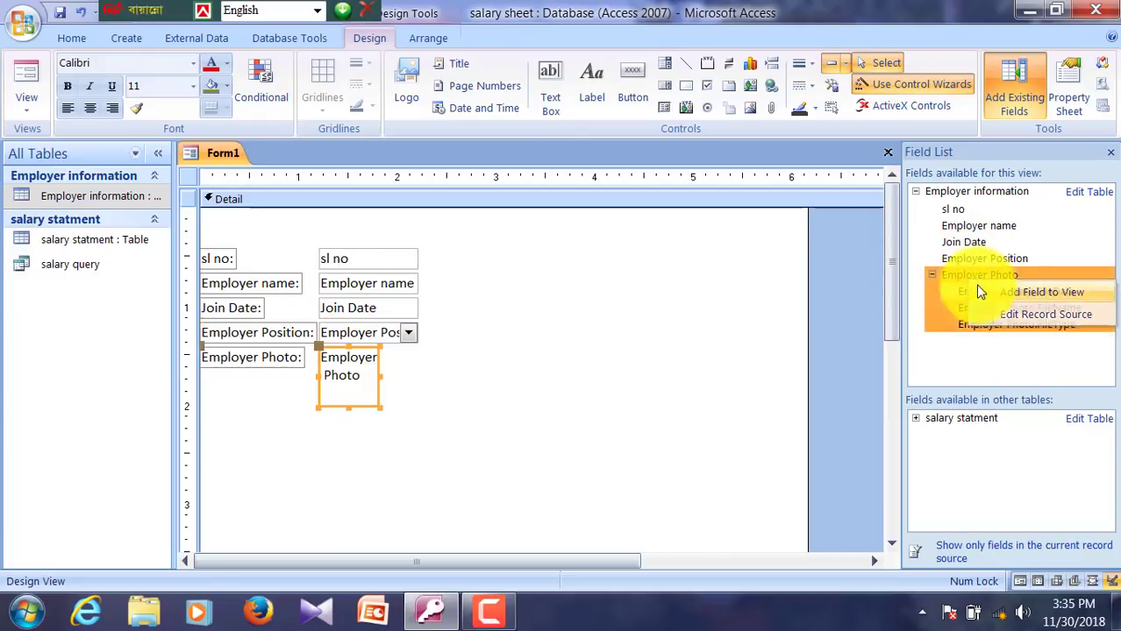
Step: Close the field list and shift all the added field controls slightly lower
left_click(544, 428)
left_click(1013, 87)
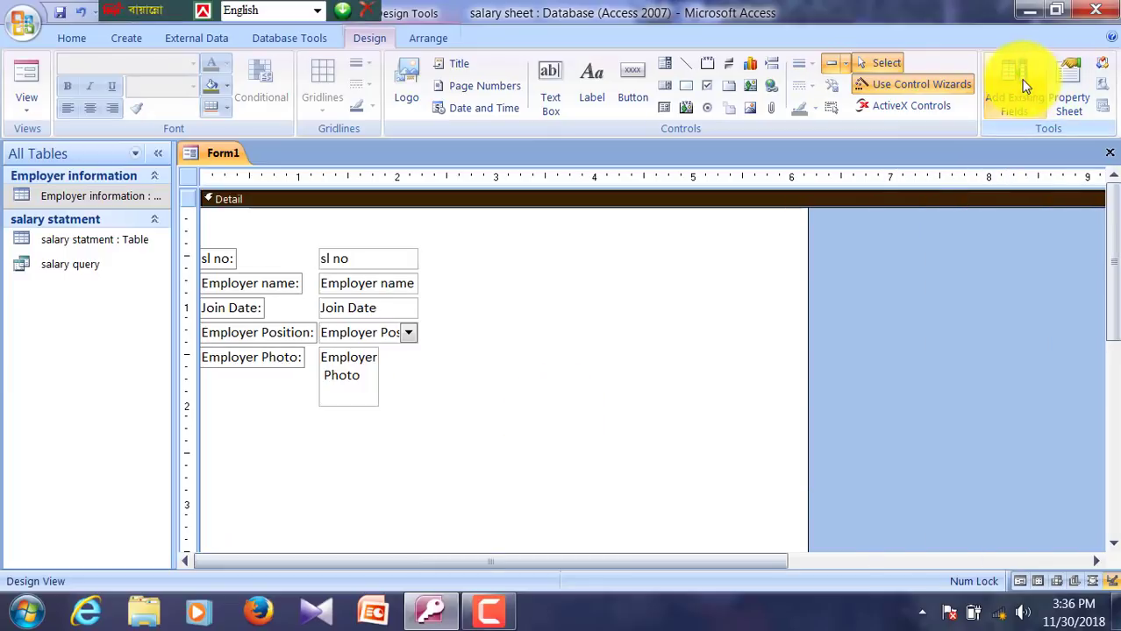
left_click_drag(483, 248, 282, 420)
key("Down")
key("Down")
key("Down")
key("Down")
key("Down")
key("Down")
key("Down")
key("Down")
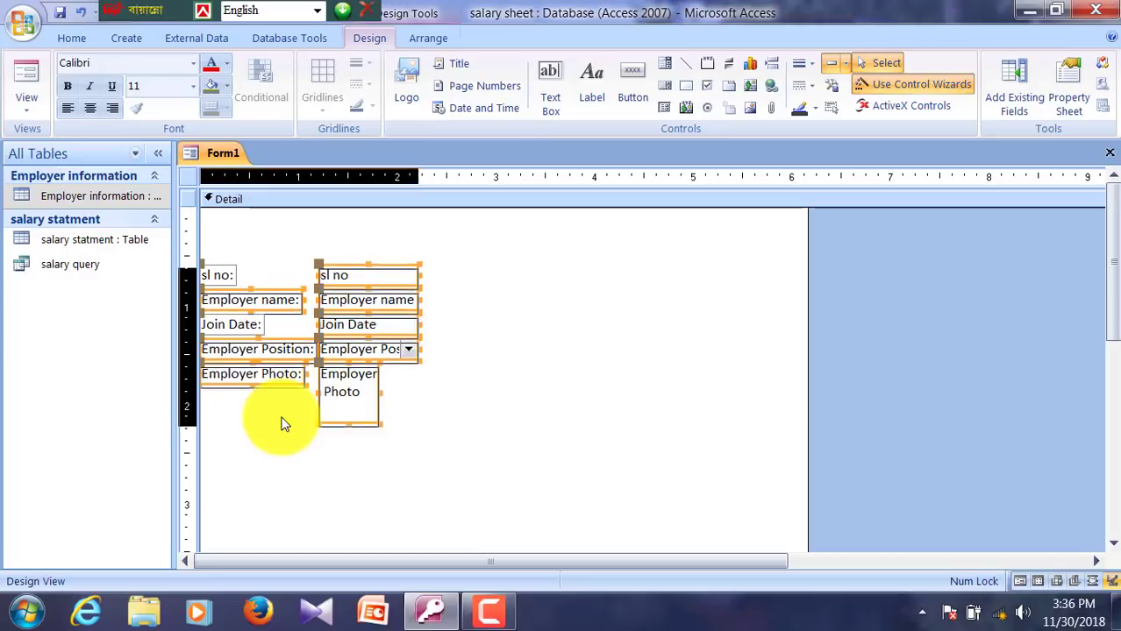
key("Right")
key("Right")
key("Right")
key("Down")
key("Down")
key("Down")
key("Down")
key("Down")
key("Down")
key("Down")
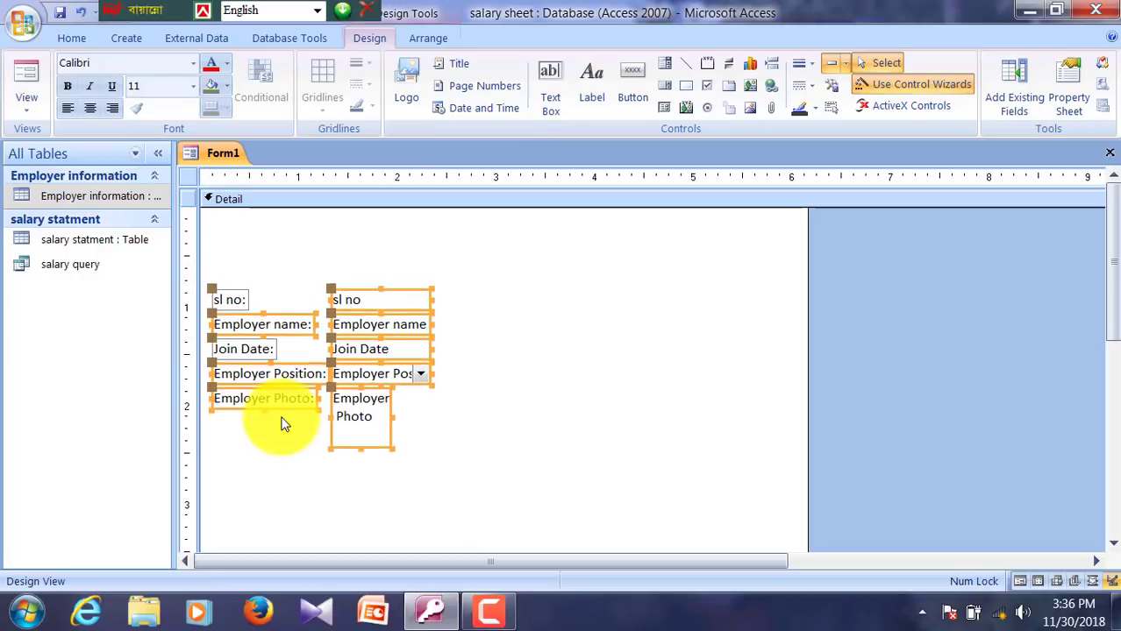
key("Up")
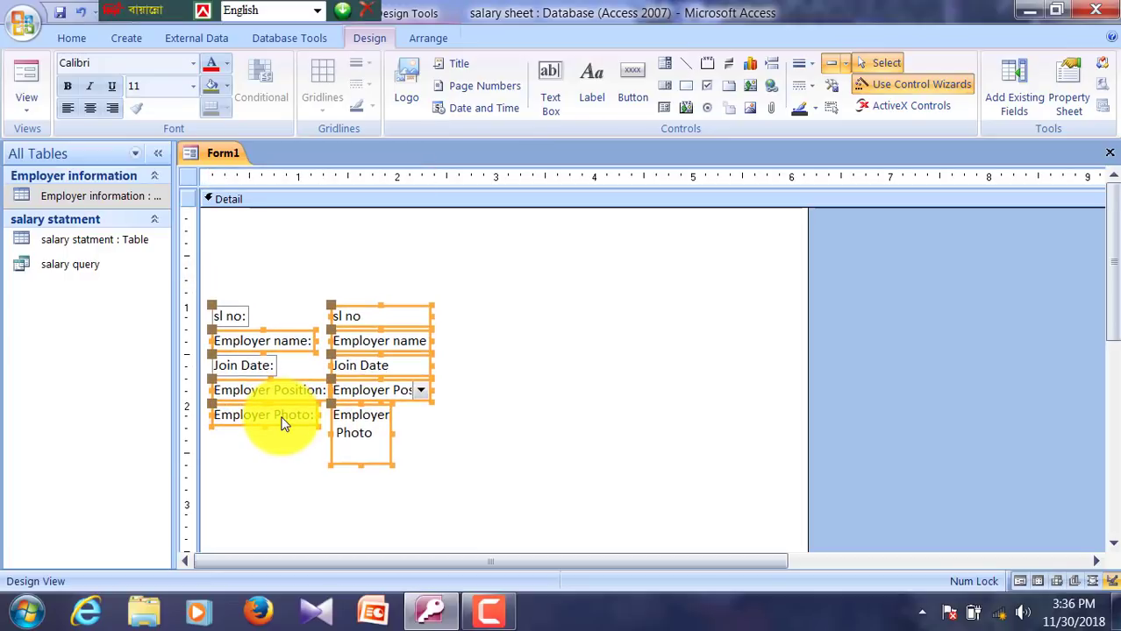
left_click(323, 221)
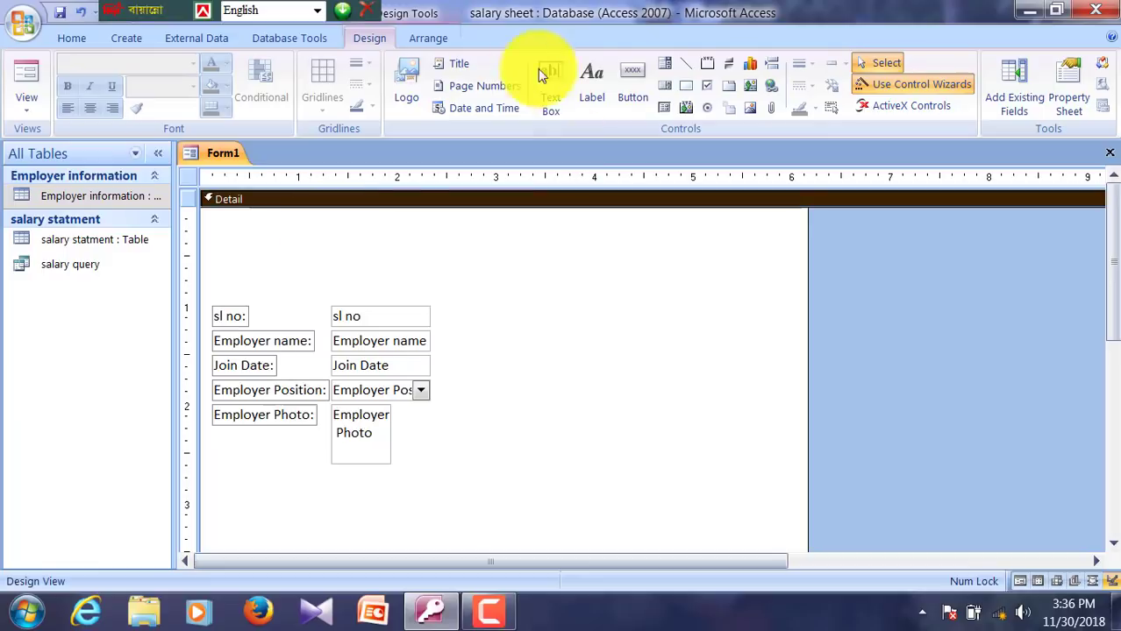
Step: Draw a title label reading 'Faridpur Center' above the fields
left_click(588, 87)
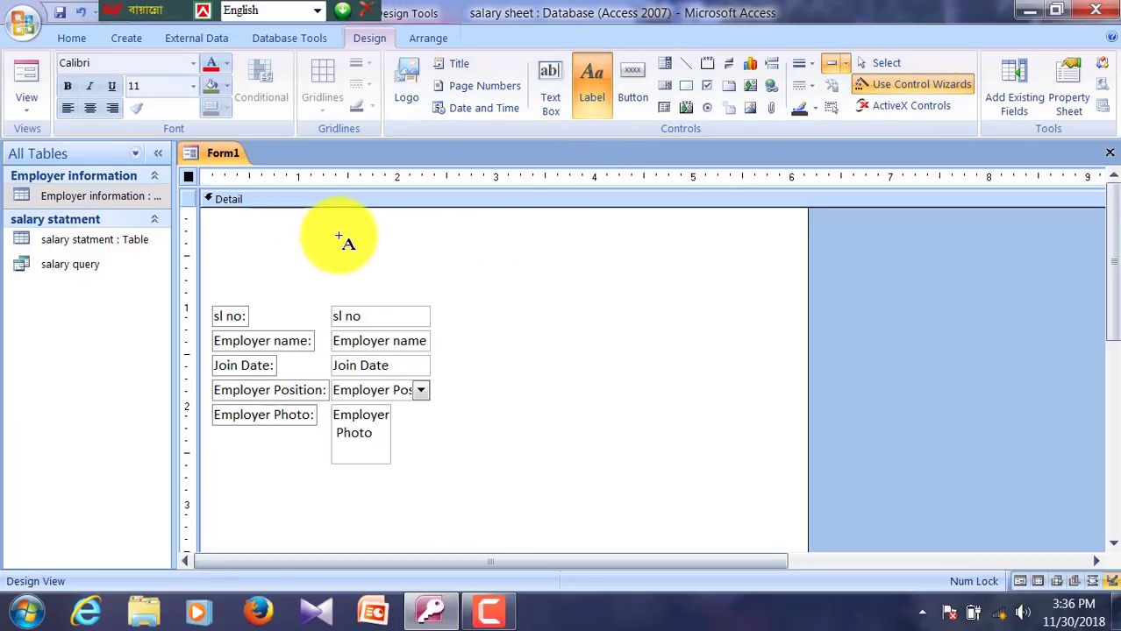
mouse_move(307, 220)
left_mouse_down()
mouse_move(570, 228)
mouse_move(661, 249)
mouse_move(674, 262)
mouse_move(662, 269)
left_mouse_up()
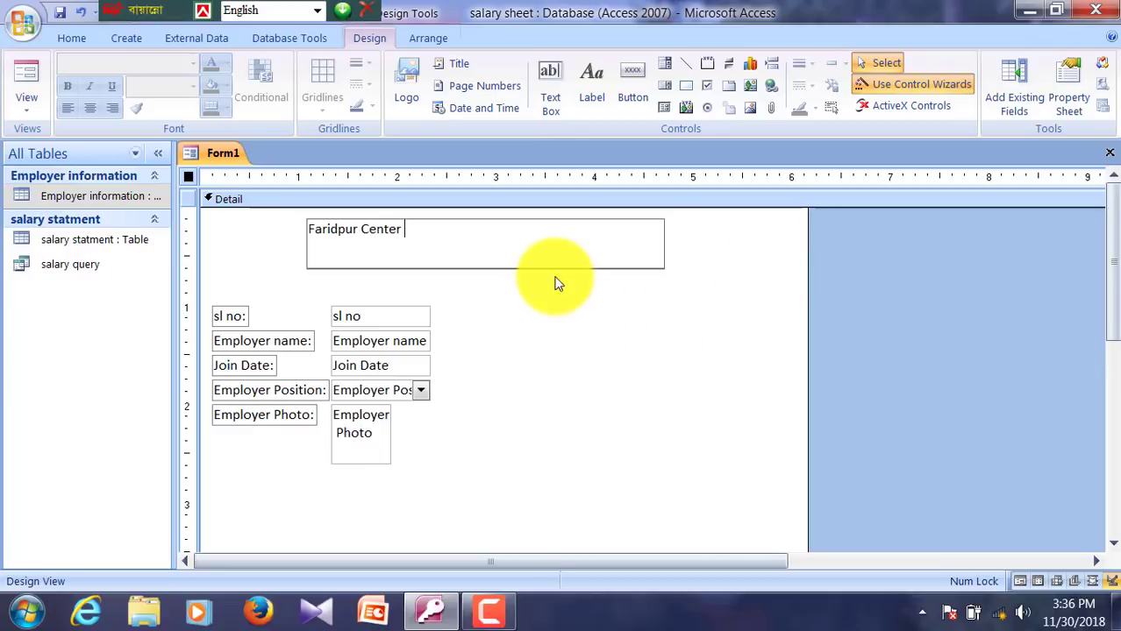
left_click(589, 357)
Step: Center the title text, set its font size to 22, and give it a green background
left_click(507, 254)
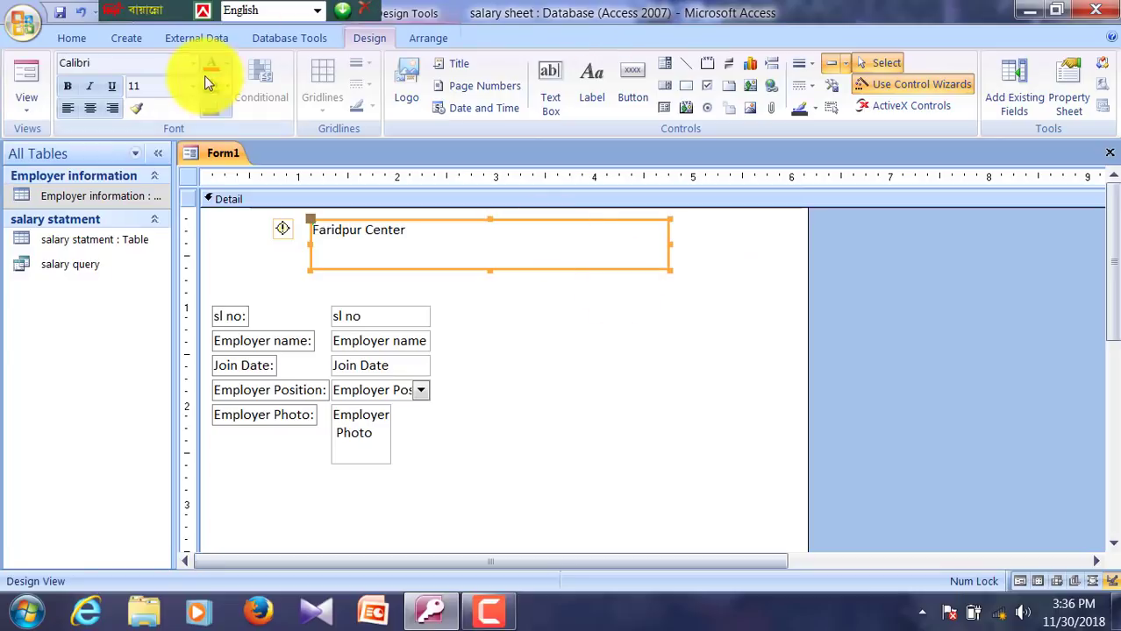
left_click(91, 110)
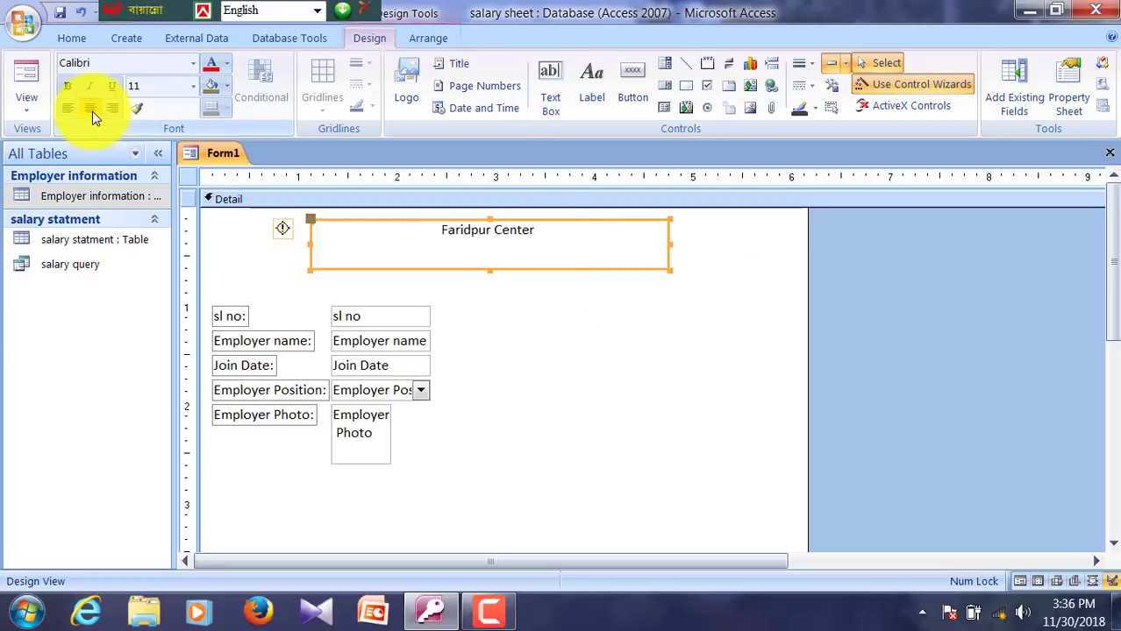
left_click(193, 86)
left_click(142, 264)
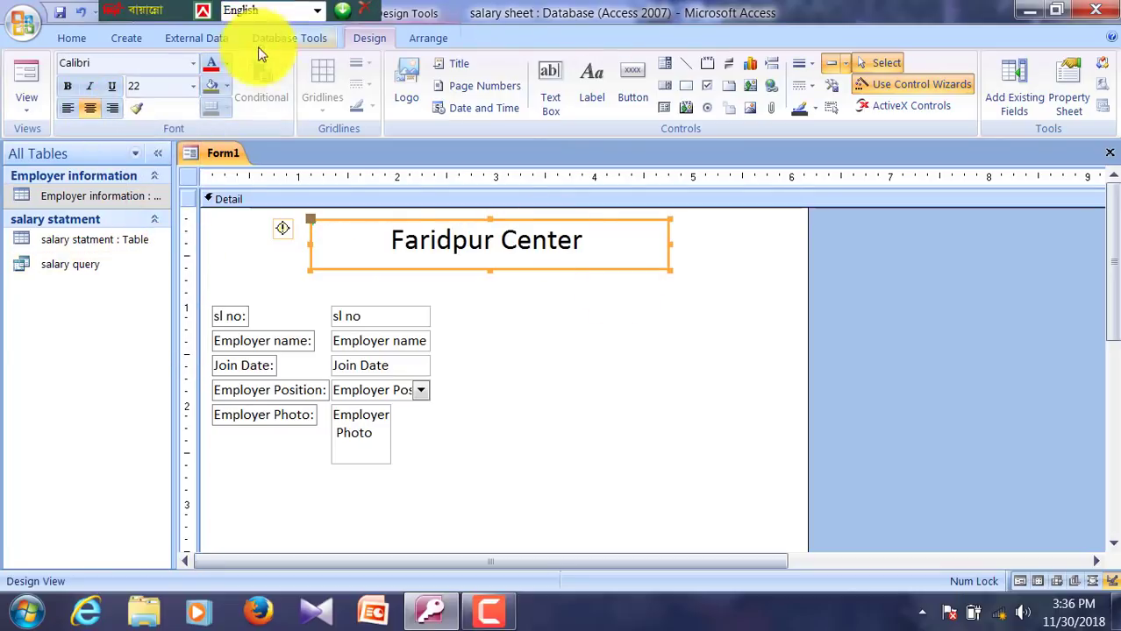
left_click(225, 85)
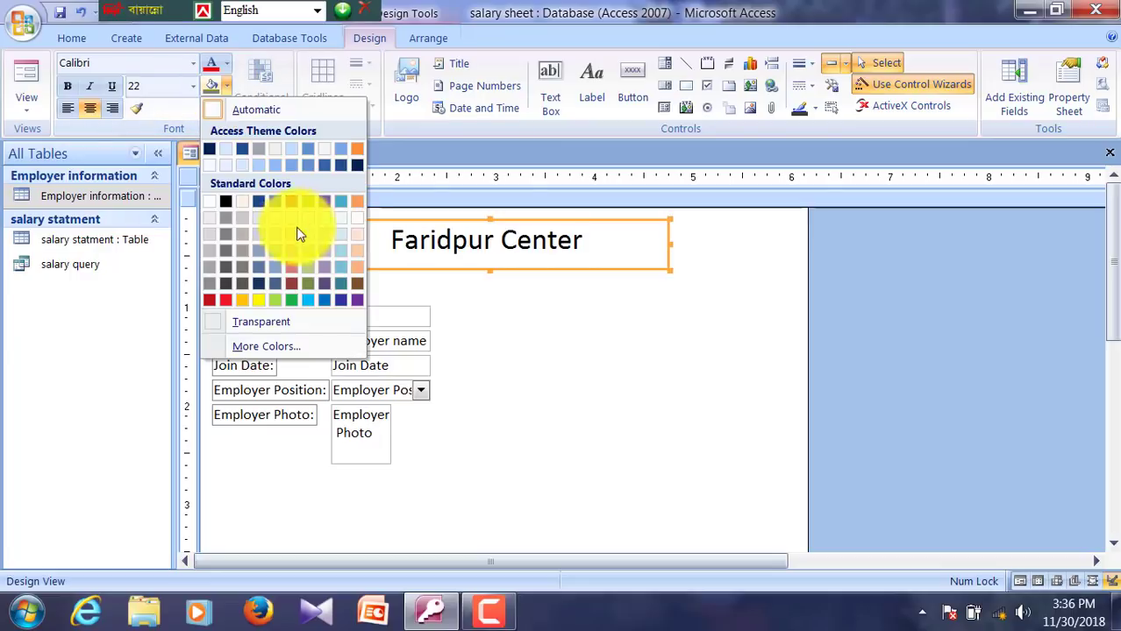
left_click(311, 205)
left_click(513, 281)
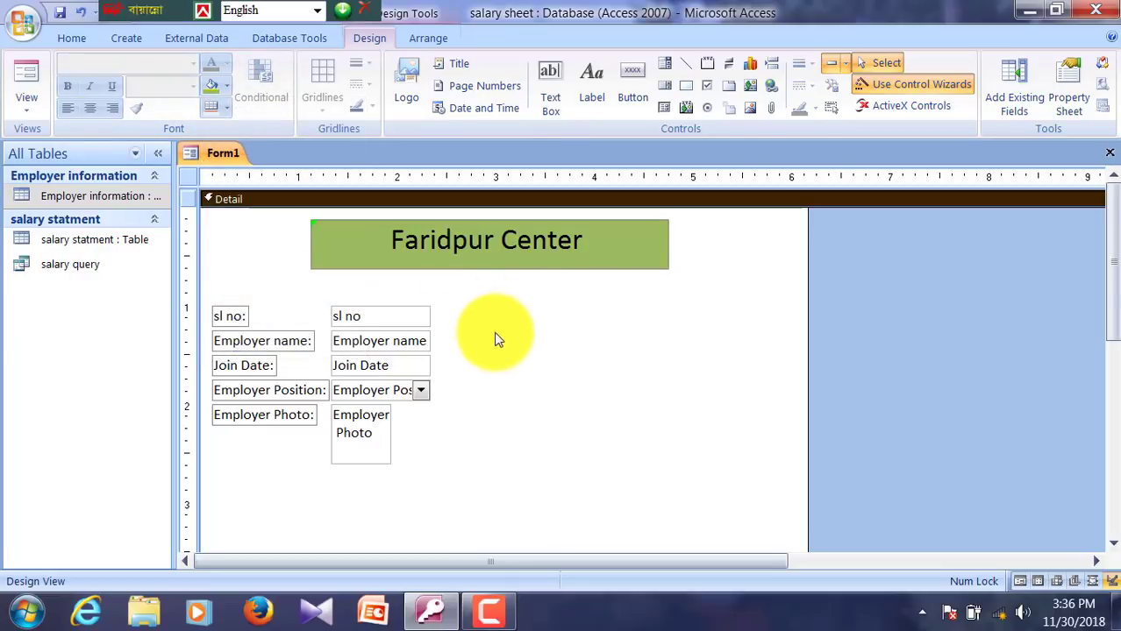
Step: Move the Employer Photo control to the right of the other fields and enlarge its box
left_click_drag(353, 438, 654, 348)
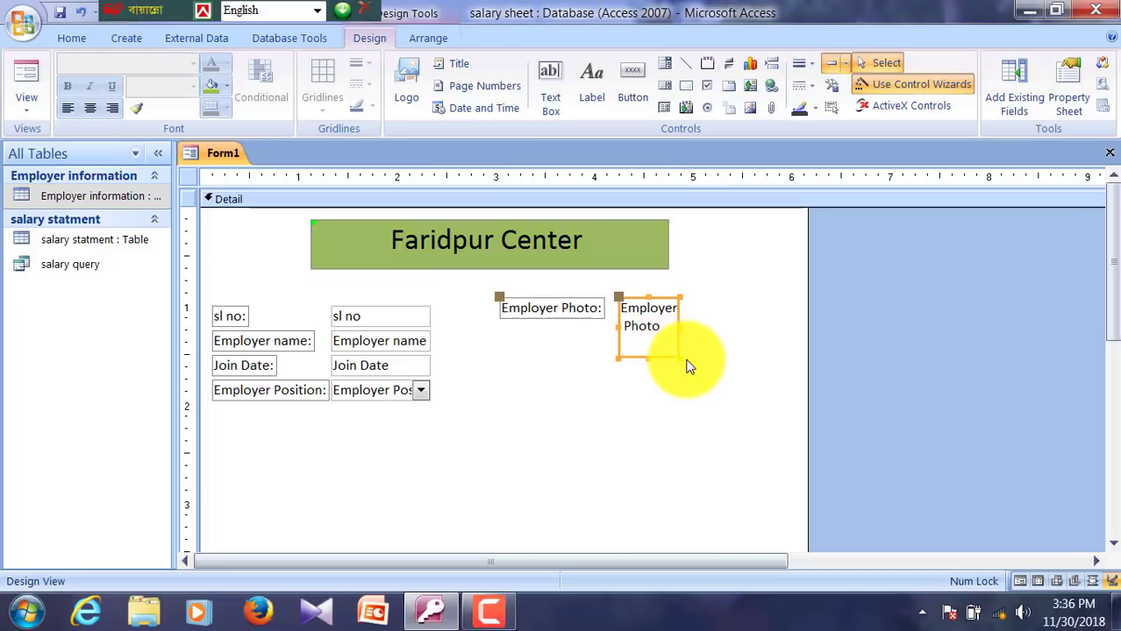
left_click_drag(679, 359, 750, 463)
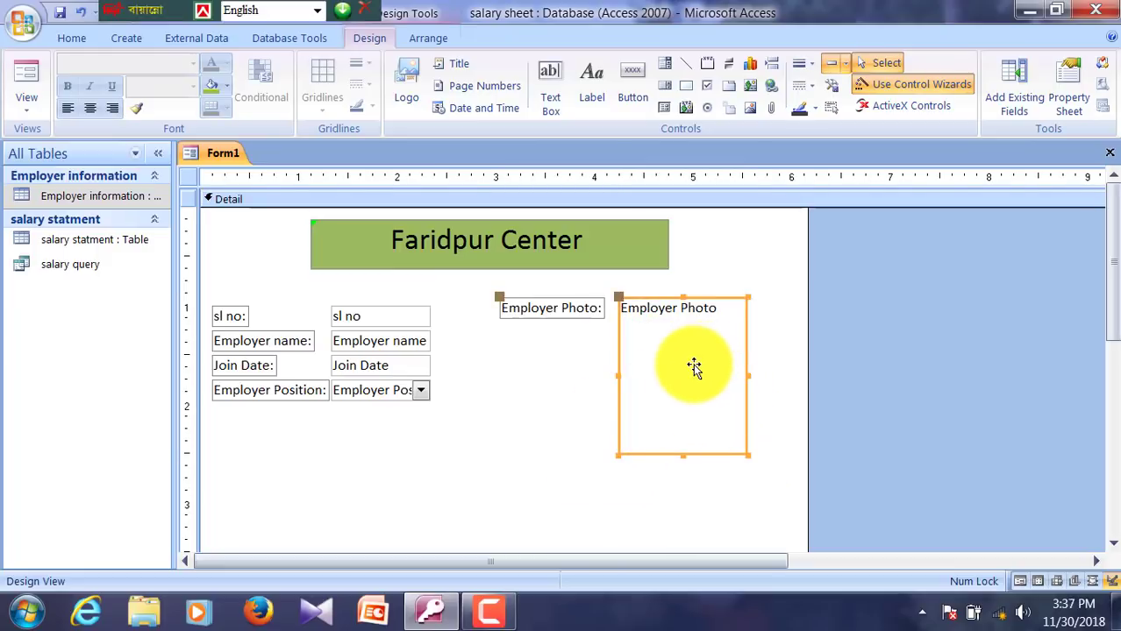
key("Right")
key("Right")
key("Right")
key("Right")
key("Right")
key("Right")
key("Right")
key("Right")
key("Down")
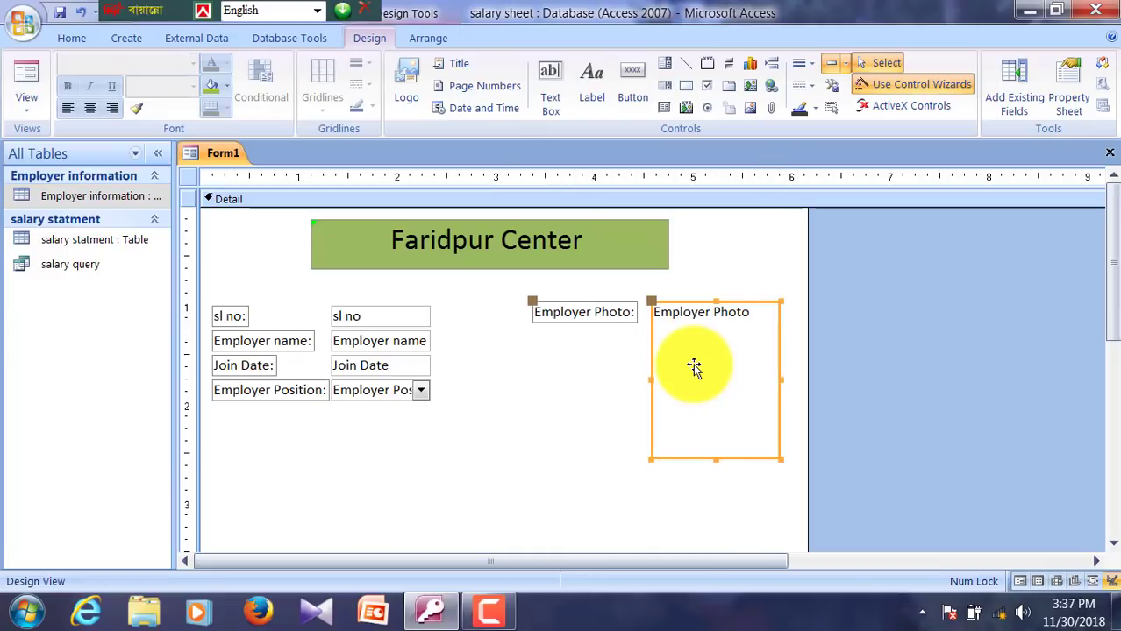
Step: Widen the Employer name, Join Date and Employer Position text boxes
left_click(404, 341)
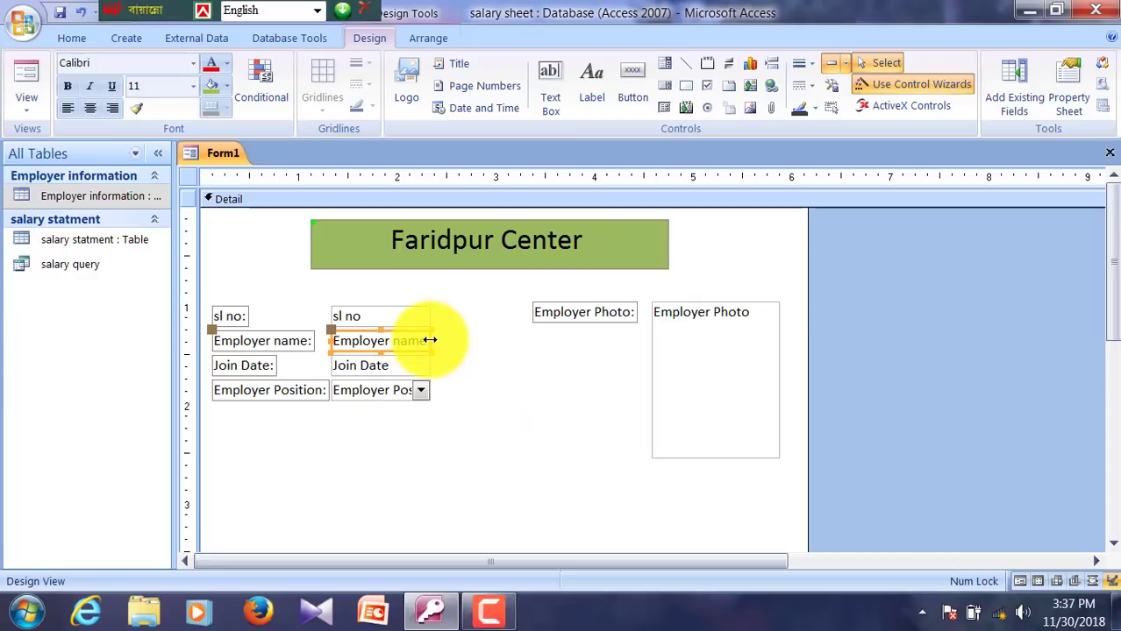
left_click_drag(430, 340, 541, 362)
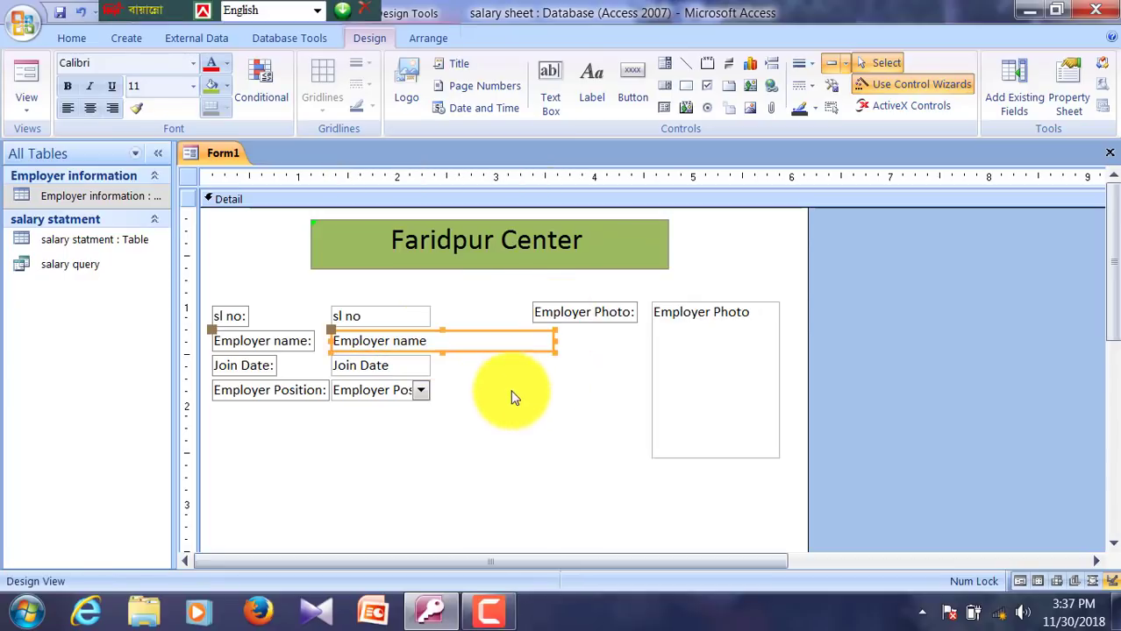
left_click(379, 366)
left_click_drag(430, 365, 470, 383)
left_click(419, 397)
left_click(528, 444)
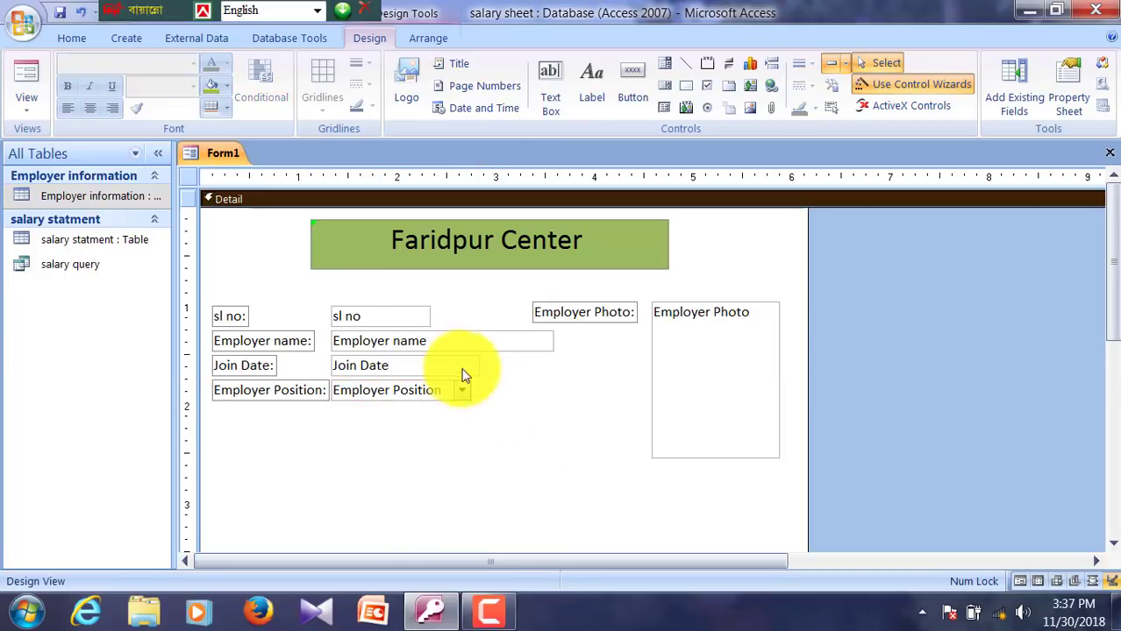
Step: Select all four field text boxes to give them a background colour
left_click(472, 314)
left_click_drag(472, 312, 367, 413)
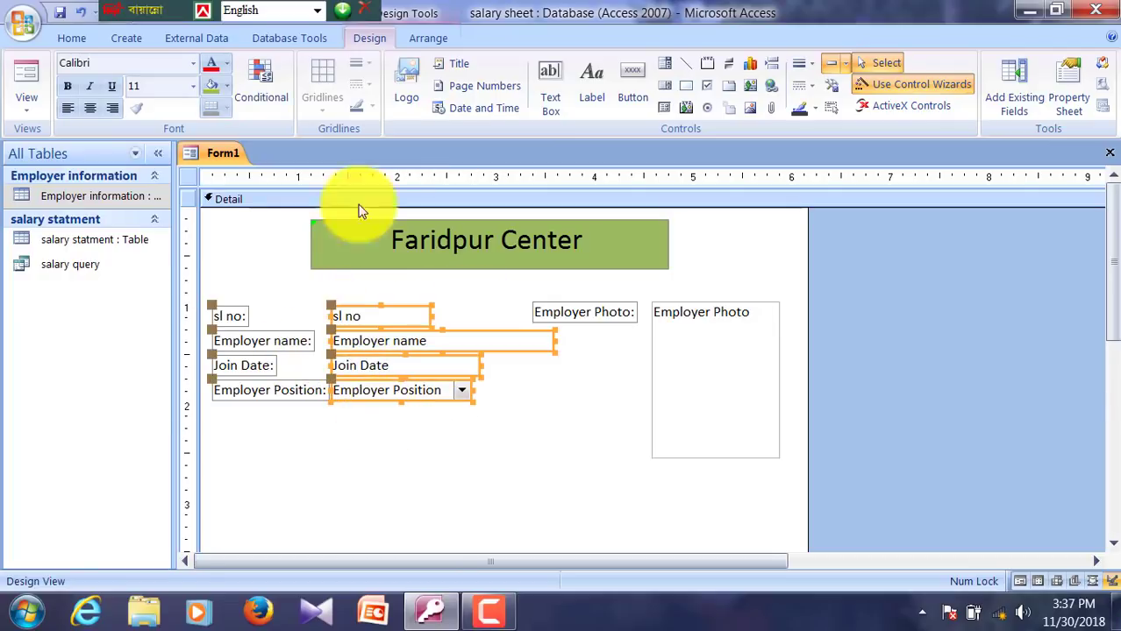
left_click(226, 86)
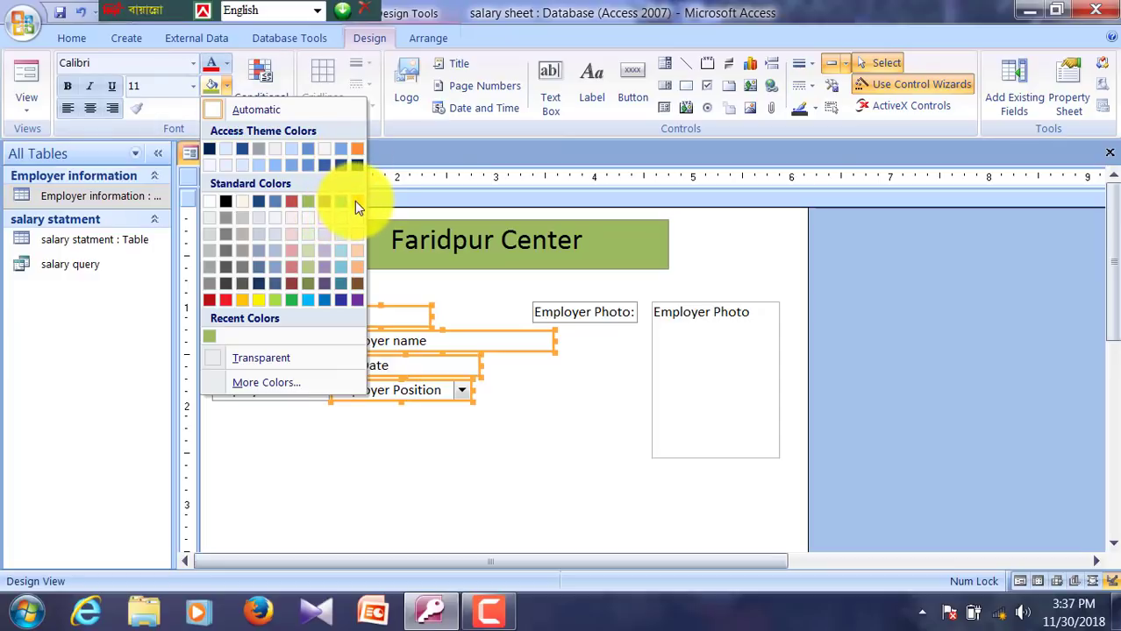
Step: Fill the four field text boxes with orange
left_click(355, 204)
left_click(468, 486)
scroll(473, 489, "down", 2)
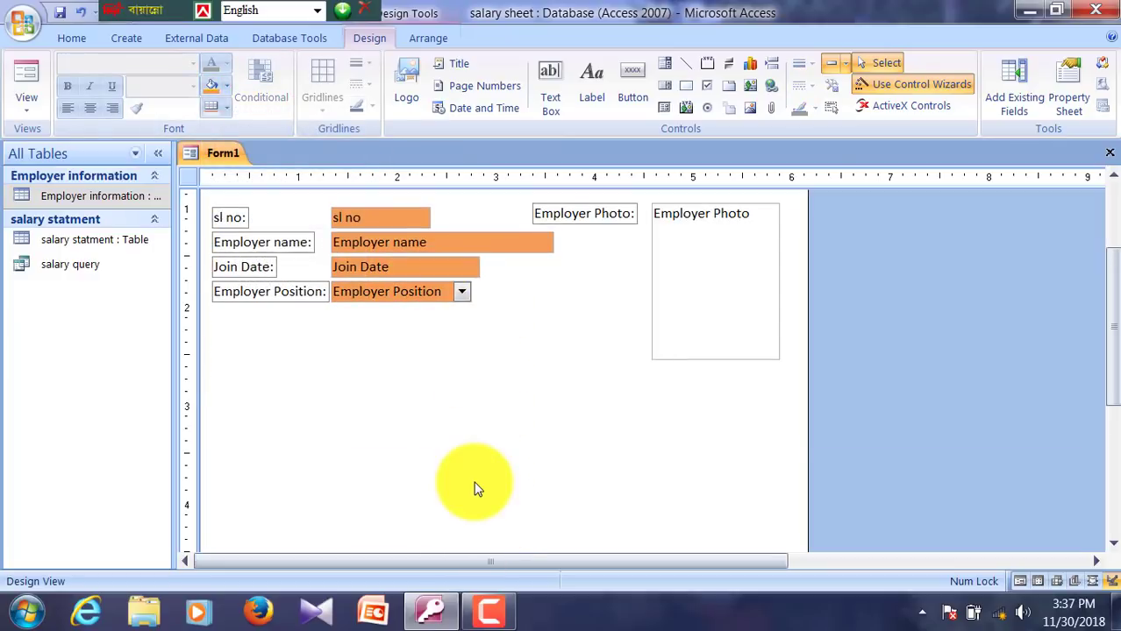
scroll(522, 519, "down", 2)
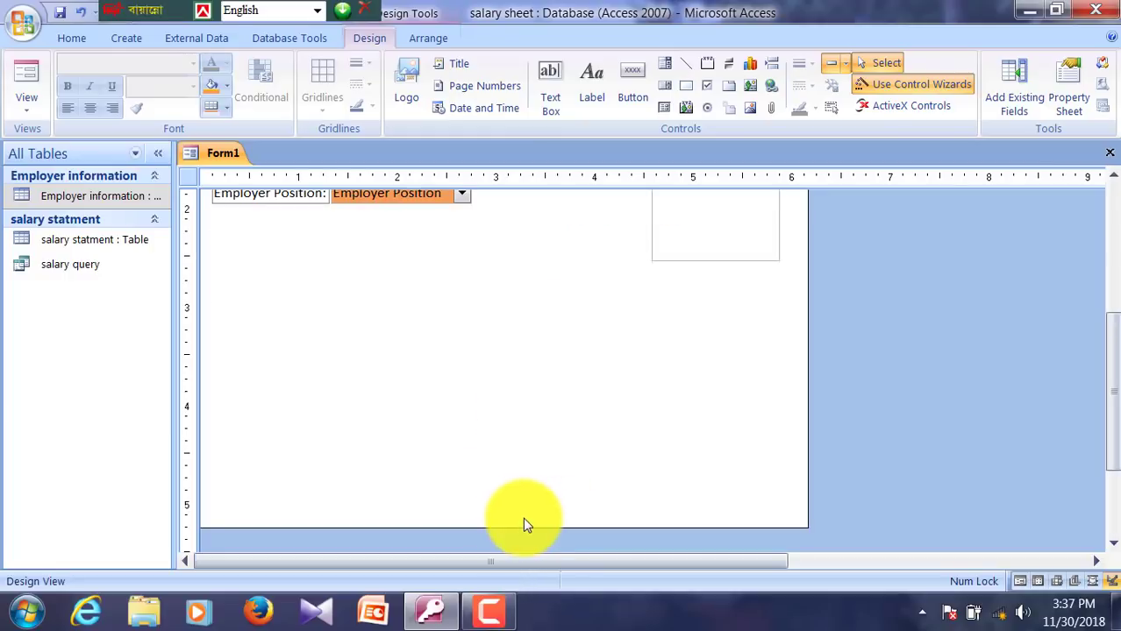
scroll(510, 381, "up", 4)
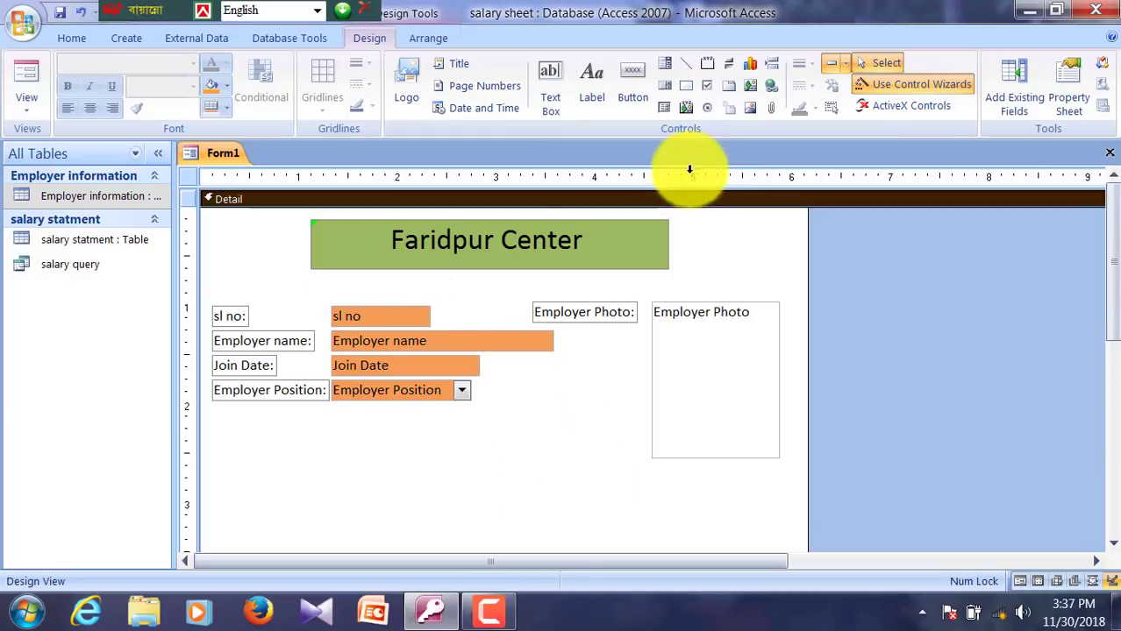
Step: Give the Detail section a light pink background through Fill/Back Color
right_click(709, 246)
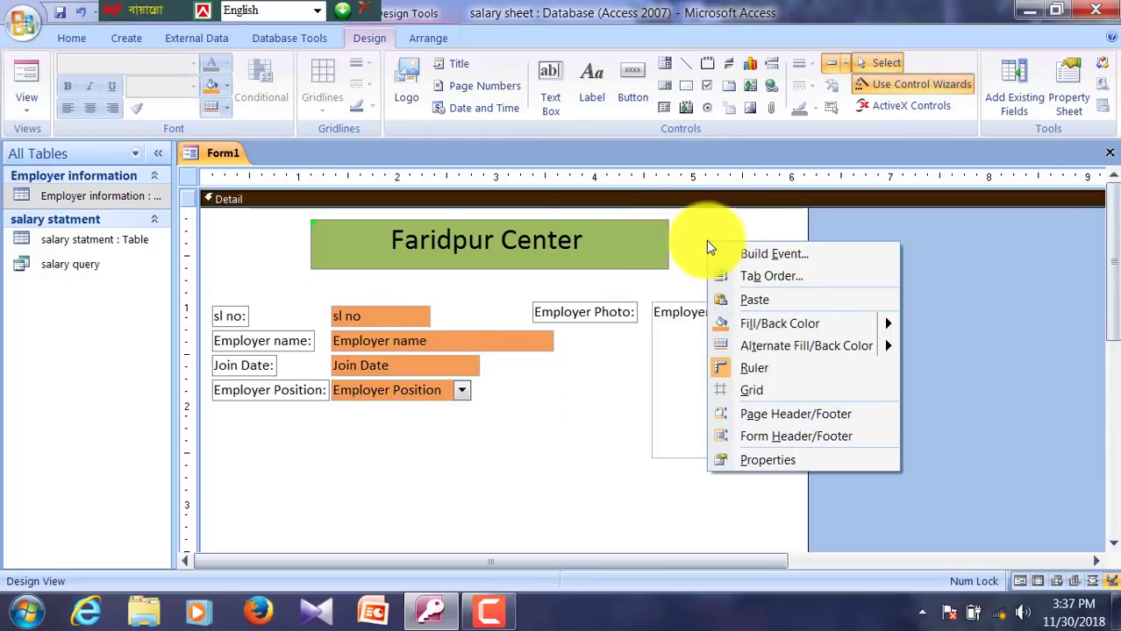
mouse_move(782, 327)
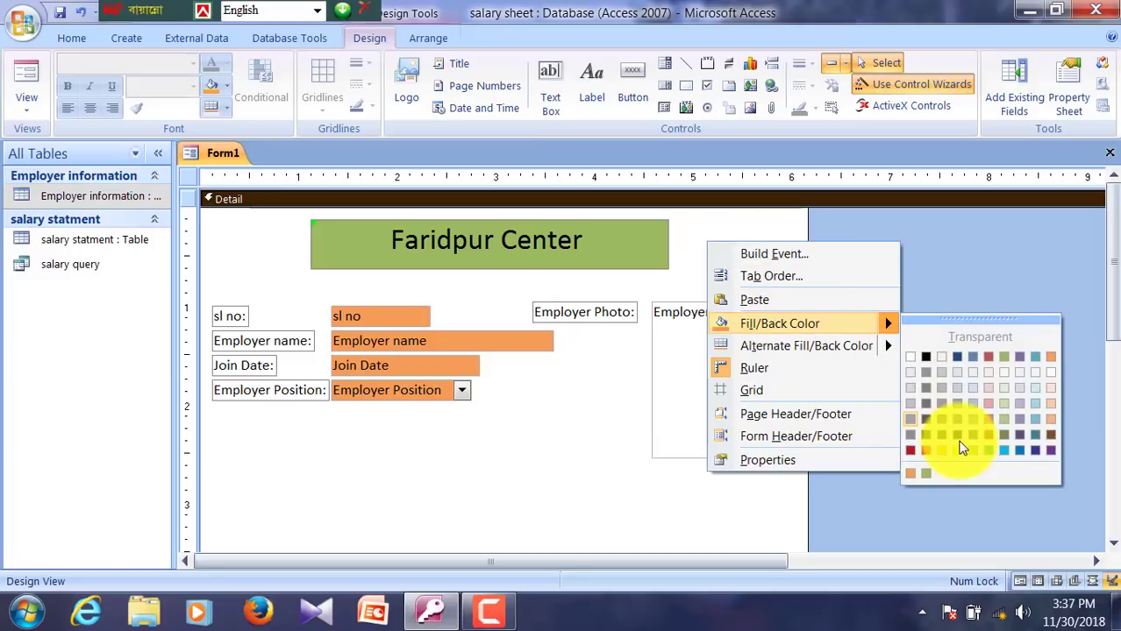
left_click(988, 399)
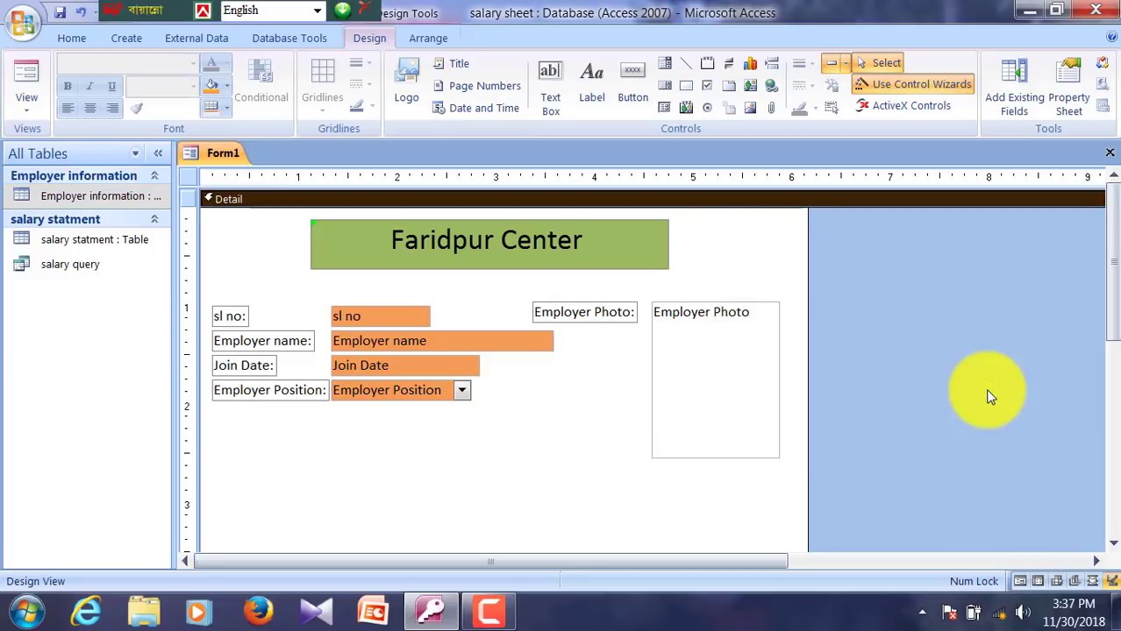
scroll(513, 477, "down", 1)
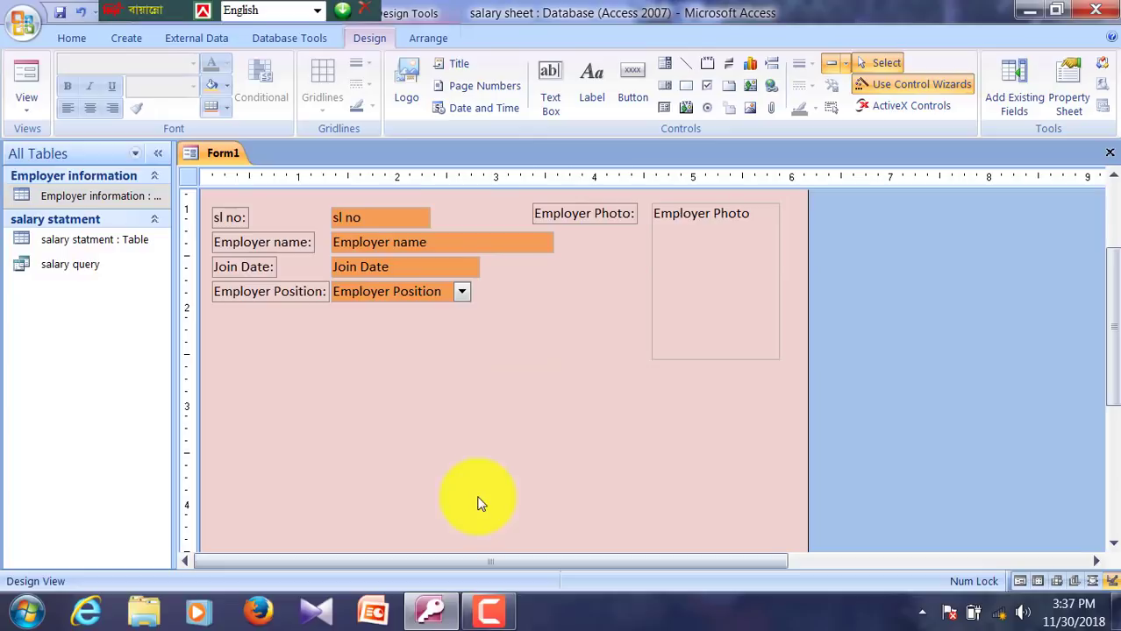
left_click(79, 265)
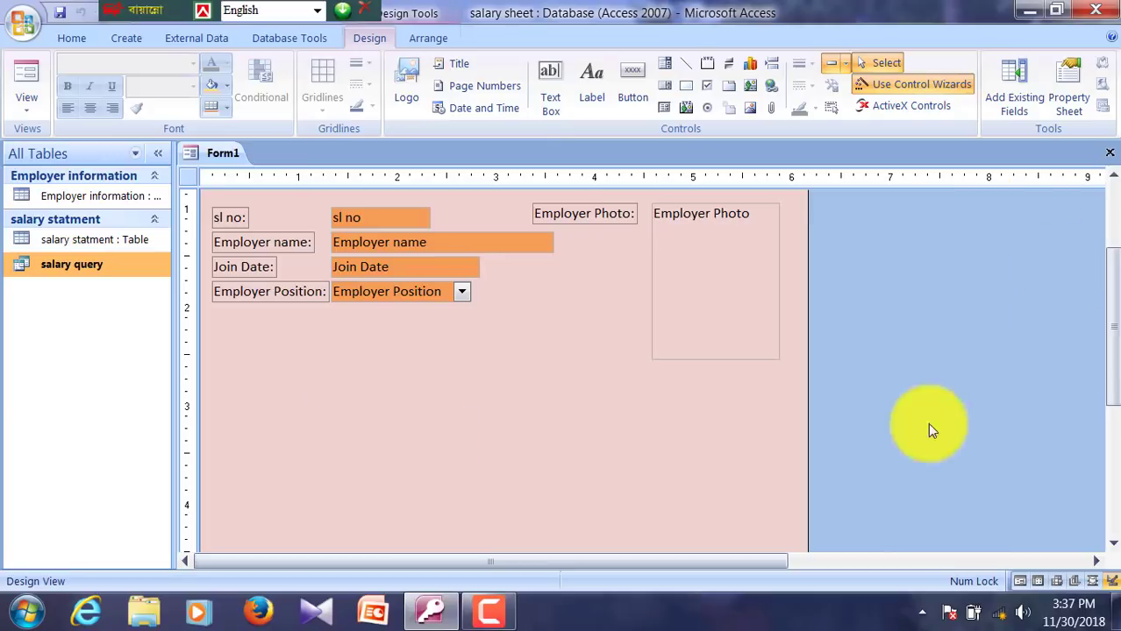
Step: Drag the Detail section's bottom edge down to make it taller
left_click_drag(1110, 388, 1110, 464)
left_click_drag(441, 507, 439, 564)
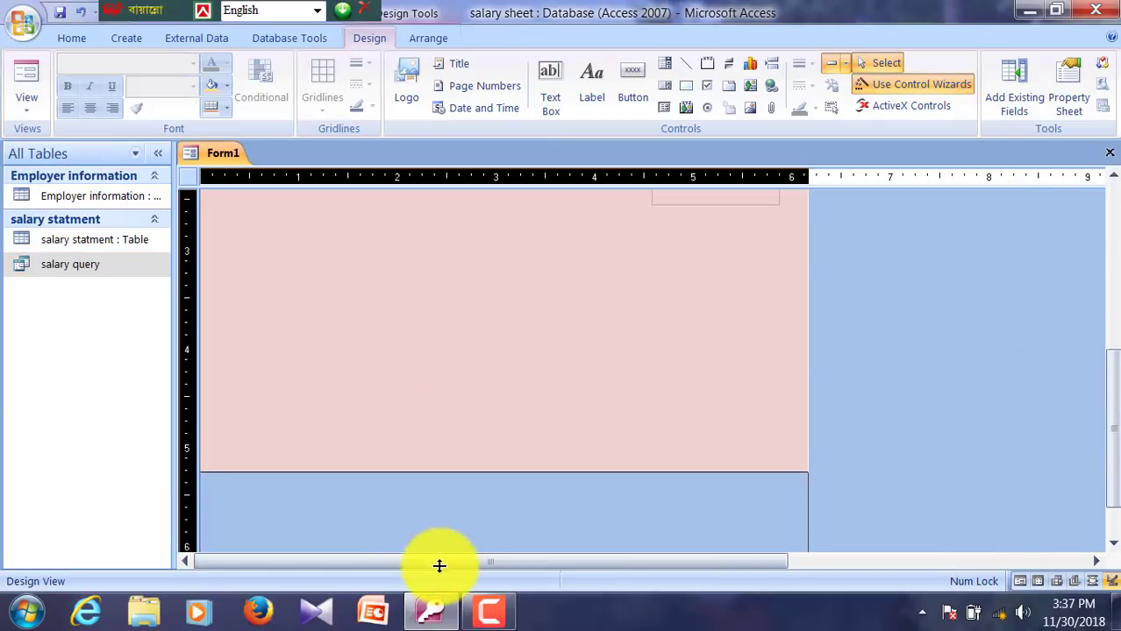
scroll(456, 491, "up", 5)
scroll(429, 541, "down", 3)
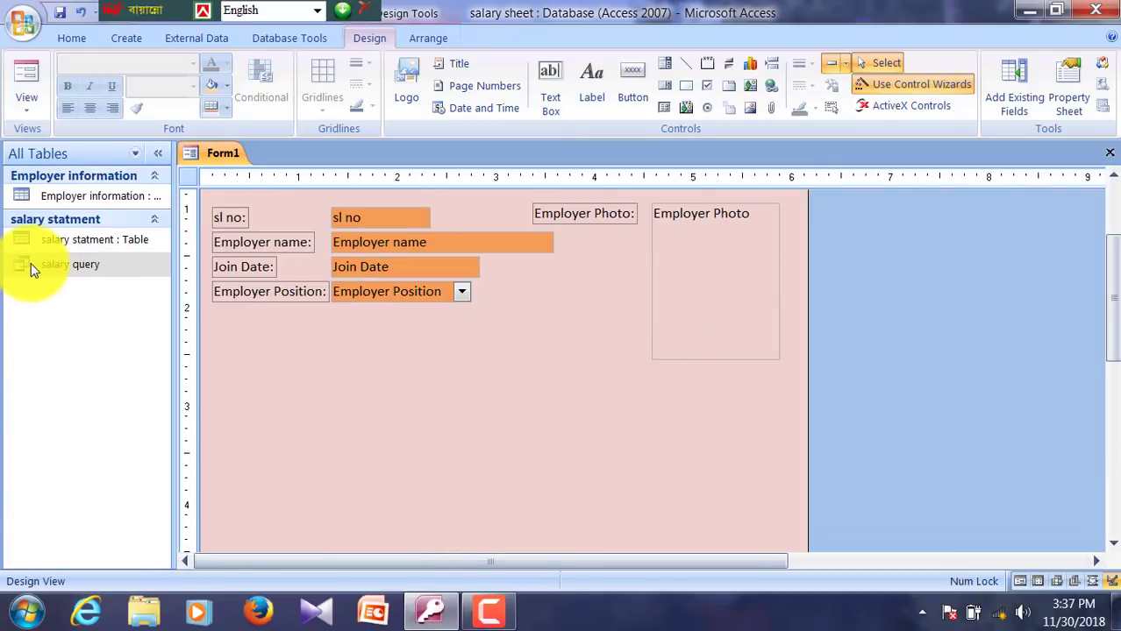
Step: Drop the salary query onto the form as a subform linked by sl no
left_click_drag(30, 264, 288, 311)
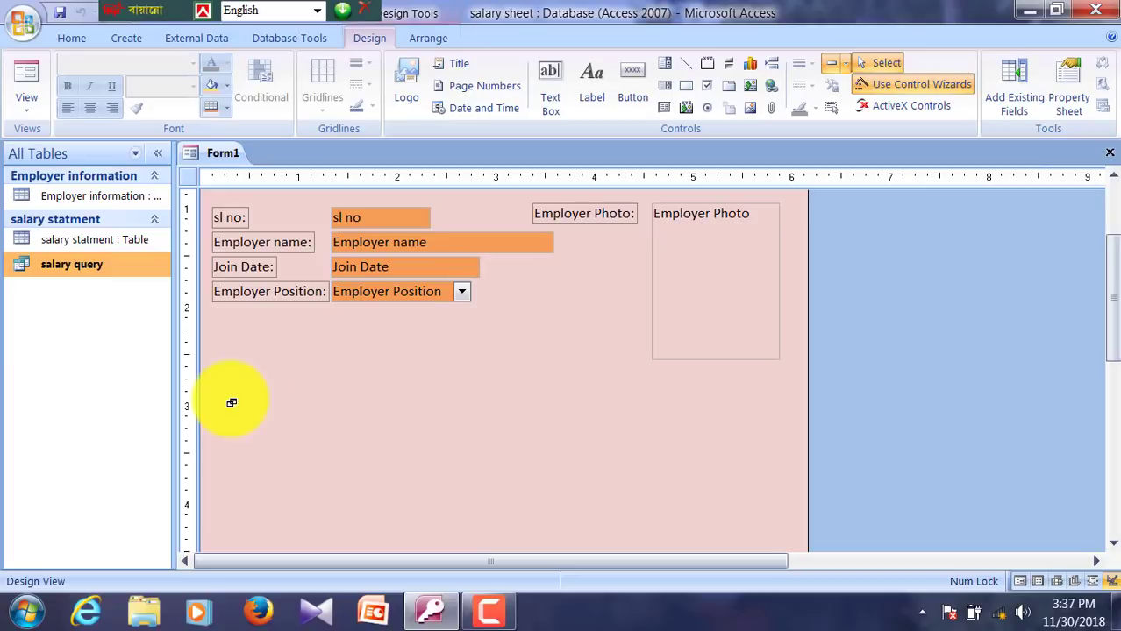
left_click_drag(224, 401, 225, 400)
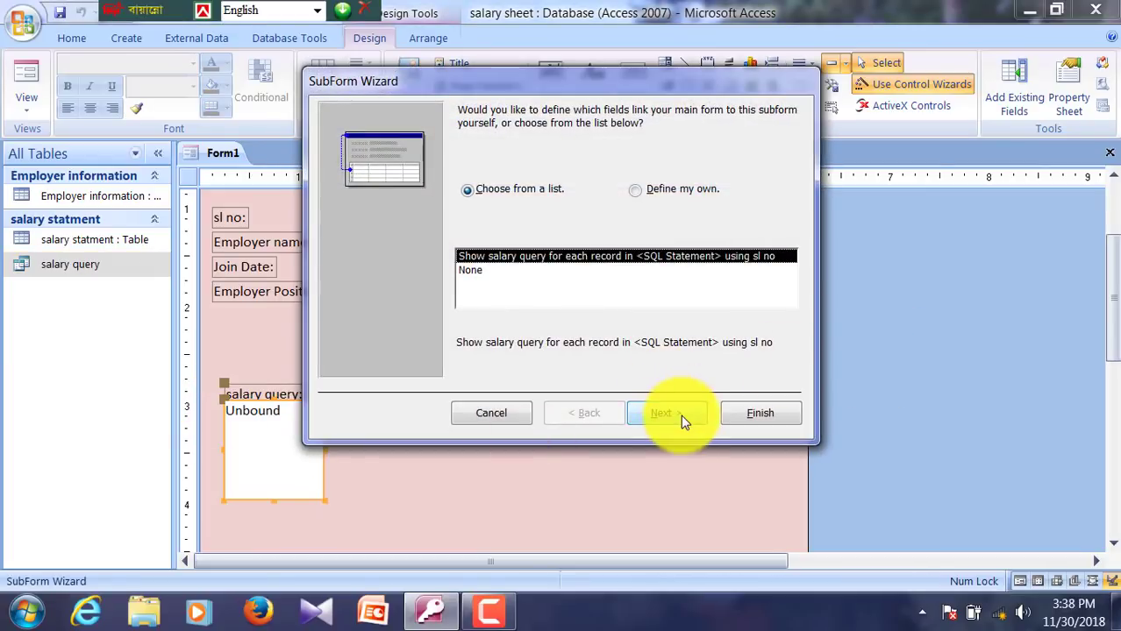
left_click(680, 416)
left_click(751, 415)
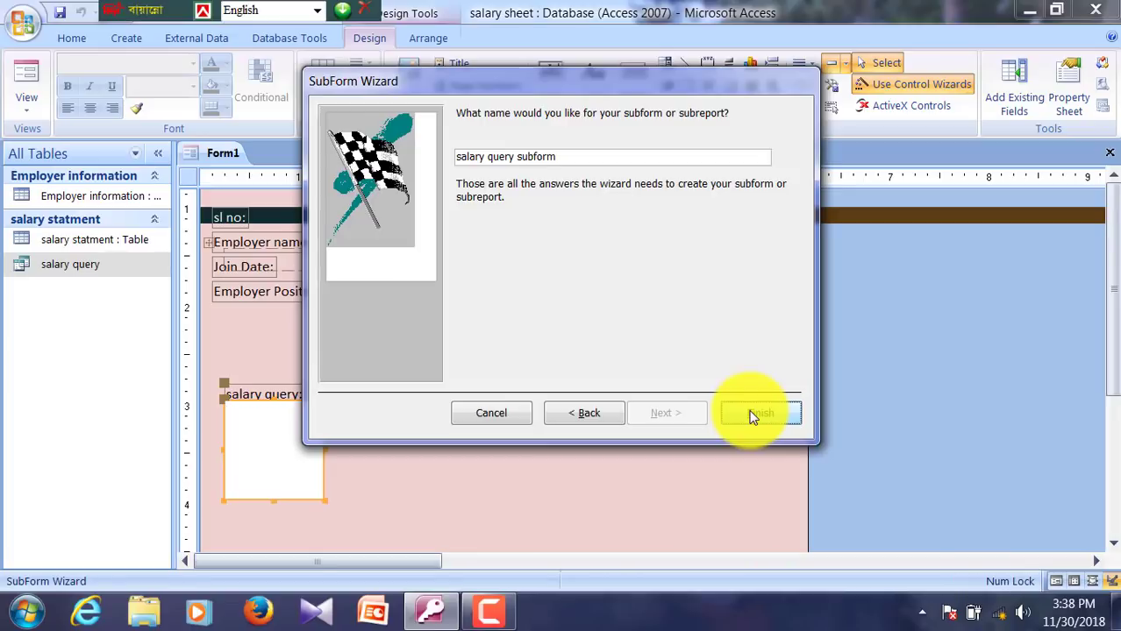
scroll(561, 367, "down", 3)
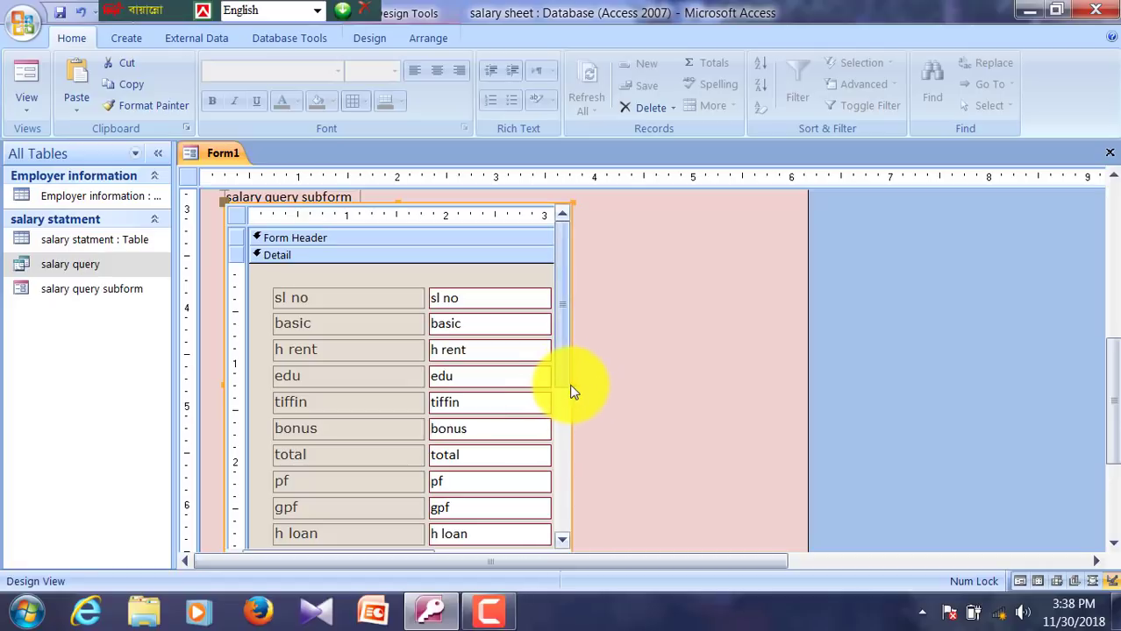
Step: Widen the salary query subform and shorten its height from the bottom edge
left_click_drag(573, 384, 778, 360)
scroll(745, 377, "down", 2)
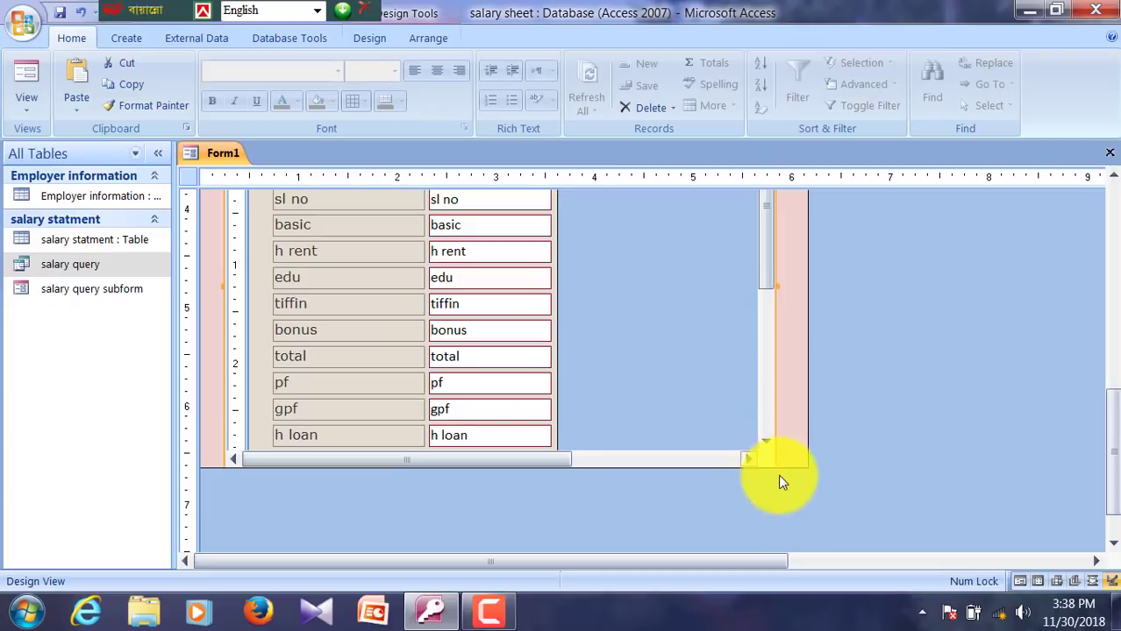
left_click_drag(789, 470, 757, 556)
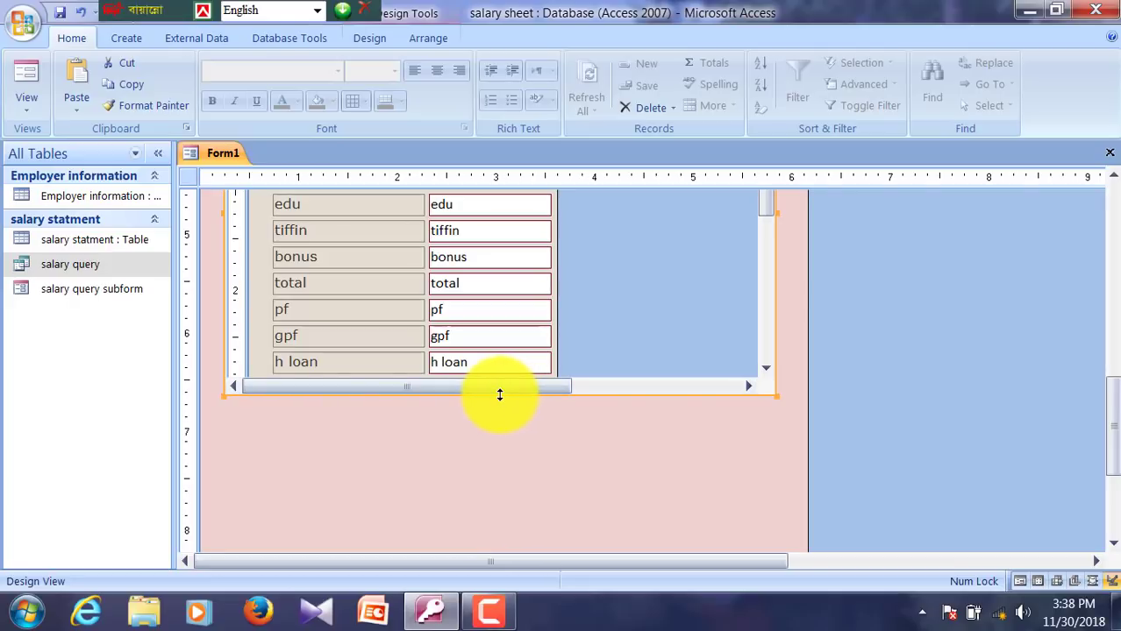
left_click_drag(508, 394, 505, 216)
scroll(570, 484, "up", 3)
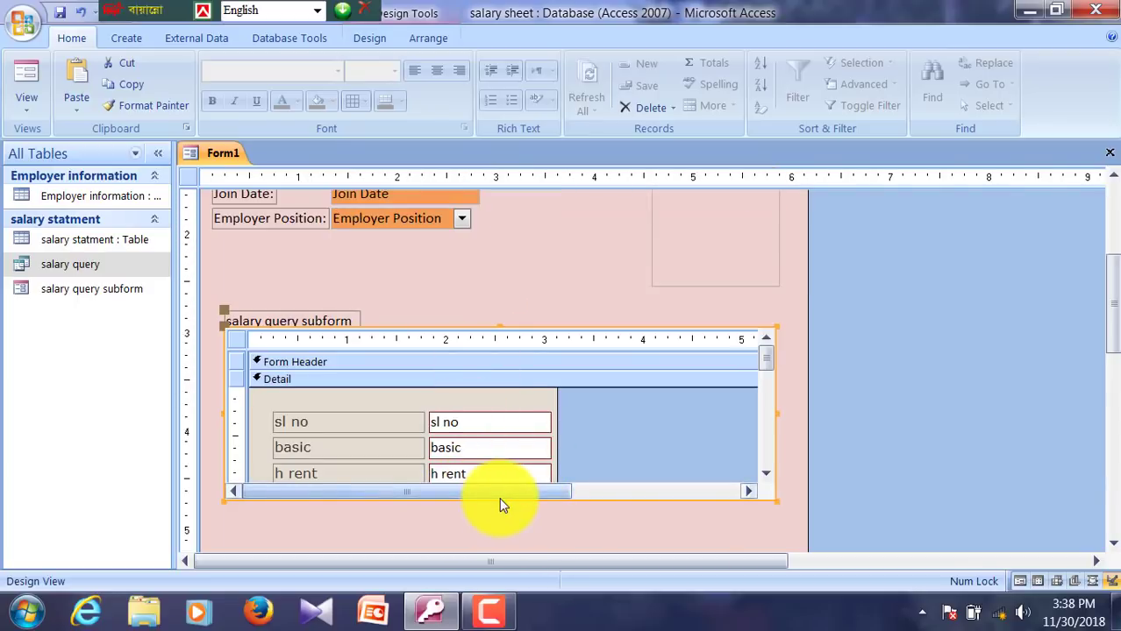
left_click_drag(498, 498, 495, 488)
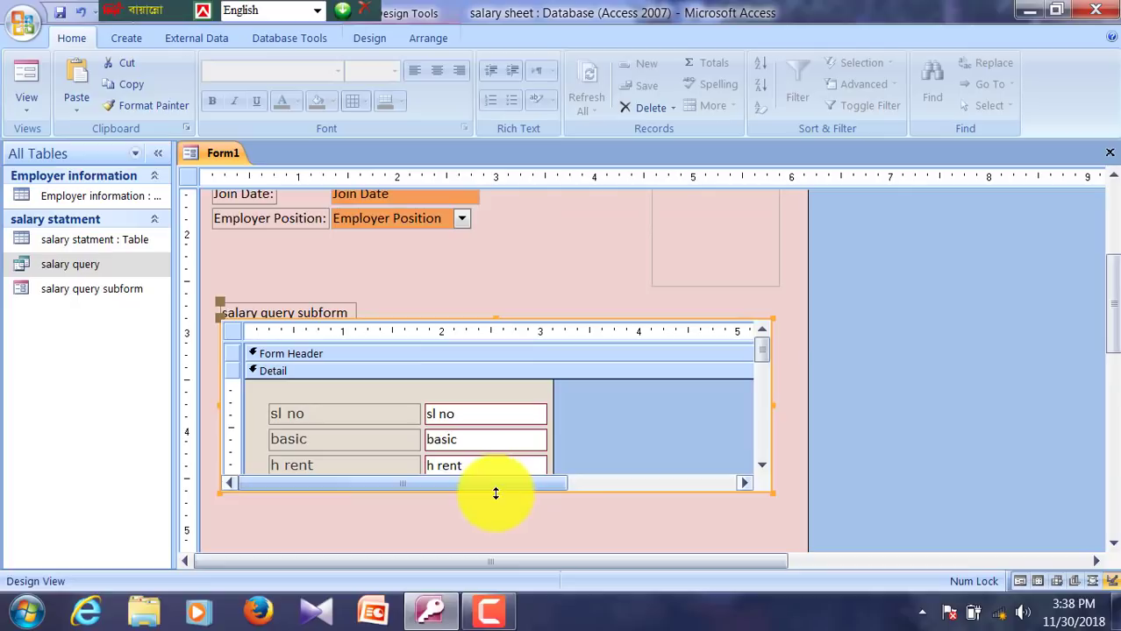
left_click_drag(494, 491, 503, 402)
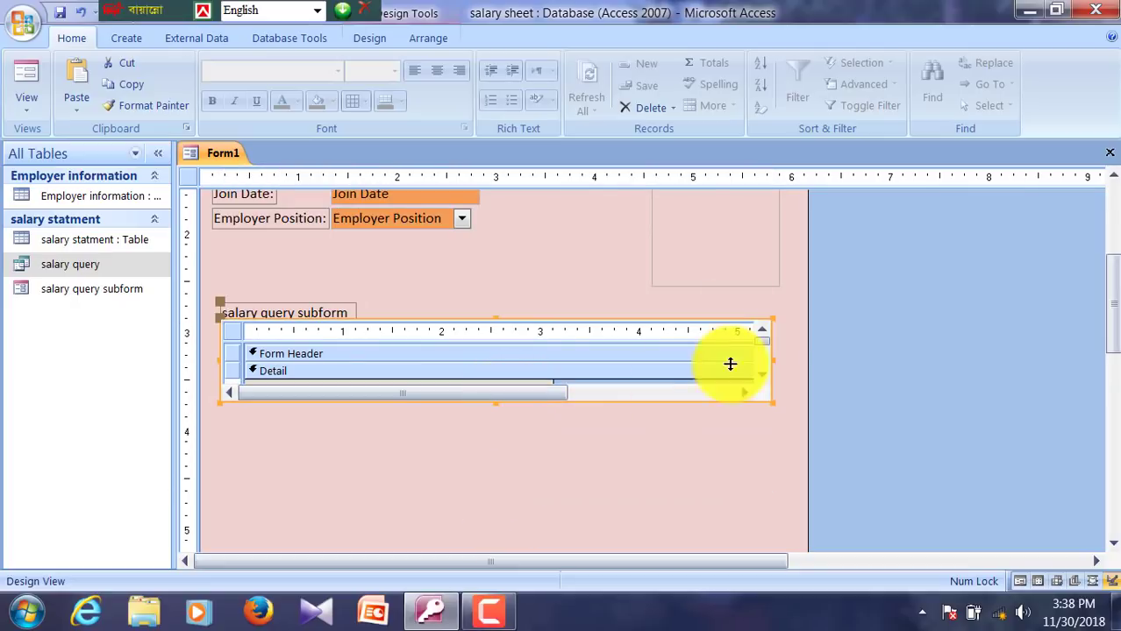
left_click(662, 449)
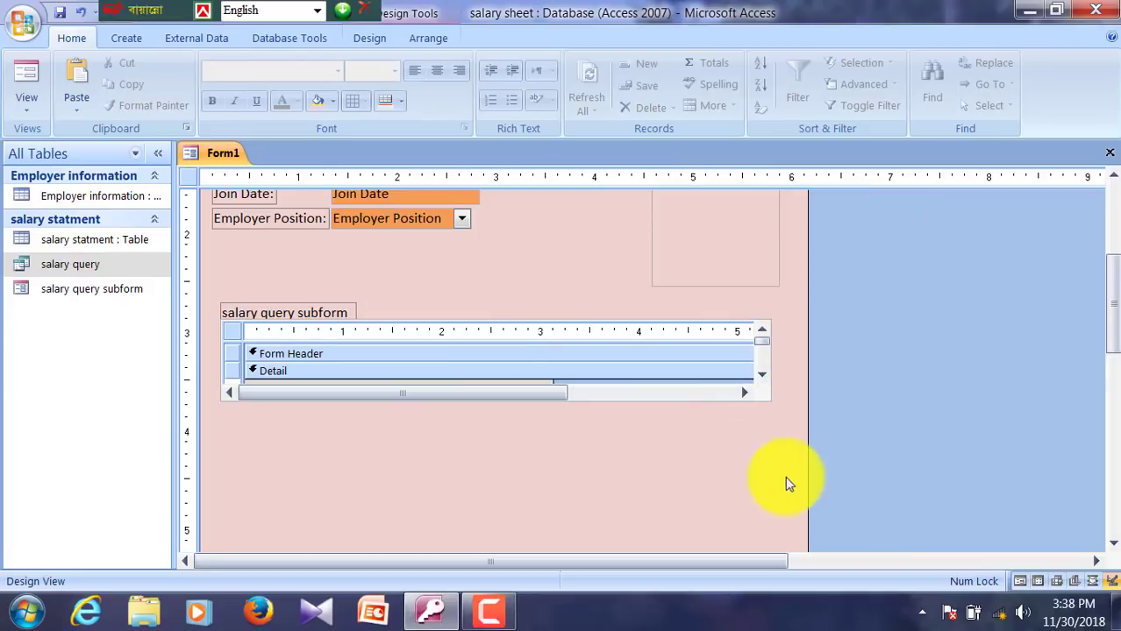
Step: Widen the whole form to the right and stretch the subform across it
left_click_drag(805, 449, 1001, 416)
left_click(731, 379)
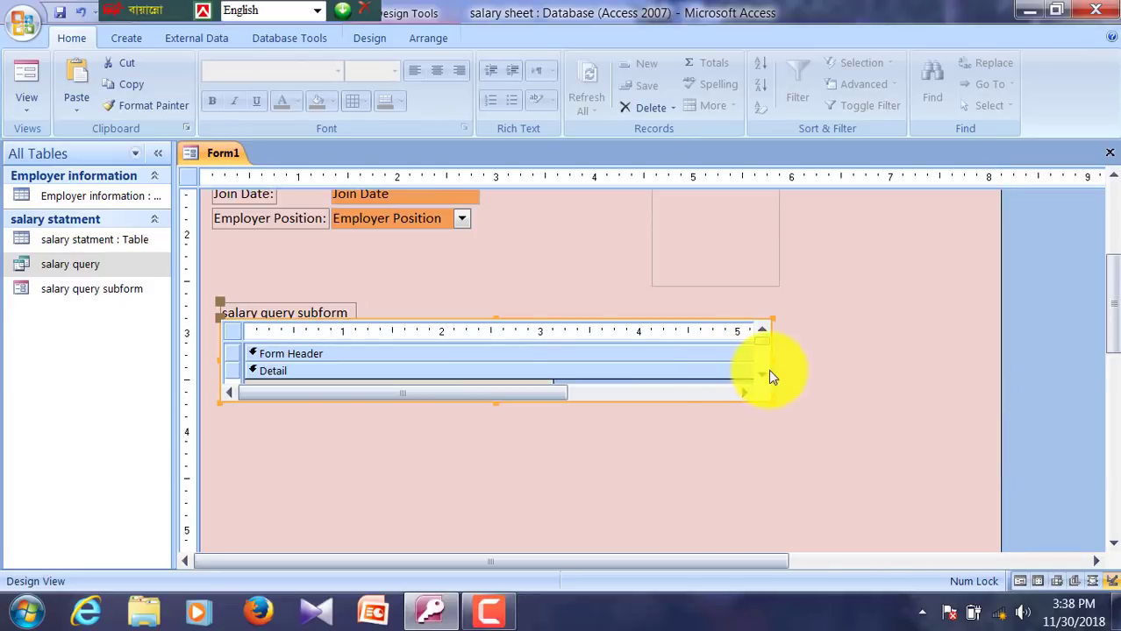
left_click_drag(772, 358, 953, 346)
scroll(813, 542, "up", 3)
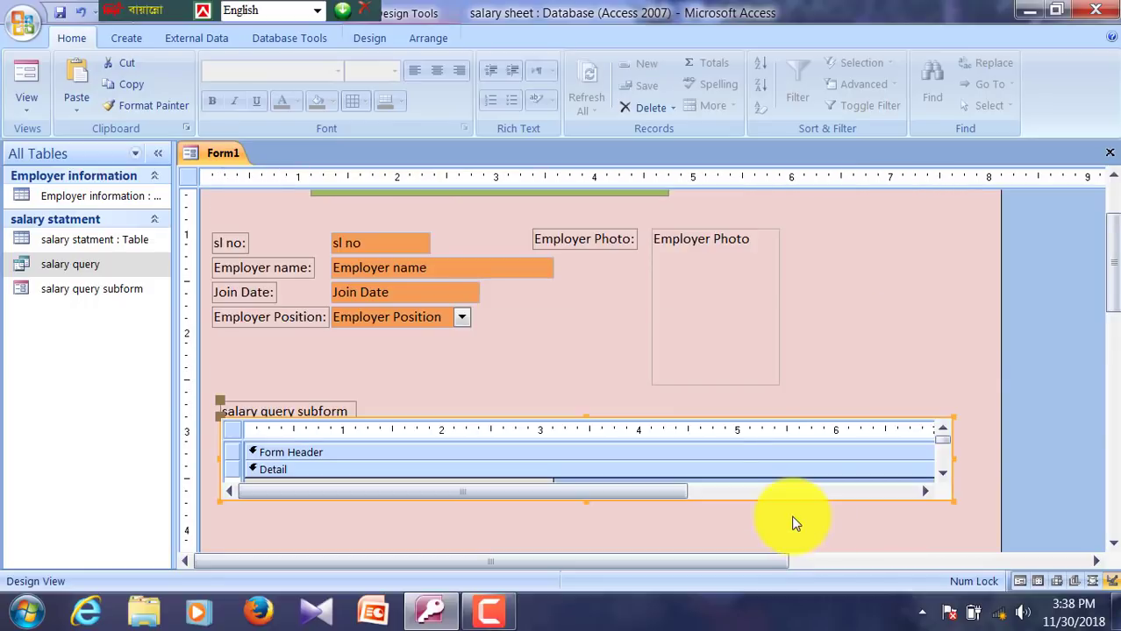
Step: Nudge the Employer Photo box slightly right with the arrow keys
left_click(717, 342)
key("Right")
key("Right")
key("Right")
key("Right")
key("Right")
key("Right")
key("Right")
key("Right")
key("Right")
key("Right")
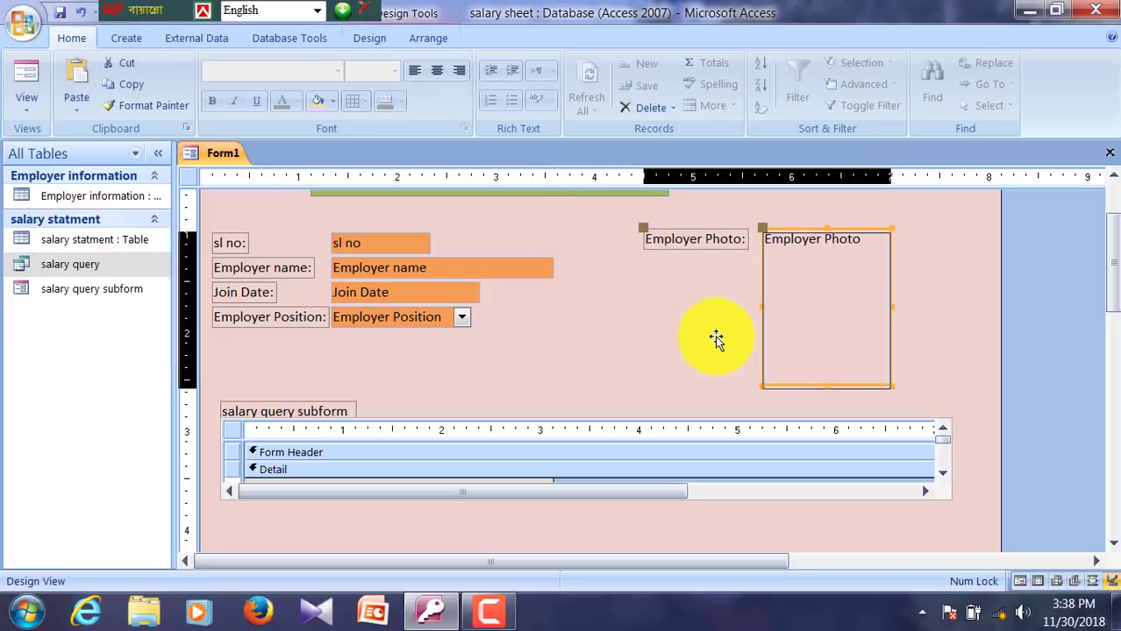
key("Right")
key("Down")
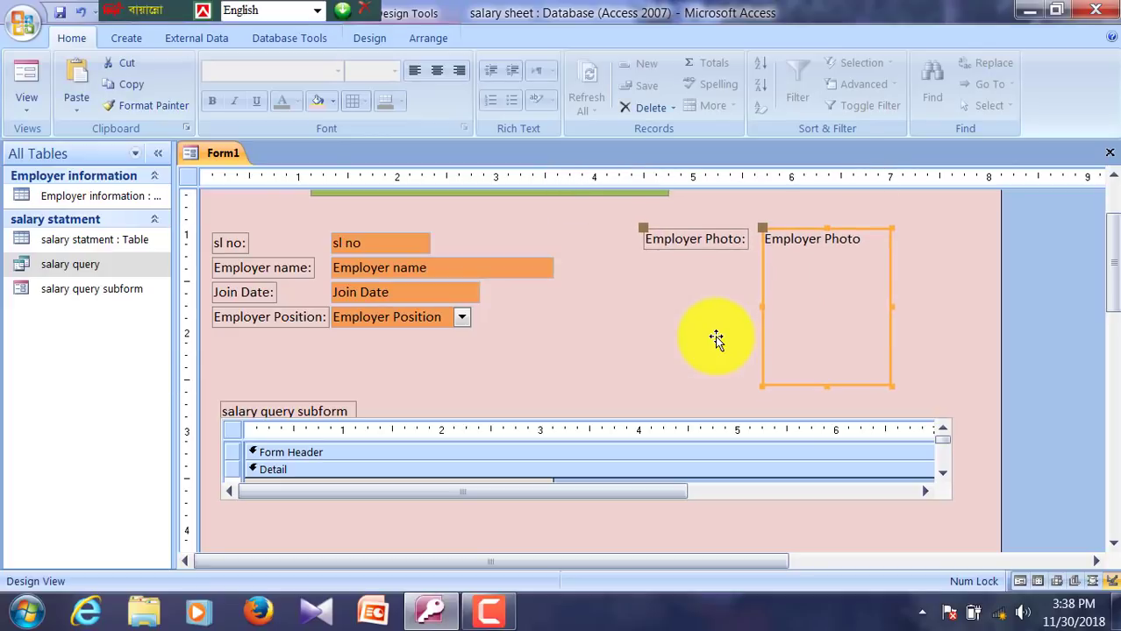
key("Left")
key("Left")
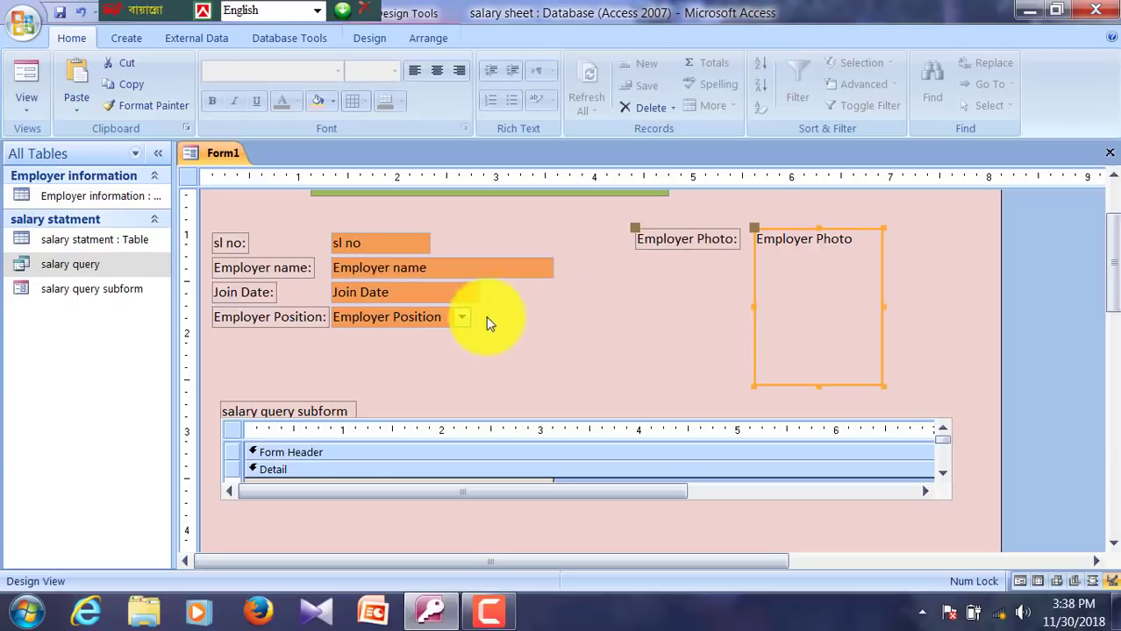
left_click(486, 316)
Step: Nudge the salary query subform and its label slightly left
left_click(372, 40)
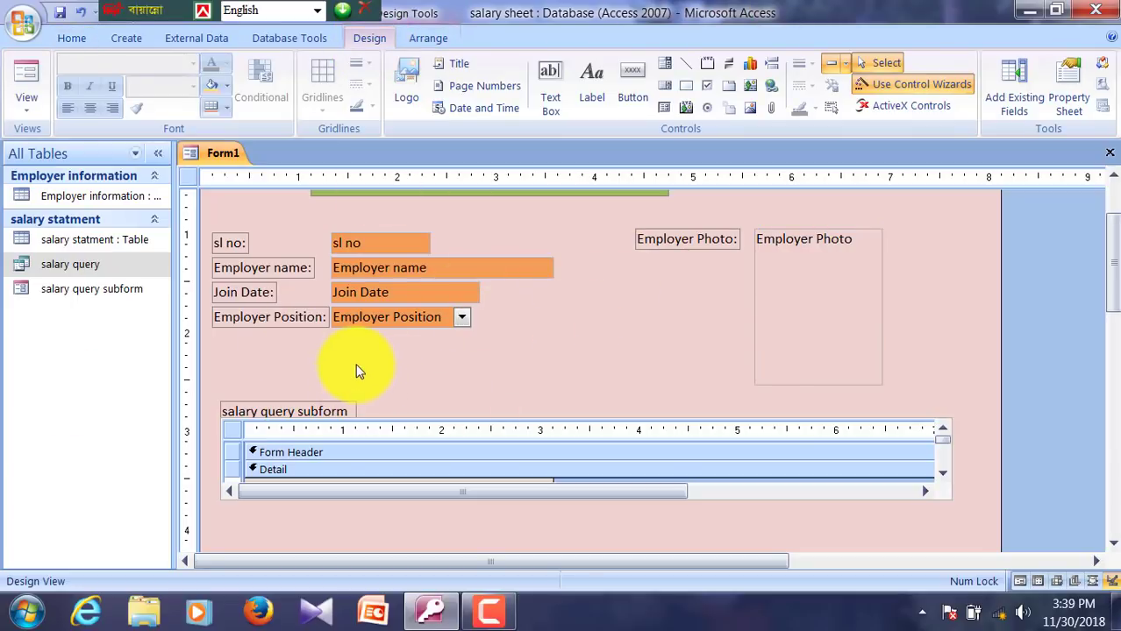
left_click(316, 400)
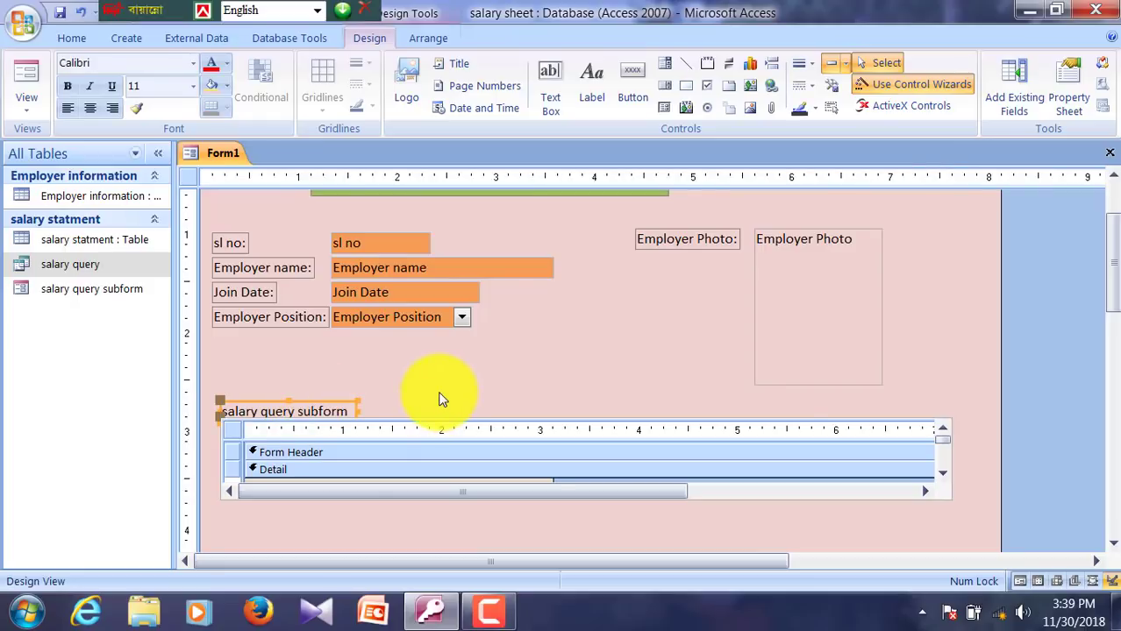
key("Left")
key("Left")
left_click(297, 372)
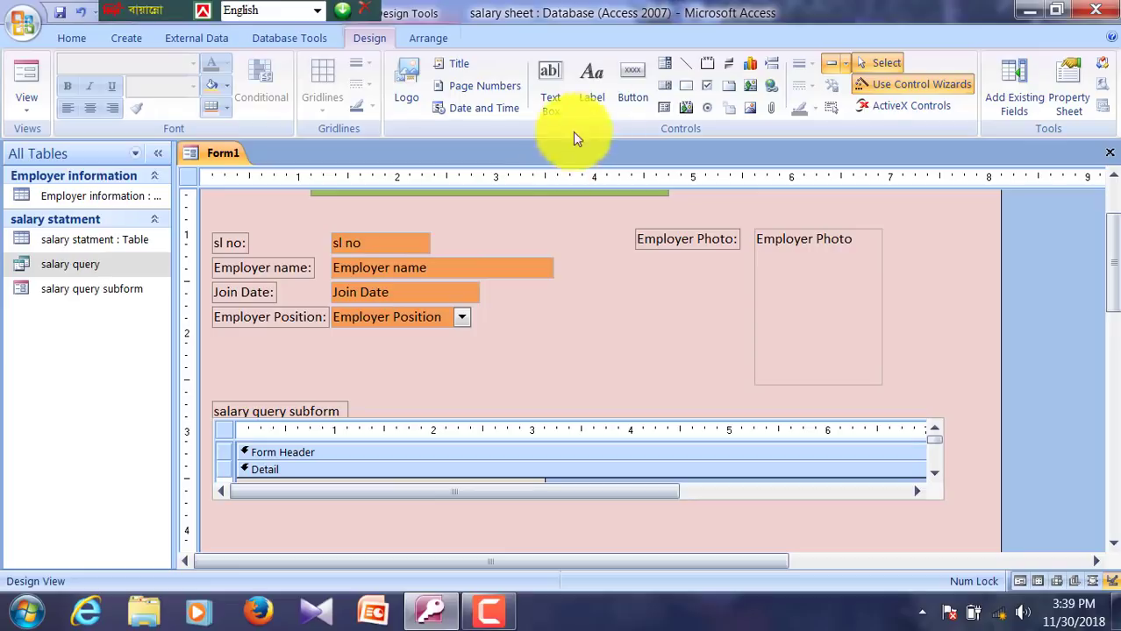
Step: Add a 'Gender' label below Employer Position and shrink it to fit its text
left_click(592, 93)
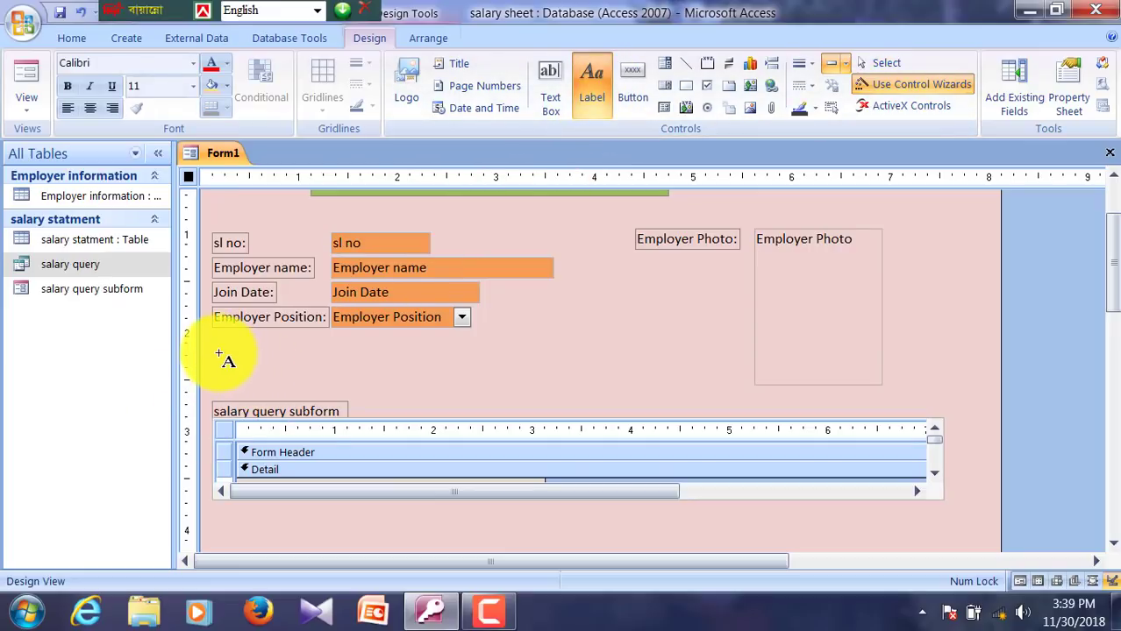
left_click_drag(216, 345, 372, 373)
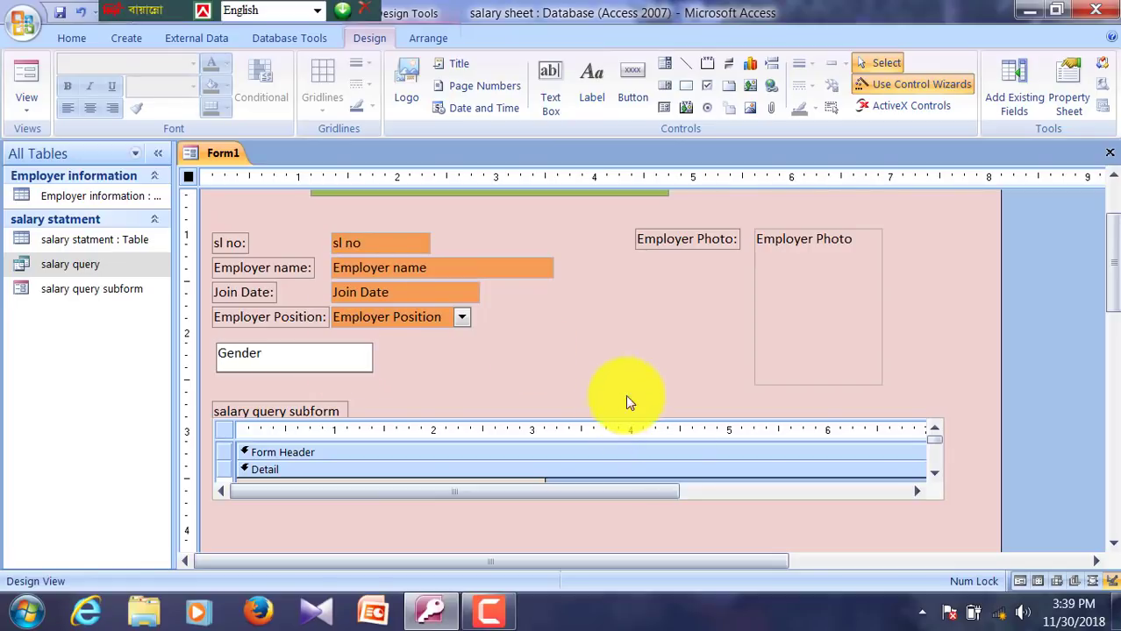
key("Return")
left_click(370, 352)
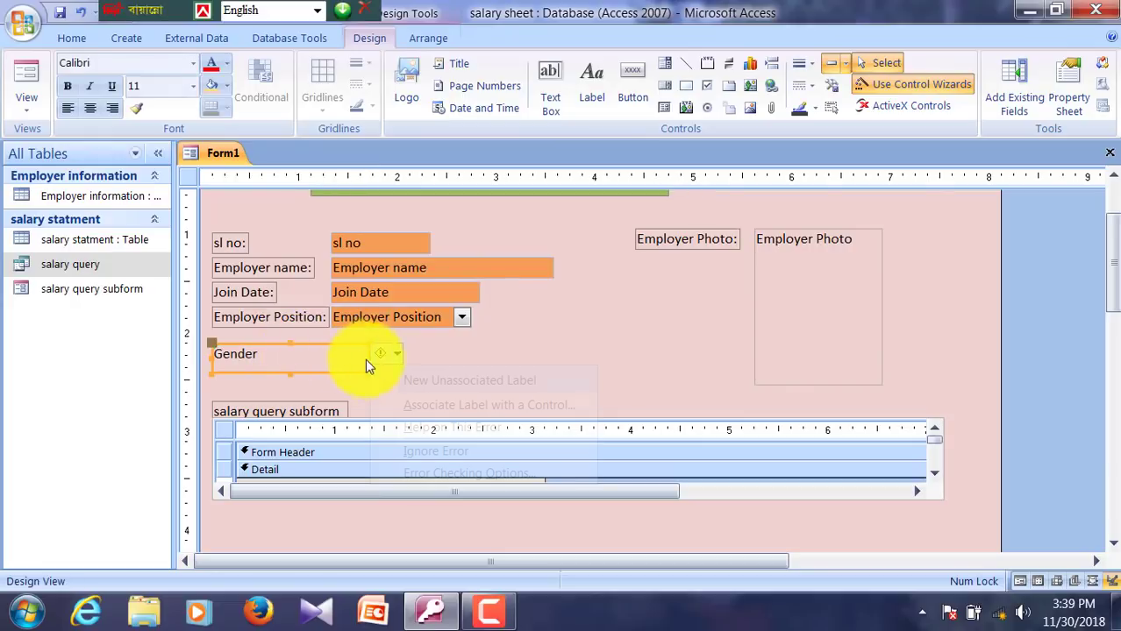
left_click(342, 353)
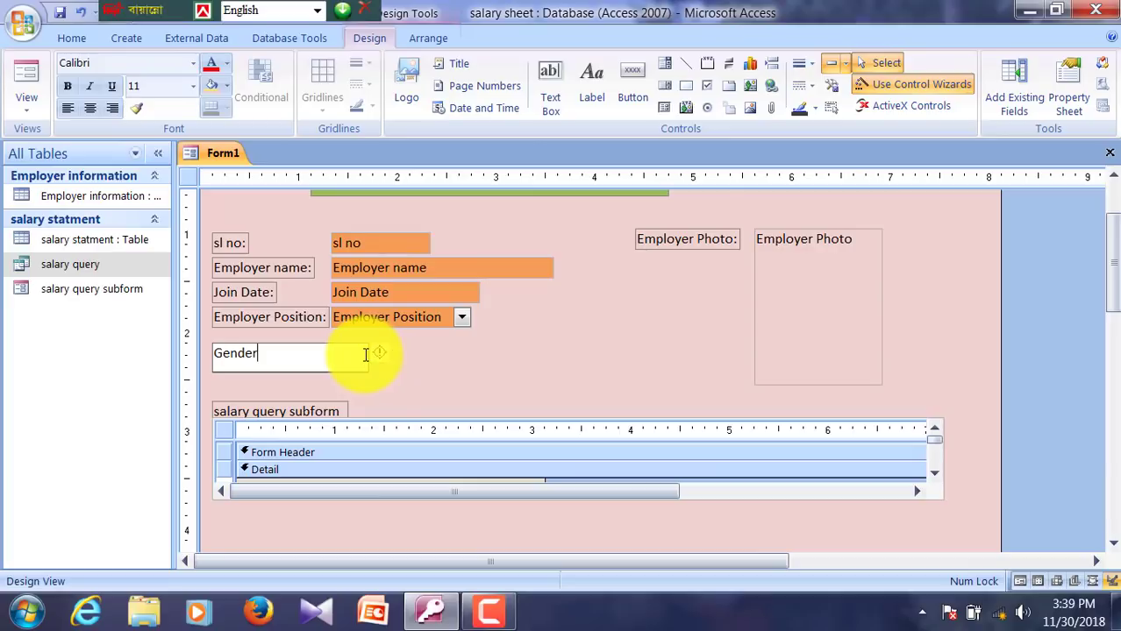
left_click_drag(370, 355, 292, 355)
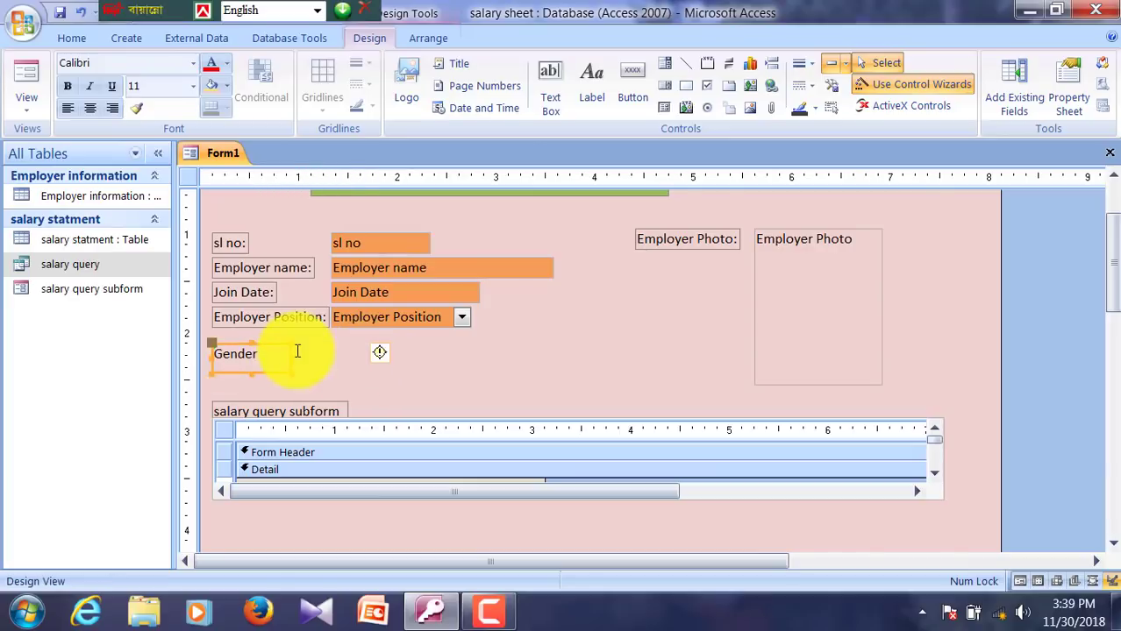
Step: Fill the Gender label with the orange theme colour
left_click(226, 85)
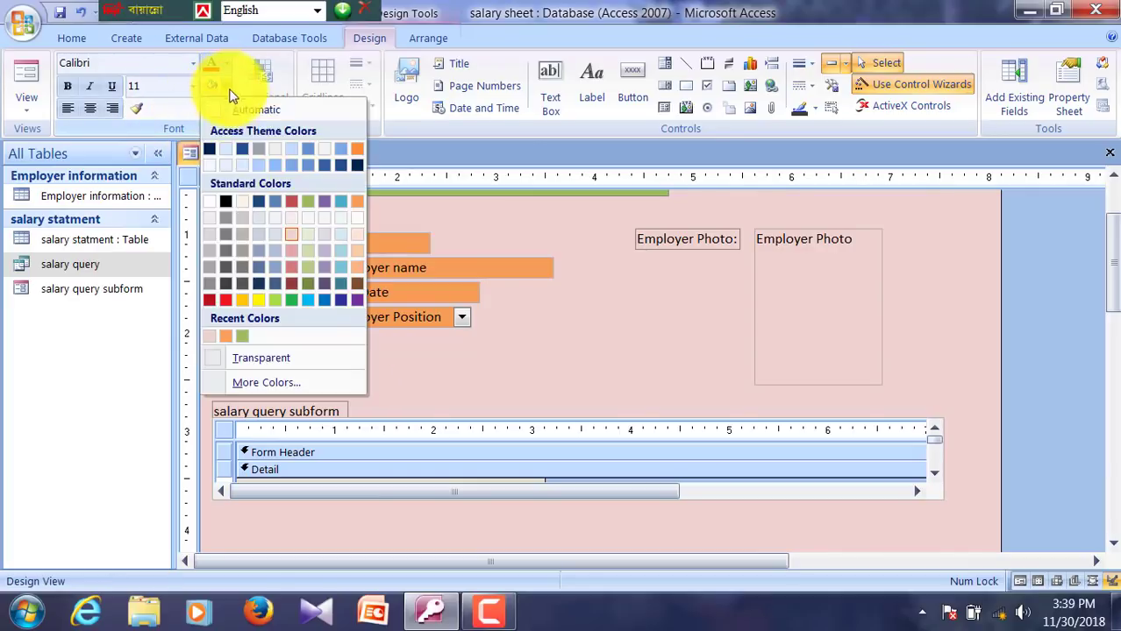
left_click(360, 149)
left_click(379, 351)
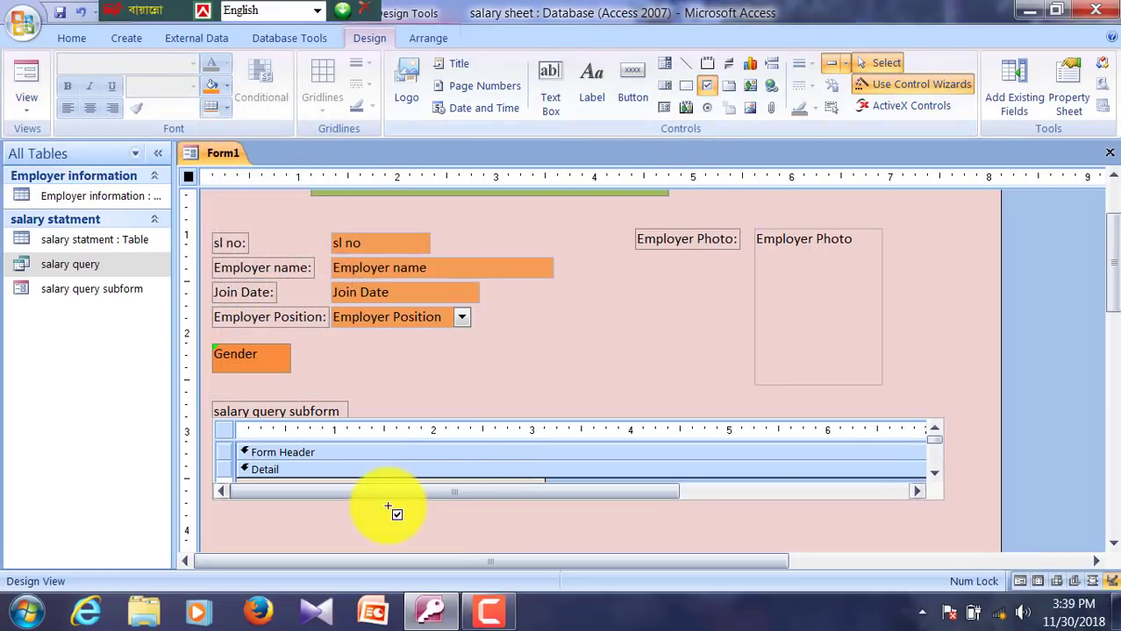
Step: Add a check box beside Gender captioned 'Male' and nudge it into position
left_click(706, 86)
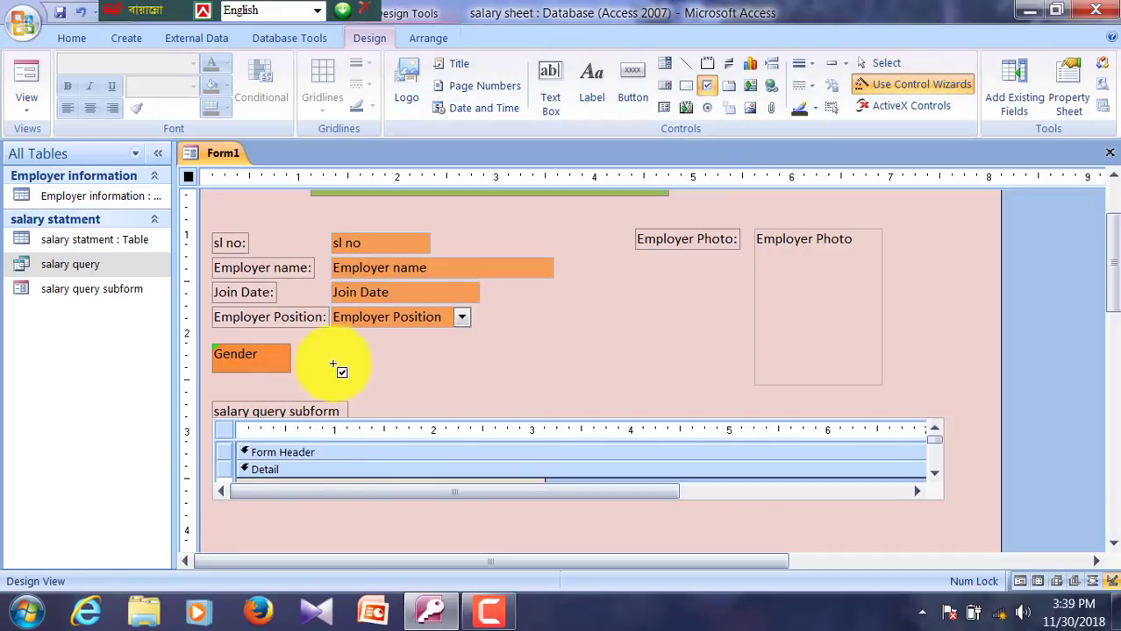
left_click_drag(322, 344, 465, 376)
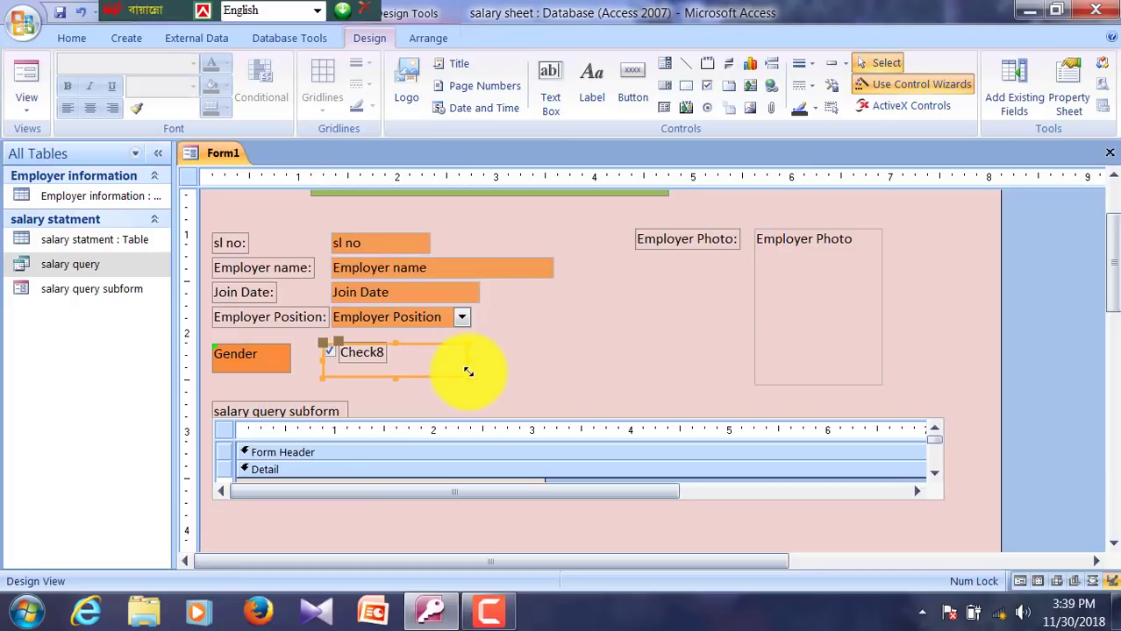
left_click(587, 368)
left_click(373, 350)
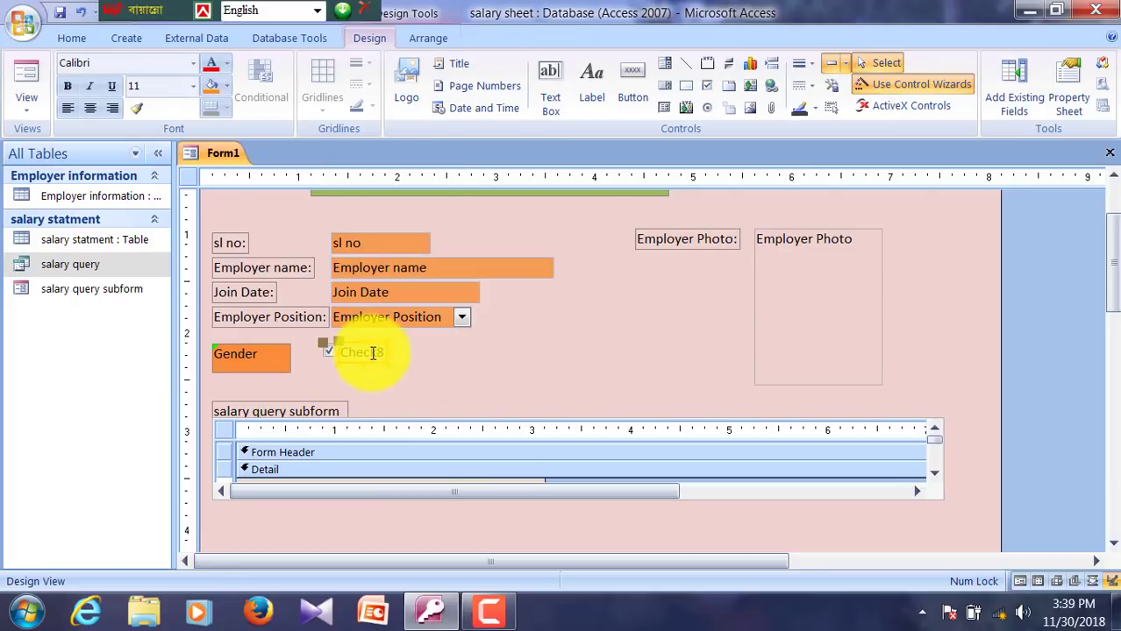
left_click(373, 352)
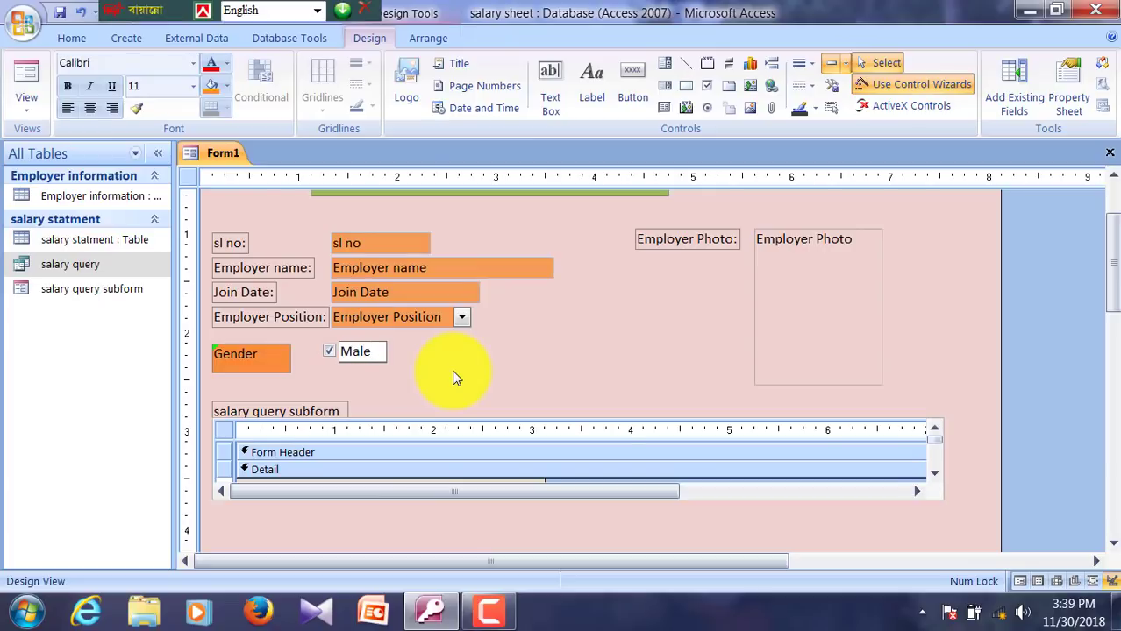
left_click(597, 276)
left_click(378, 350)
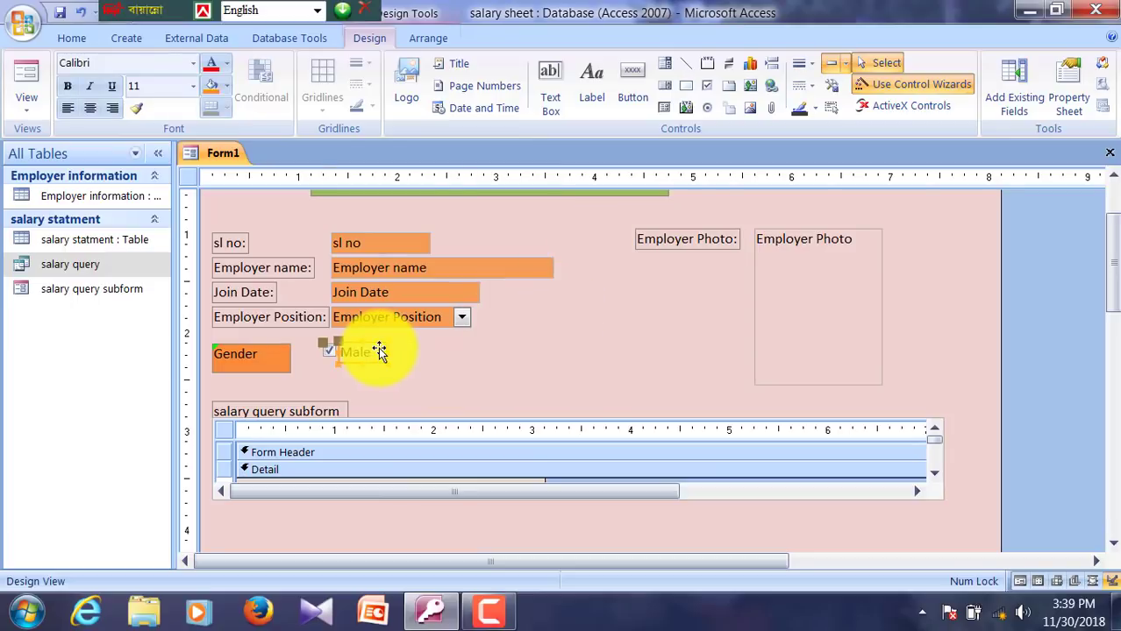
left_click_drag(378, 355, 378, 351)
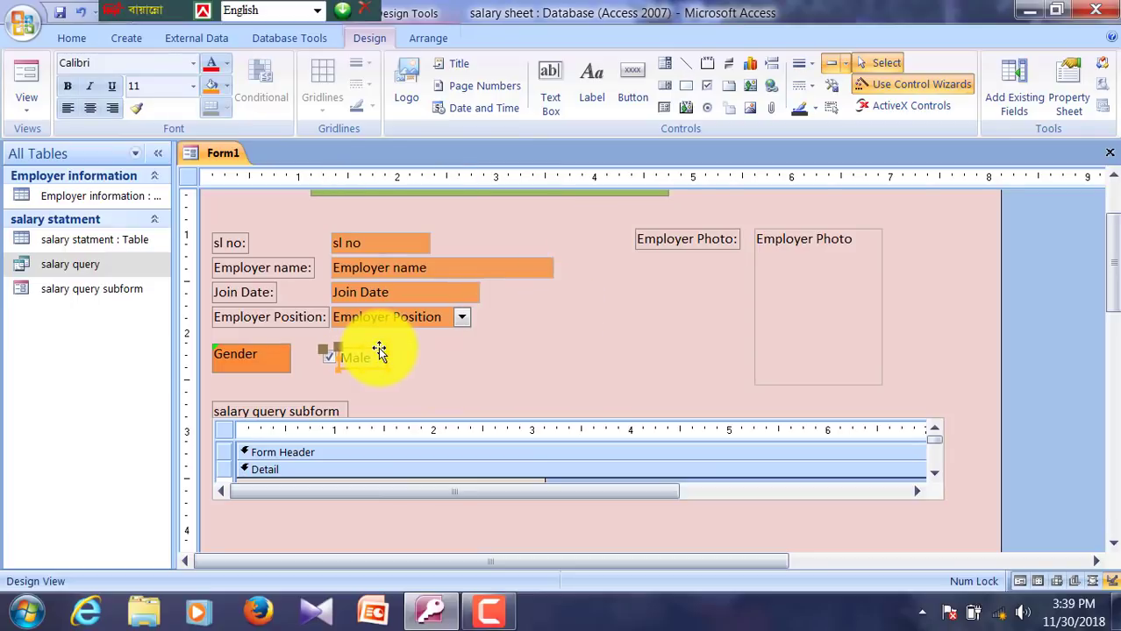
key("Left")
key("Left")
key("Left")
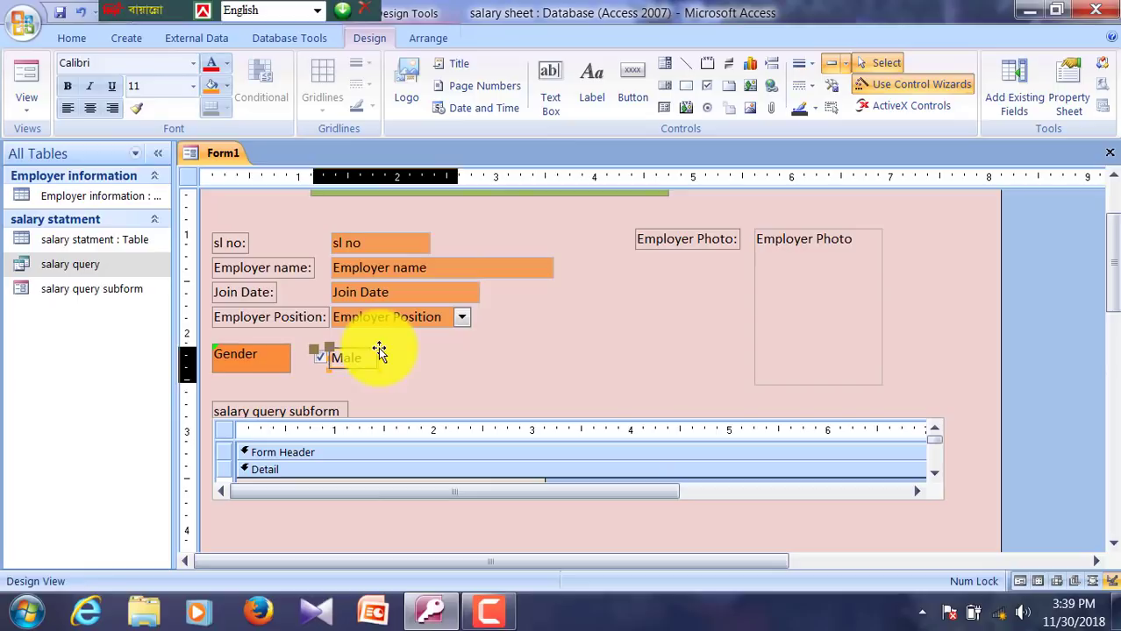
key("Left")
key("Right")
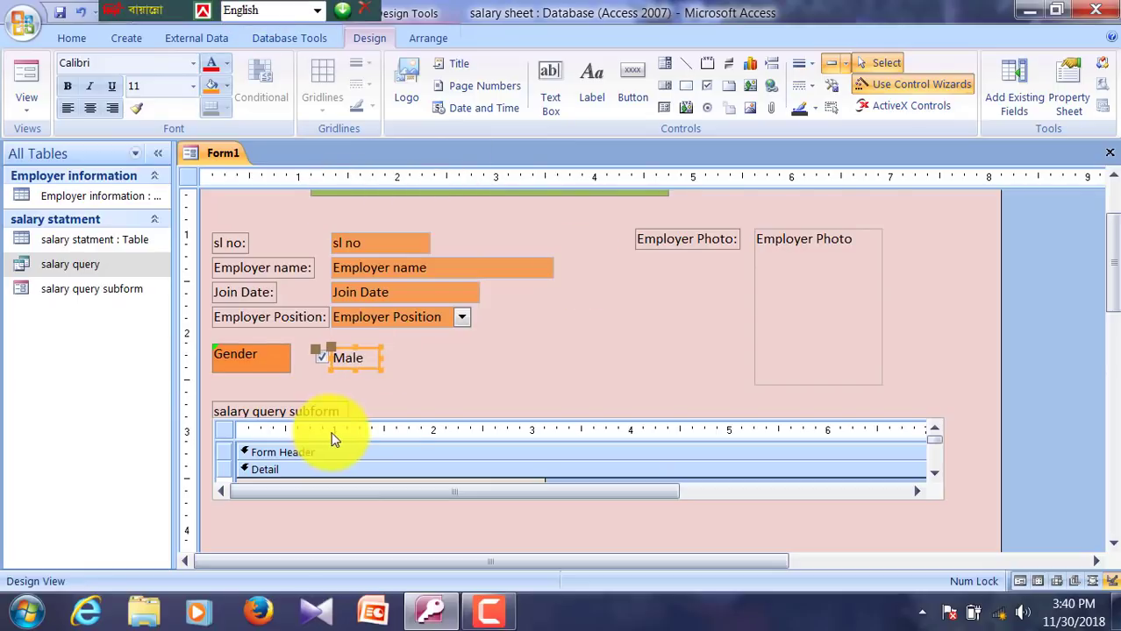
left_click(519, 393)
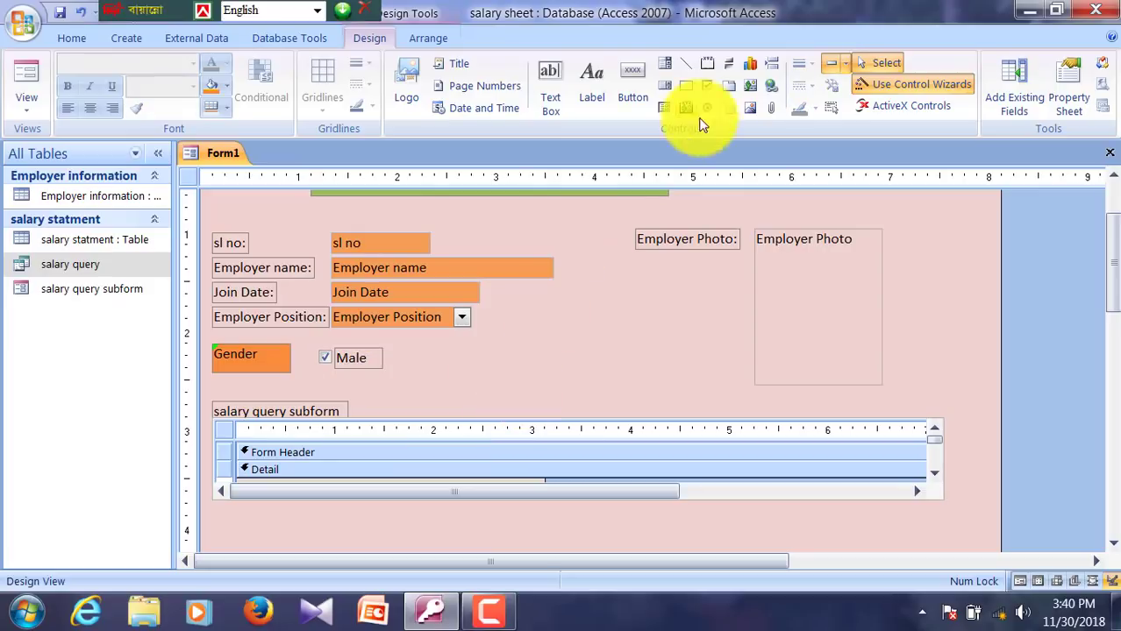
Step: Add a second check box right of Male captioned 'Female'
left_click(708, 88)
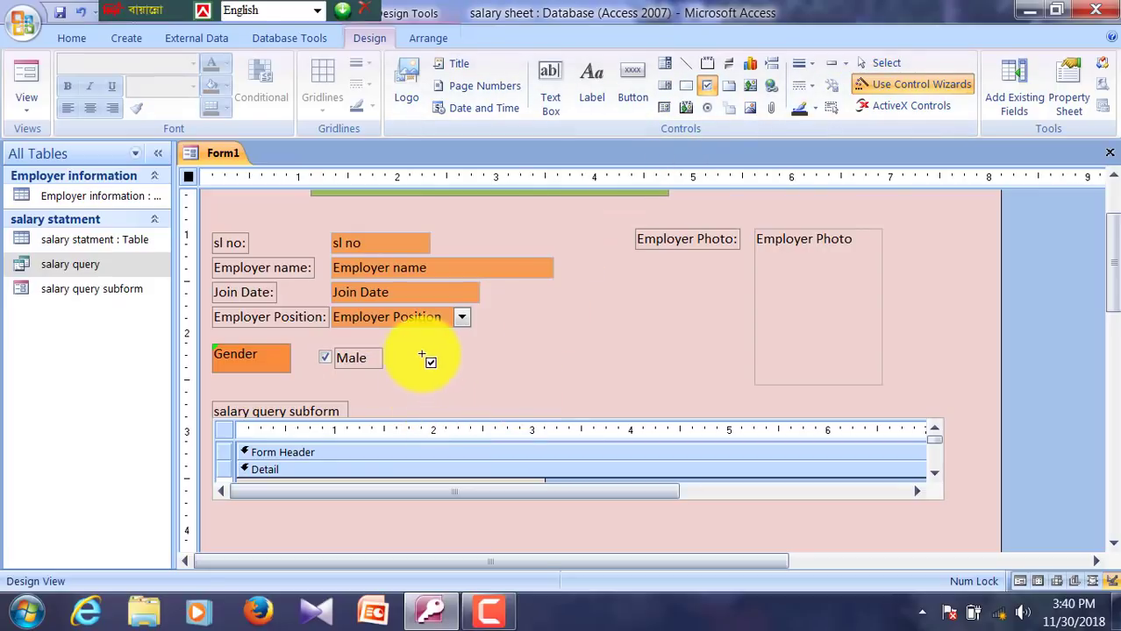
left_click_drag(413, 348, 507, 372)
left_click(622, 355)
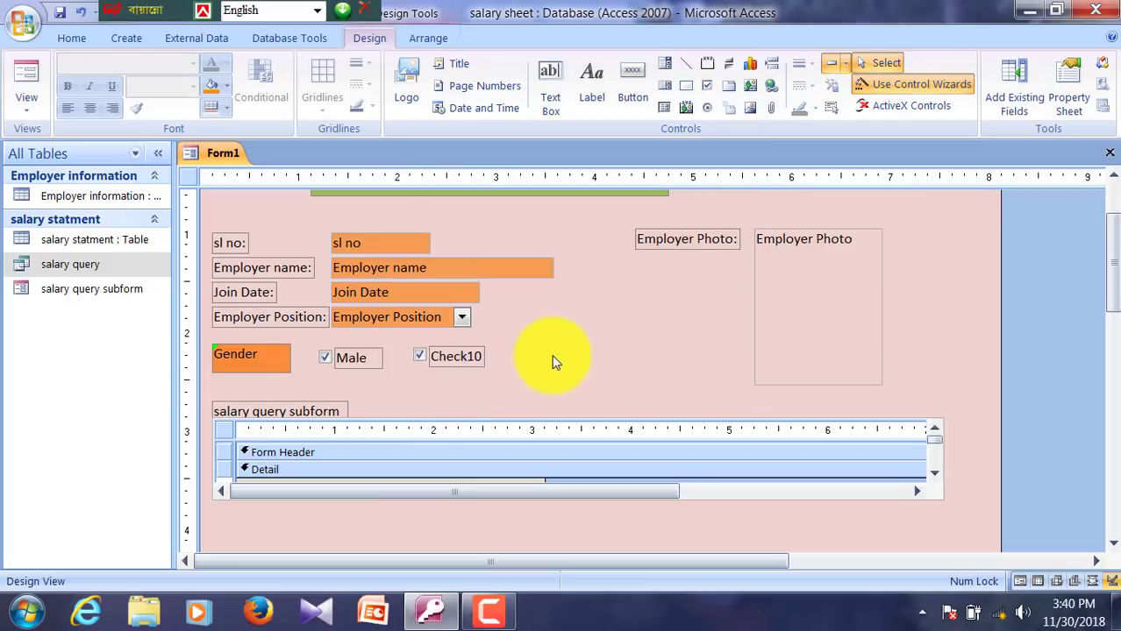
left_click(473, 363)
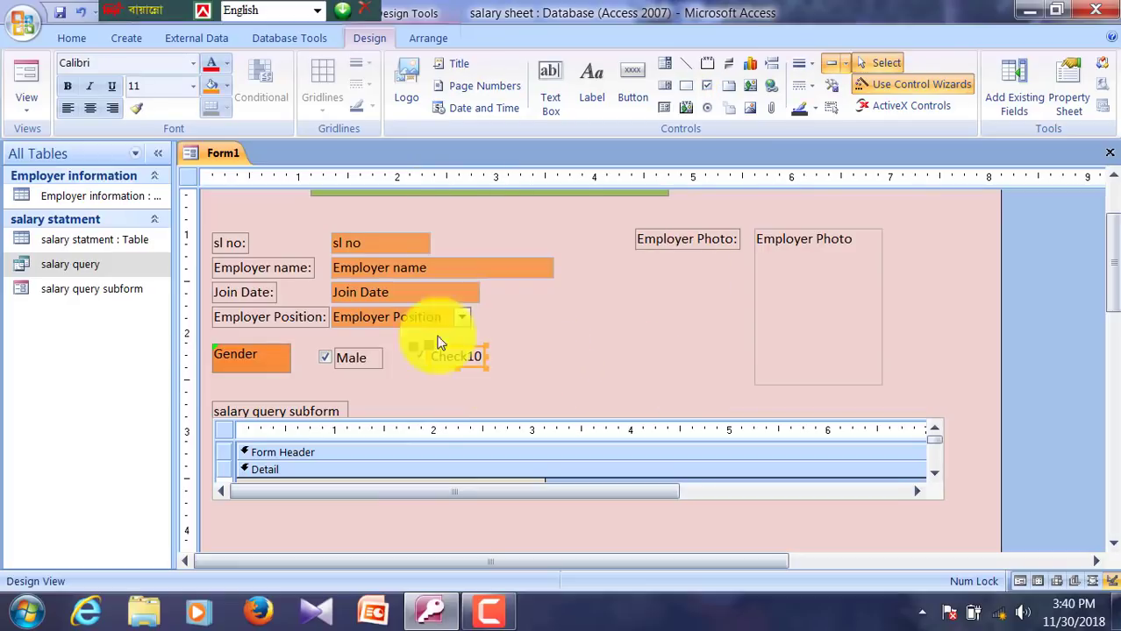
left_click(572, 392)
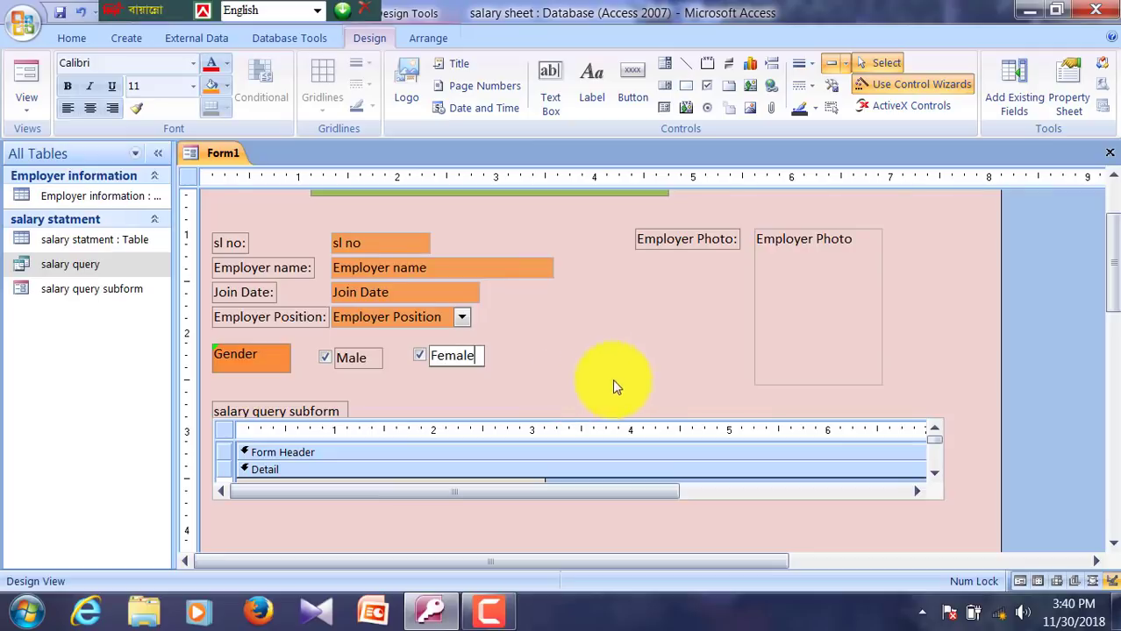
left_click(613, 383)
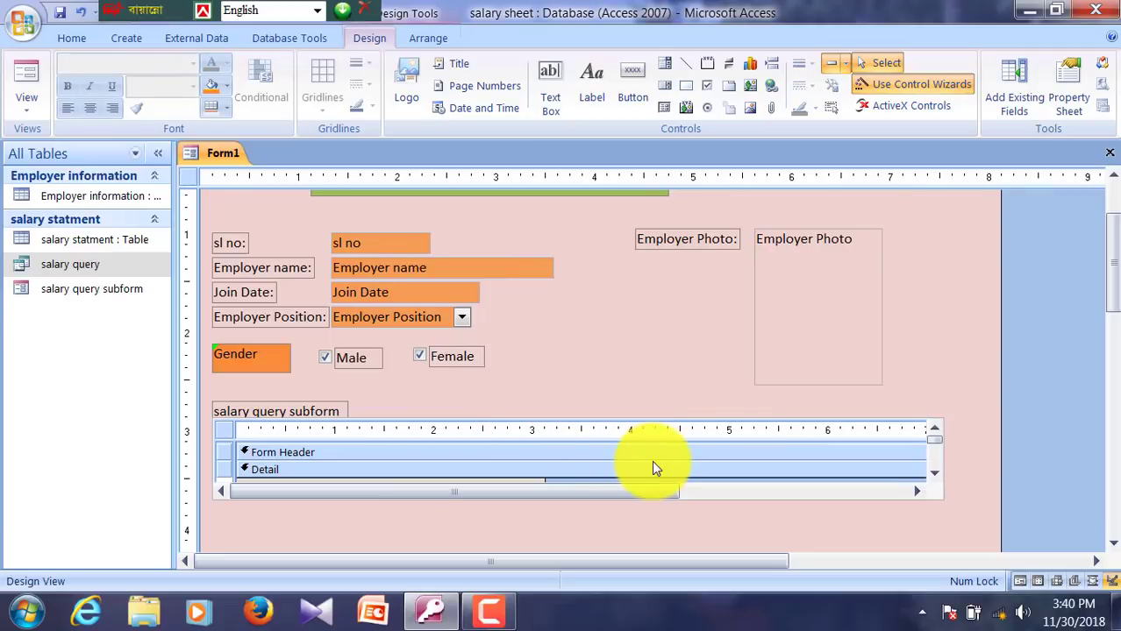
left_click(824, 344)
Step: Adjust the Employer Photo box's vertical position slightly with the arrow keys
scroll(766, 415, "up", 1)
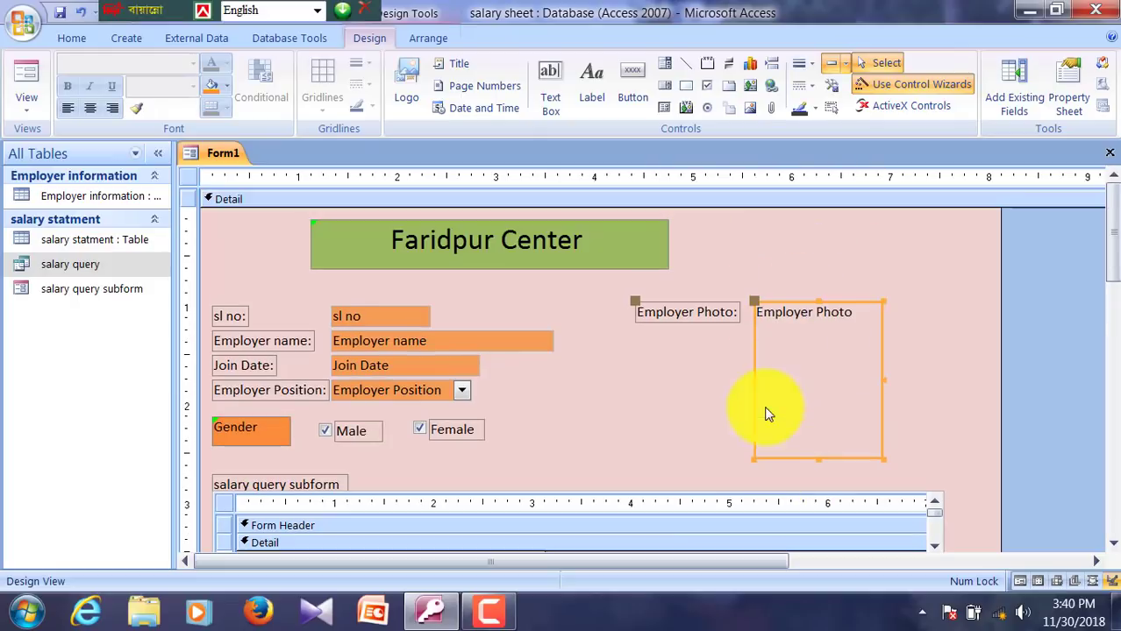
key("Up")
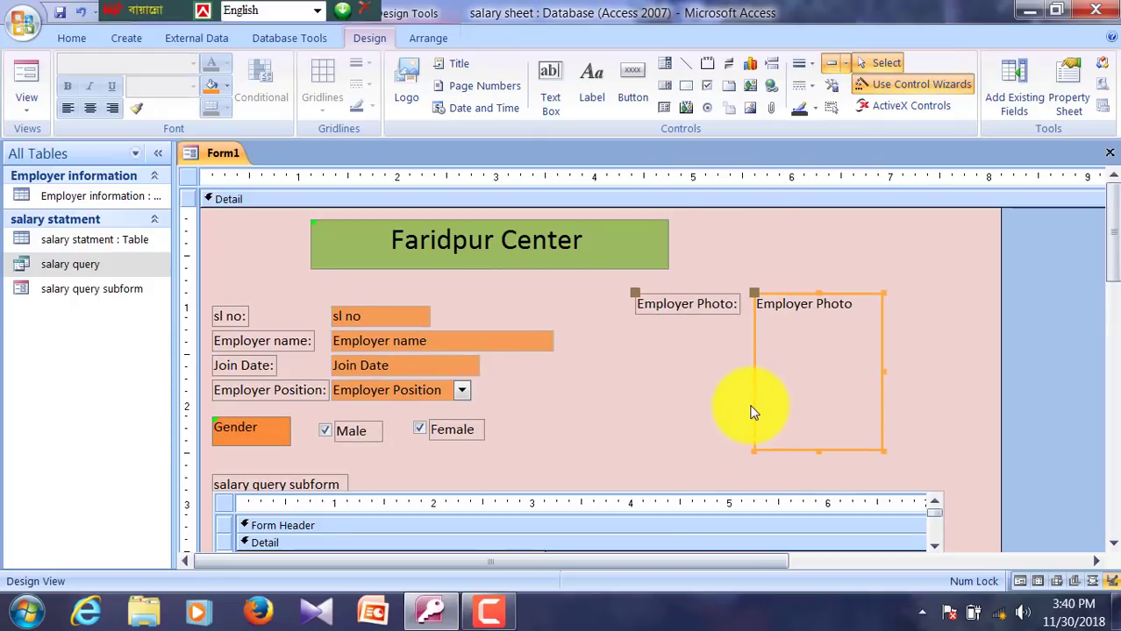
key("Down")
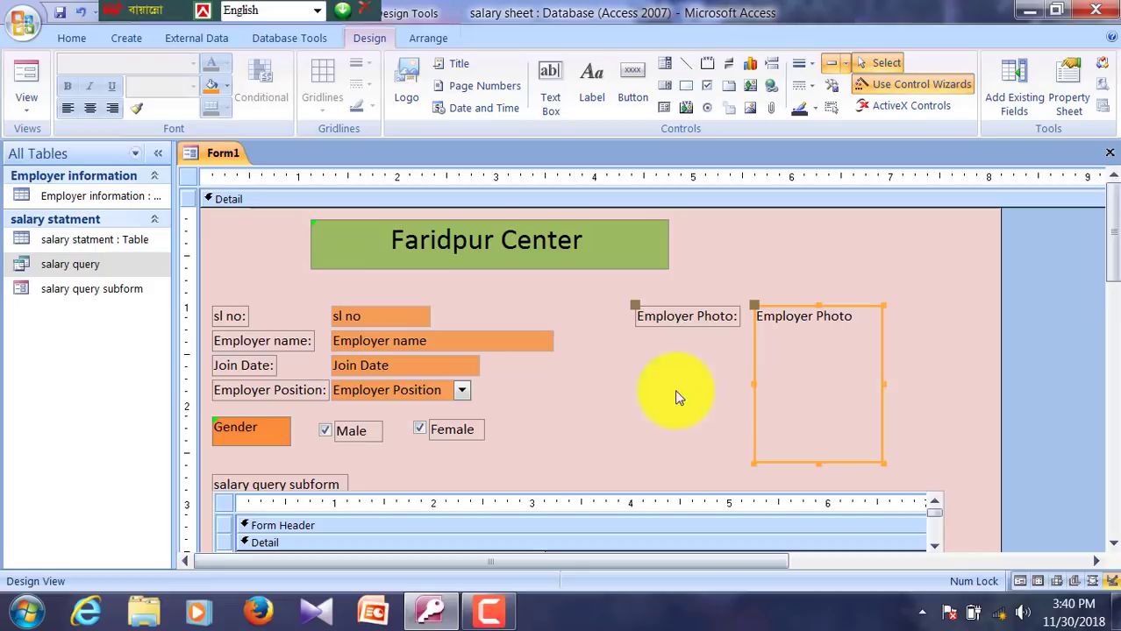
left_click(588, 383)
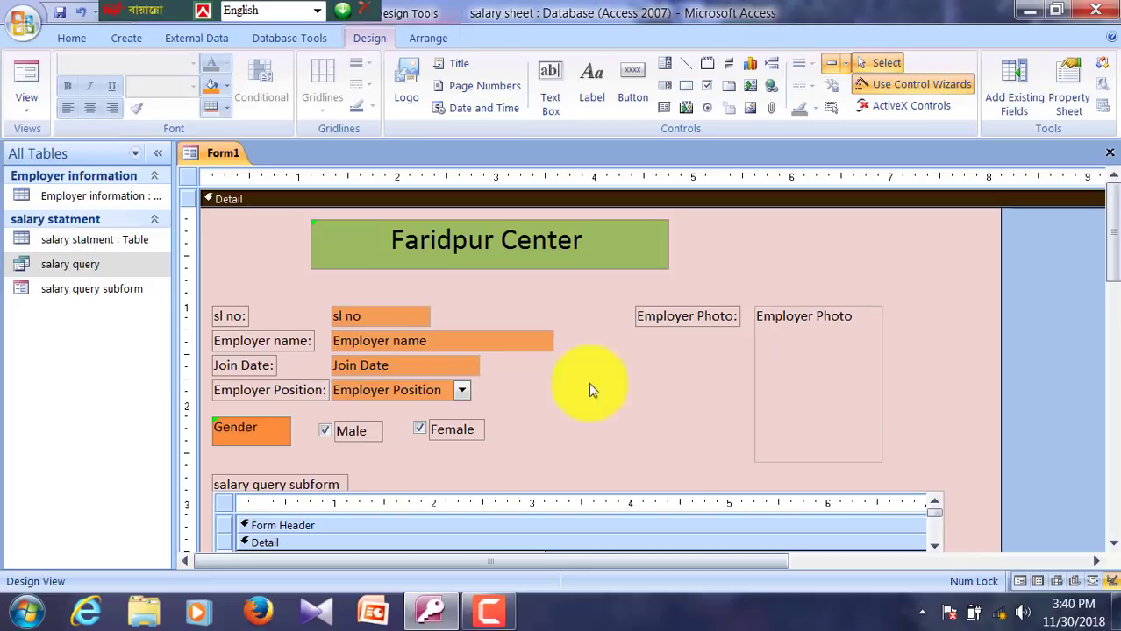
Step: Draw a thick horizontal line across the form beneath the Faridpur Center title
left_click(685, 69)
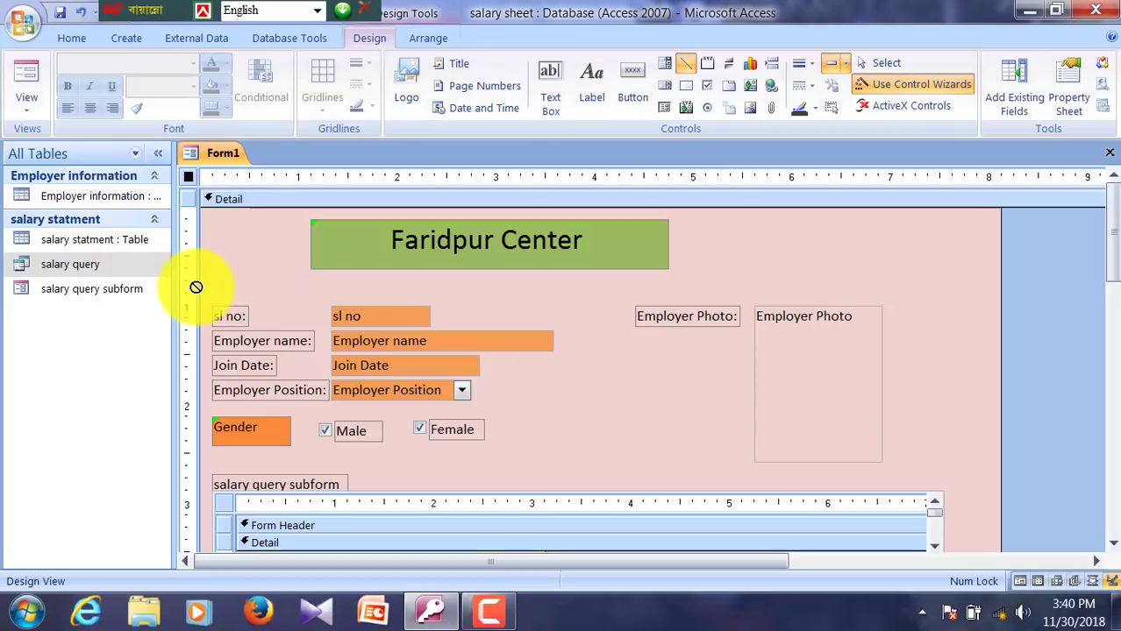
left_click_drag(203, 291, 1007, 289)
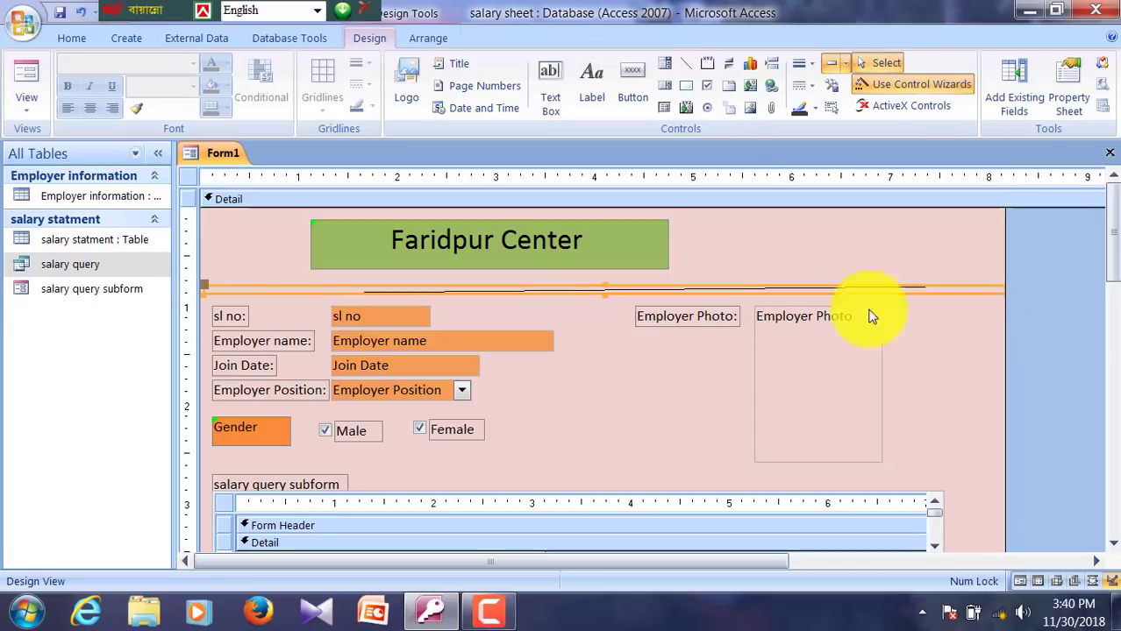
left_click(803, 64)
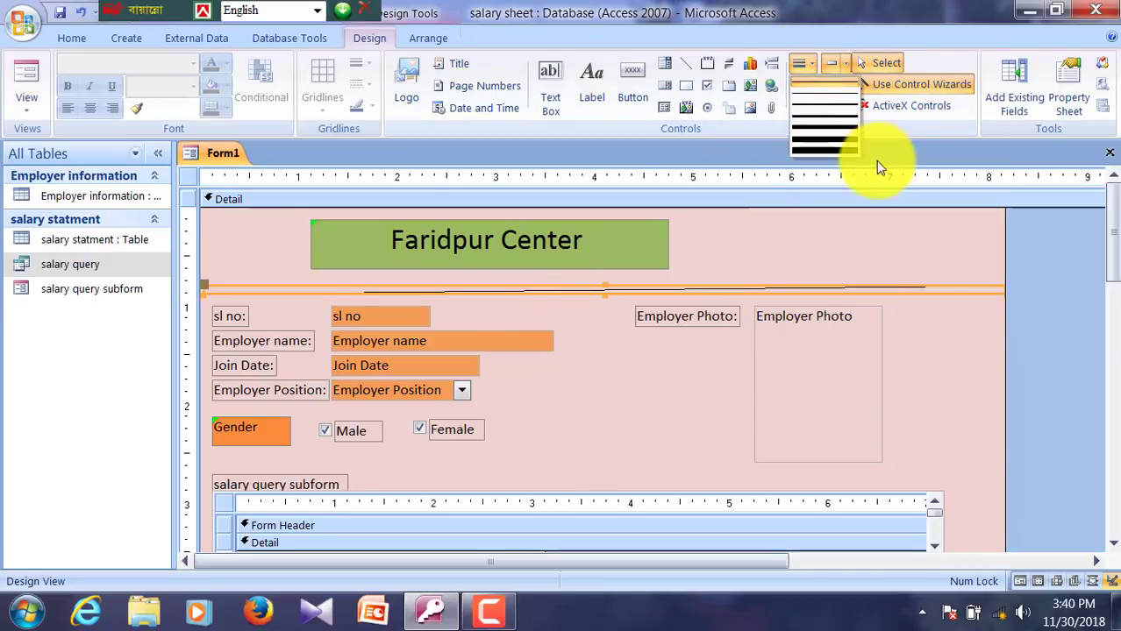
left_click(806, 139)
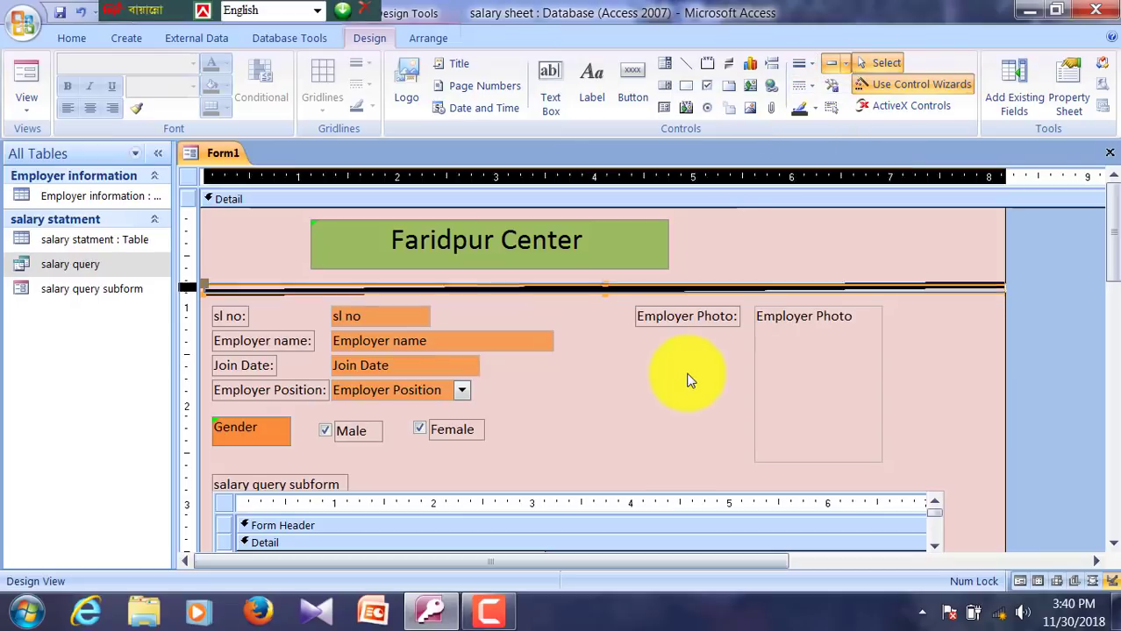
Step: Drag the Detail section's bottom edge up to about 4.5 inches, just below the subform
left_click(543, 405)
scroll(578, 438, "down", 5)
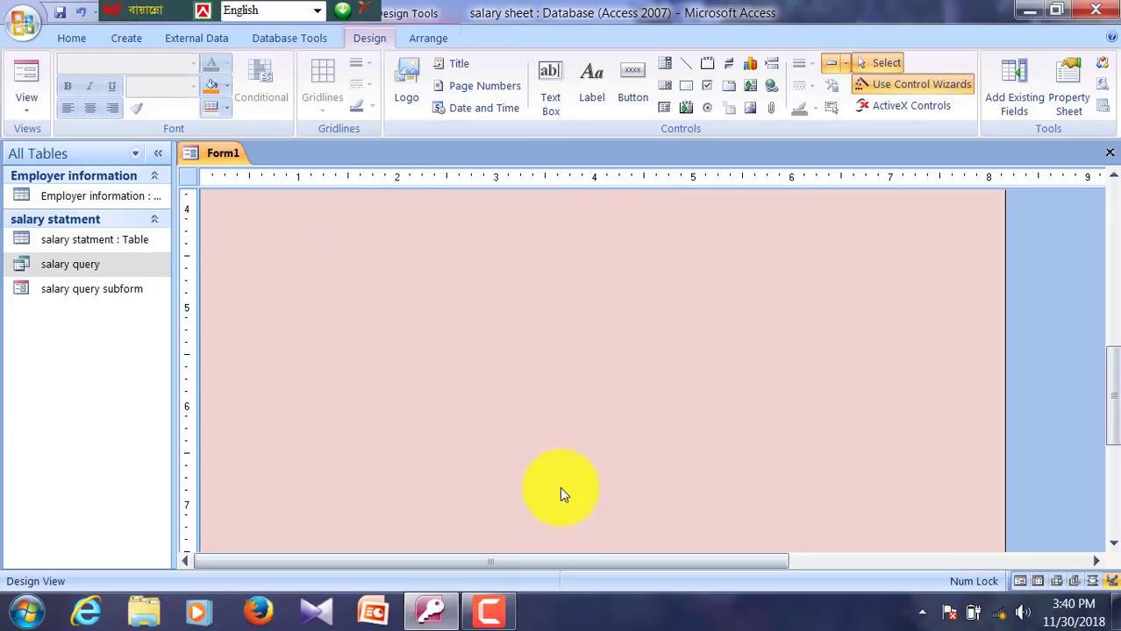
scroll(653, 465, "down", 3)
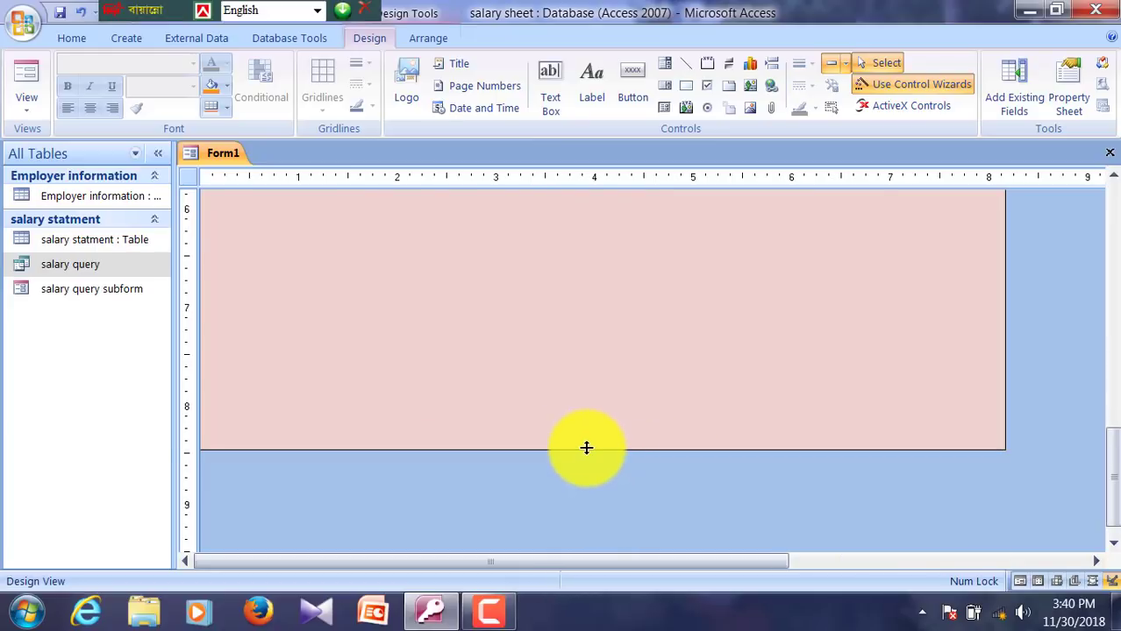
left_click_drag(586, 448, 592, 272)
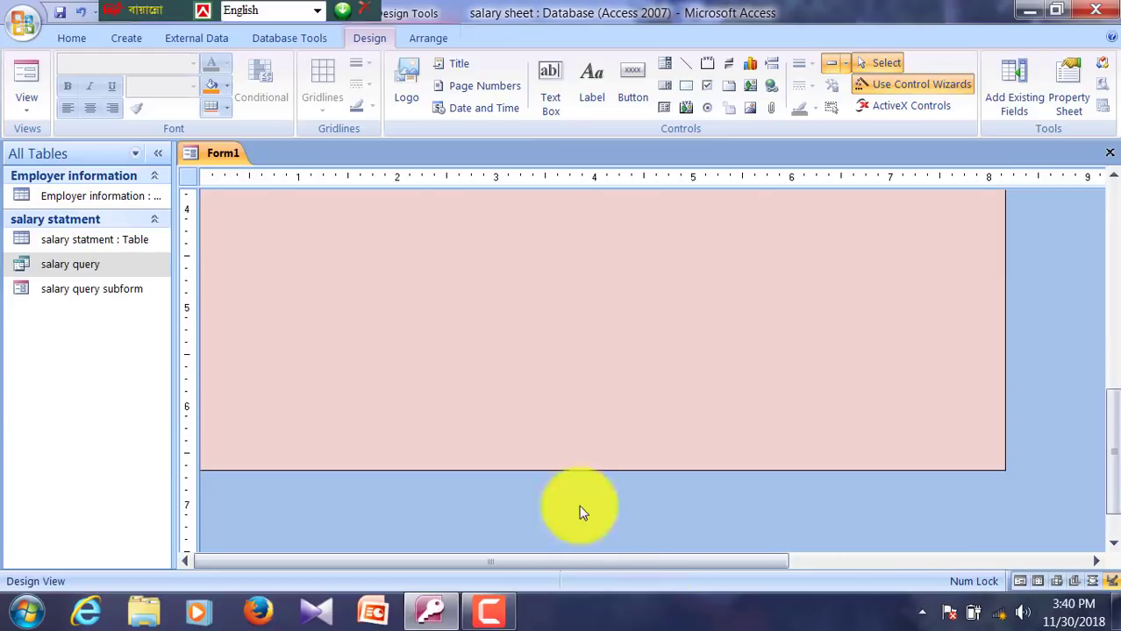
left_click_drag(590, 468, 573, 204)
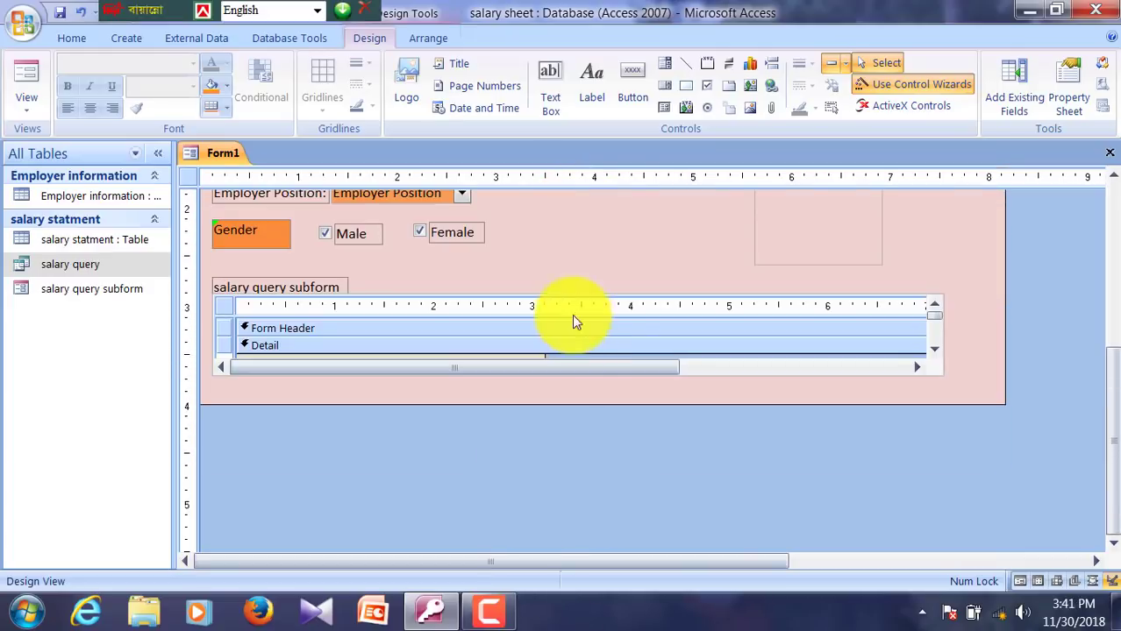
left_click_drag(570, 412, 560, 463)
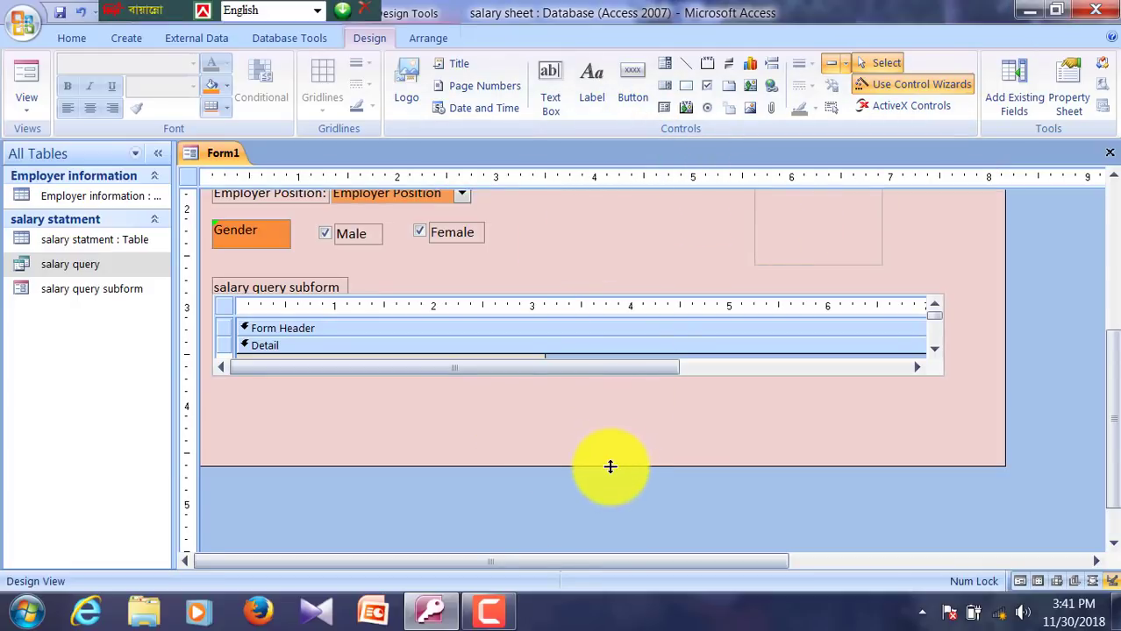
left_click_drag(610, 467, 605, 499)
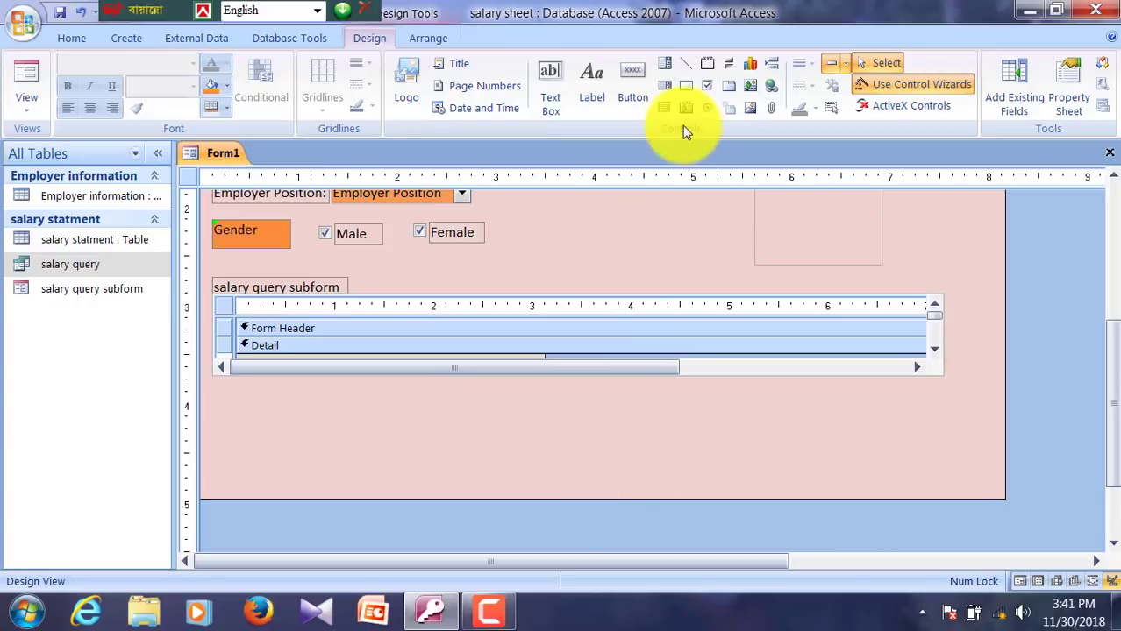
left_click(635, 92)
Step: Draw a command button below the subform with the Add New Record action, captioned 'Add'
left_click_drag(213, 409, 312, 442)
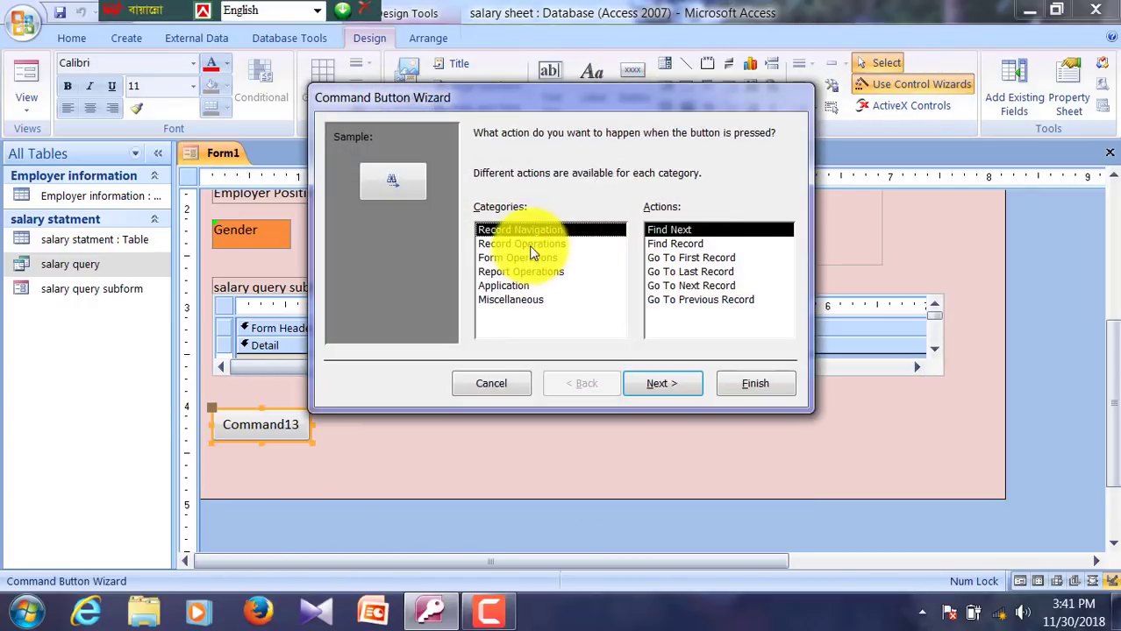
left_click(529, 246)
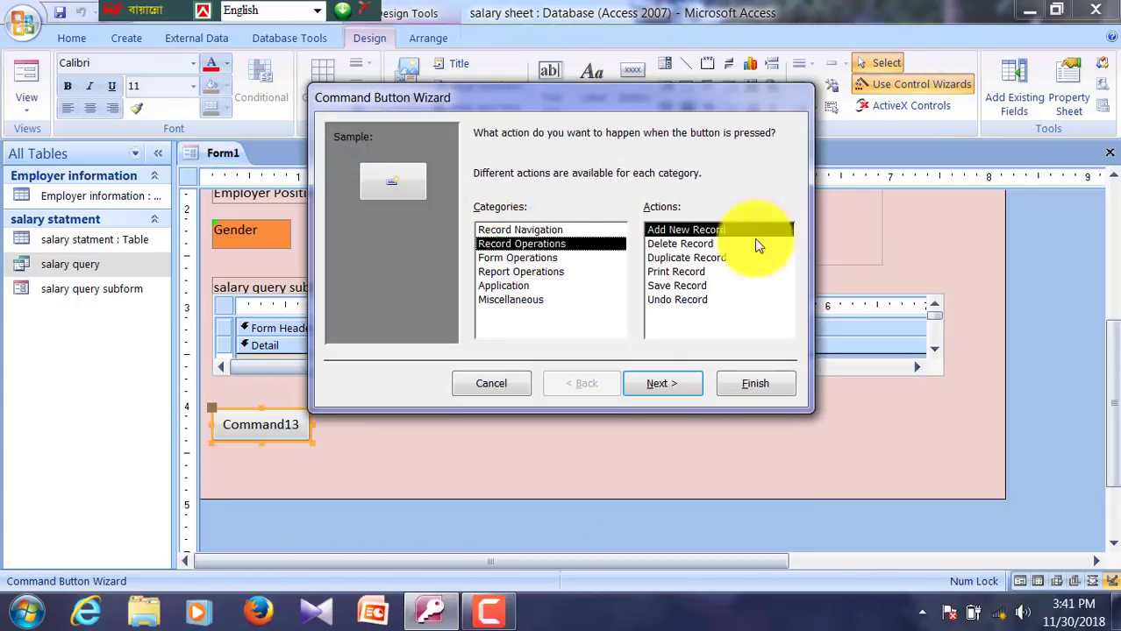
left_click(653, 383)
left_click(628, 216)
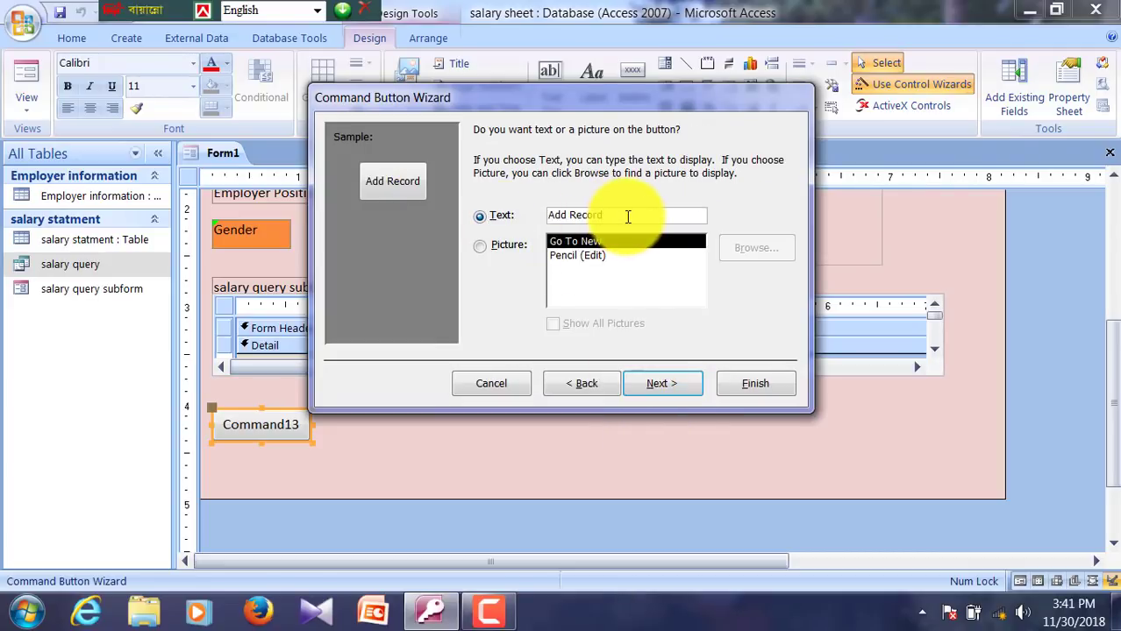
key("BackSpace")
key("BackSpace")
key("BackSpace")
key("BackSpace")
key("BackSpace")
key("BackSpace")
left_click(676, 387)
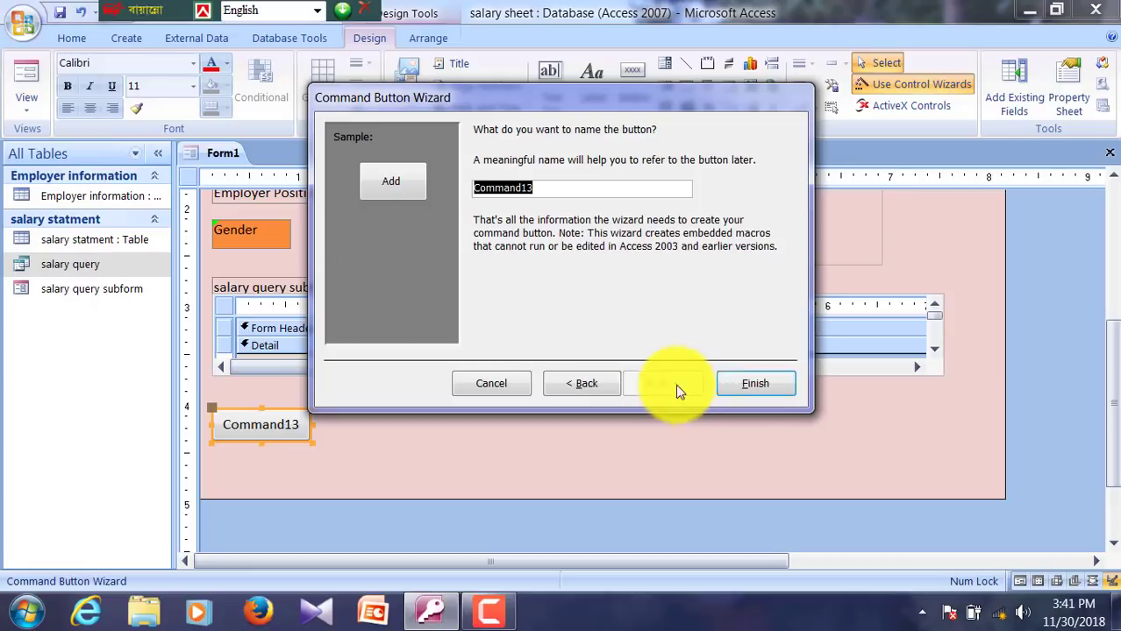
left_click(761, 384)
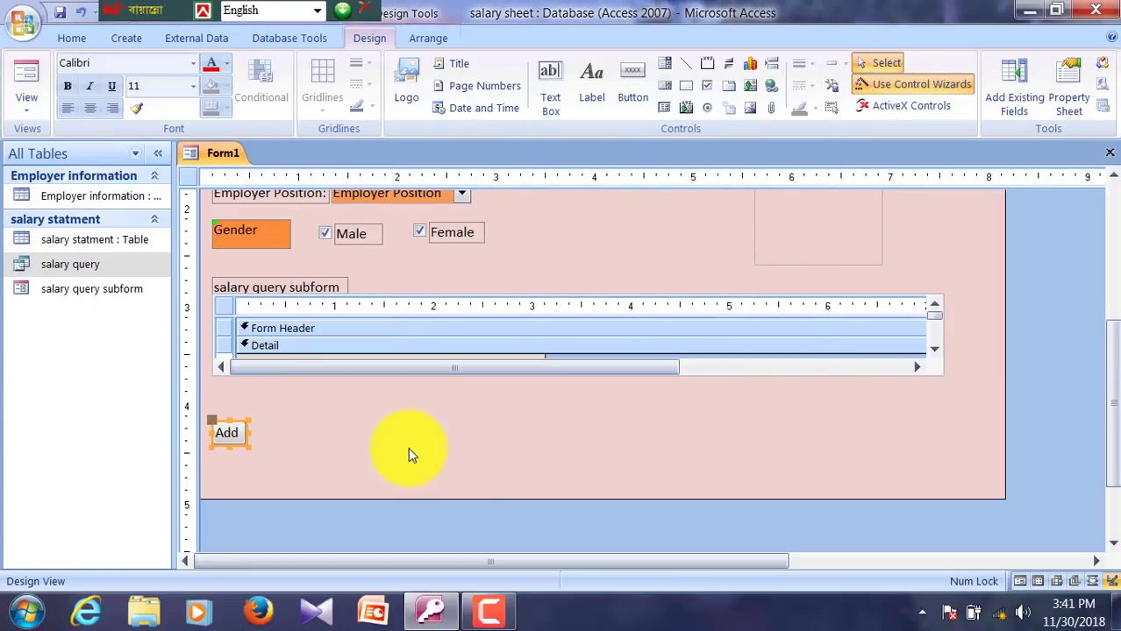
left_click(395, 443)
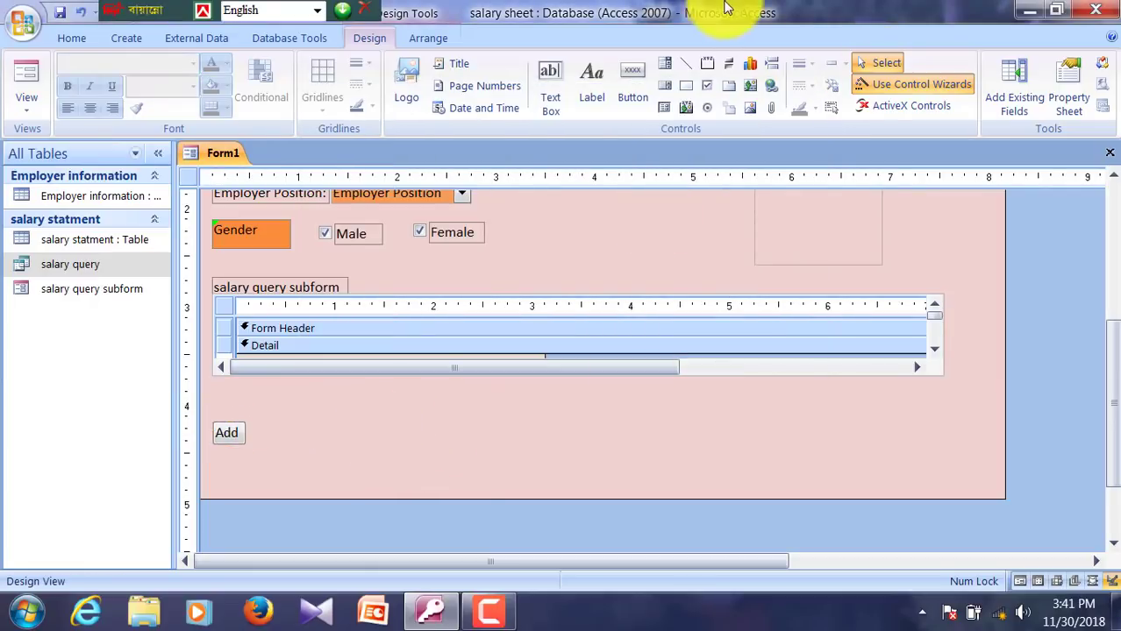
Step: Draw a button right of Add that goes to the previous record, captioned 'Previous'
left_click(638, 80)
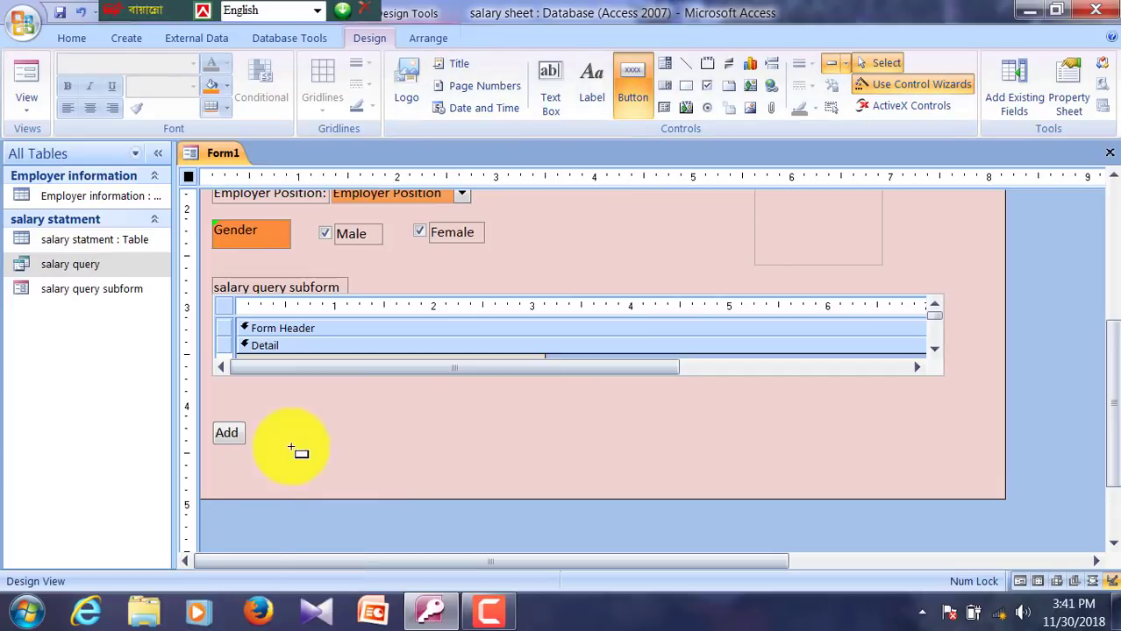
left_click_drag(298, 423, 361, 449)
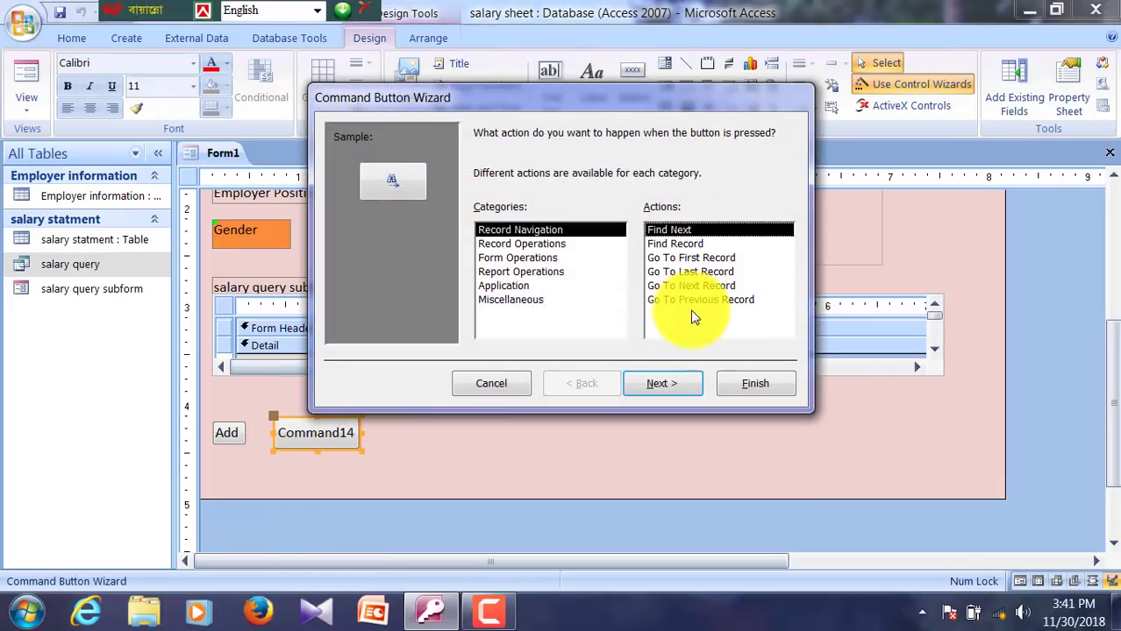
left_click(693, 300)
left_click(663, 384)
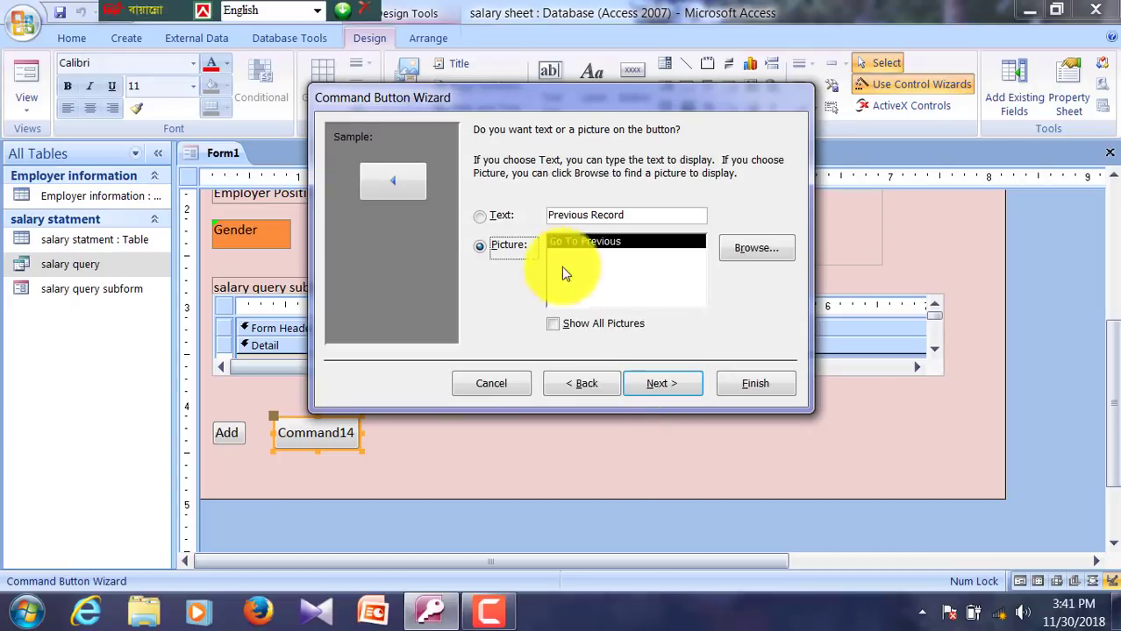
left_click(483, 216)
left_click(647, 214)
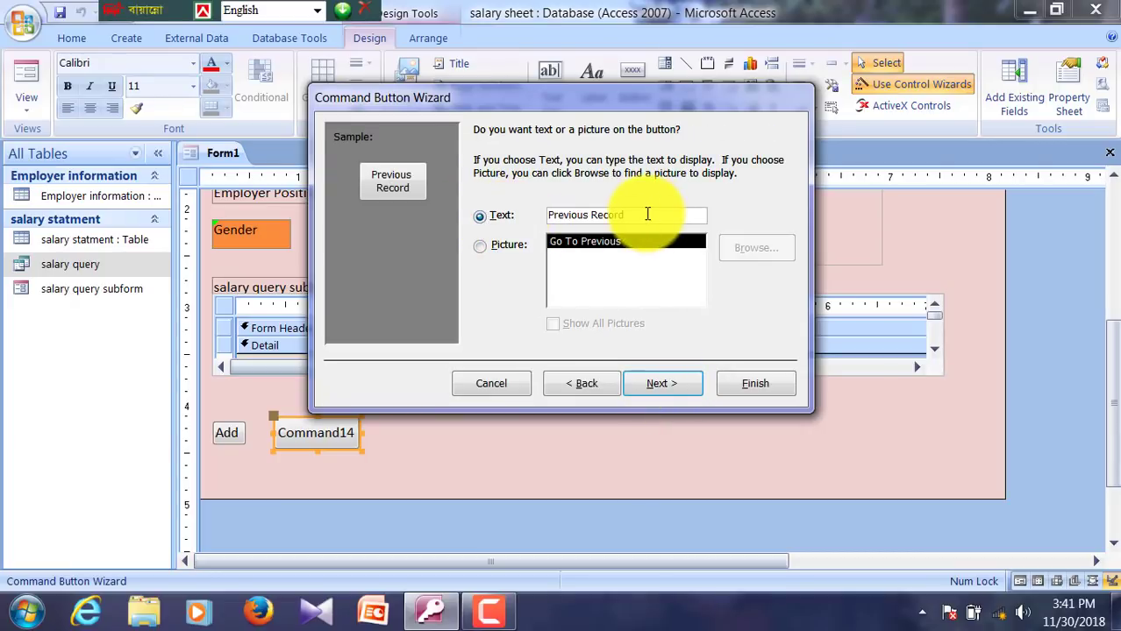
key("BackSpace")
key("BackSpace")
key("BackSpace")
key("BackSpace")
left_click(663, 383)
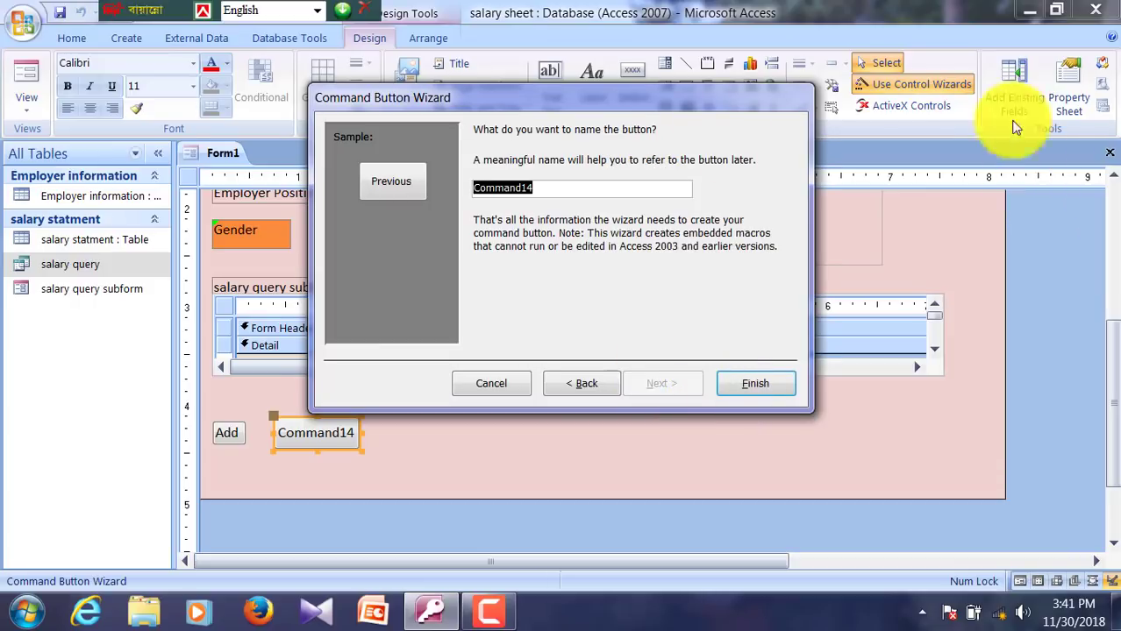
left_click(754, 386)
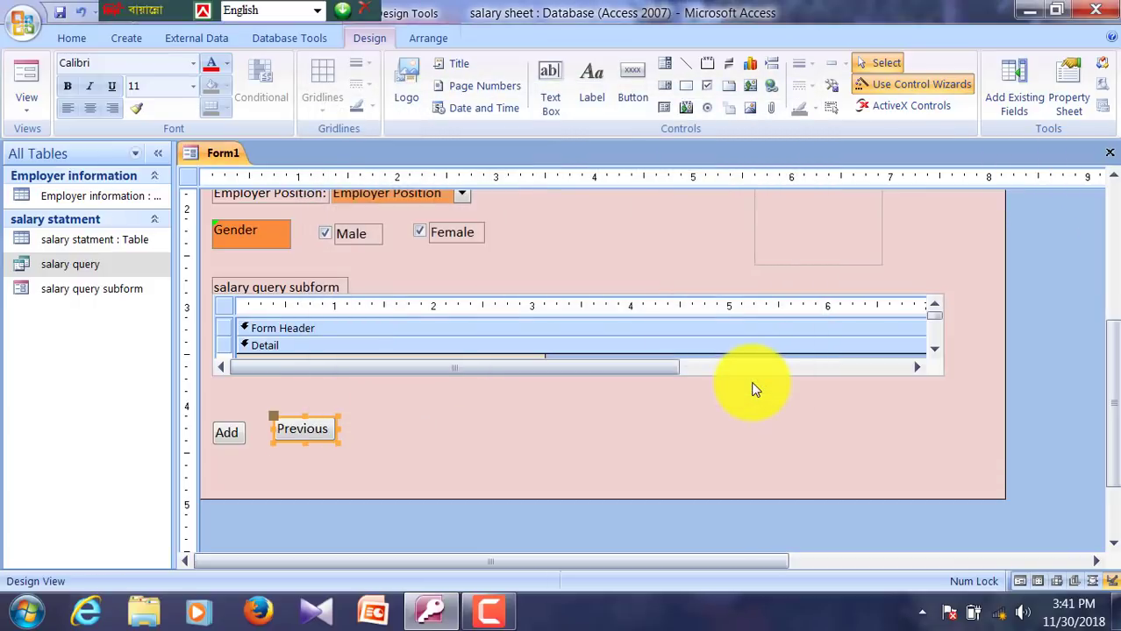
key("Left")
key("Left")
key("Left")
Step: Nudge Previous slightly and add a text button 'Next' that goes to the next record
key("Down")
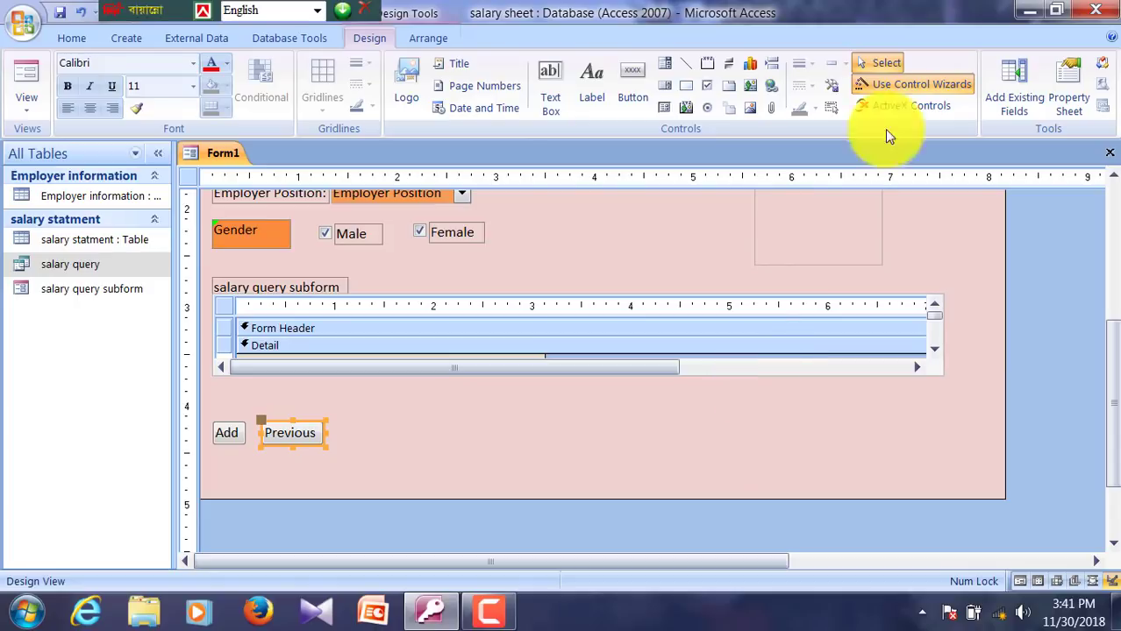
left_click(576, 461)
left_click(633, 92)
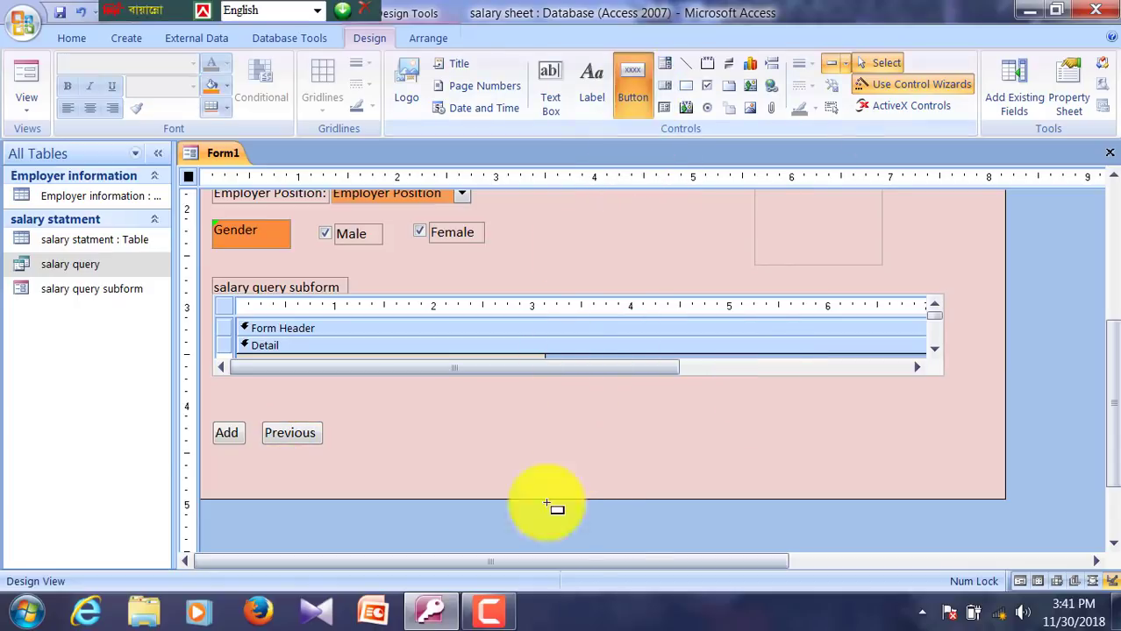
left_click_drag(342, 421, 449, 451)
left_click(675, 286)
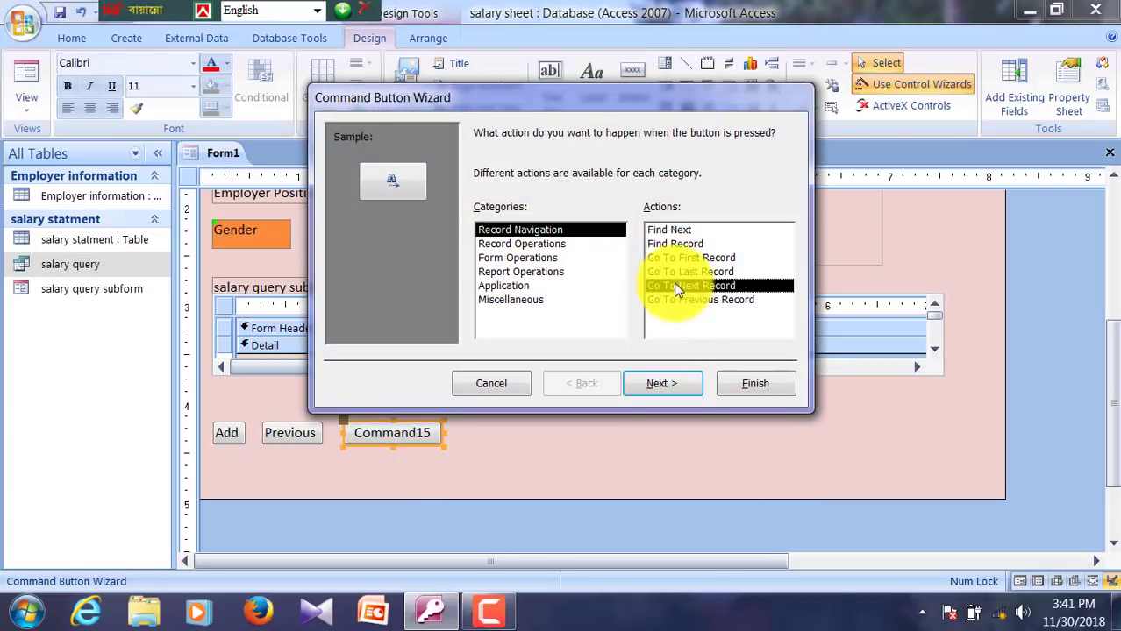
left_click(662, 383)
left_click(480, 216)
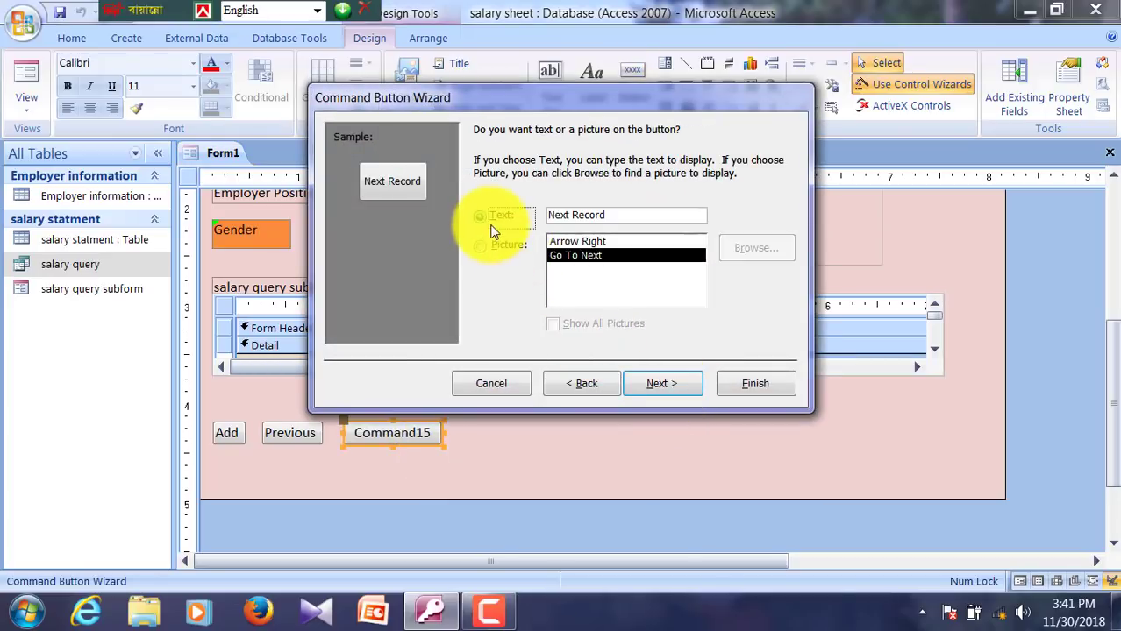
left_click(661, 216)
key("BackSpace")
key("BackSpace")
key("BackSpace")
key("BackSpace")
key("BackSpace")
key("BackSpace")
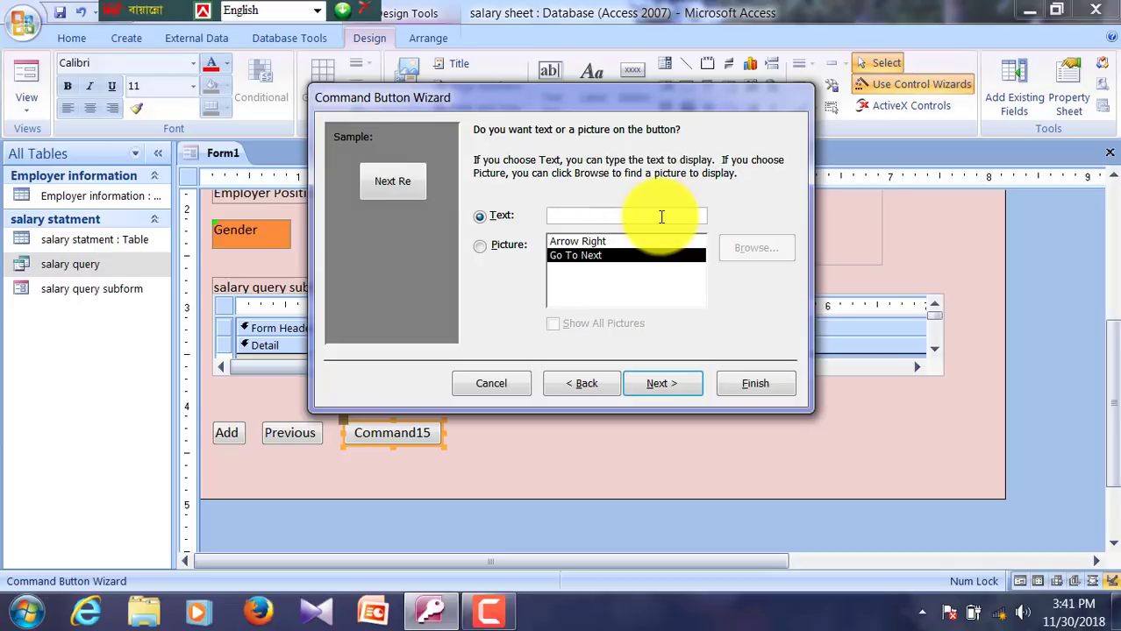
left_click(699, 389)
left_click(758, 383)
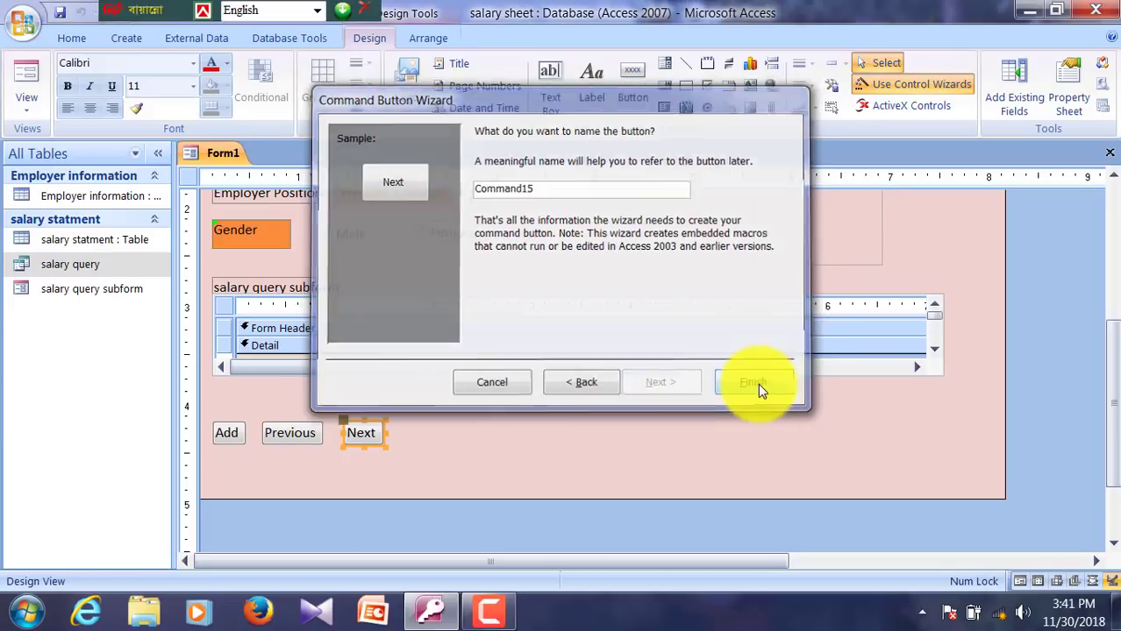
left_click(702, 387)
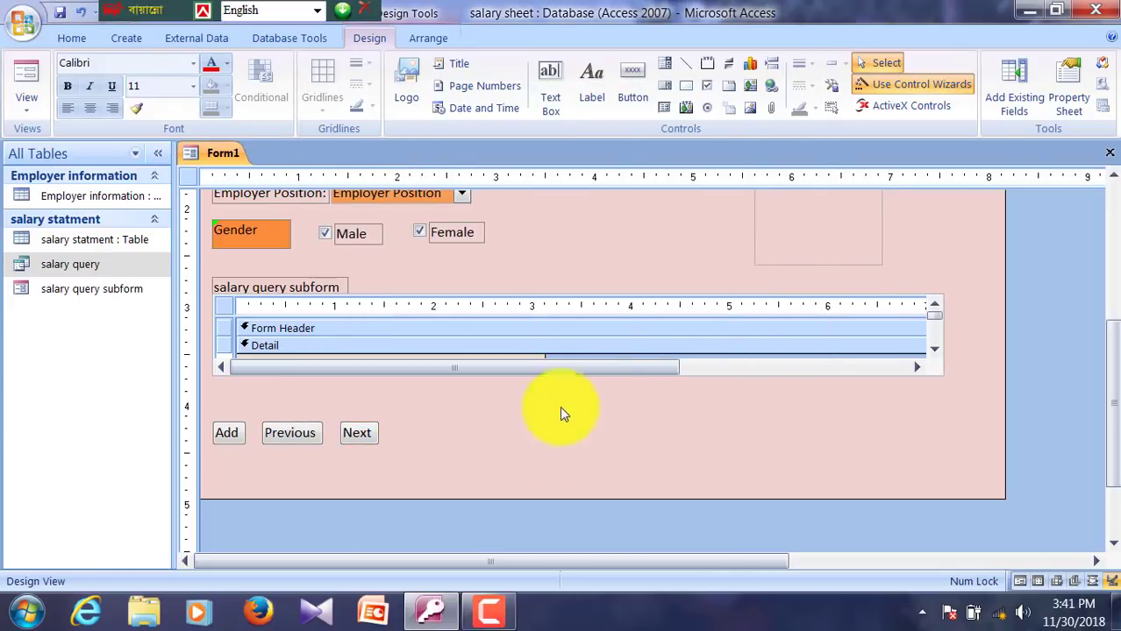
Step: Add a text button 'First' beside Next that goes to the first record
left_click(632, 92)
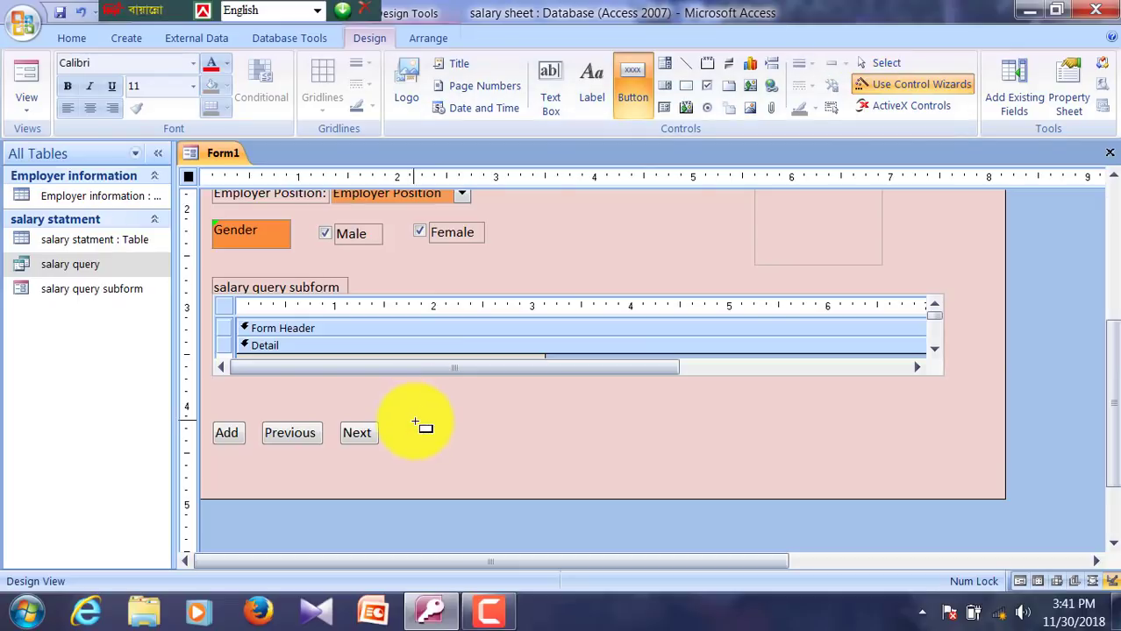
left_click_drag(414, 419, 506, 453)
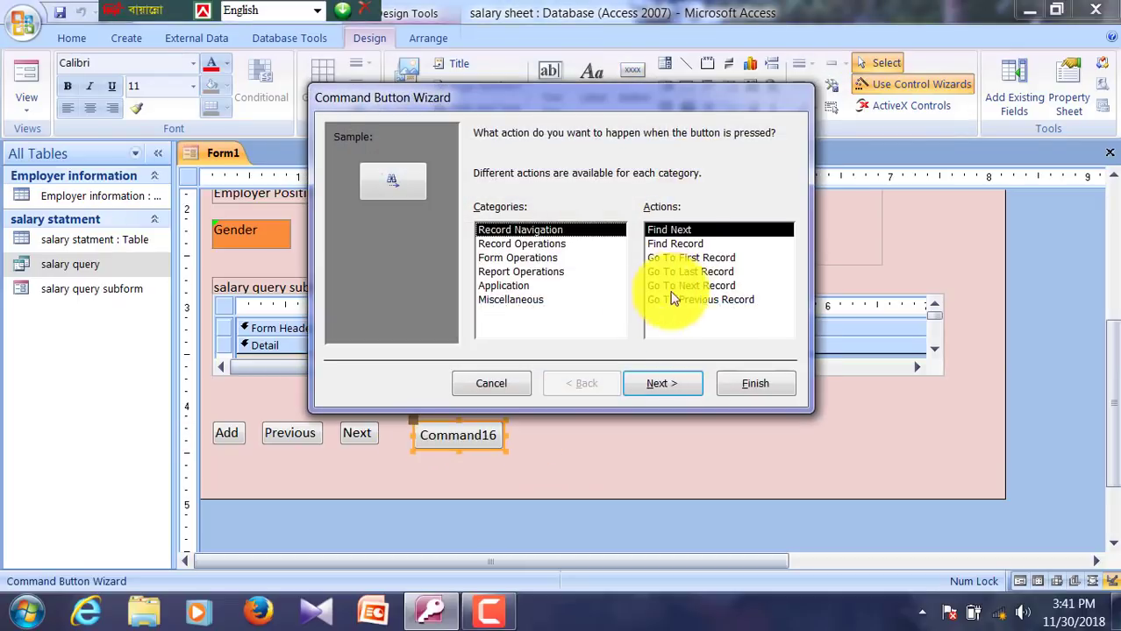
left_click(677, 259)
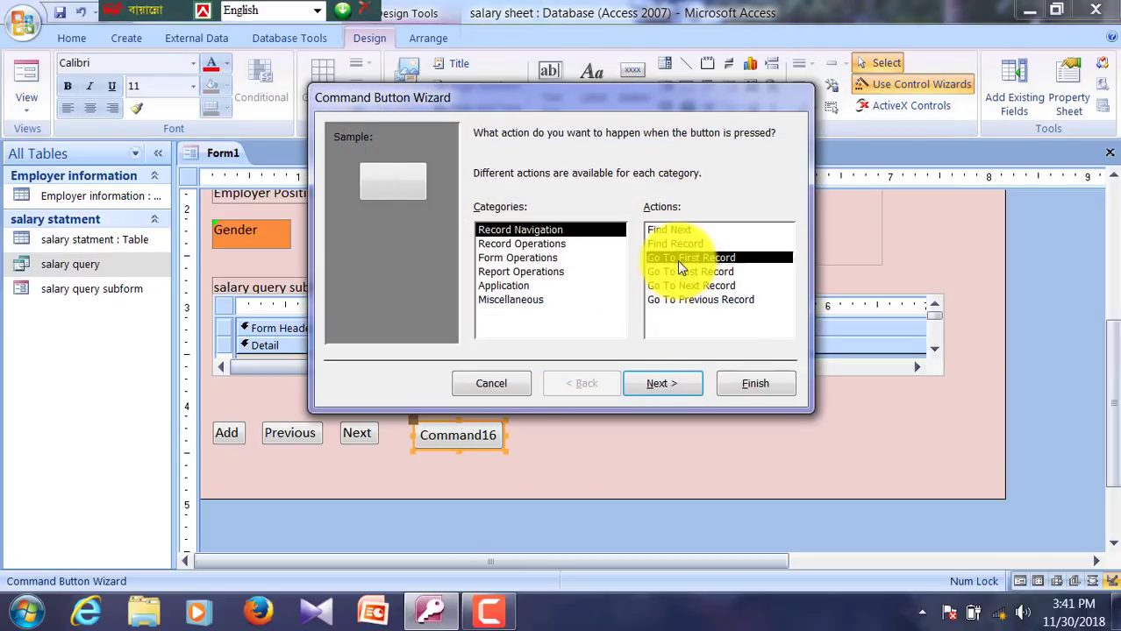
left_click(647, 379)
left_click(480, 216)
left_click(610, 215)
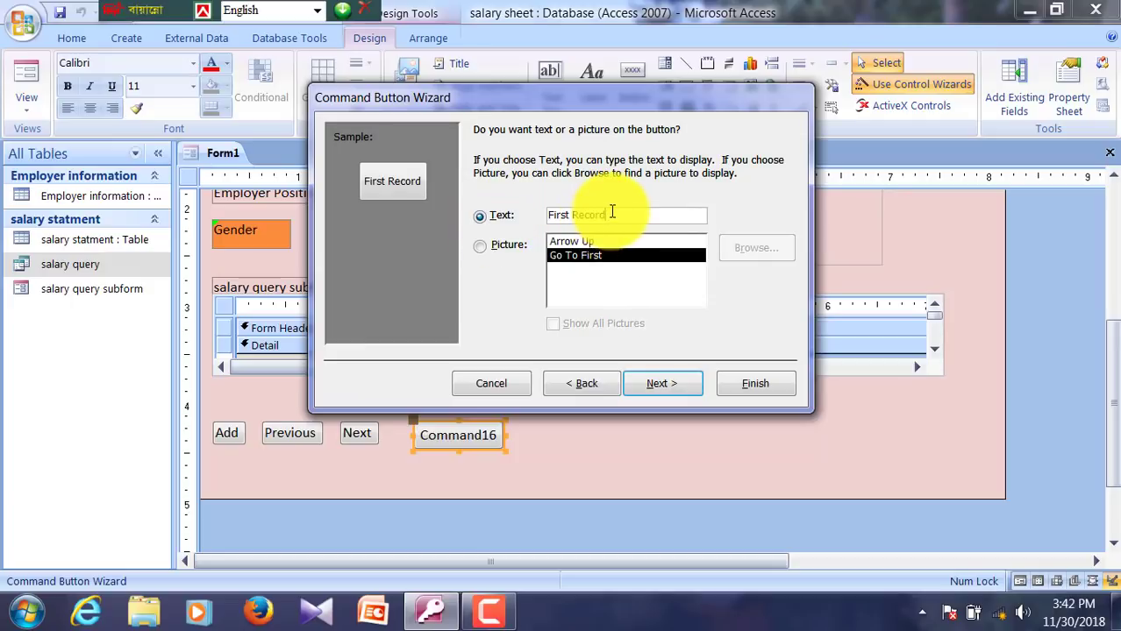
key("BackSpace")
key("BackSpace")
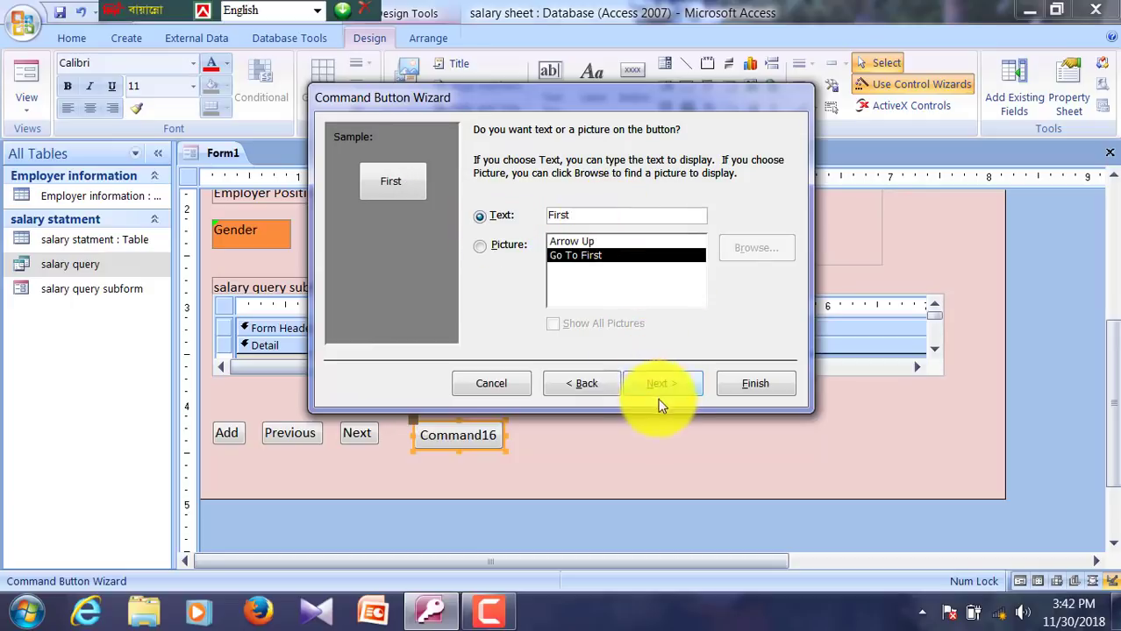
left_click(659, 386)
left_click(742, 387)
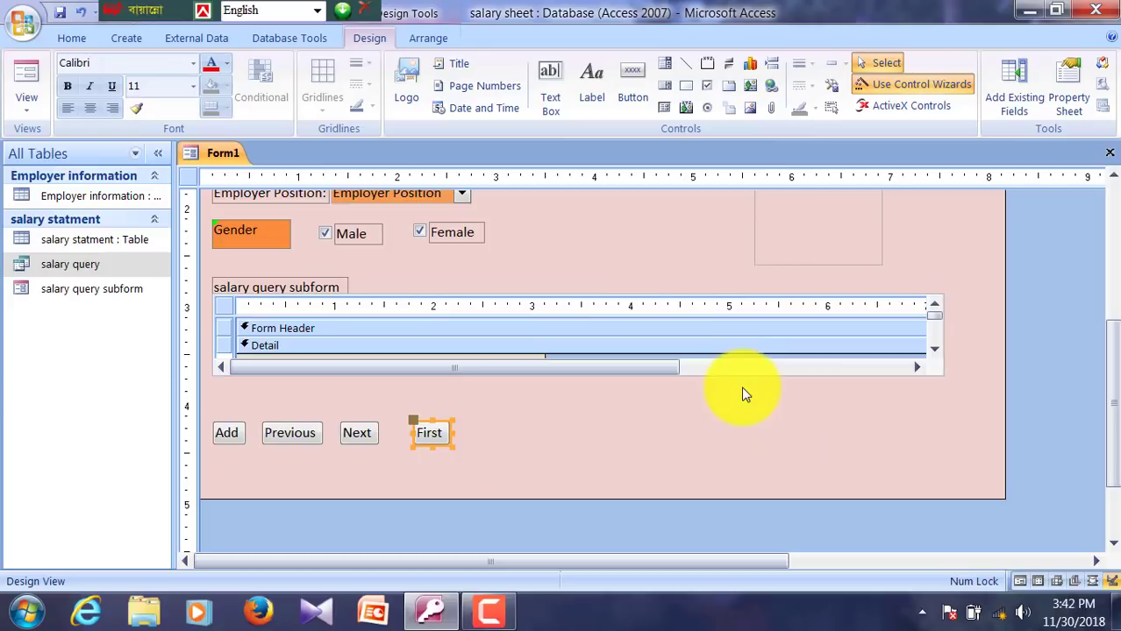
left_click(628, 373)
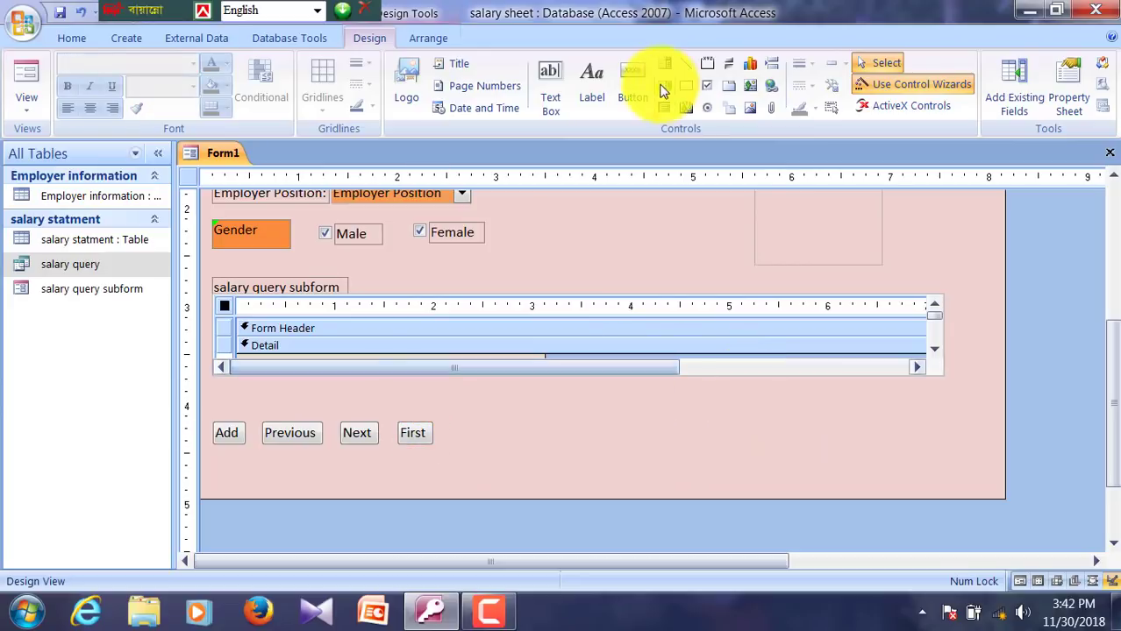
Step: Add a text button 'Last' going to the last record, nudged down and left into line
left_click(630, 86)
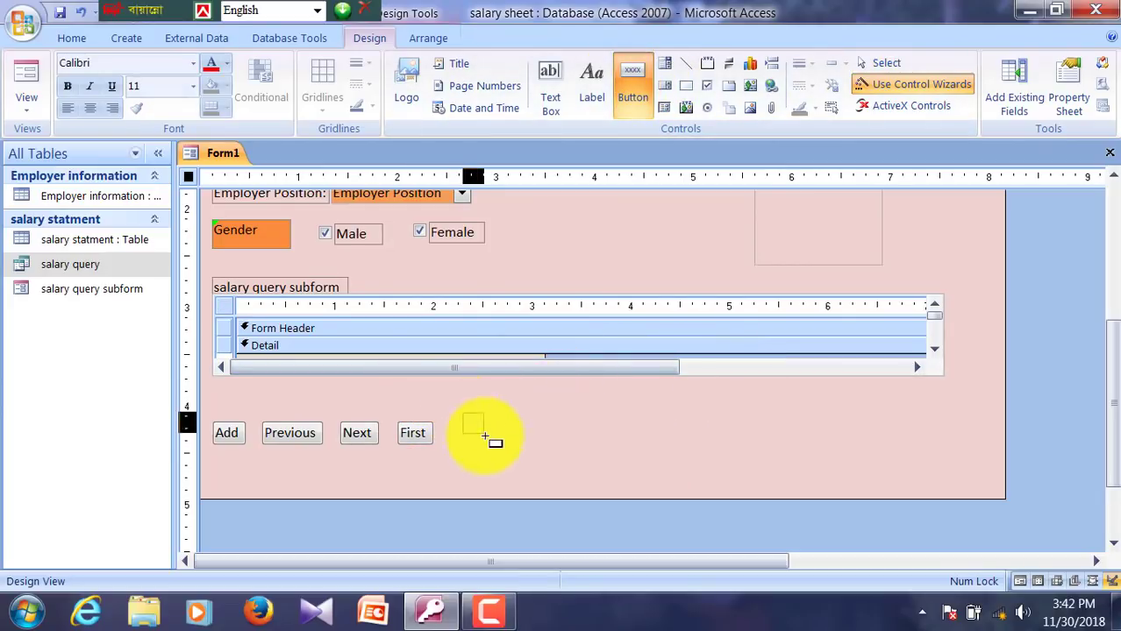
left_click(485, 436)
left_click(688, 274)
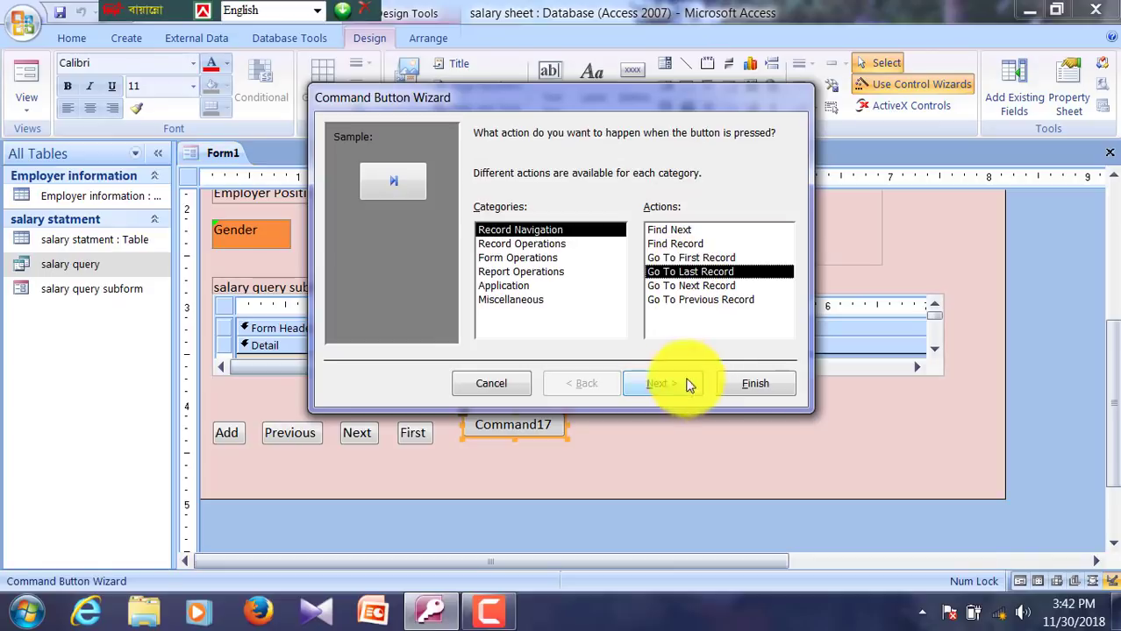
left_click(664, 383)
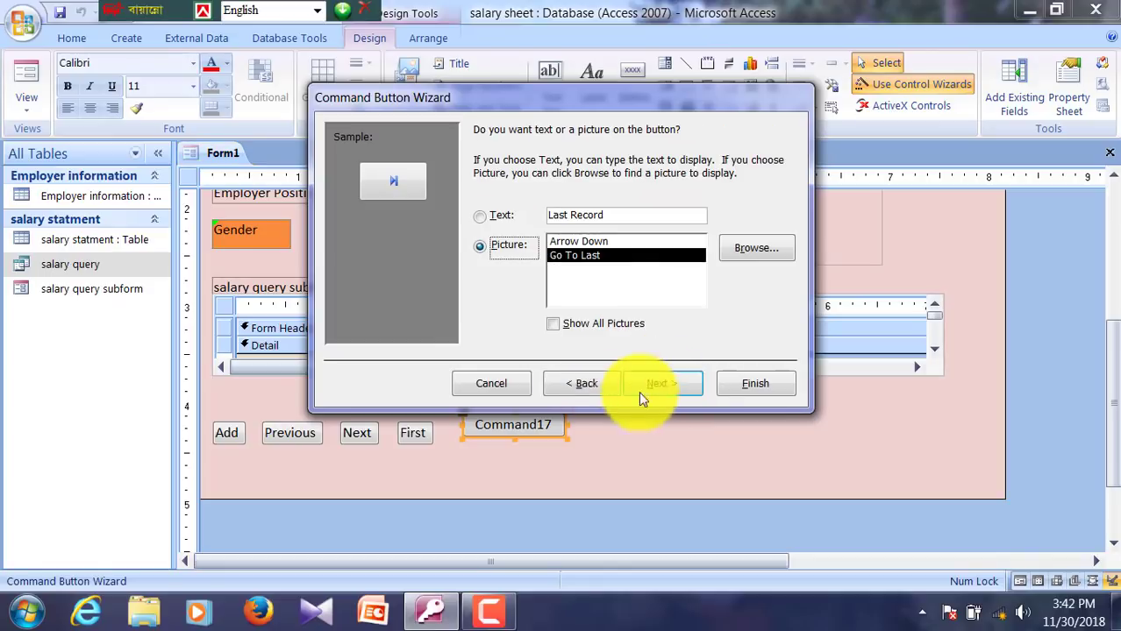
left_click(491, 221)
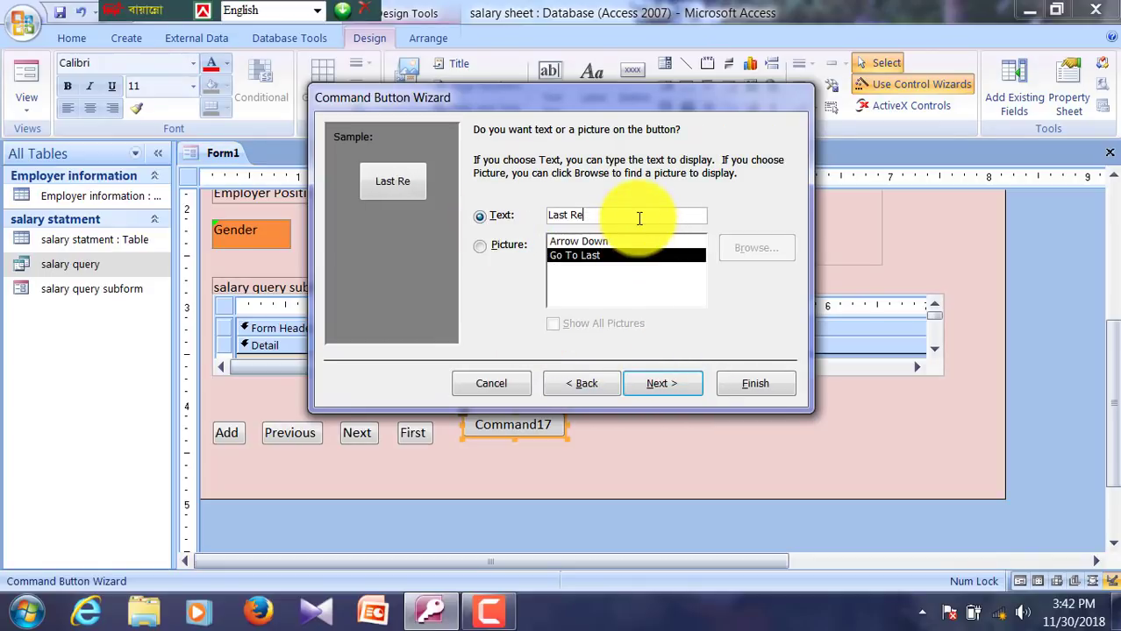
key("BackSpace")
key("BackSpace")
key("BackSpace")
left_click(659, 383)
left_click(742, 384)
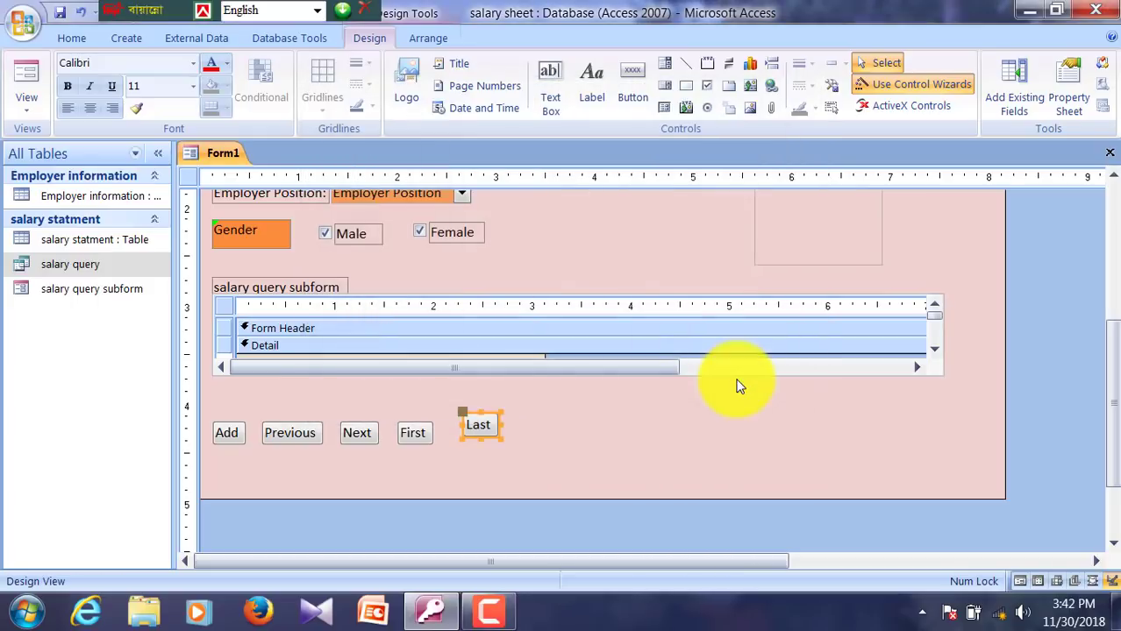
key("Down")
key("Down")
key("Down")
key("Left")
key("Left")
key("Left")
key("Left")
key("Left")
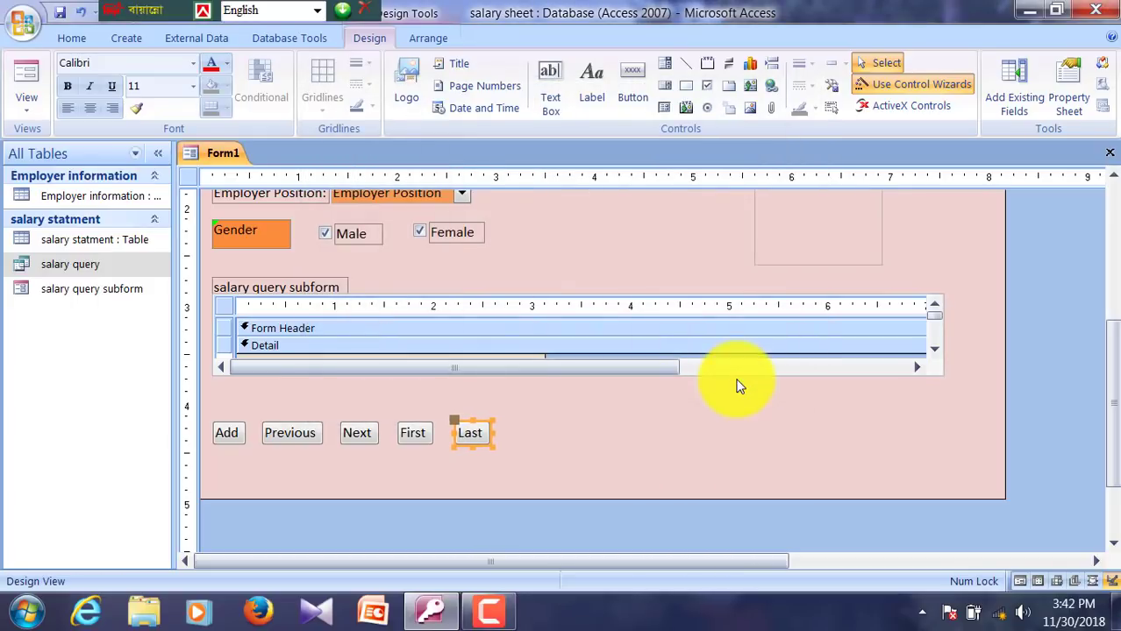
left_click(692, 385)
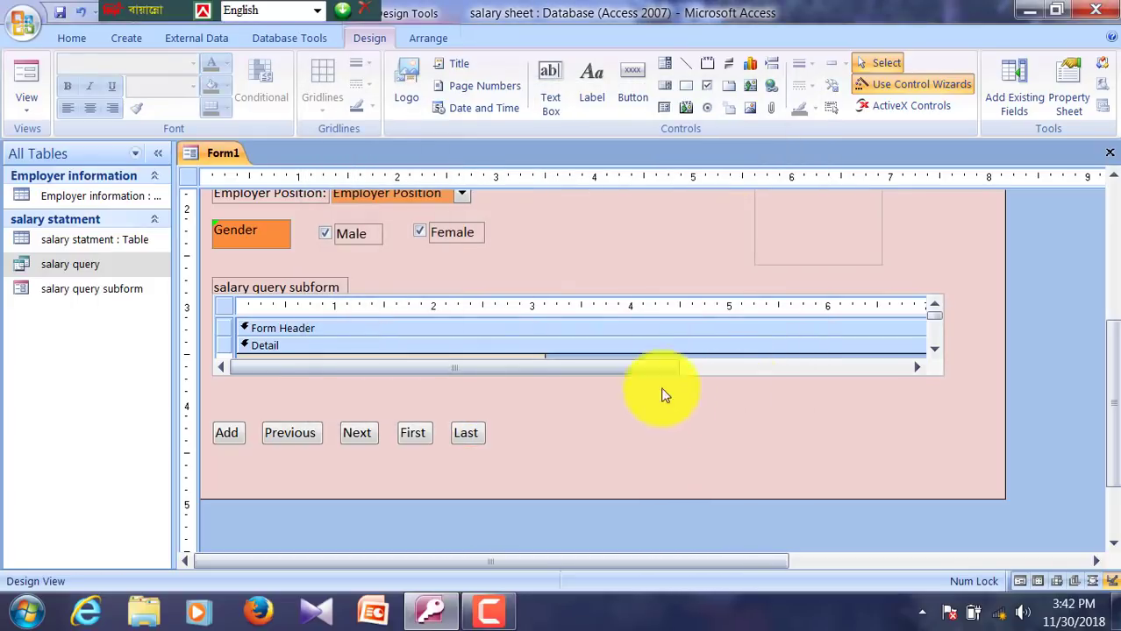
Step: Add a 'Find' button beside Last that runs the Find Record action
left_click(632, 92)
left_click_drag(539, 426, 588, 449)
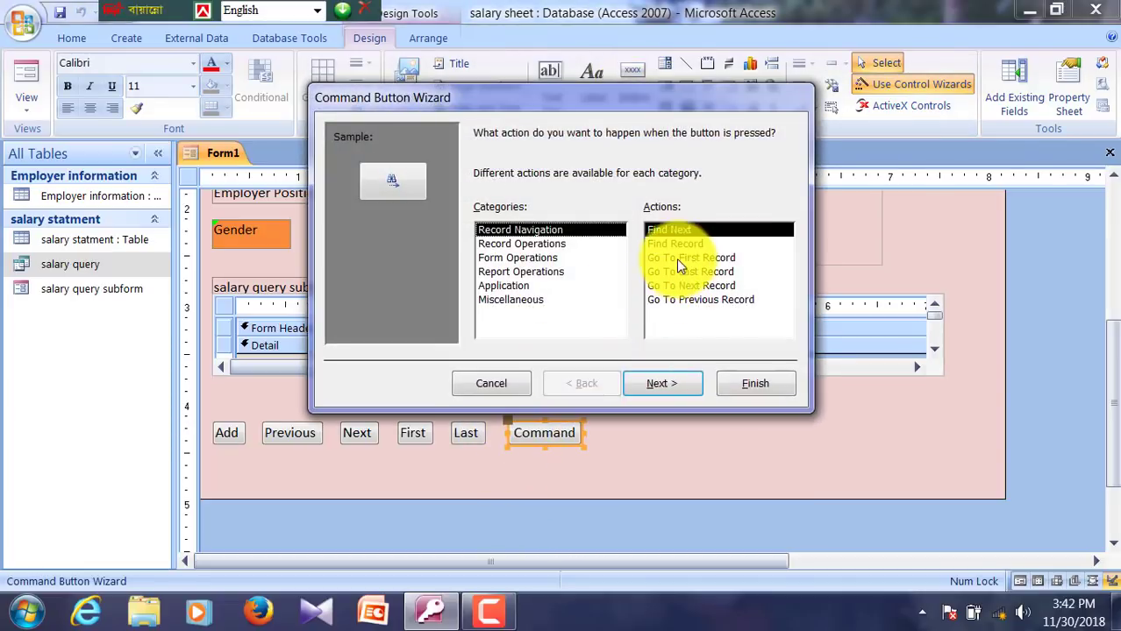
left_click(671, 246)
left_click(660, 384)
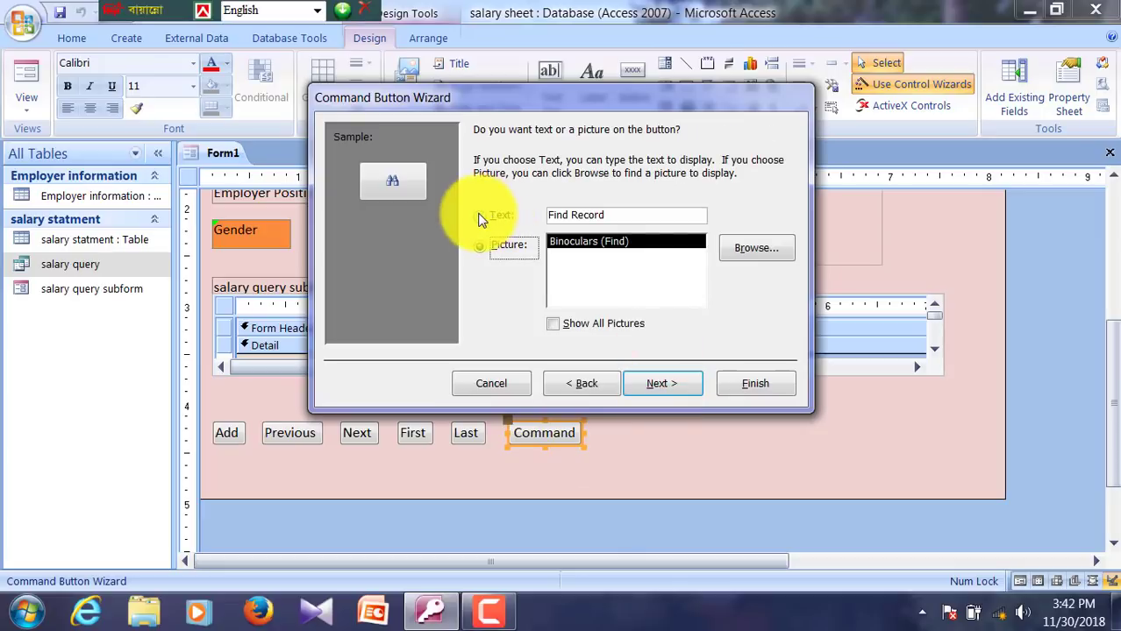
left_click(614, 217)
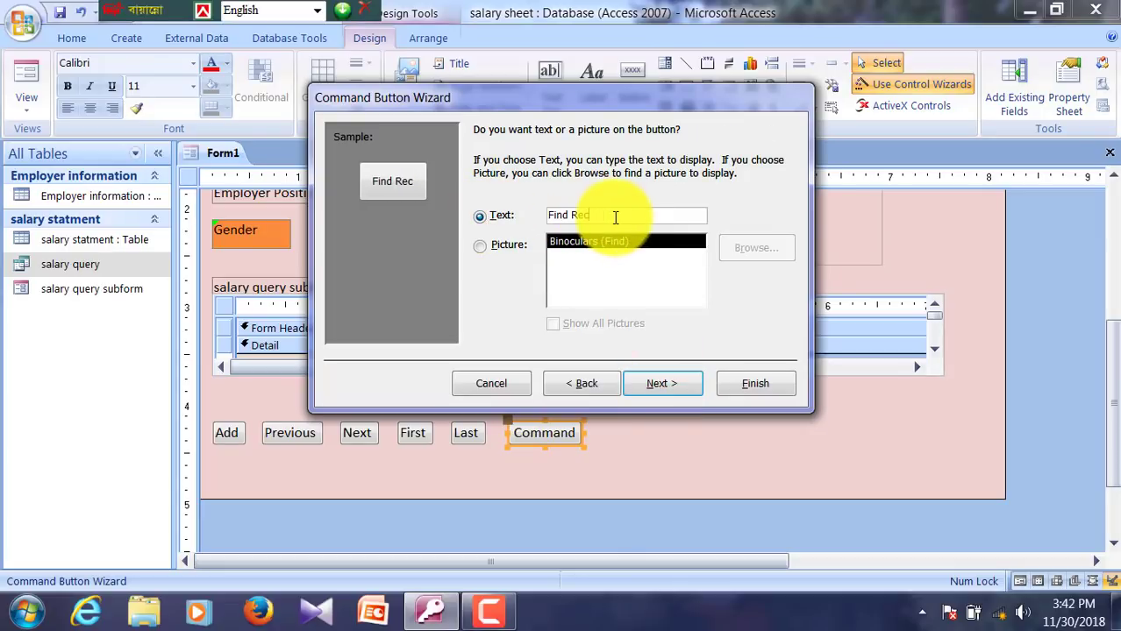
left_click(660, 384)
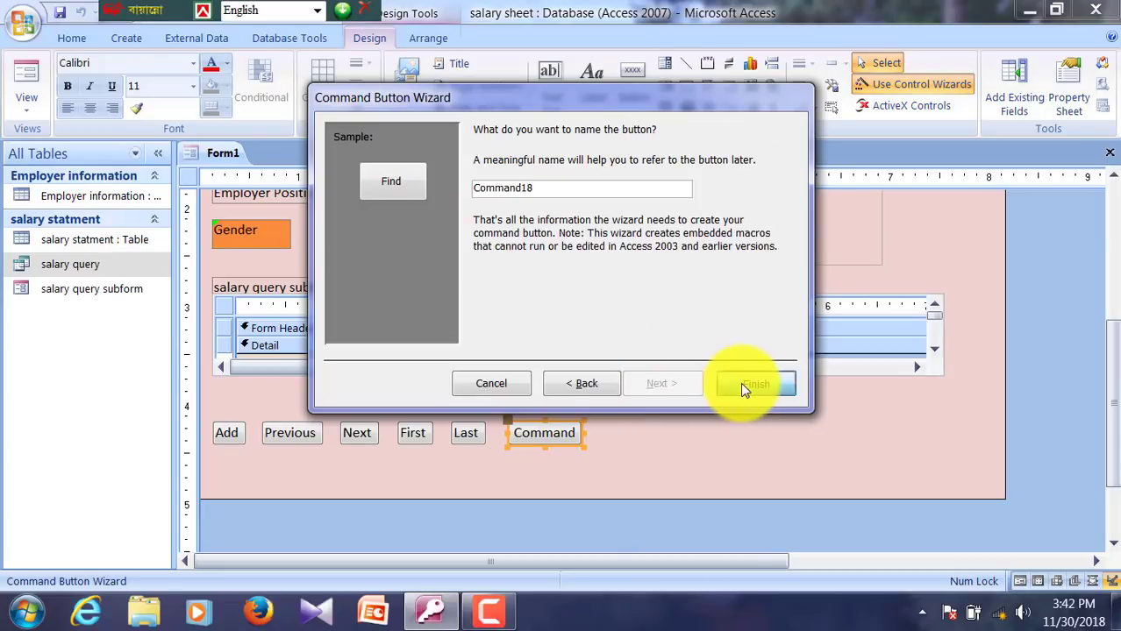
left_click(740, 383)
left_click(737, 389)
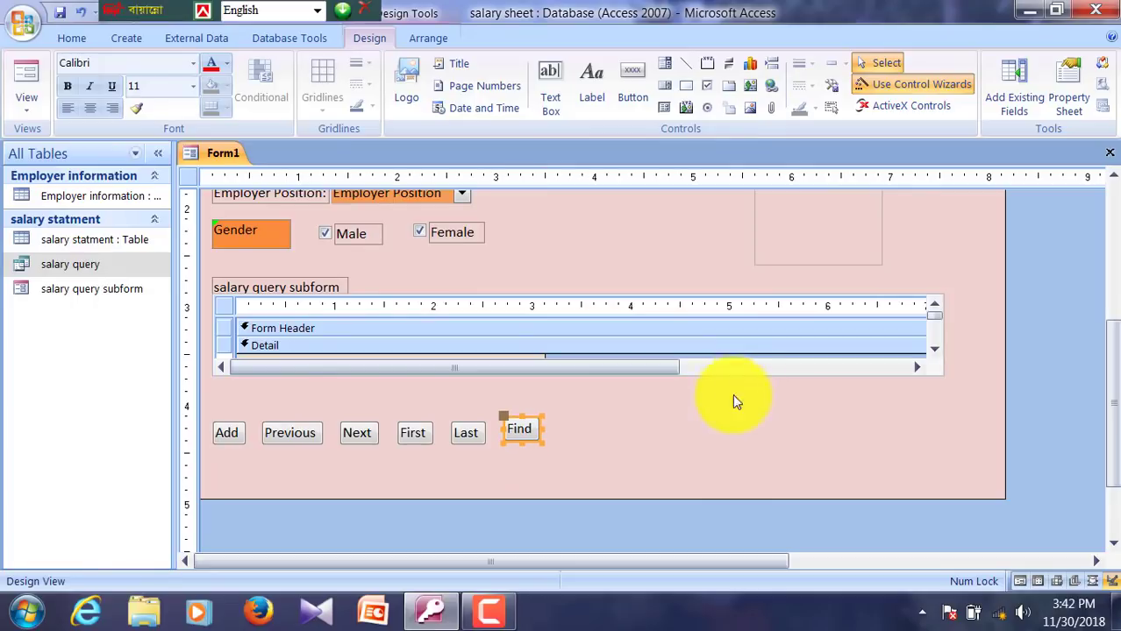
Step: Draw a button after Find with the Record Operations > Print Record action
left_click(538, 435)
left_click(579, 434)
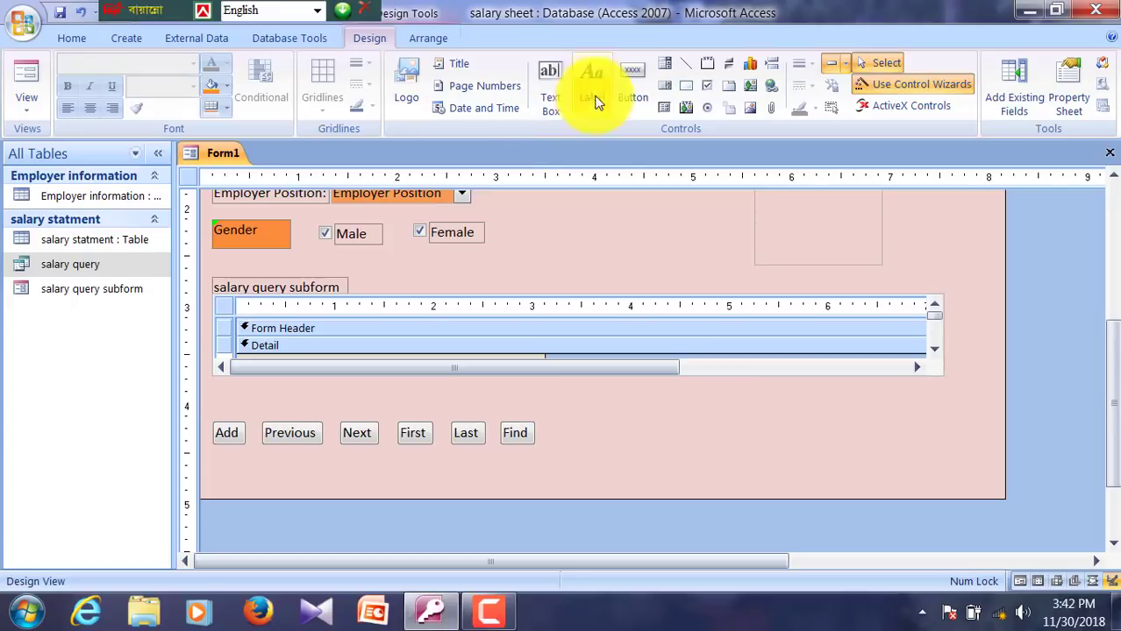
left_click(633, 89)
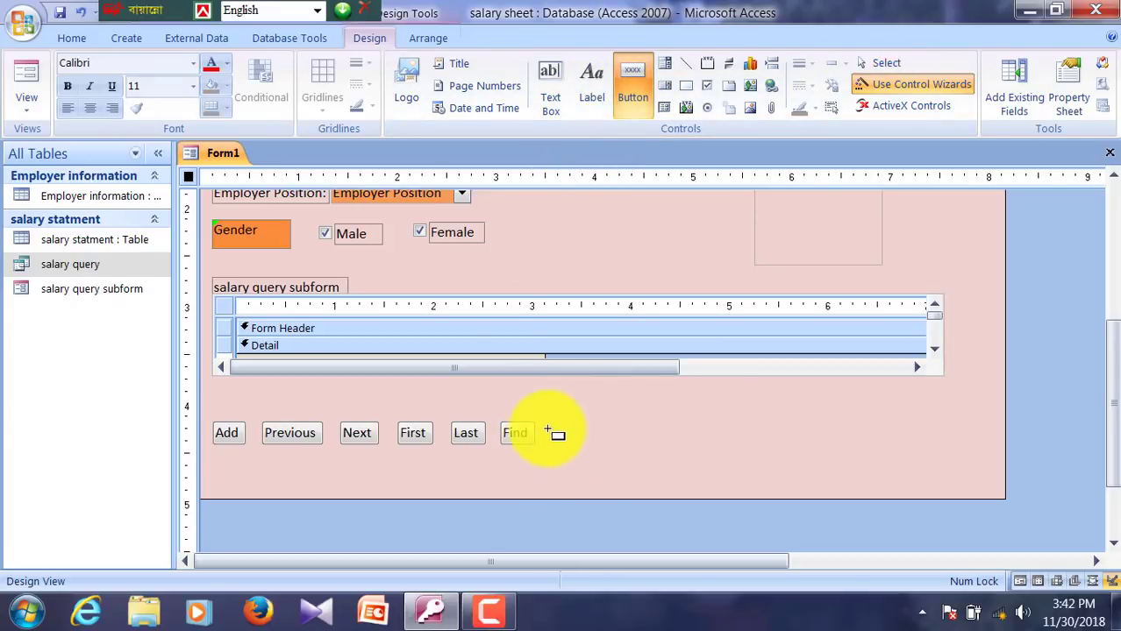
left_click_drag(557, 427, 678, 444)
left_click(529, 257)
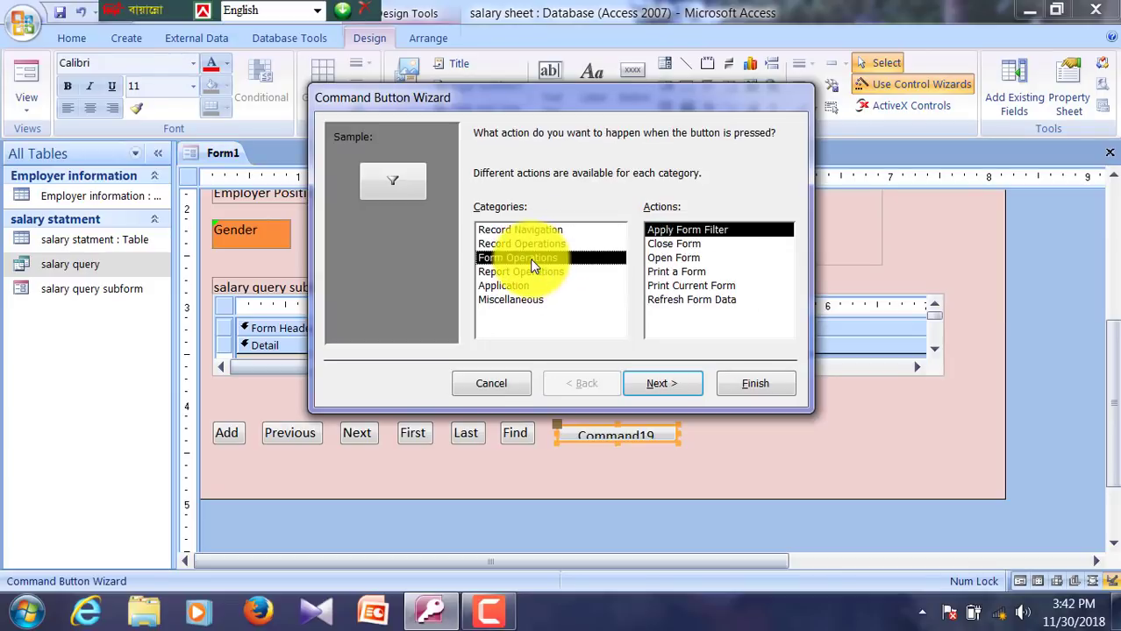
left_click(509, 244)
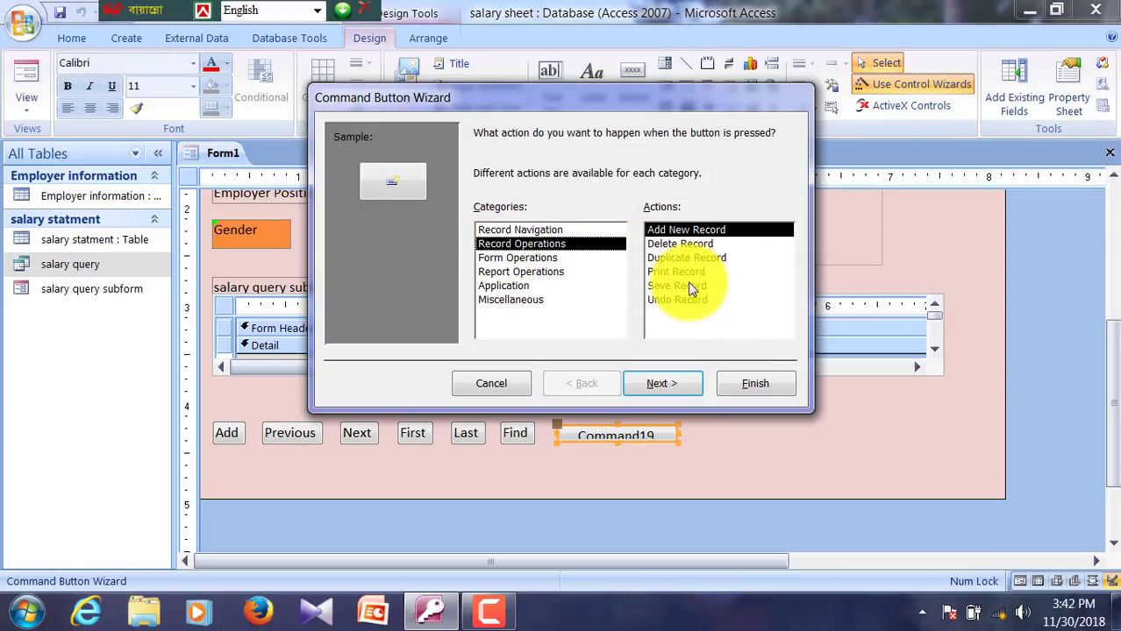
left_click(671, 274)
left_click(663, 382)
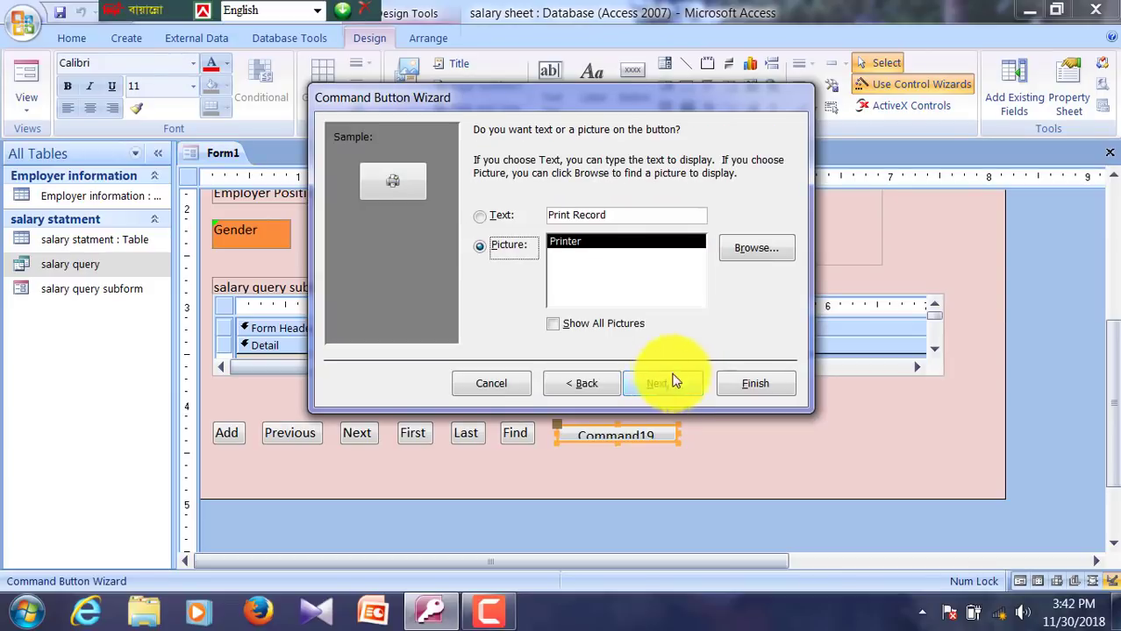
Step: Give the button the text caption 'Print' and finish the wizard
left_click(480, 217)
left_click(619, 214)
key("BackSpace")
key("BackSpace")
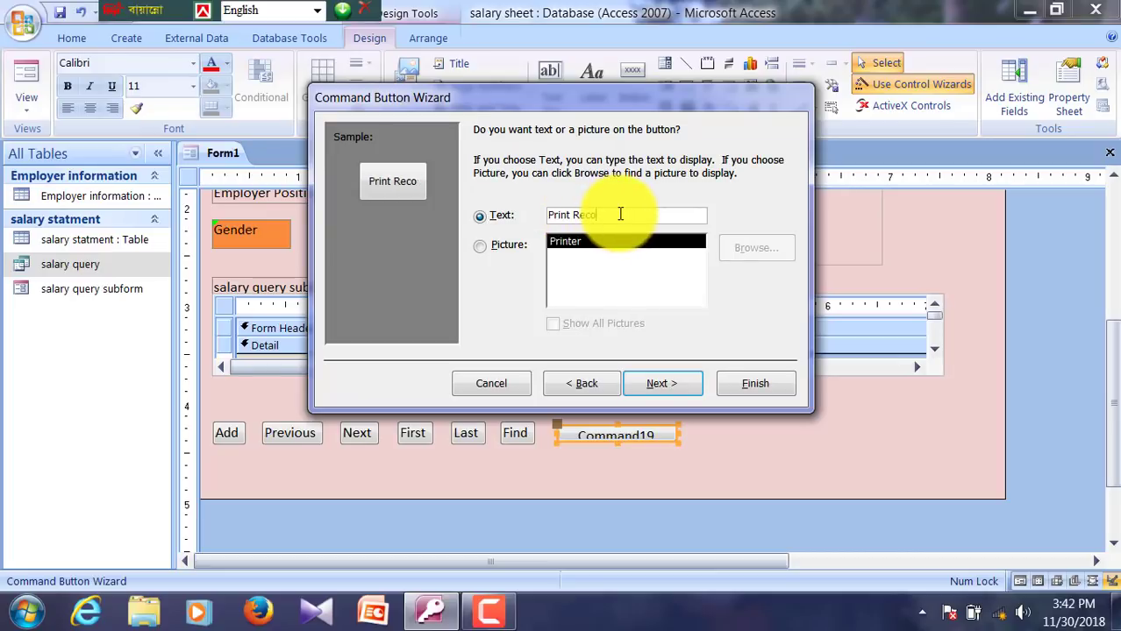
key("BackSpace")
key("BackSpace")
left_click(663, 386)
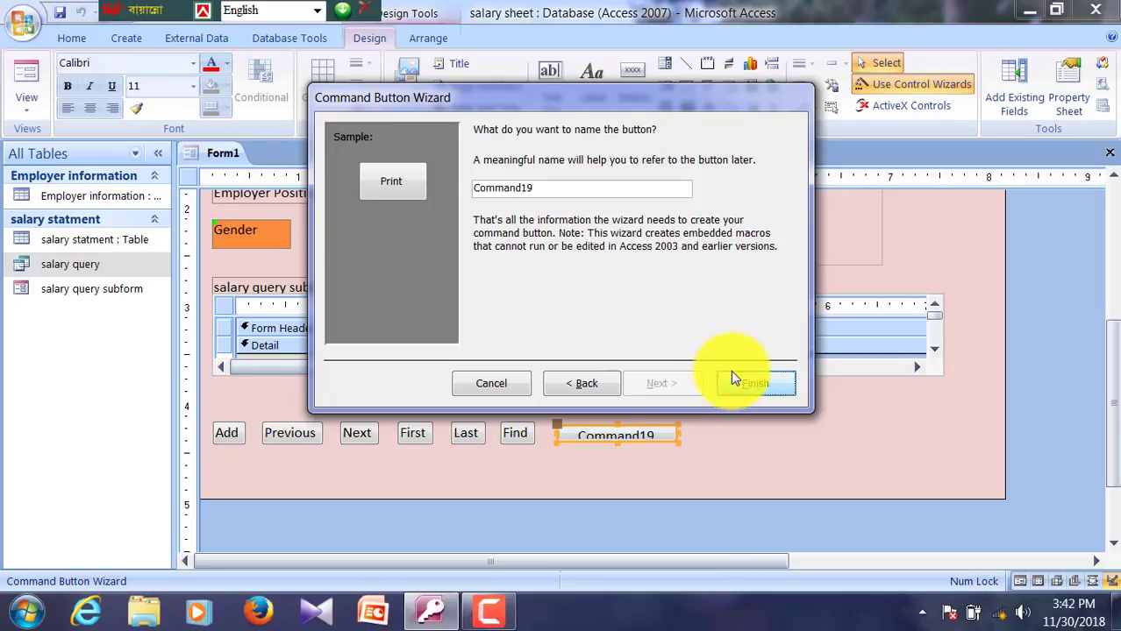
left_click(731, 370)
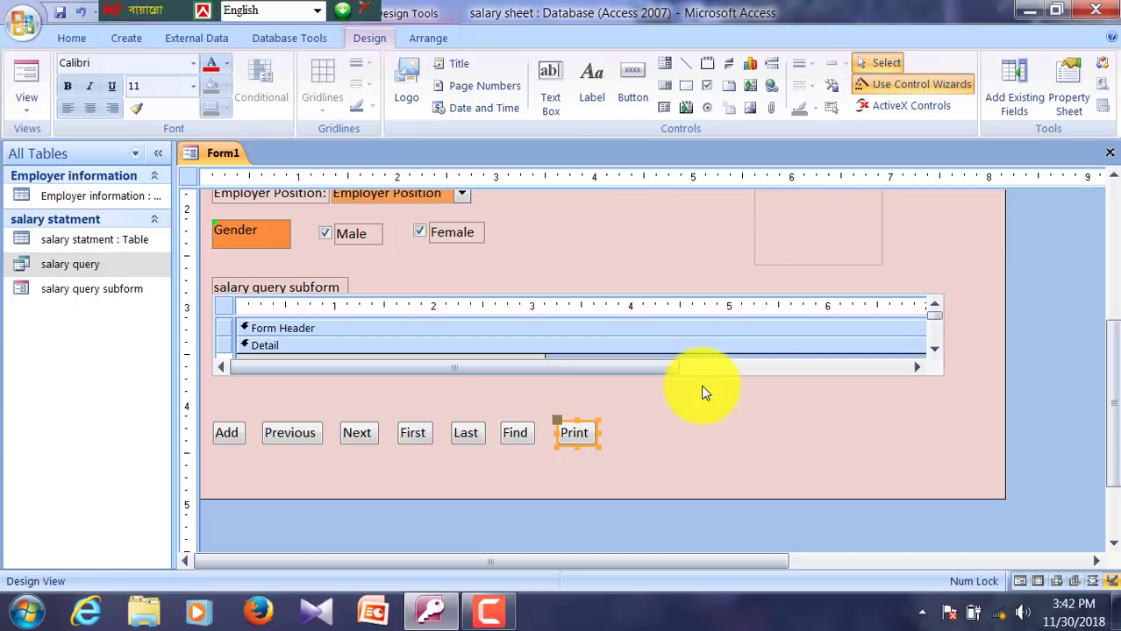
left_click(649, 444)
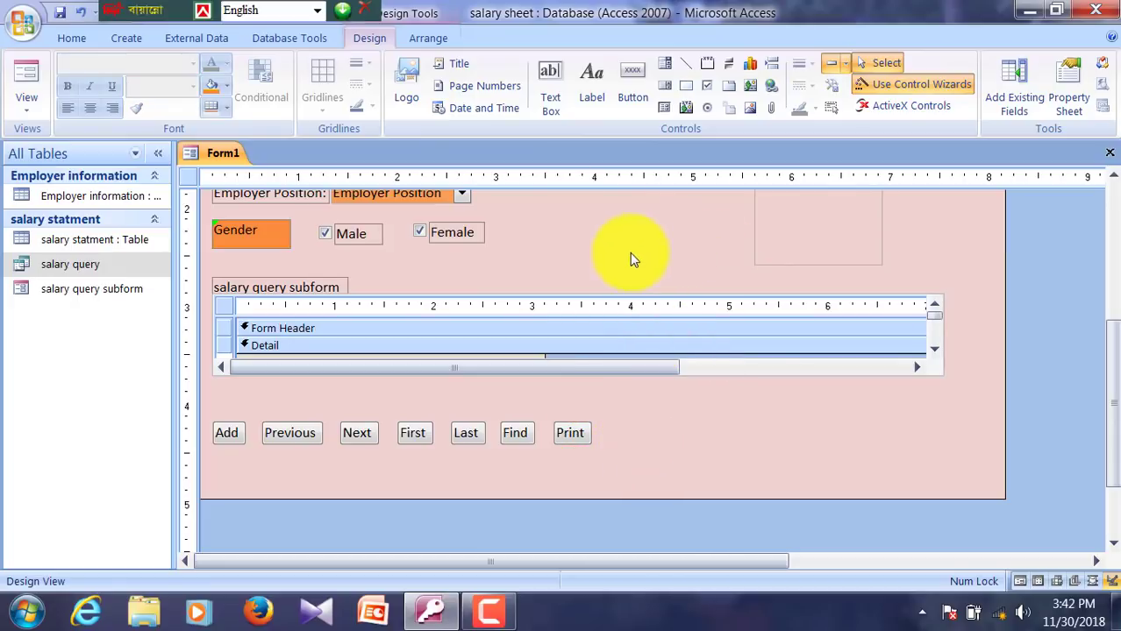
Step: Create a Run Query button for salary query with the Update Query picture, then delete it
left_click(632, 85)
left_click_drag(611, 419, 711, 445)
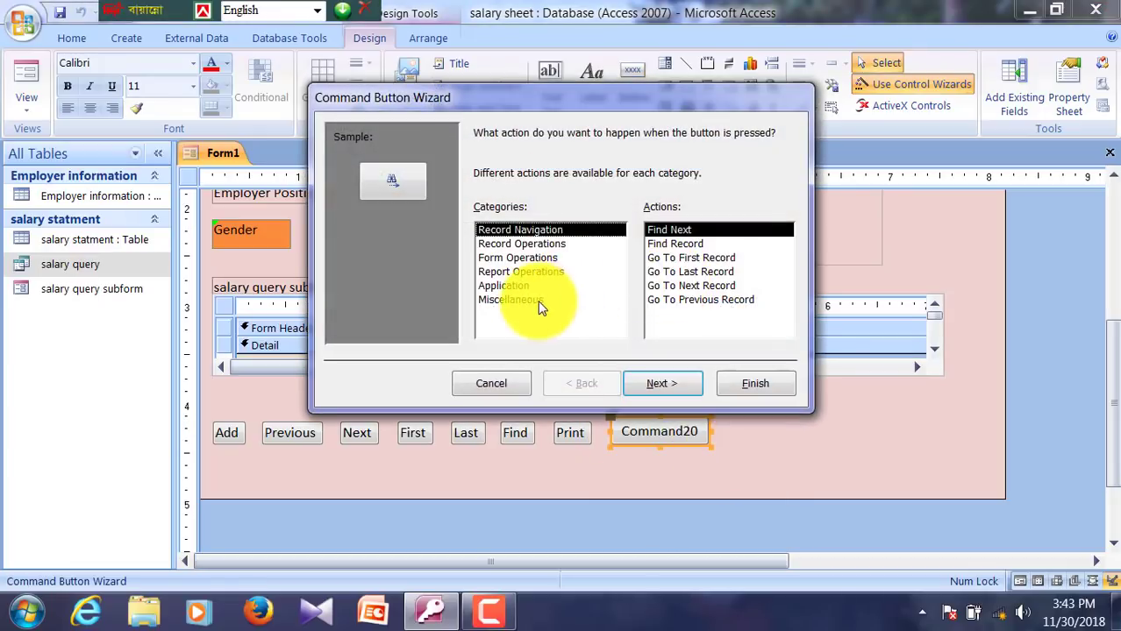
left_click(524, 301)
left_click(668, 272)
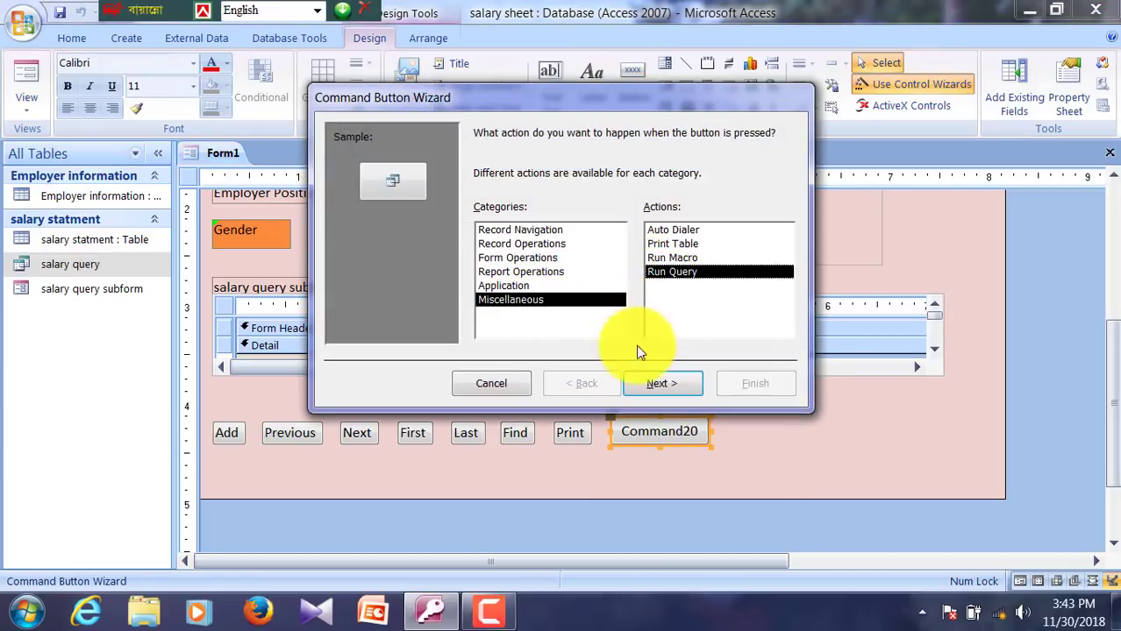
left_click(656, 383)
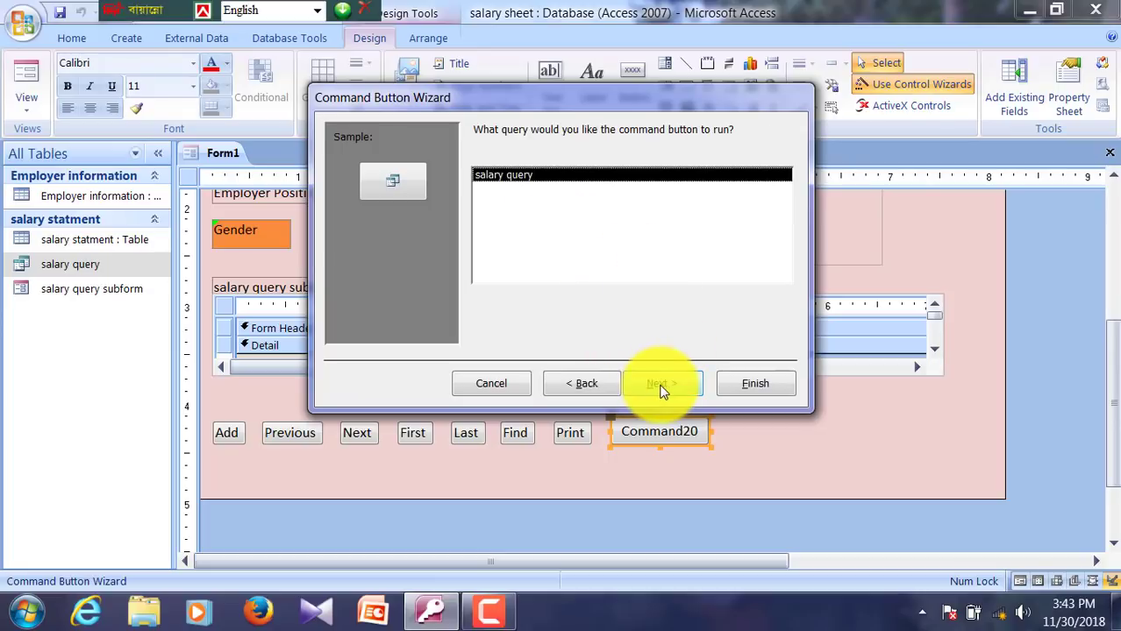
left_click(663, 384)
left_click(570, 298)
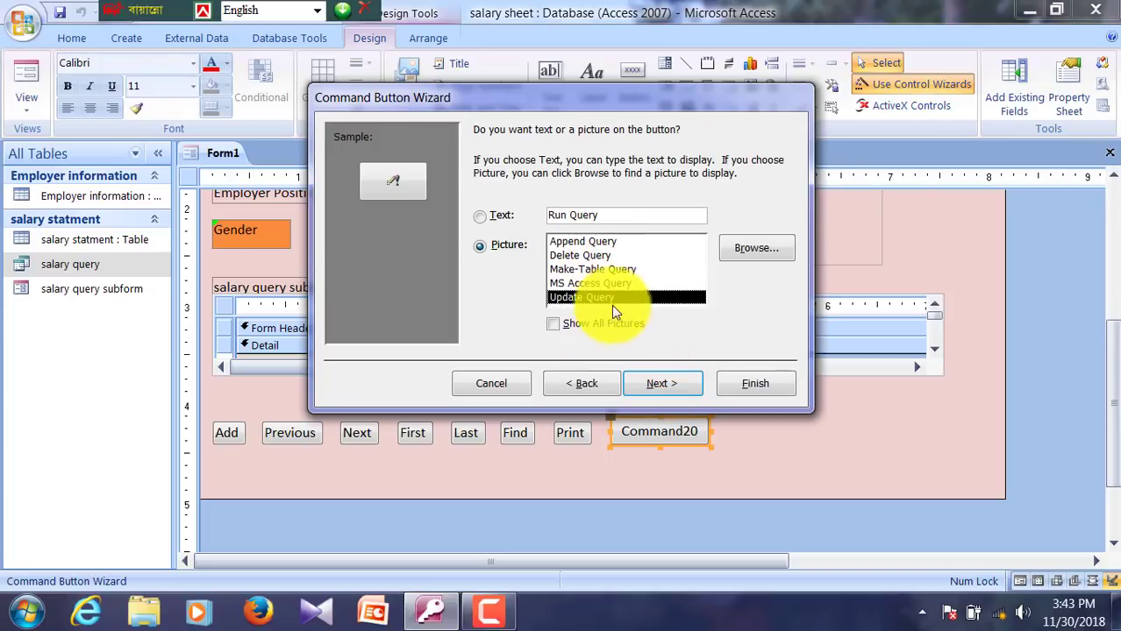
left_click(645, 384)
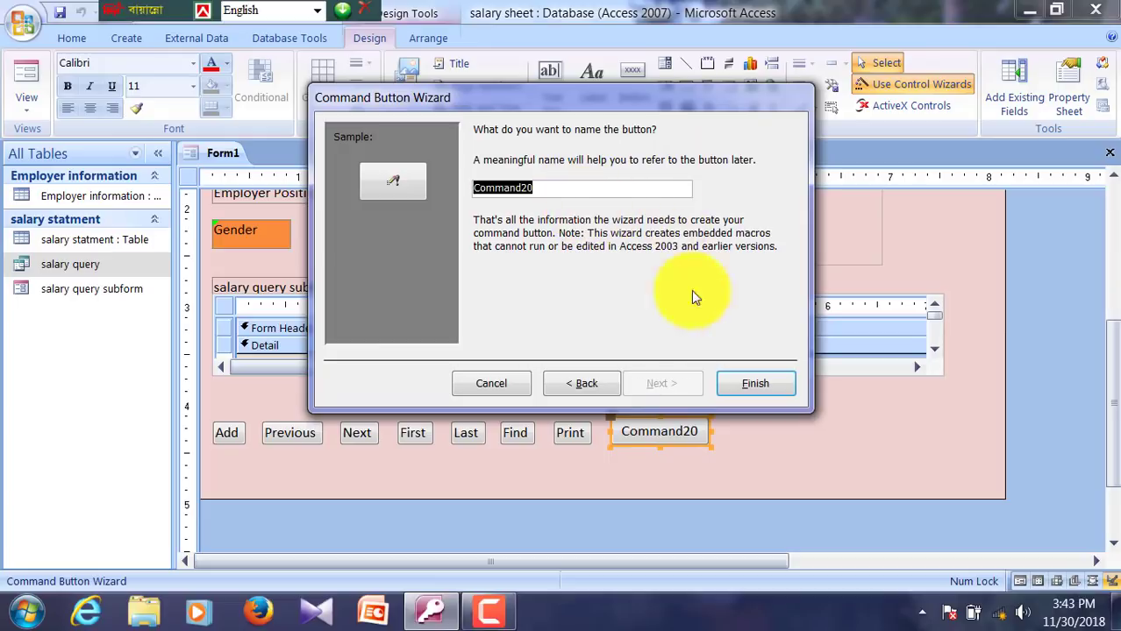
left_click(746, 384)
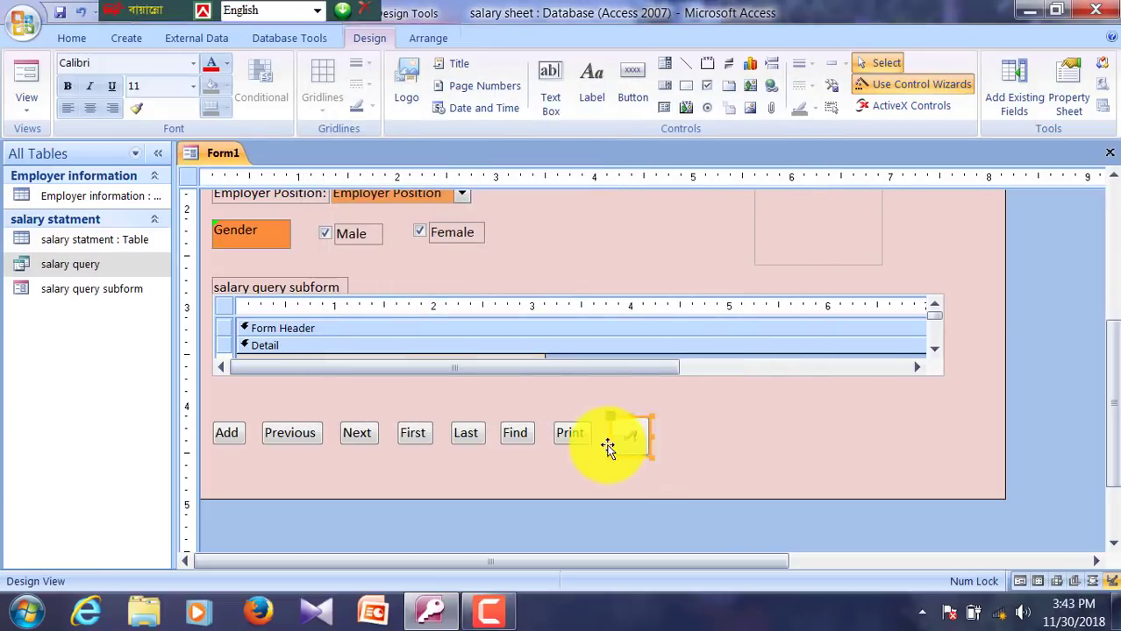
key("Delete")
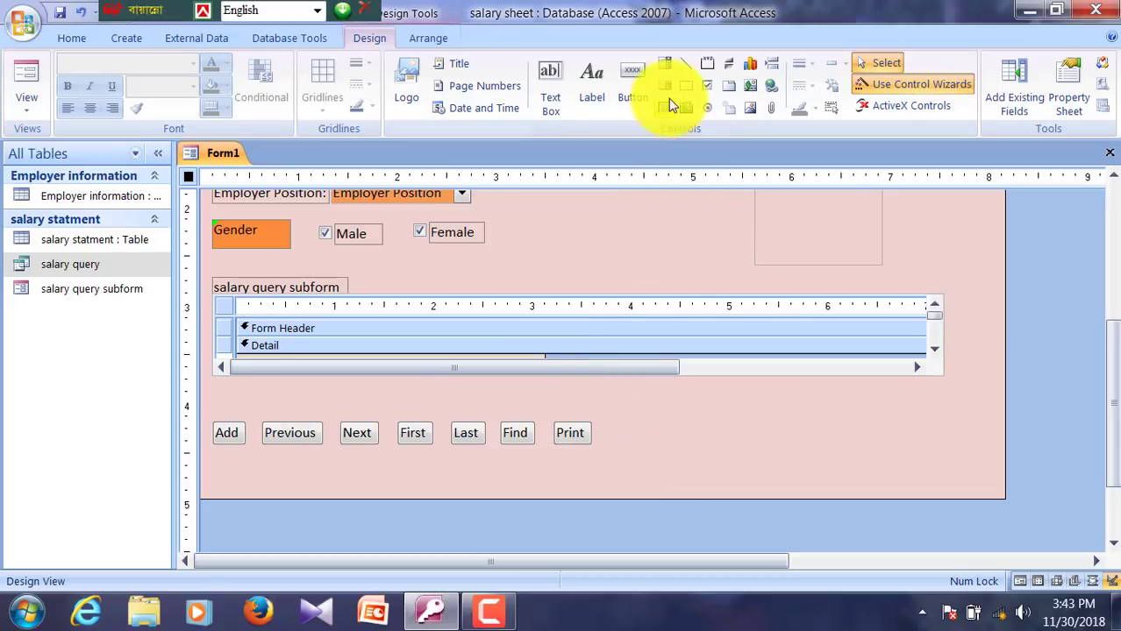
Step: Redraw the button after Print with Run Query on salary query, choosing a text caption
left_click(632, 87)
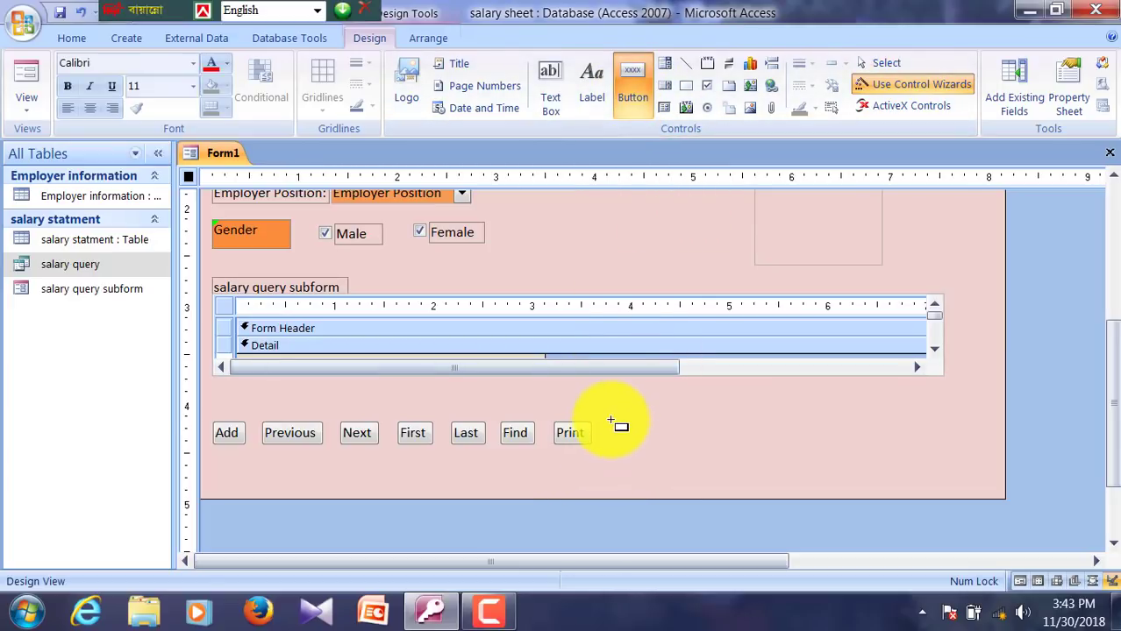
left_click_drag(611, 420, 707, 447)
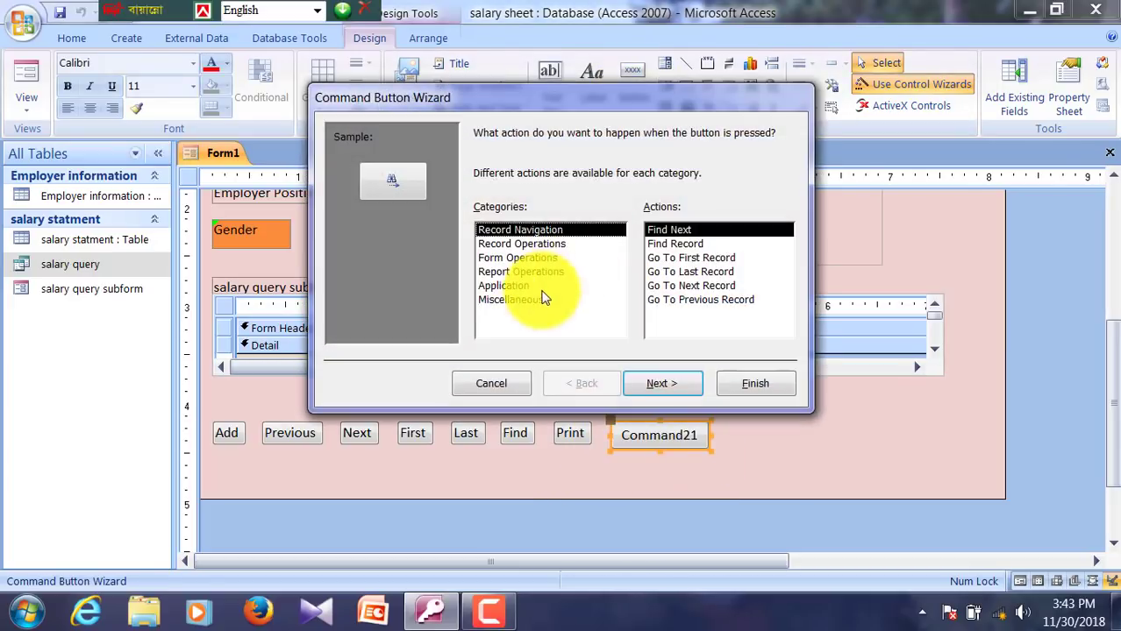
left_click(515, 300)
left_click(667, 273)
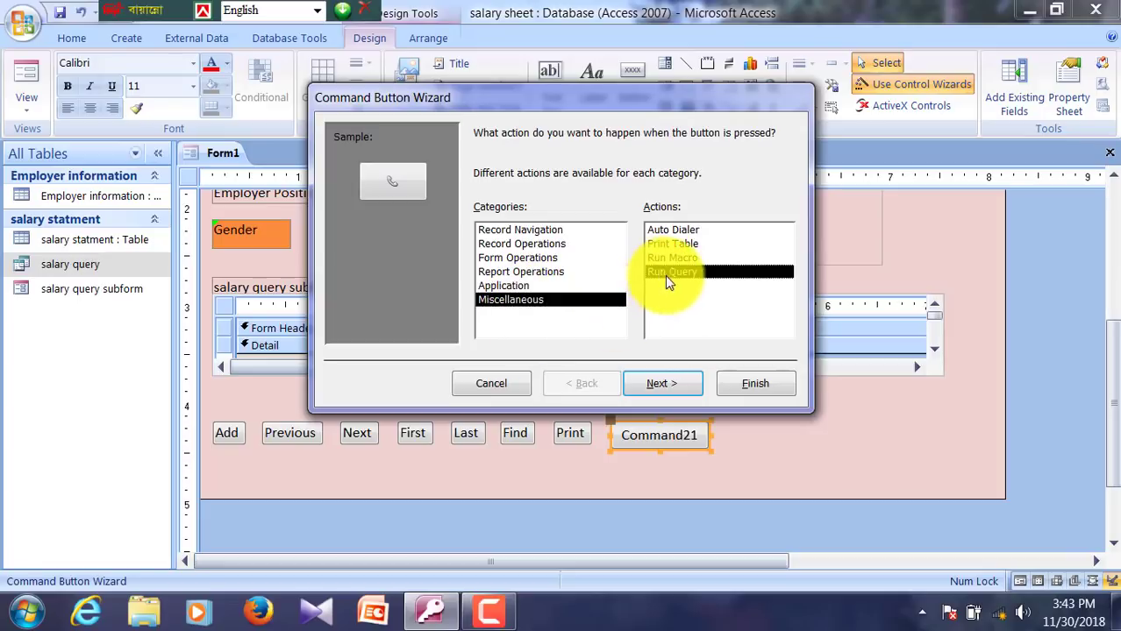
left_click(667, 388)
left_click(658, 382)
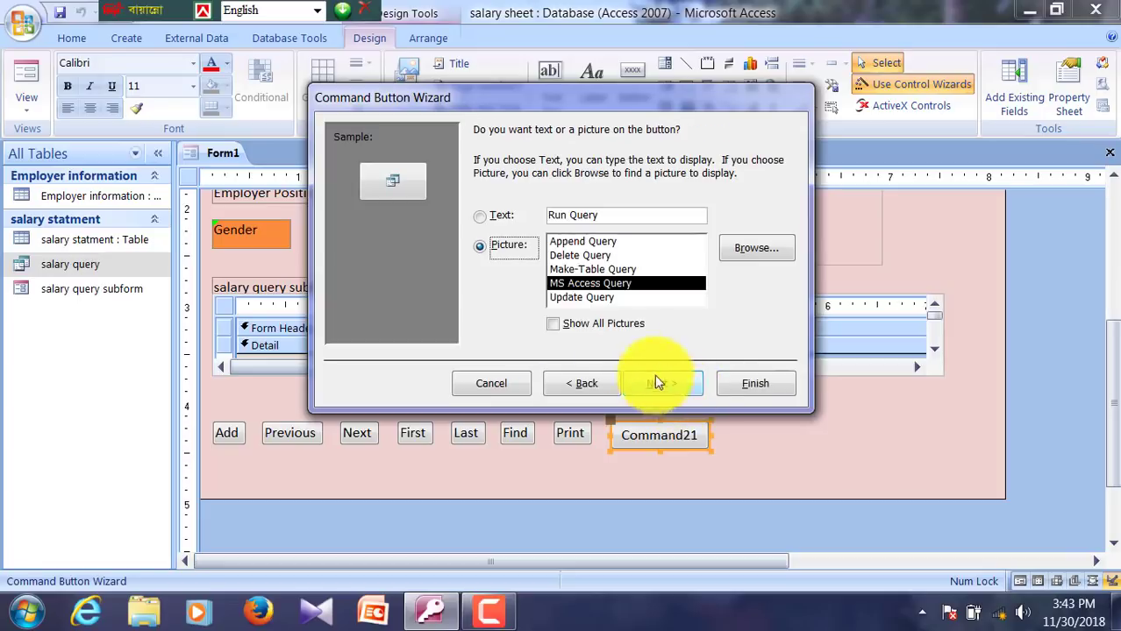
left_click(573, 298)
left_click(489, 218)
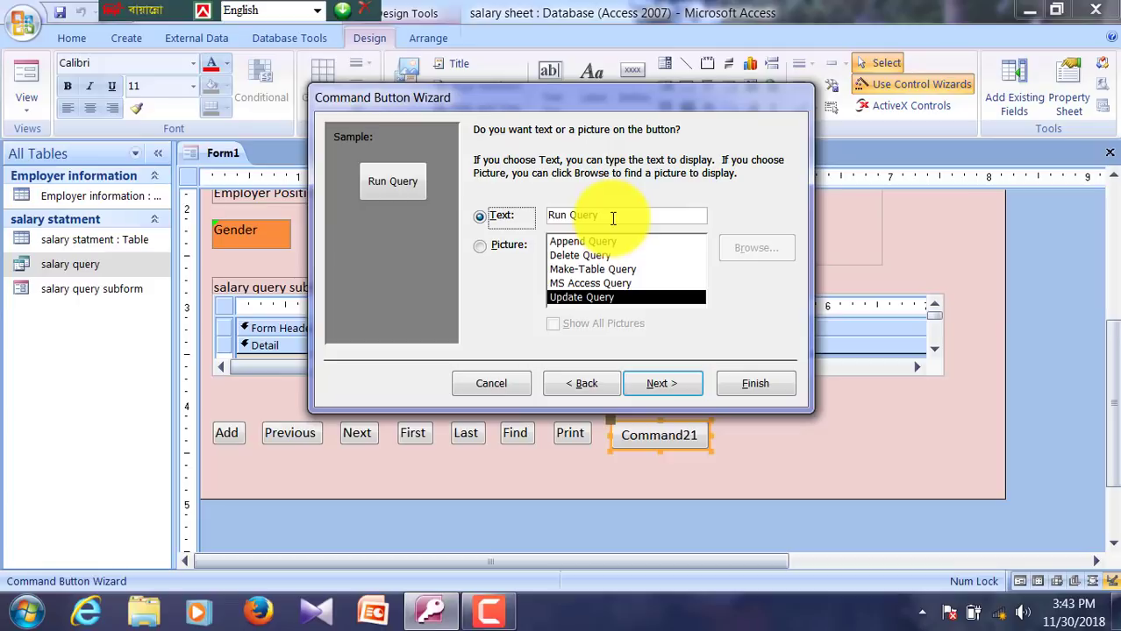
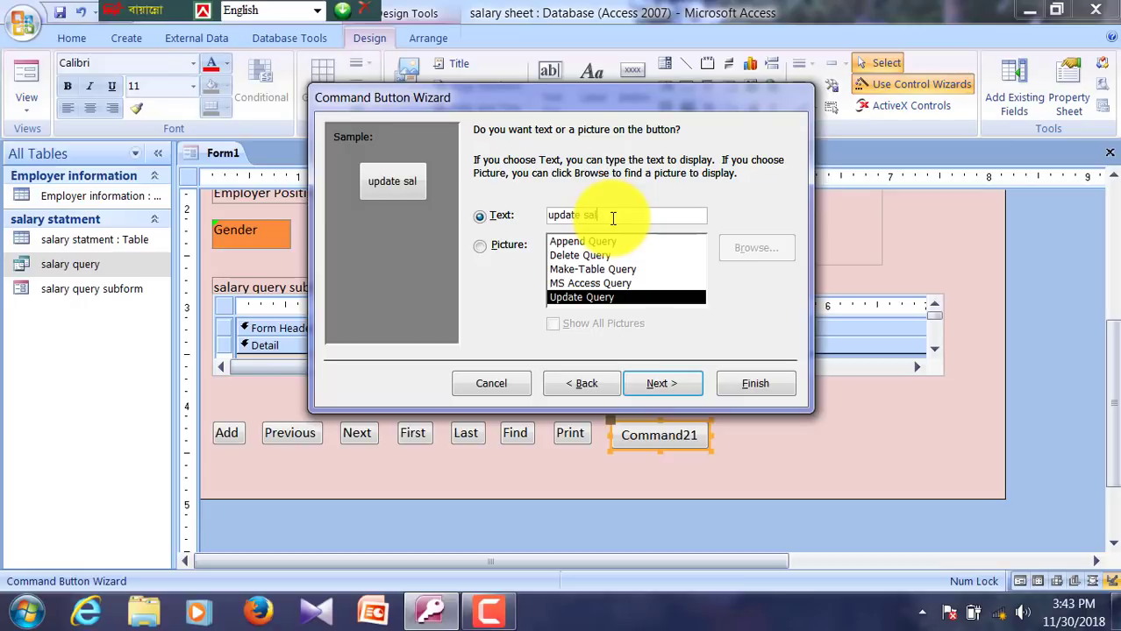
Step: Finish the 'update salary' command button in the wizard and deselect it on the form
left_click(688, 382)
left_click(747, 385)
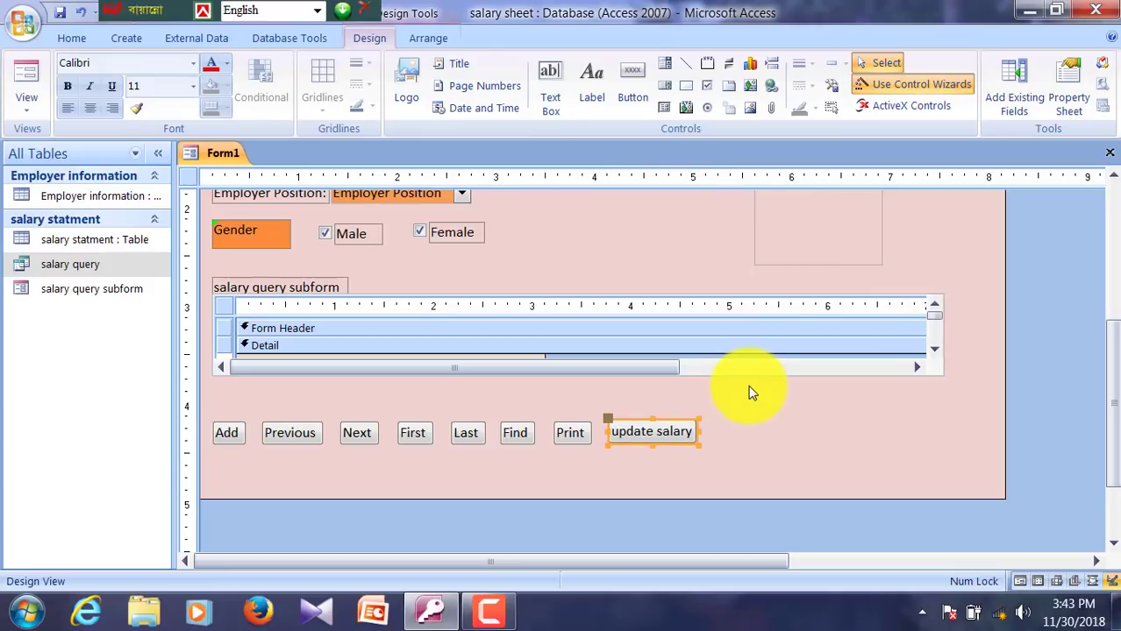
left_click(793, 451)
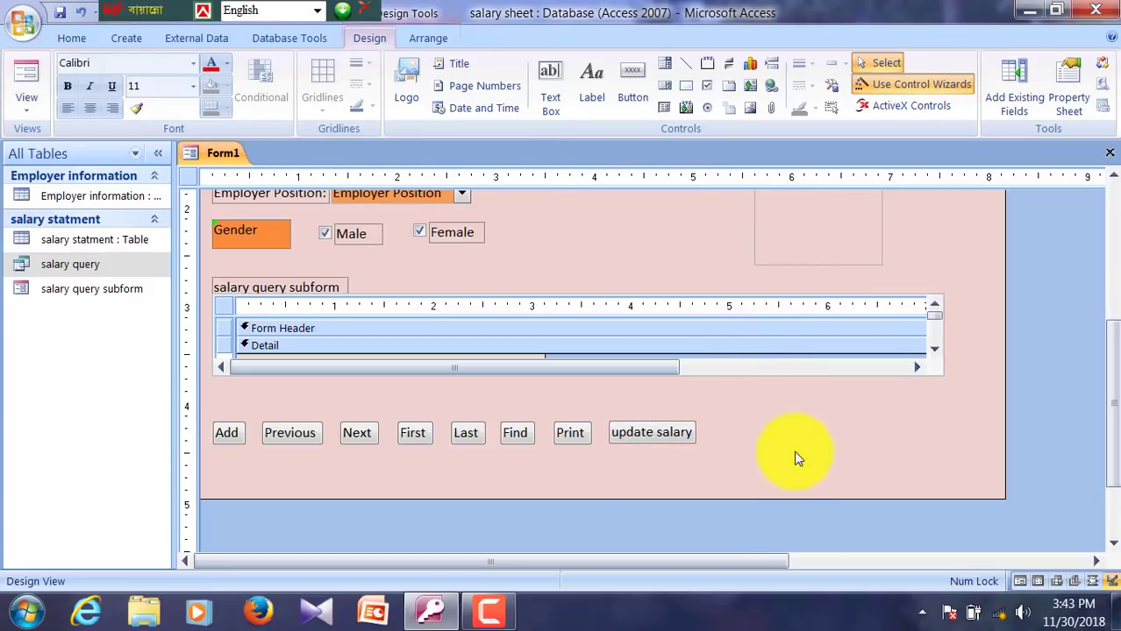
Step: Add a Form Operations > Close Form button captioned 'Close' after update salary, nudged into line
left_click(635, 101)
left_click_drag(725, 420, 846, 442)
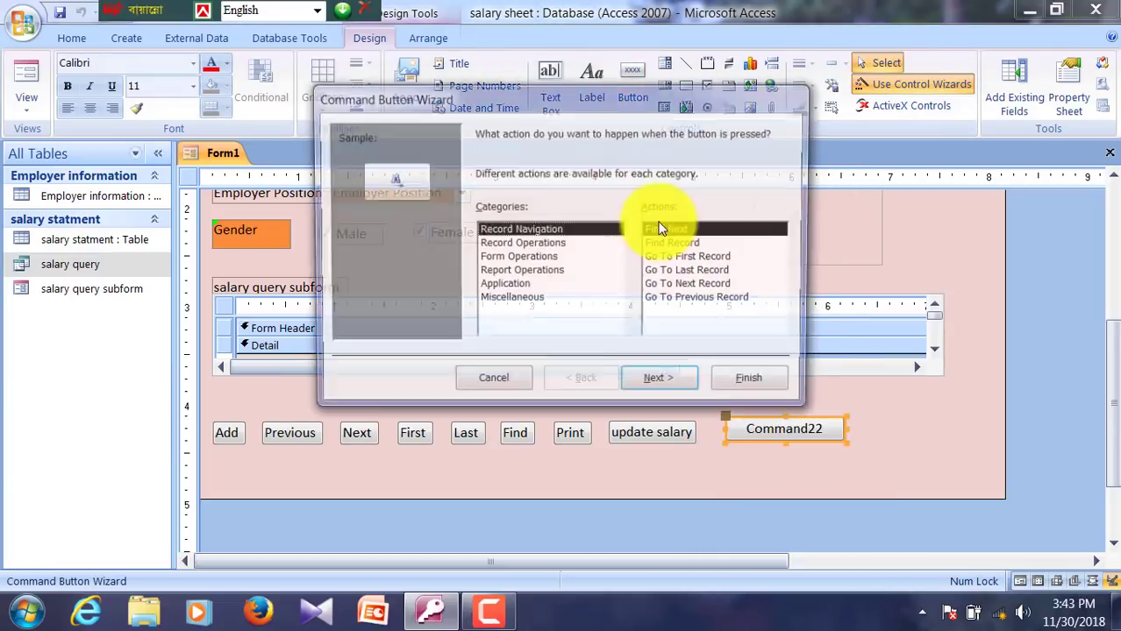
left_click(536, 258)
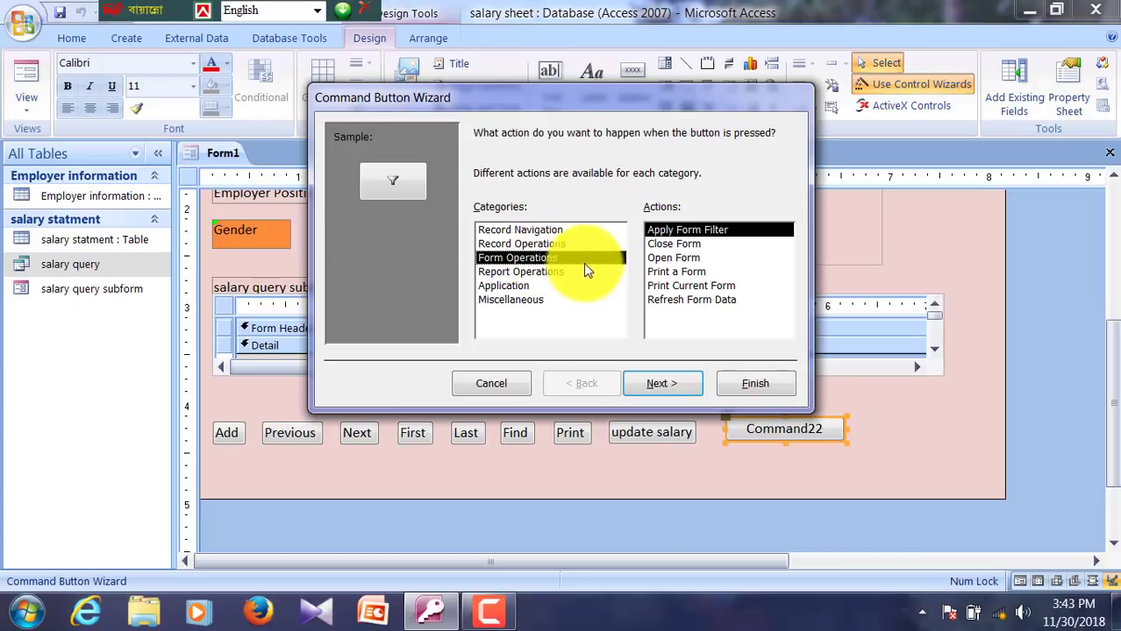
left_click(680, 242)
left_click(664, 383)
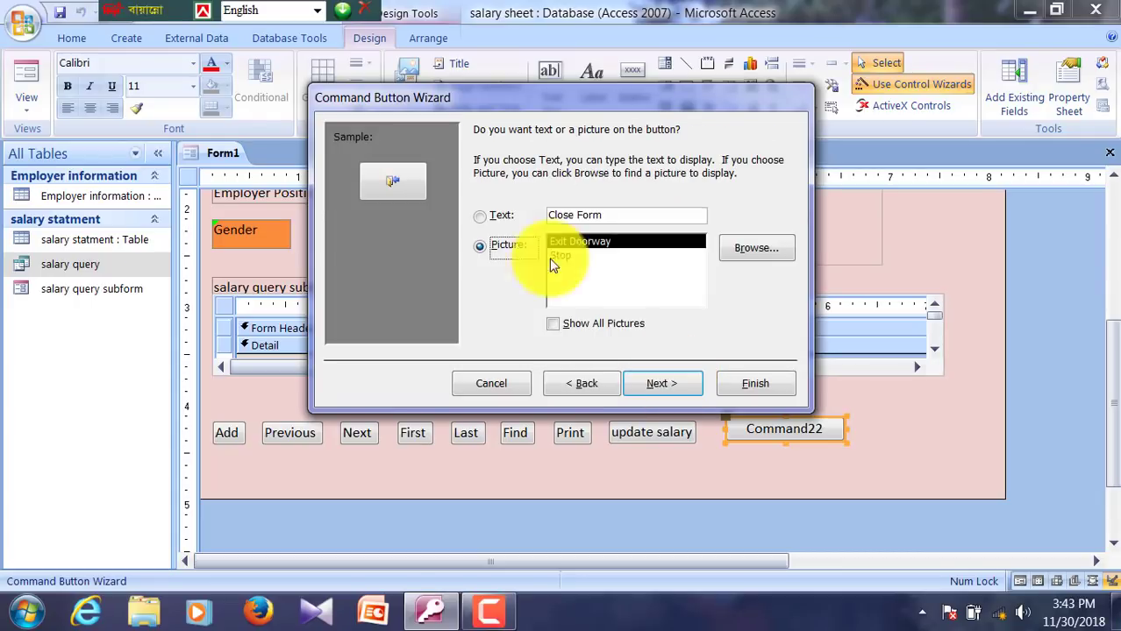
left_click(479, 216)
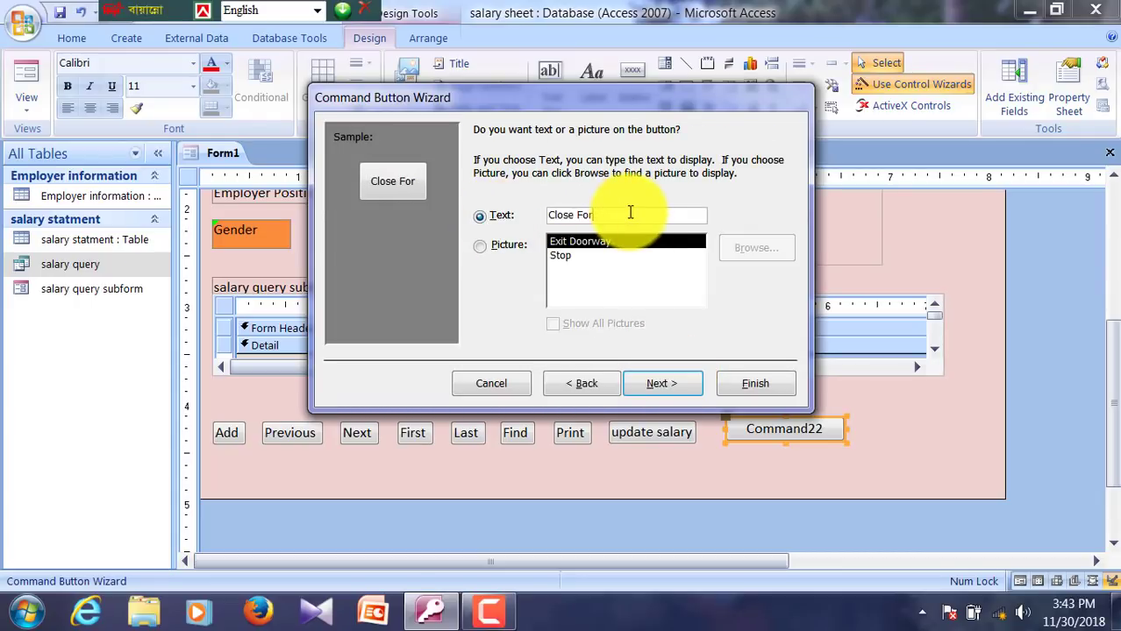
key("BackSpace")
key("BackSpace")
key("BackSpace")
key("BackSpace")
left_click(672, 381)
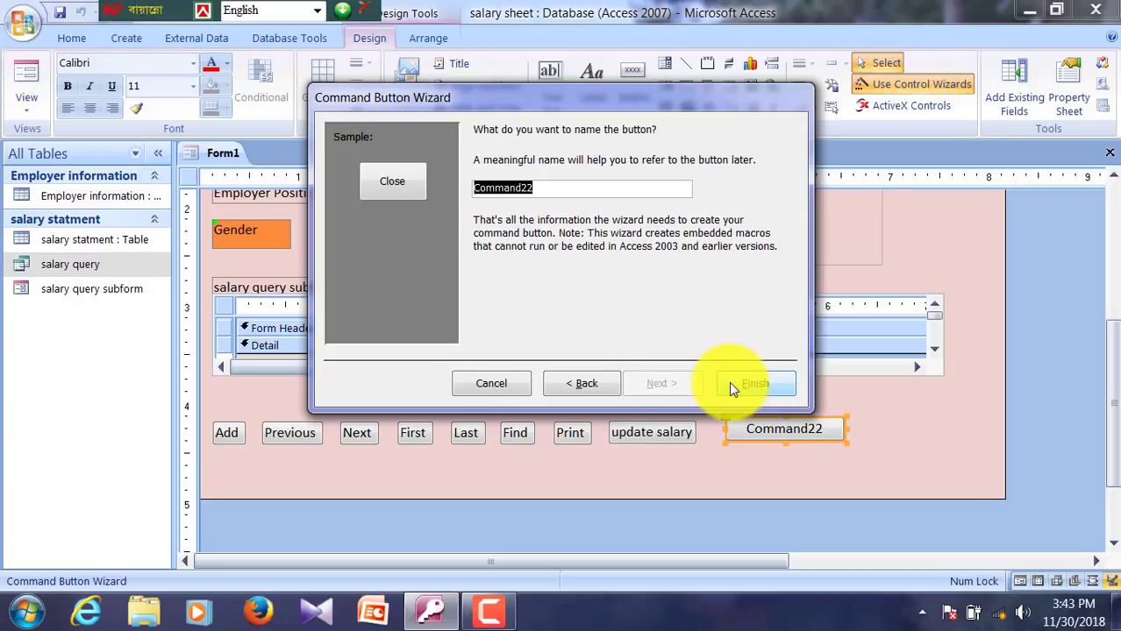
left_click(754, 384)
key("Left")
key("Left")
key("Left")
key("Down")
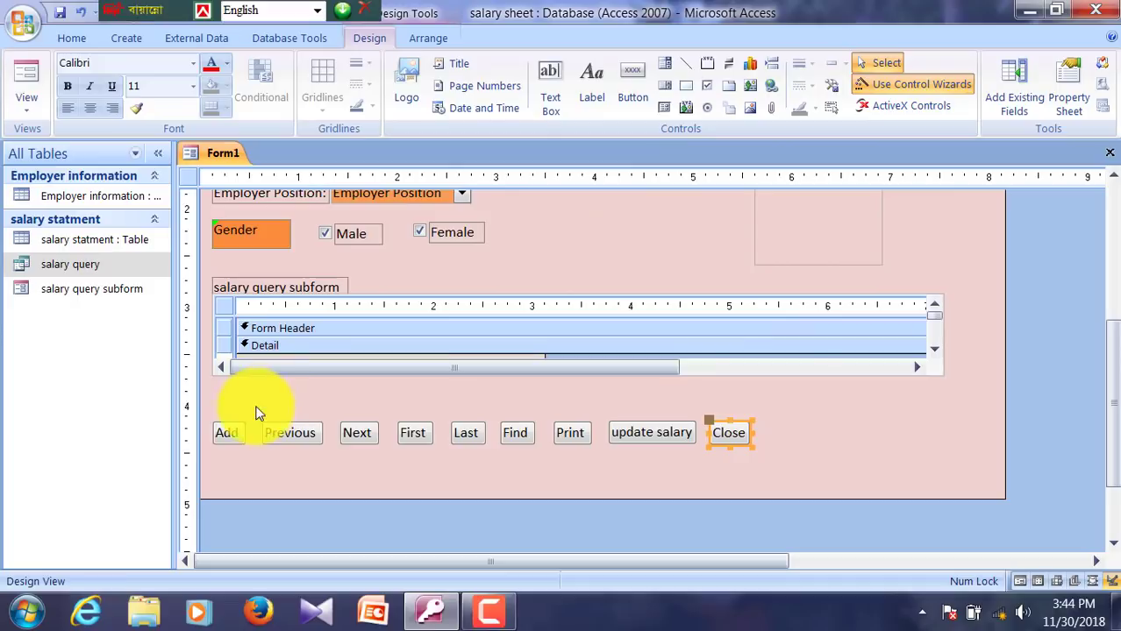
Step: Select all nine buttons and move the whole row up slightly
left_click_drag(210, 401, 772, 464)
key("Up")
key("Up")
key("Up")
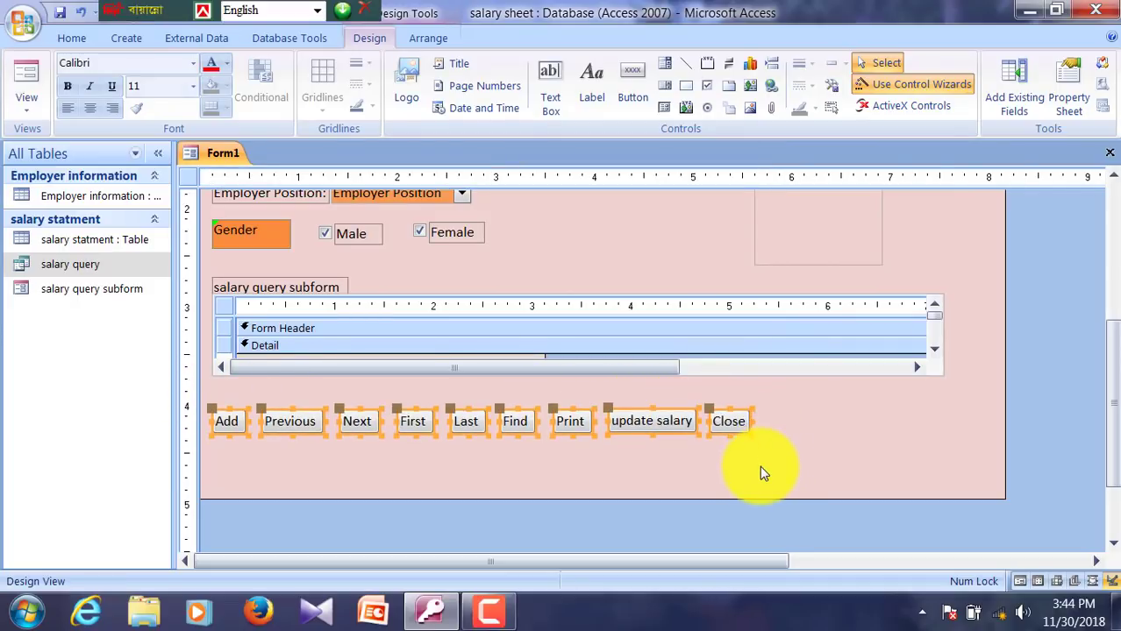
left_click(861, 408)
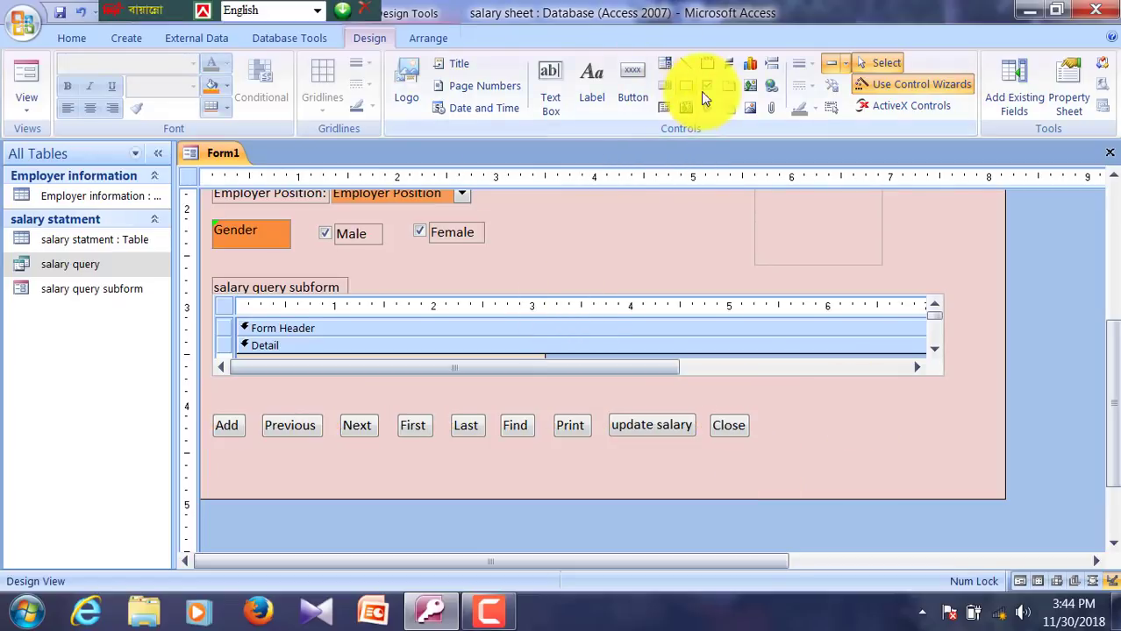
Step: Draw an orange-yellow rectangle around the button row and send it to the back
left_click(686, 87)
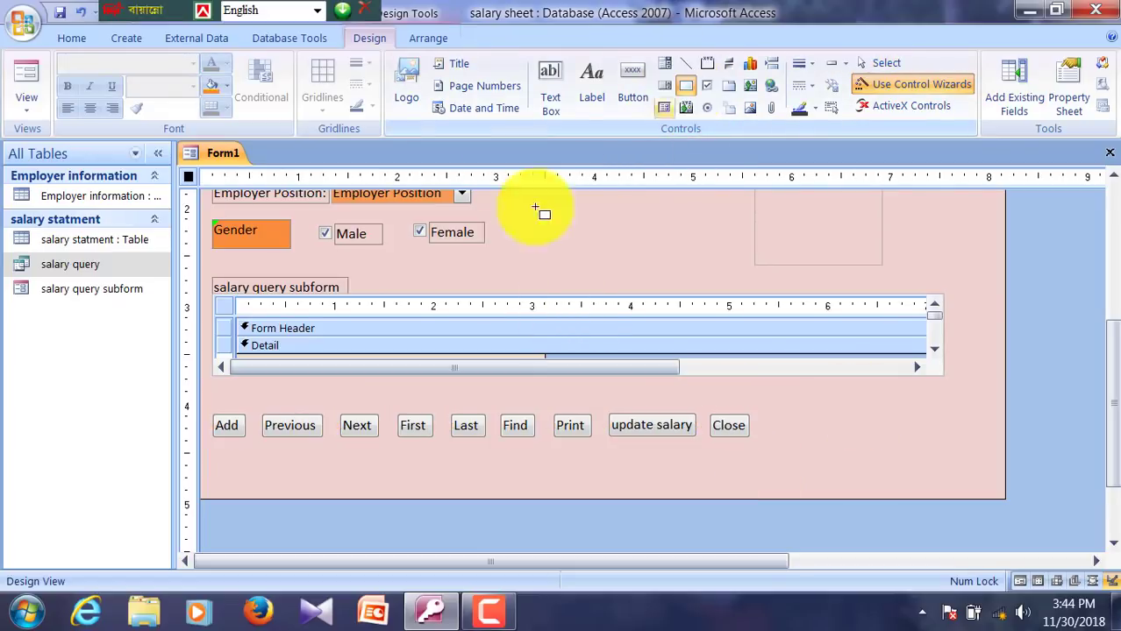
mouse_move(212, 401)
left_mouse_down()
mouse_move(570, 461)
mouse_move(793, 467)
left_mouse_up()
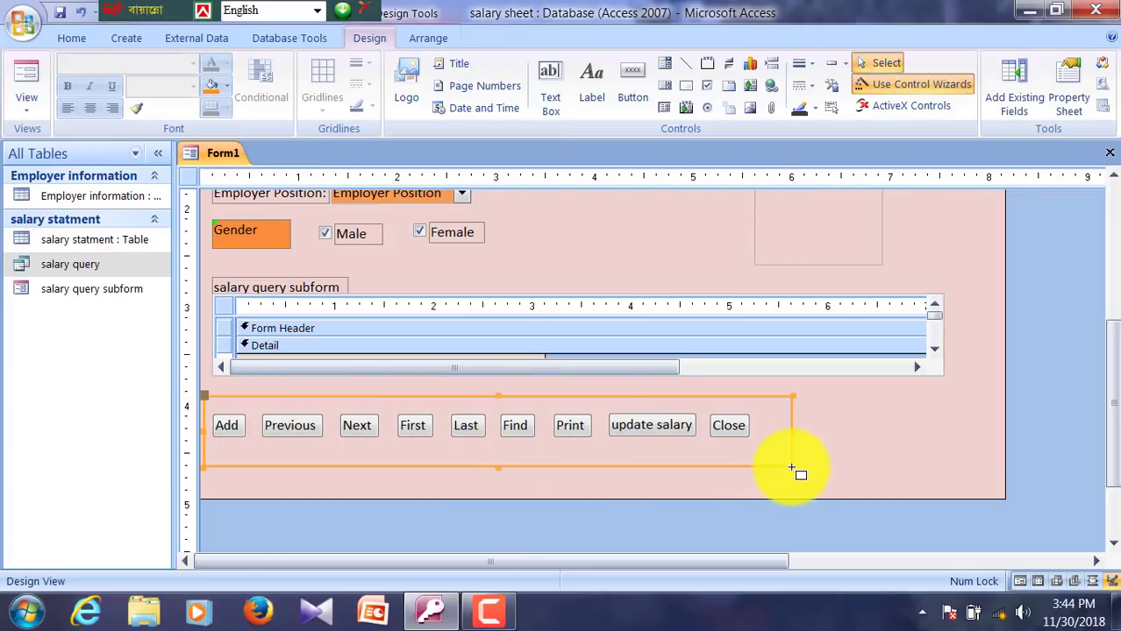
left_click(224, 88)
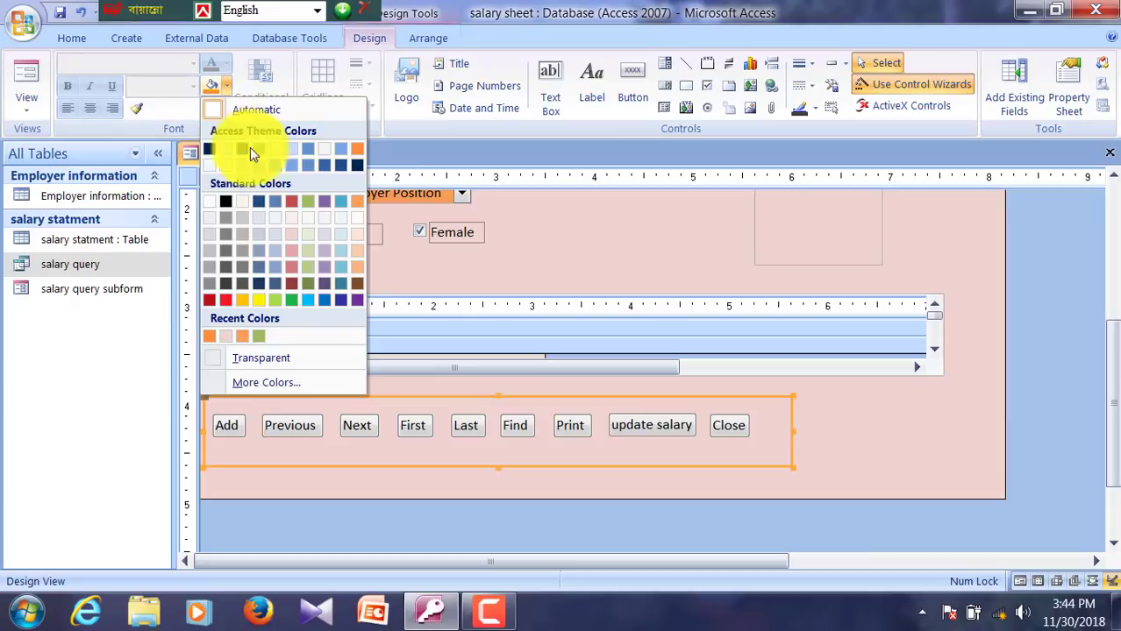
left_click(243, 303)
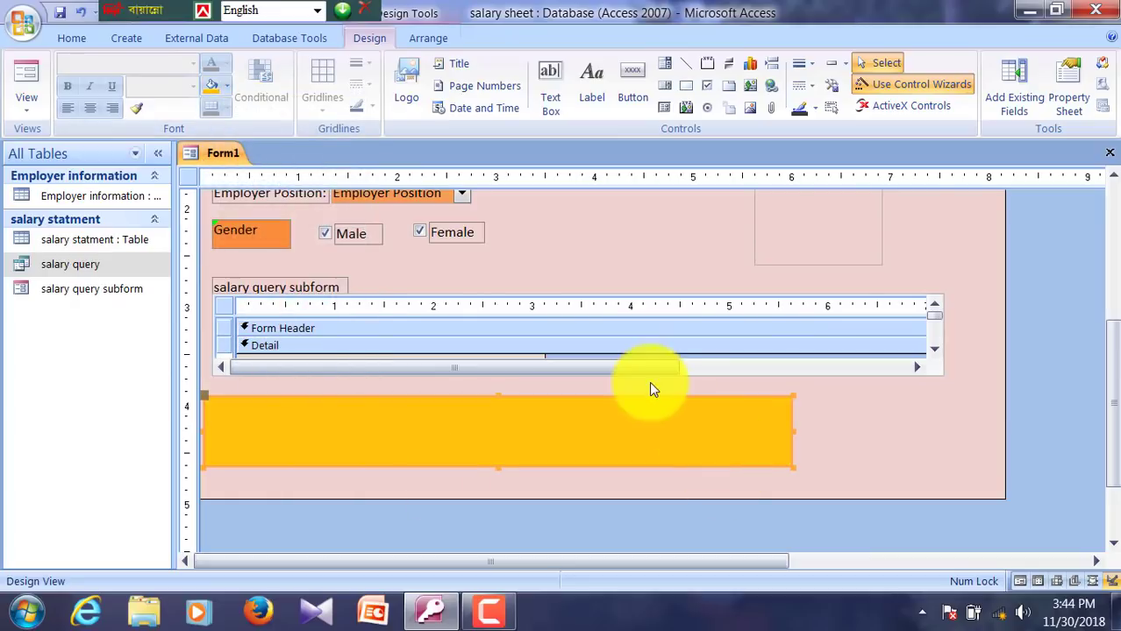
right_click(483, 434)
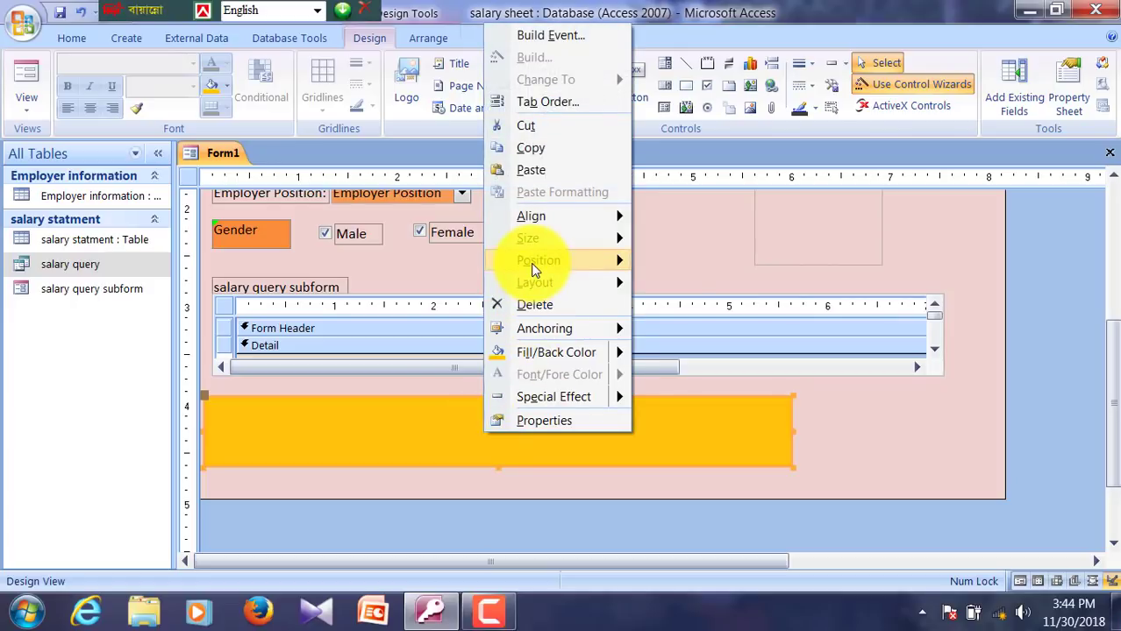
mouse_move(532, 265)
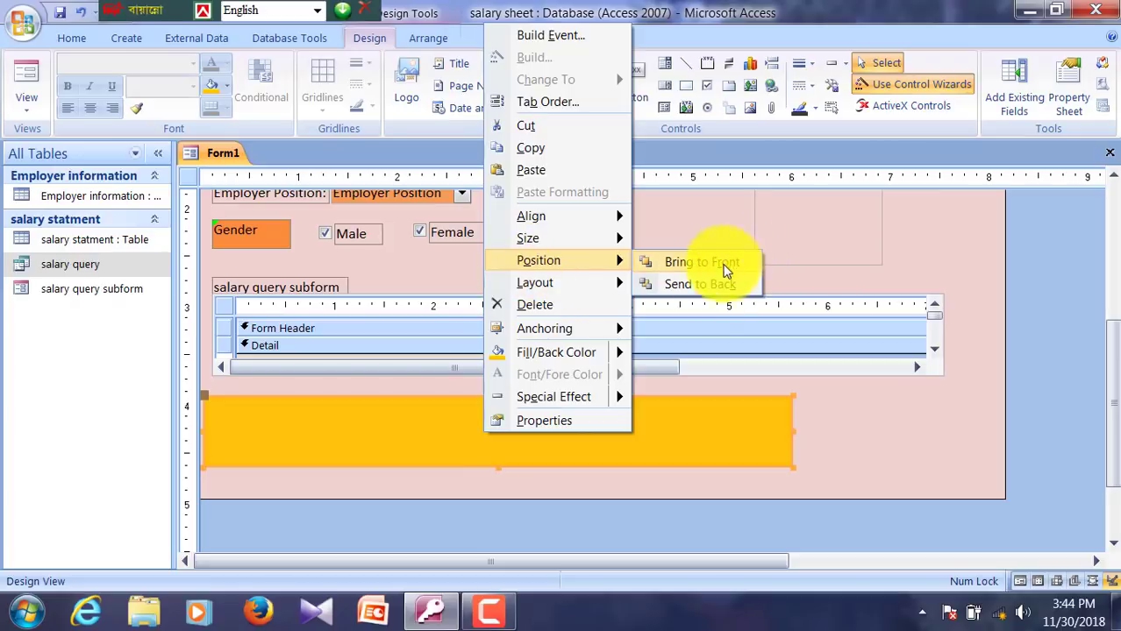
left_click(701, 284)
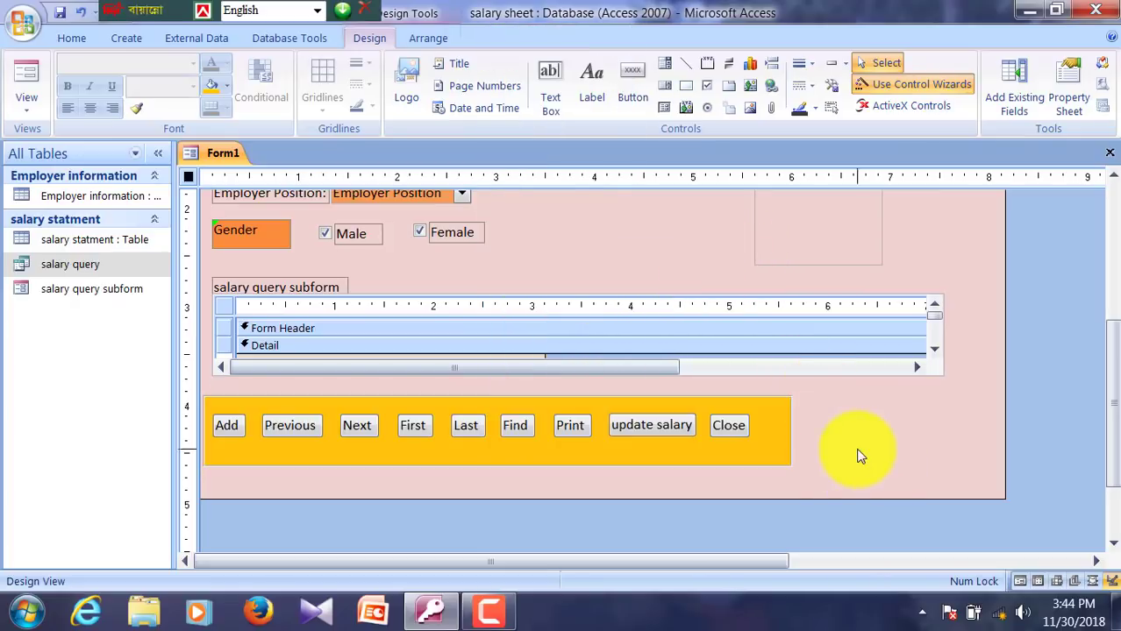
scroll(882, 427, "up", 3)
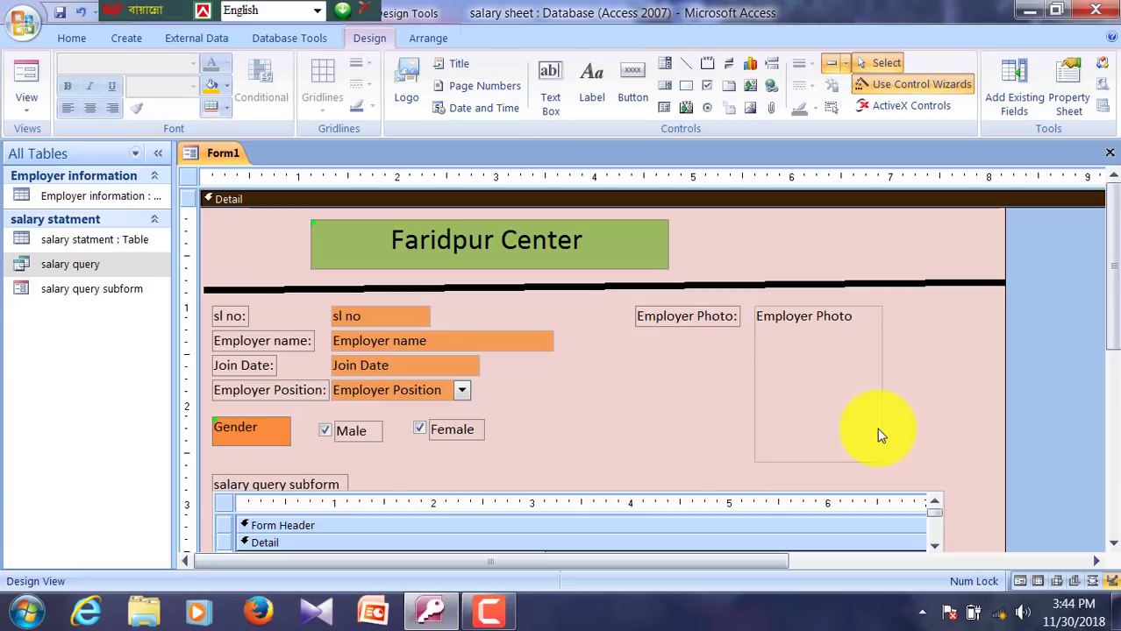
Step: Move the Faridpur Center title label two nudges to the right
left_click(504, 249)
left_click(565, 254)
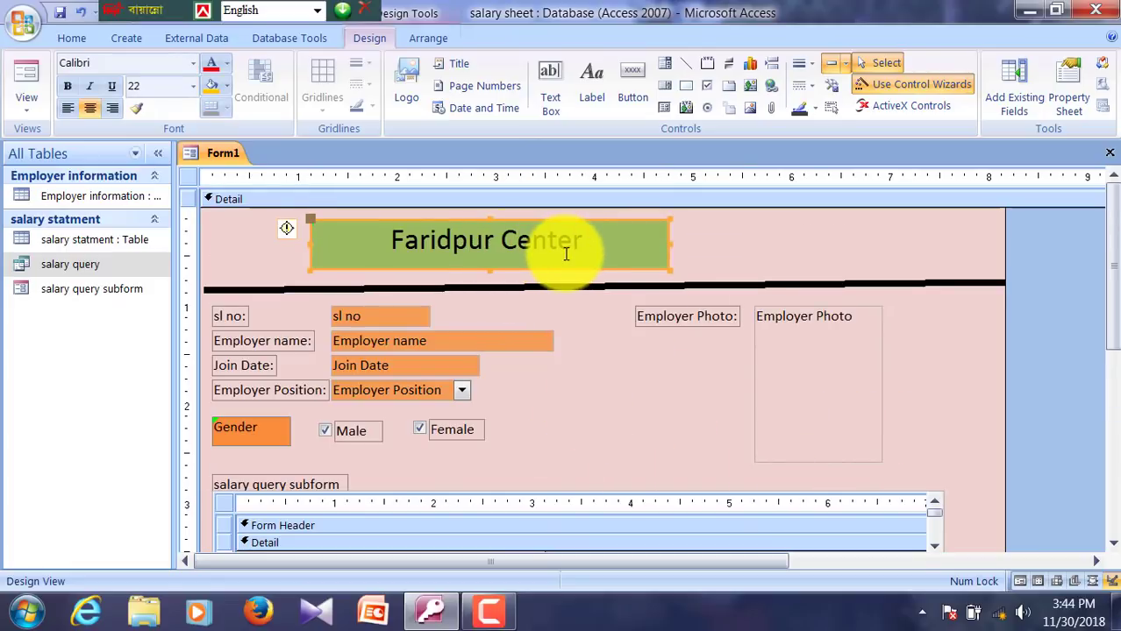
key("Right")
key("Right")
key("Right")
key("Right")
key("Right")
key("Right")
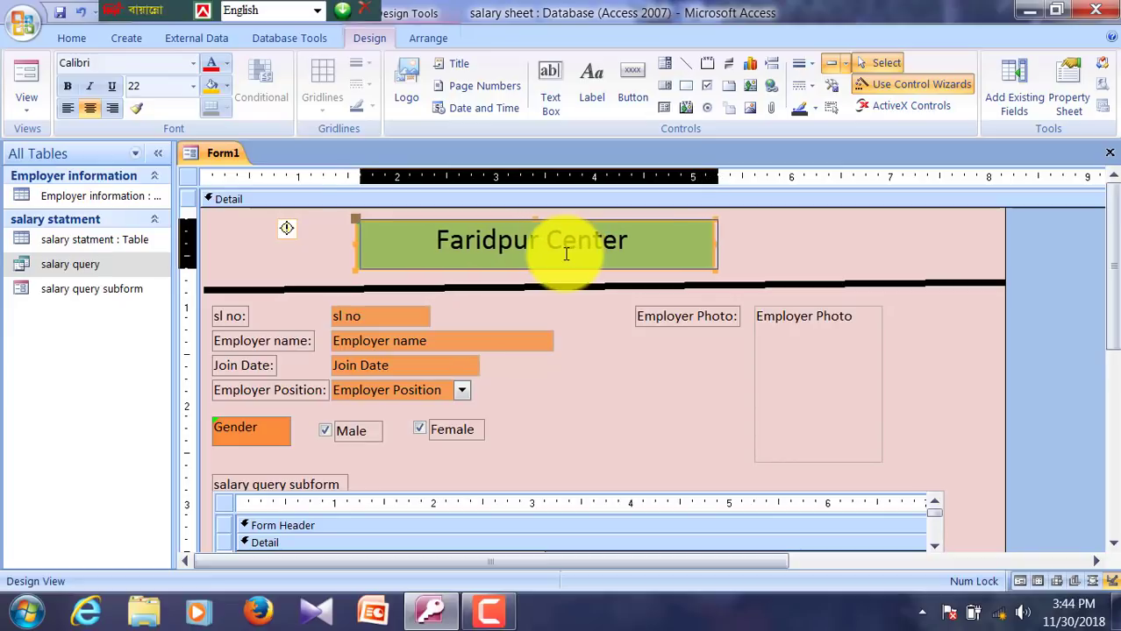
key("Right")
key("Right")
key("Right")
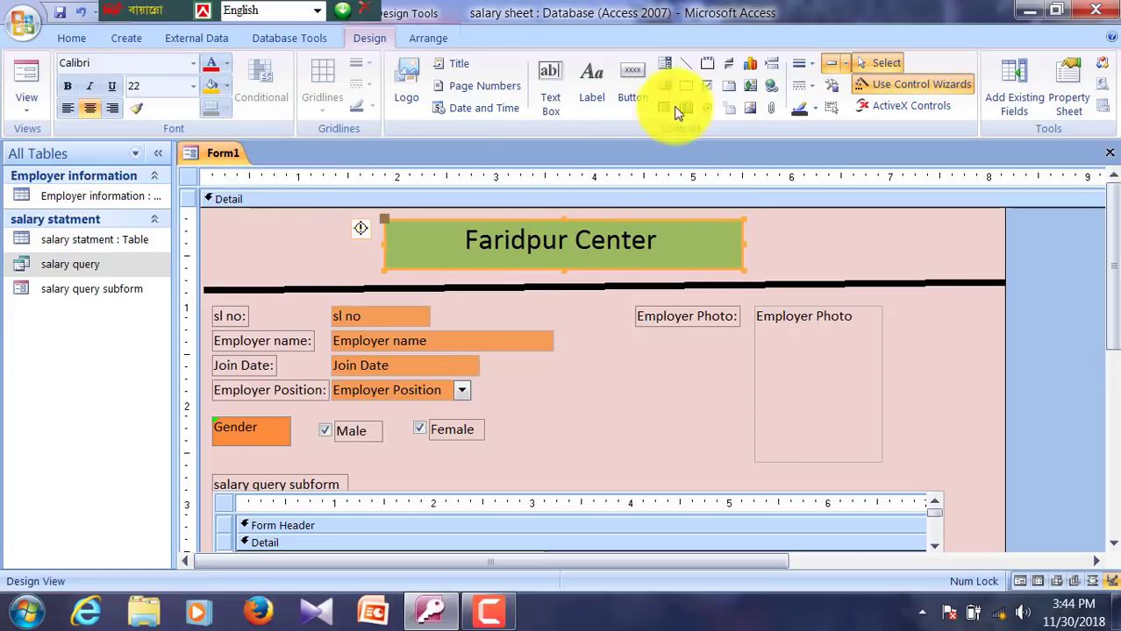
Step: Replace the title text with 'Karimpur Jute Ltd'
left_click(687, 257)
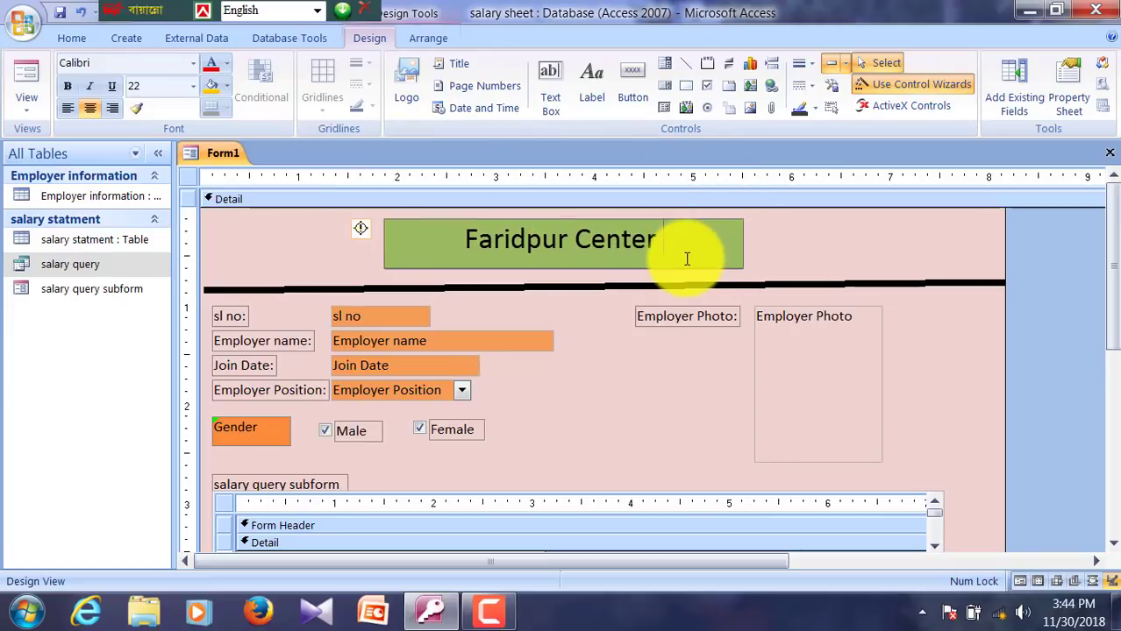
key("BackSpace")
key("BackSpace")
key("BackSpace")
key("BackSpace")
key("BackSpace")
key("BackSpace")
key("BackSpace")
key("BackSpace")
key("BackSpace")
key("BackSpace")
key("BackSpace")
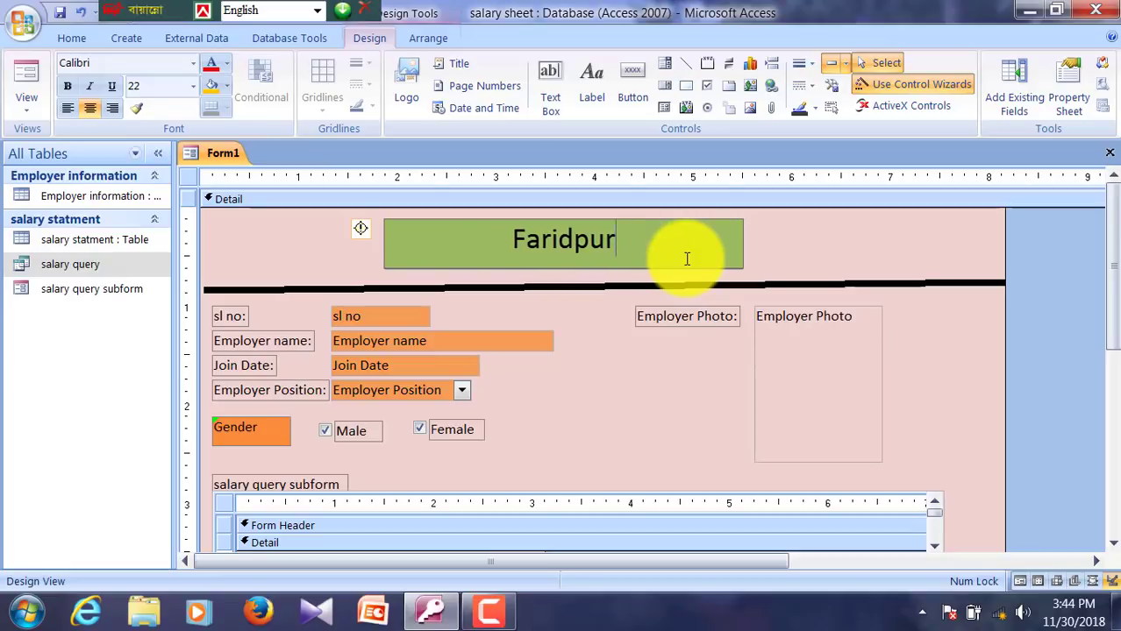
key("BackSpace")
key("BackSpace")
key("BackSpace")
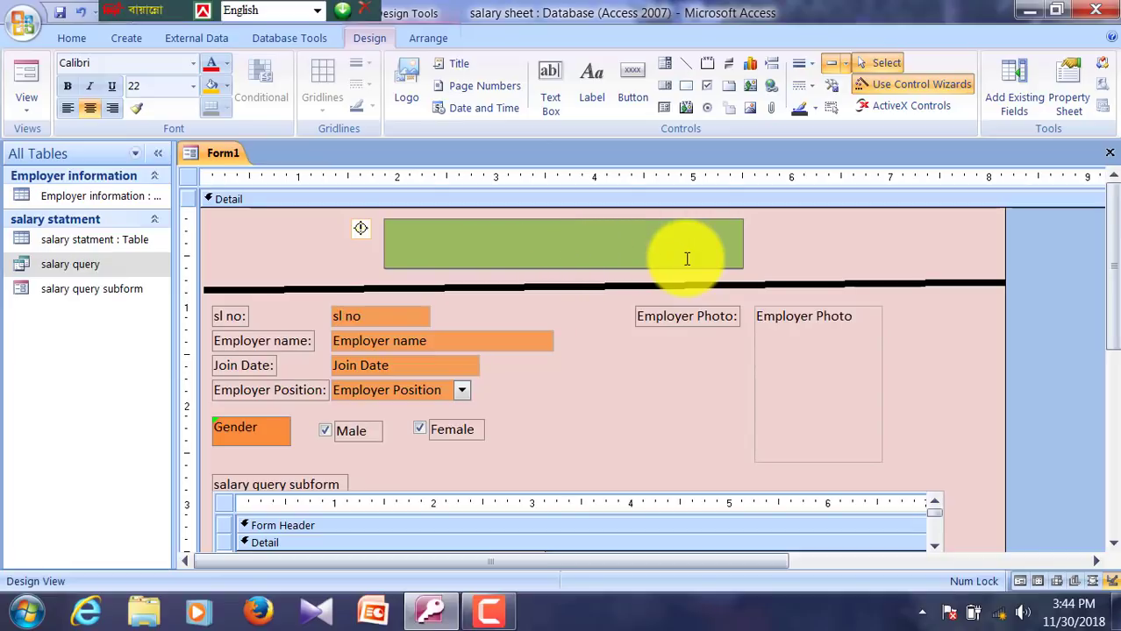
type("Karimpur ")
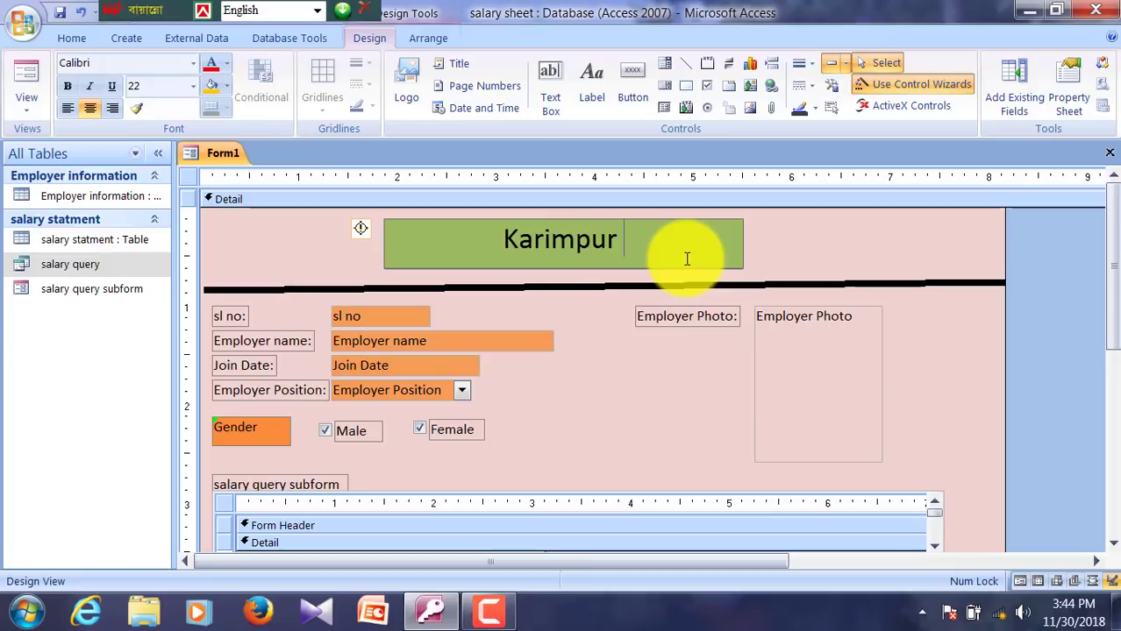
type("Jute Ltd")
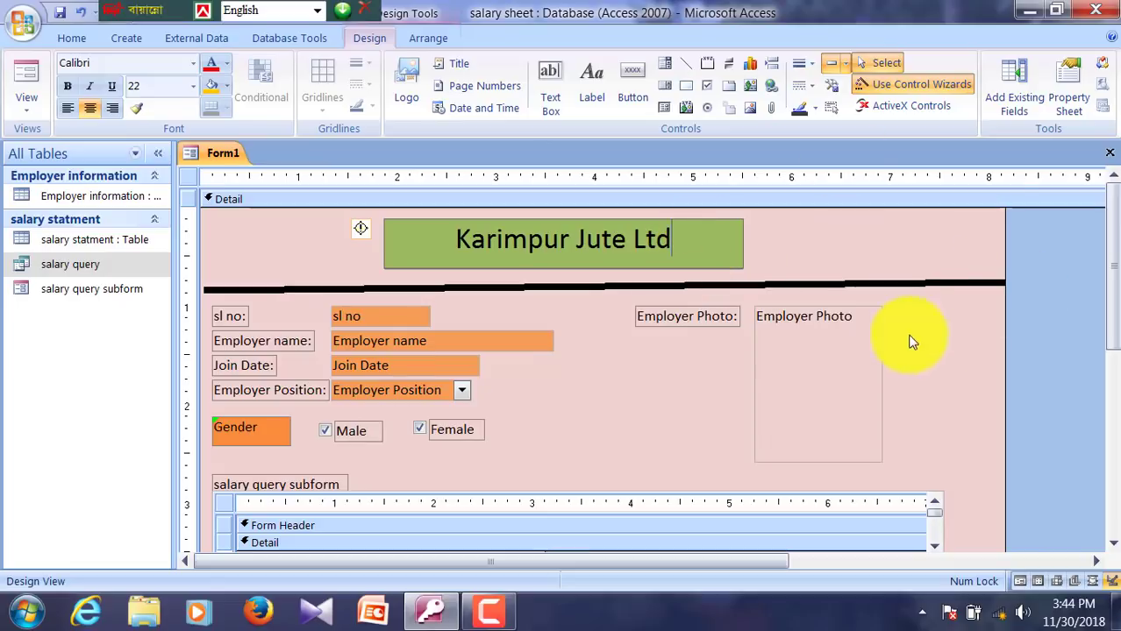
left_click(870, 268)
scroll(874, 279, "down", 3)
scroll(874, 281, "down", 3)
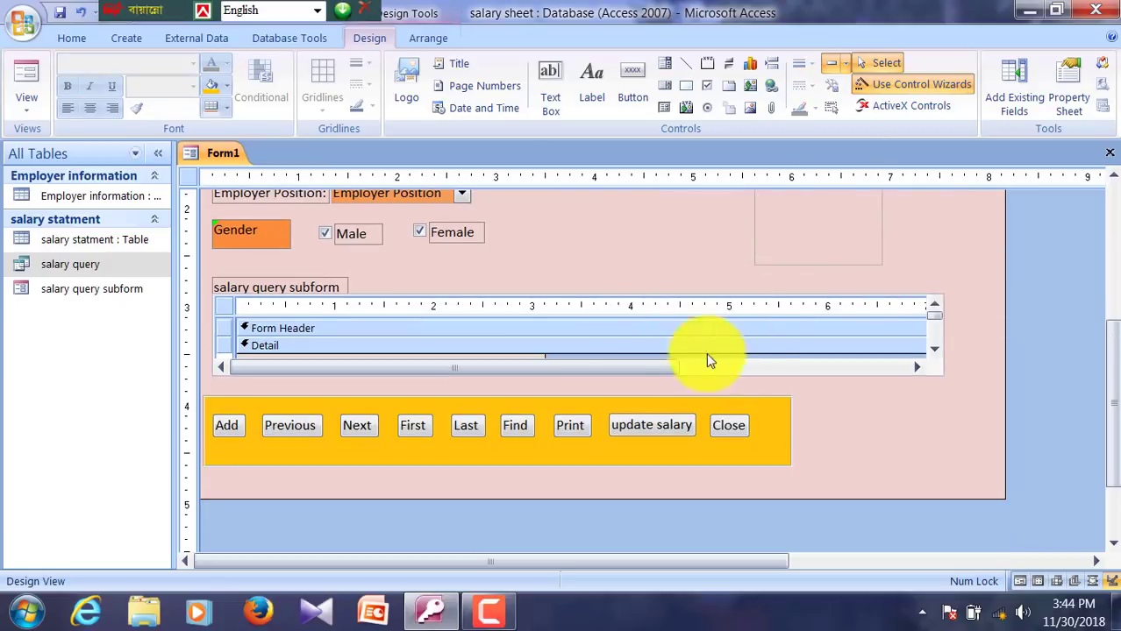
scroll(837, 469, "up", 6)
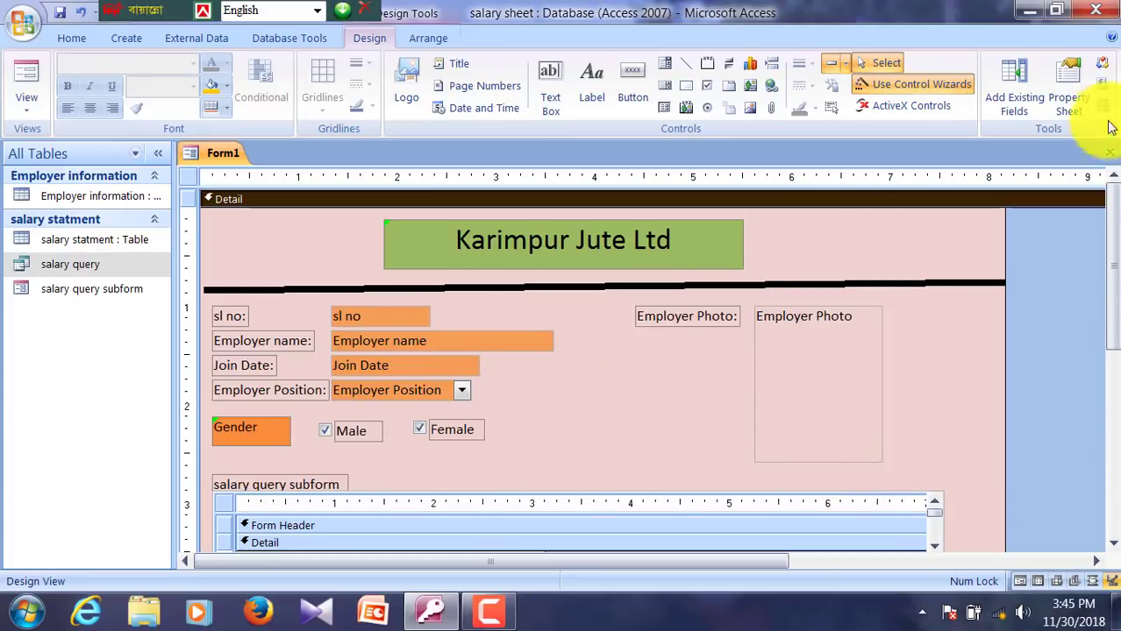
Step: Close the form design and save it as 'employer salary form'
left_click(1108, 153)
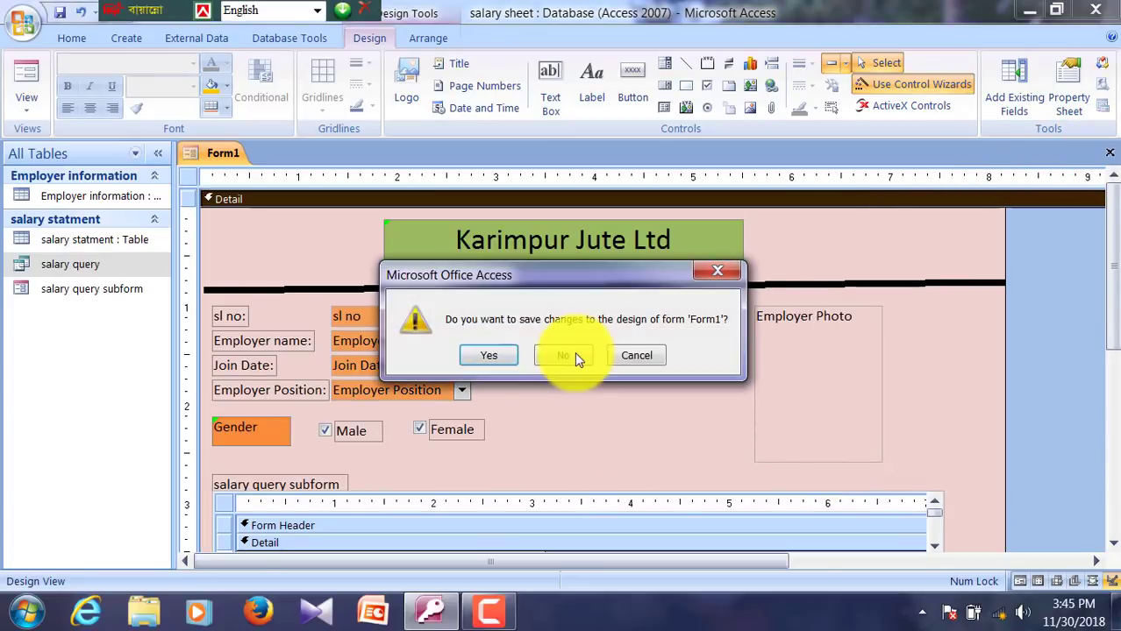
left_click(487, 356)
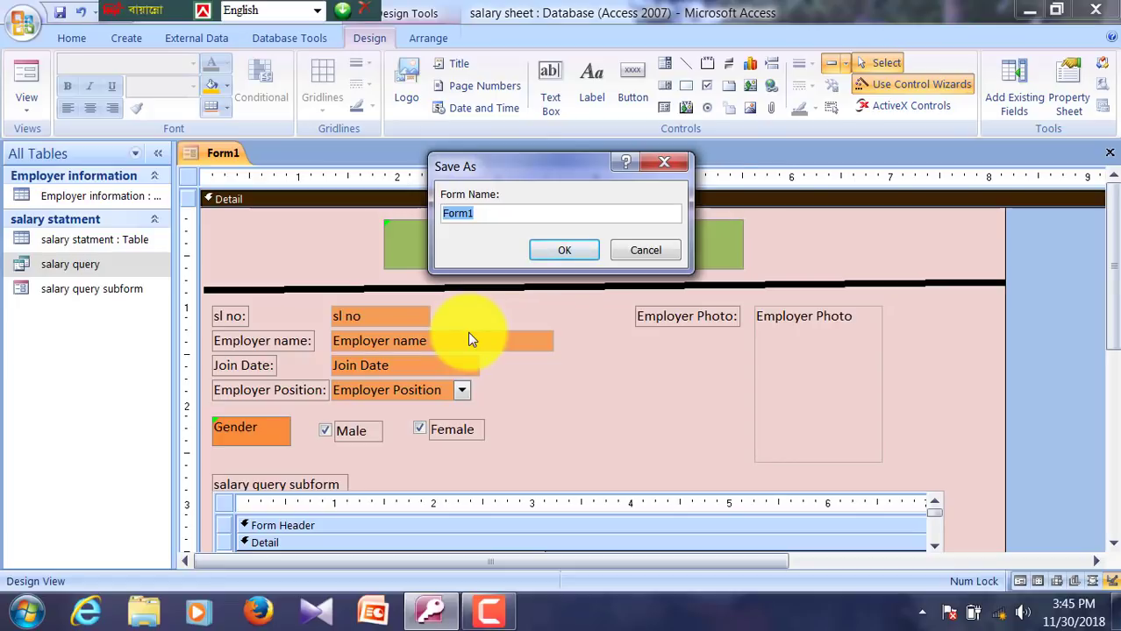
type("employer salary ")
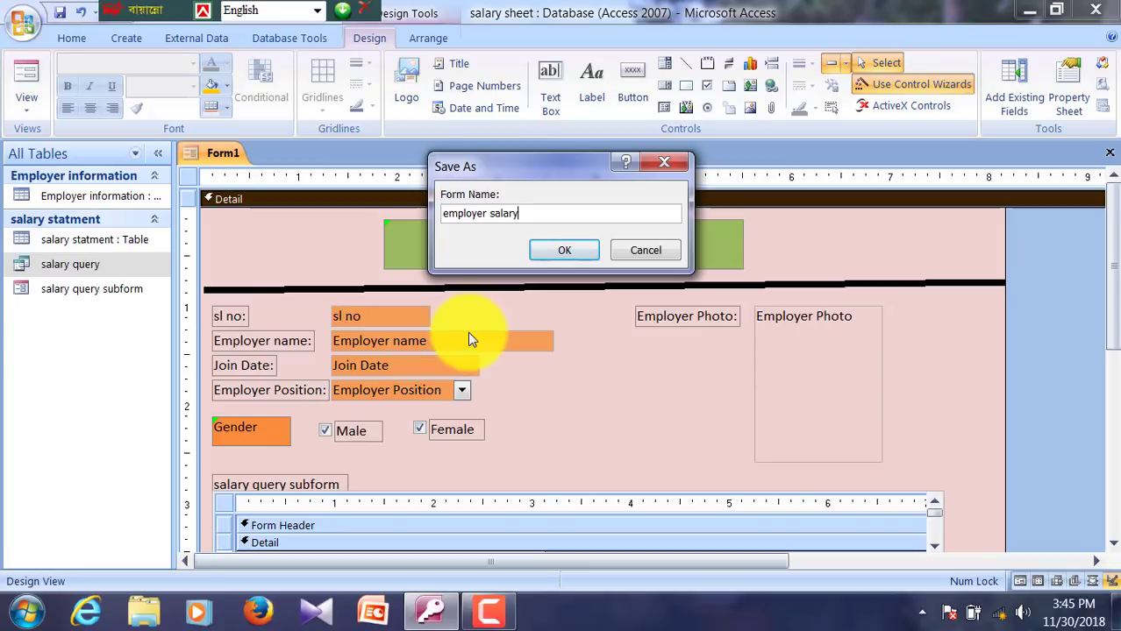
type("form")
left_click(537, 251)
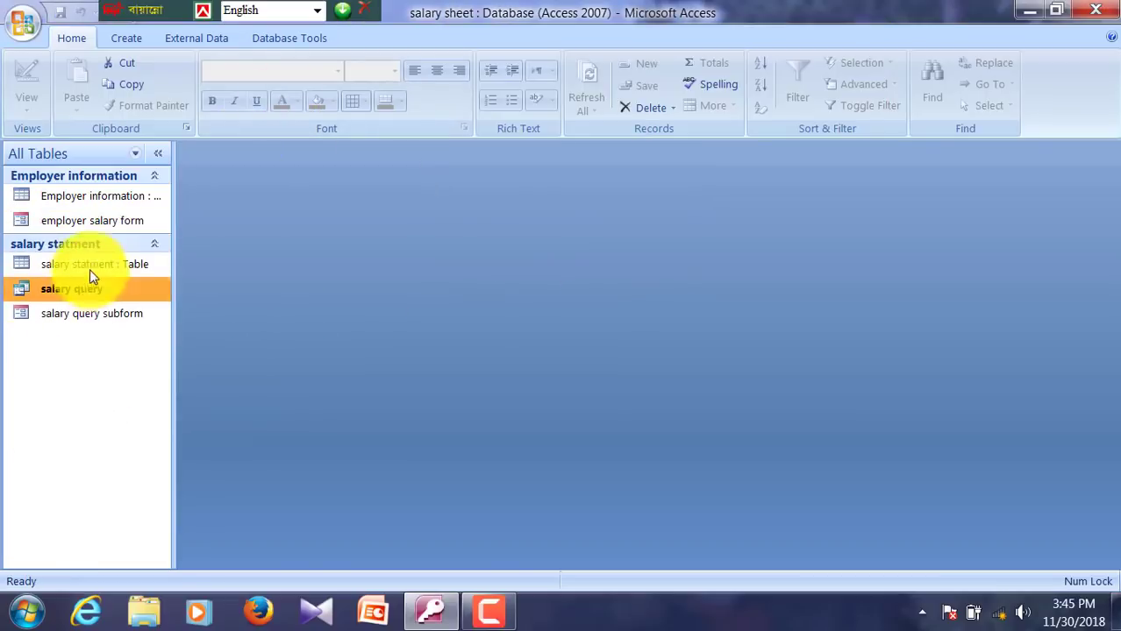
Step: Open 'employer salary form' from the navigation pane in Form view
left_click(81, 224)
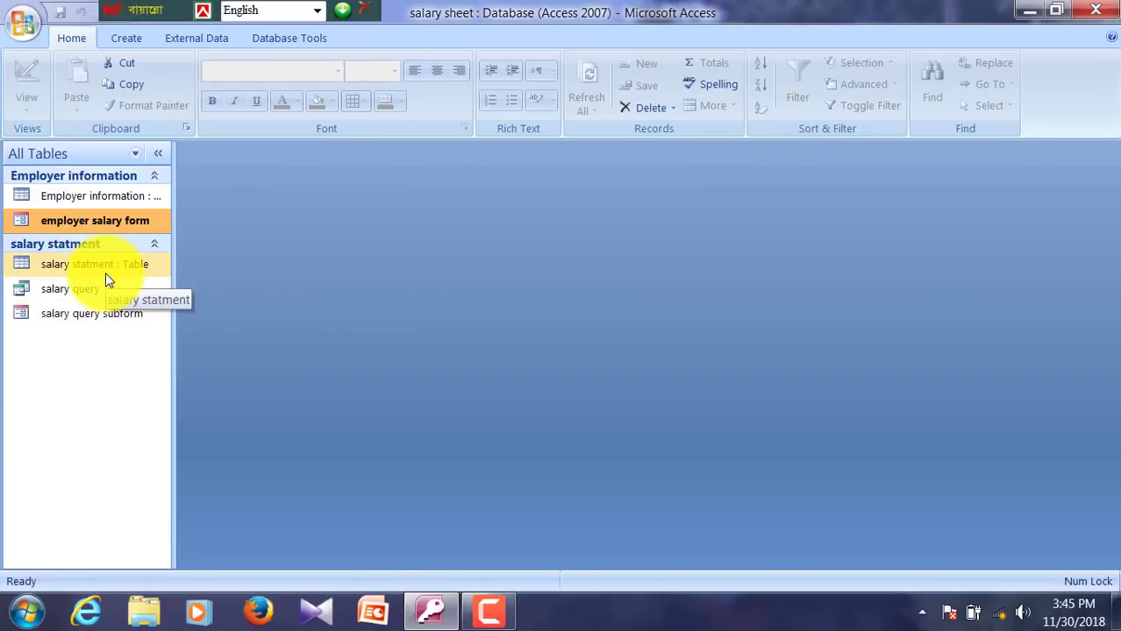
key("Return")
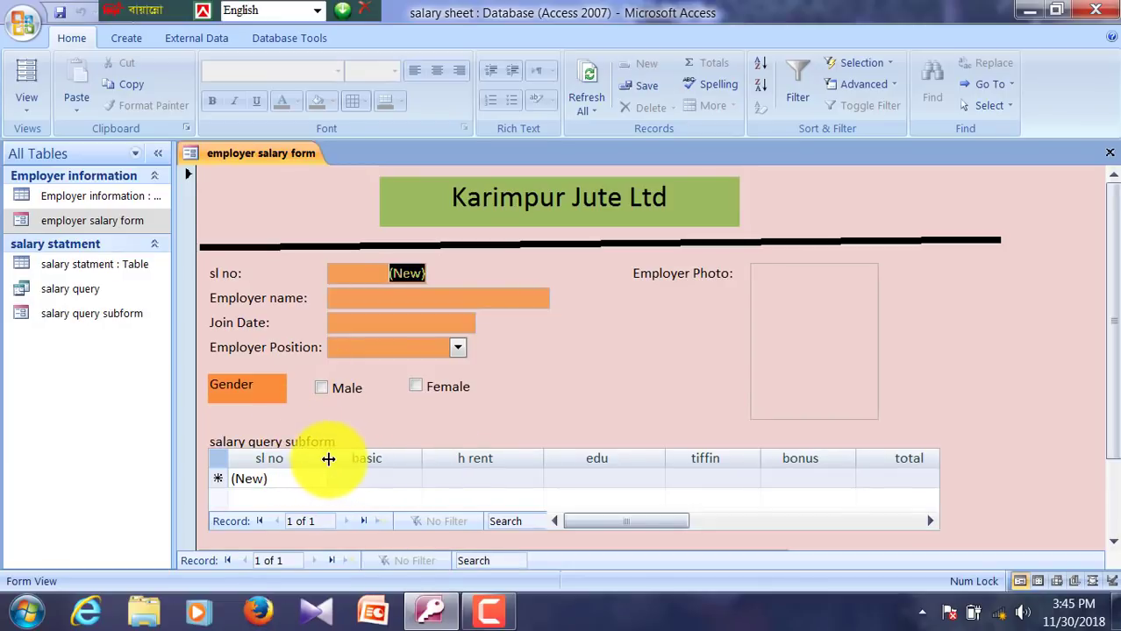
Step: Narrow the subform's sl no, basic, h rent, edu, tiffin, bonus and total columns
left_click(329, 459)
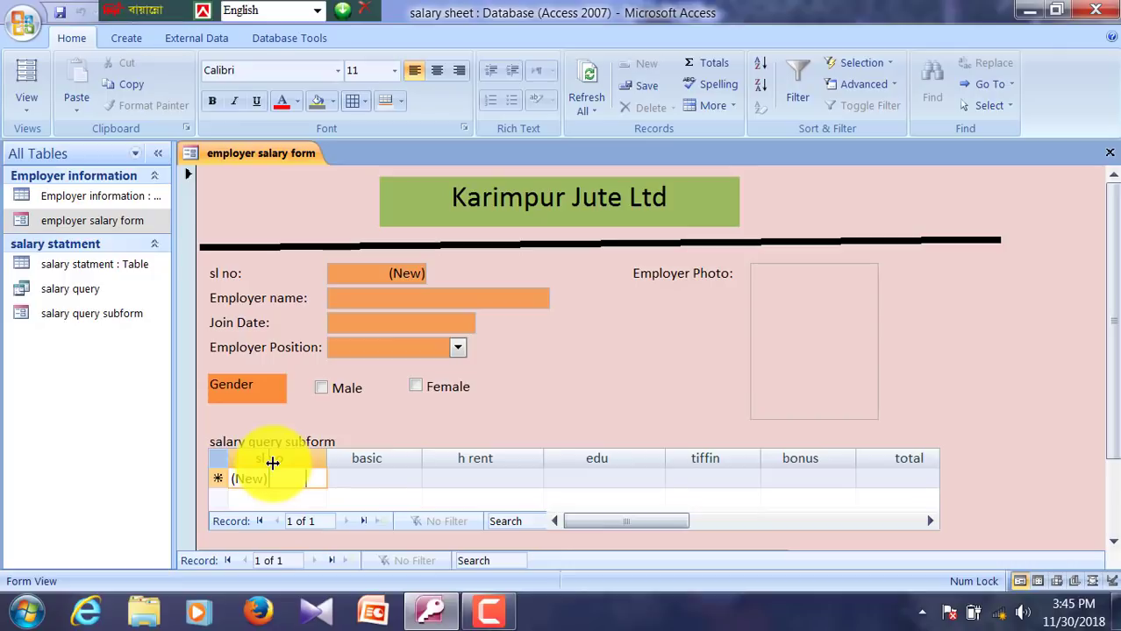
left_click_drag(279, 464, 275, 463)
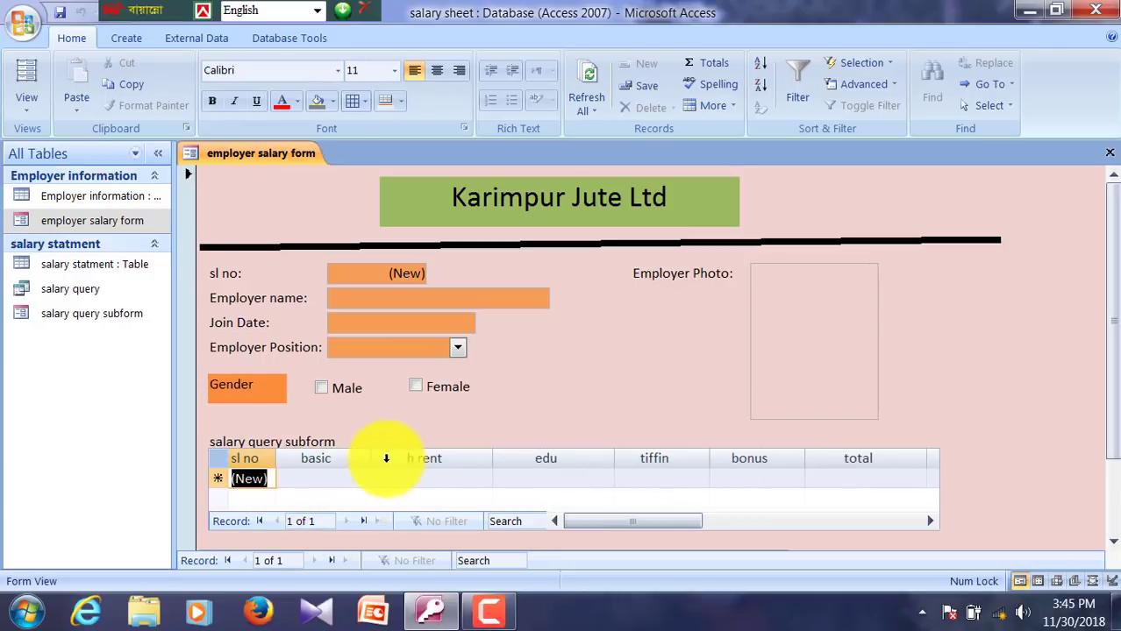
left_click_drag(372, 458, 334, 457)
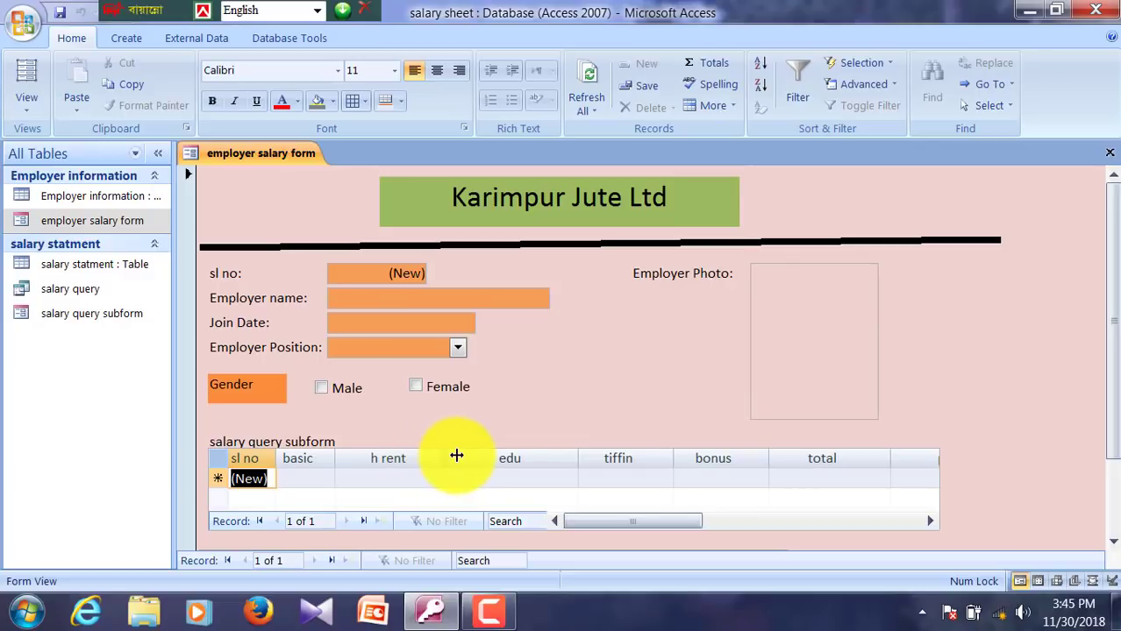
left_click_drag(456, 455, 393, 468)
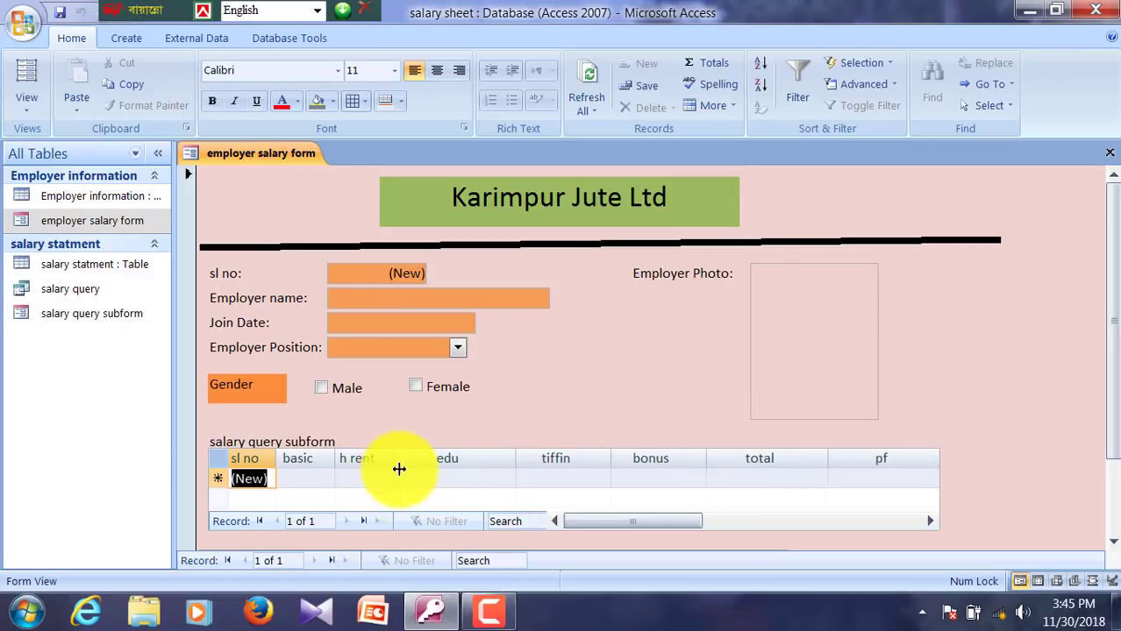
left_click_drag(514, 458, 441, 458)
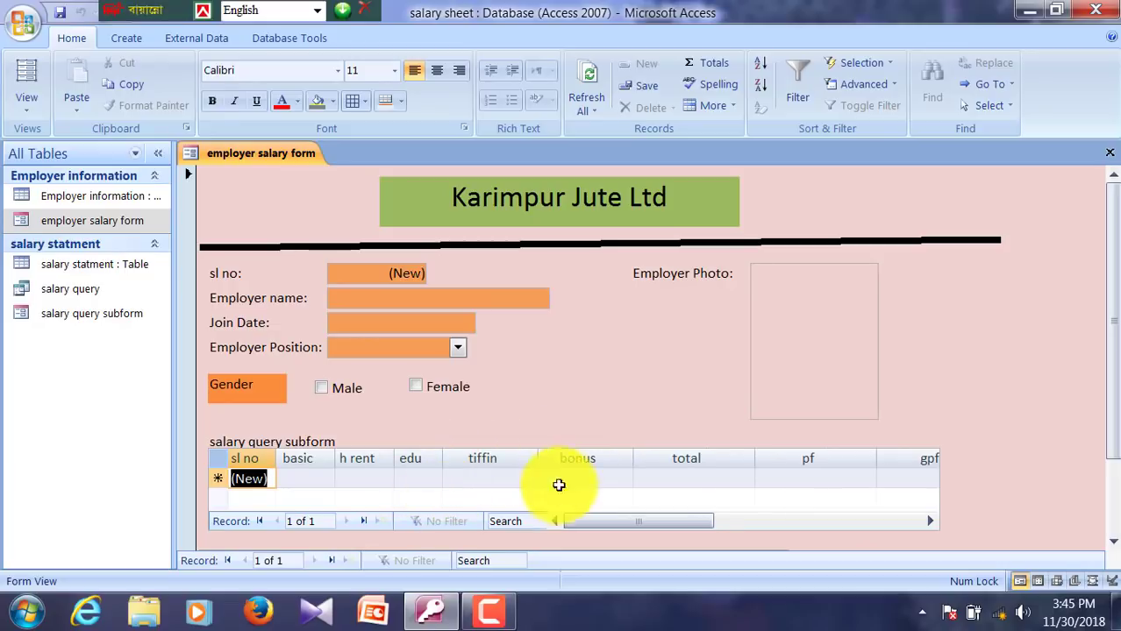
left_click_drag(538, 457, 495, 459)
left_click_drag(593, 459, 560, 458)
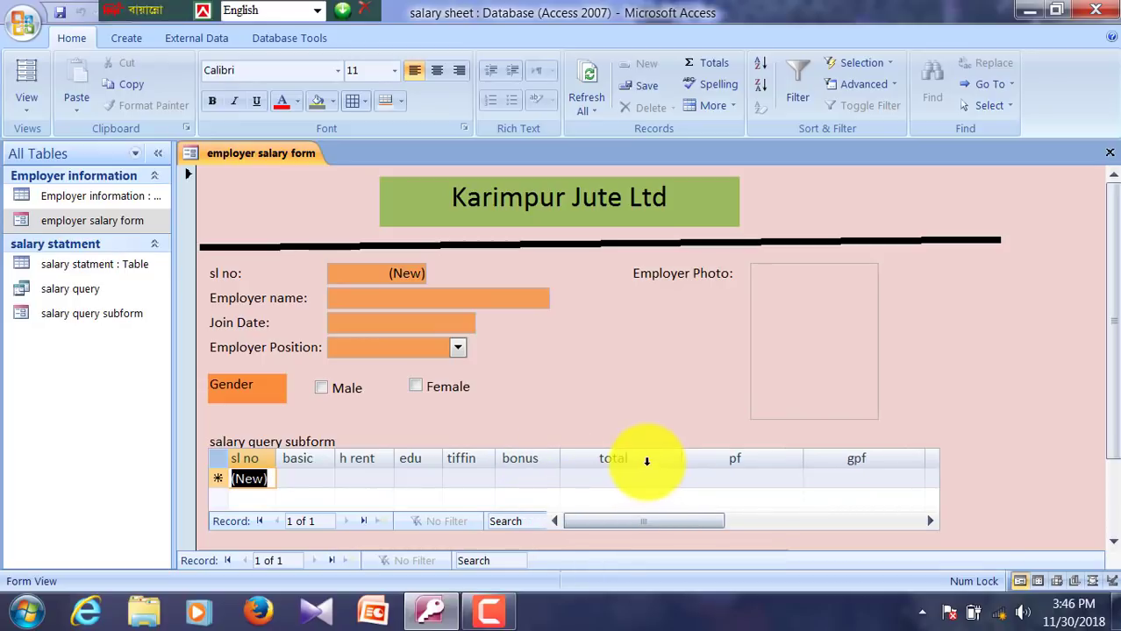
left_click_drag(682, 458, 614, 459)
Step: Autofit the total column and narrow pf, gpf, h loan and total due to fit
left_click(616, 459)
right_click(616, 460)
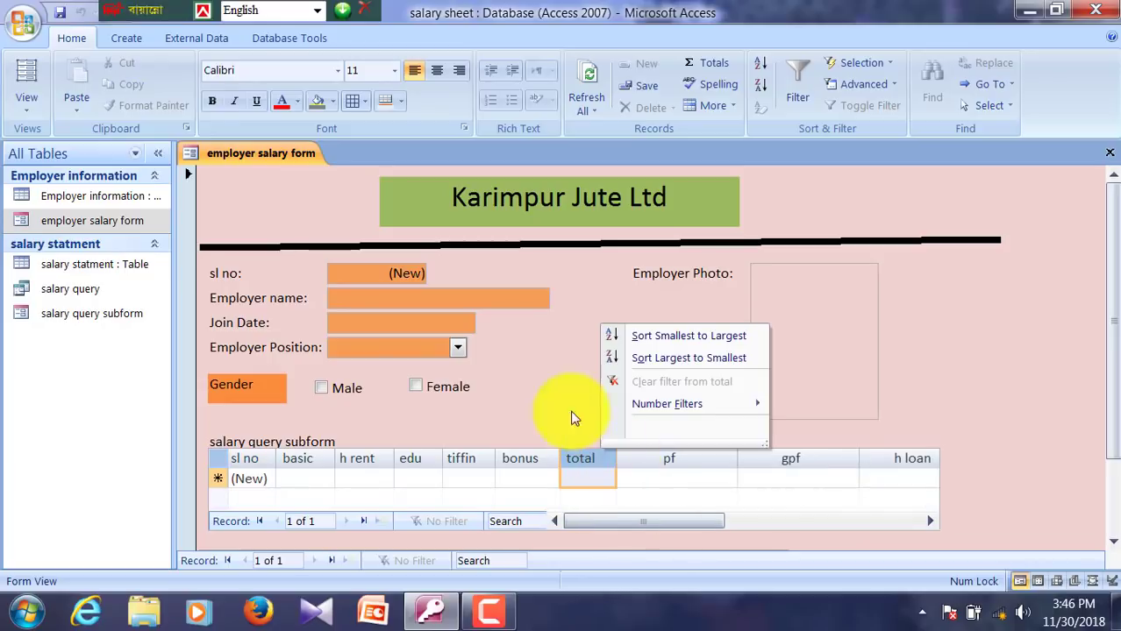
left_click(581, 421)
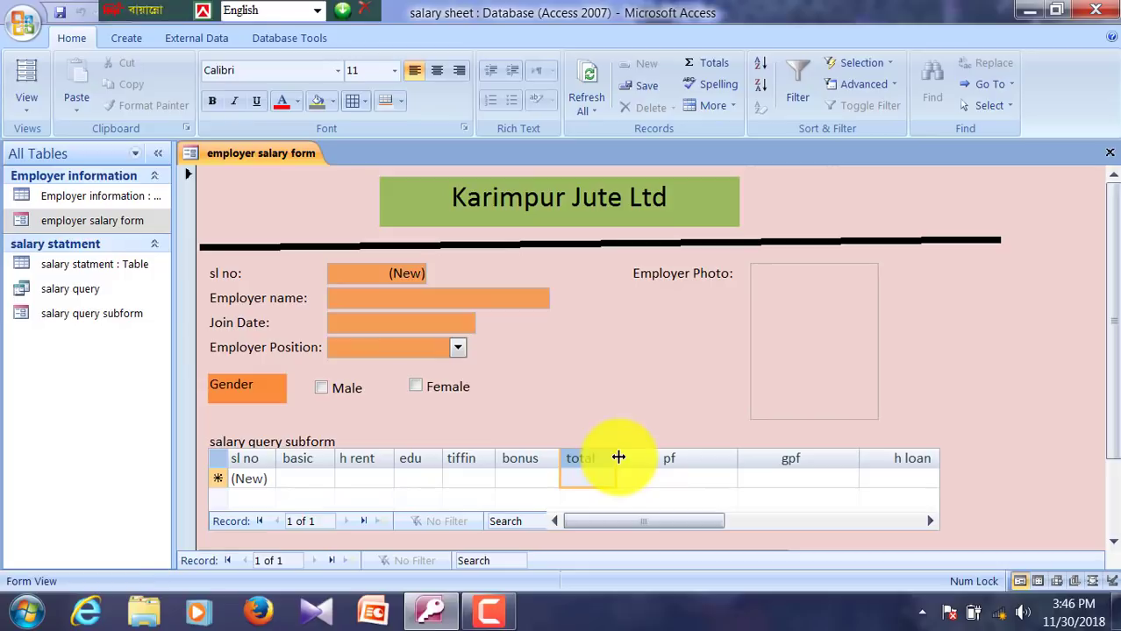
left_click_drag(618, 457, 607, 457)
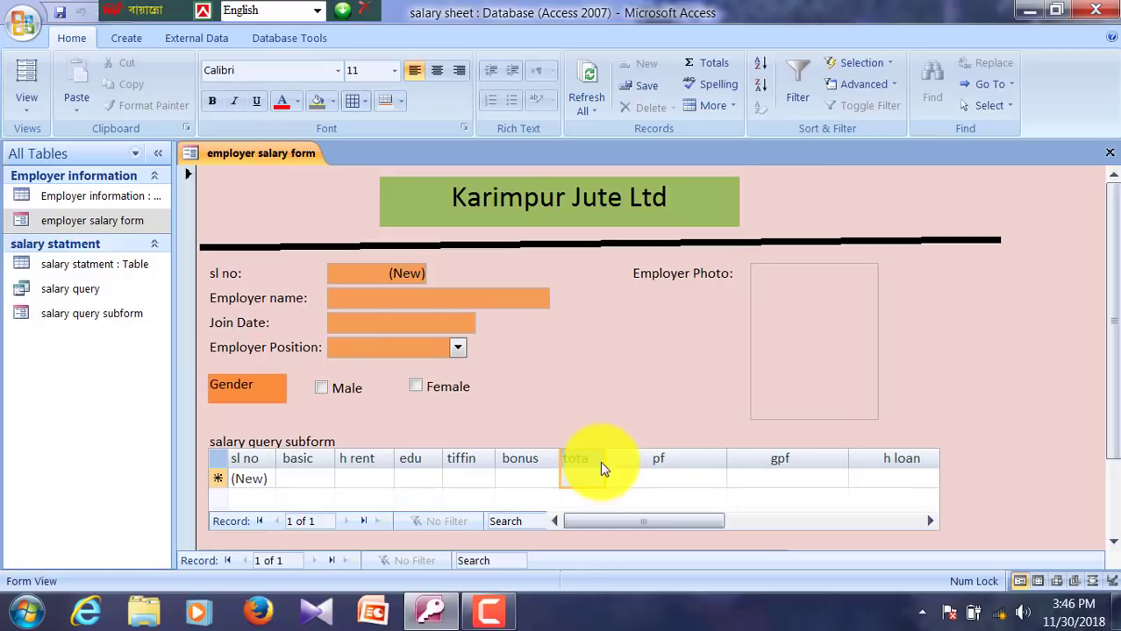
double_click(613, 460)
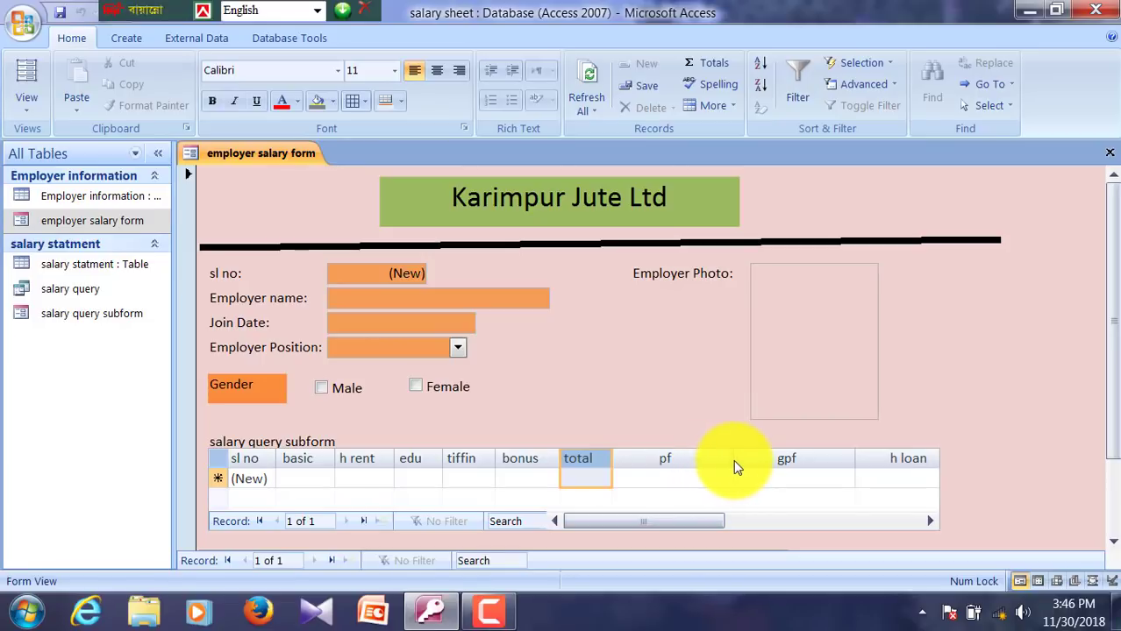
left_click_drag(735, 459, 654, 462)
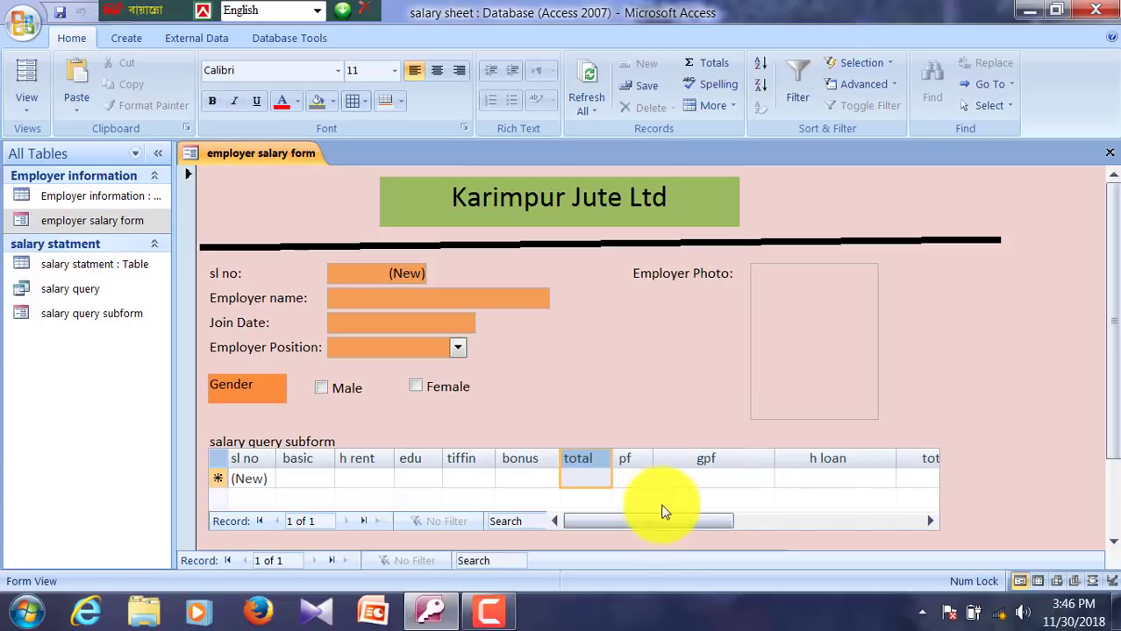
left_click_drag(776, 460, 692, 458)
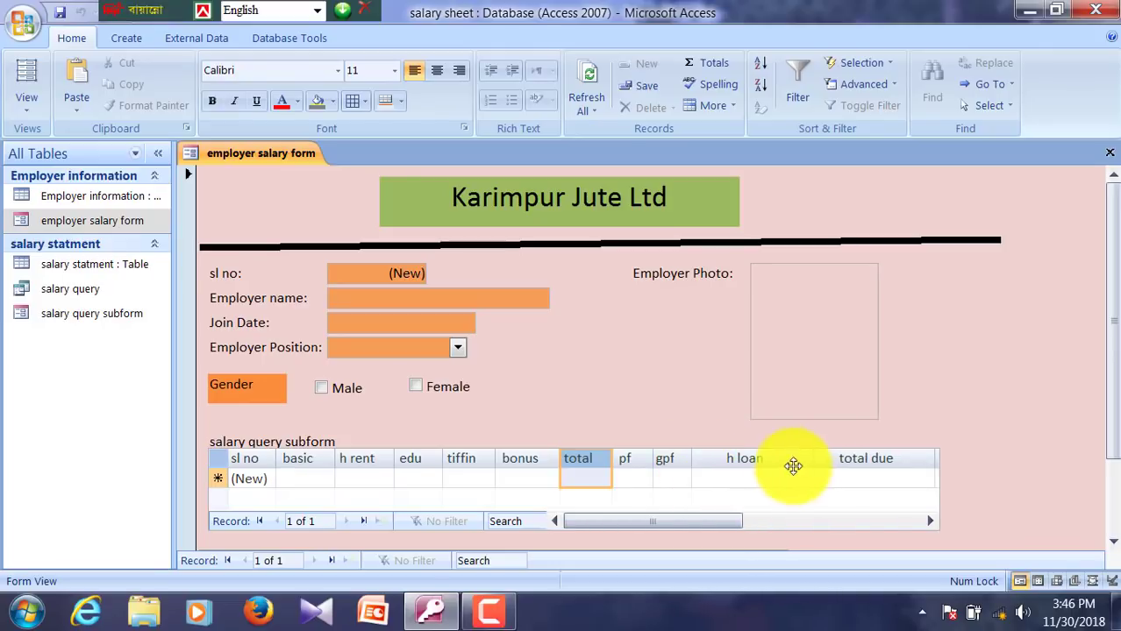
left_click(781, 458)
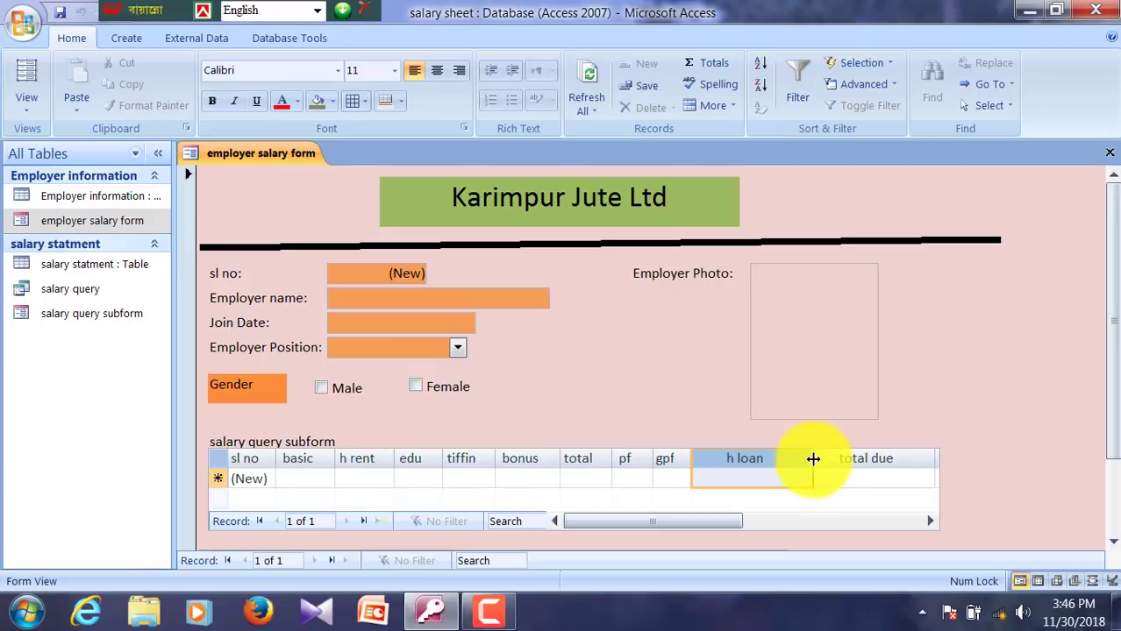
left_click_drag(812, 459, 750, 460)
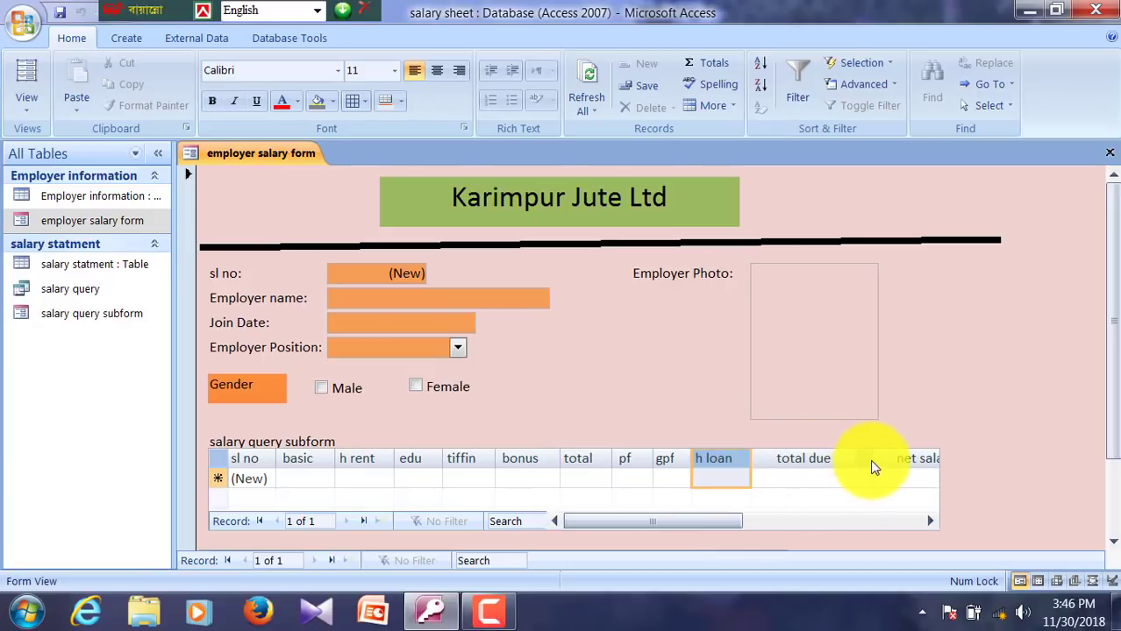
left_click_drag(875, 465, 822, 459)
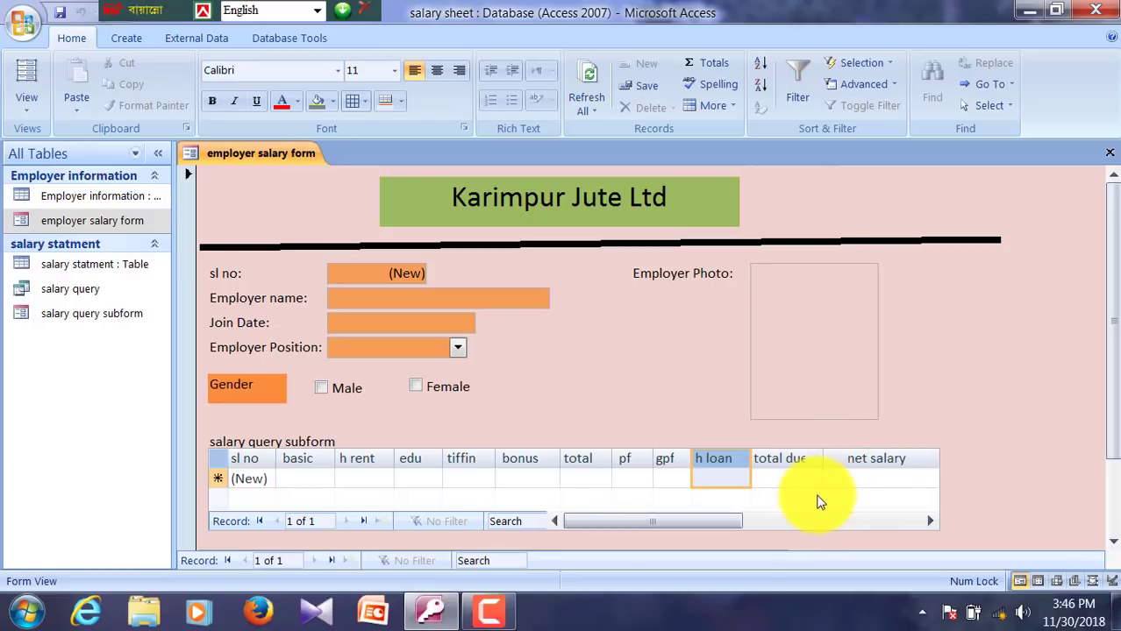
left_click_drag(831, 459, 829, 460)
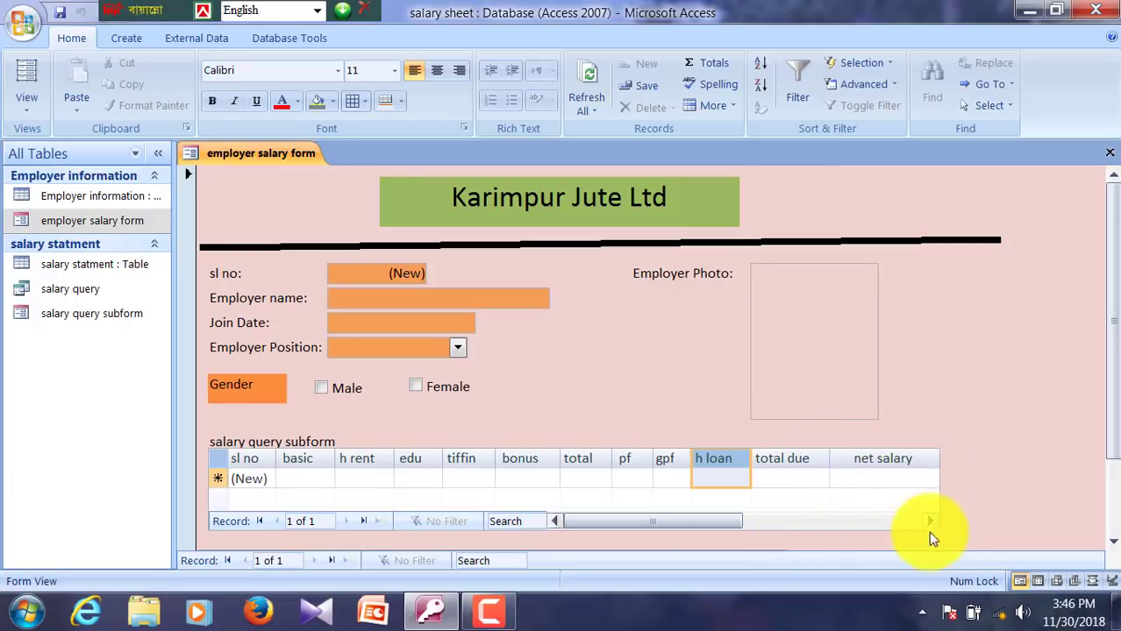
left_click(928, 523)
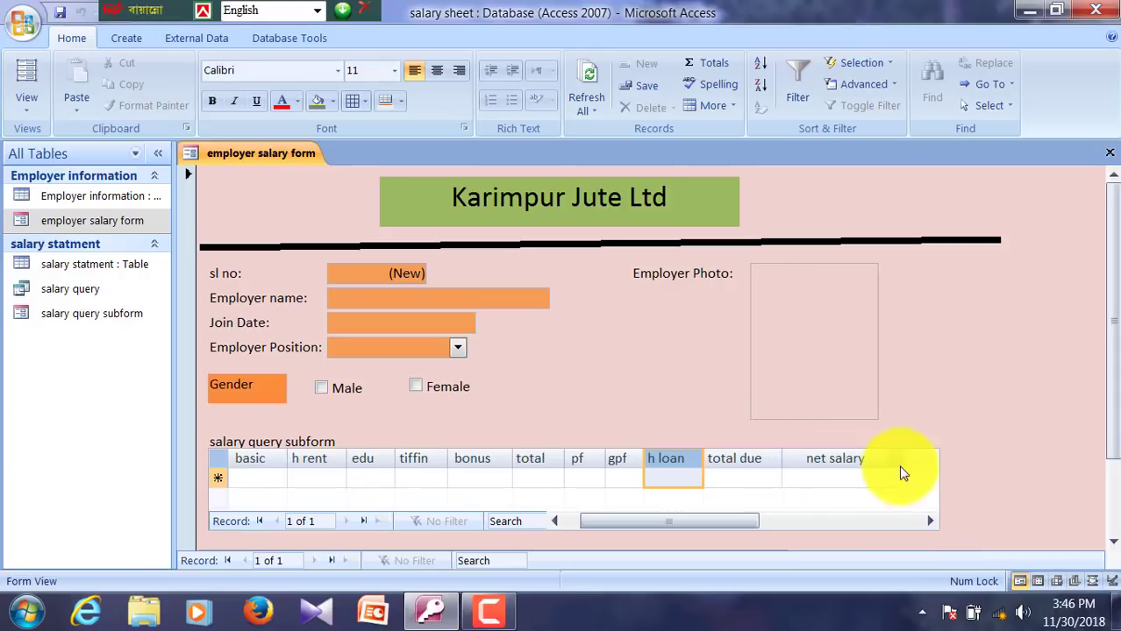
left_click_drag(906, 455, 880, 453)
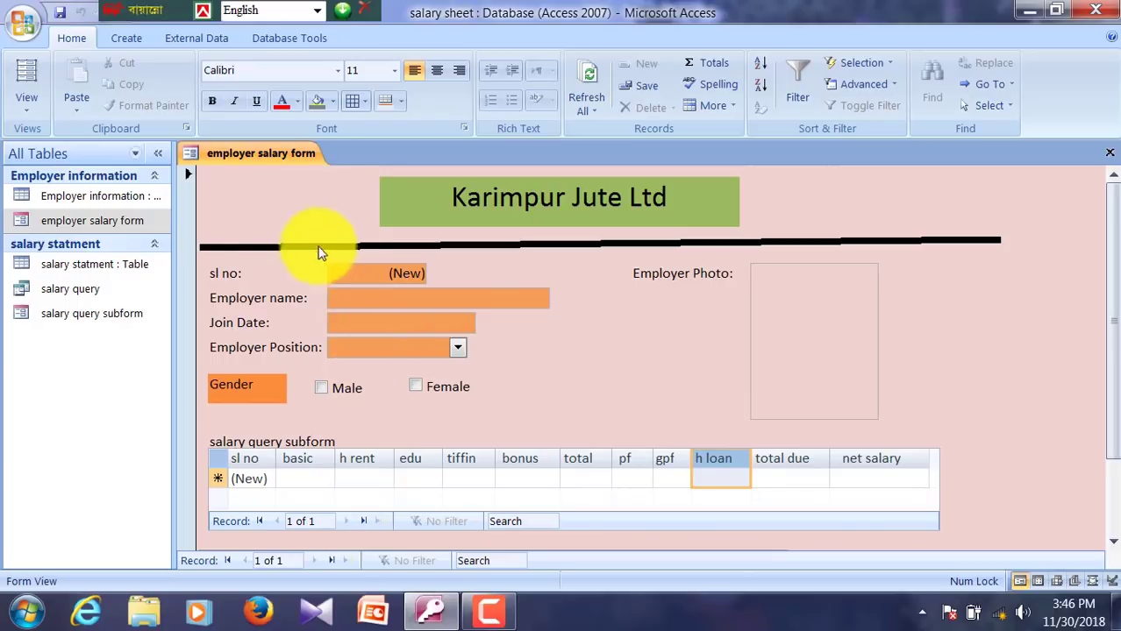
left_click(363, 302)
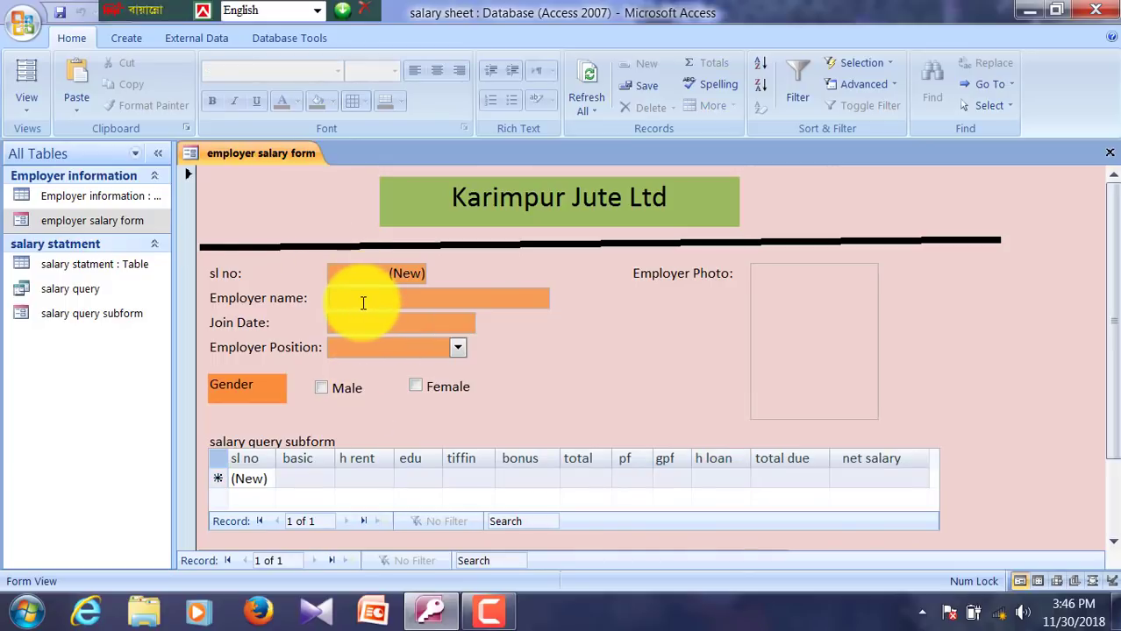
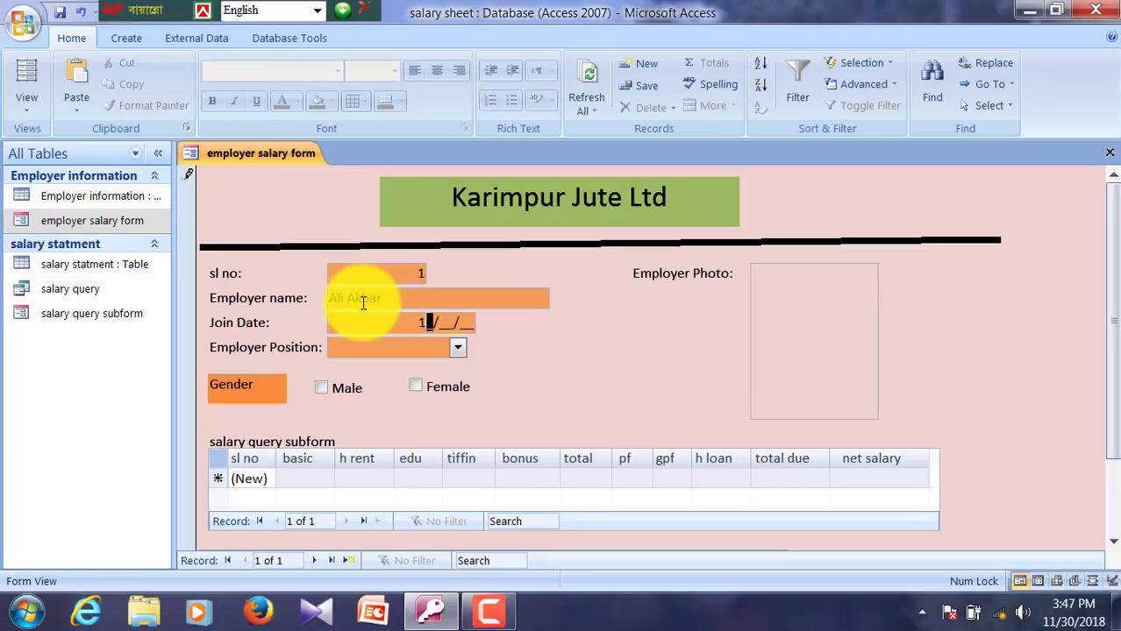
Step: Enter the employee's name, join date 8/18/2018 and position Manager
type("4/08/")
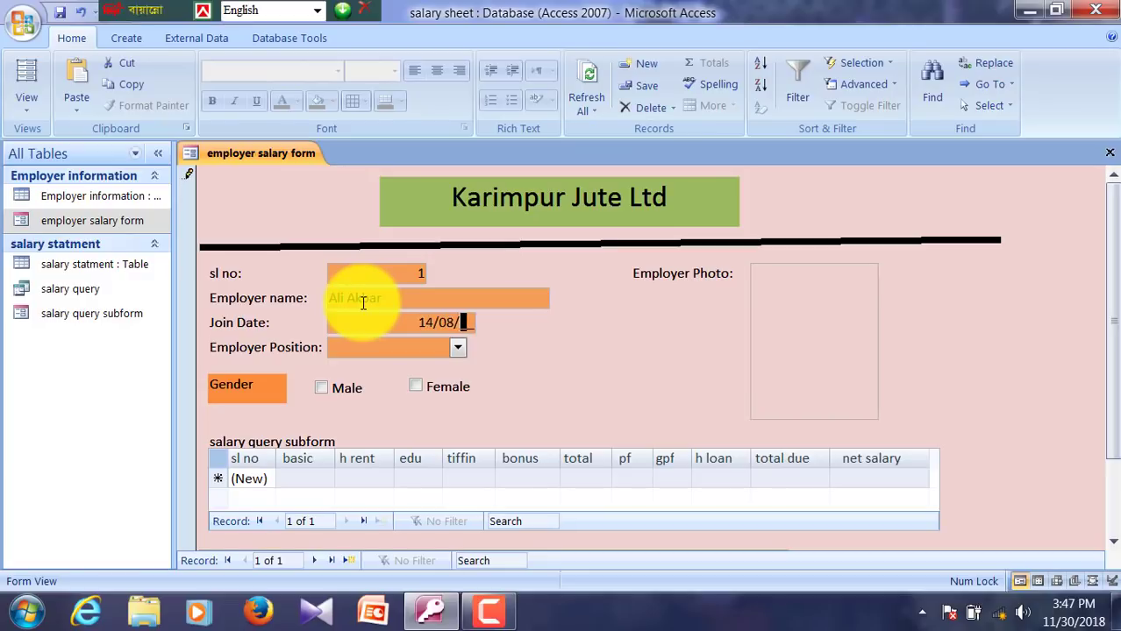
type("0814")
key("Tab")
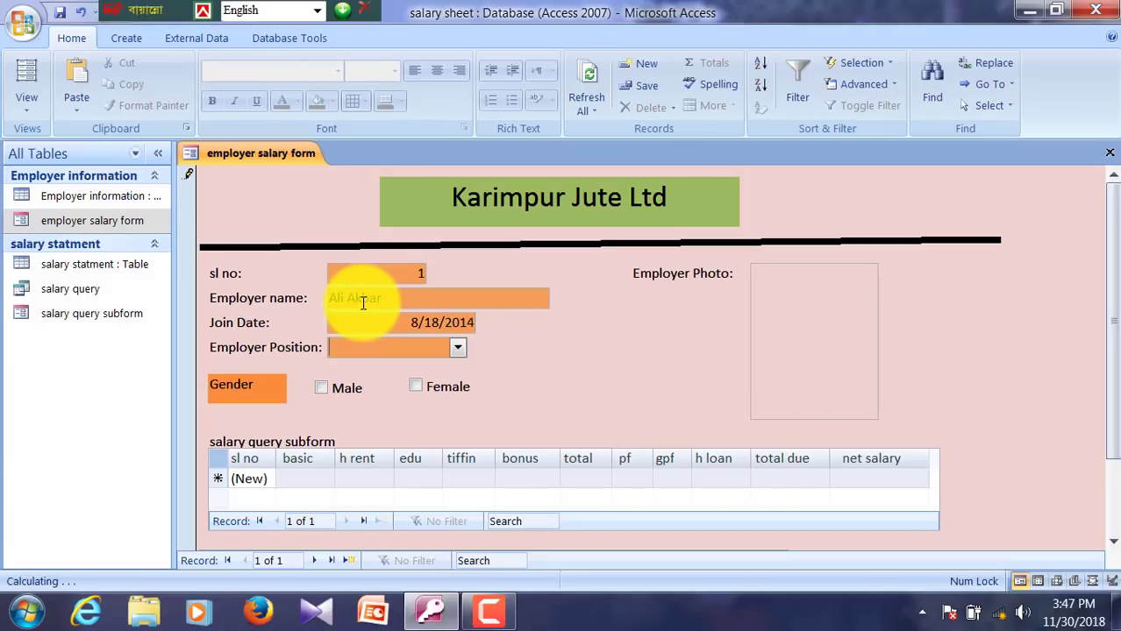
left_click(460, 324)
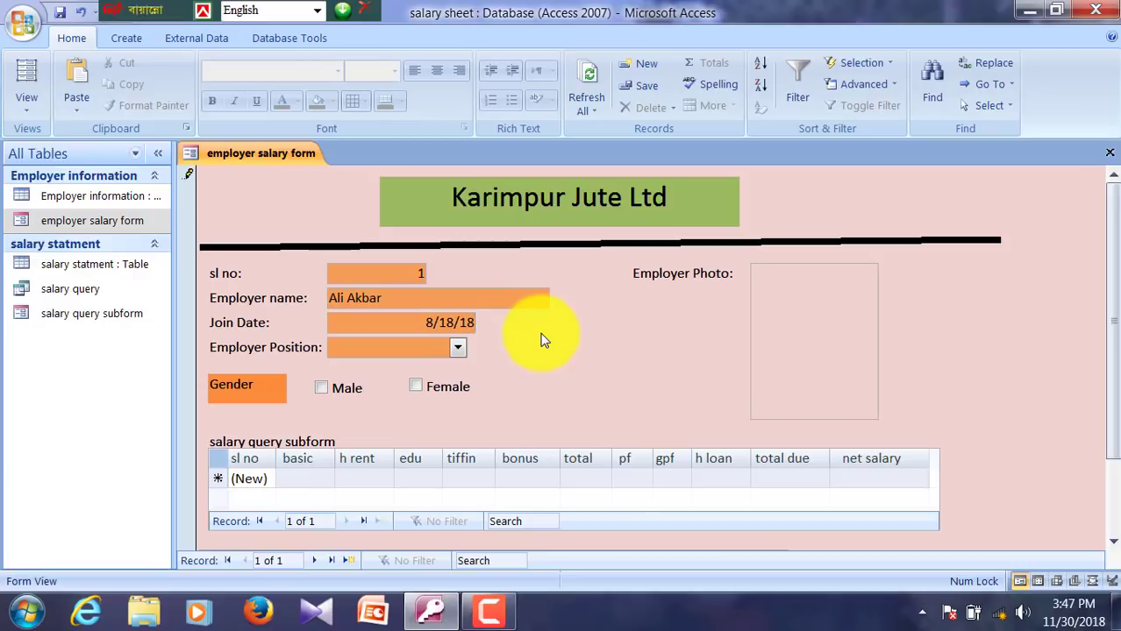
key("Tab")
key("Tab")
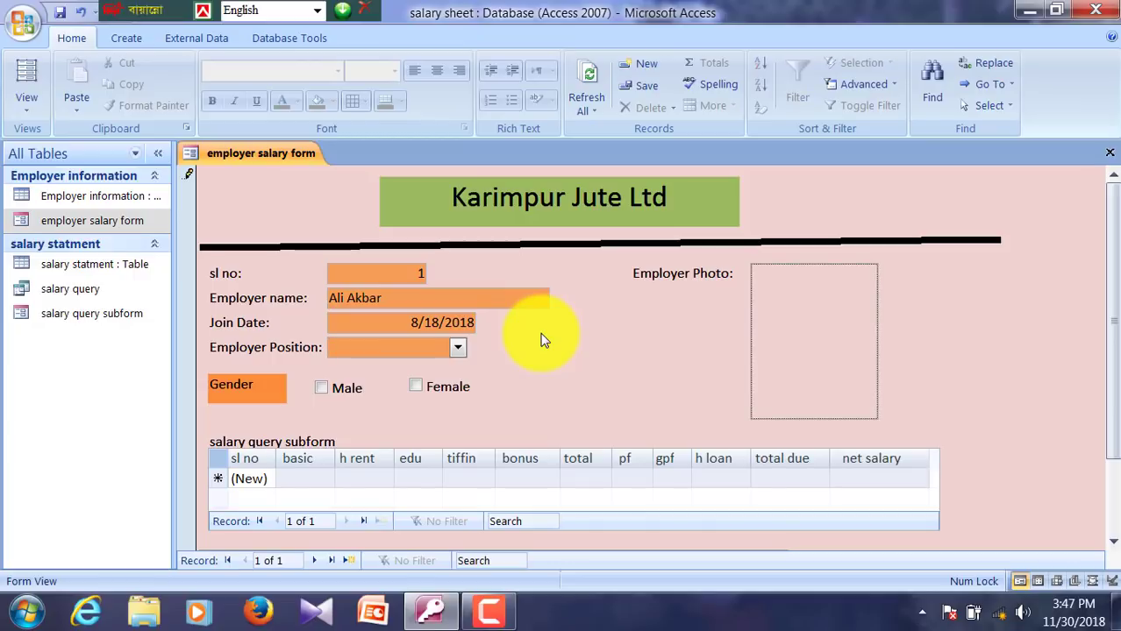
left_click(422, 344)
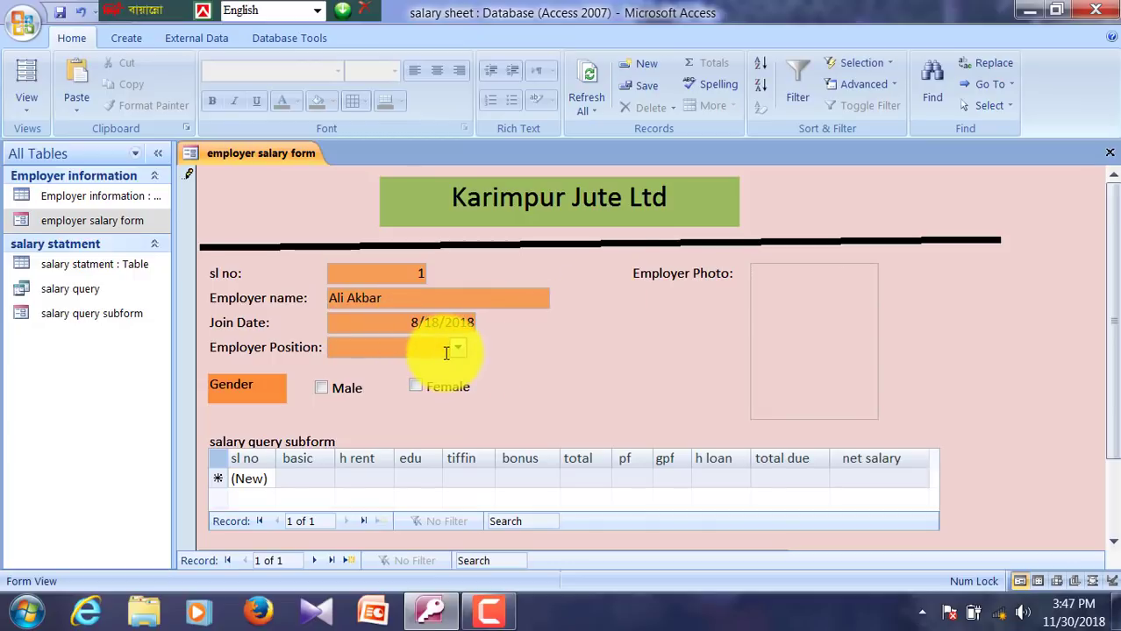
type("M")
key("Tab")
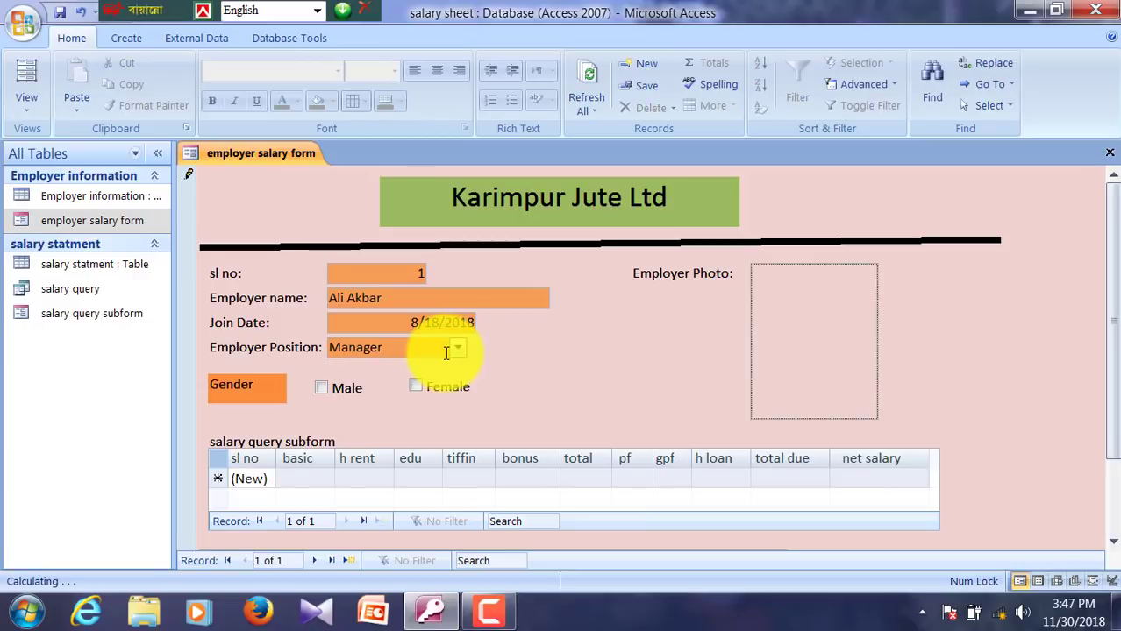
Step: Attach Penguins.jpg from Sample Pictures as the employer photo
left_click(805, 244)
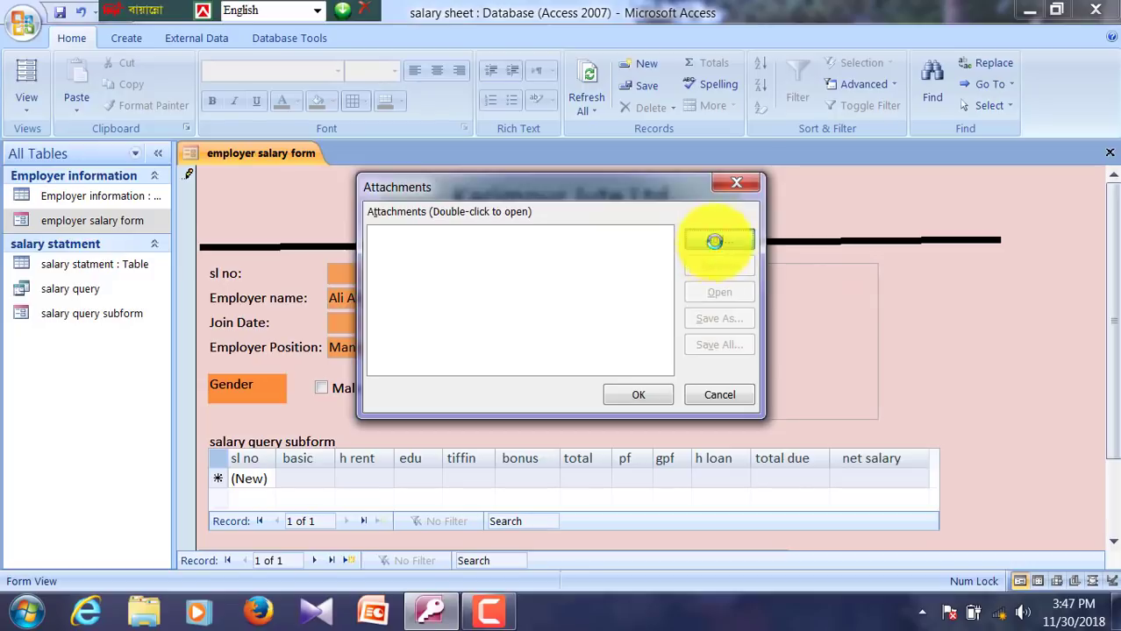
left_click(715, 240)
left_click(447, 372)
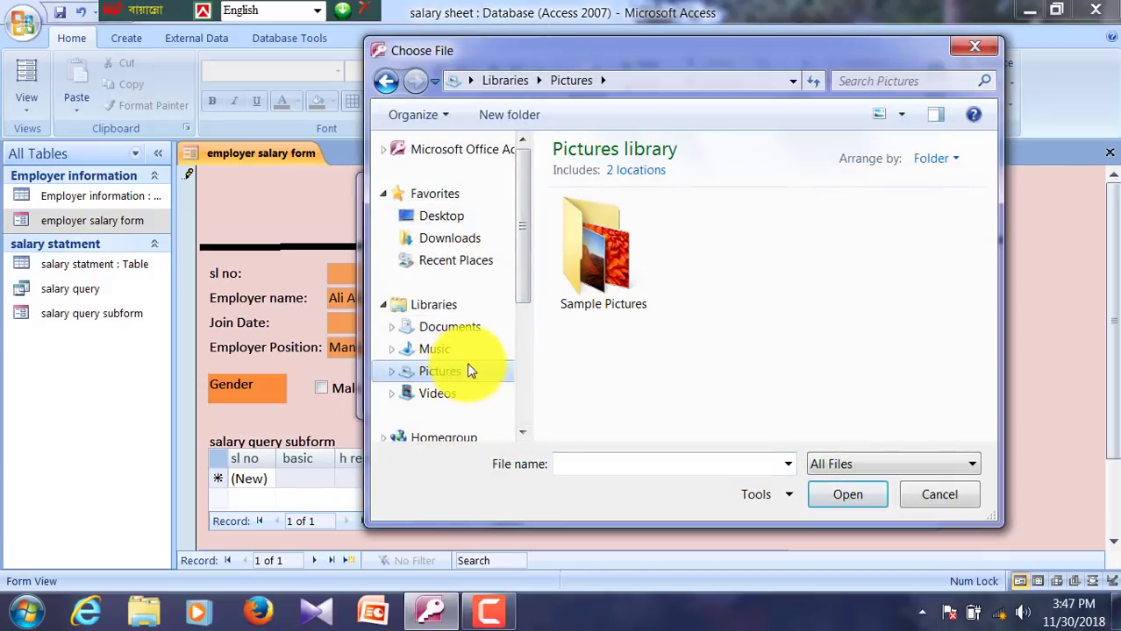
double_click(587, 280)
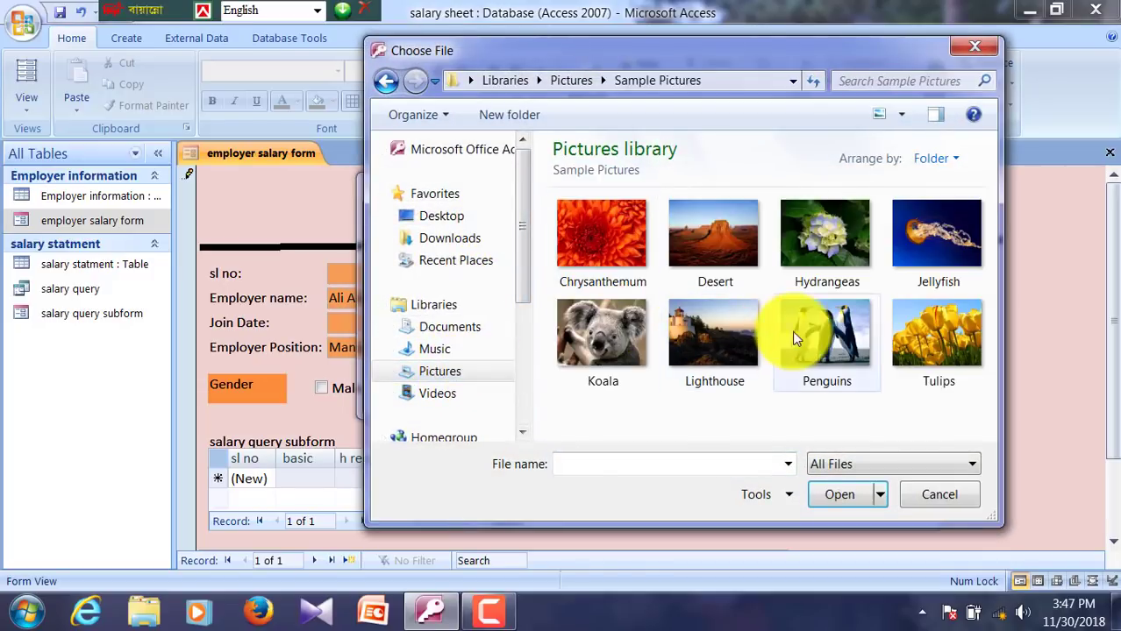
left_click(822, 335)
left_click(835, 494)
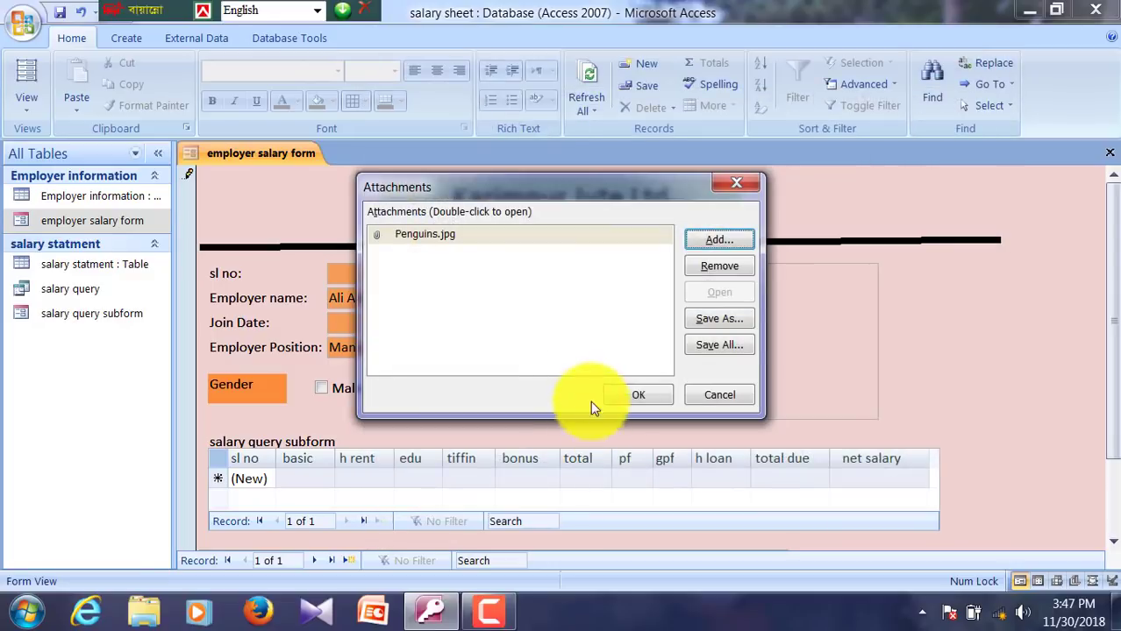
left_click(625, 394)
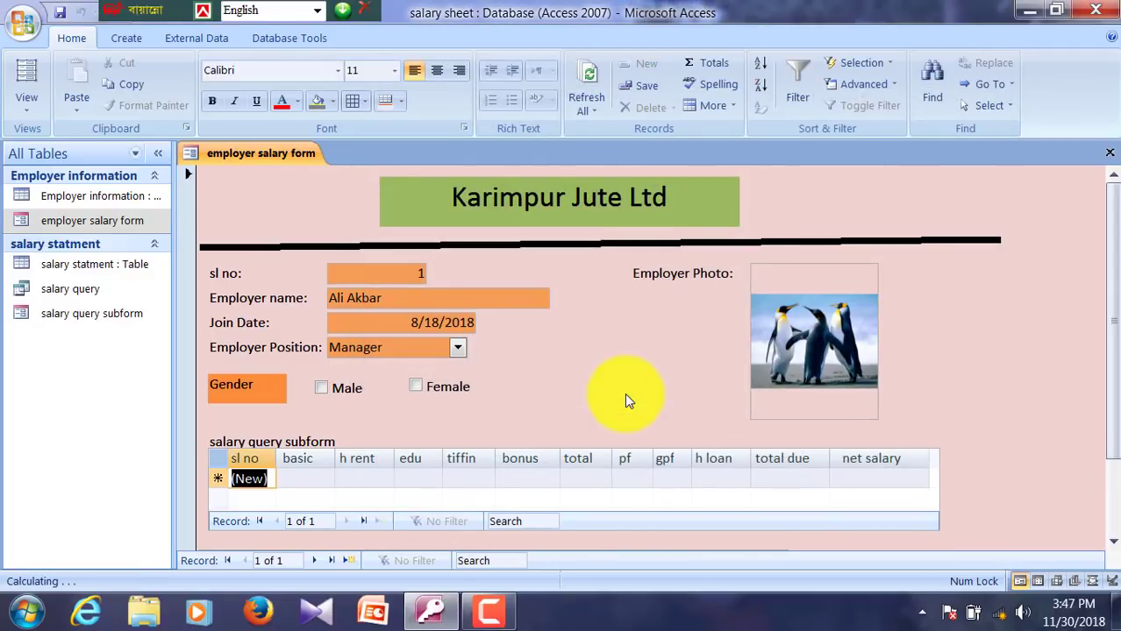
Step: Enter a basic salary of 5500 in the subform row so the totals calculate
left_click(296, 478)
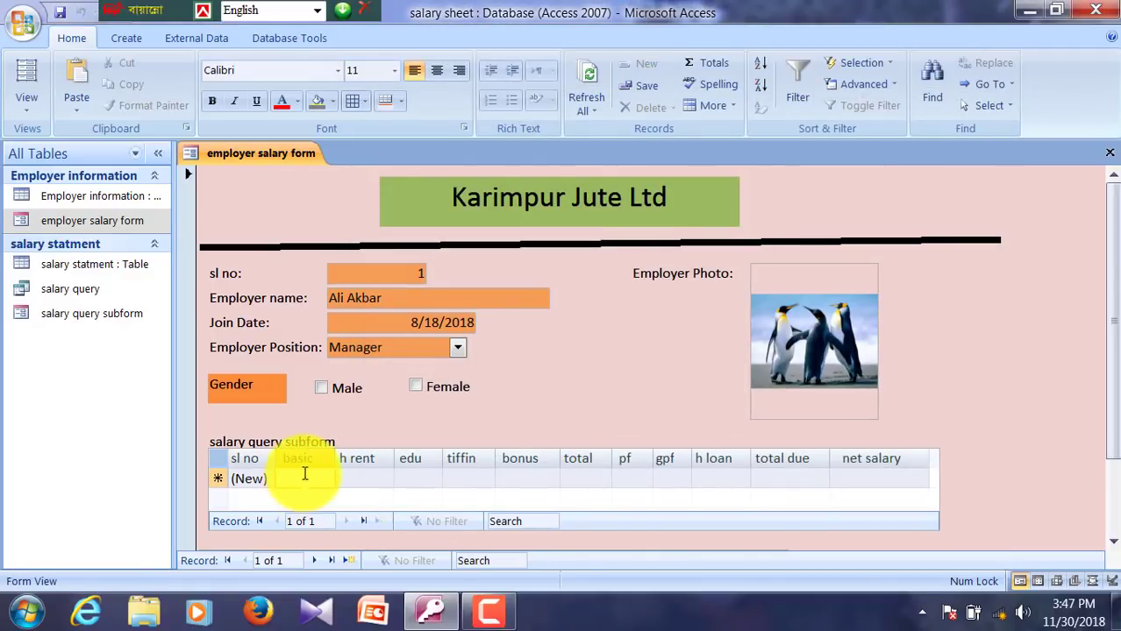
left_click(396, 313)
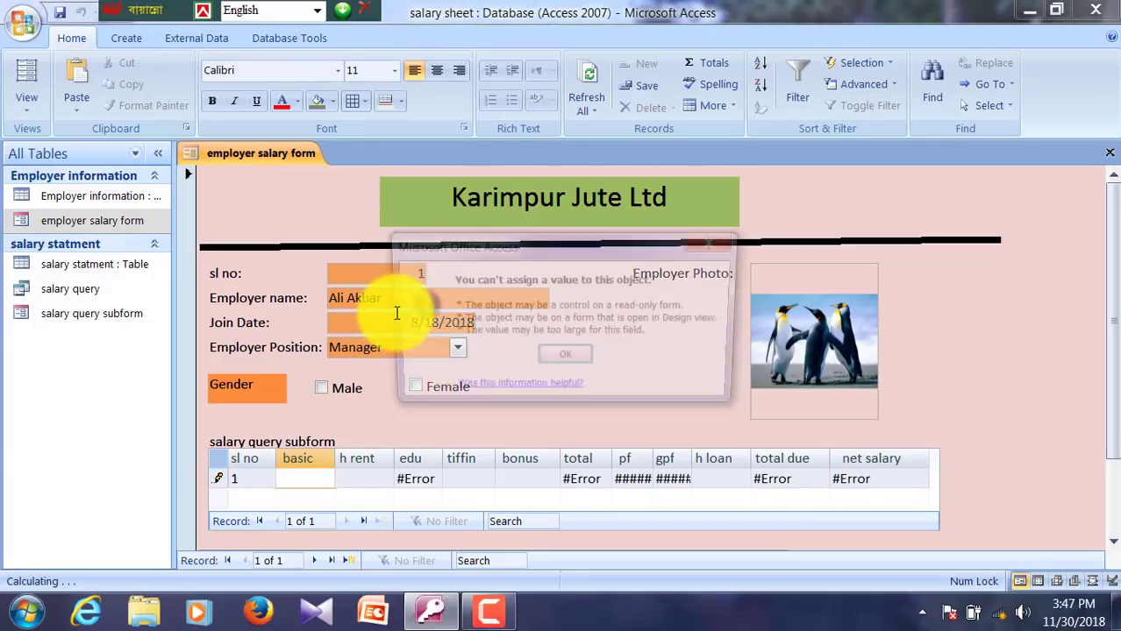
key("Return")
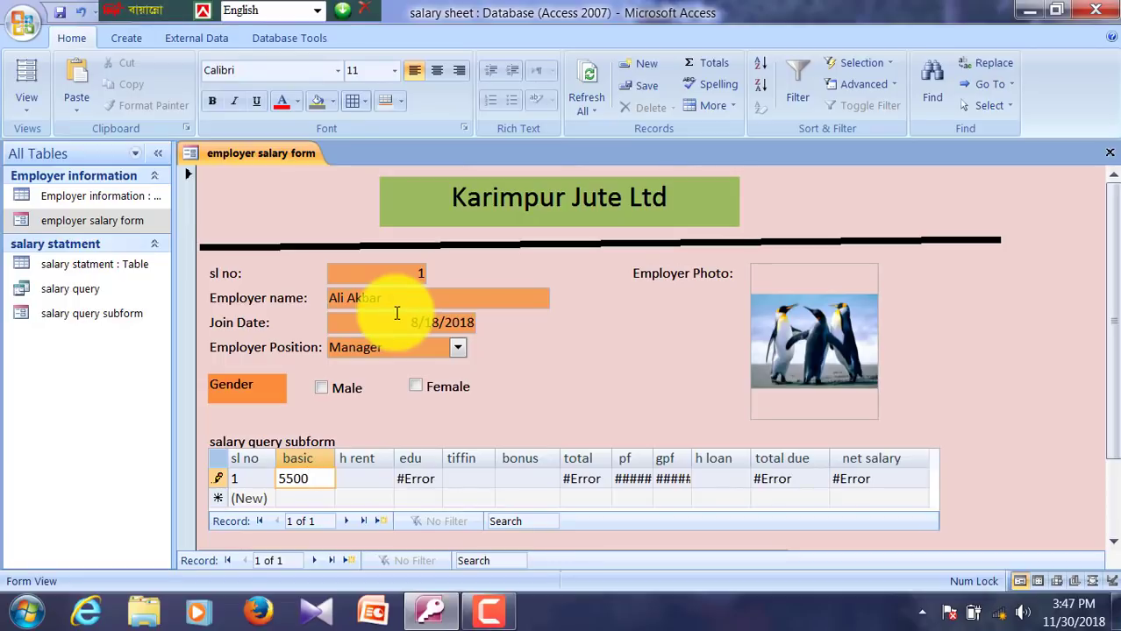
key("Tab")
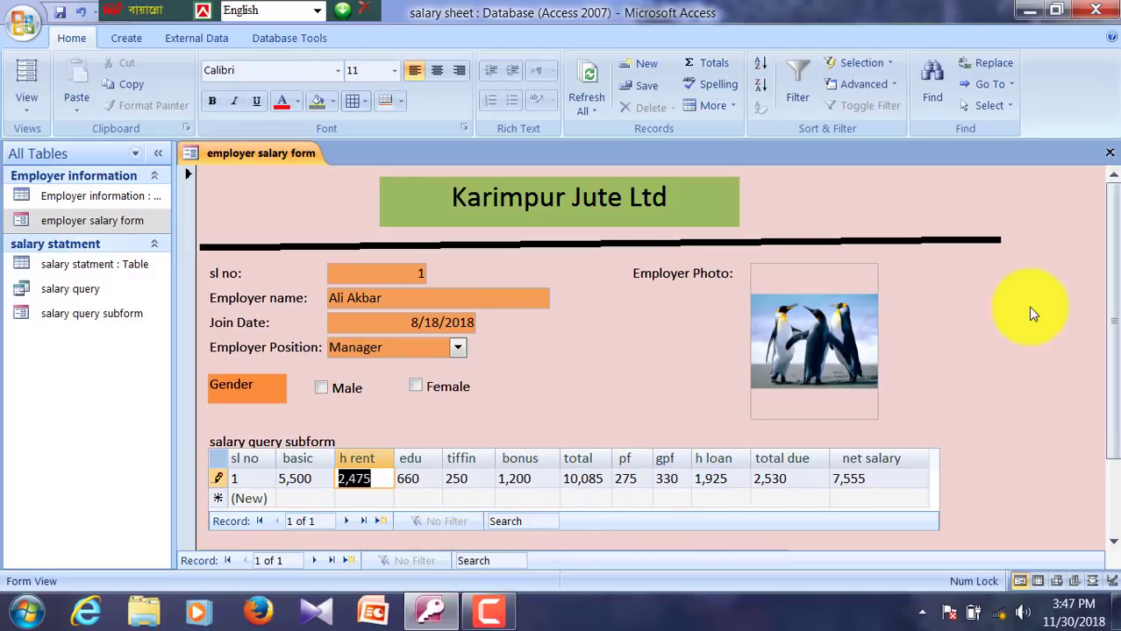
Step: Start a new blank employee record with the Add button
left_click_drag(1112, 379, 1107, 444)
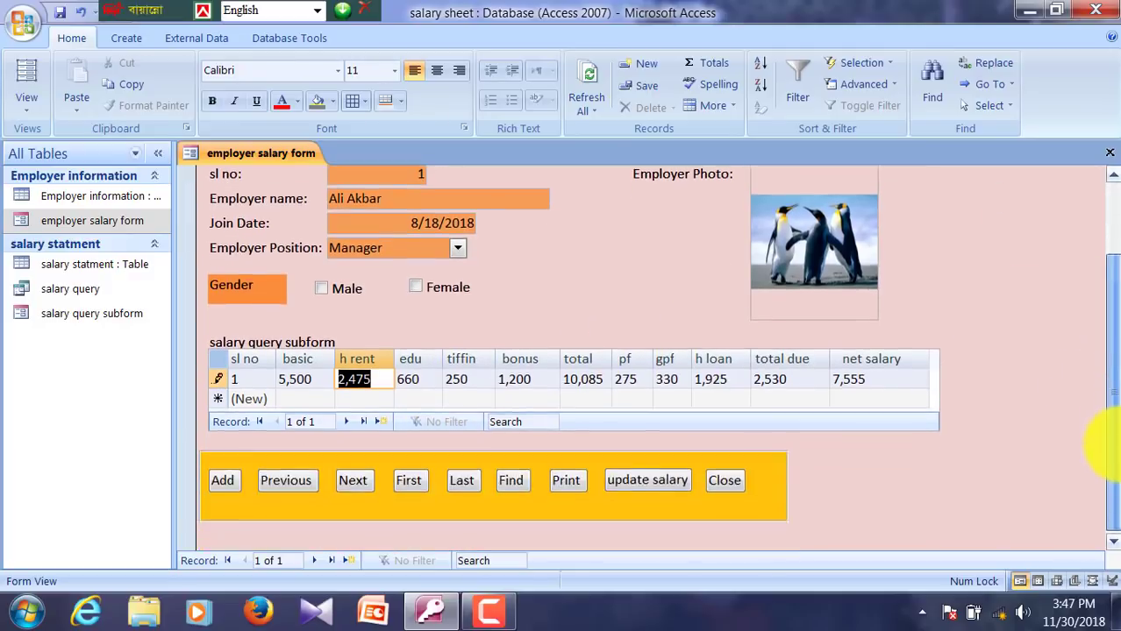
left_click(220, 482)
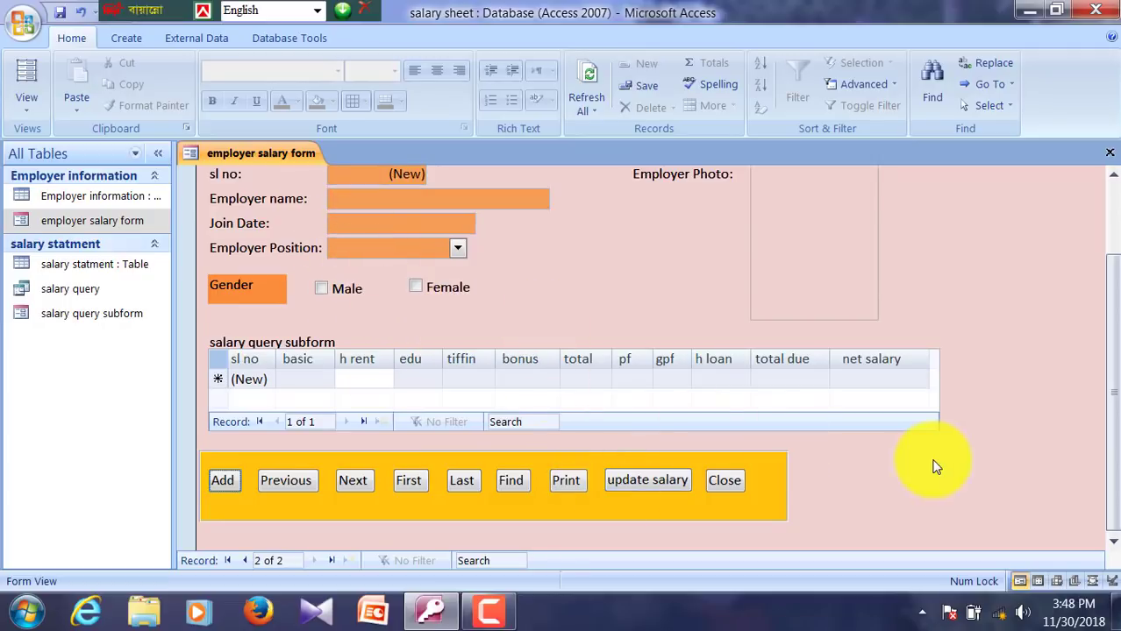
scroll(907, 457, "up", 2)
scroll(978, 313, "down", 2)
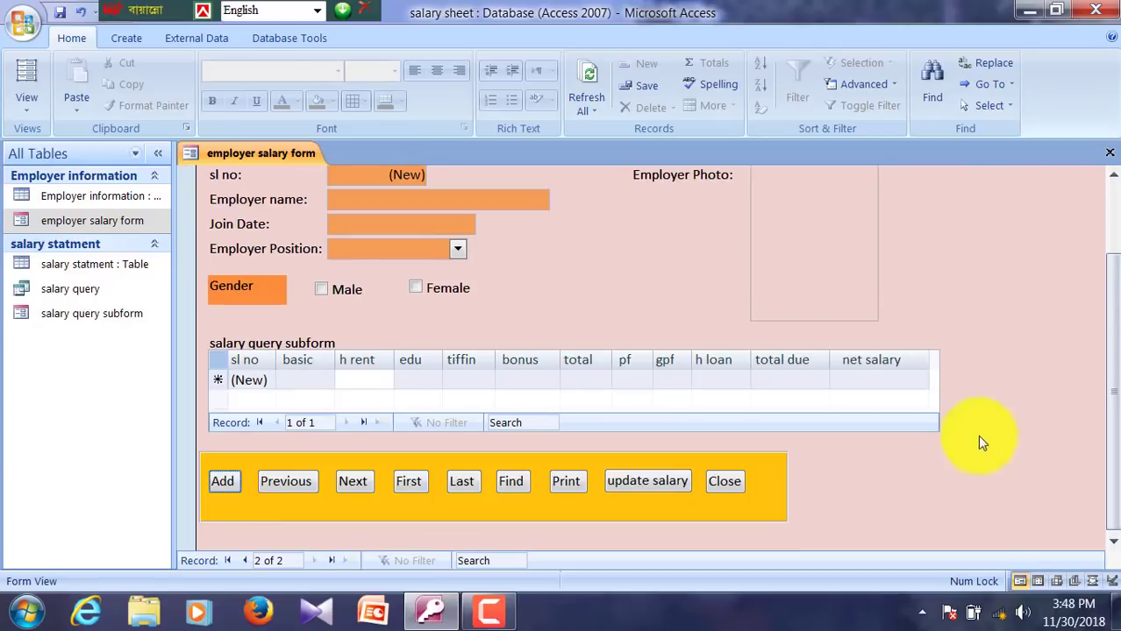
scroll(929, 501, "up", 2)
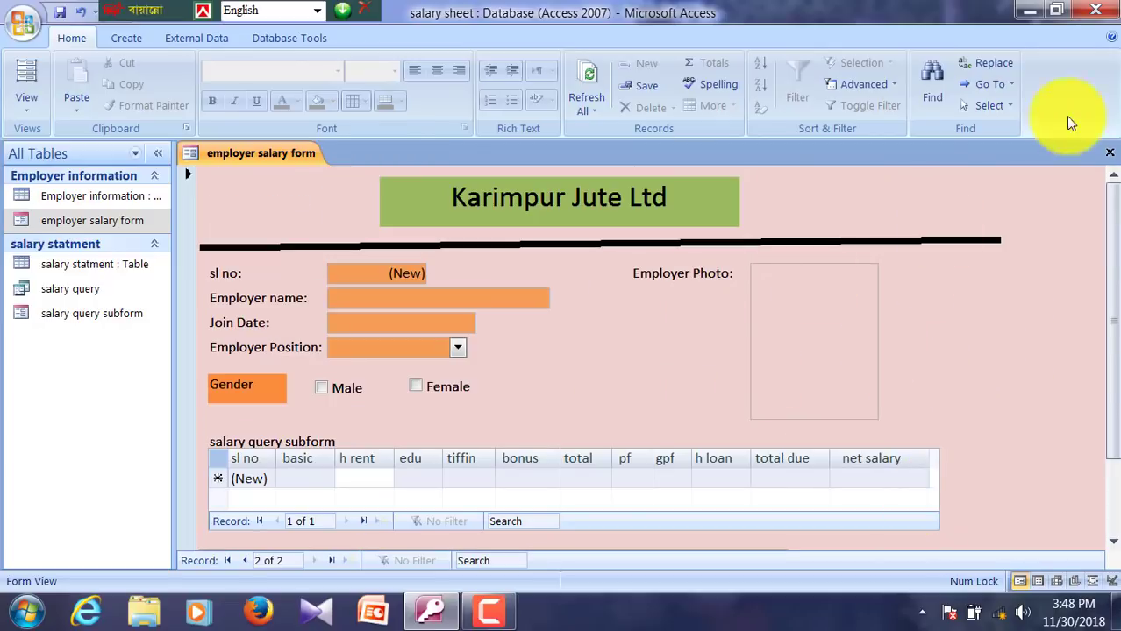
left_click(1108, 159)
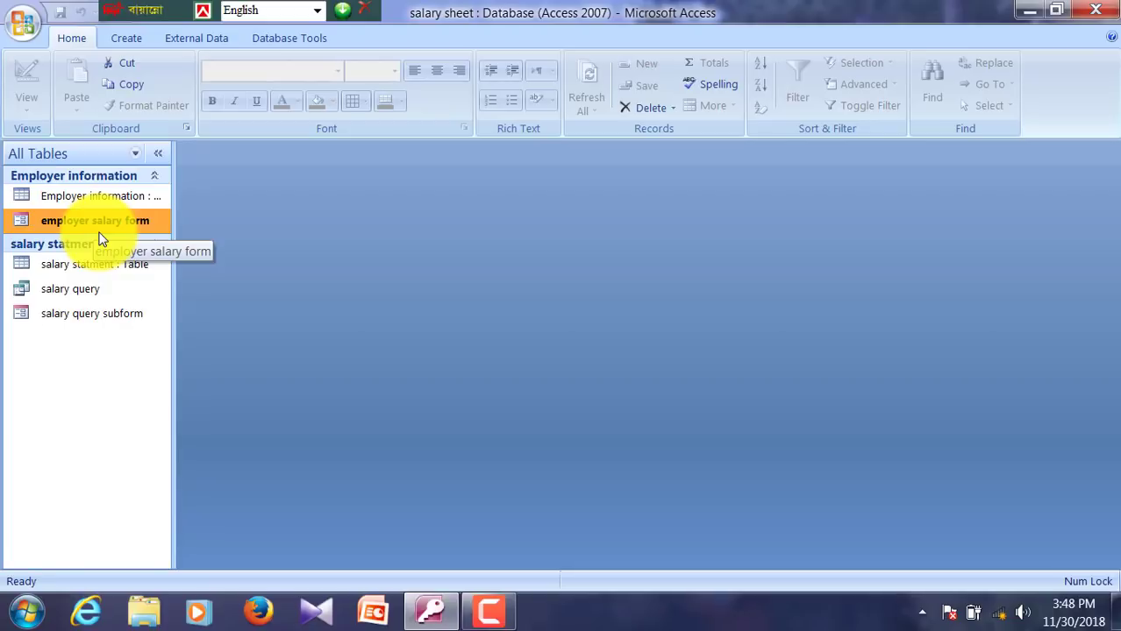
left_click(75, 199)
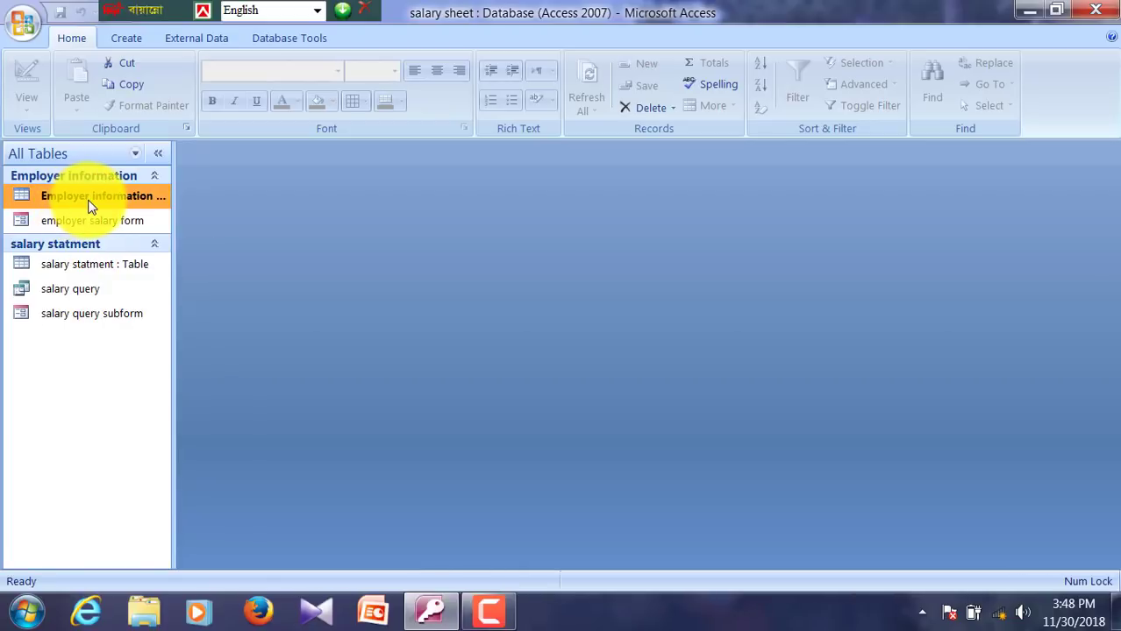
double_click(90, 201)
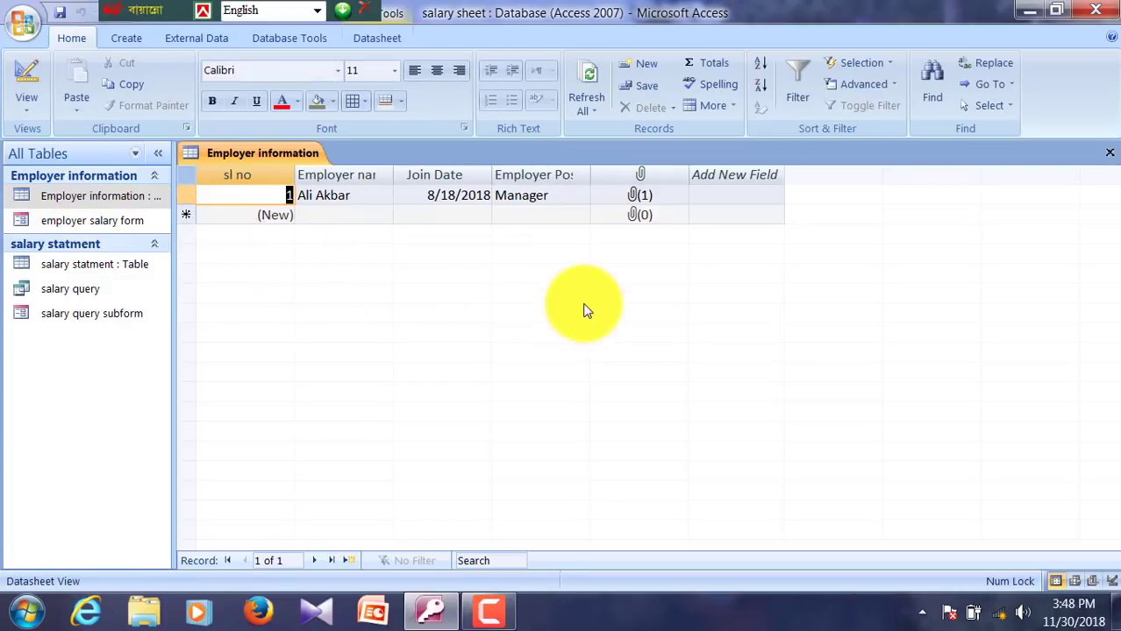
left_click(1110, 152)
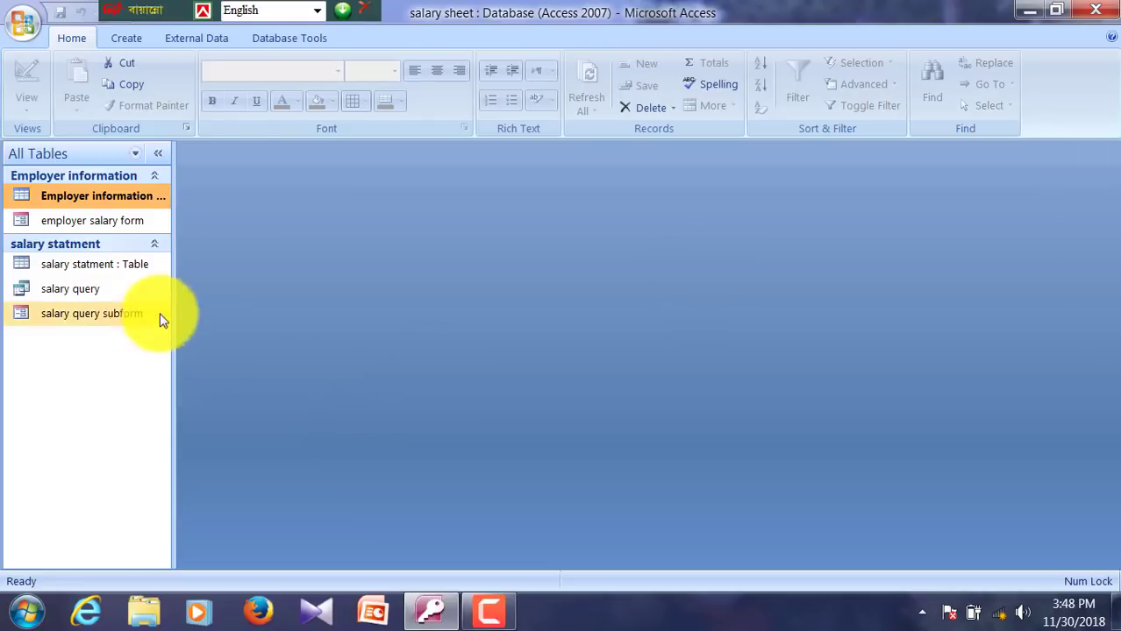
left_click(108, 223)
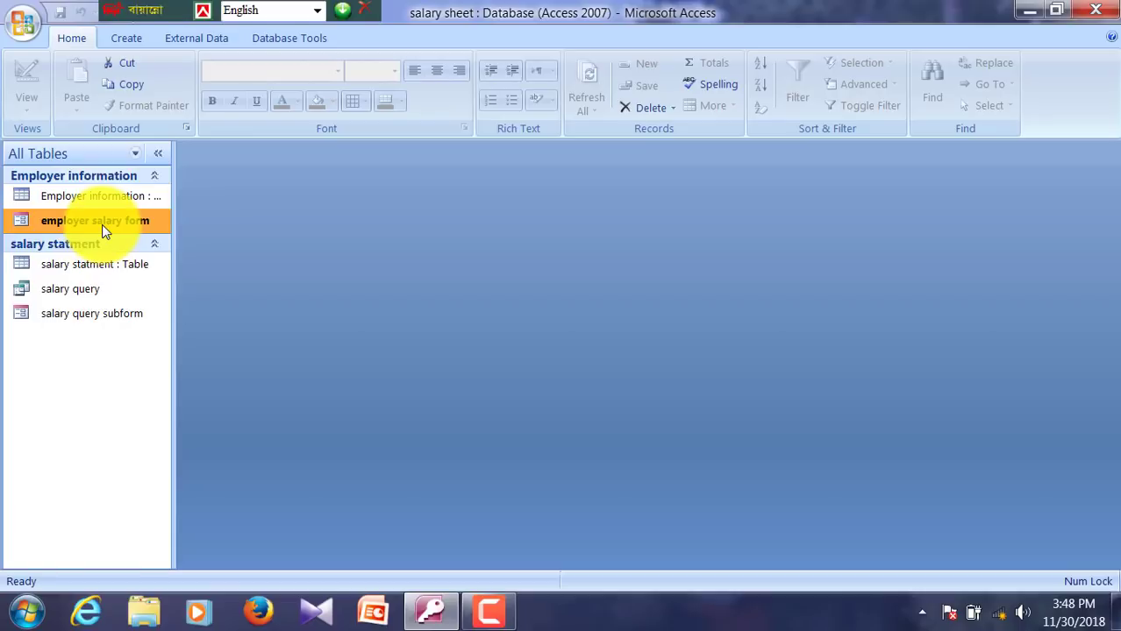
double_click(102, 224)
scroll(106, 235, "down", 2)
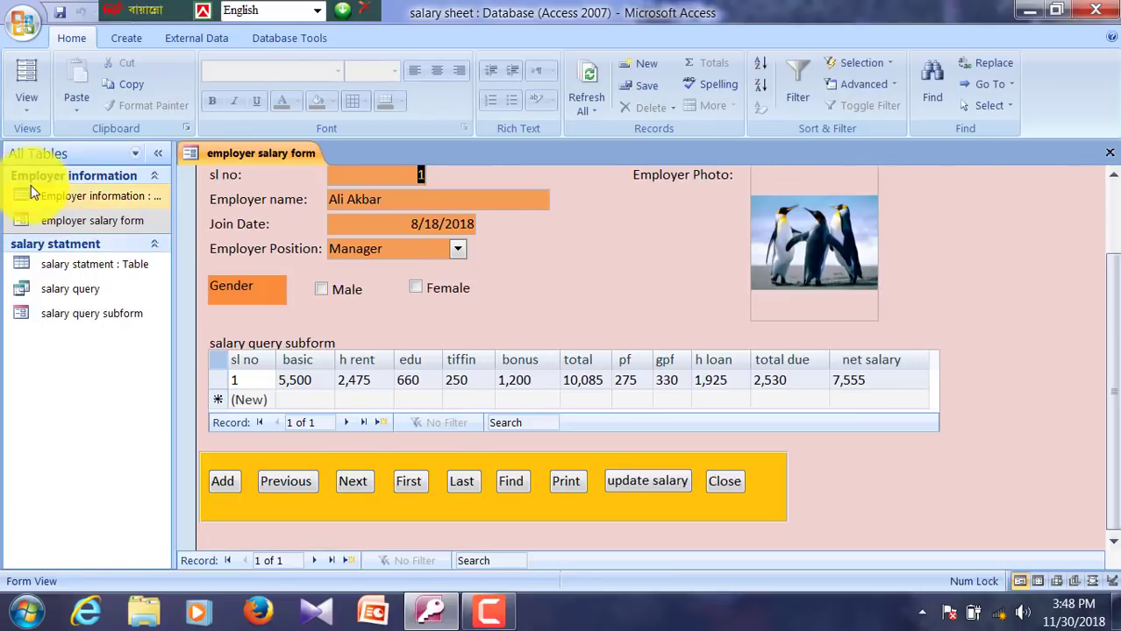
left_click(224, 484)
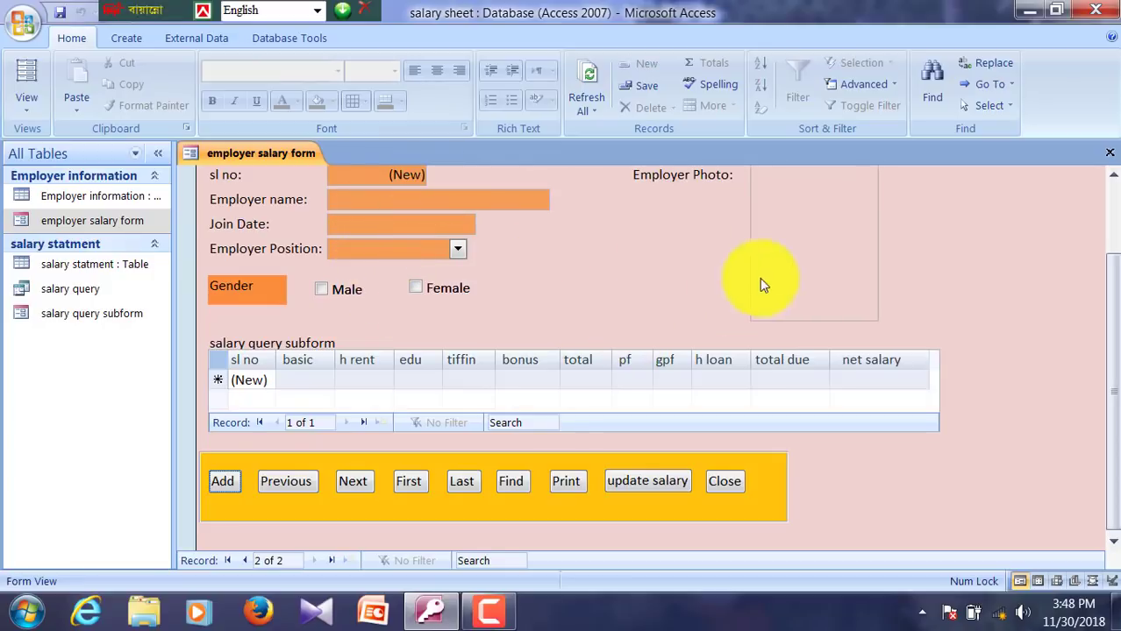
right_click(986, 281)
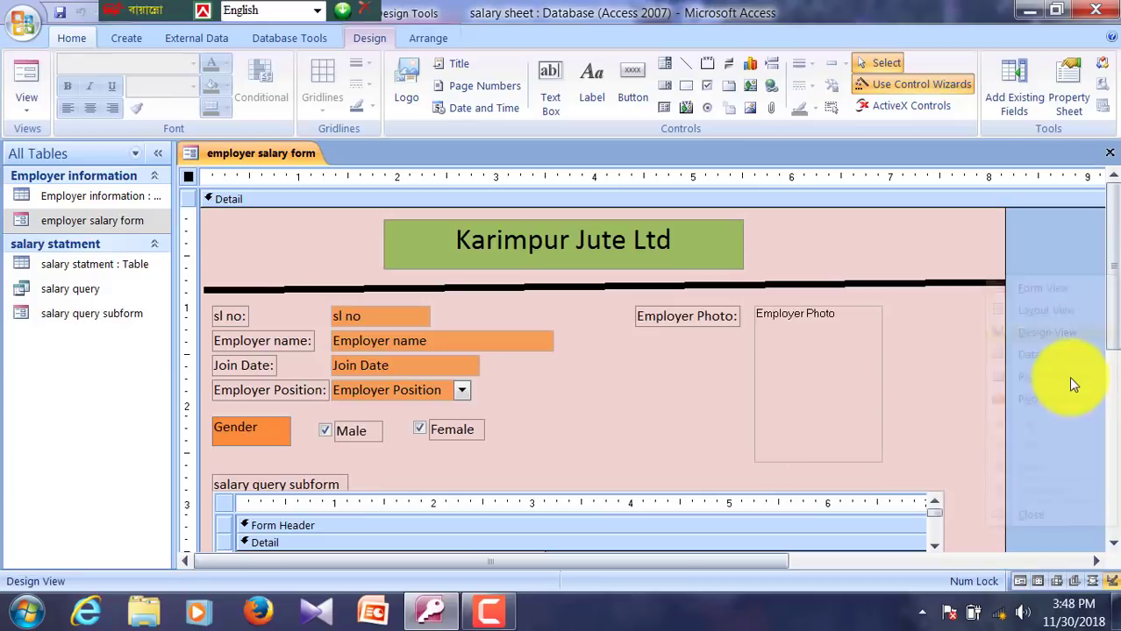
Step: In Design view nudge the Employer Photo box right, then close and save the form
left_click(1063, 331)
scroll(1064, 375, "down", 3)
left_click(816, 337)
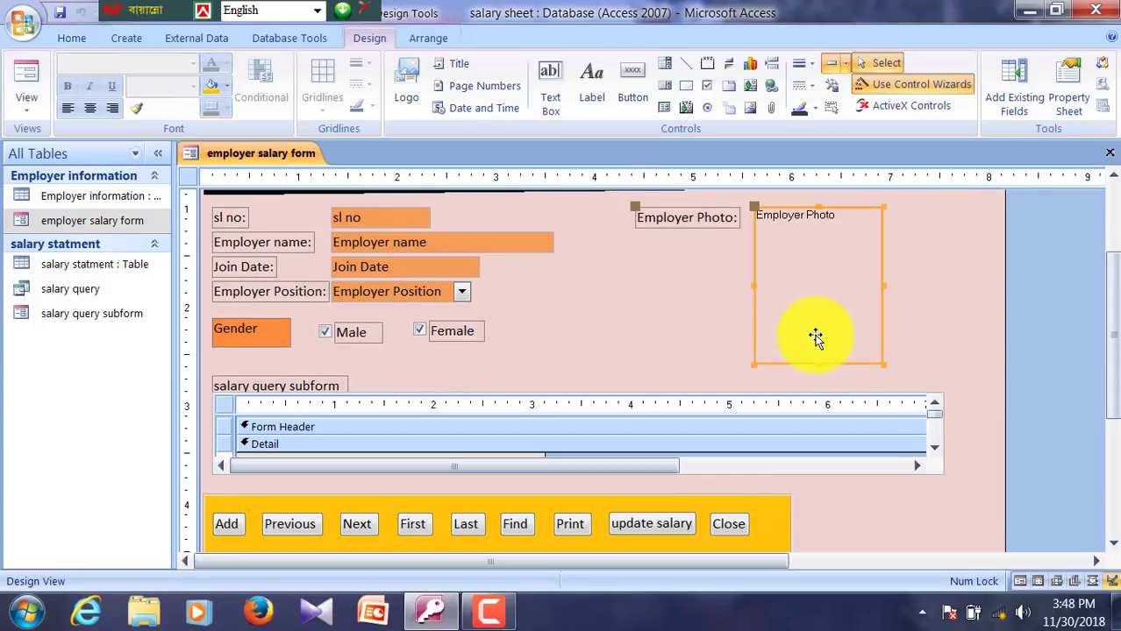
key("Right")
key("Right")
key("Right")
key("Right")
key("Right")
key("Right")
key("Right")
key("Right")
key("Right")
key("Right")
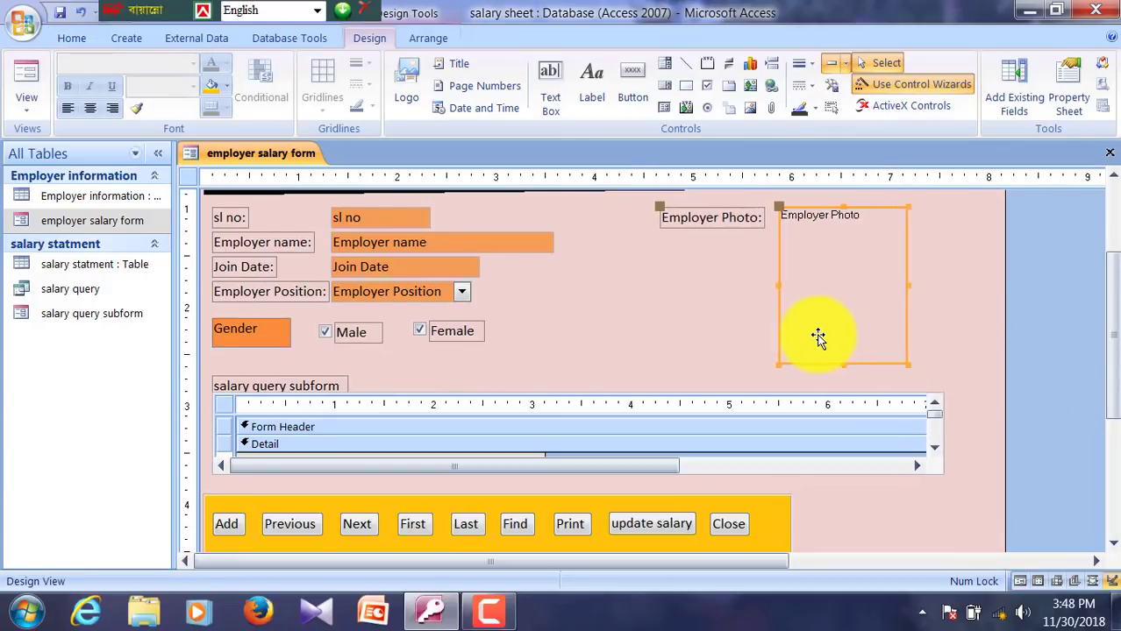
left_click(783, 368)
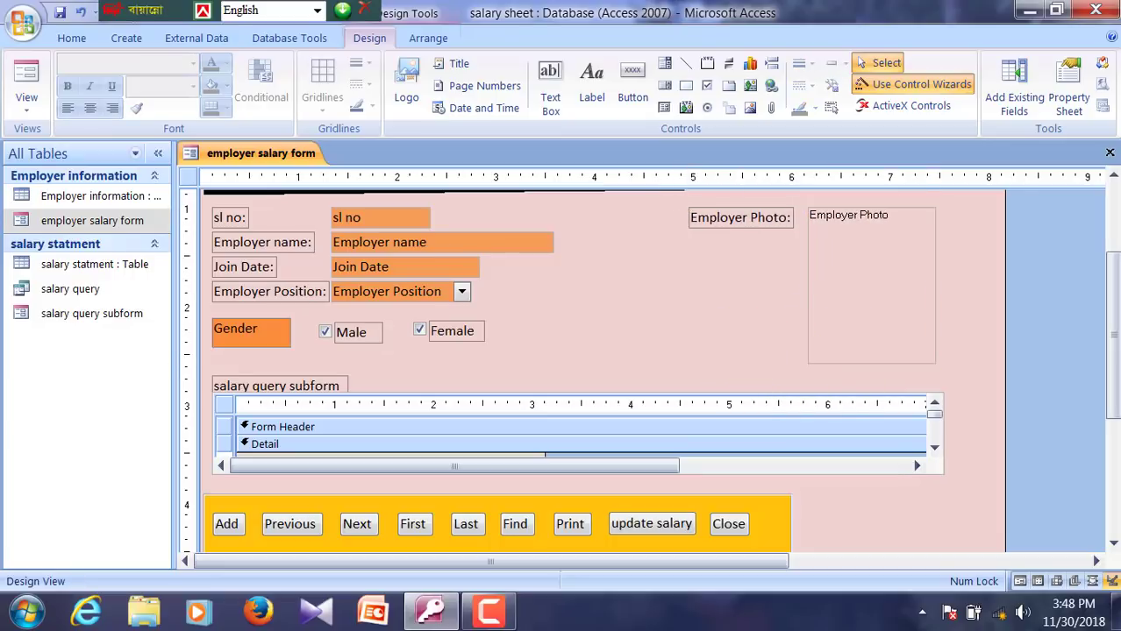
left_click(1109, 153)
left_click(488, 355)
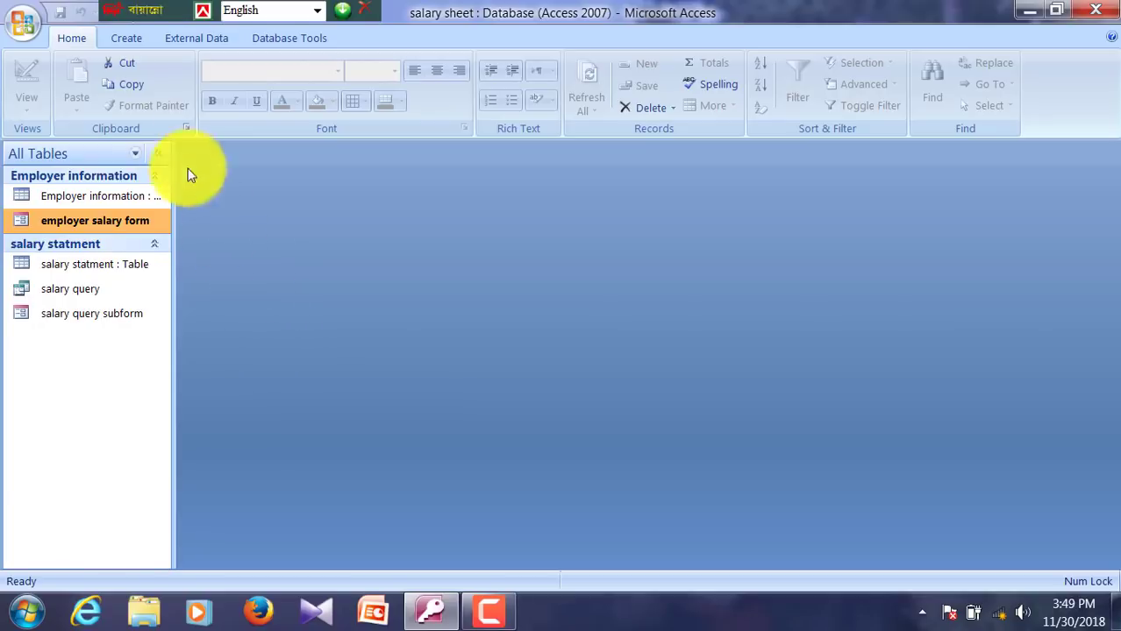
Step: Create a new macro with an OpenForm action that opens employer salary form
left_click(126, 40)
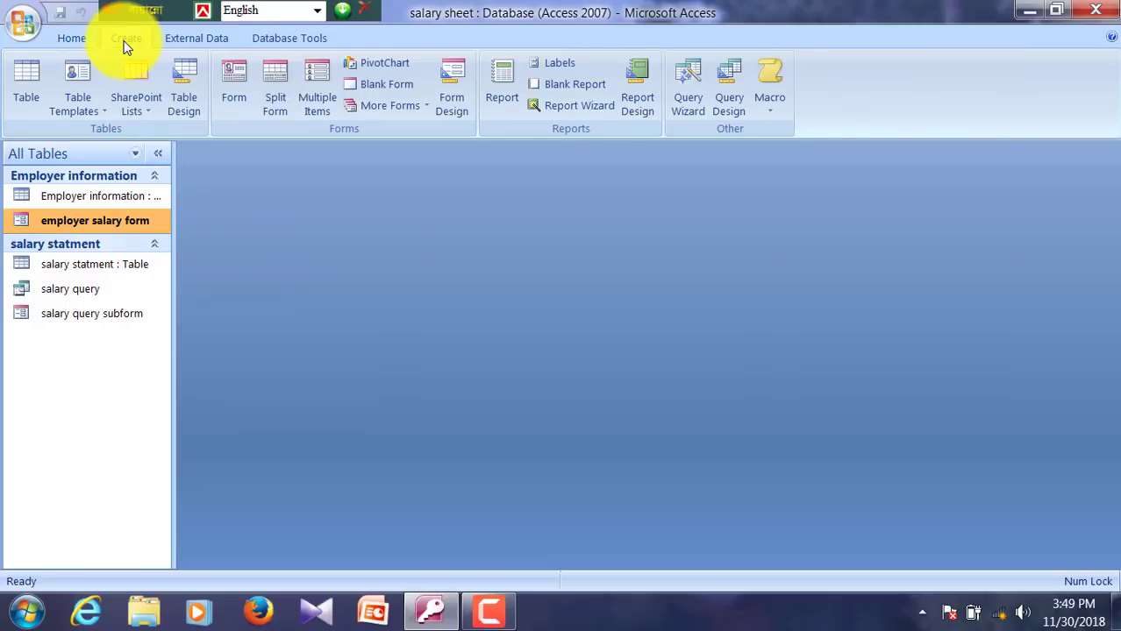
left_click(766, 99)
left_click(792, 145)
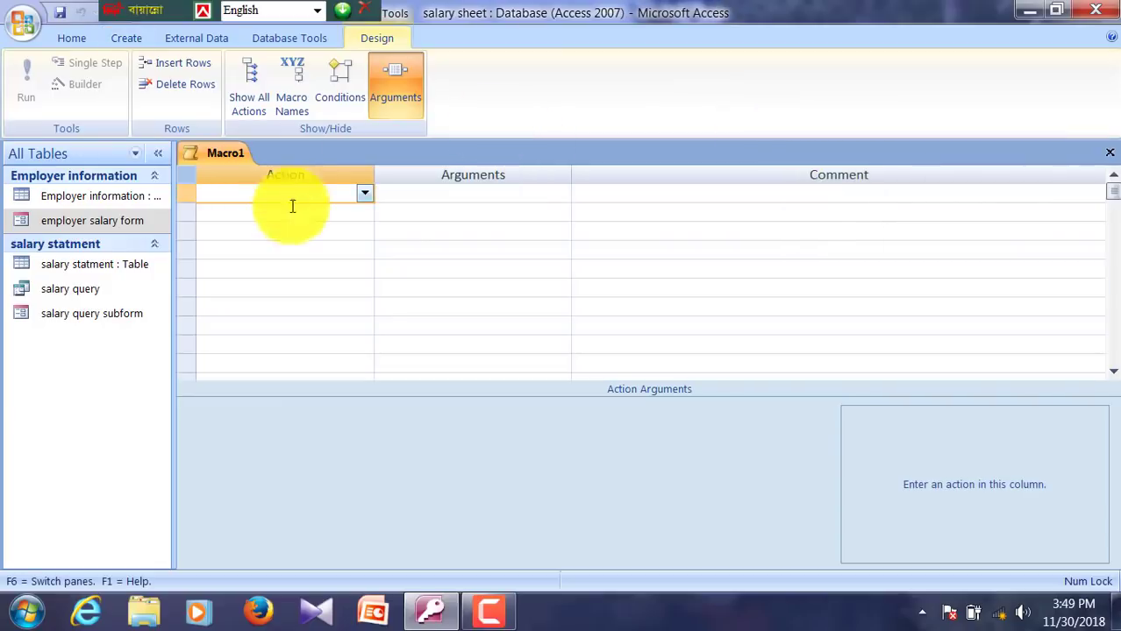
left_click(363, 194)
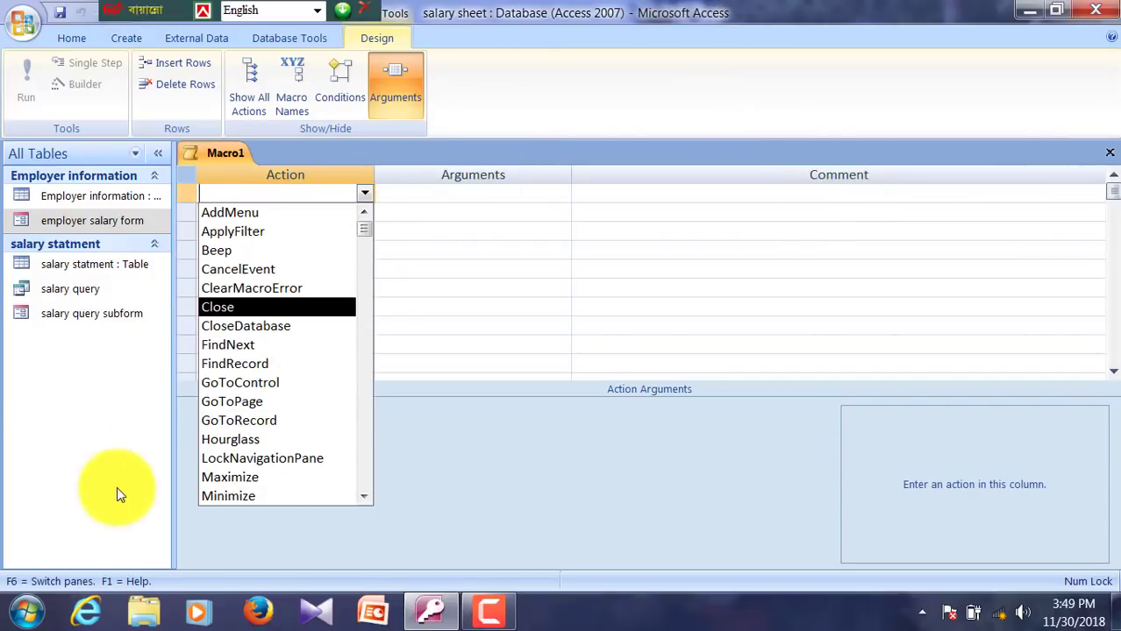
scroll(323, 357, "down", 4)
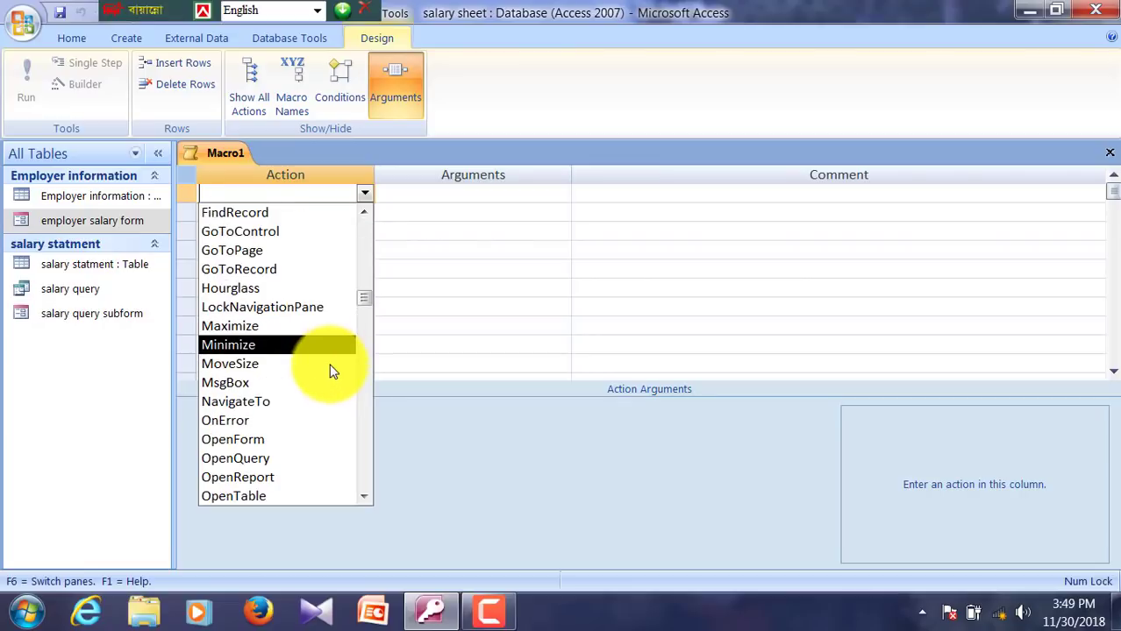
left_click(254, 439)
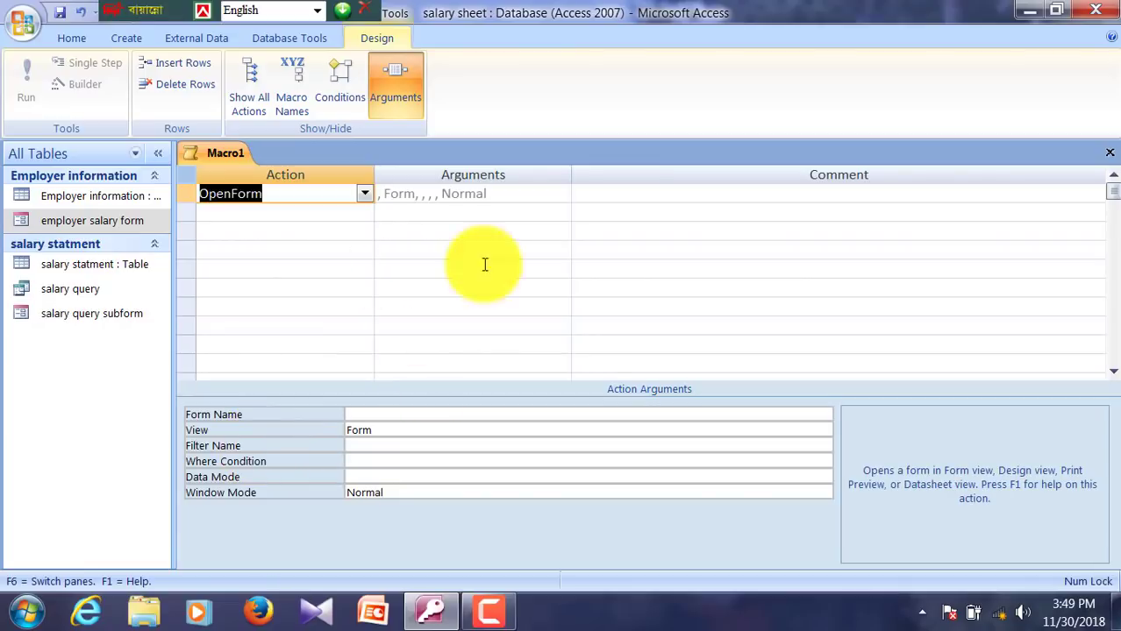
left_click(405, 415)
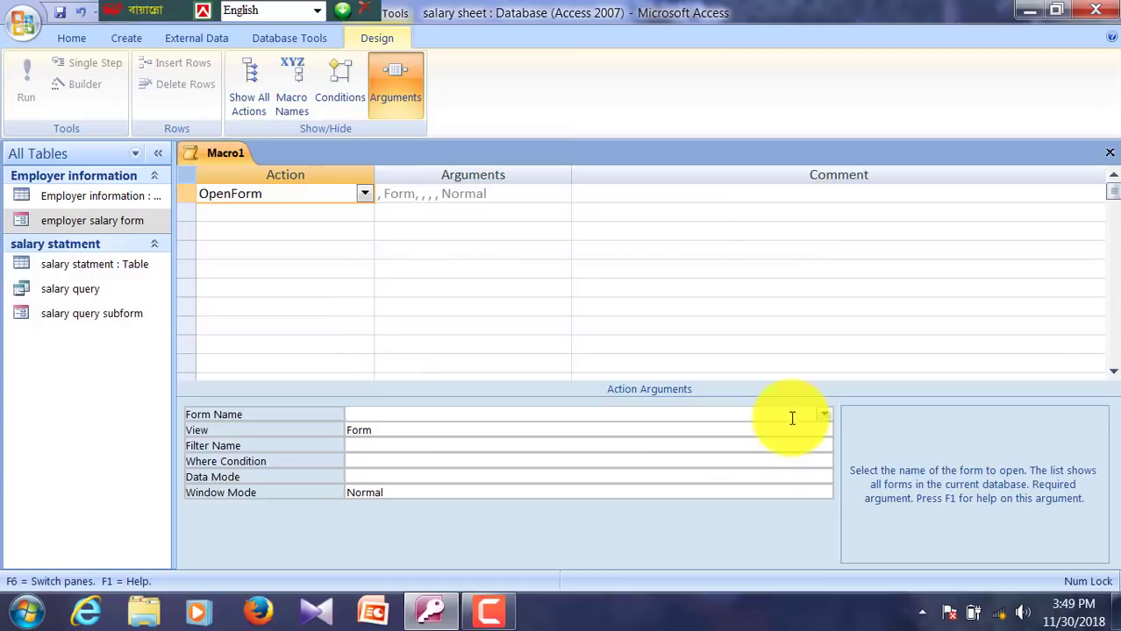
left_click(823, 415)
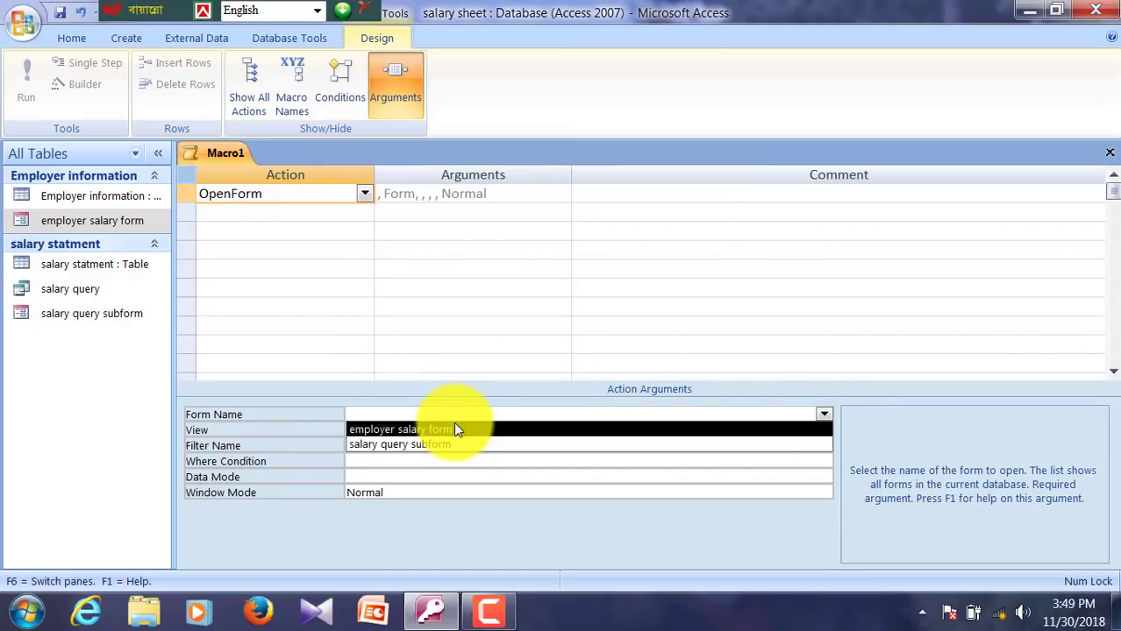
left_click(403, 431)
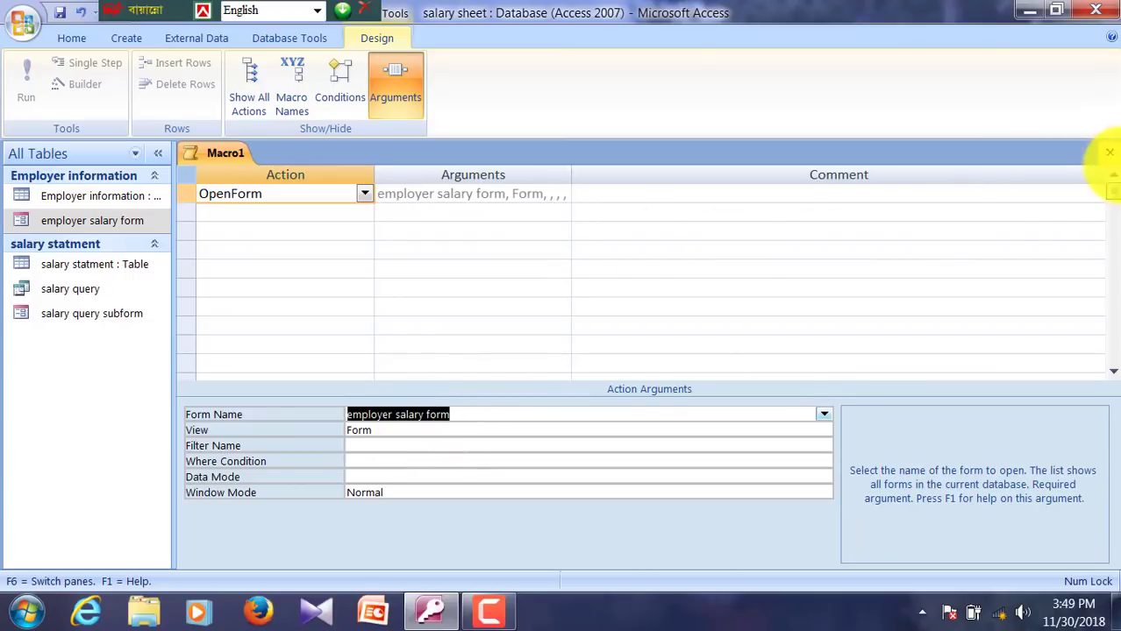
Step: Close the macro and save it as 'employer salary form'
left_click(1109, 153)
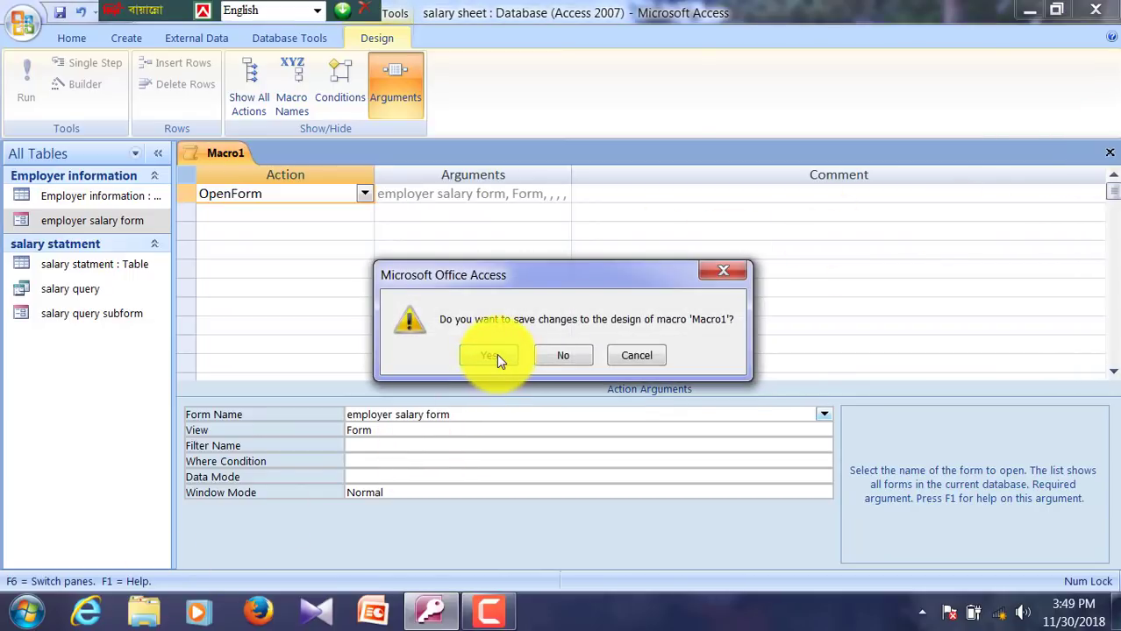
left_click(489, 355)
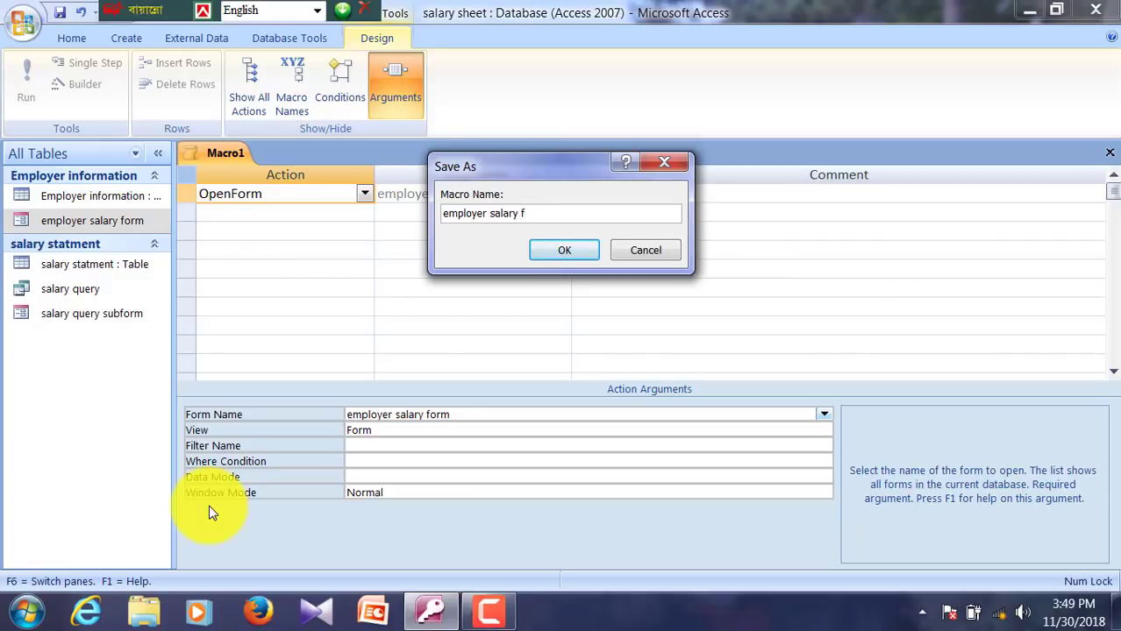
key("Return")
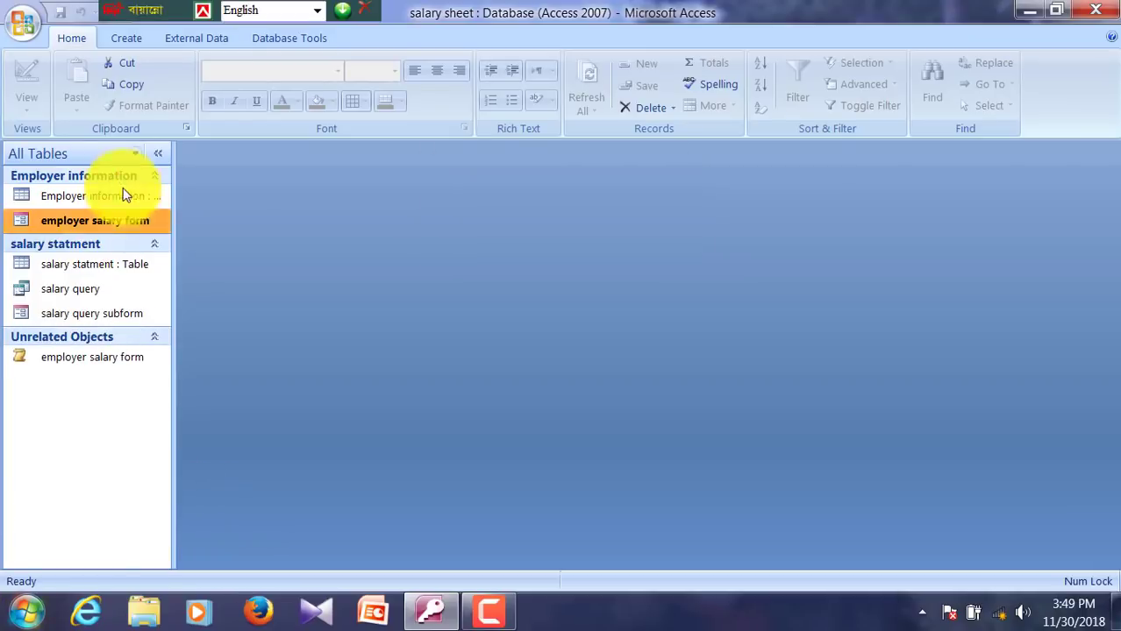
Step: Create a new macro with an OpenForm action that opens salary query subform
left_click(118, 37)
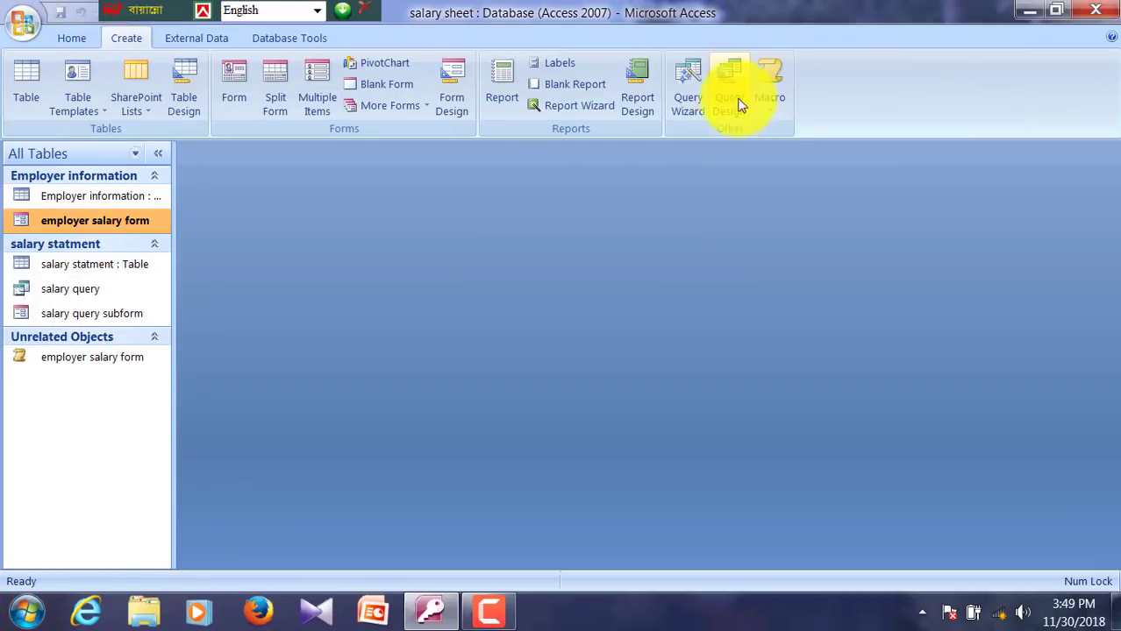
left_click(779, 96)
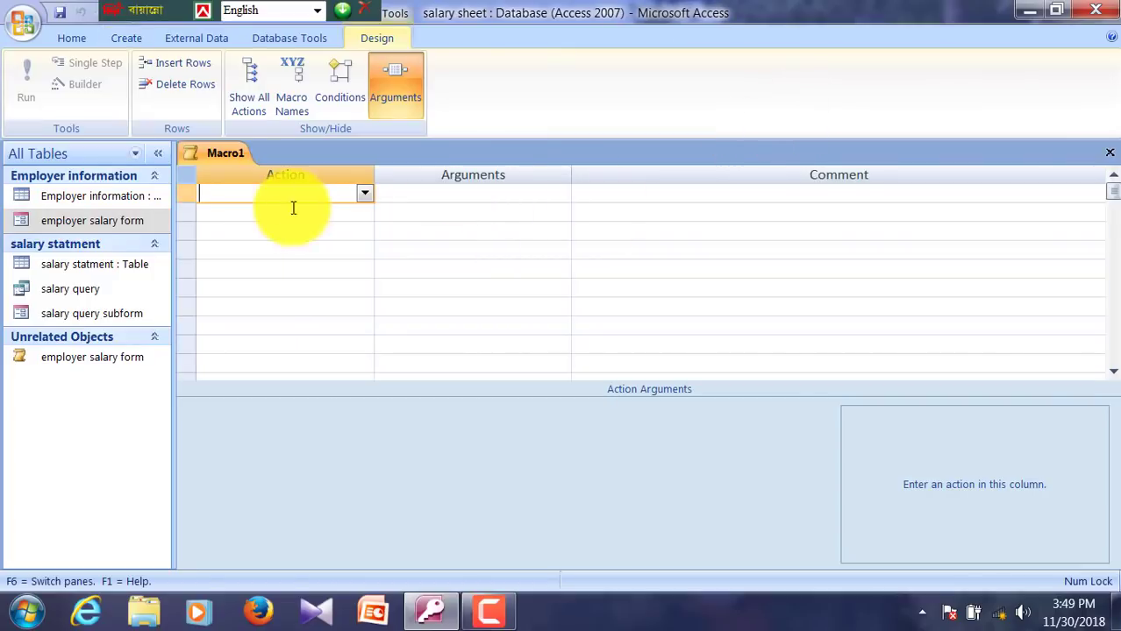
left_click(365, 192)
scroll(287, 383, "down", 3)
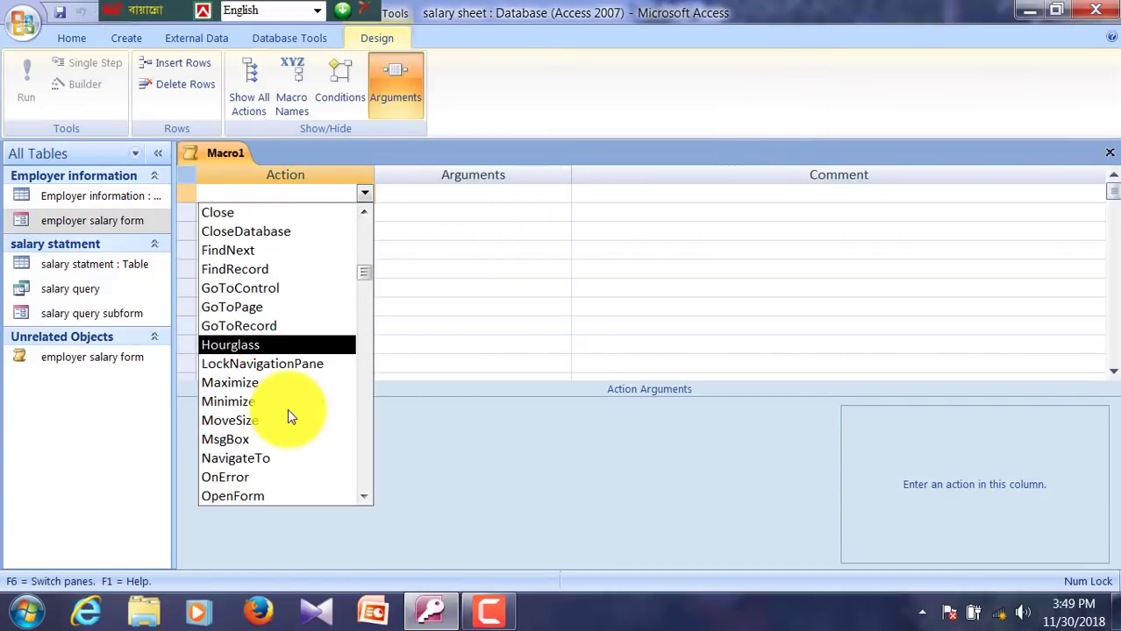
left_click(253, 421)
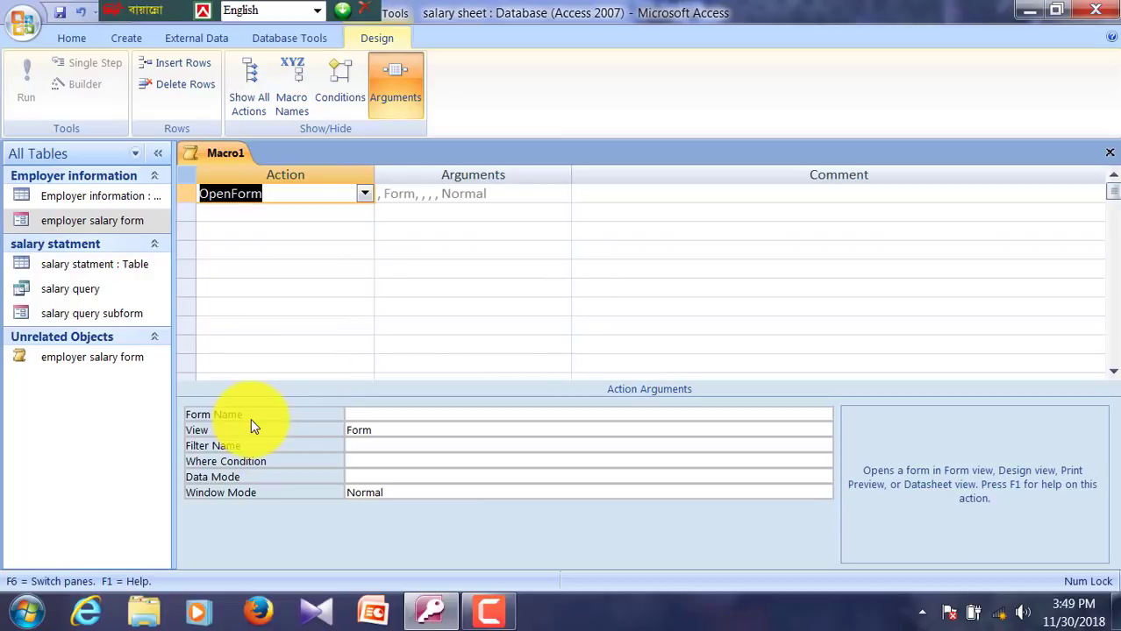
left_click(412, 414)
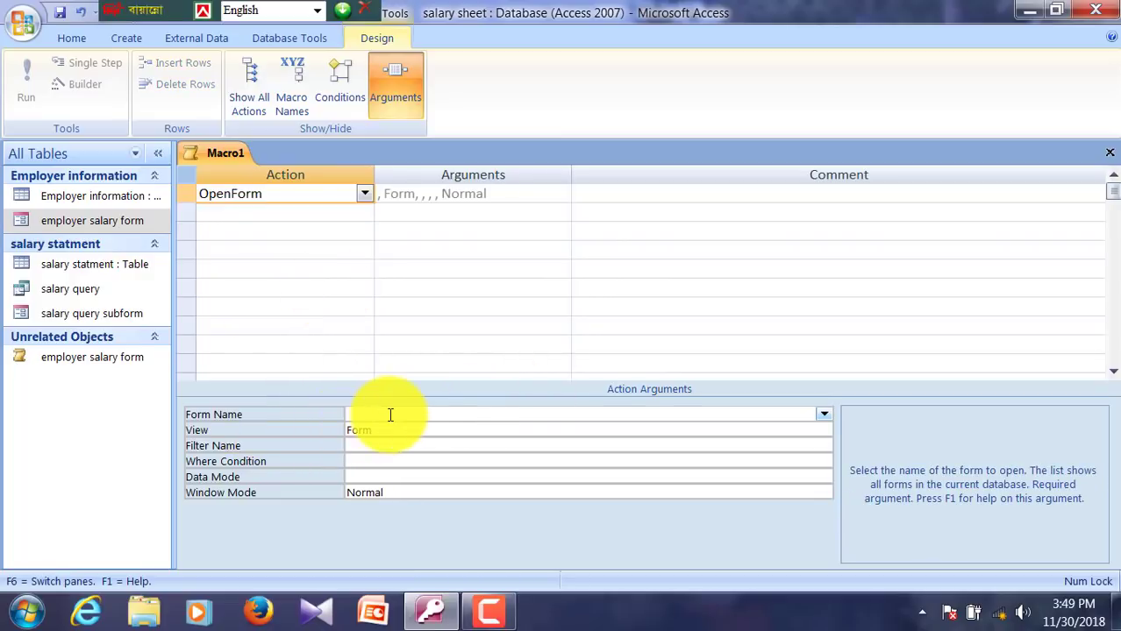
left_click(823, 414)
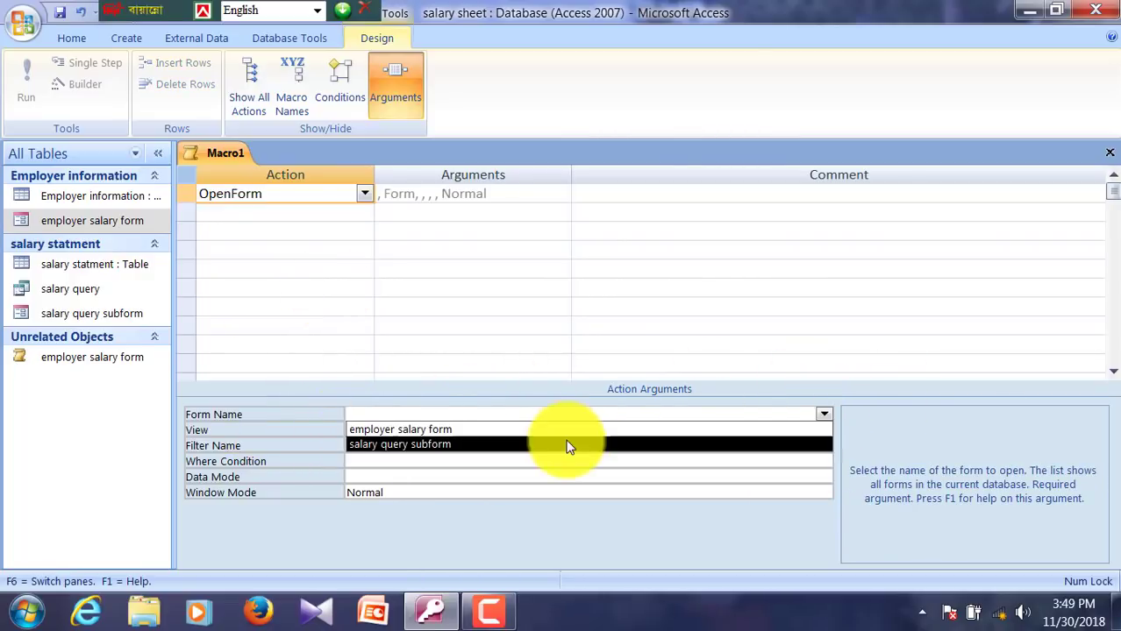
left_click(435, 445)
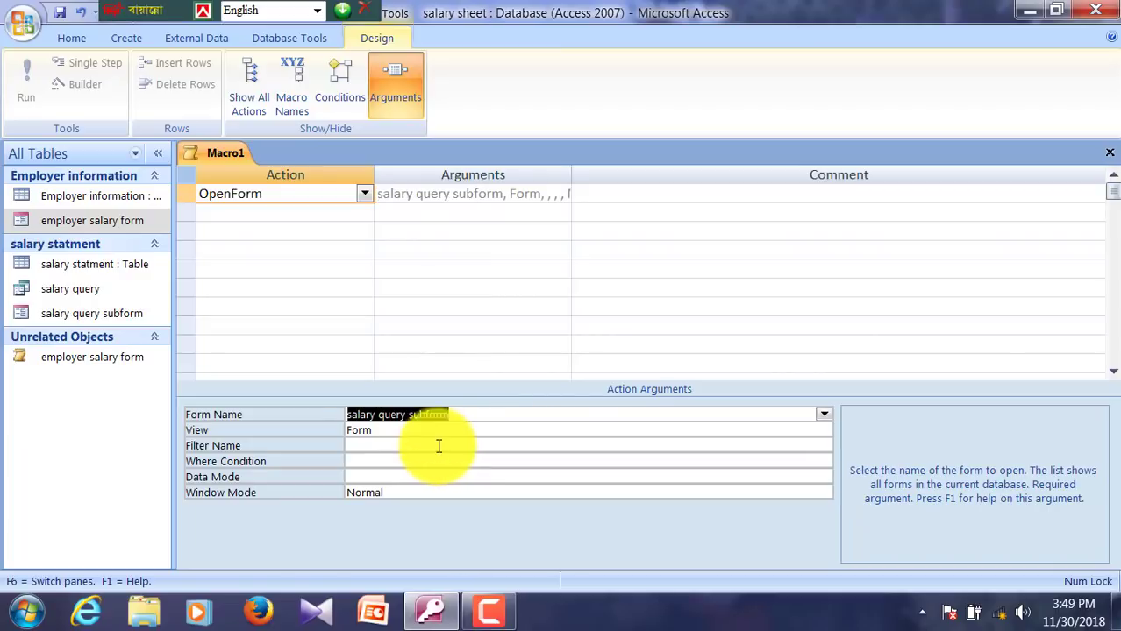
Step: Close the macro and save it as 'salary query sub form'
left_click(1109, 153)
left_click(489, 355)
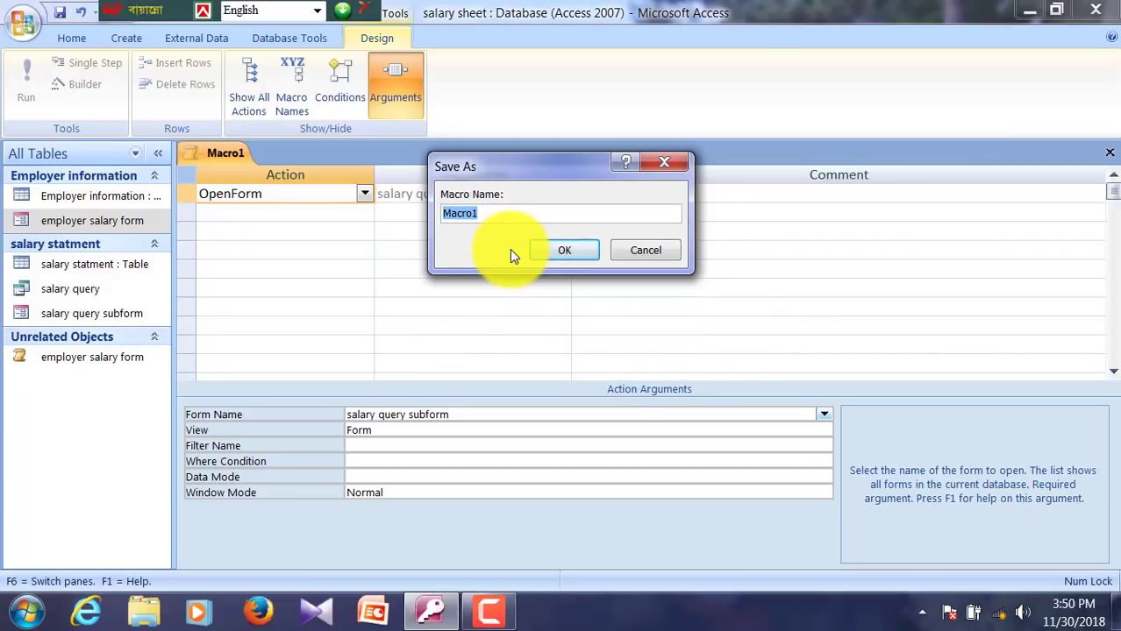
type("salary query")
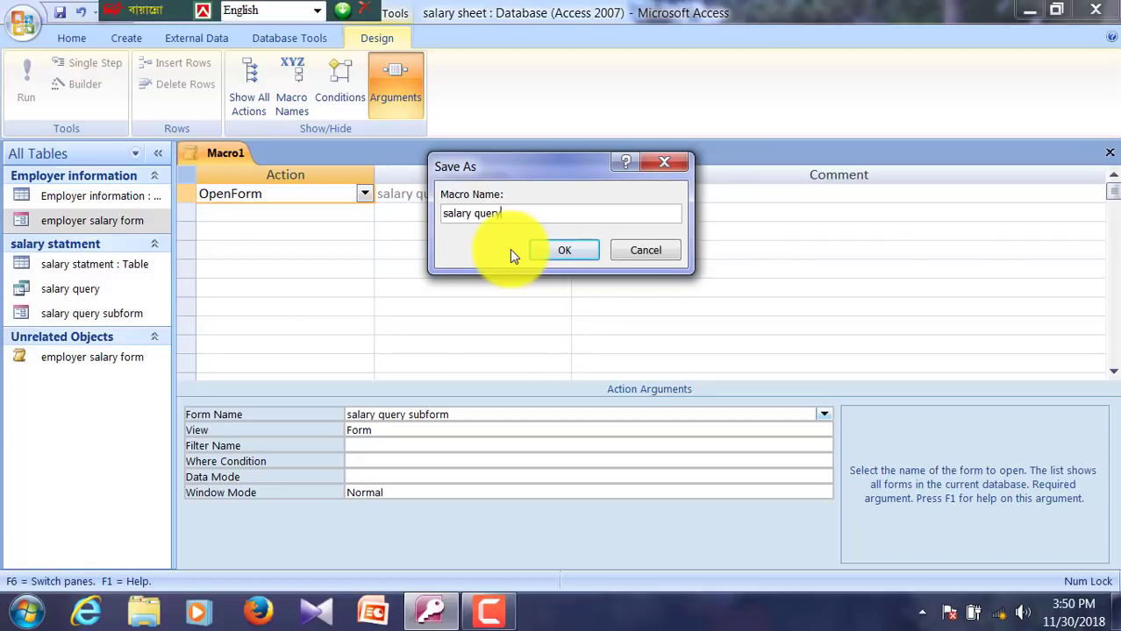
type(" sub form")
key("Return")
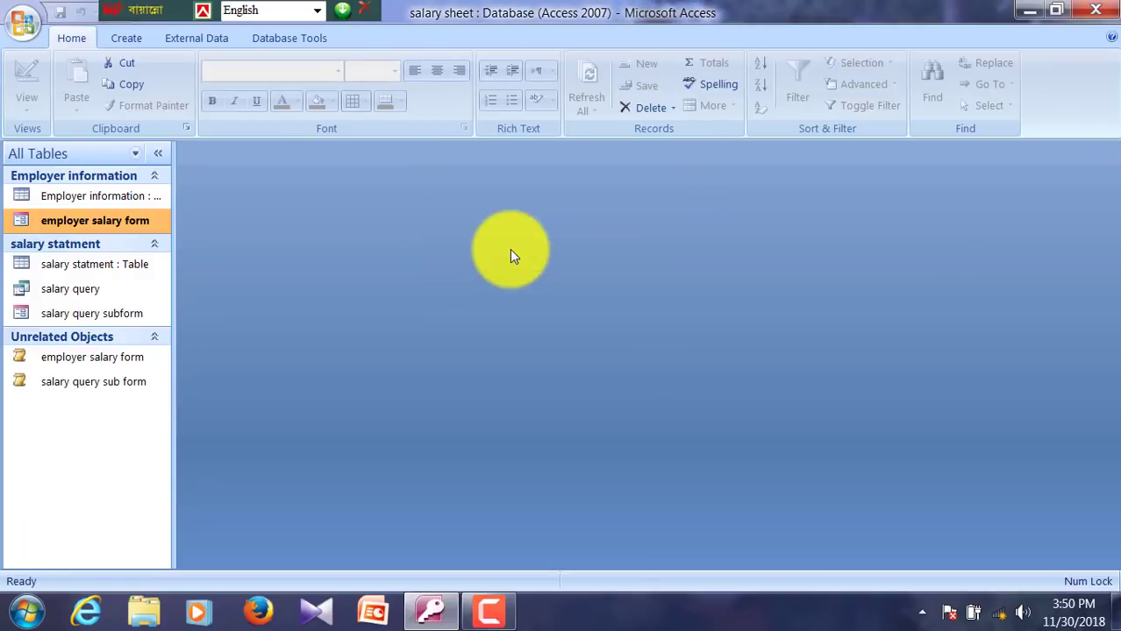
Step: Create a new macro with an OpenTable action that opens the Employer information table
left_click(130, 41)
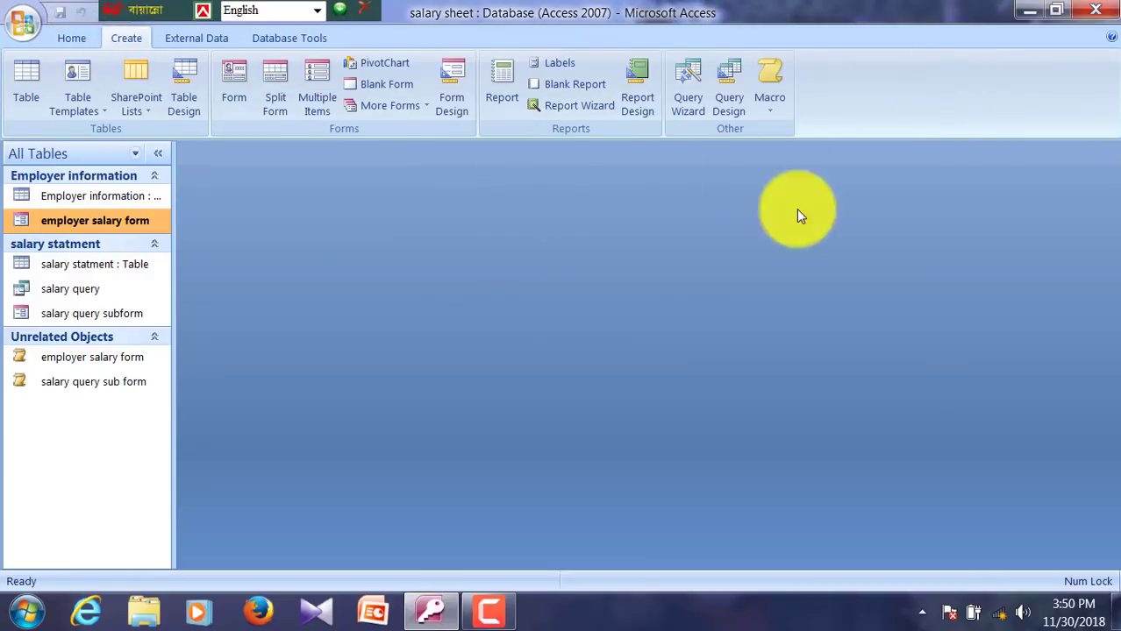
left_click(772, 108)
left_click(811, 146)
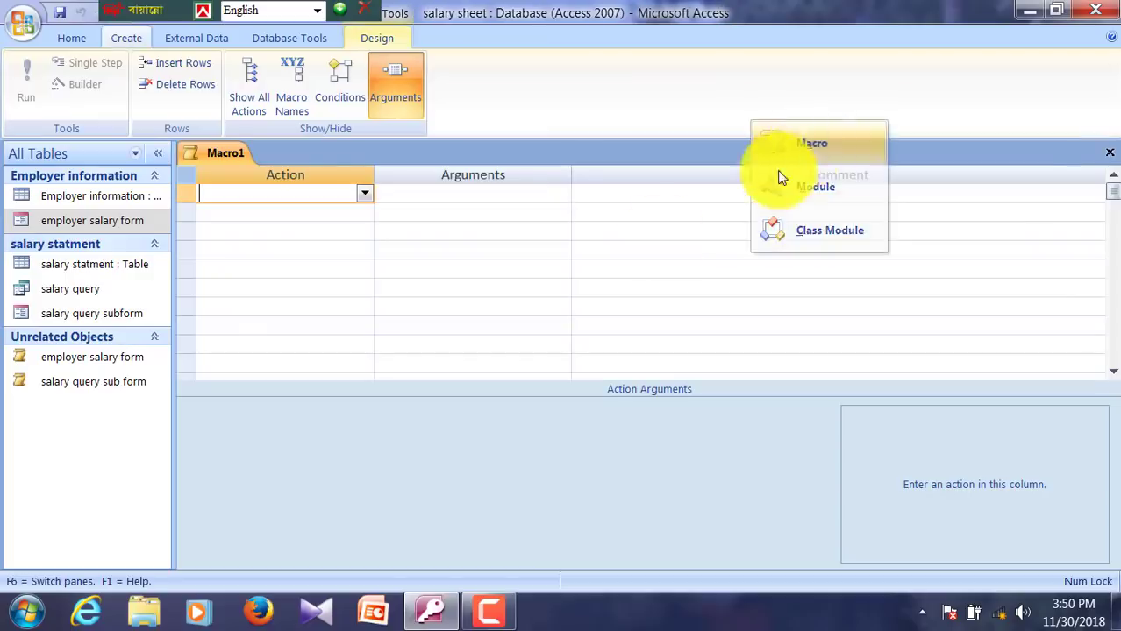
left_click(363, 193)
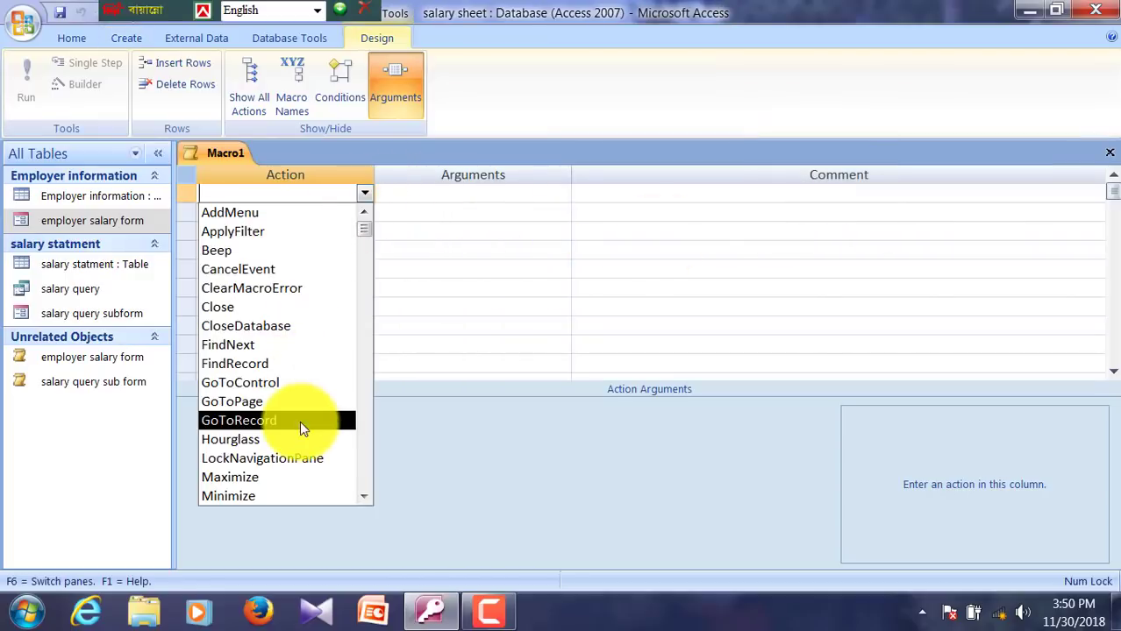
scroll(307, 420, "down", 1)
scroll(305, 434, "down", 2)
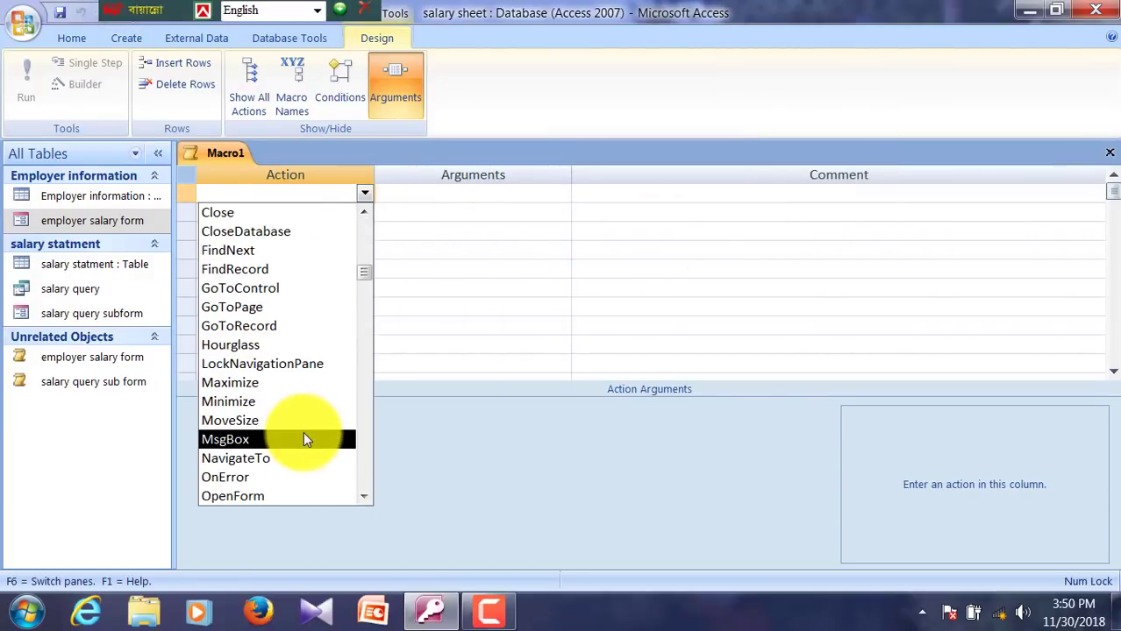
scroll(298, 438, "down", 2)
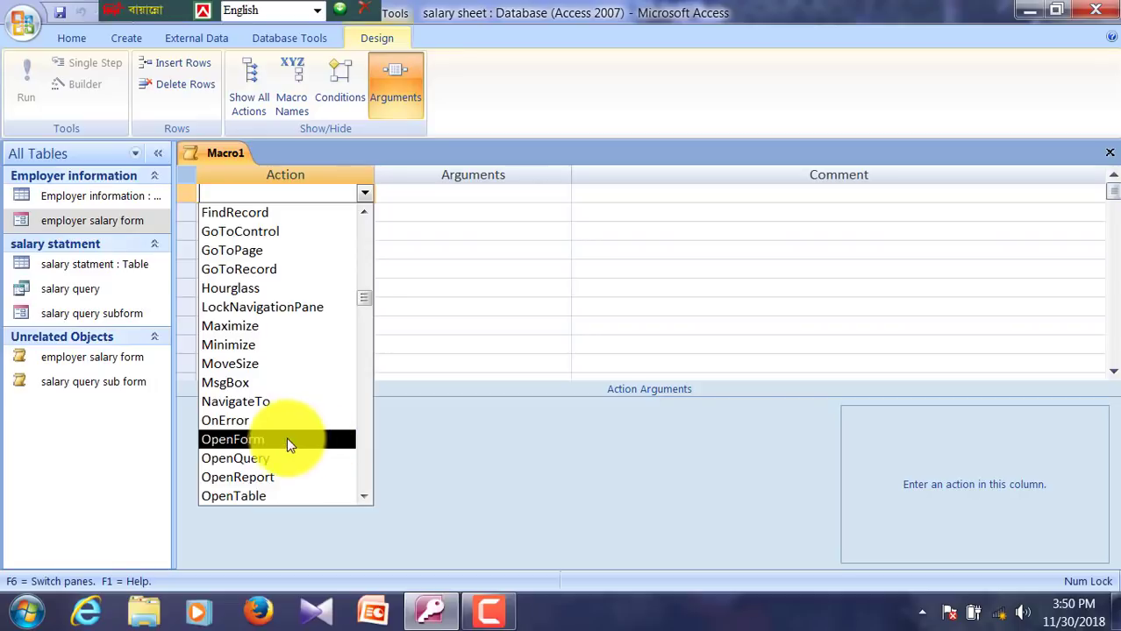
left_click(246, 456)
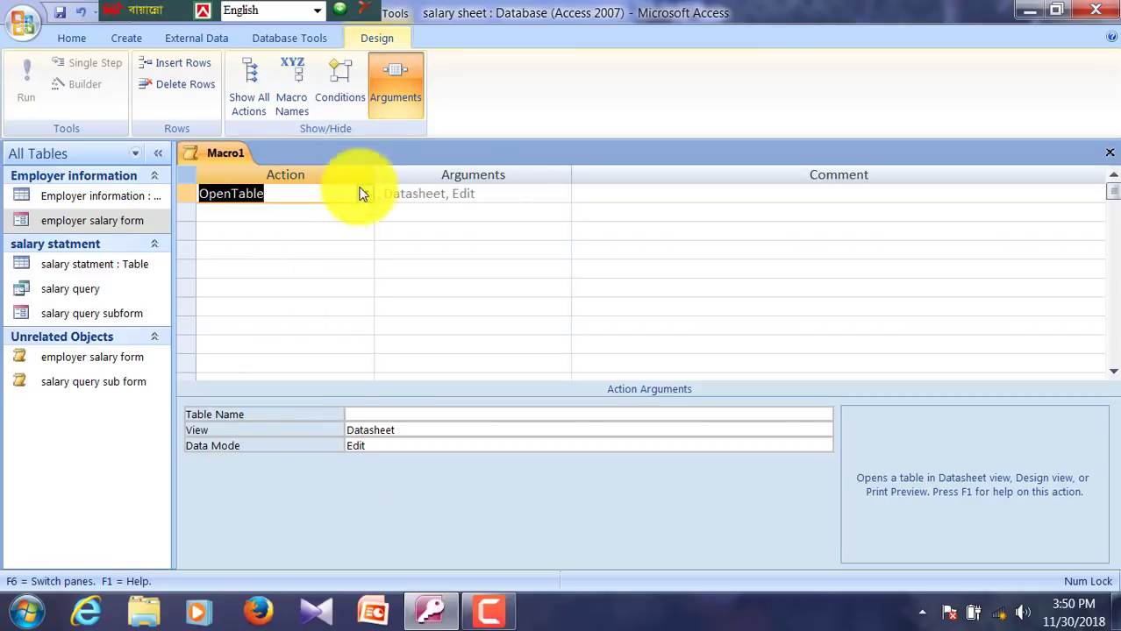
left_click(374, 413)
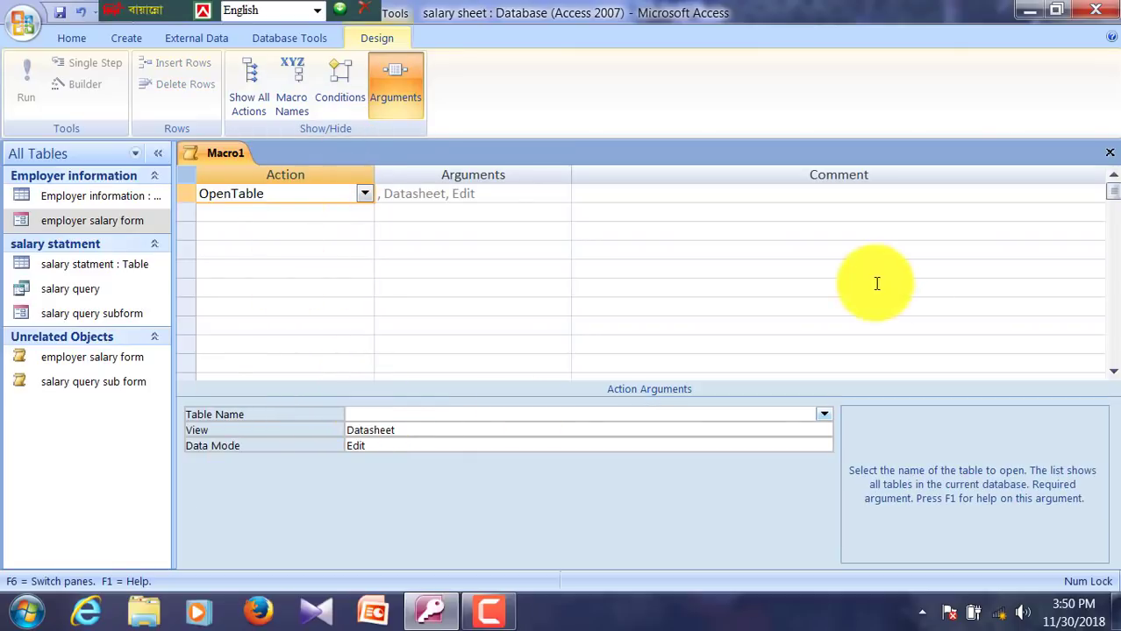
left_click(824, 414)
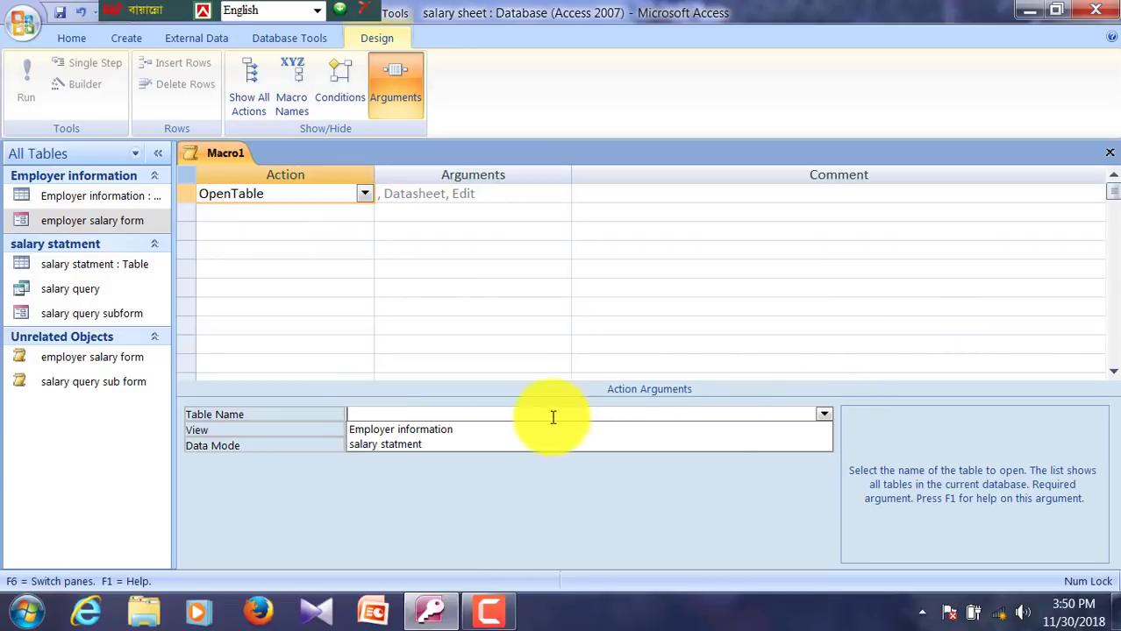
left_click(456, 431)
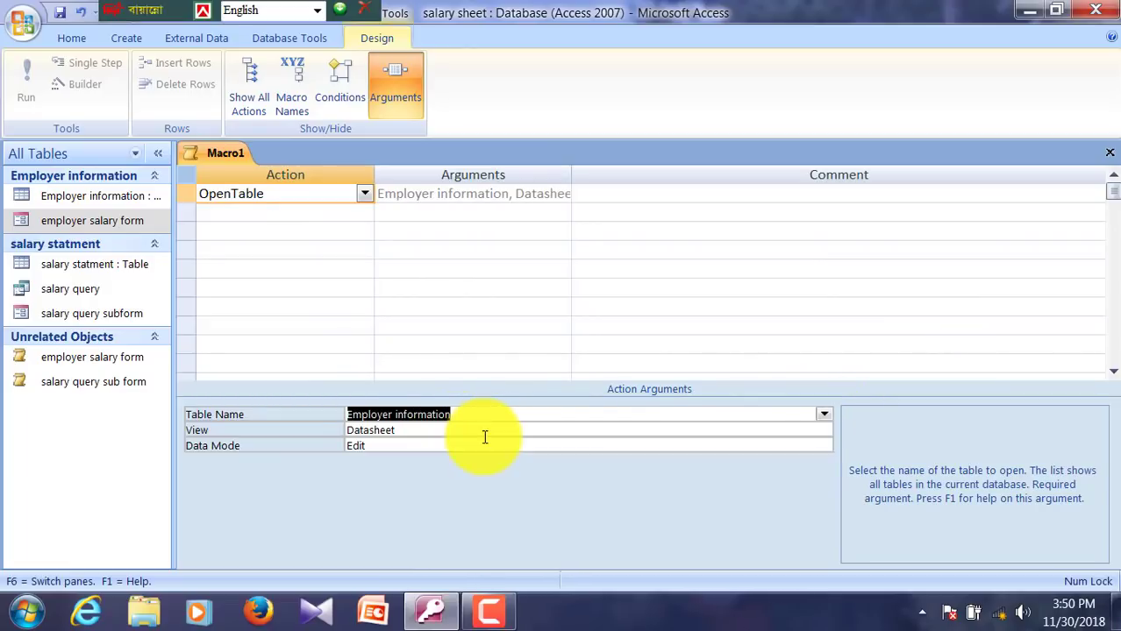
Step: Close the macro and save it as 'employer inf table'
left_click(1109, 153)
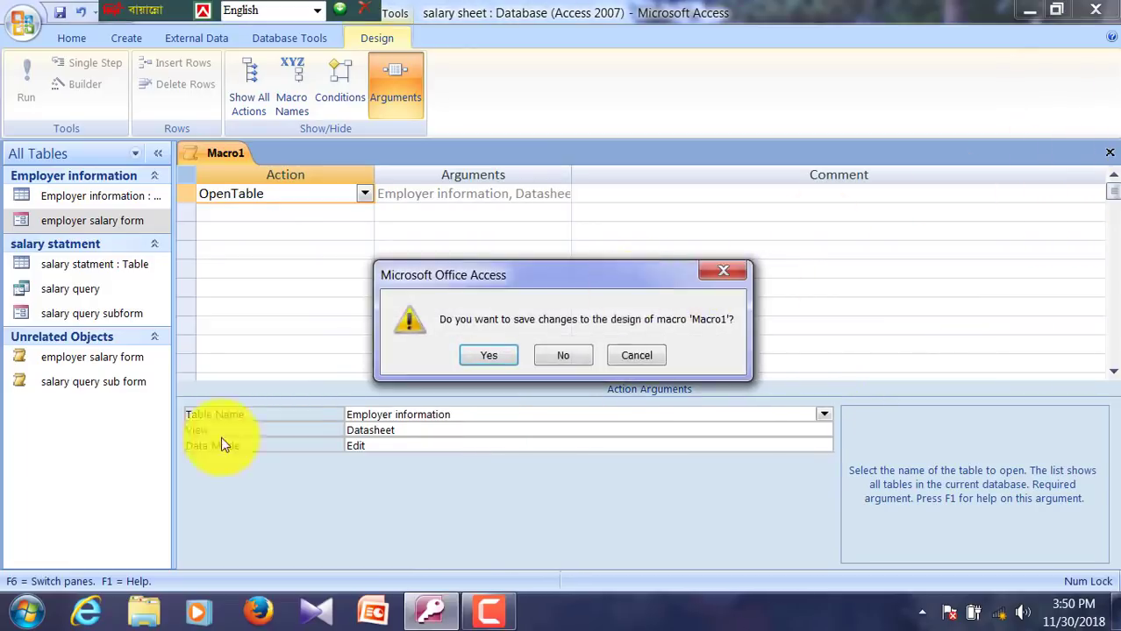
left_click(464, 361)
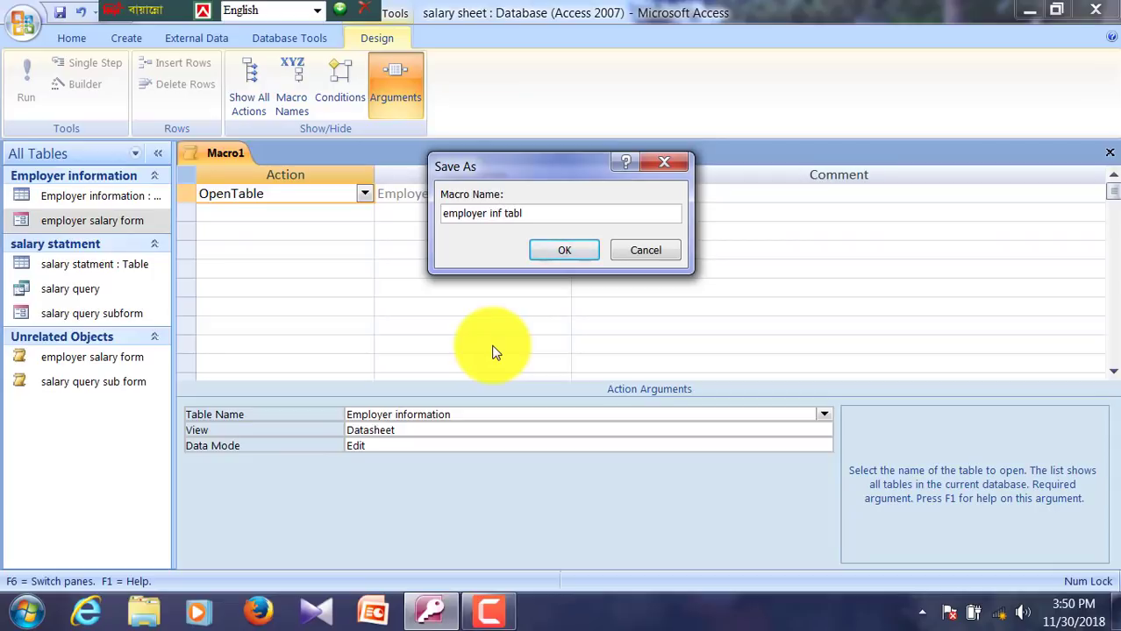
key("Return")
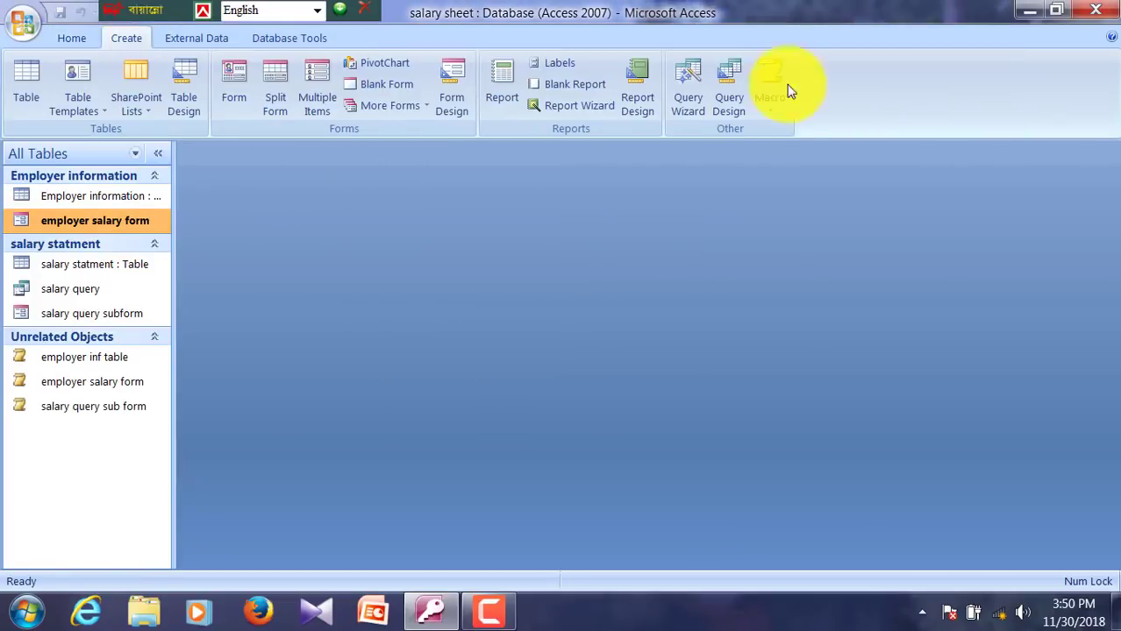
Step: Create a new macro with an OpenTable action that opens the salary statment table
left_click(770, 114)
left_click(796, 151)
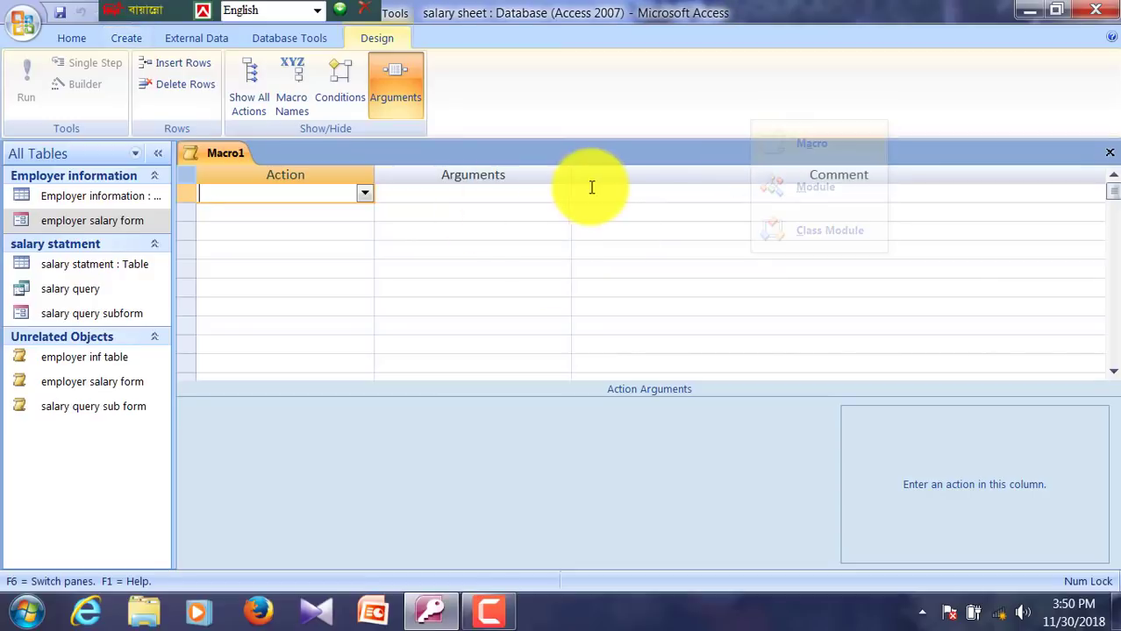
left_click(364, 193)
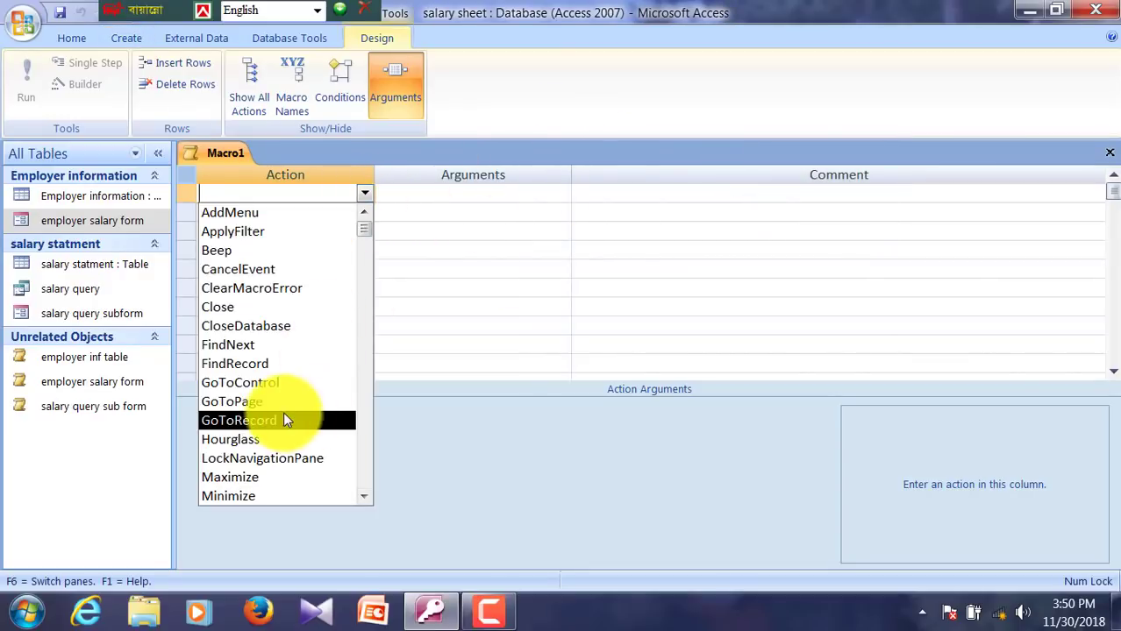
scroll(310, 421, "down", 2)
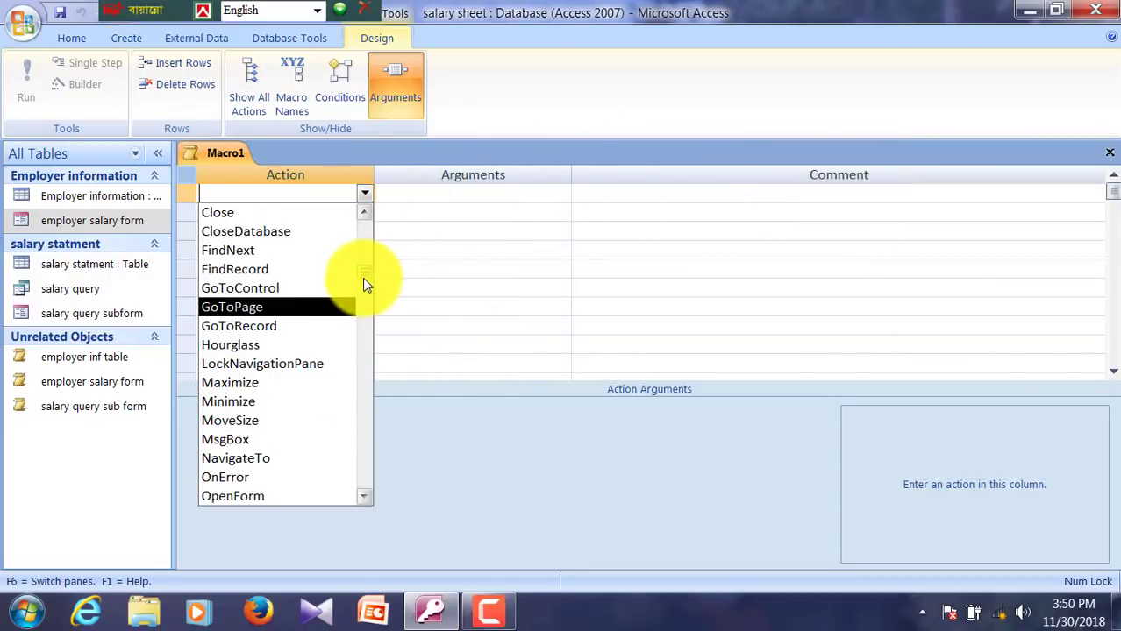
left_click_drag(363, 280, 353, 332)
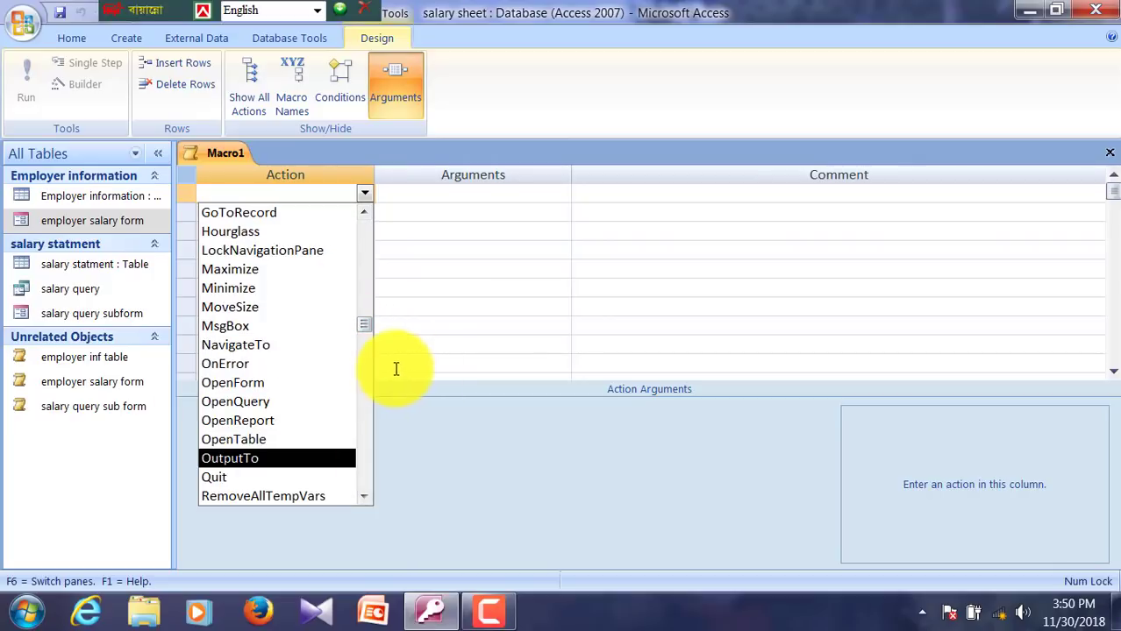
left_click(260, 438)
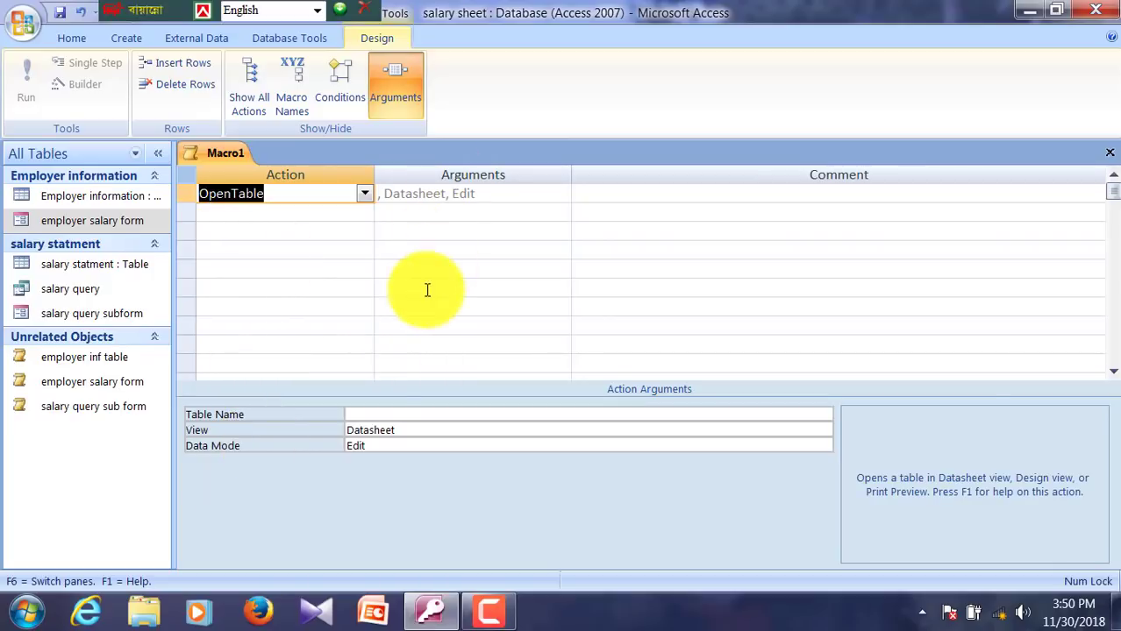
left_click(370, 414)
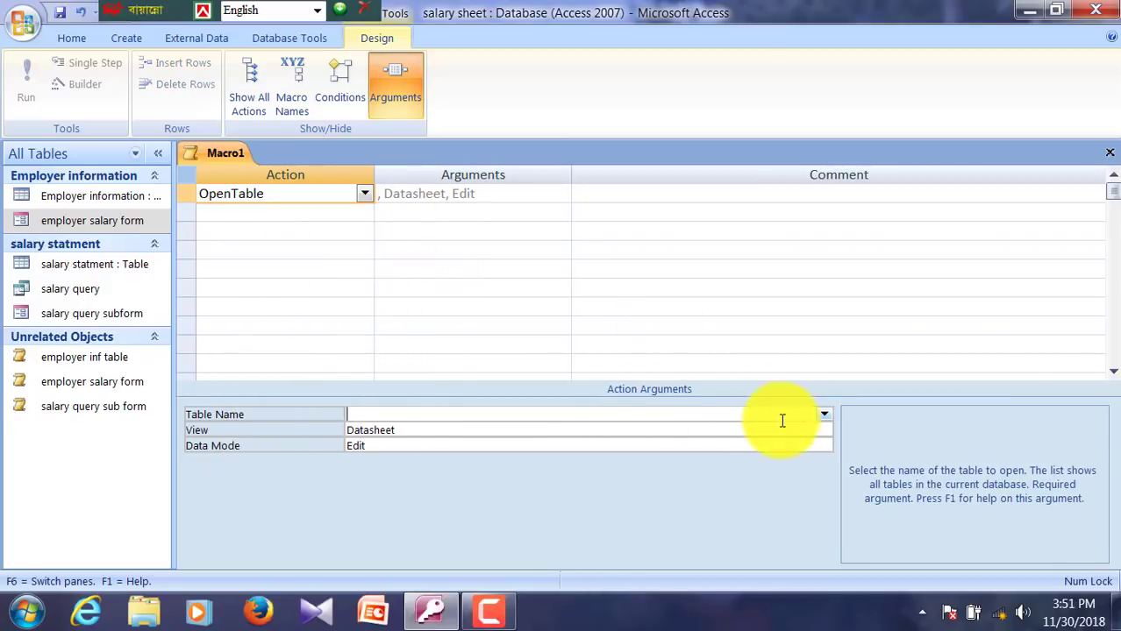
left_click(822, 414)
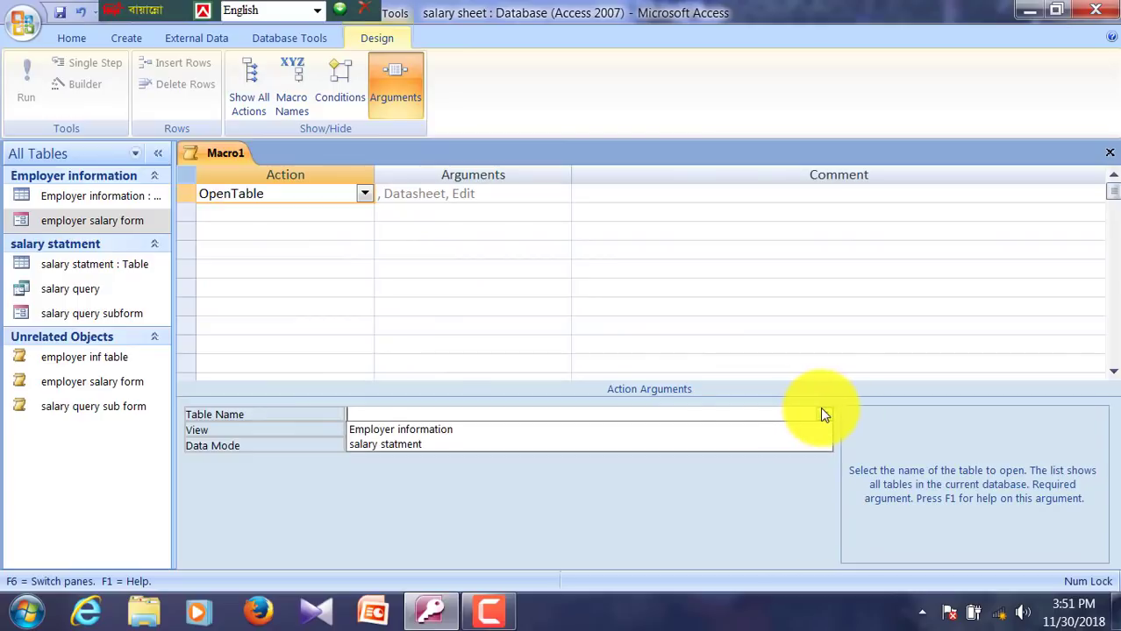
left_click(414, 447)
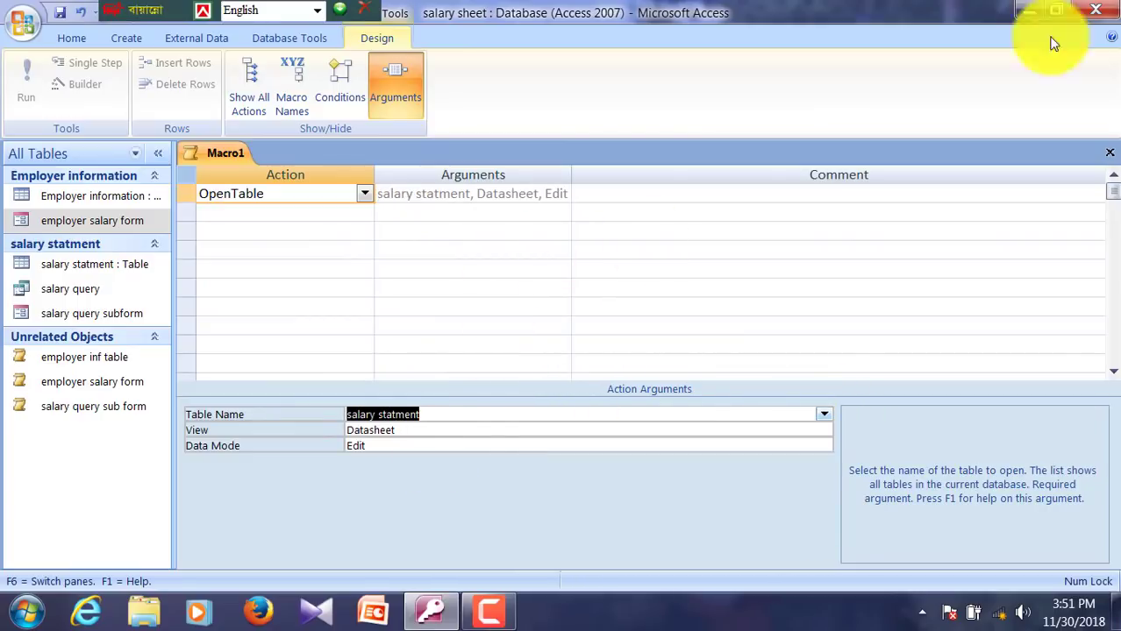
Step: Close the macro and save it as 'slary state ment'
left_click(1109, 155)
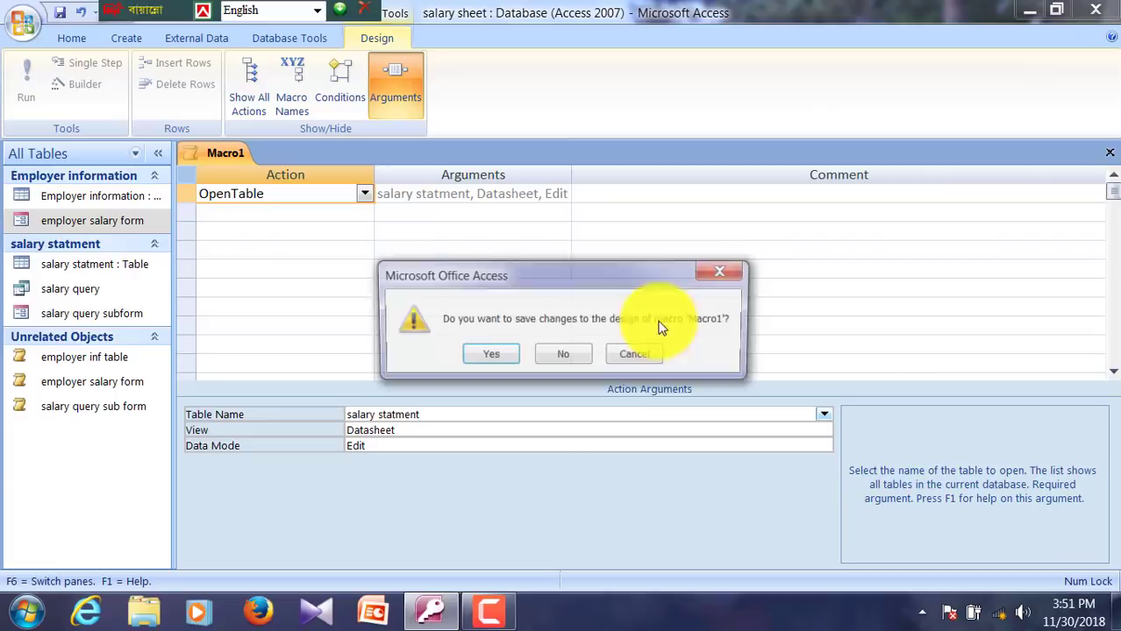
left_click(491, 355)
type("sla")
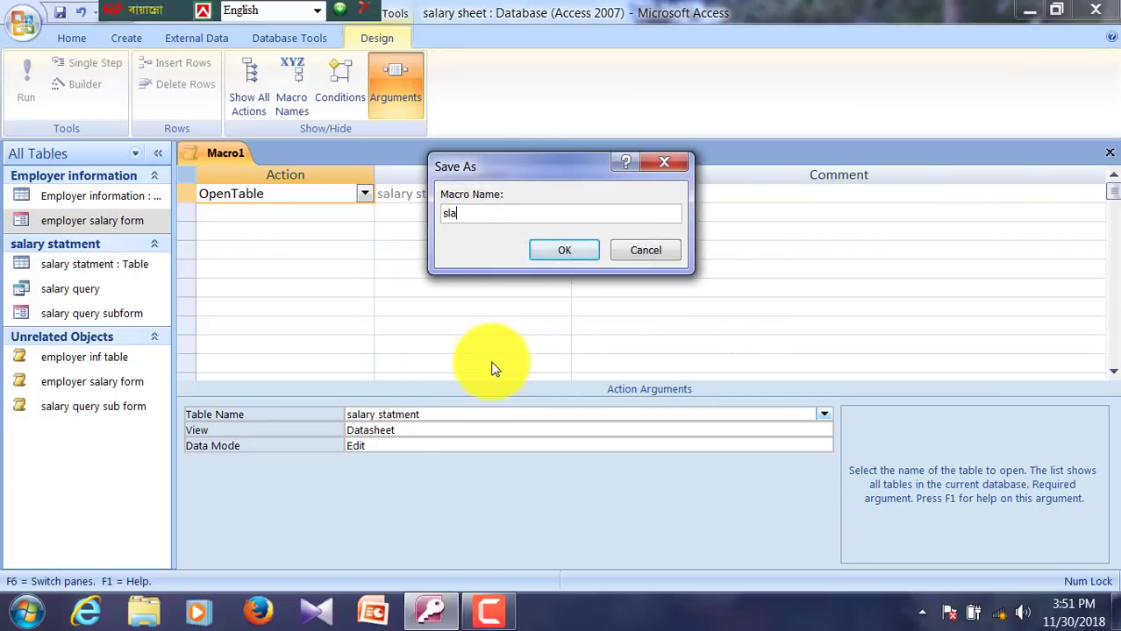
type("ry state ment")
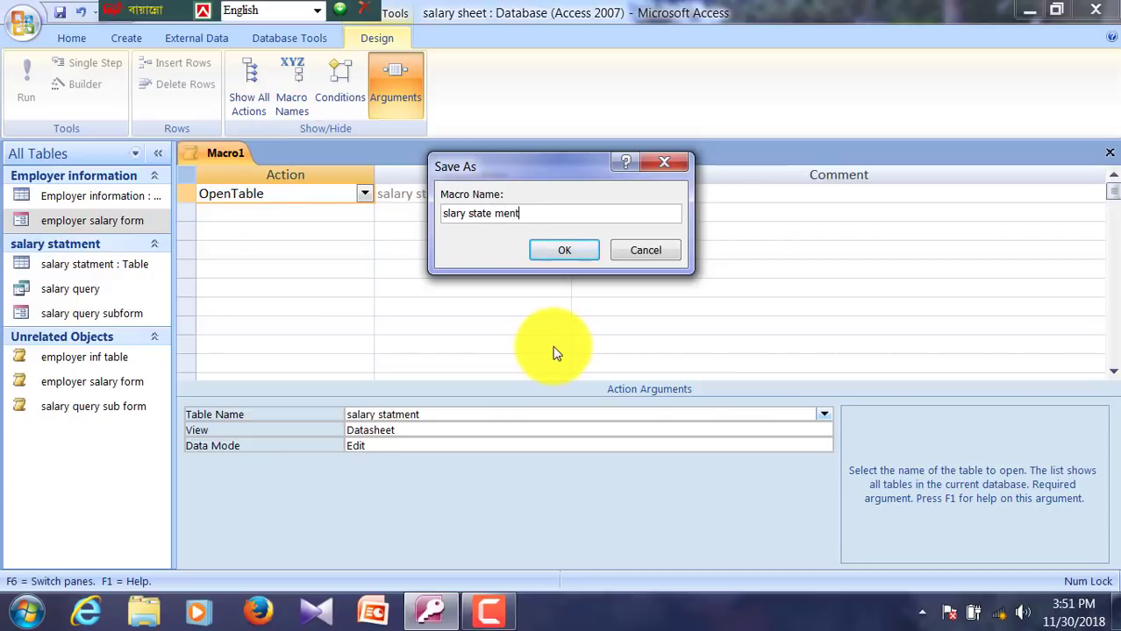
key("Return")
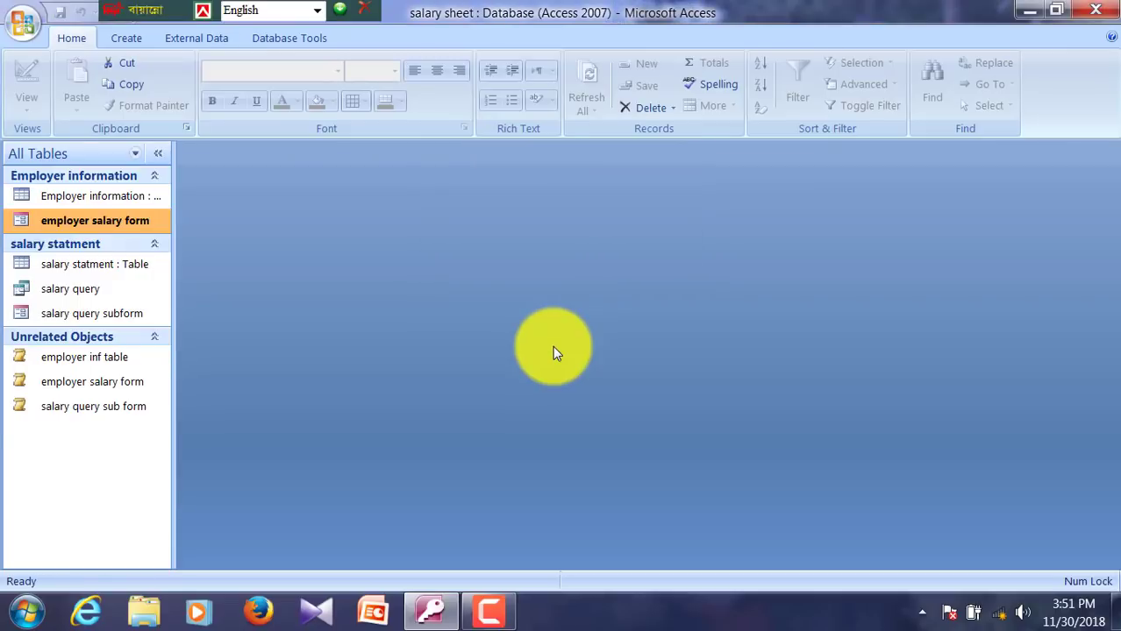
Step: Start a new macro, initially setting its action to OpenReport
left_click(122, 40)
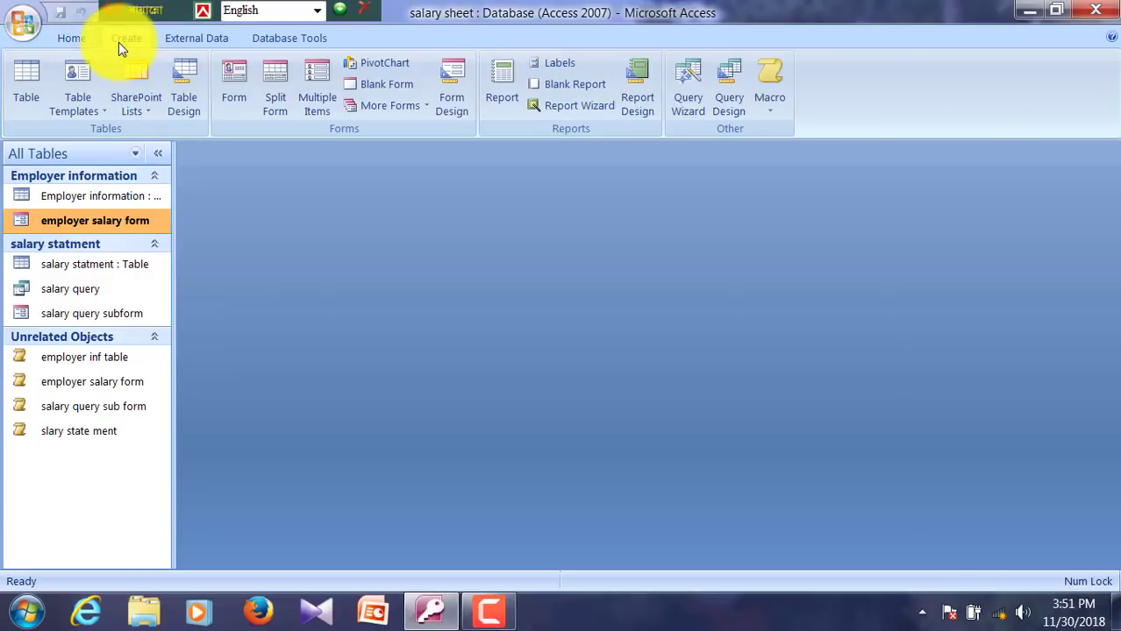
left_click(776, 108)
left_click(808, 136)
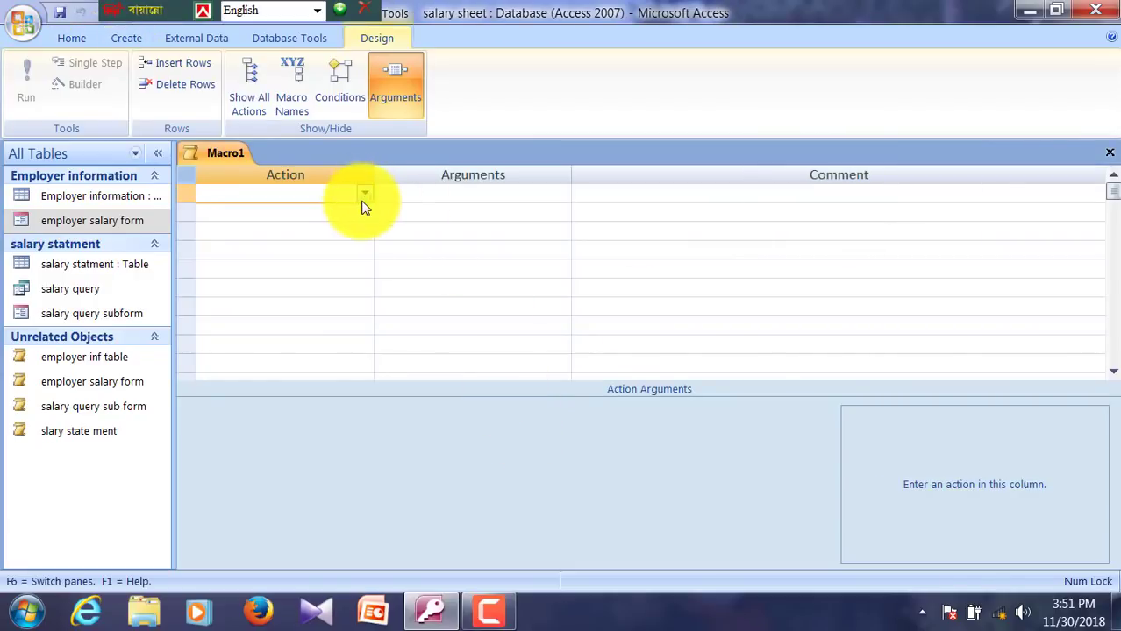
left_click(364, 194)
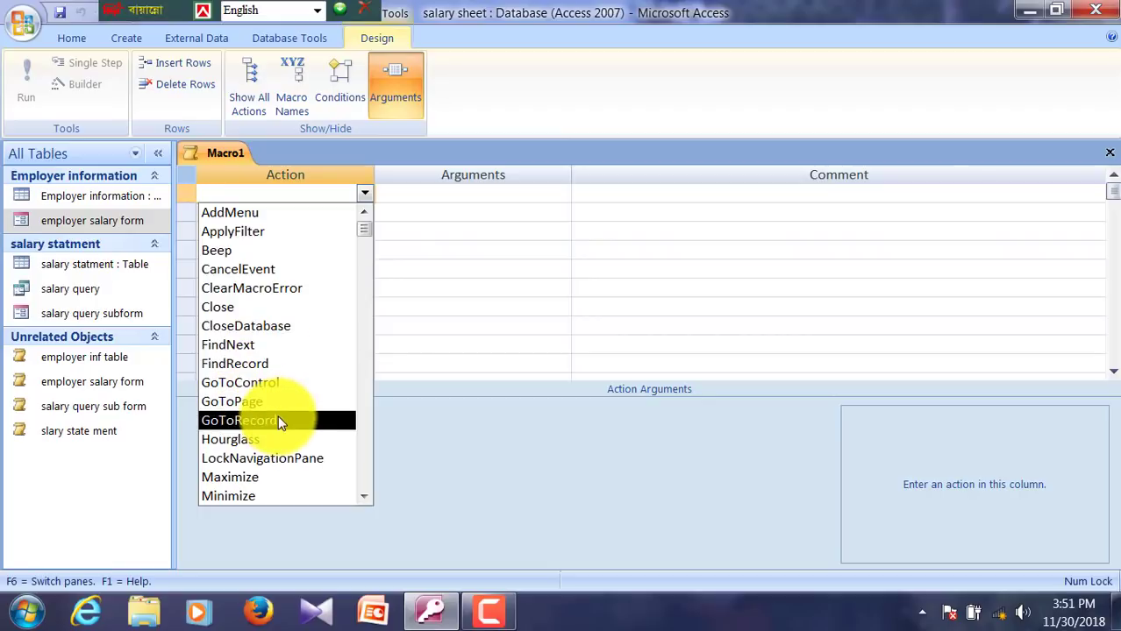
scroll(272, 412, "down", 2)
scroll(282, 425, "down", 1)
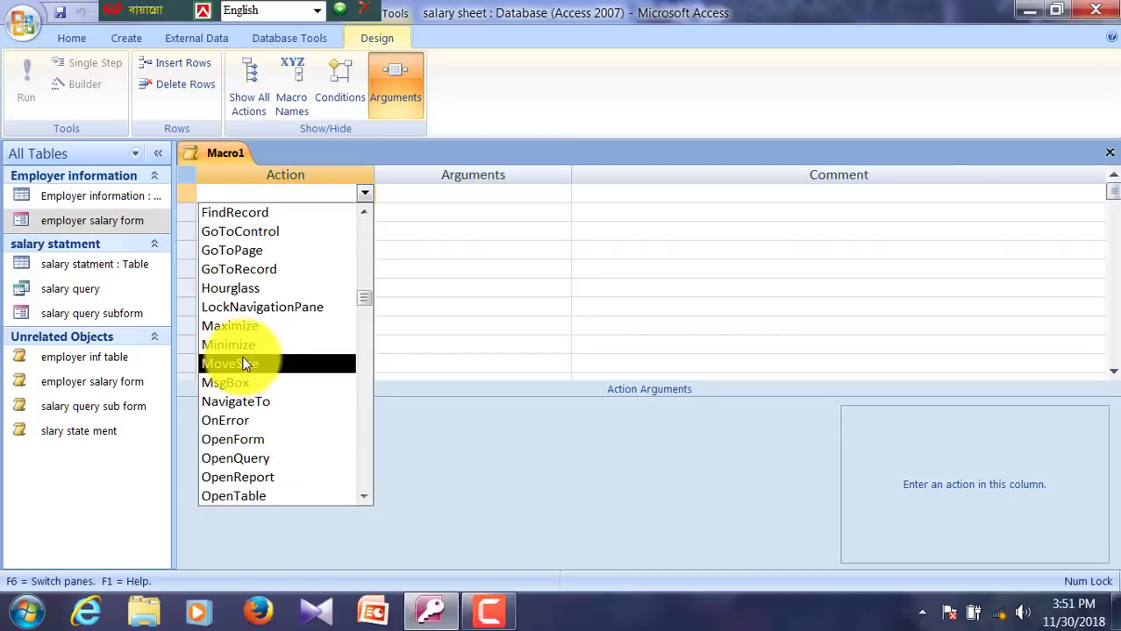
scroll(267, 425, "down", 1)
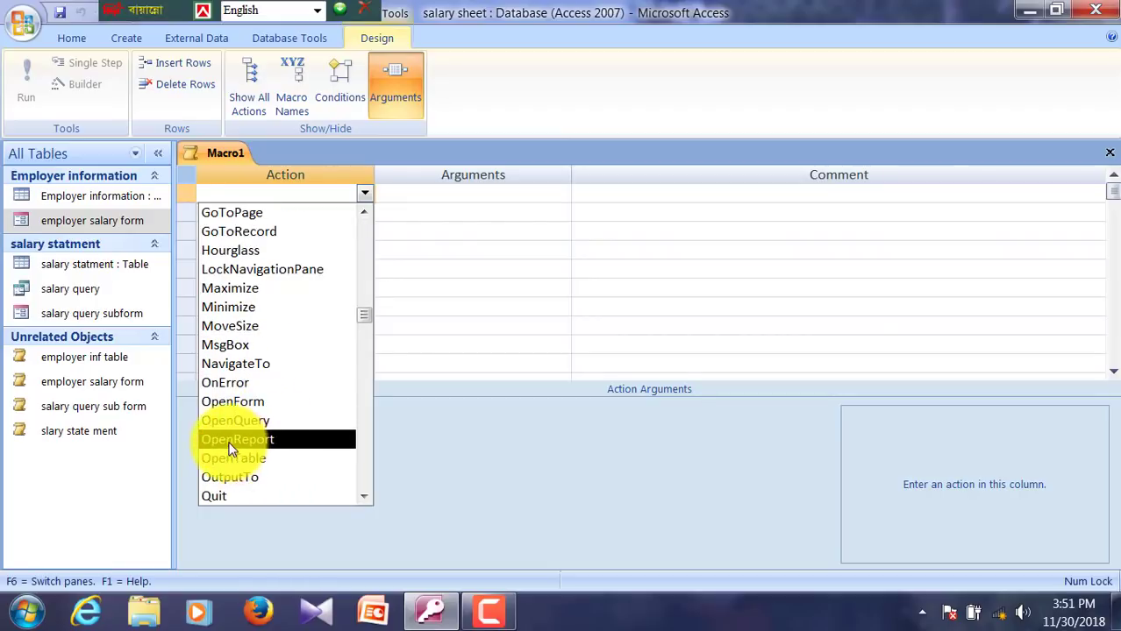
left_click(234, 440)
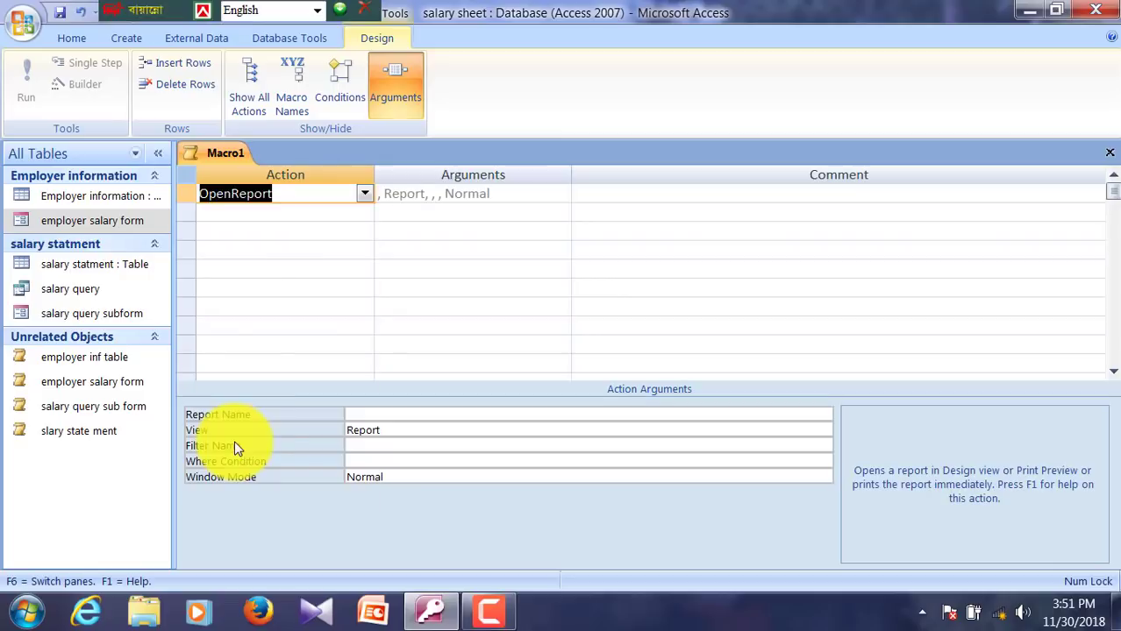
left_click(370, 415)
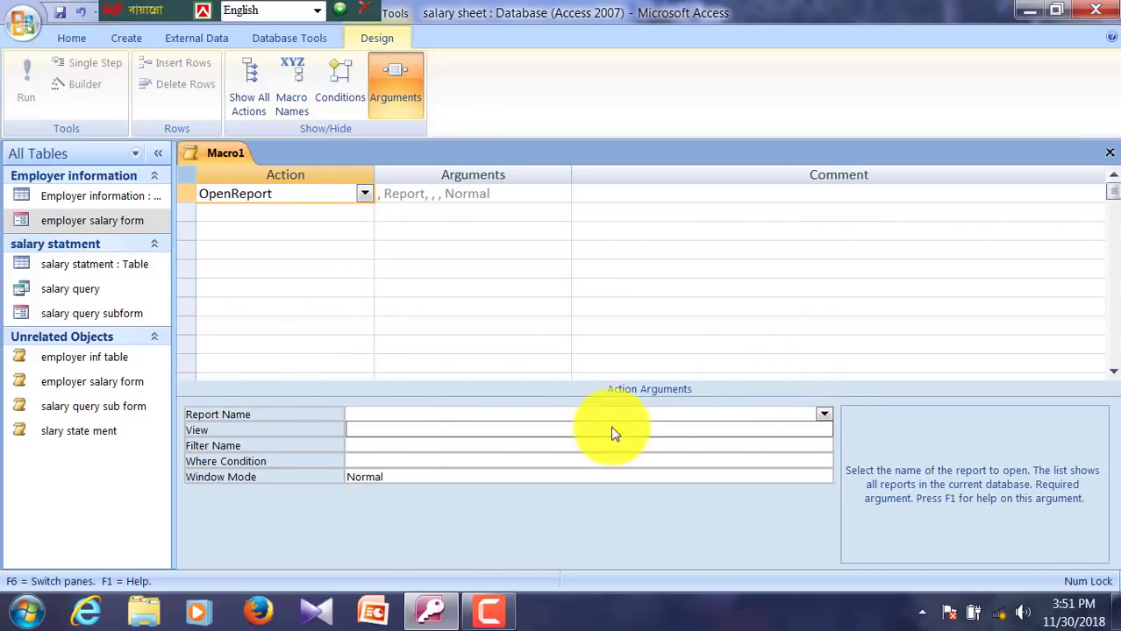
Step: Change the macro action to OpenQuery with salary query as the Query Name
left_click(364, 193)
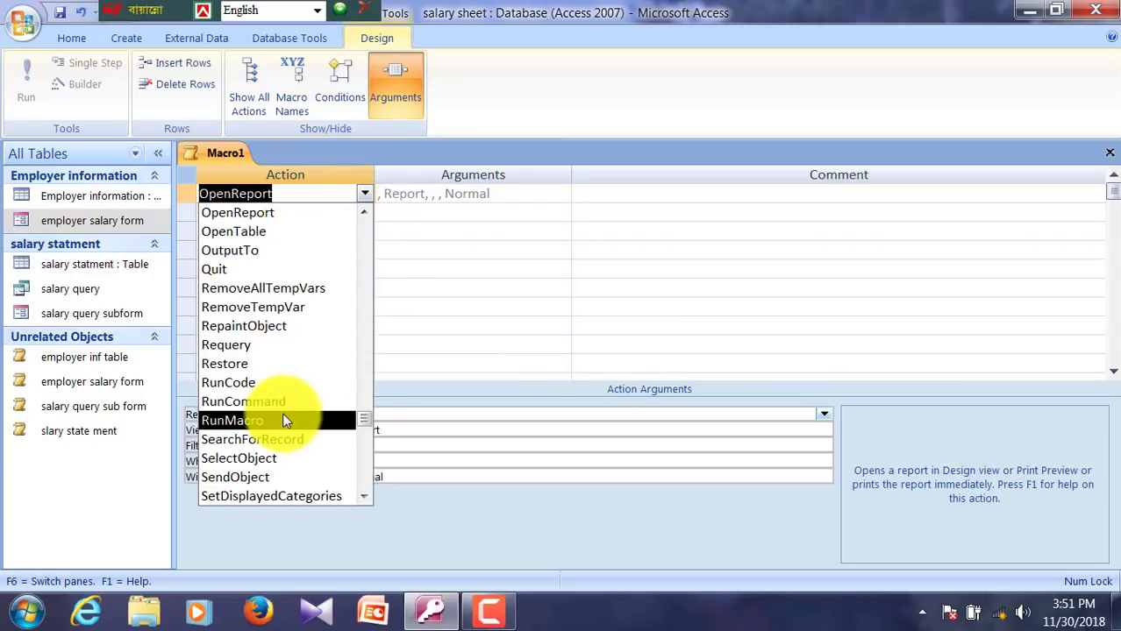
scroll(293, 418, "down", 2)
scroll(294, 419, "up", 4)
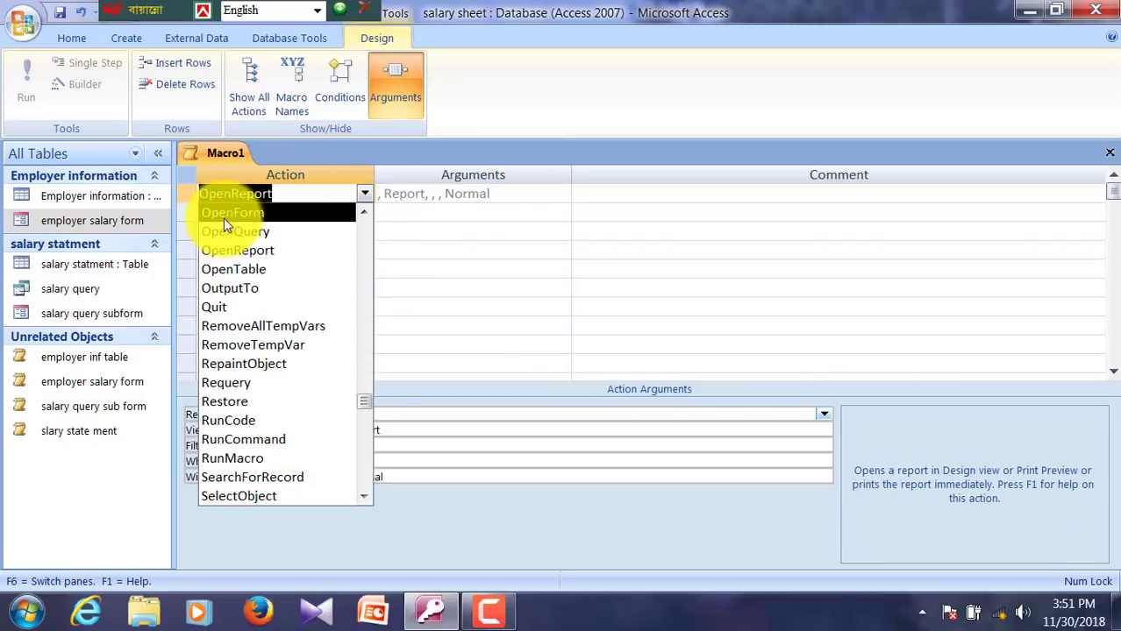
left_click(227, 213)
left_click(472, 414)
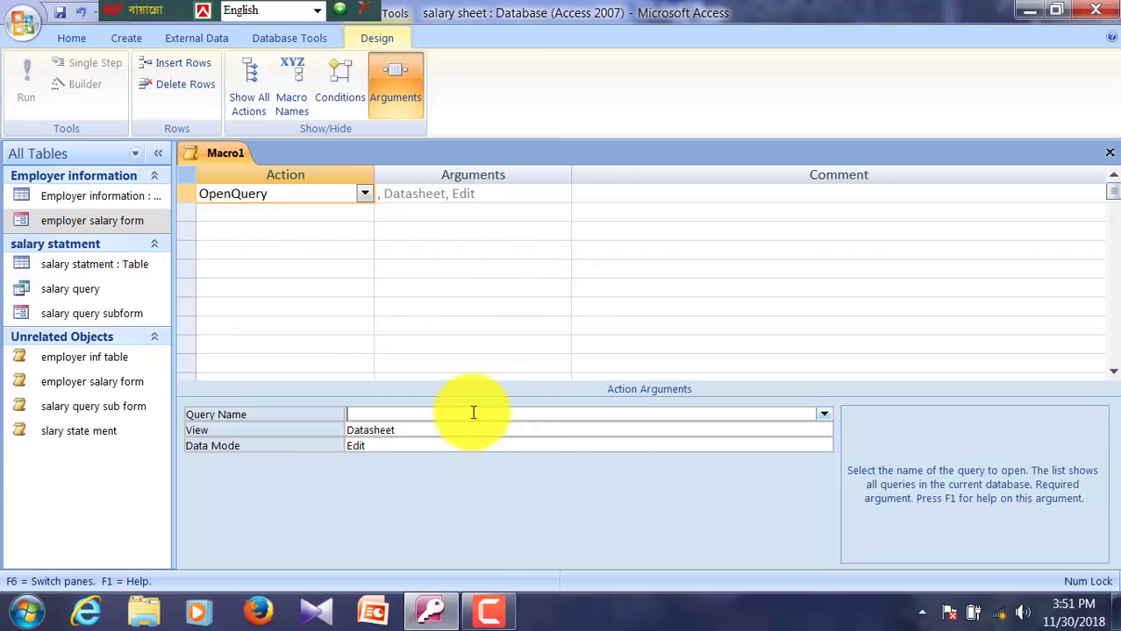
left_click(823, 415)
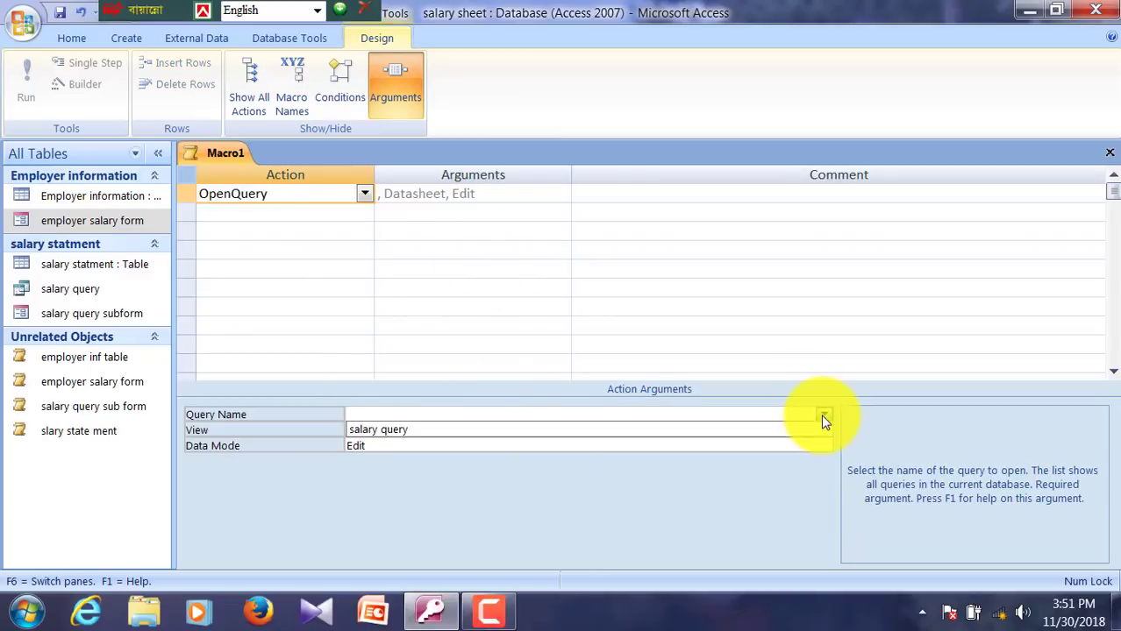
left_click(431, 431)
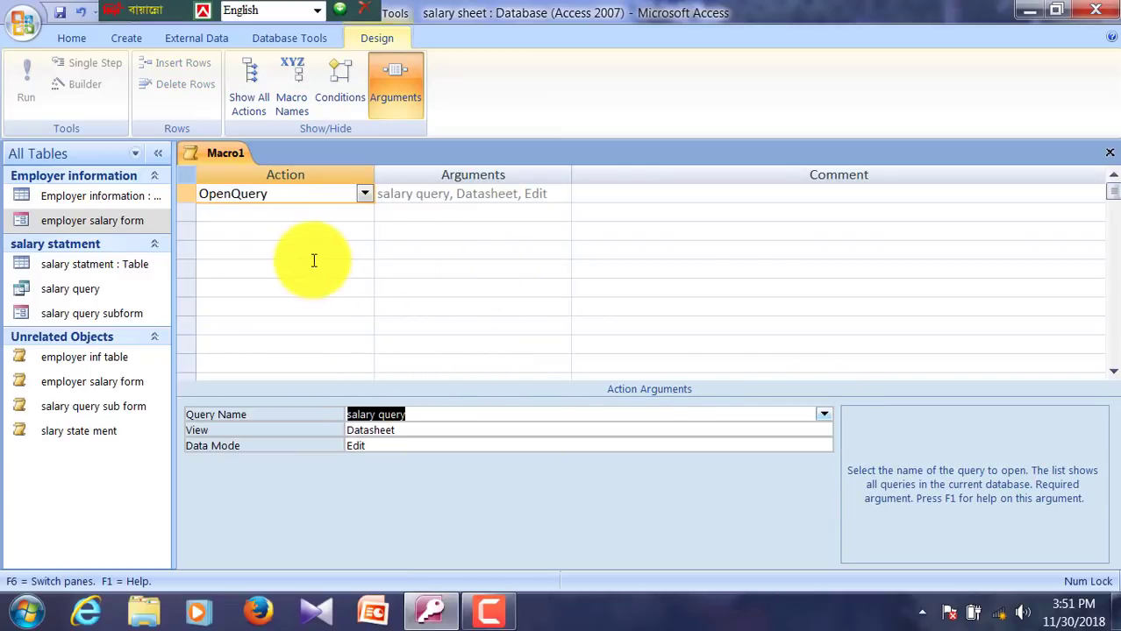
Step: Close the macro and save it as 'salary query'
left_click(1109, 153)
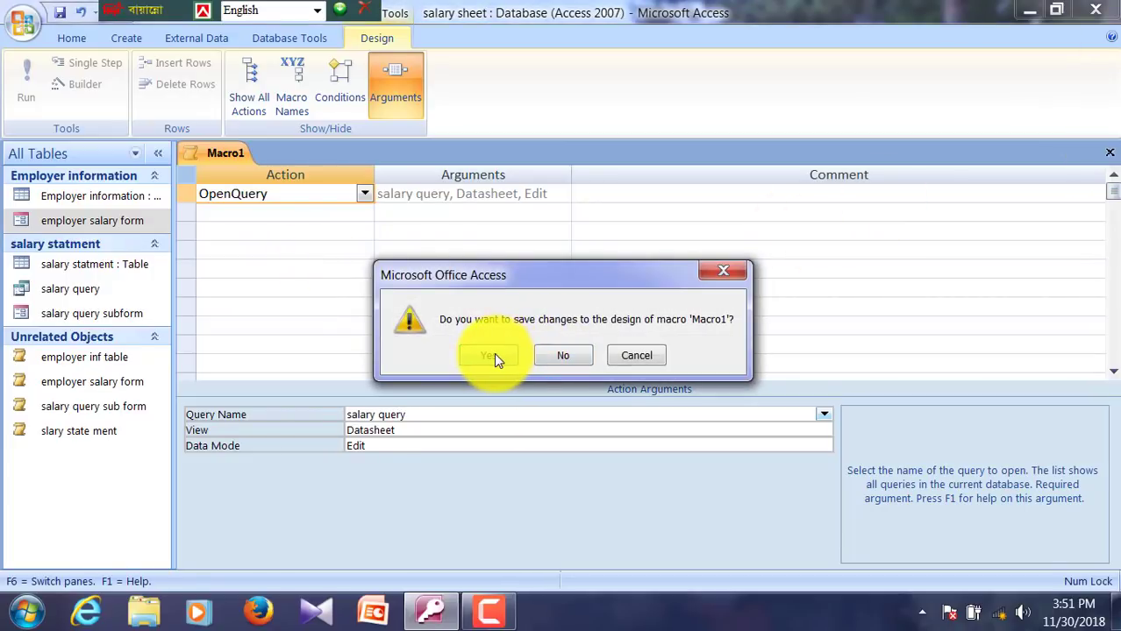
left_click(494, 355)
type("s")
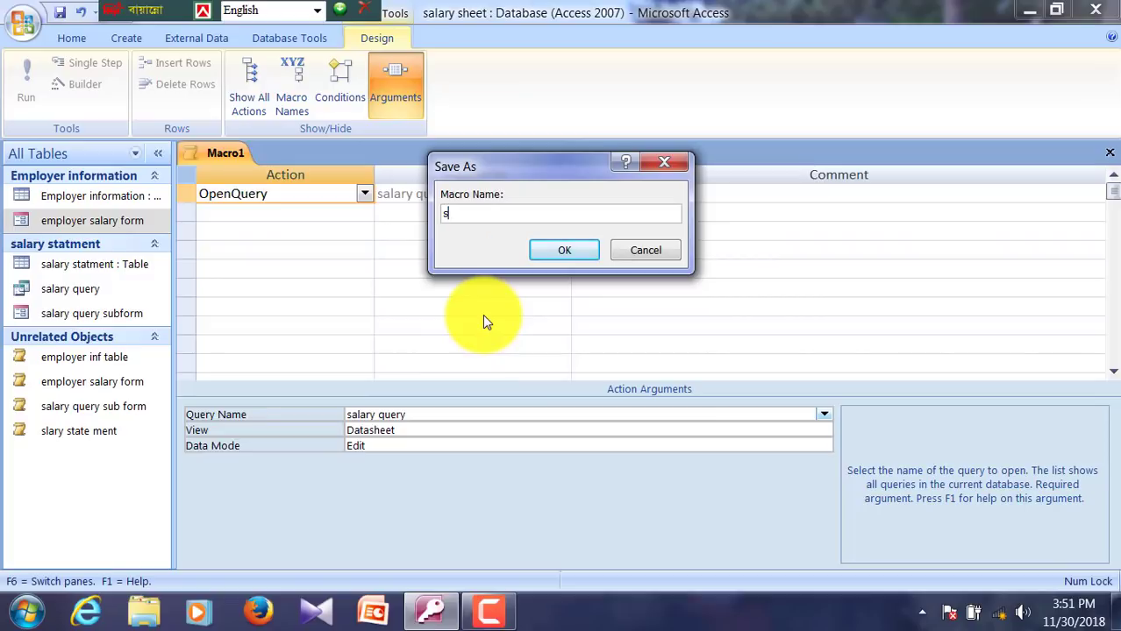
type("alary query")
key("Return")
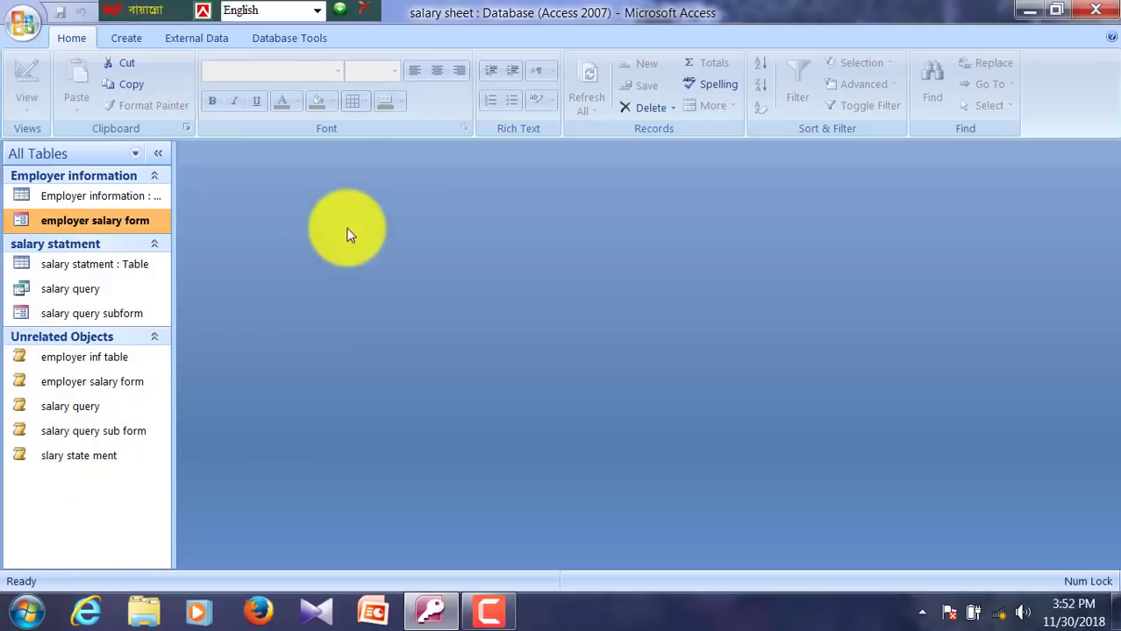
Step: Create a blank form from More Forms, then close it again
left_click(123, 39)
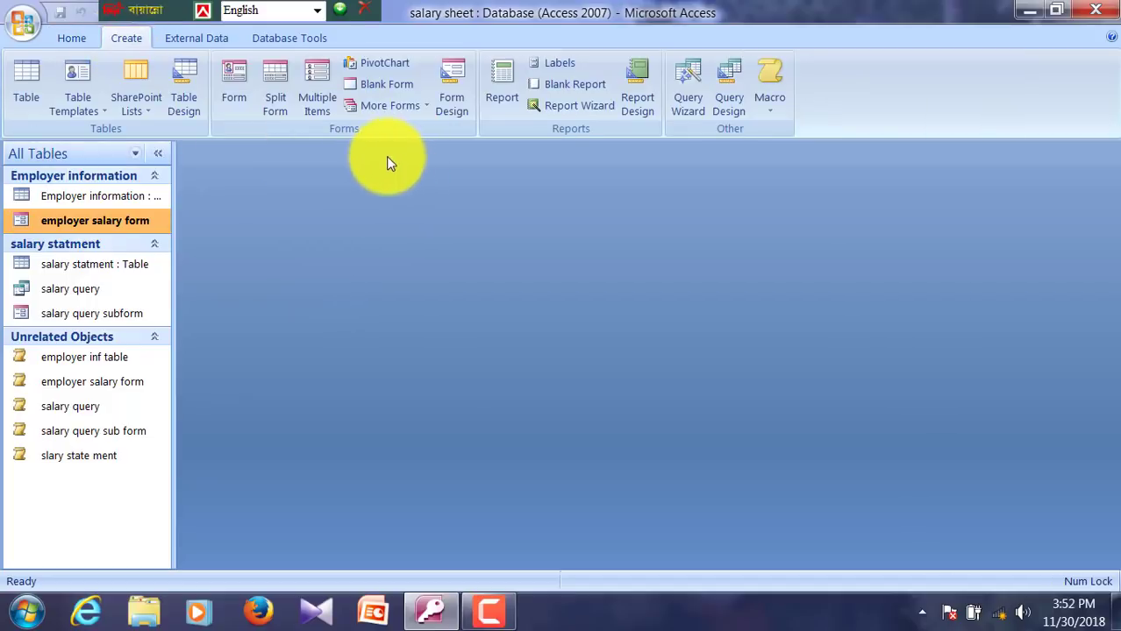
left_click(389, 113)
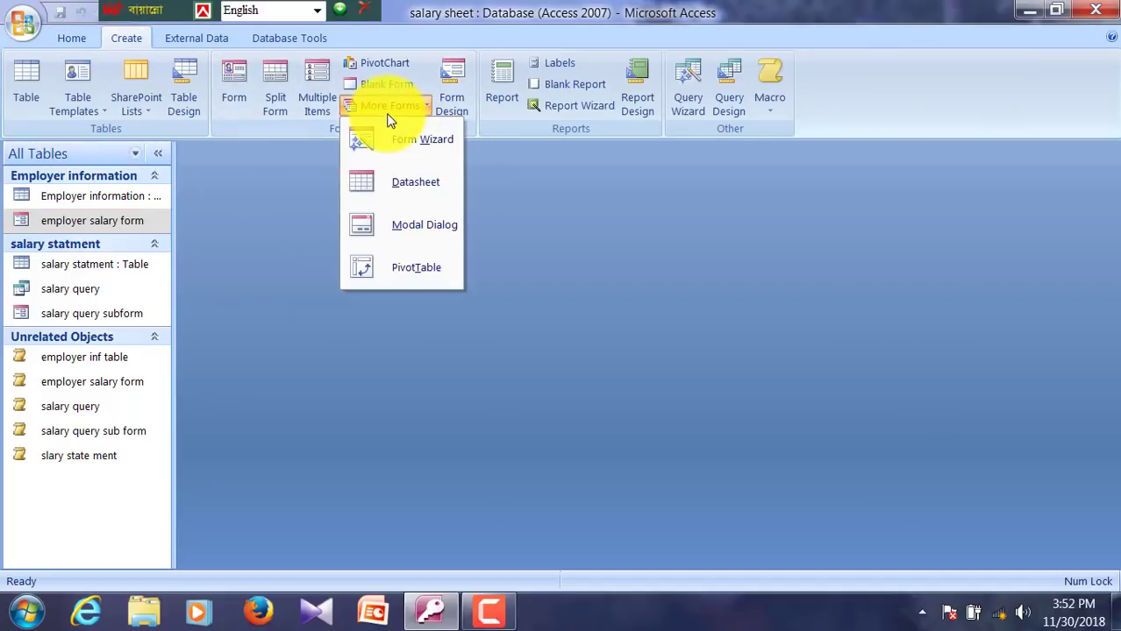
left_click(456, 103)
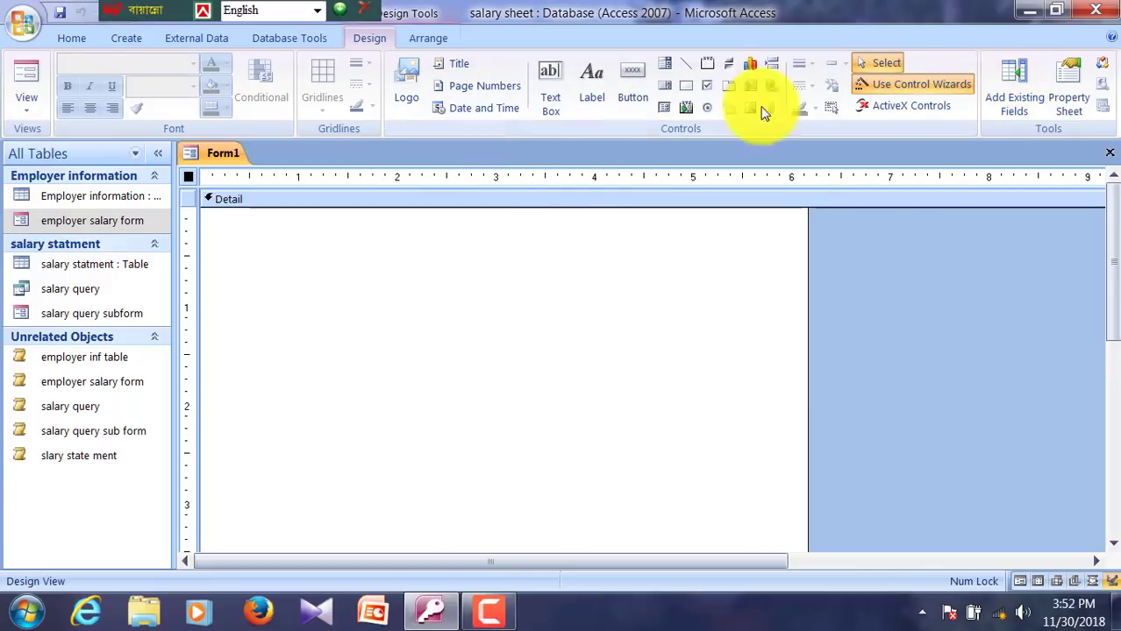
left_click(1109, 153)
Step: Create a new Modal Dialog form open in Design view
left_click(131, 36)
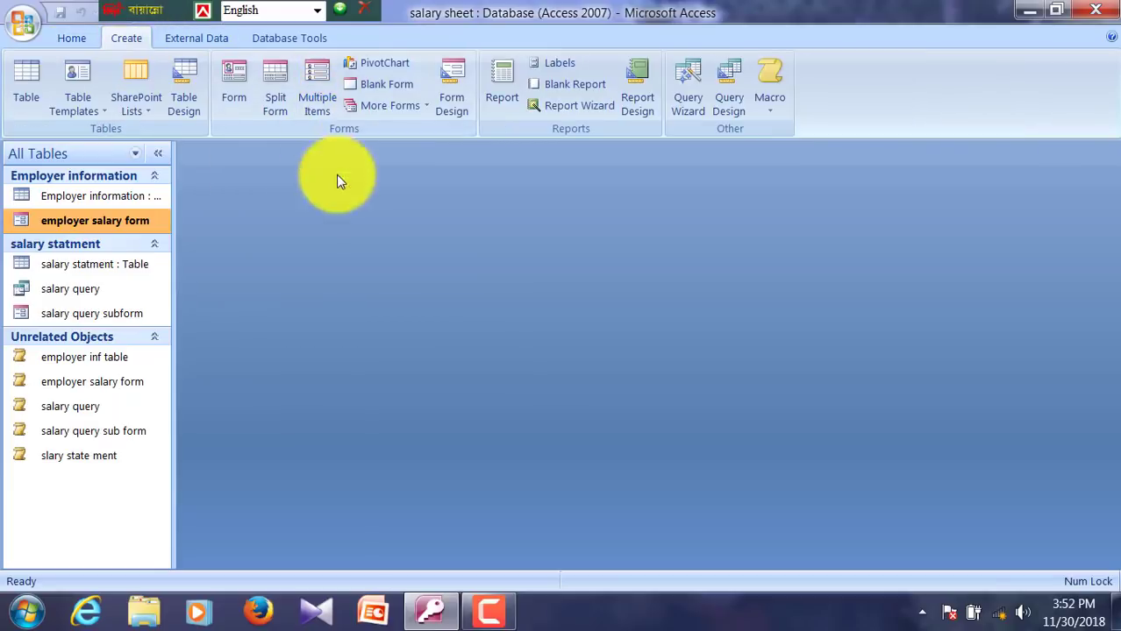
left_click(379, 107)
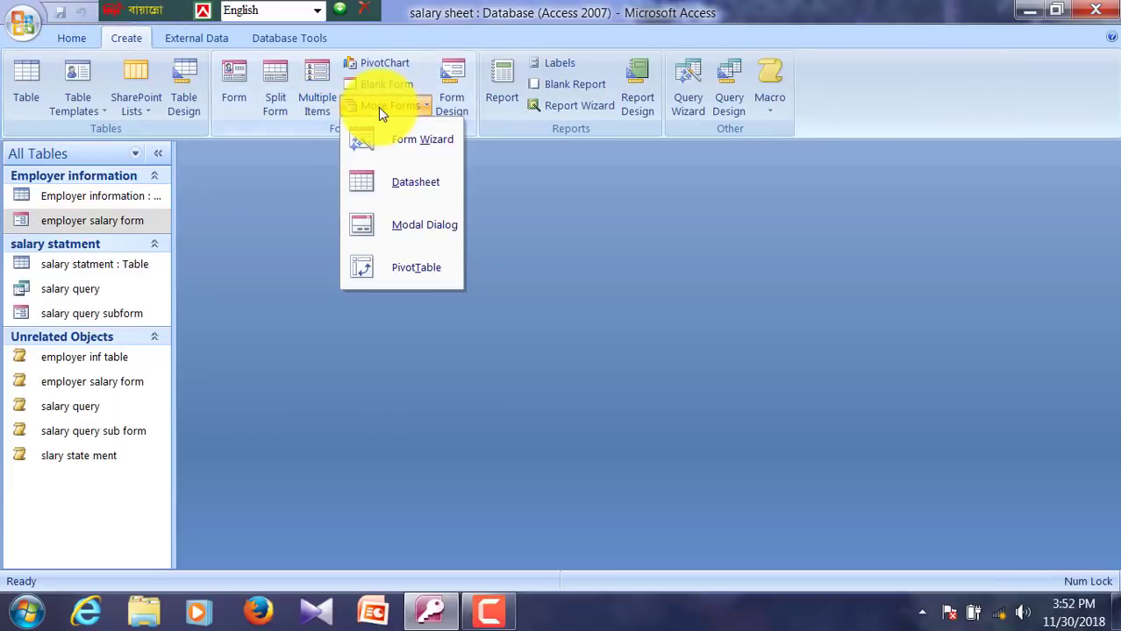
left_click(419, 232)
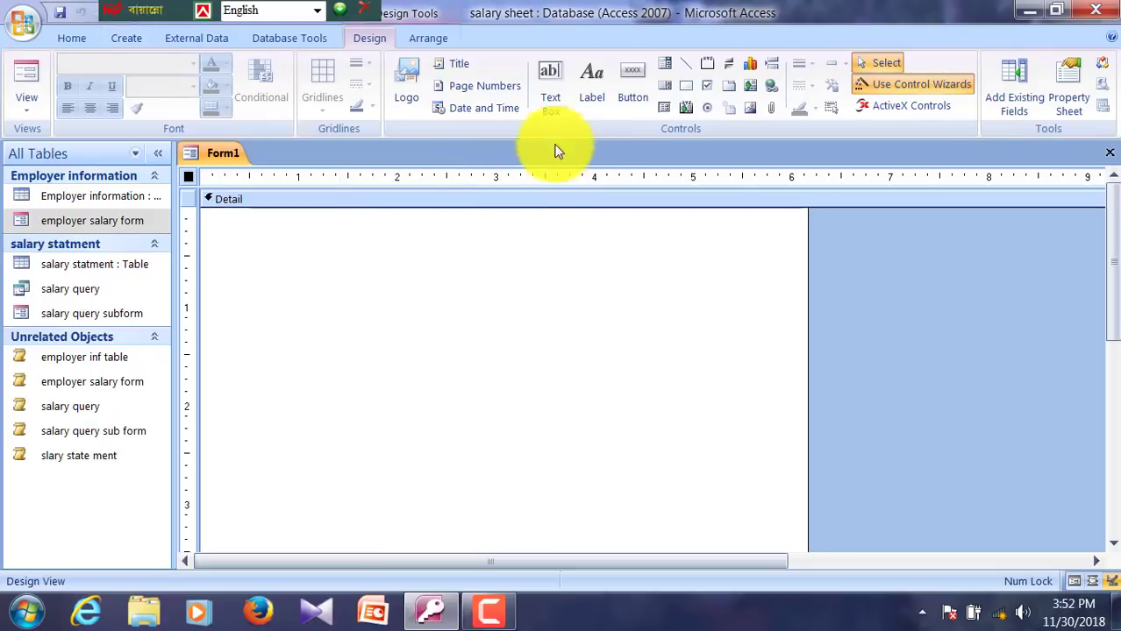
left_click(586, 103)
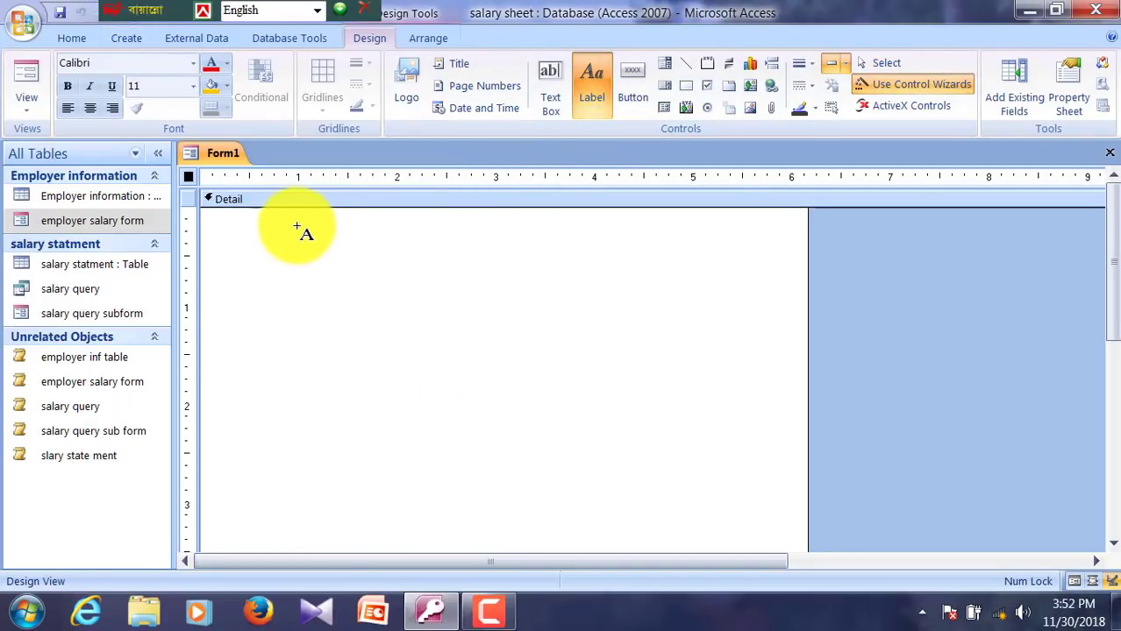
Step: Add a centred 28-point 'Karim Jute Ltd' title label with orange fill
left_click_drag(295, 226, 455, 238)
mouse_move(542, 237)
left_mouse_down()
mouse_move(646, 266)
mouse_move(689, 292)
left_mouse_up()
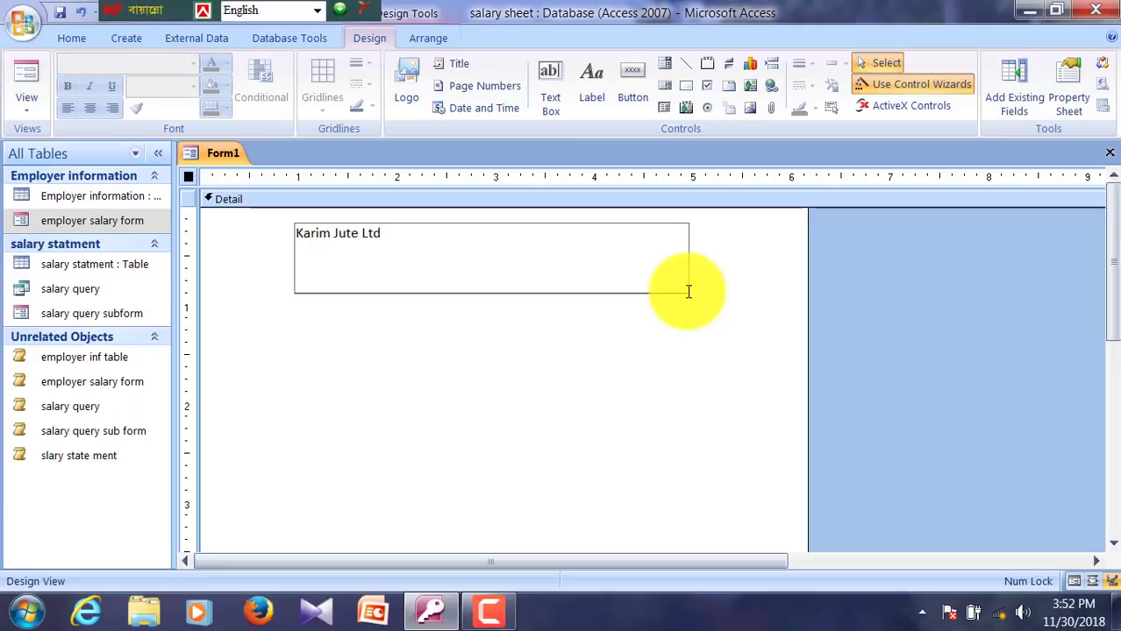
left_click(419, 339)
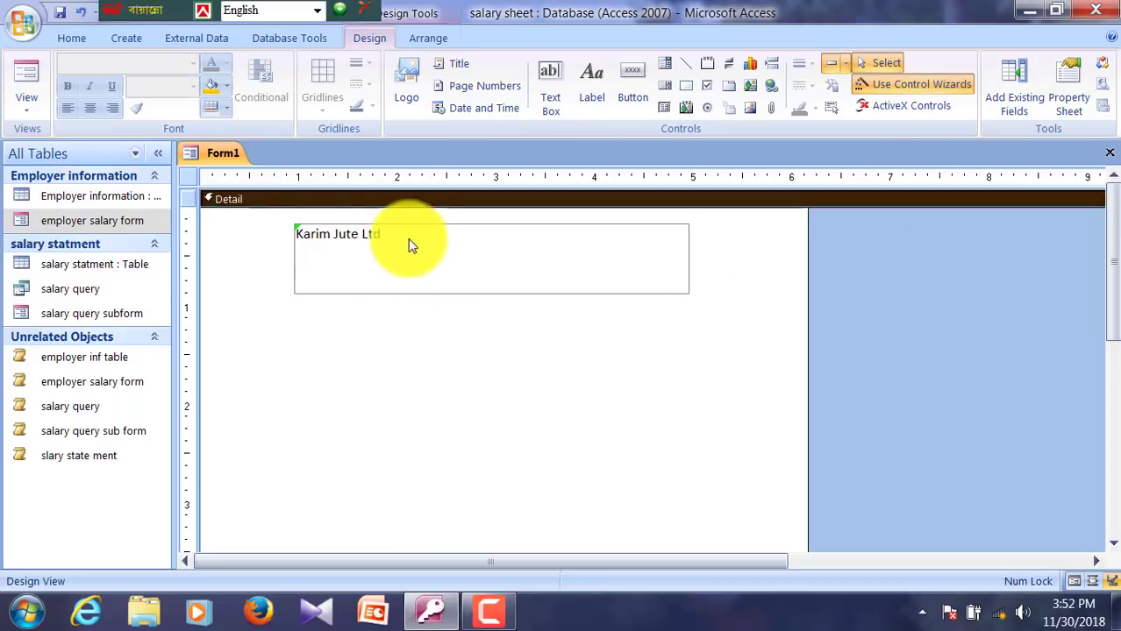
left_click(398, 233)
left_click(90, 108)
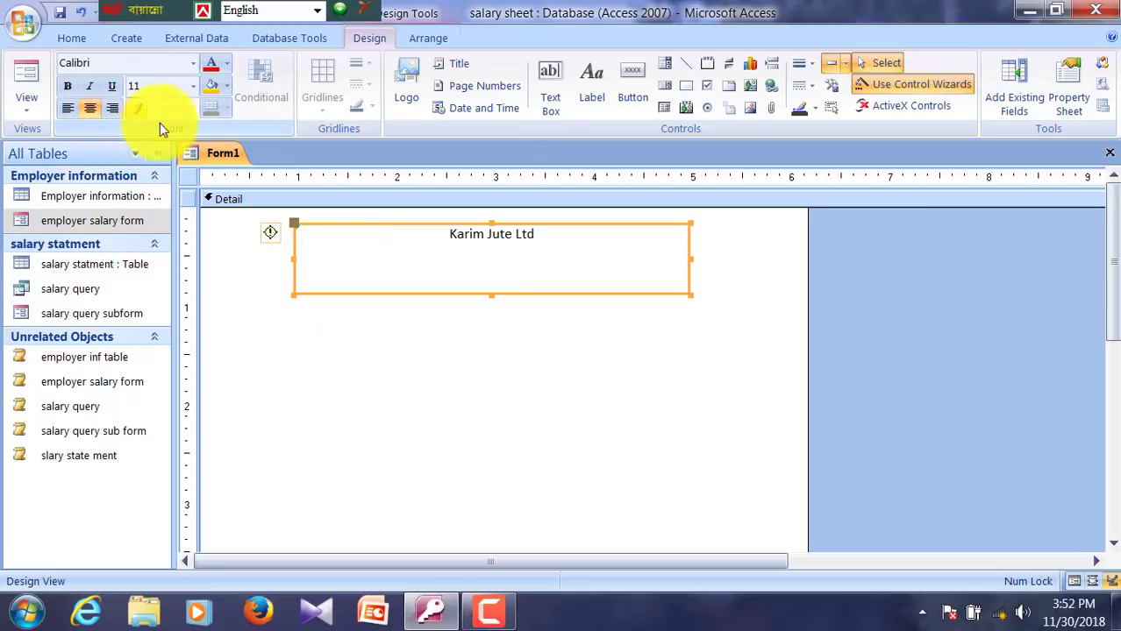
left_click(193, 86)
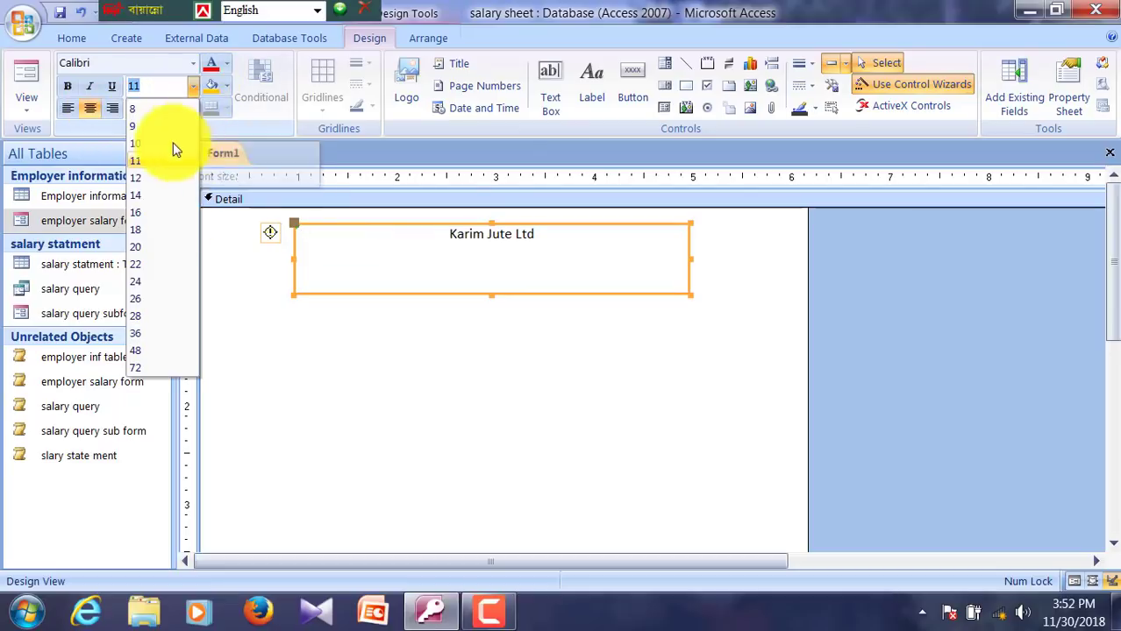
left_click(145, 316)
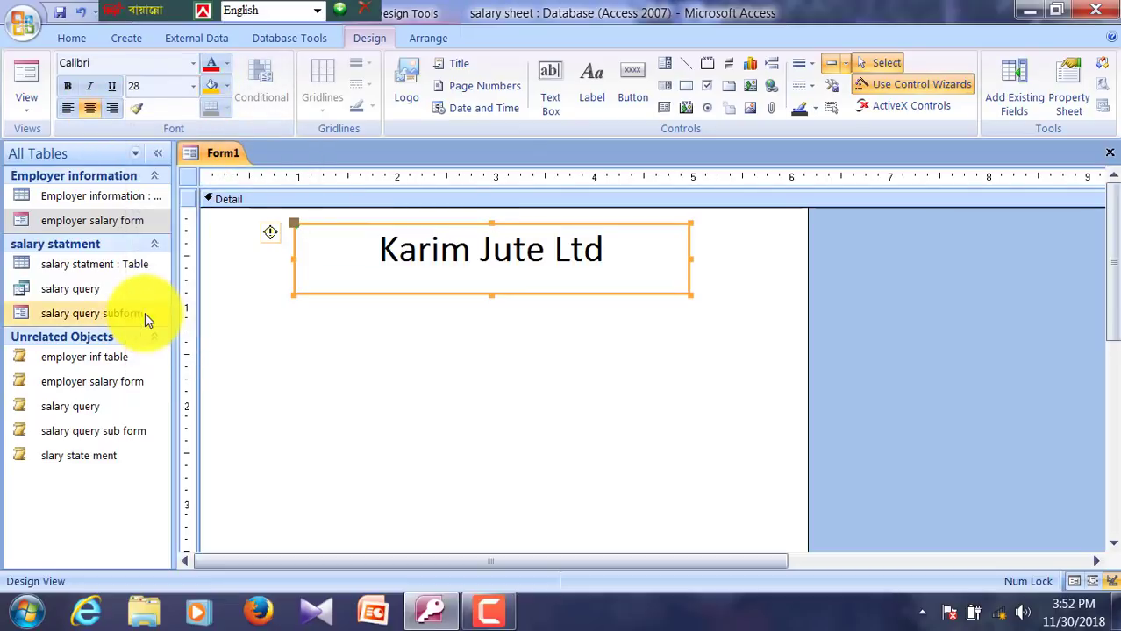
left_click(208, 89)
left_click(425, 378)
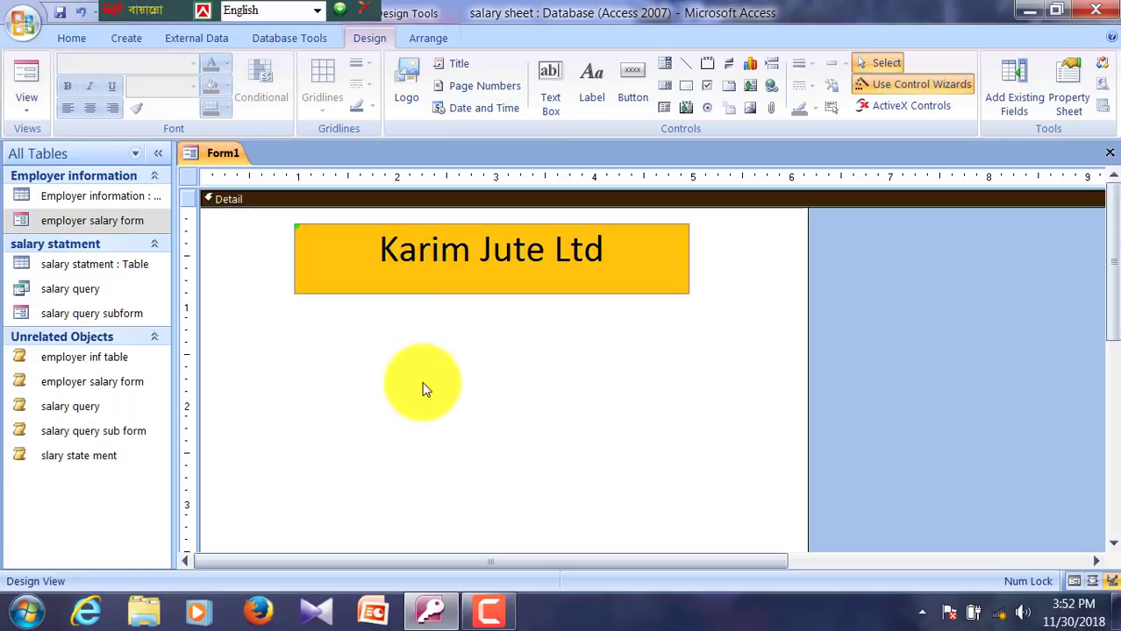
Step: Delete the dialog form's Cancel and OK buttons
scroll(263, 368, "down", 3)
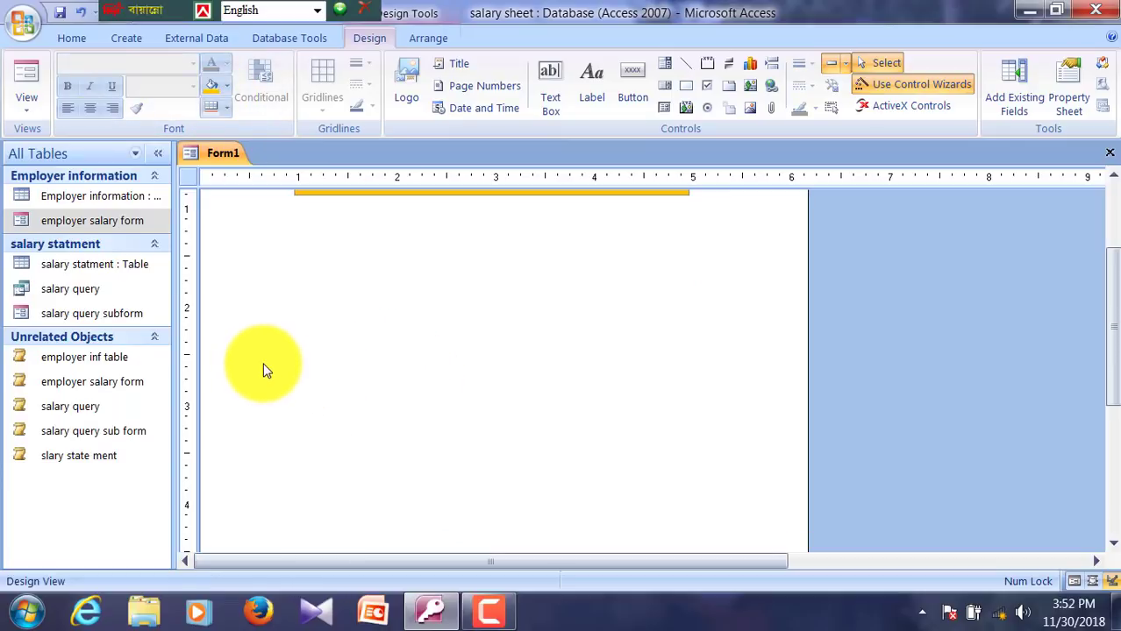
scroll(340, 412, "up", 3)
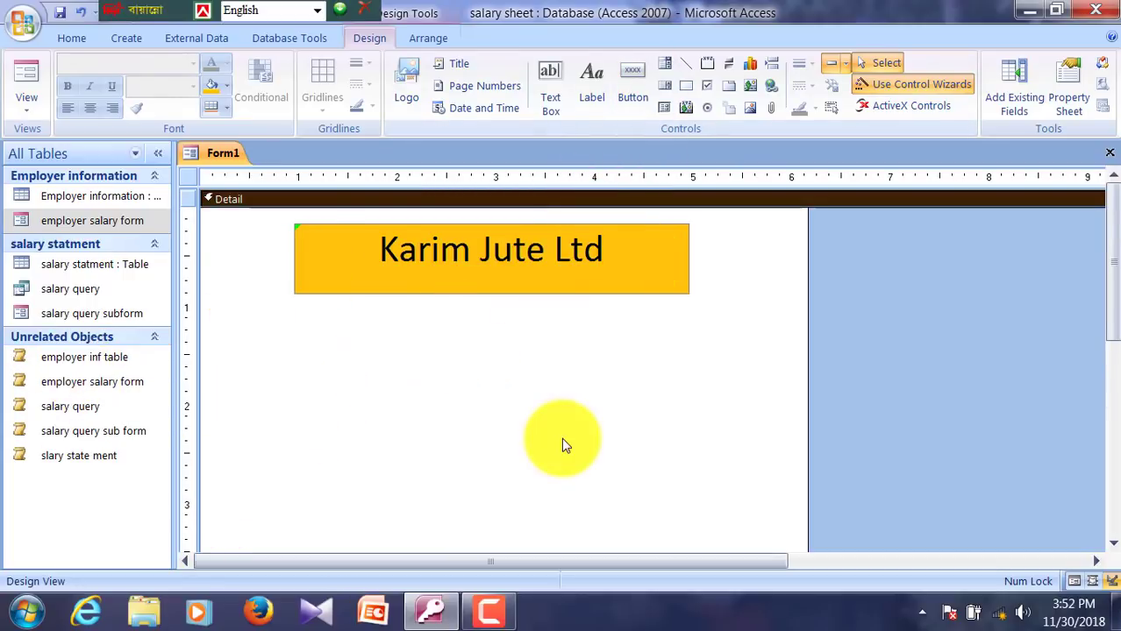
scroll(563, 443, "down", 6)
left_click(740, 517)
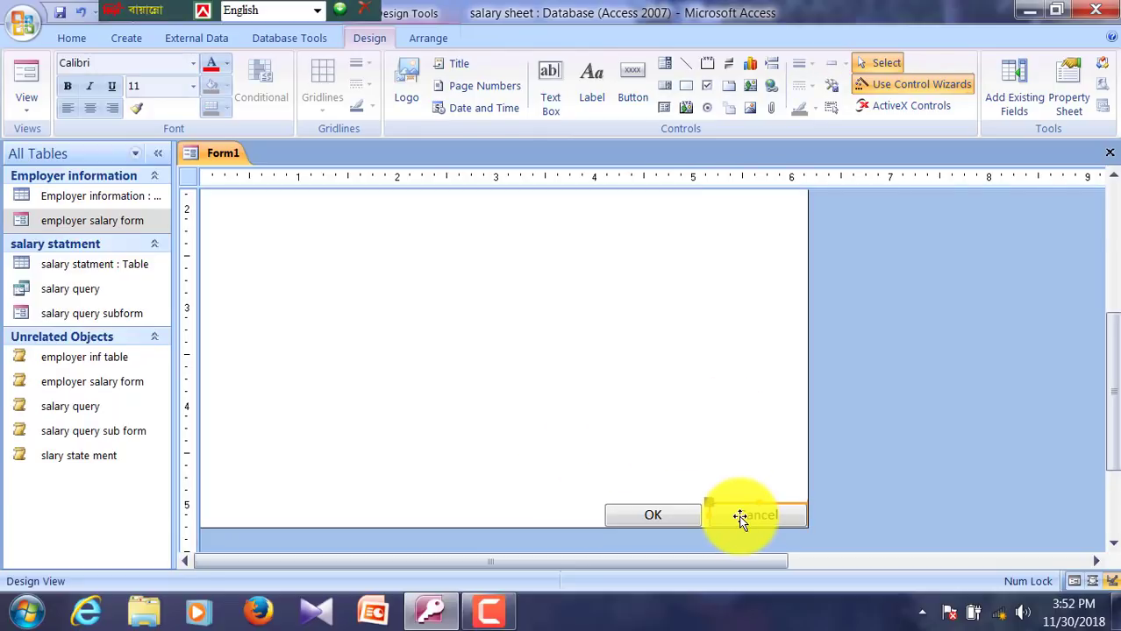
key("Delete")
left_click(688, 515)
key("Delete")
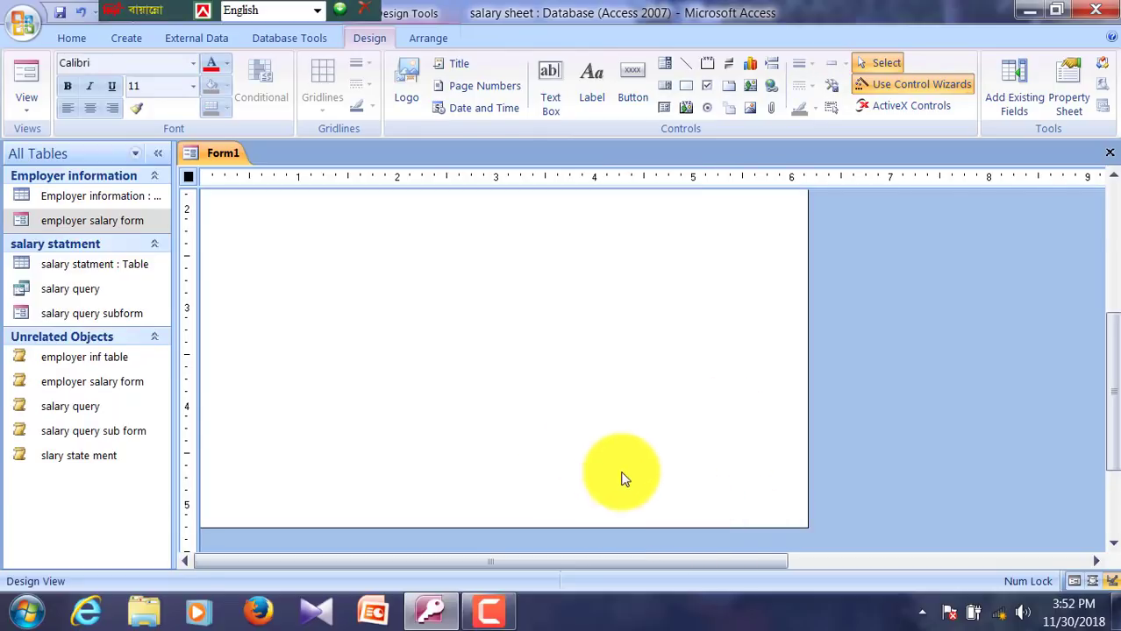
scroll(590, 456, "up", 6)
Step: Draw a command button below the title, skipping the button wizard
left_click(628, 94)
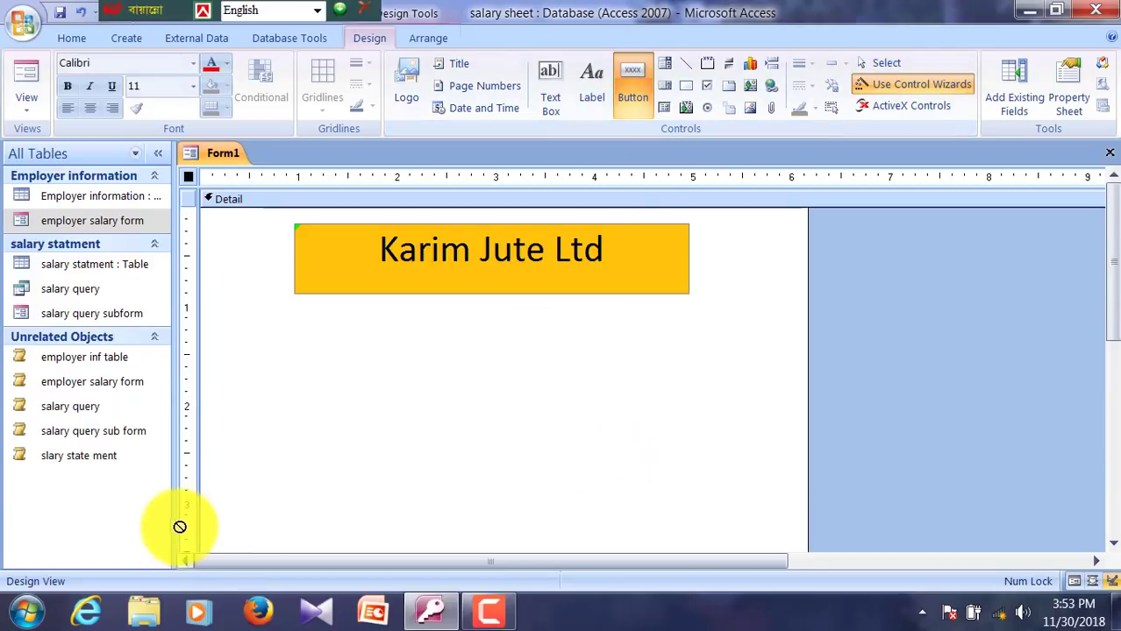
left_click_drag(216, 331, 375, 380)
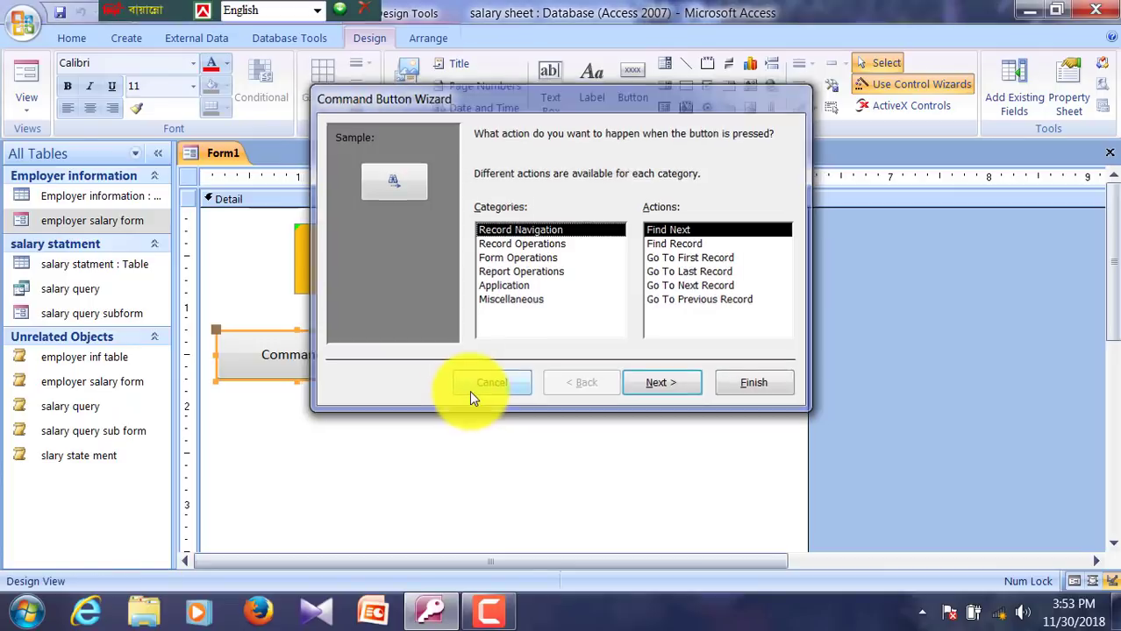
left_click(470, 390)
Step: Set the button's On Click event to the employer inf table macro
right_click(263, 356)
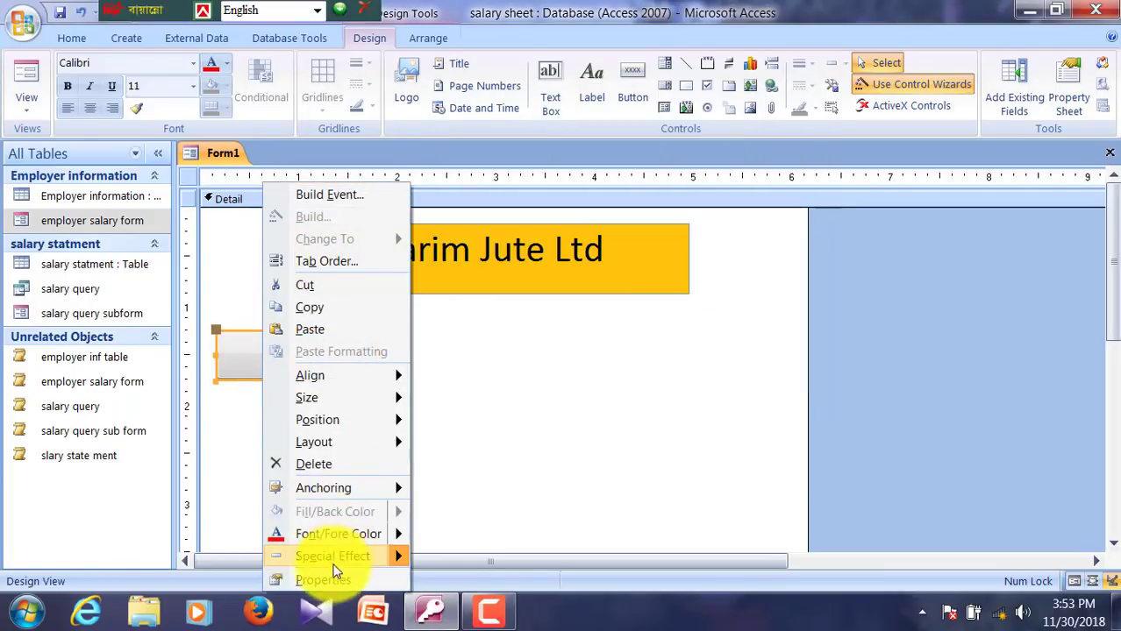
left_click(329, 577)
left_click(925, 218)
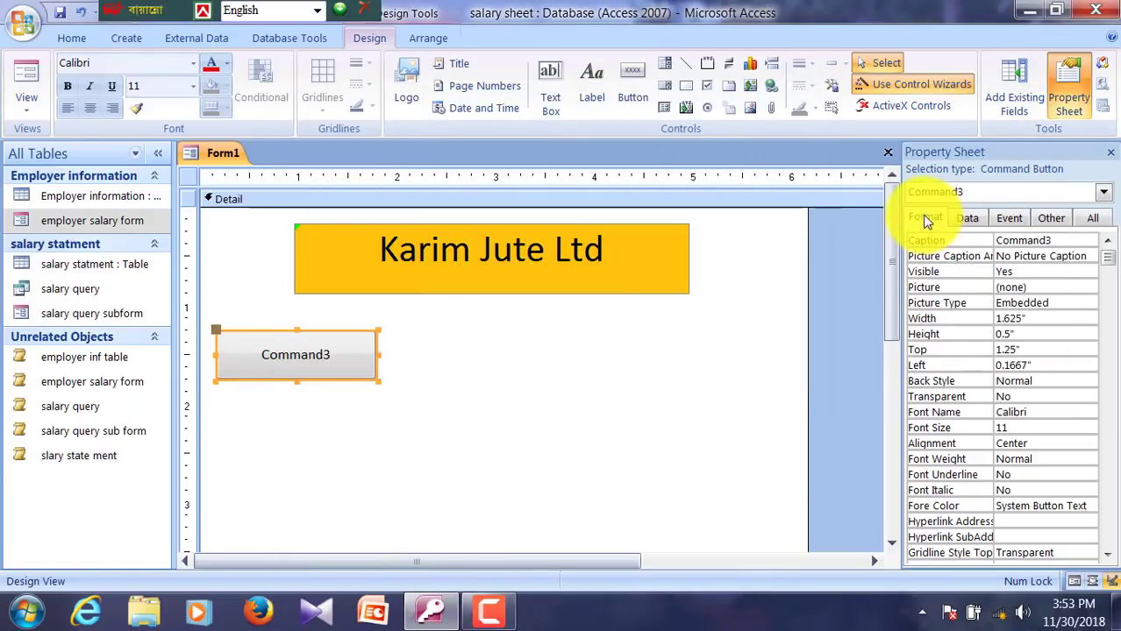
left_click(968, 219)
left_click(1010, 219)
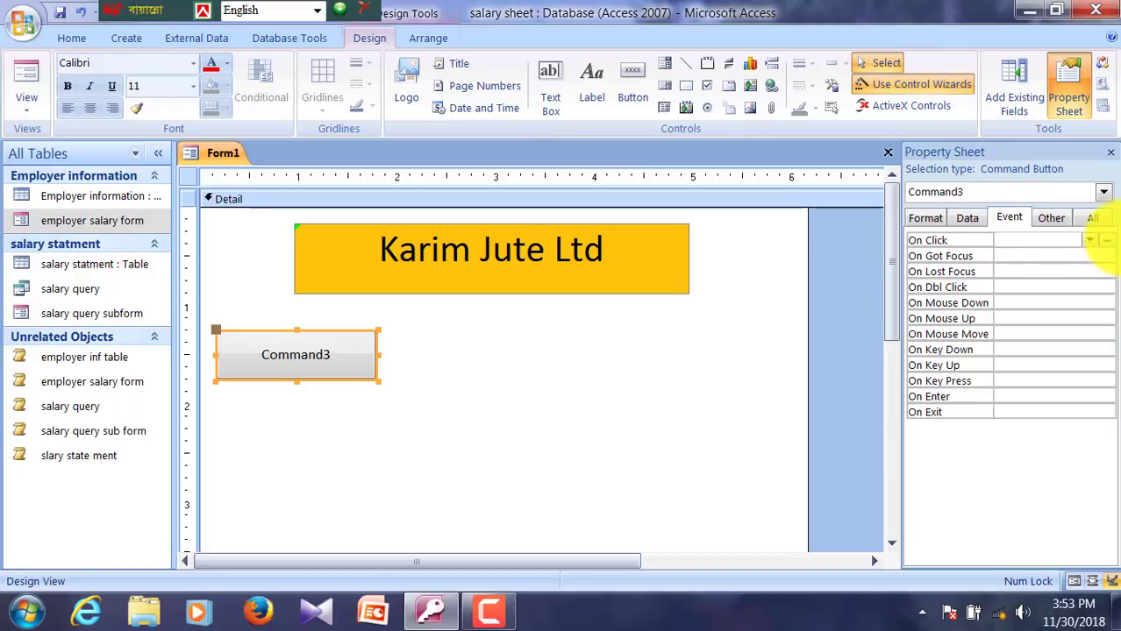
left_click(1090, 244)
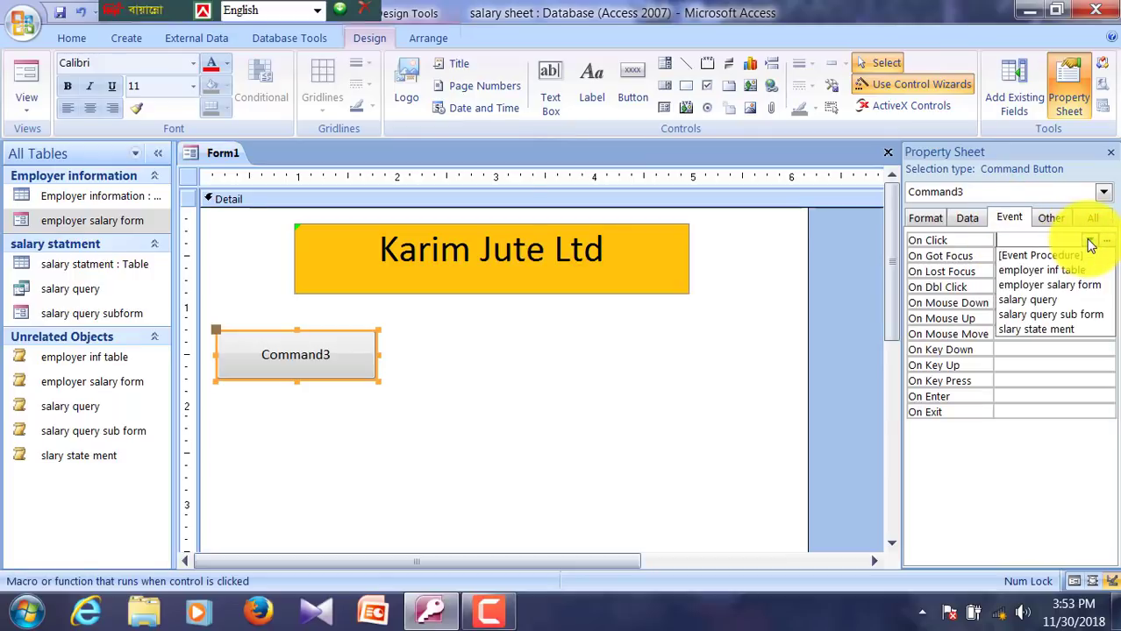
left_click(1040, 272)
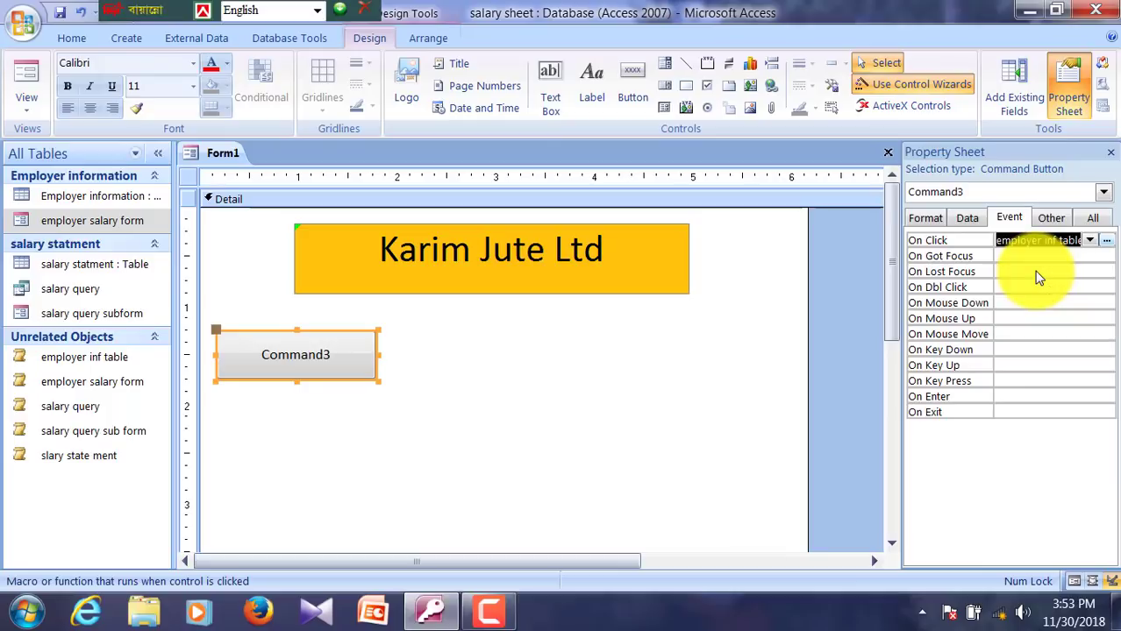
Step: Caption the button 'emp inf table'
left_click(357, 363)
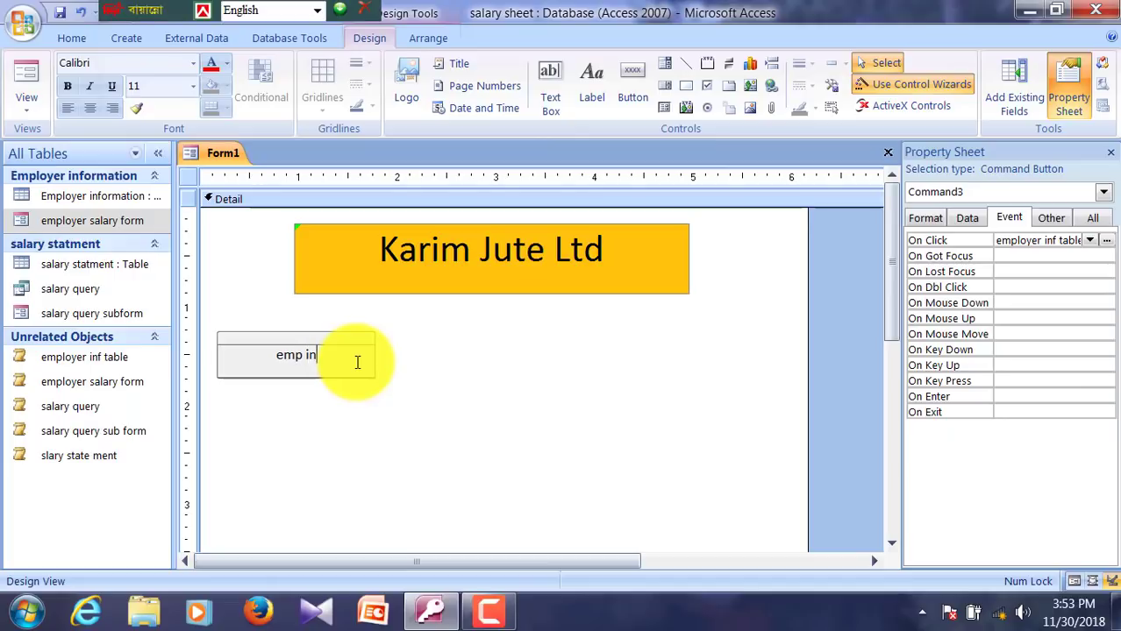
type("ble")
left_click(588, 483)
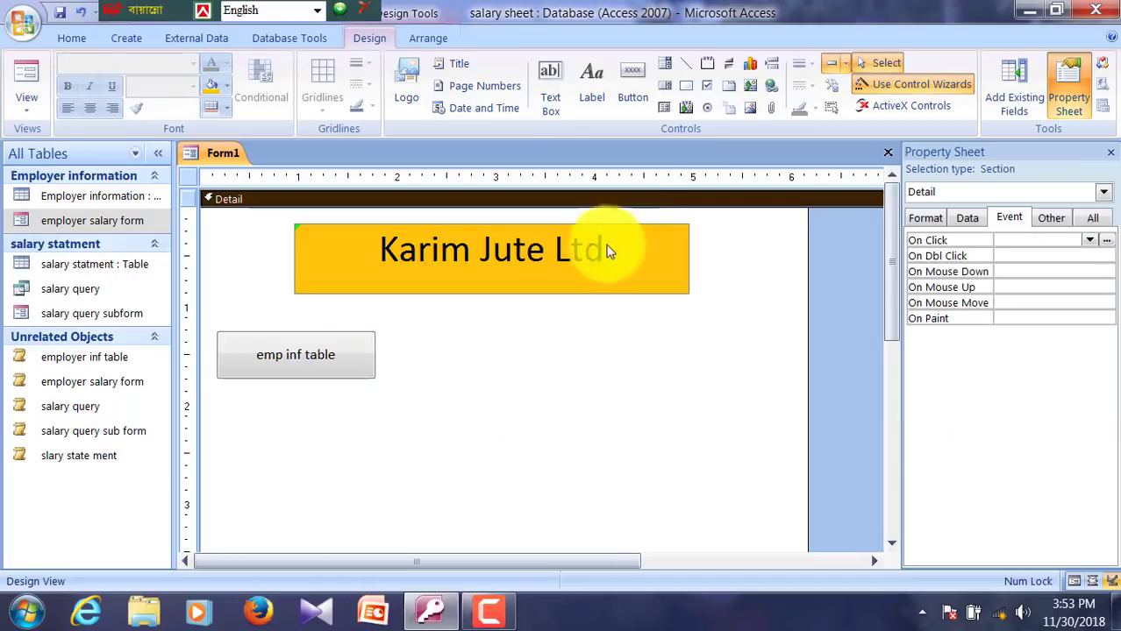
Step: Draw a second button right of the first with On Click set to employer salary form
left_click(638, 93)
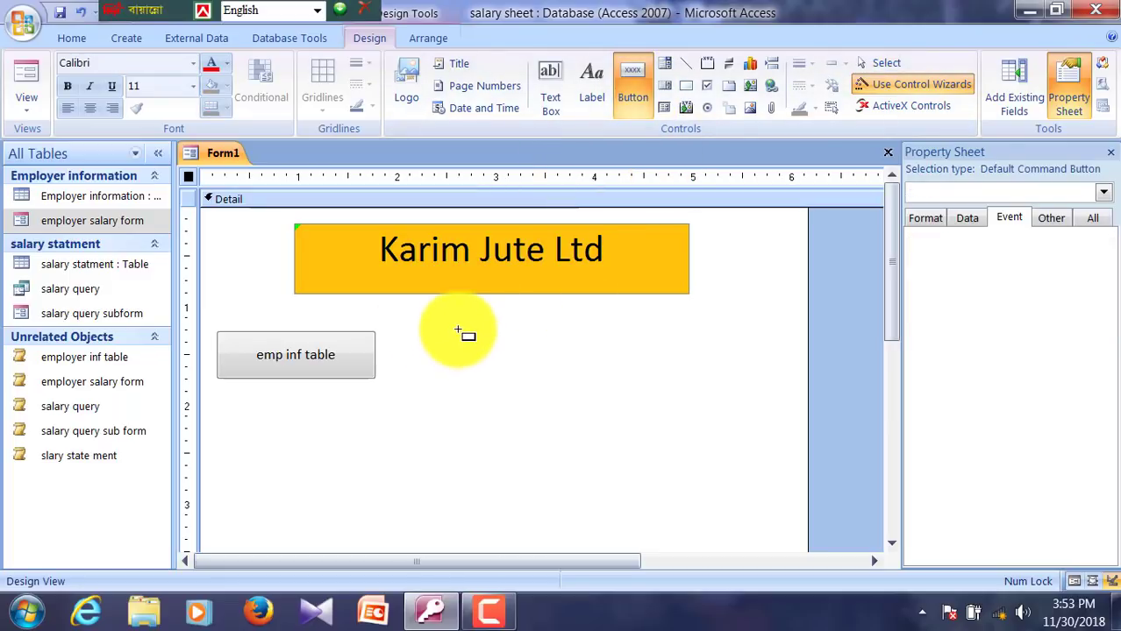
left_click_drag(458, 332, 660, 383)
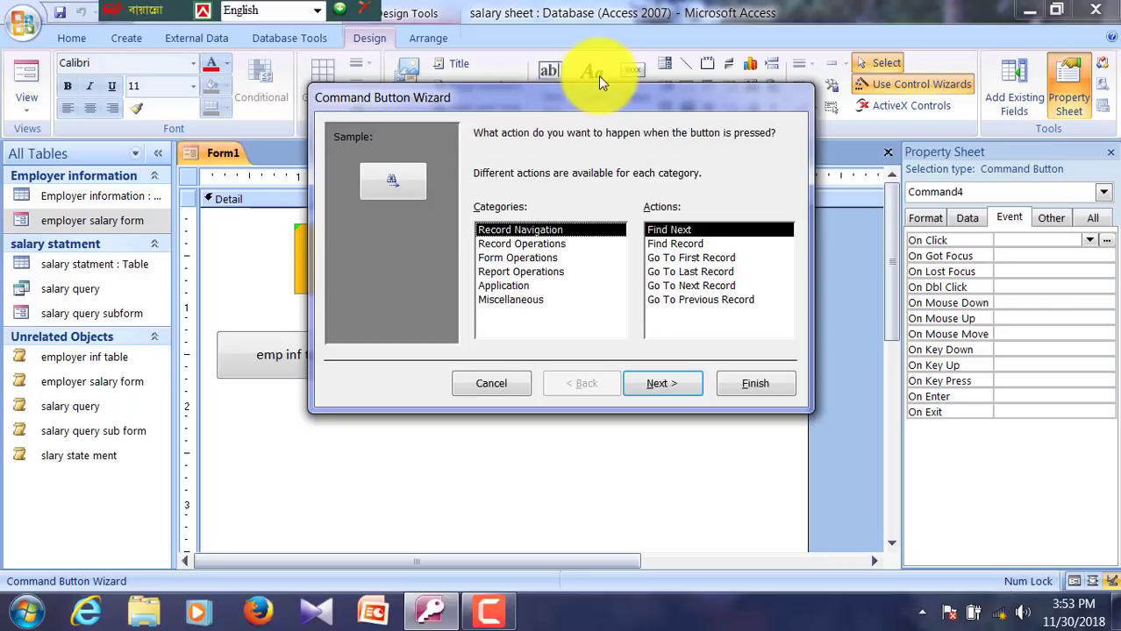
left_click_drag(470, 91, 599, 39)
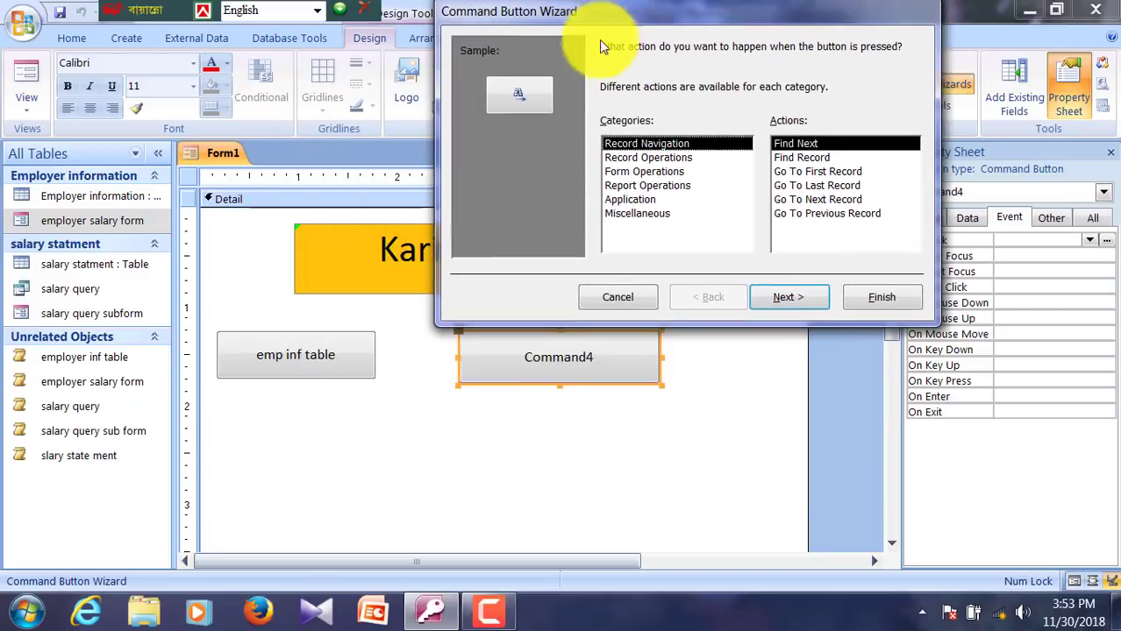
left_click(614, 299)
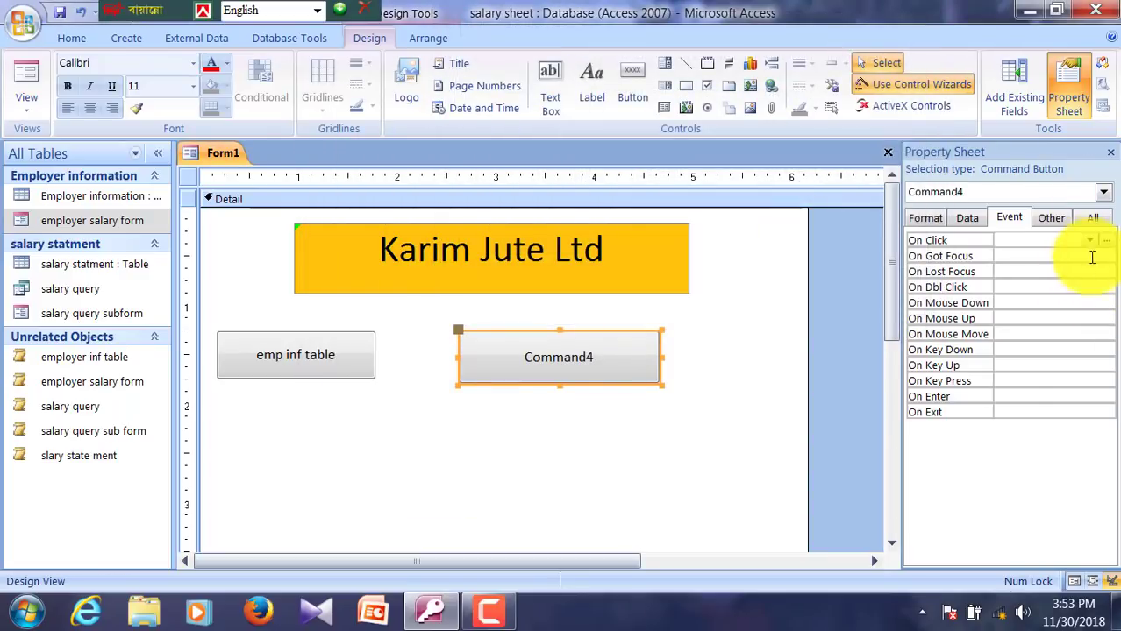
left_click(1089, 242)
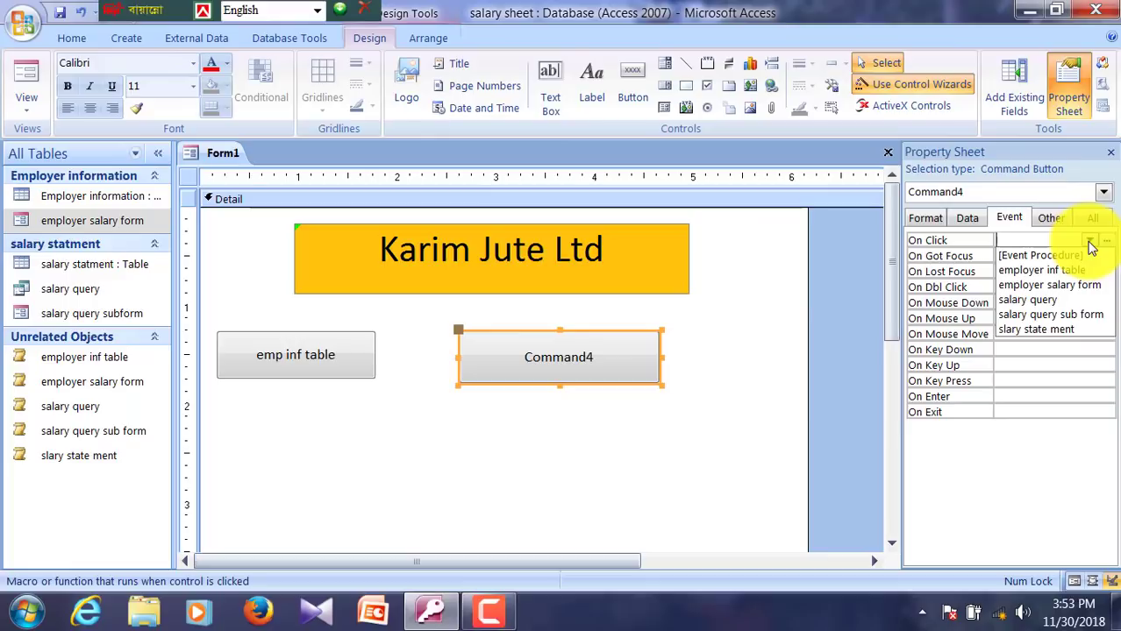
left_click(1054, 286)
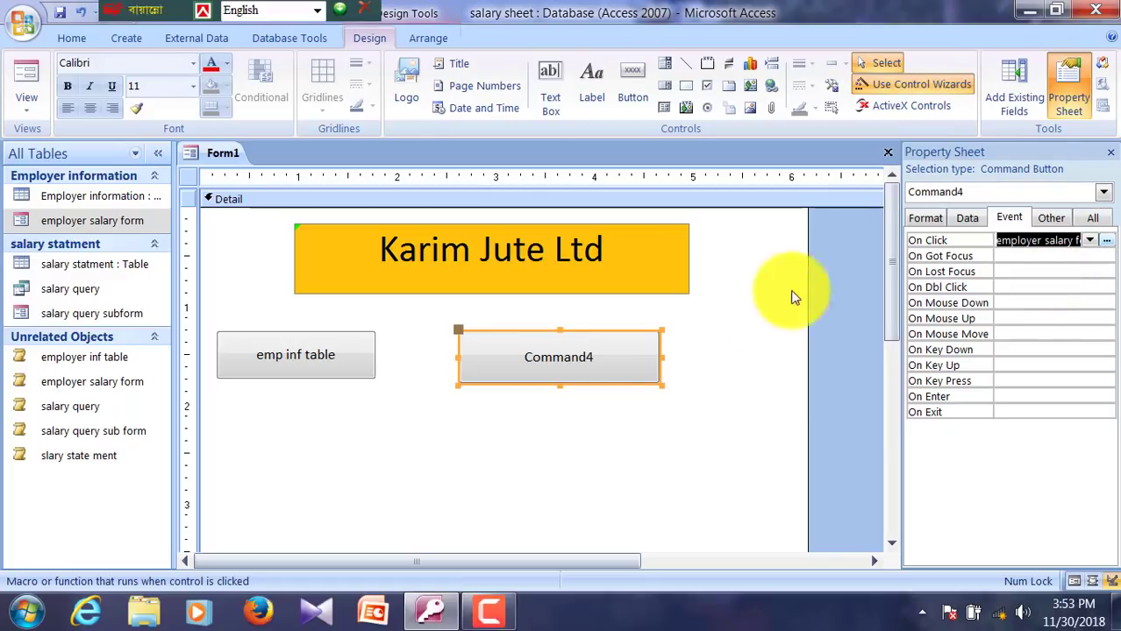
Step: Caption the second button 'emp salary from'
left_click(595, 355)
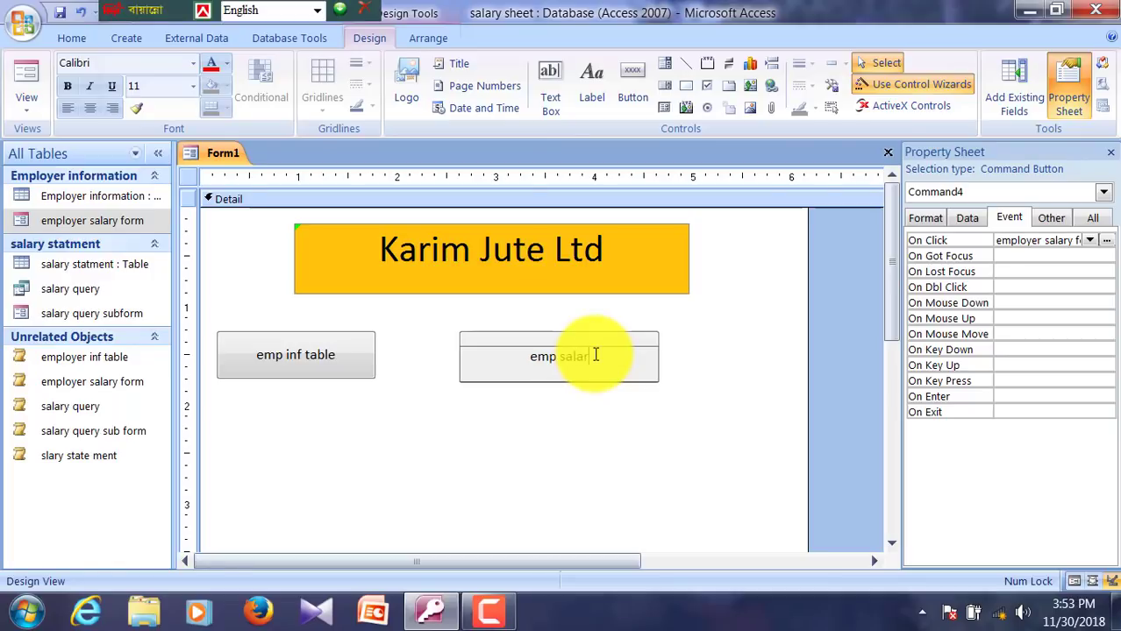
type("emp salary from")
left_click(570, 453)
left_click(632, 84)
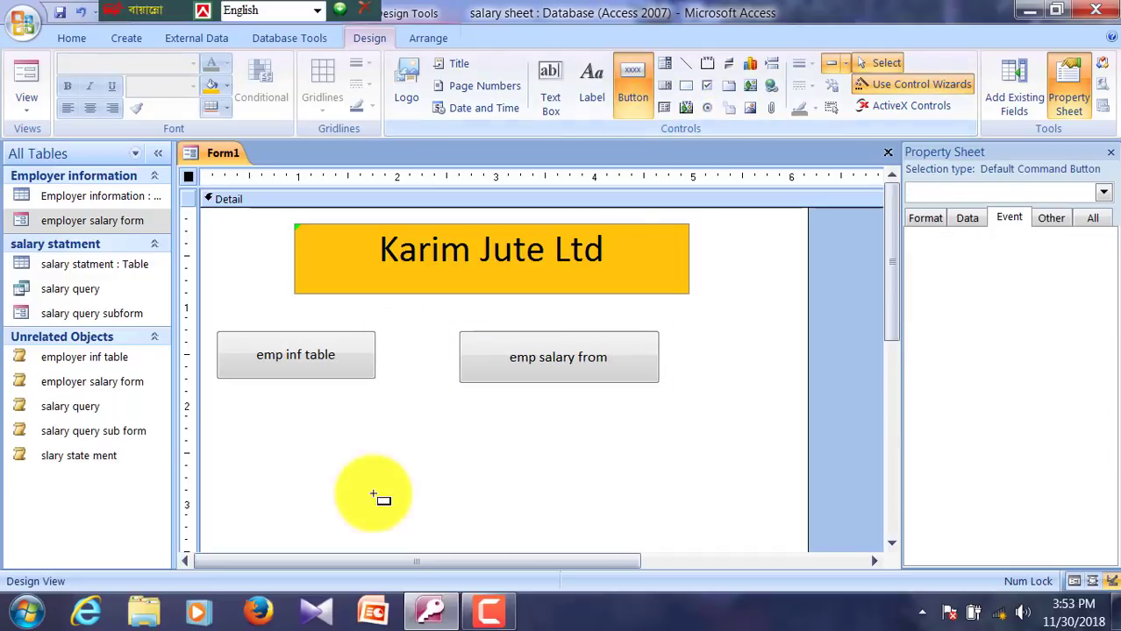
Step: Draw a button below emp inf table with On Click set to the salary query macro
left_click_drag(220, 431, 370, 477)
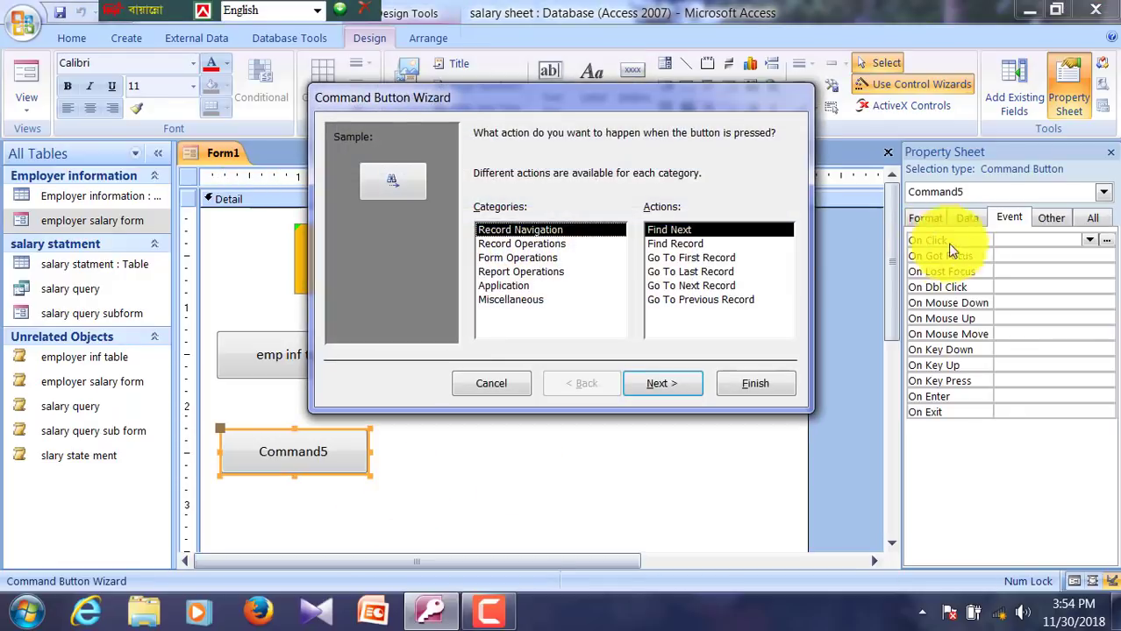
left_click(474, 387)
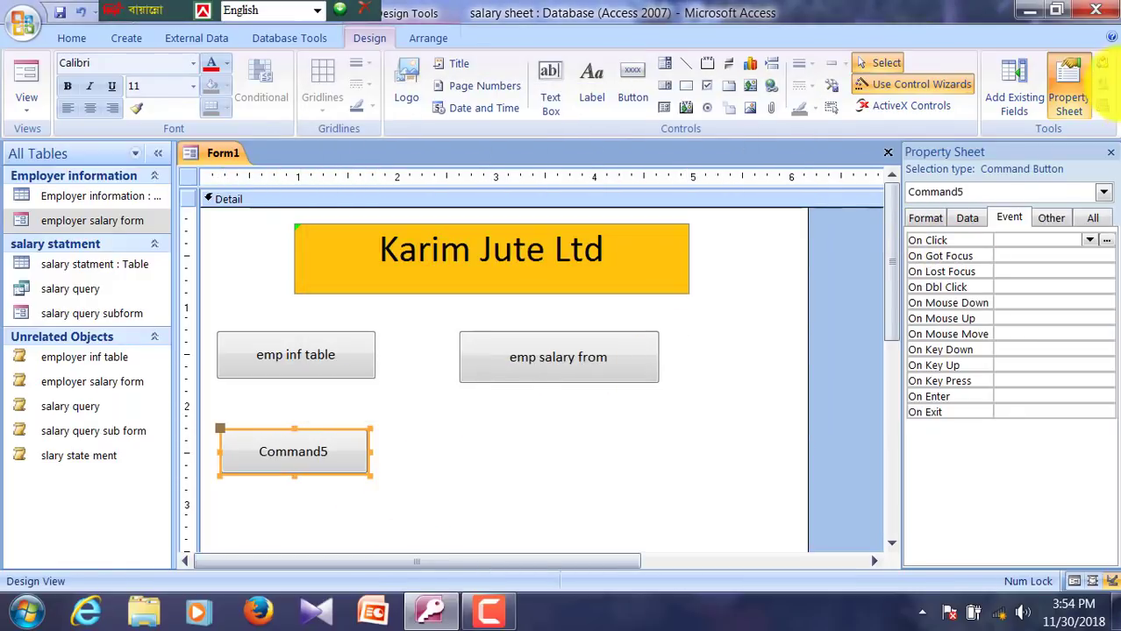
left_click(1094, 240)
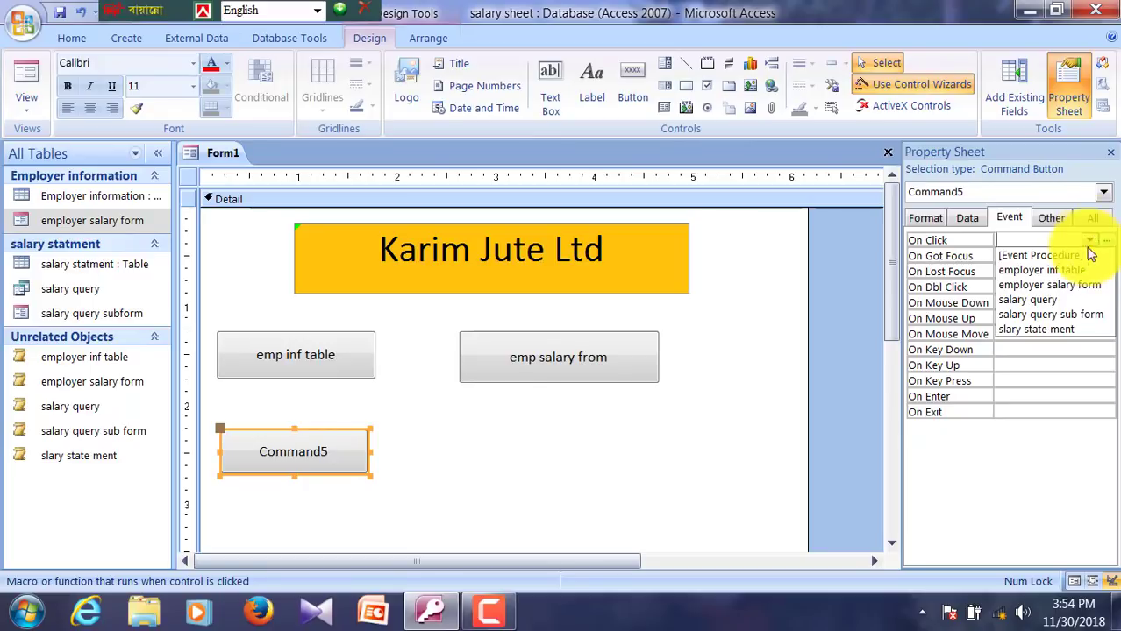
left_click(1039, 301)
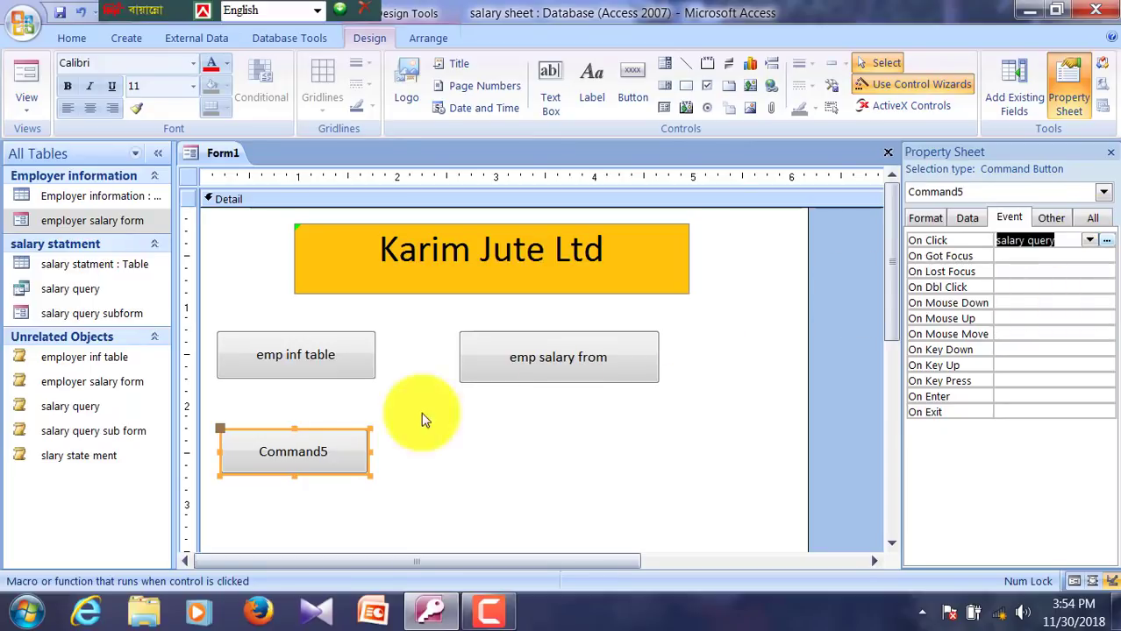
Step: Caption the new button 'salary query'
left_click(348, 453)
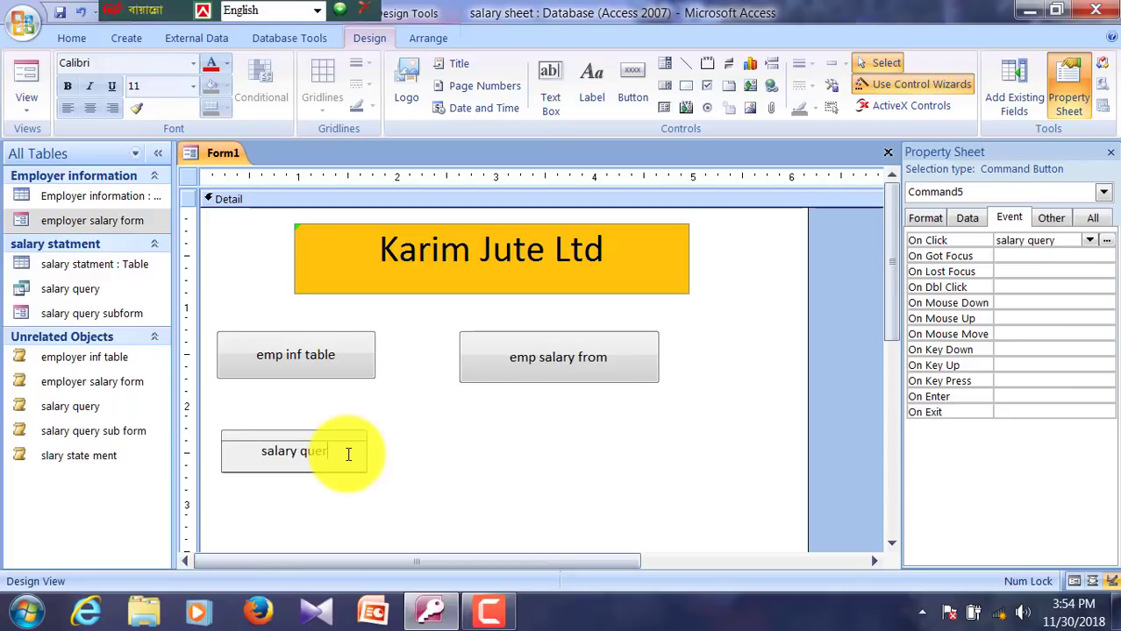
key("Return")
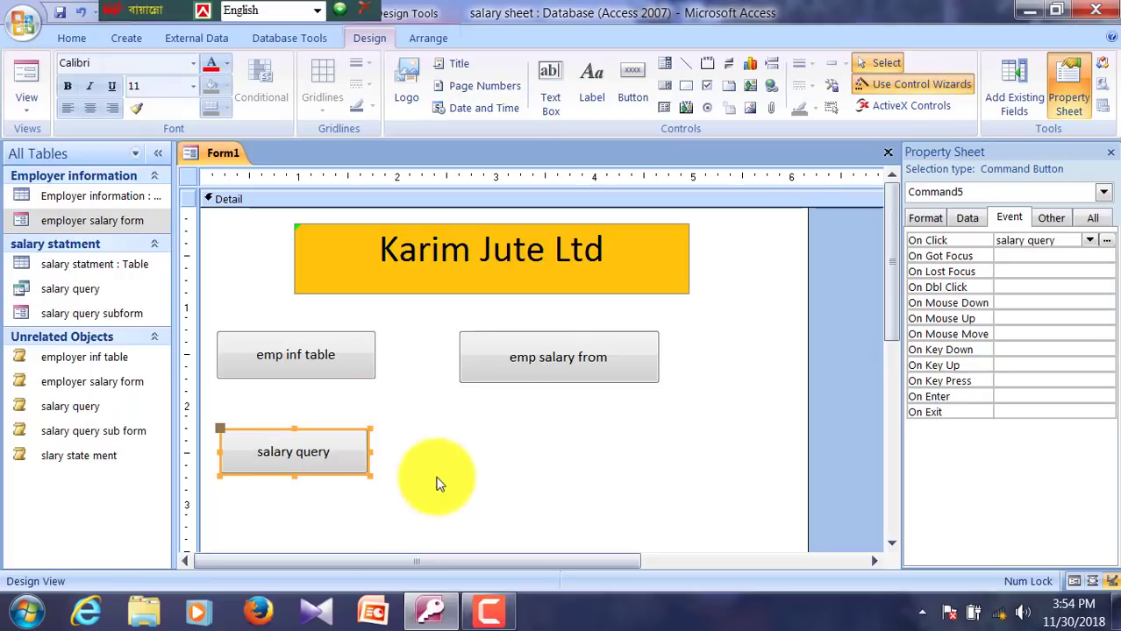
left_click(430, 489)
left_click(635, 99)
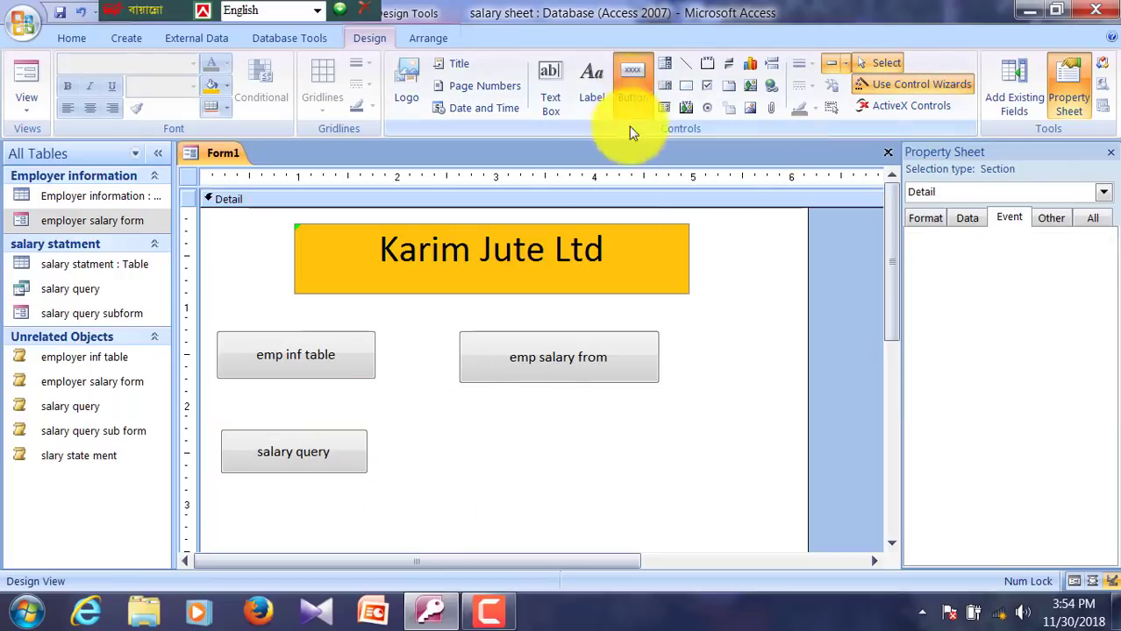
Step: Draw a new button right of salary query, skipping the wizard, with On Click set to salary query sub form
left_click(426, 428)
left_click_drag(517, 443, 590, 485)
left_click(484, 391)
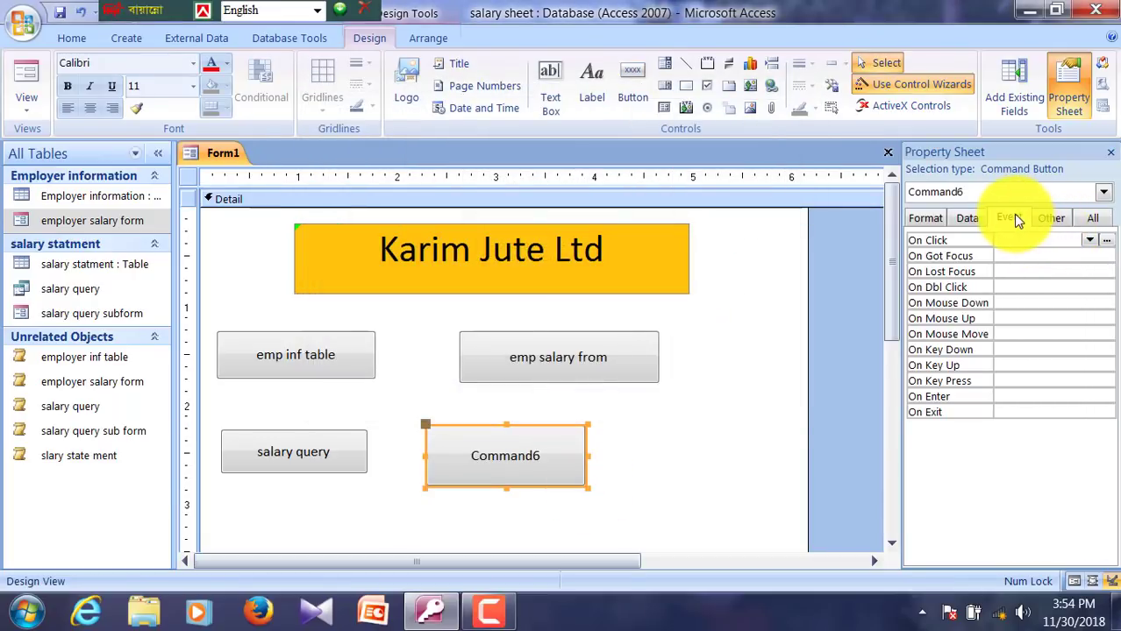
left_click(1090, 243)
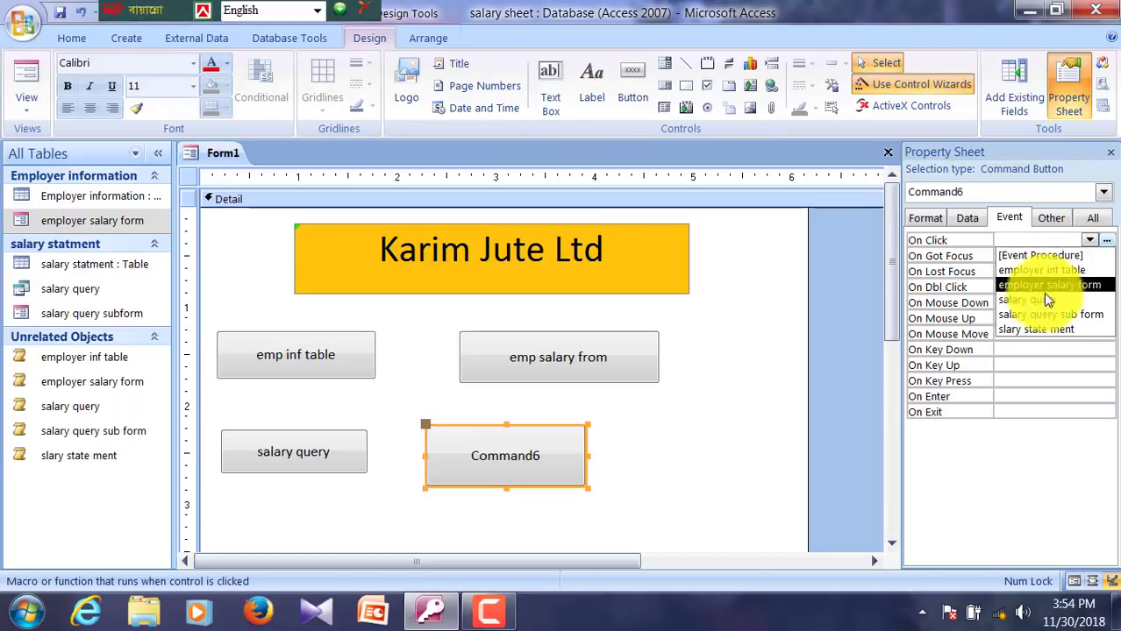
left_click(1028, 316)
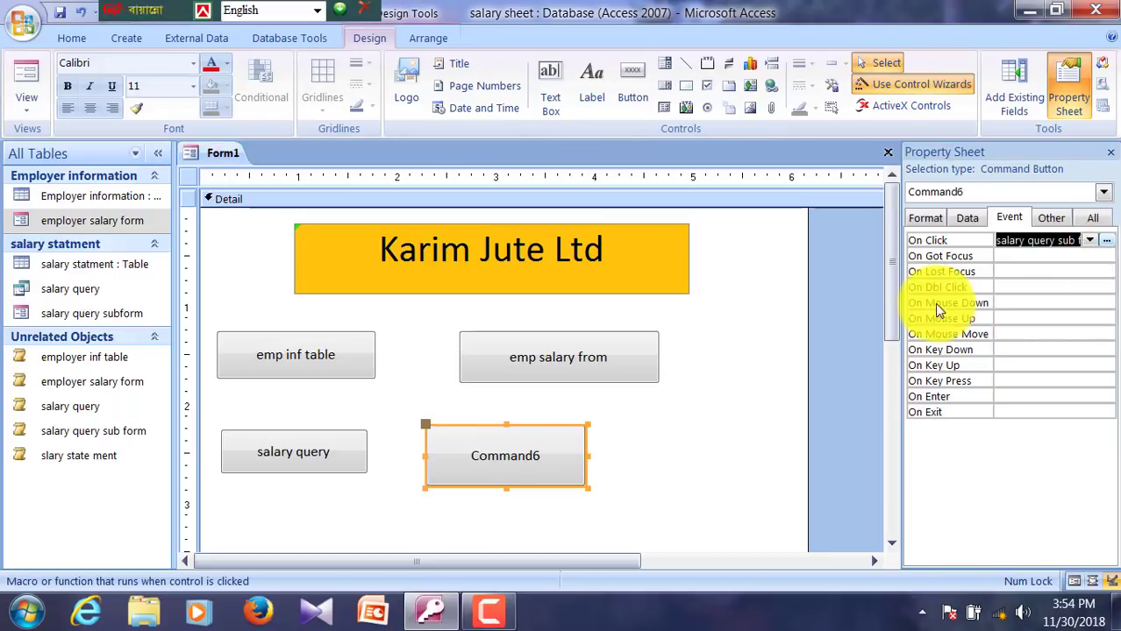
Step: Caption the button 'salary query sub form' and nudge it right beside salary query
left_click(557, 449)
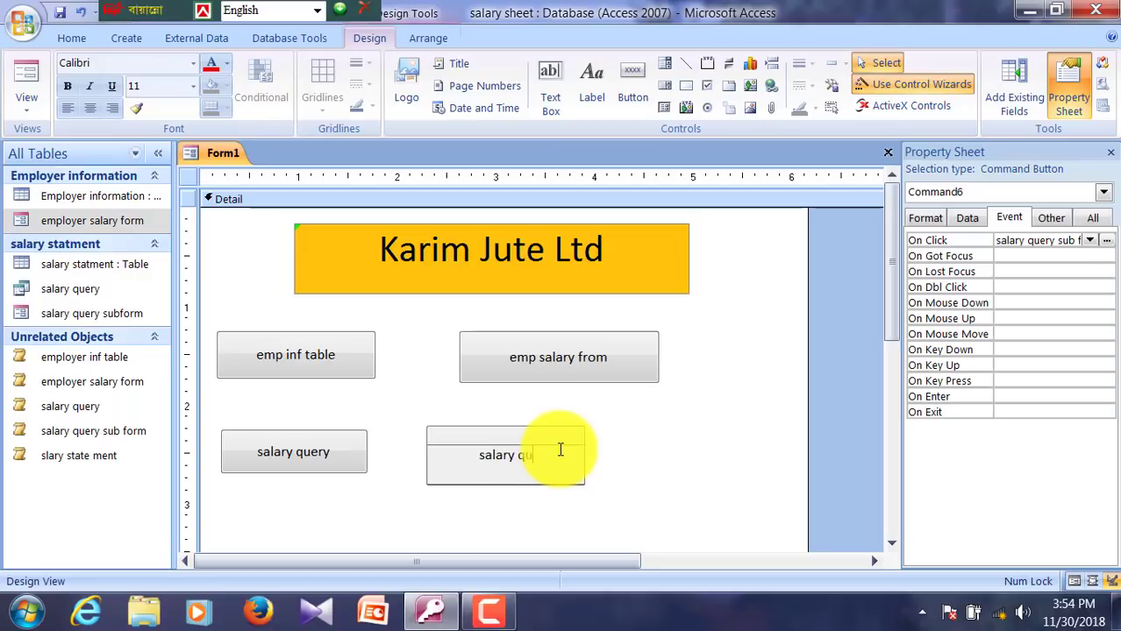
type("ub form")
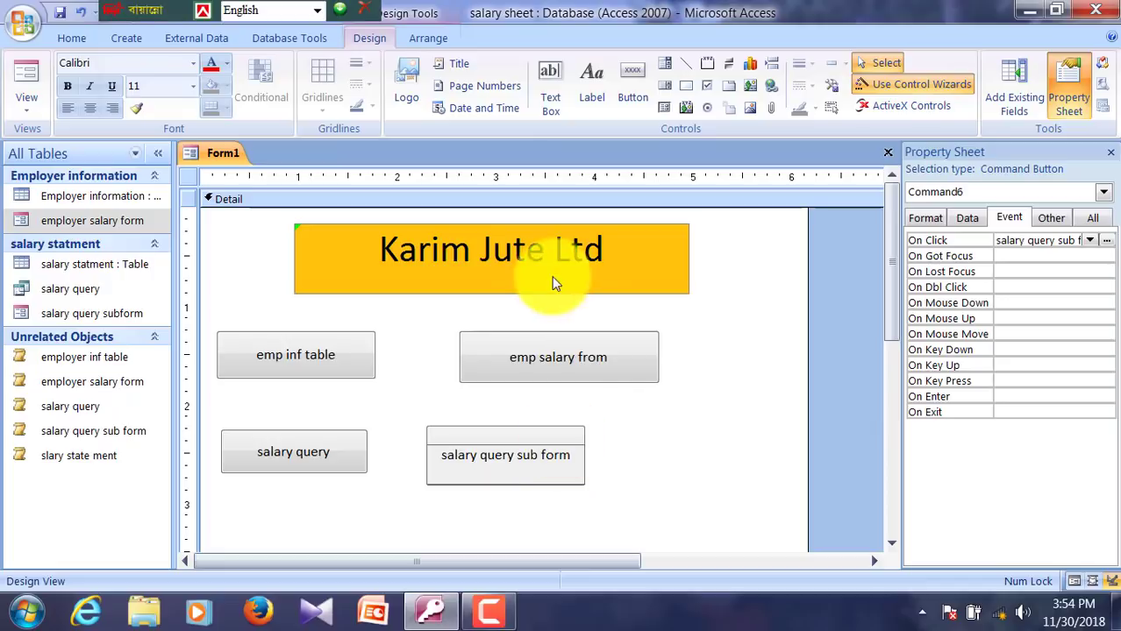
left_click(563, 493)
left_click(549, 455)
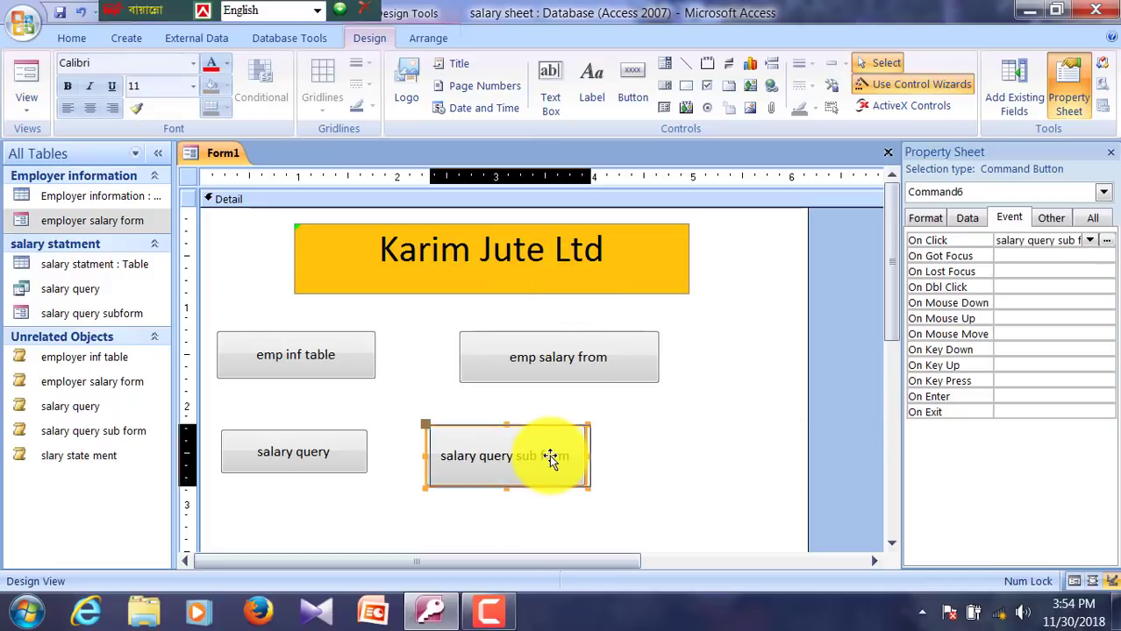
key("Right")
key("Right")
key("Right")
key("Right")
key("Right")
key("Right")
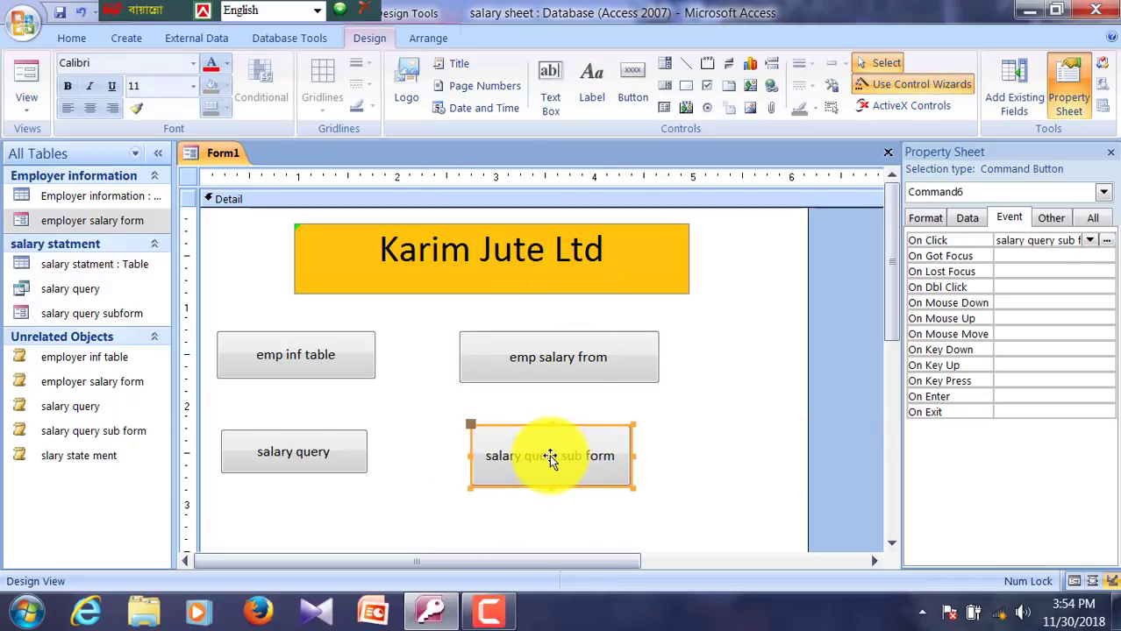
left_click_drag(889, 326, 891, 406)
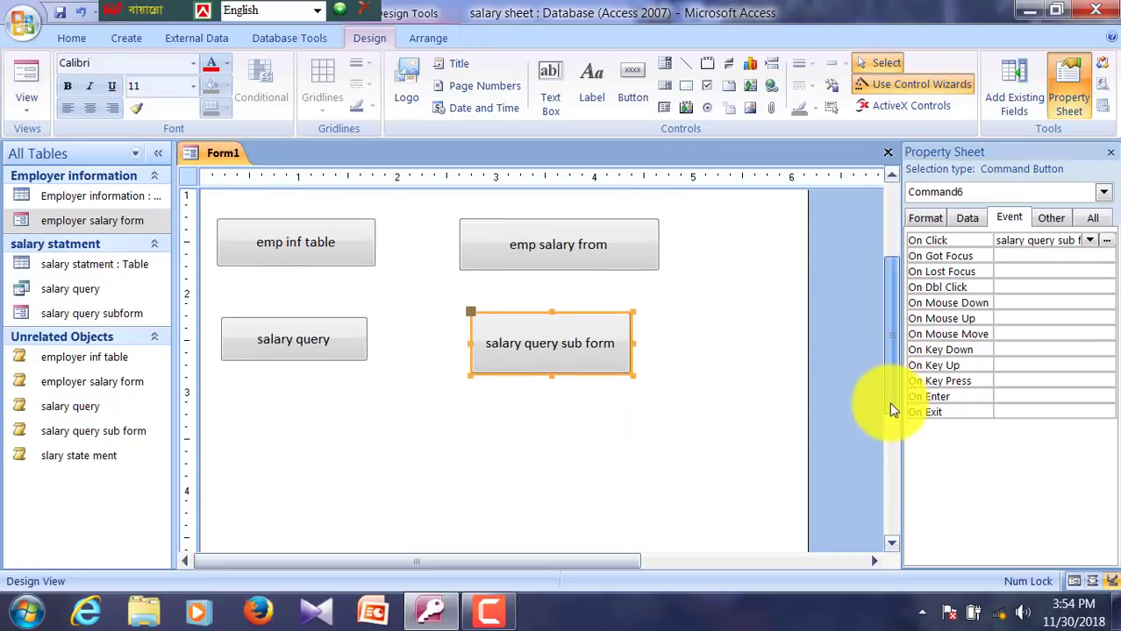
Step: Draw a button below salary query, skipping the wizard, with On Click running slary state ment
left_click(632, 88)
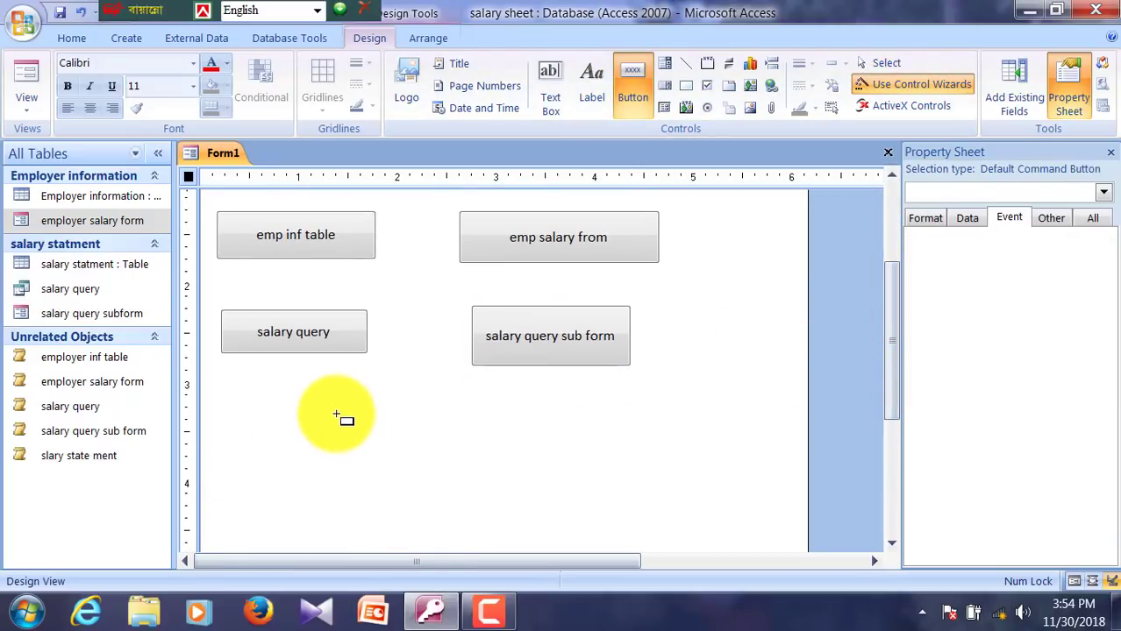
left_click_drag(230, 417, 429, 461)
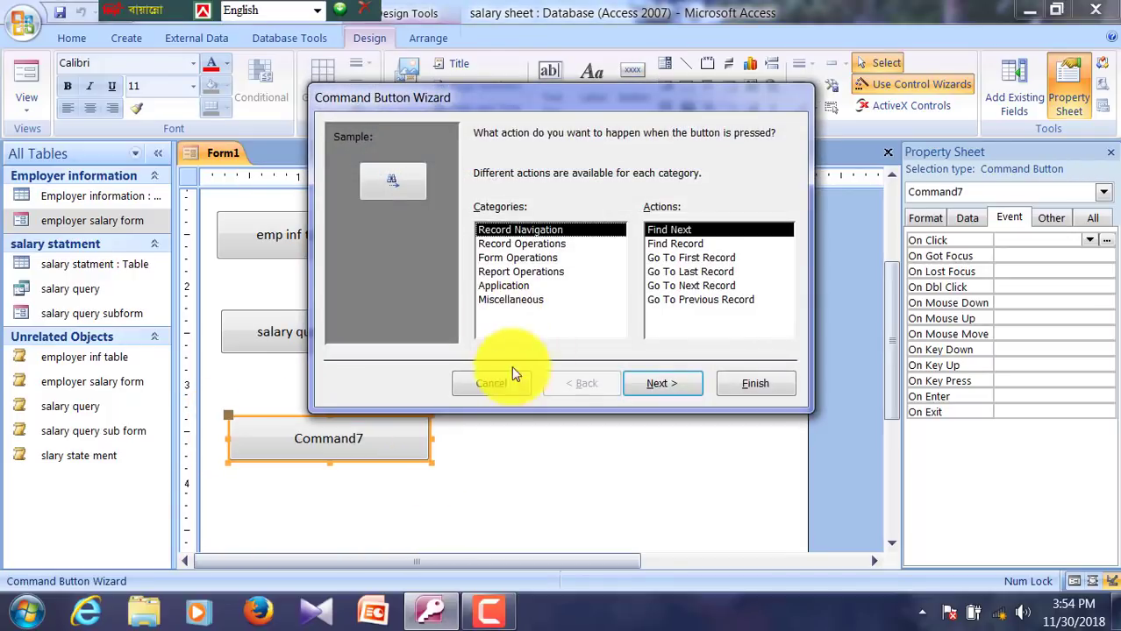
left_click(490, 384)
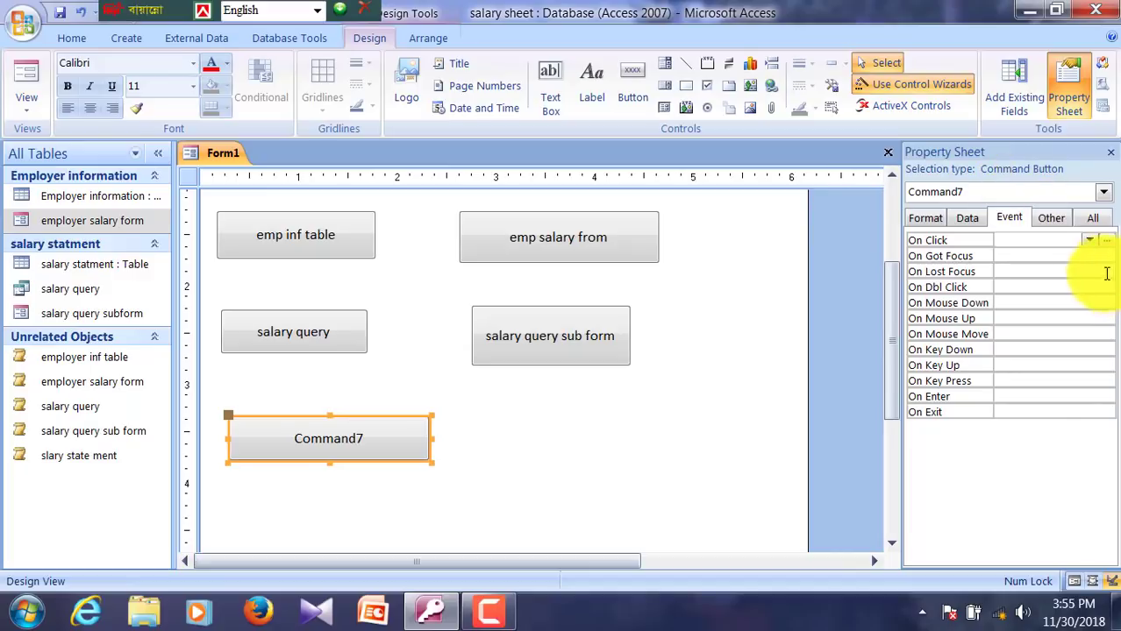
left_click(1088, 241)
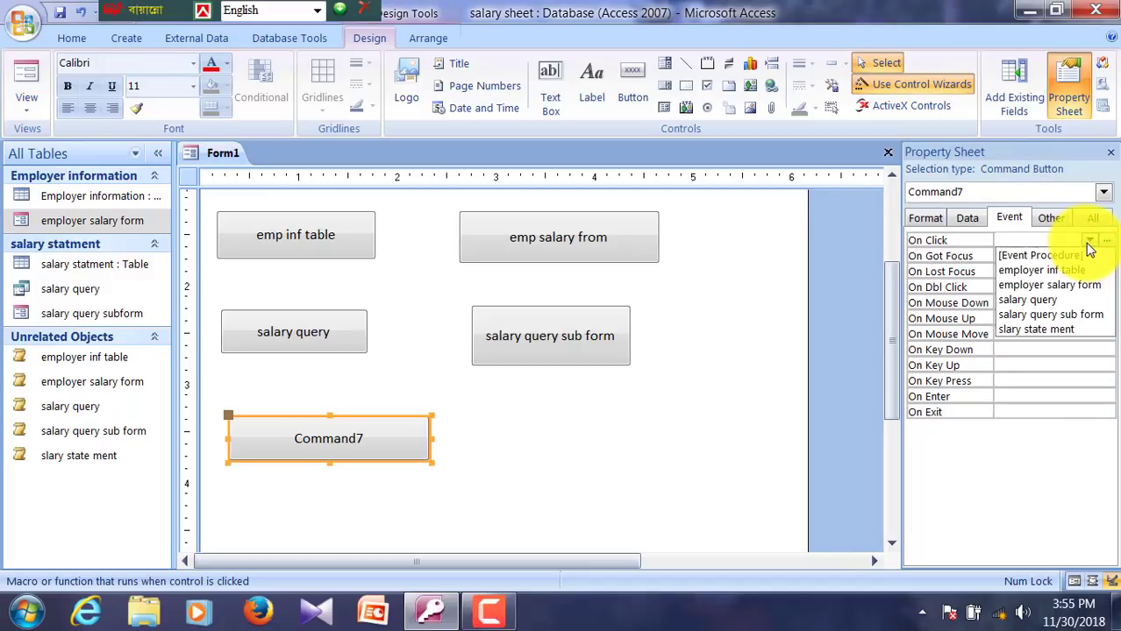
left_click(1031, 338)
left_click(363, 436)
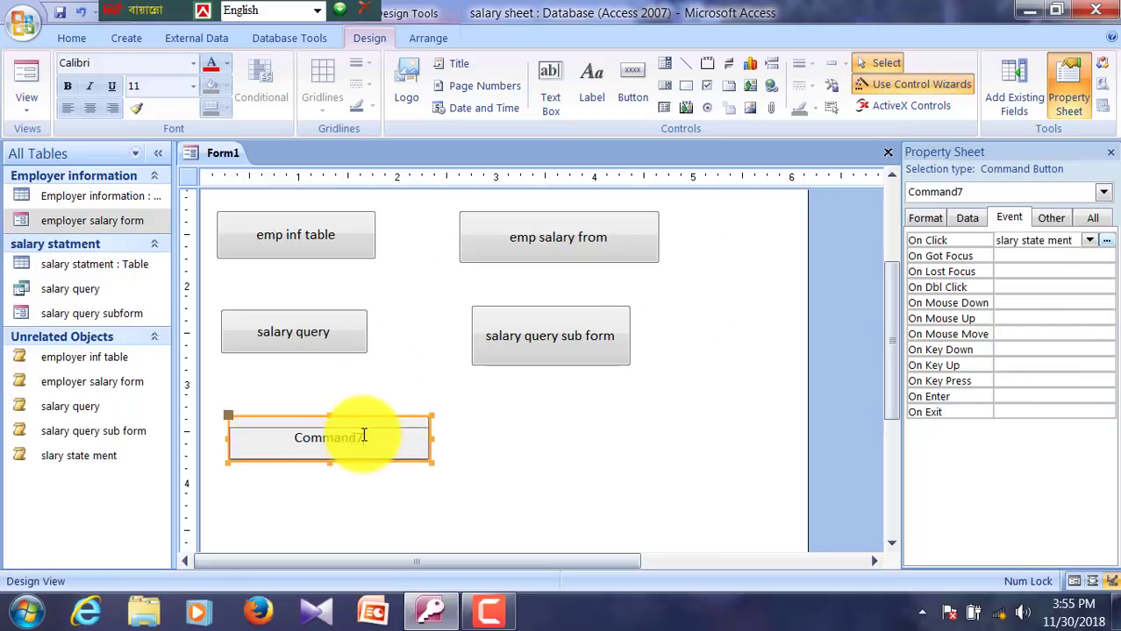
Step: Caption the button 'salary statement table' and move it to the right
left_click(504, 406)
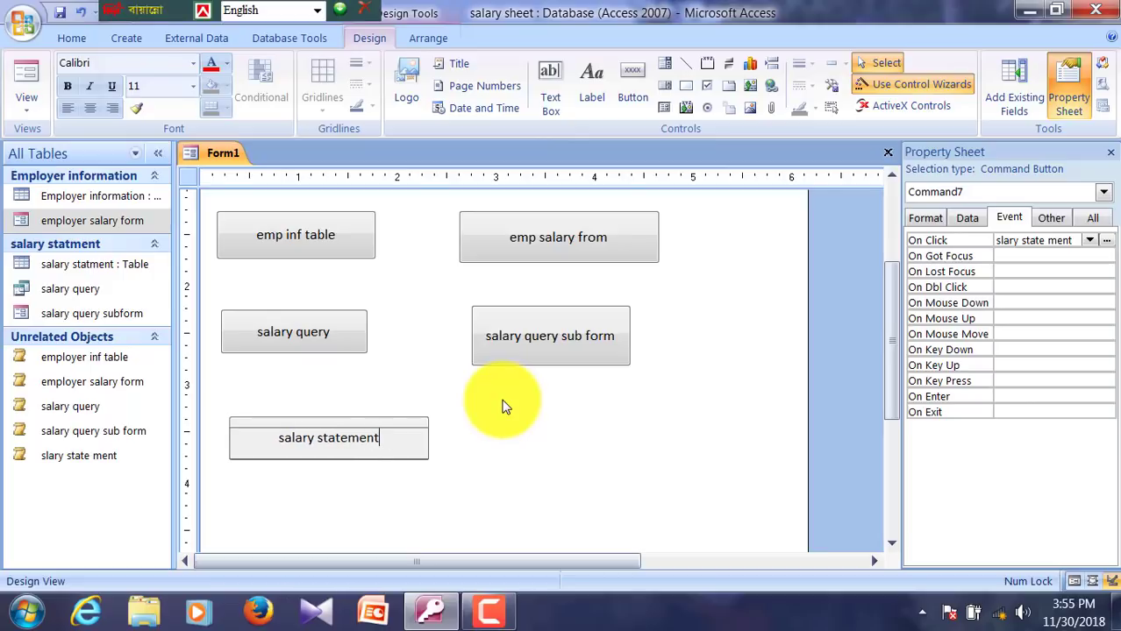
type("le")
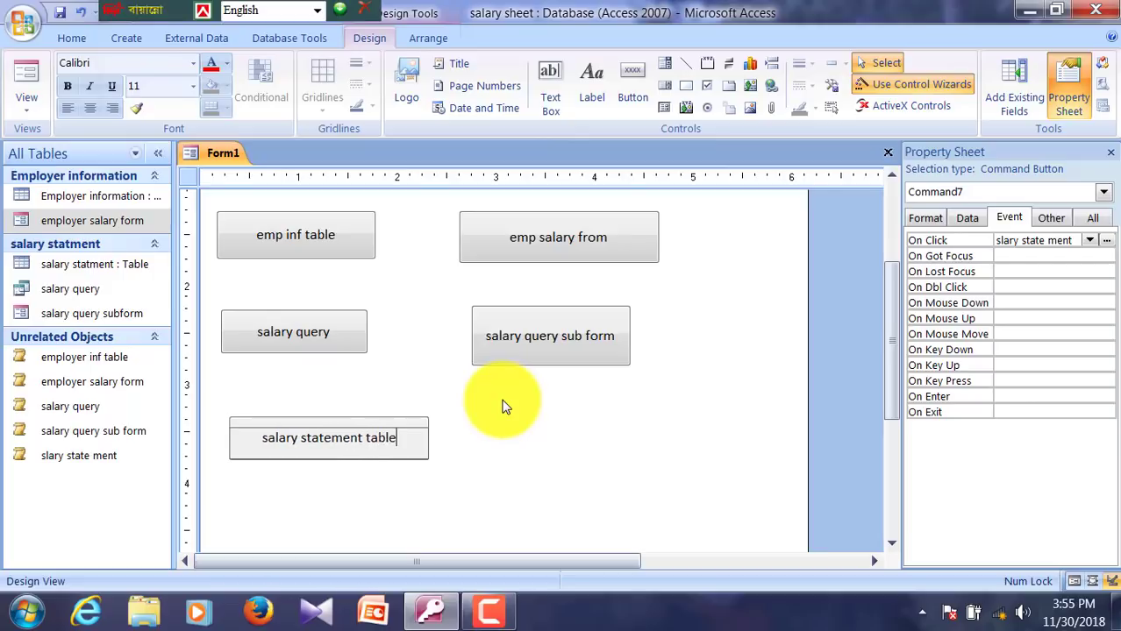
left_click(513, 437)
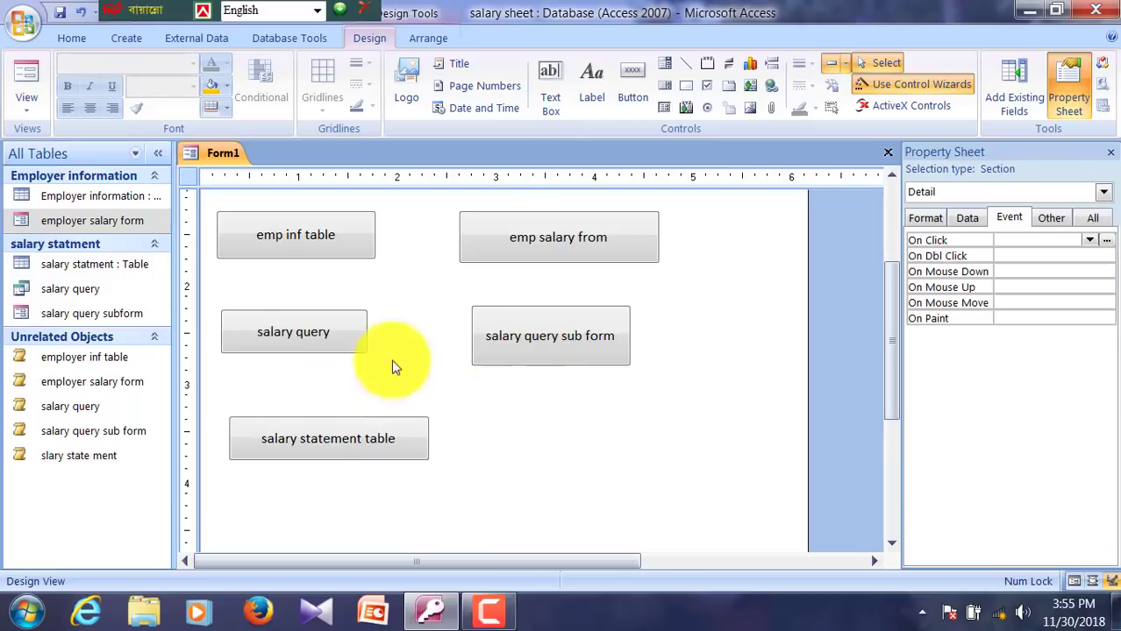
left_click(375, 429)
left_click_drag(375, 429, 474, 421)
key("Right")
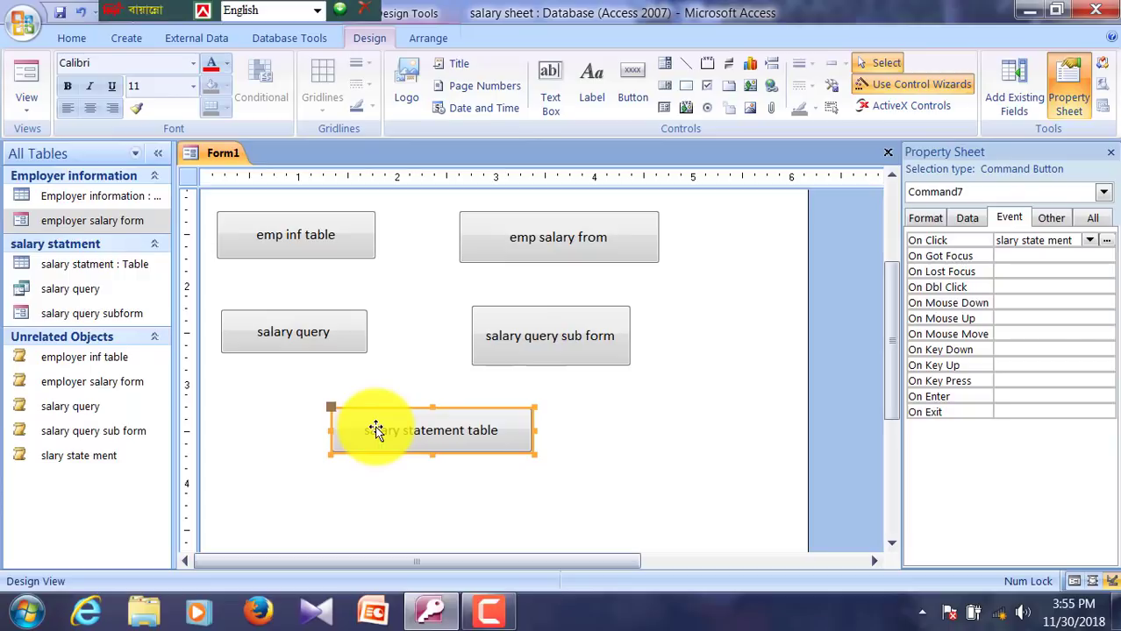
Step: Narrow and shorten the form, then centre salary statement table below the other buttons
left_click_drag(808, 279, 700, 280)
scroll(701, 280, "down", 2)
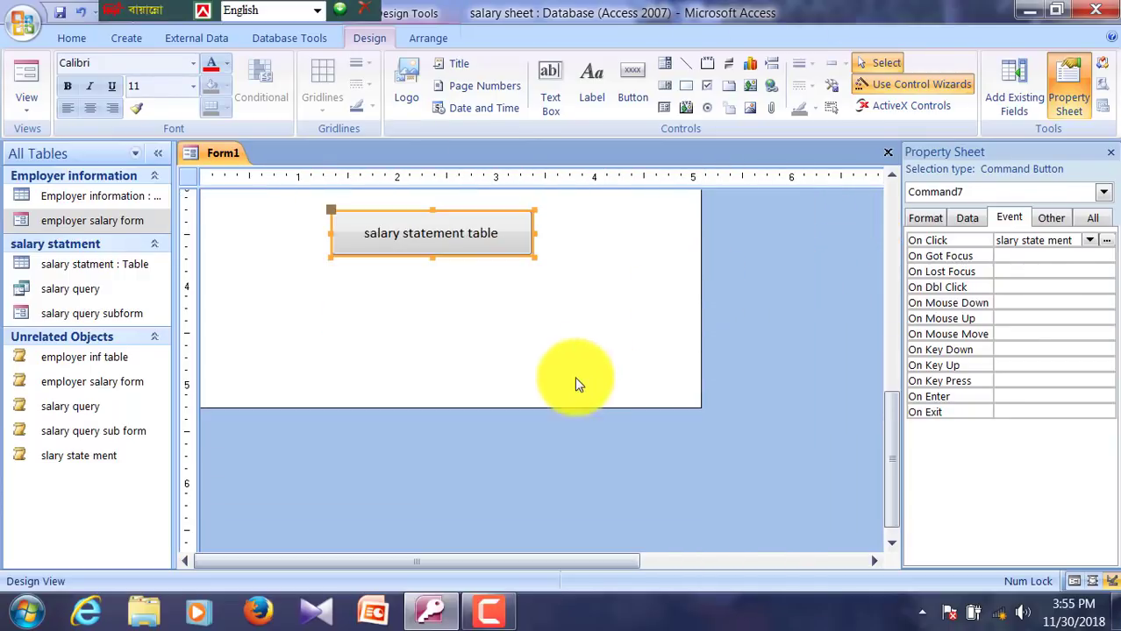
left_click_drag(540, 406, 528, 333)
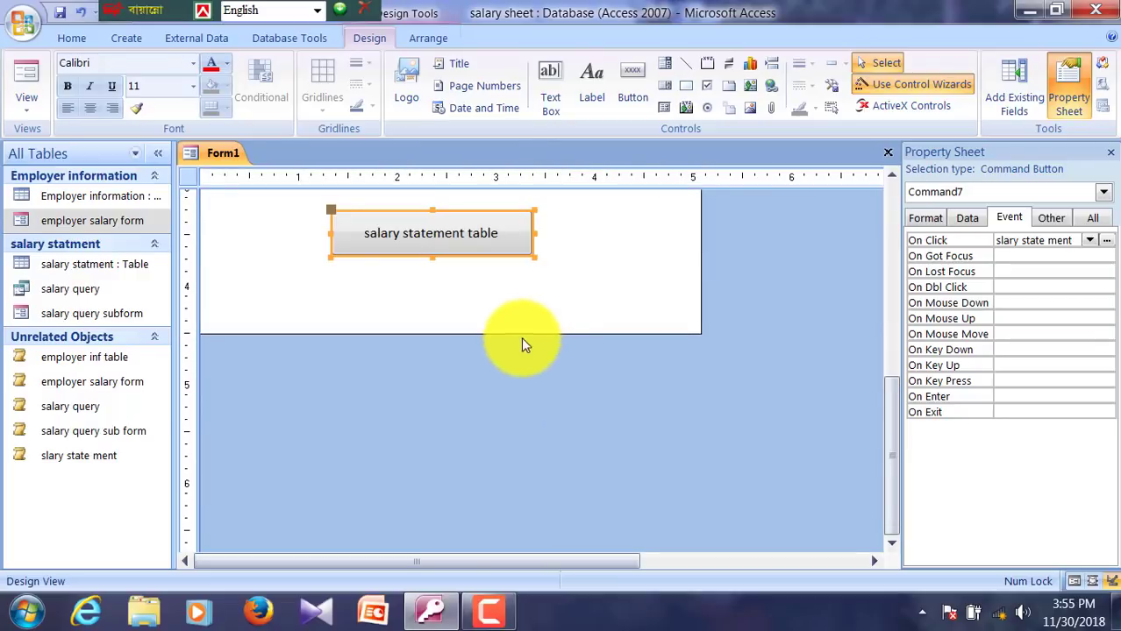
scroll(497, 370, "up", 4)
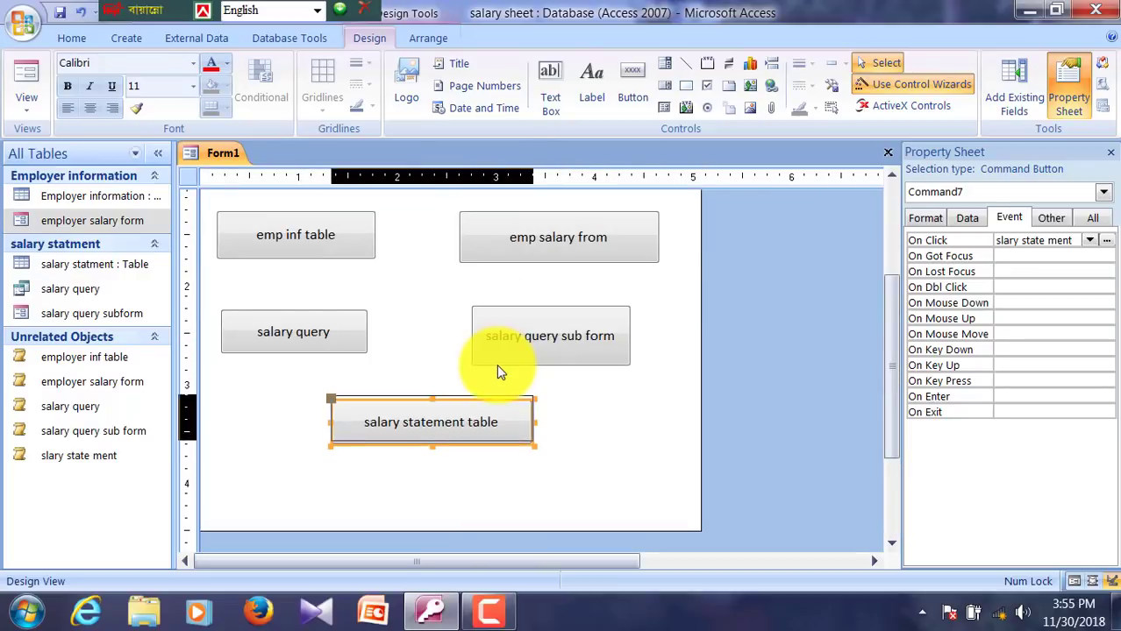
left_click_drag(517, 401, 505, 395)
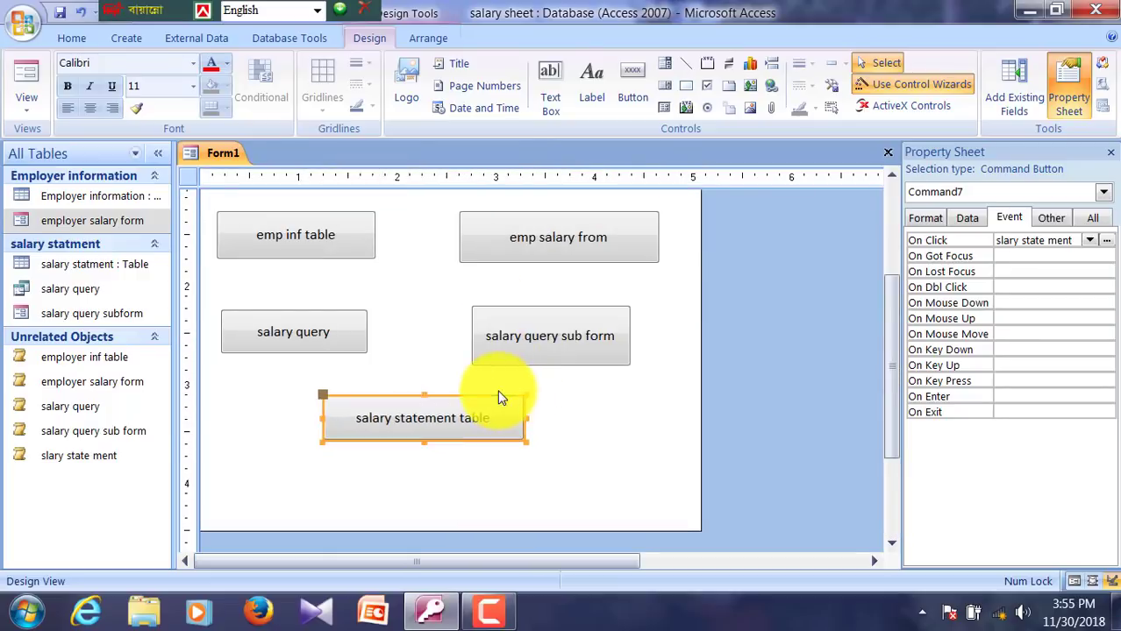
Step: Make the form background green
right_click(413, 285)
mouse_move(570, 363)
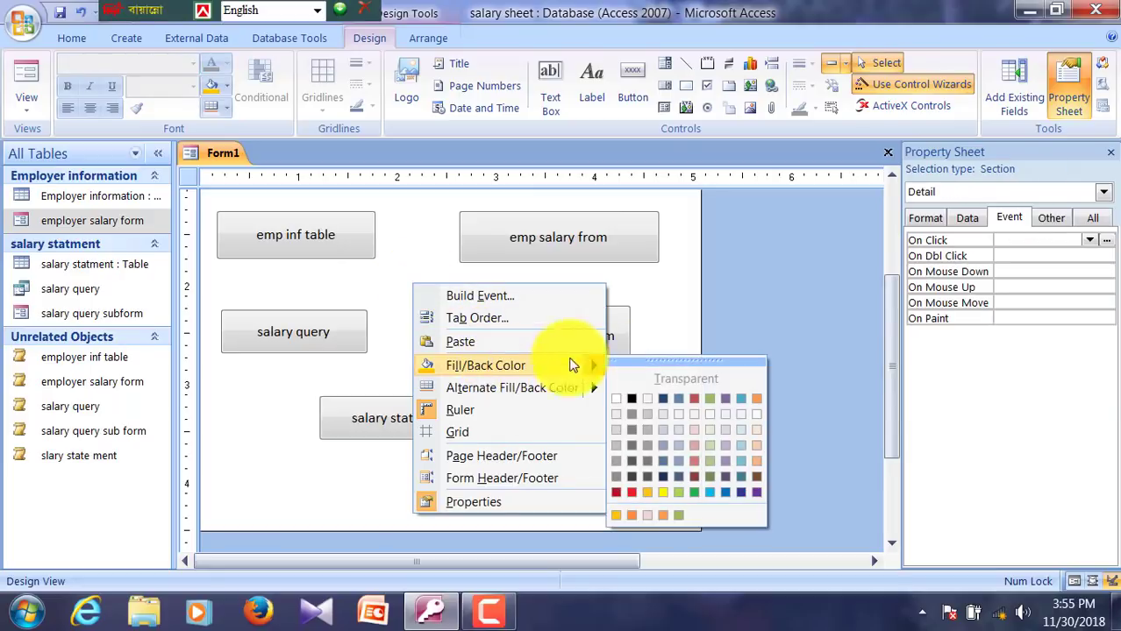
left_click(704, 461)
scroll(608, 443, "up", 3)
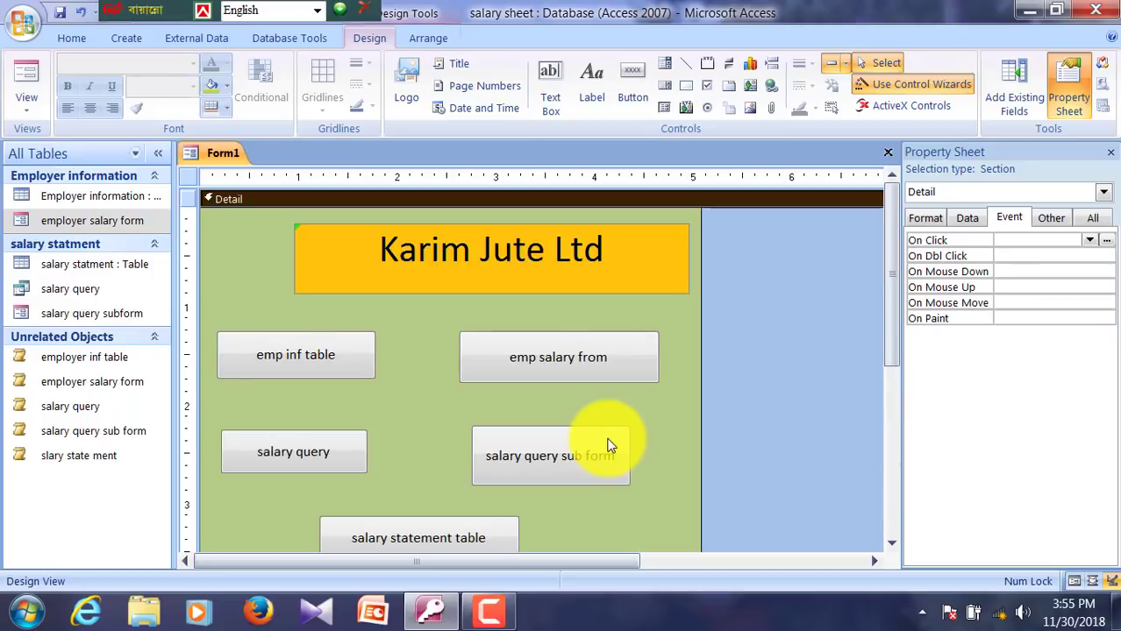
scroll(605, 447, "down", 6)
scroll(532, 296, "up", 3)
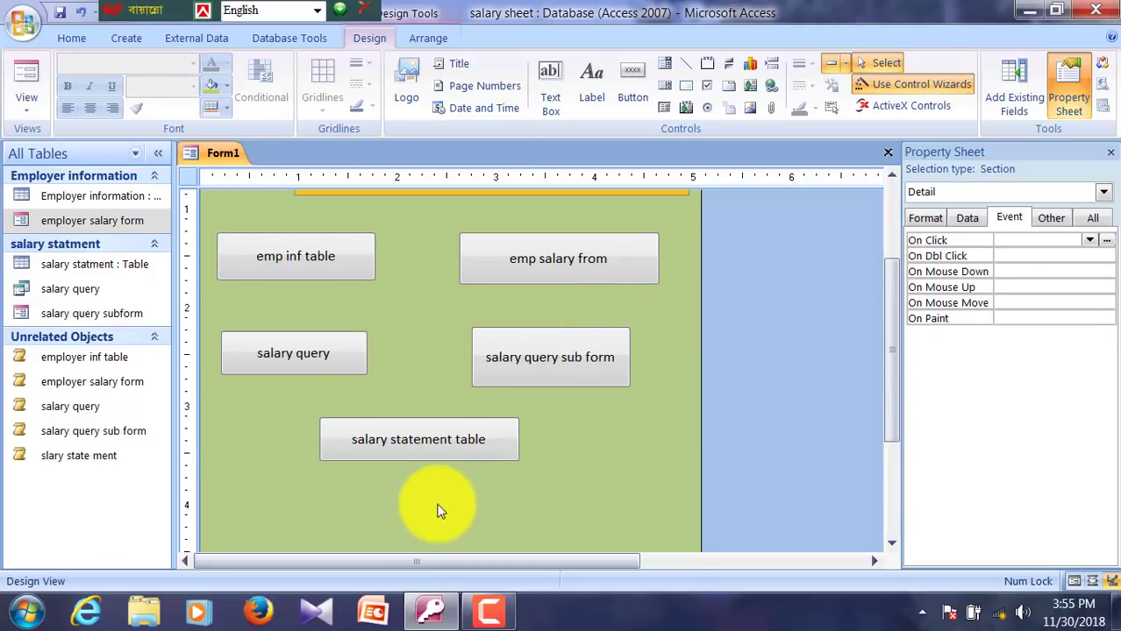
scroll(348, 509, "down", 3)
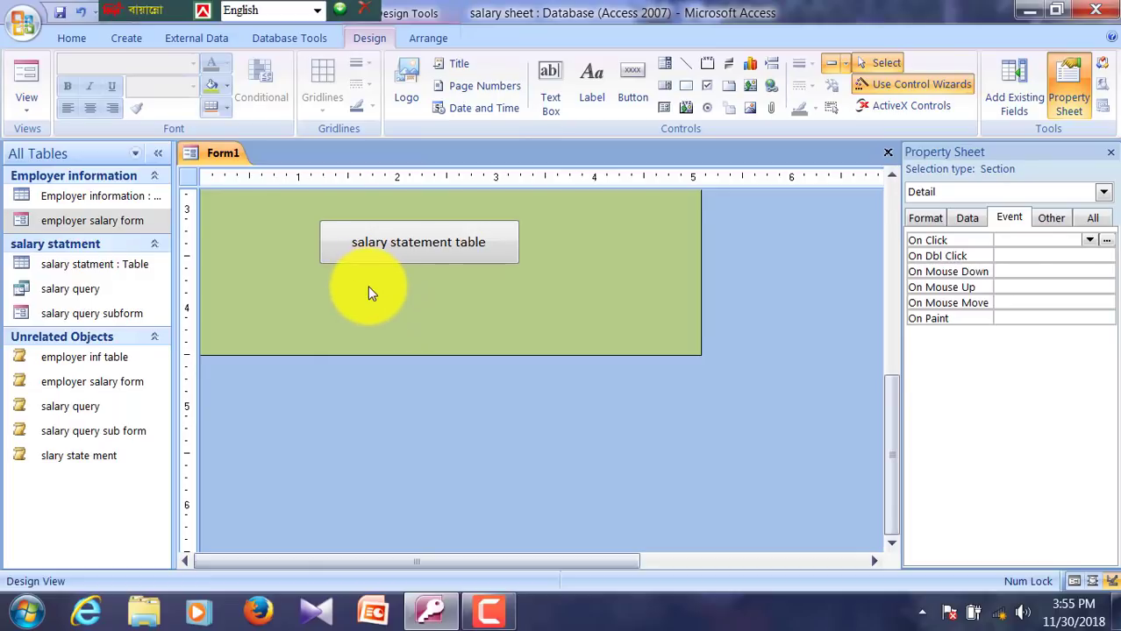
Step: Add a Form Operations > Close Form button with text 'Close Form' below salary statement table, nudged right
left_click(635, 95)
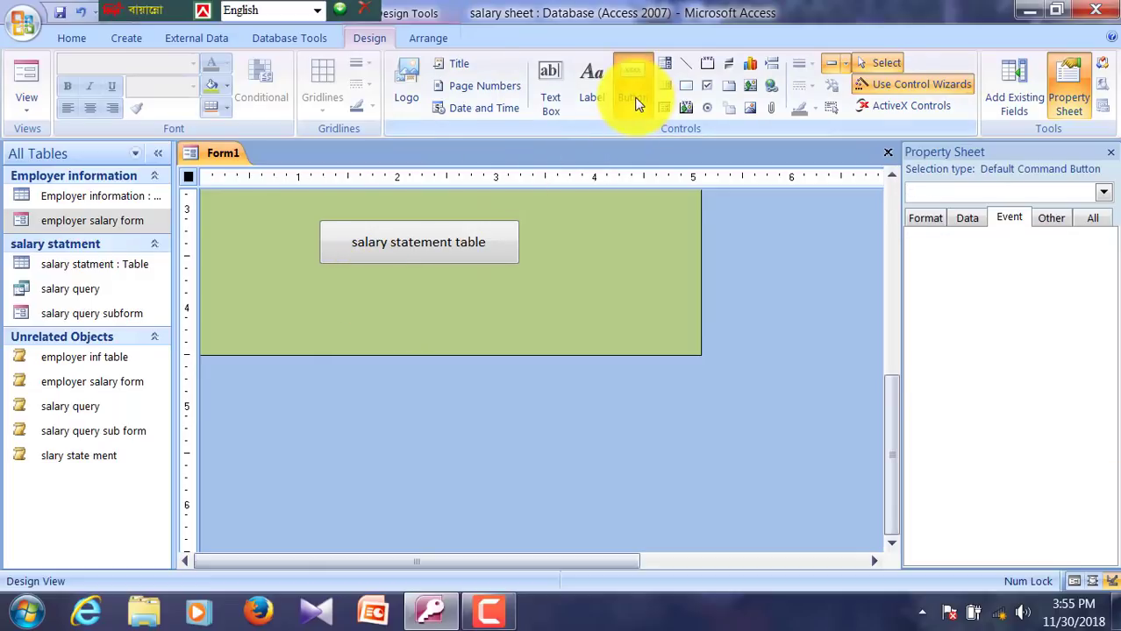
left_click_drag(327, 286, 533, 324)
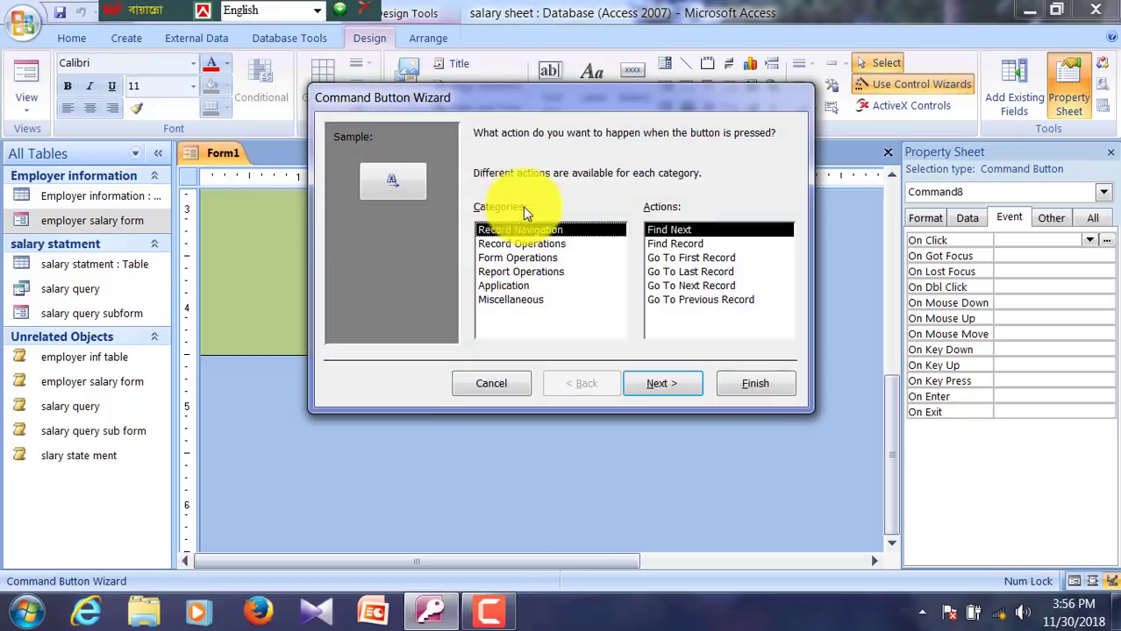
left_click(506, 259)
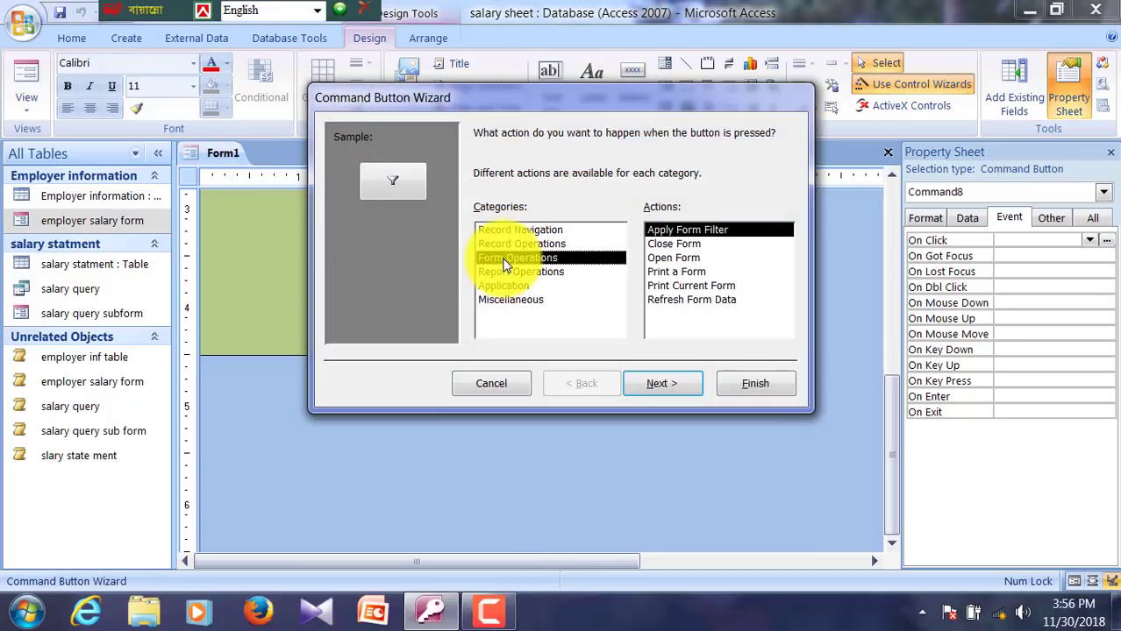
left_click(663, 245)
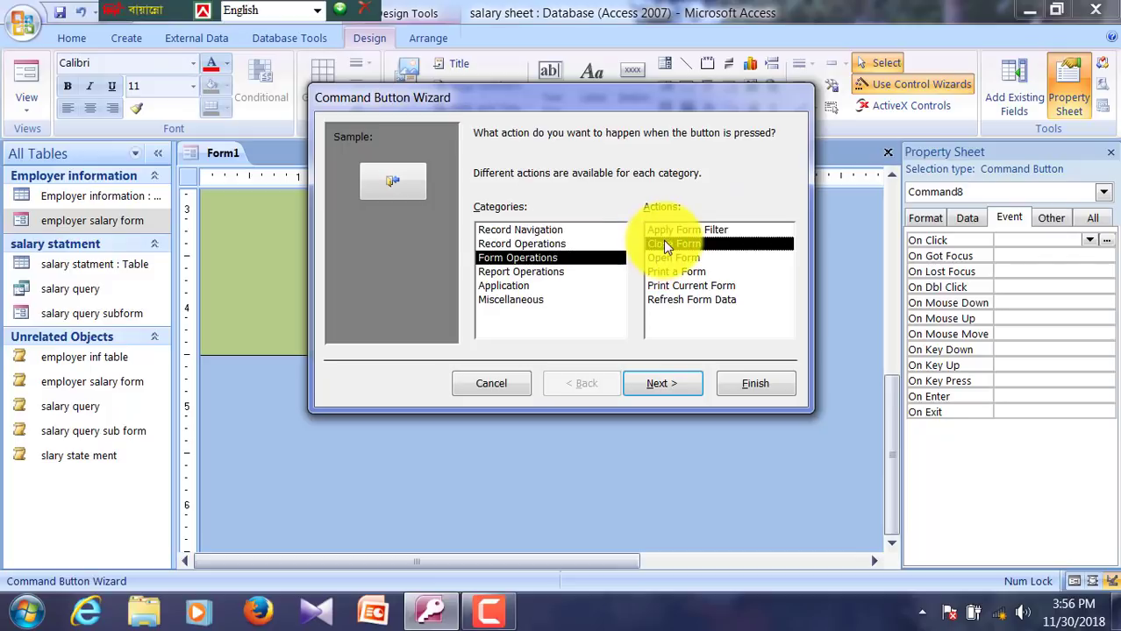
left_click(668, 391)
left_click(492, 223)
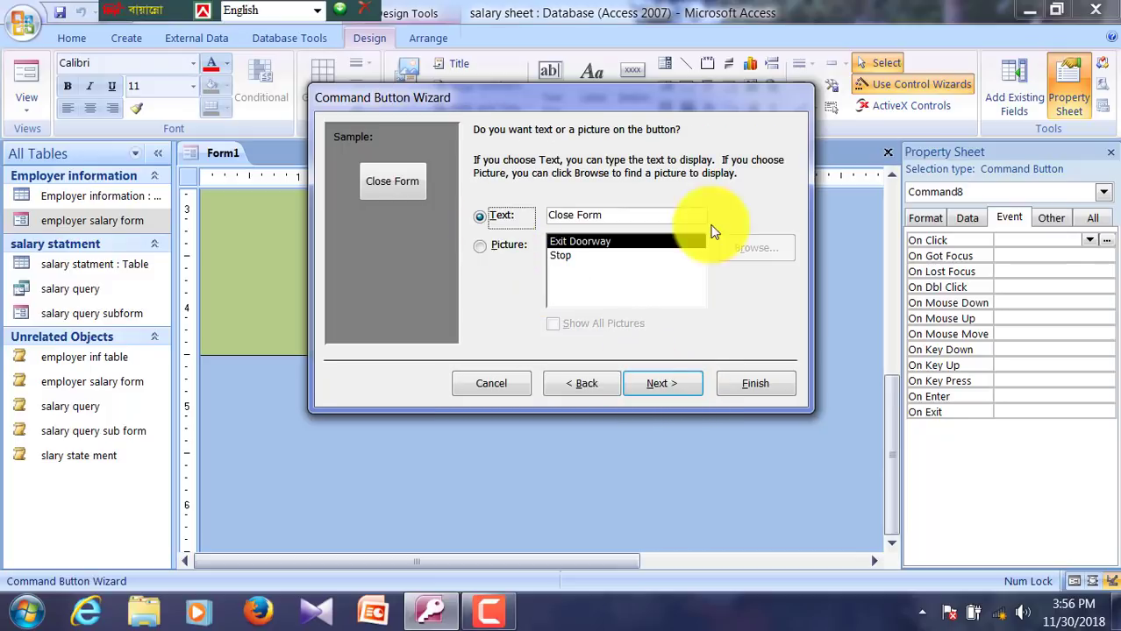
left_click(667, 383)
left_click(755, 384)
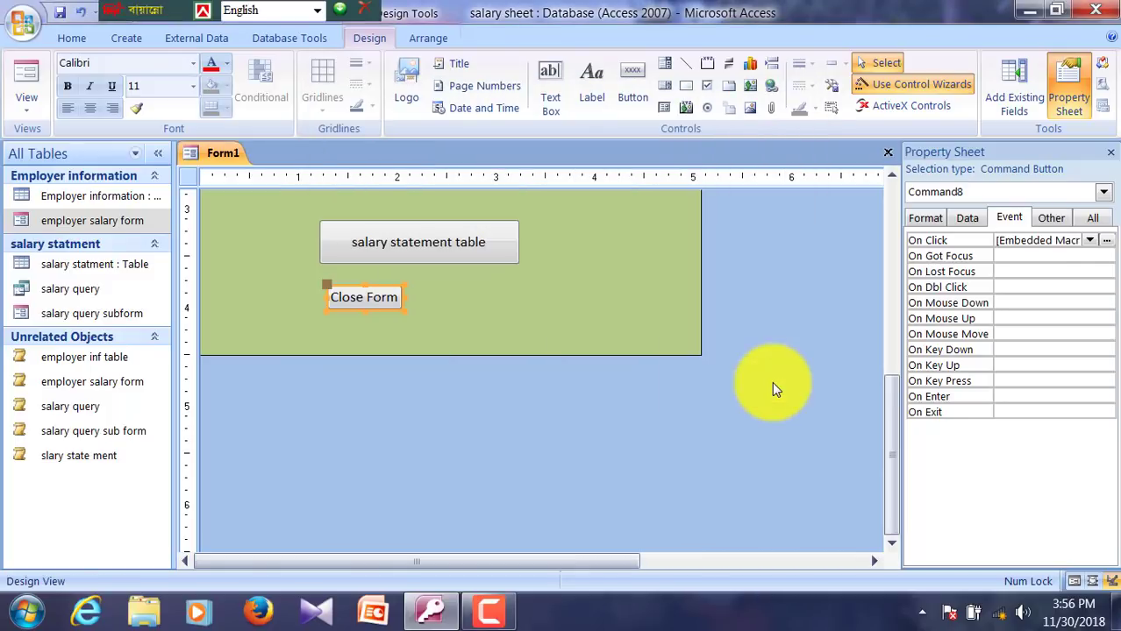
key("Right")
key("Right")
key("Right")
key("Right")
key("Right")
key("Right")
key("Right")
key("Right")
key("Right")
key("Right")
key("Right")
key("Right")
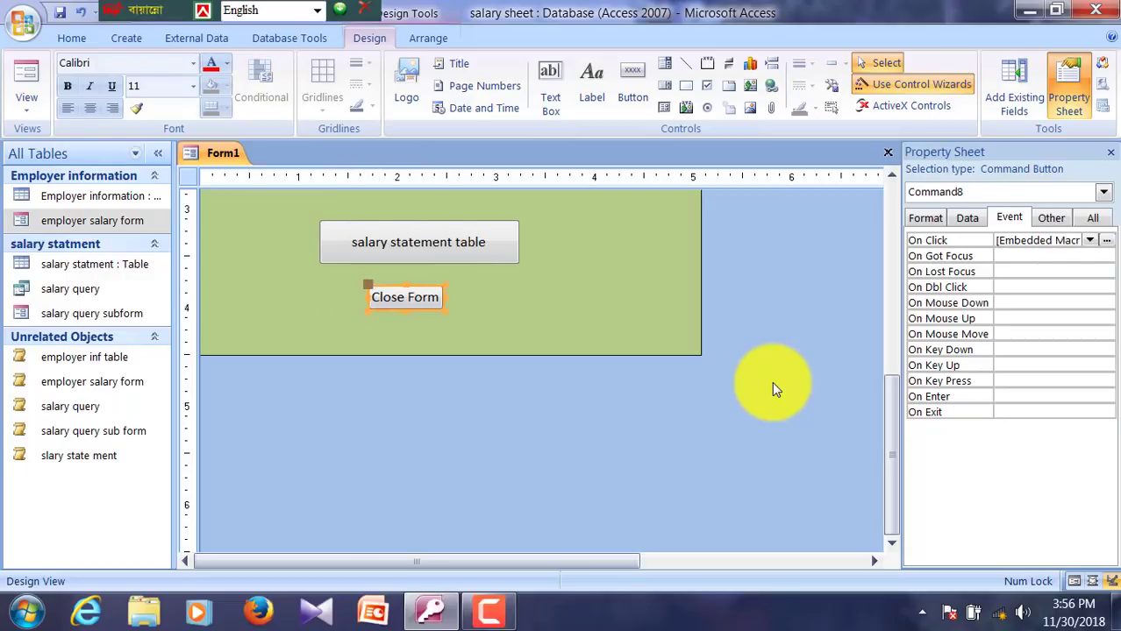
Step: Hide the property sheet, save Form1 as 'main form', then open and close the employer salary form
left_click(562, 364)
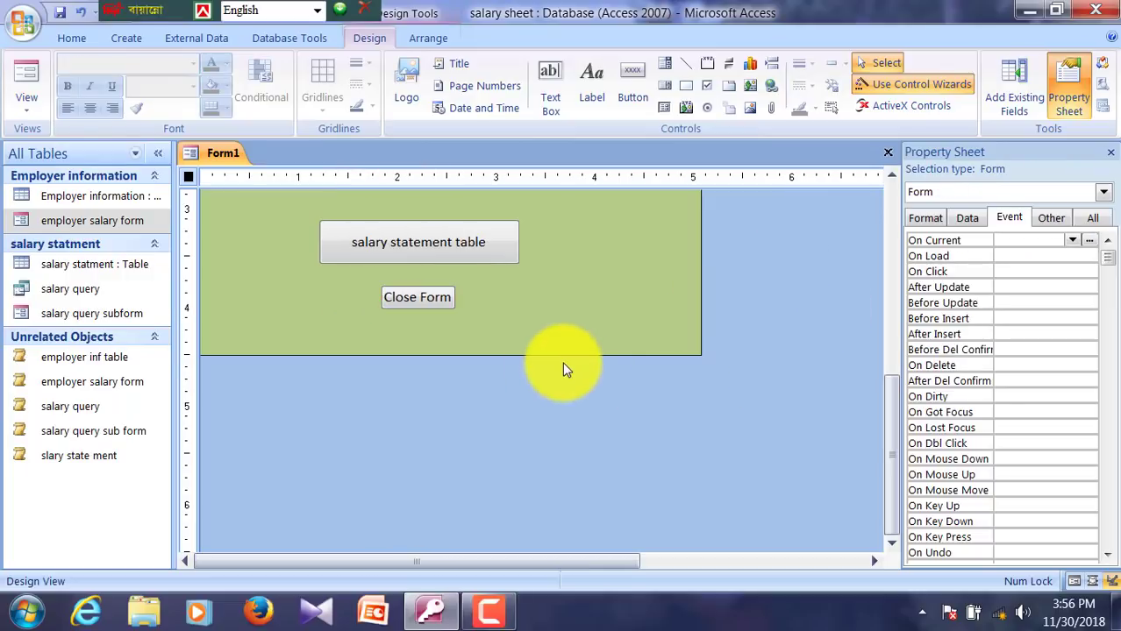
left_click(1067, 104)
left_click(1109, 153)
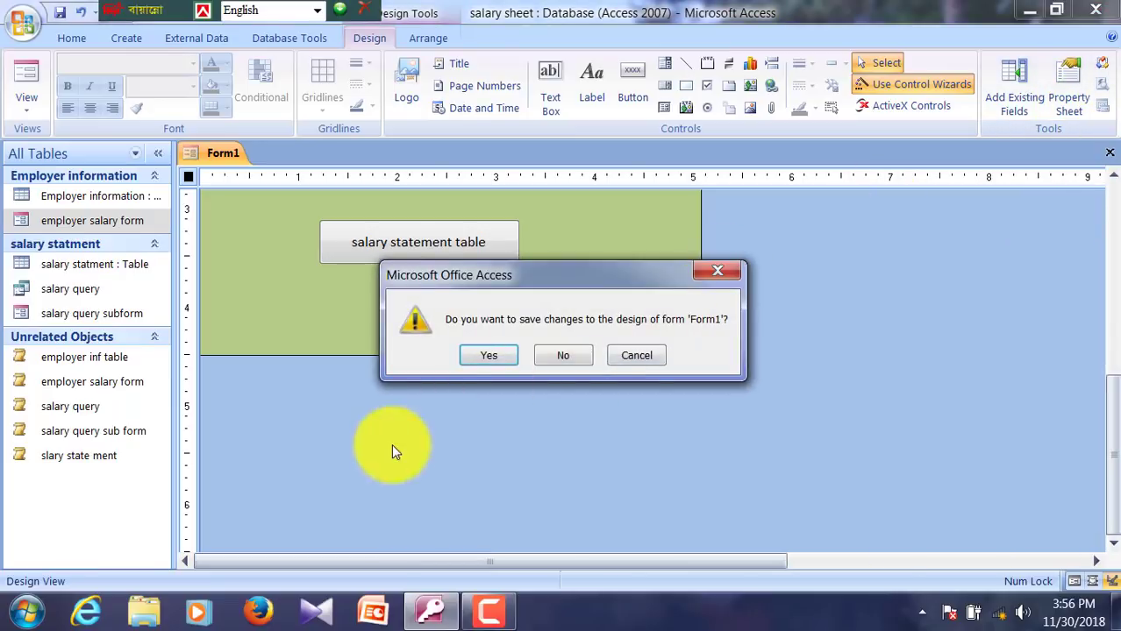
left_click(487, 356)
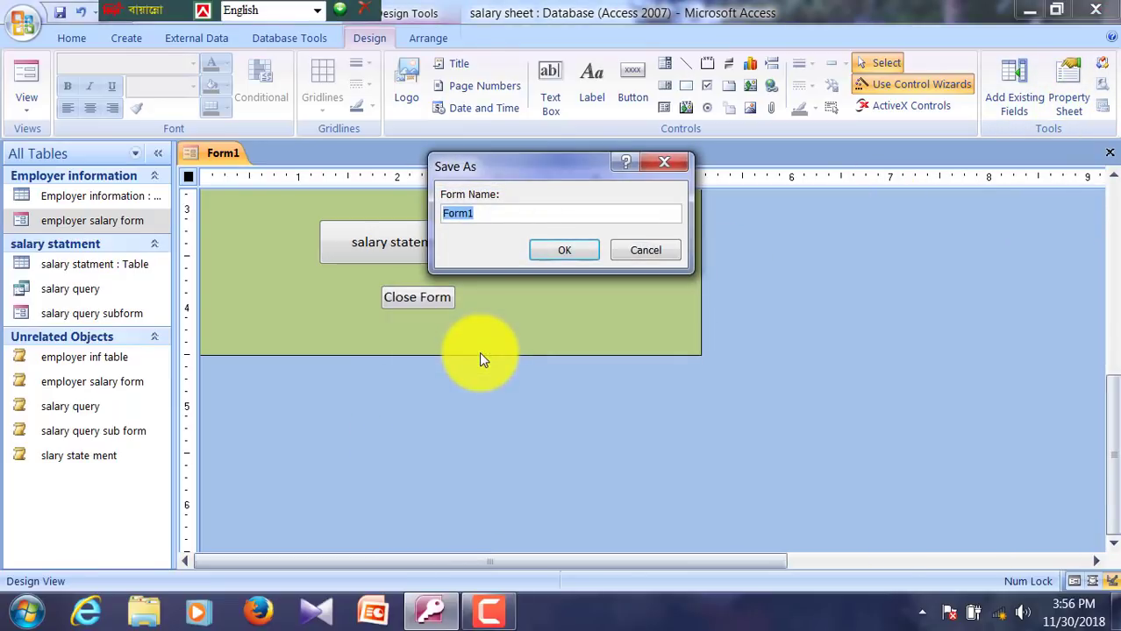
type("main form")
key("Return")
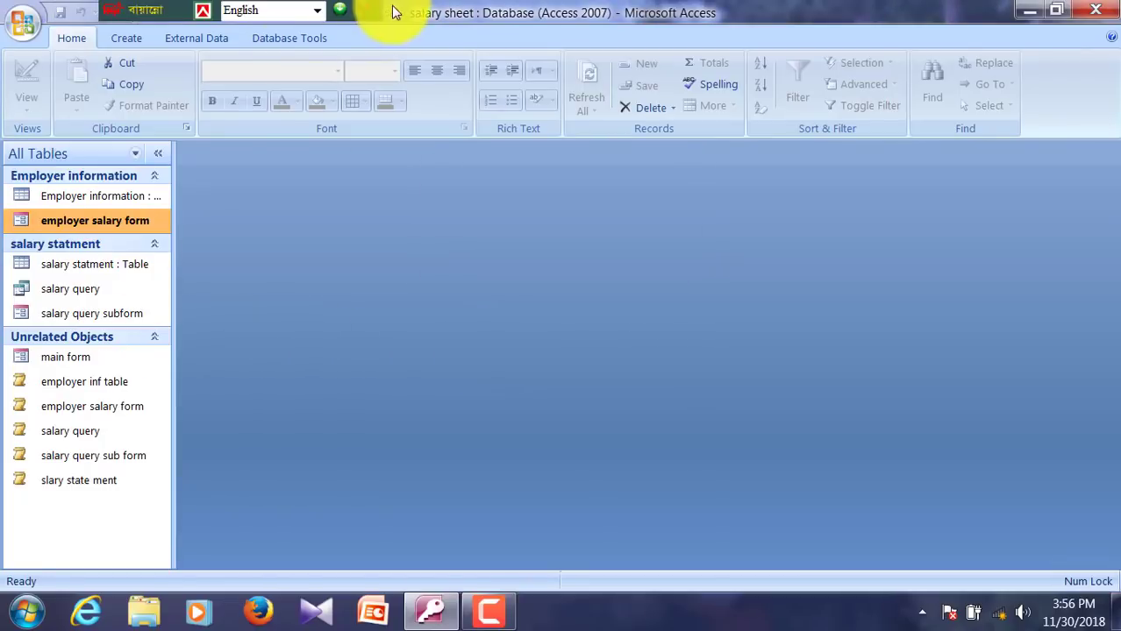
double_click(93, 226)
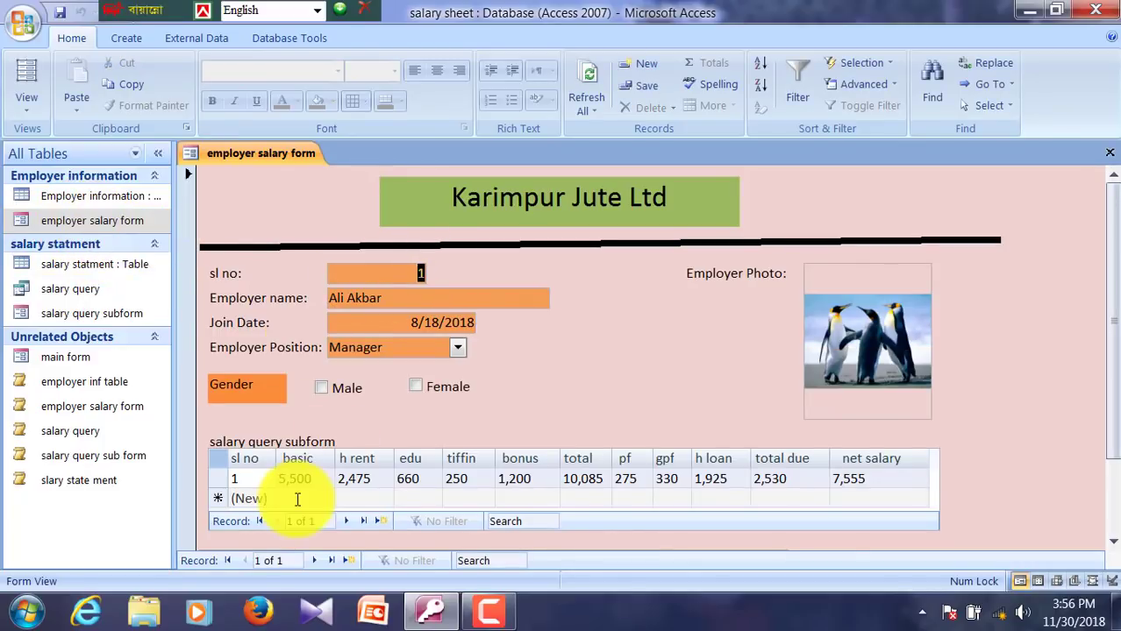
left_click(1107, 156)
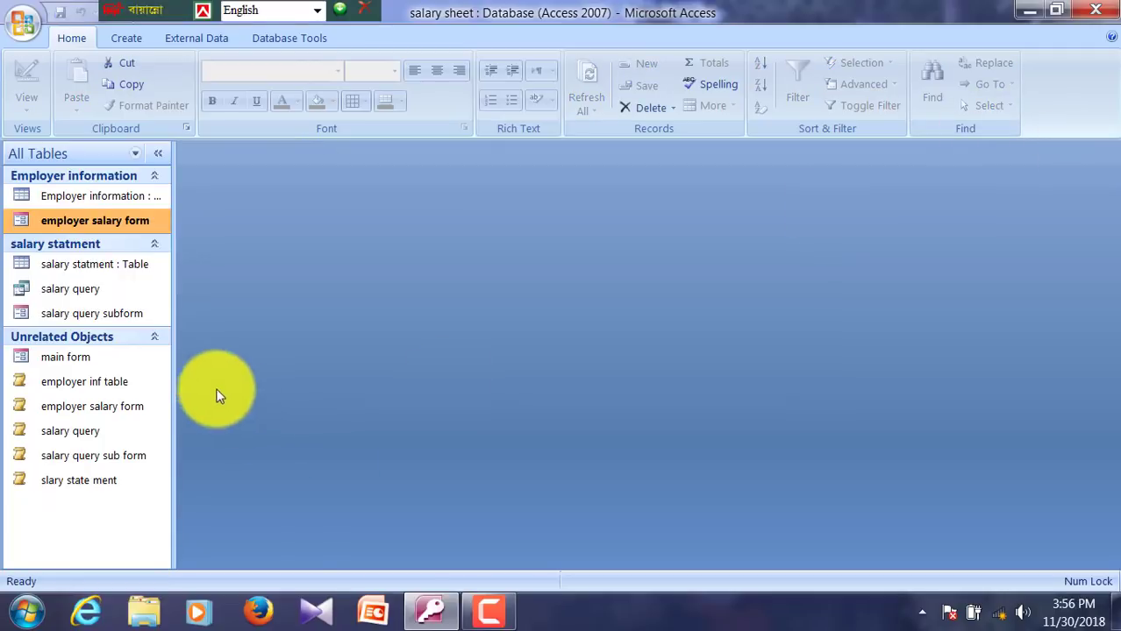
Step: Open main form, launch the employer salary form from it, and test adding a new record
left_click(64, 363)
double_click(64, 363)
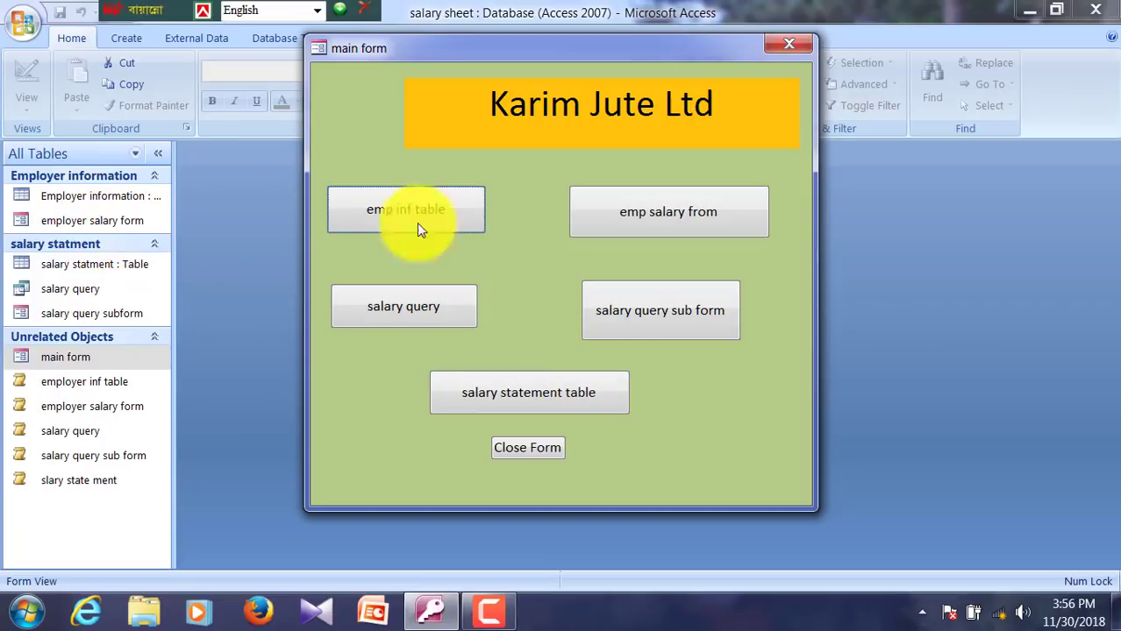
left_click(659, 226)
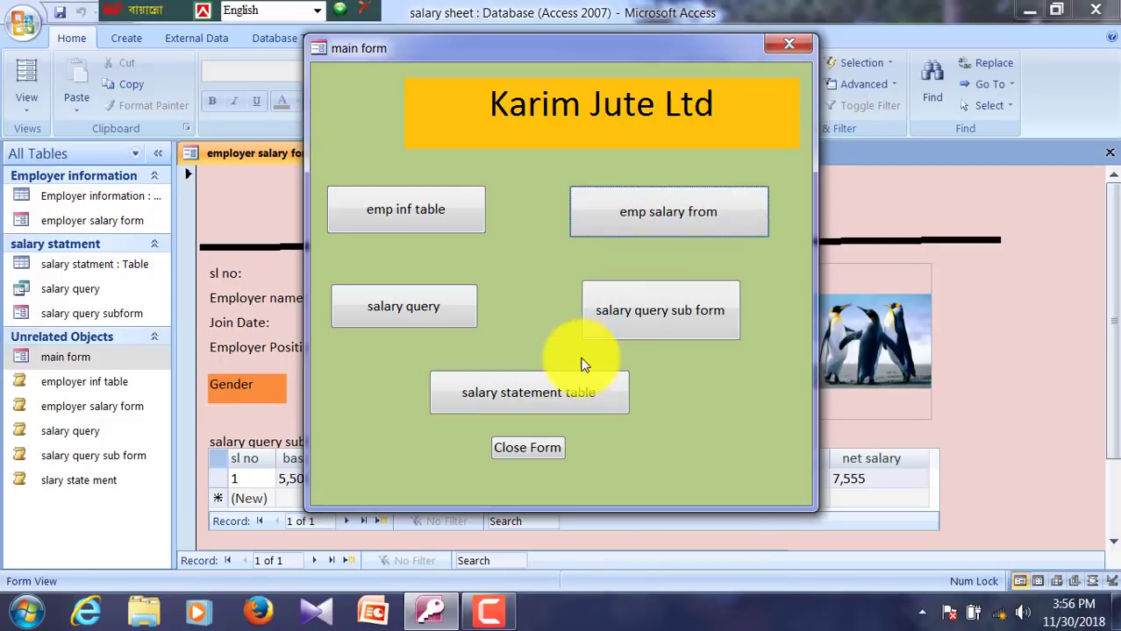
left_click(787, 40)
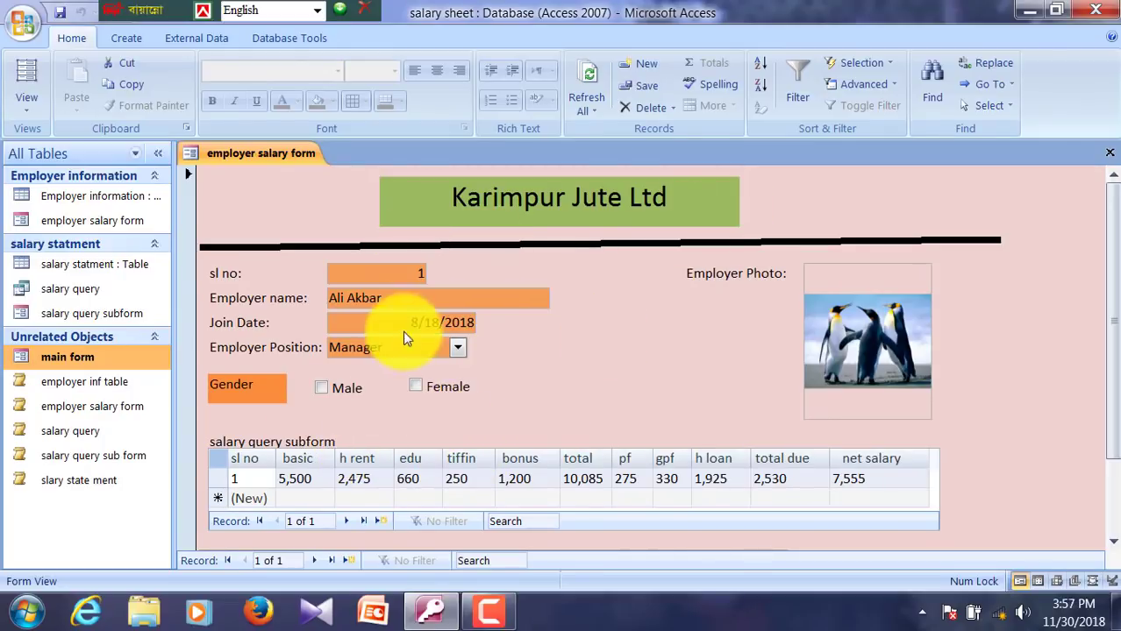
scroll(1112, 363, "down", 3)
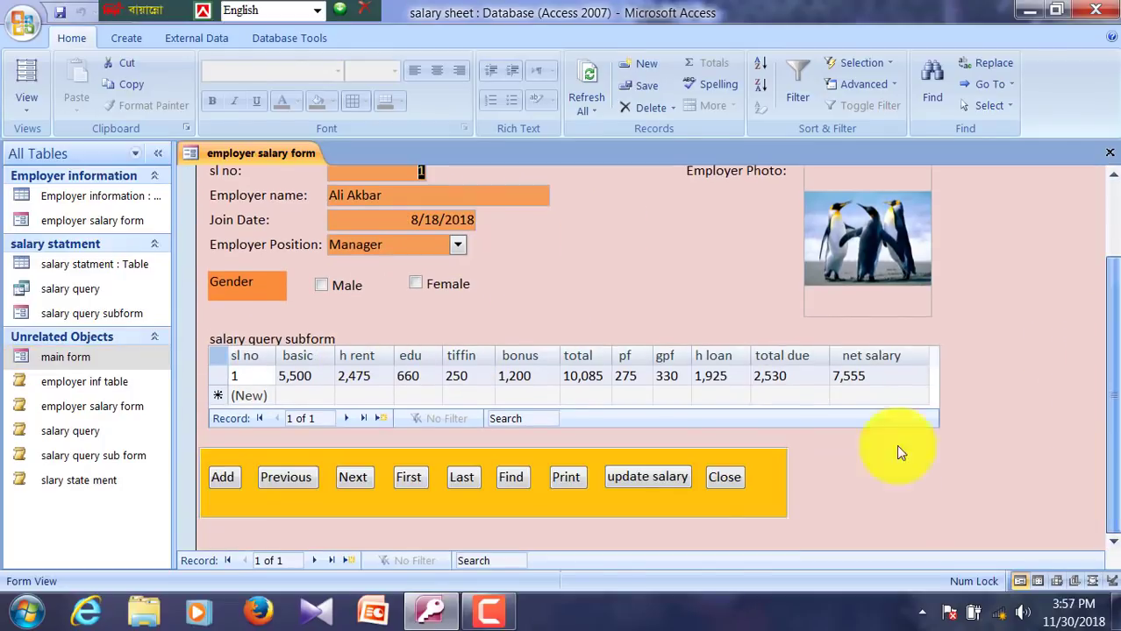
left_click(224, 479)
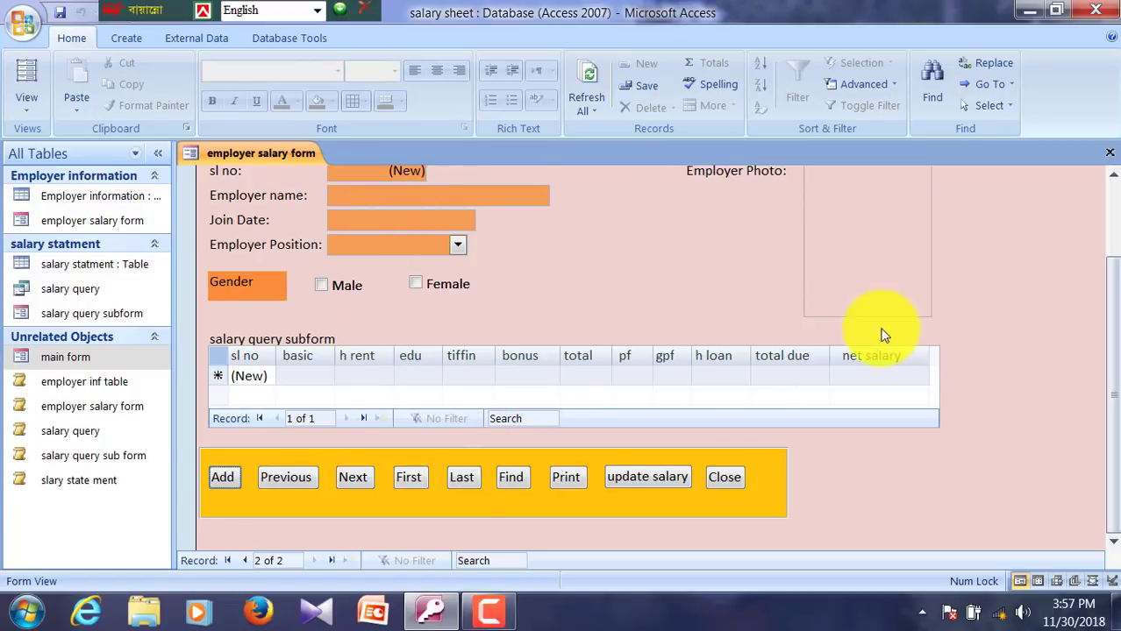
left_click(1109, 152)
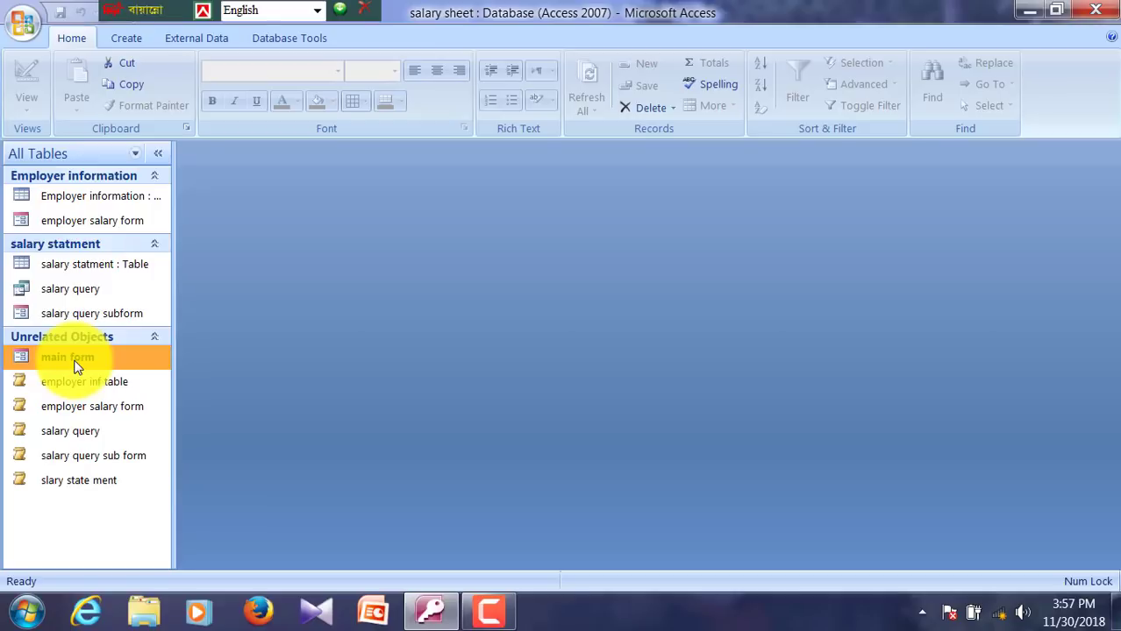
Step: Reopen main form, open the employer salary form and salary query subform, and move the window right
double_click(75, 359)
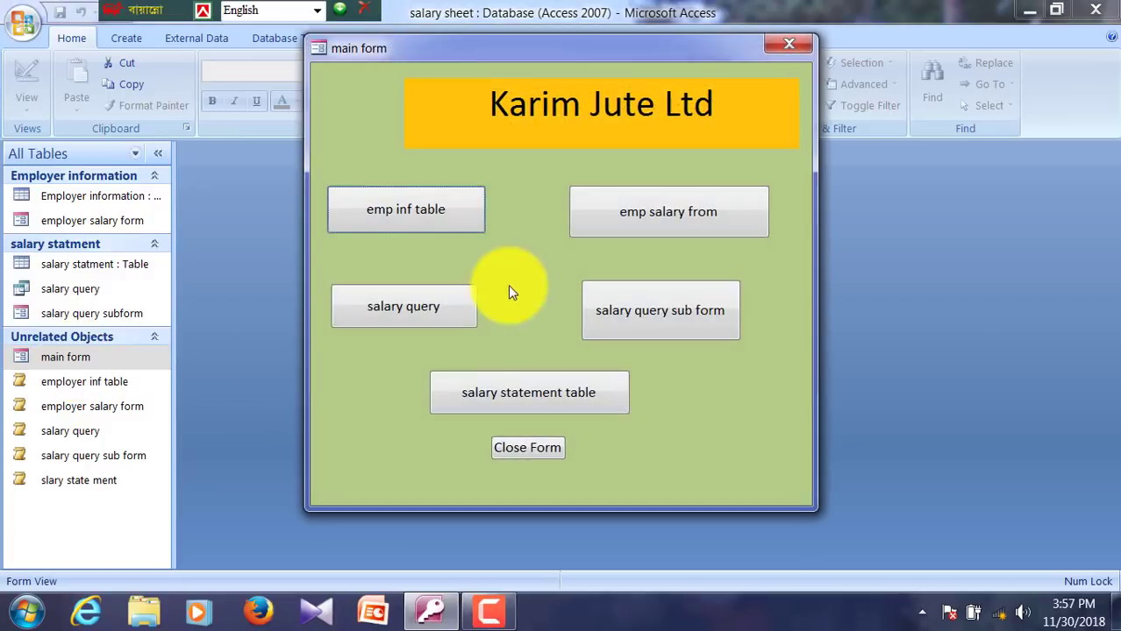
left_click(645, 213)
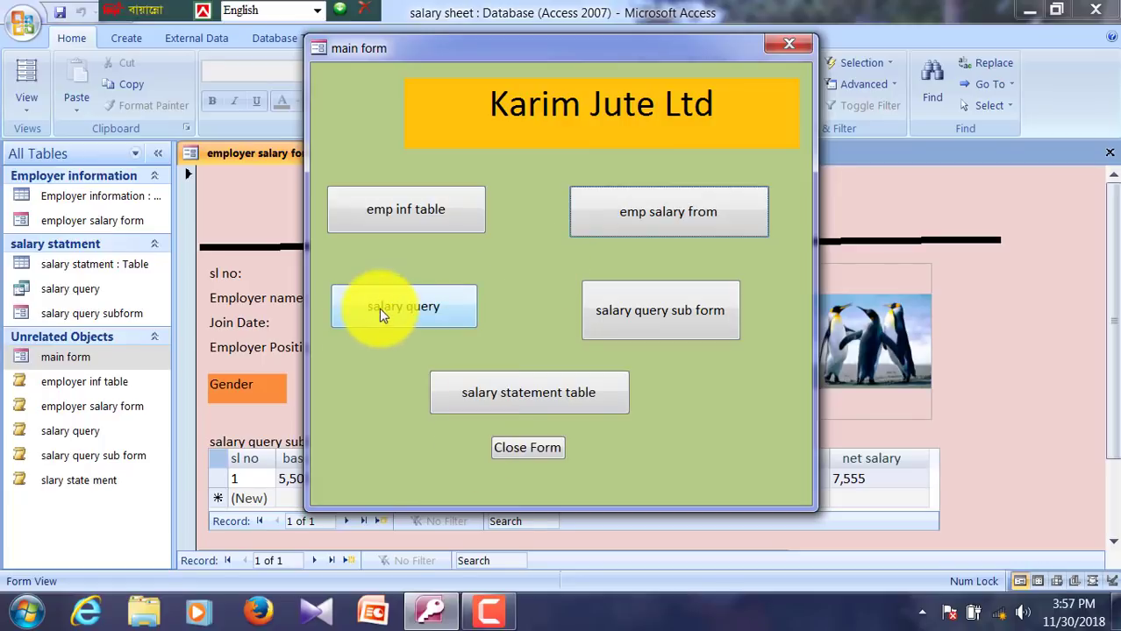
left_click(637, 321)
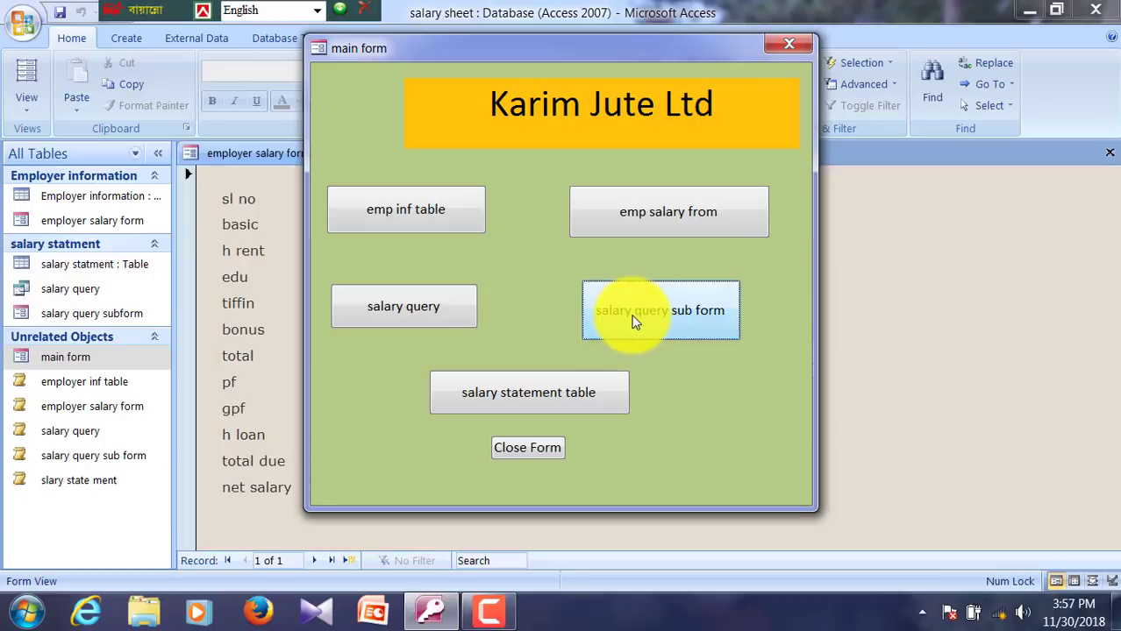
left_click_drag(444, 51, 674, 62)
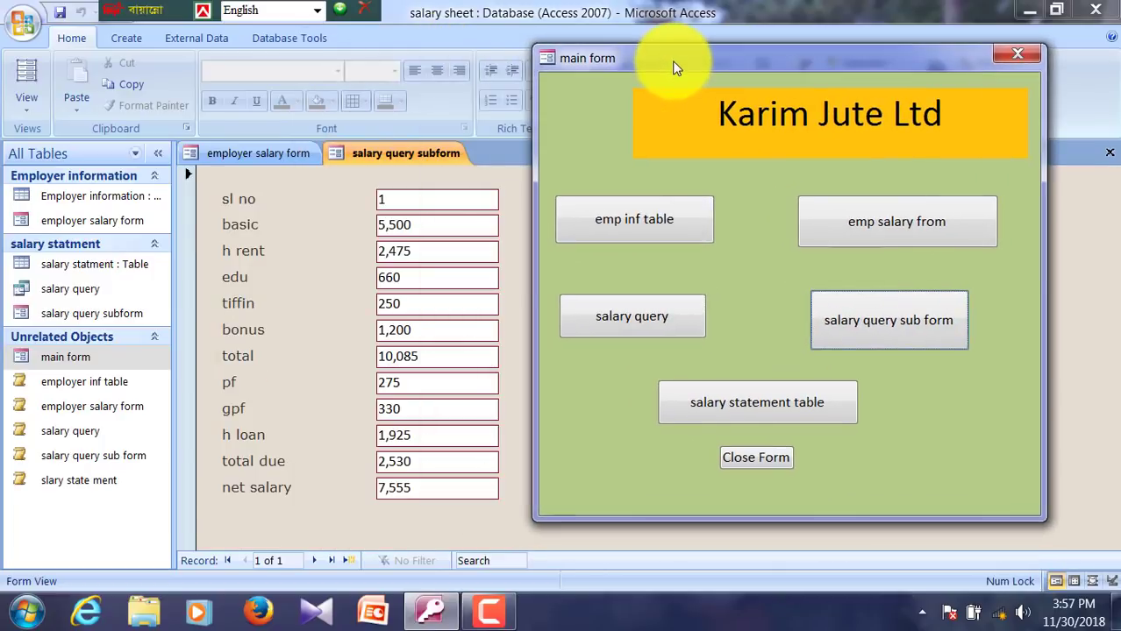